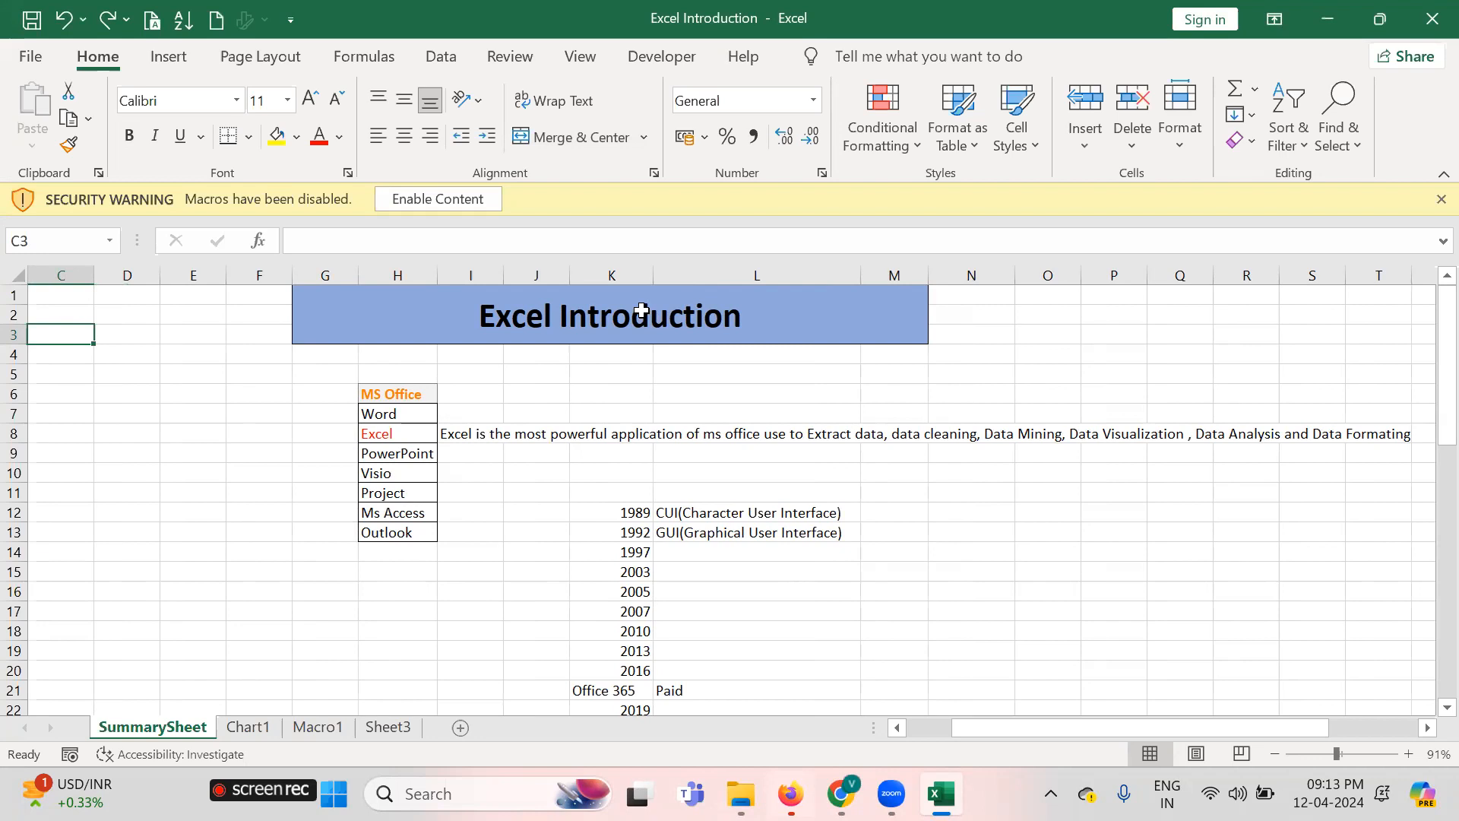
{"action": "key", "text": "Right"}
{"action": "key", "text": "Right"}
{"action": "left_click", "coordinate": [410, 390]}
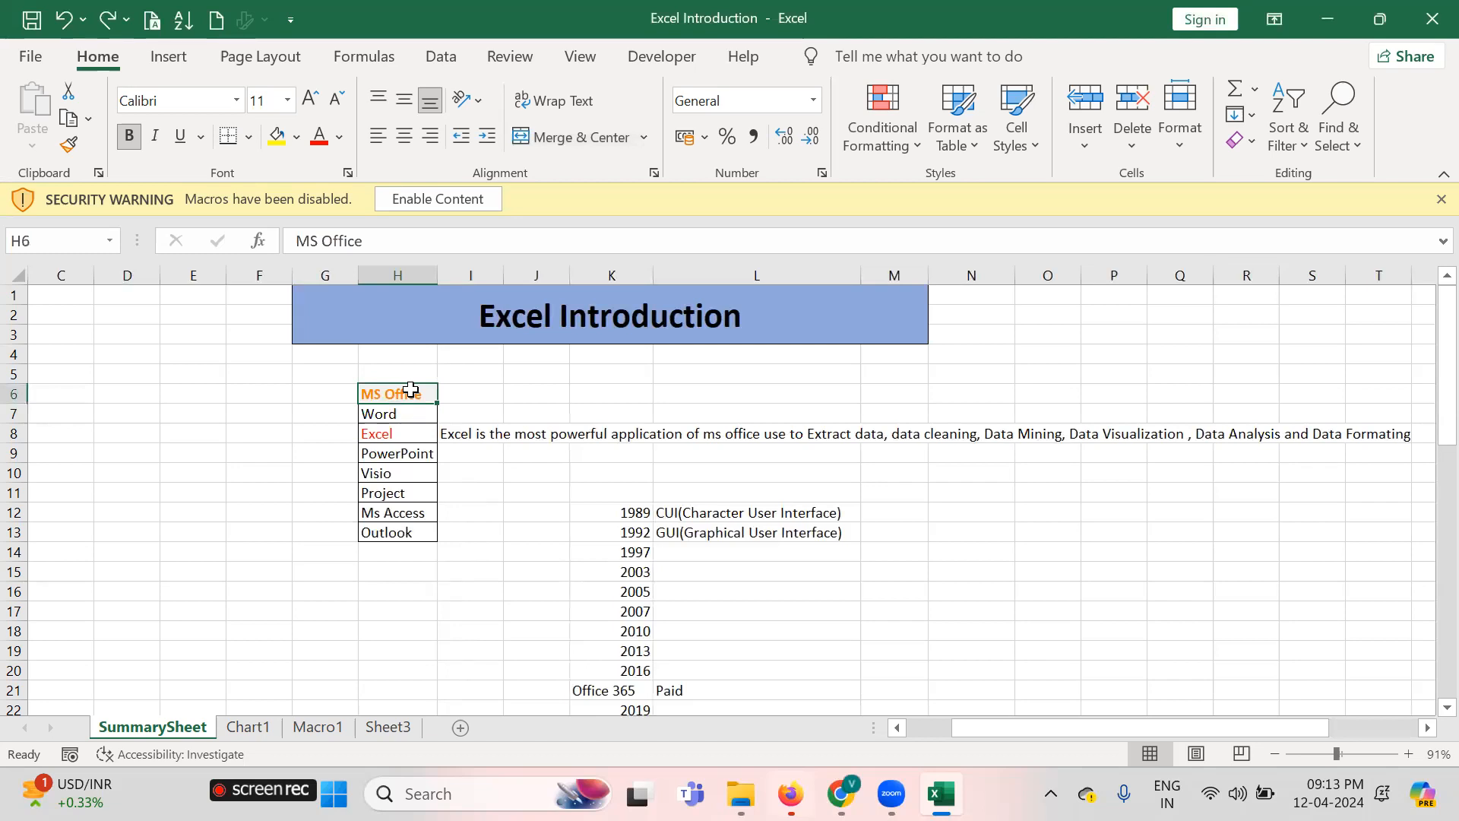
{"action": "key", "text": "Down"}
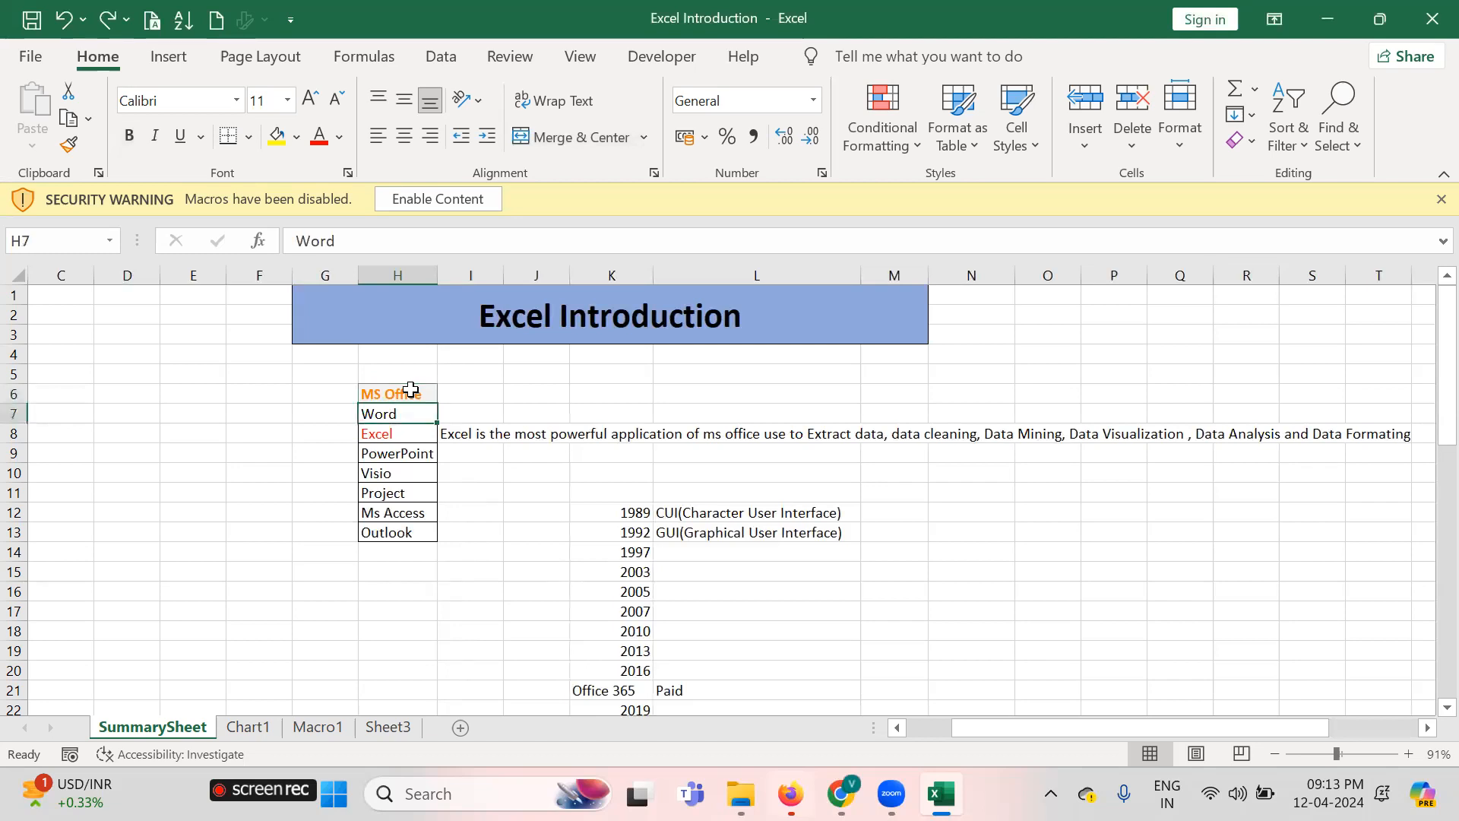
{"action": "left_click", "coordinate": [546, 388]}
{"action": "key", "text": "Up"}
{"action": "key", "text": "Left"}
{"action": "key", "text": "Left"}
{"action": "key", "text": "Left"}
{"action": "key", "text": "Down"}
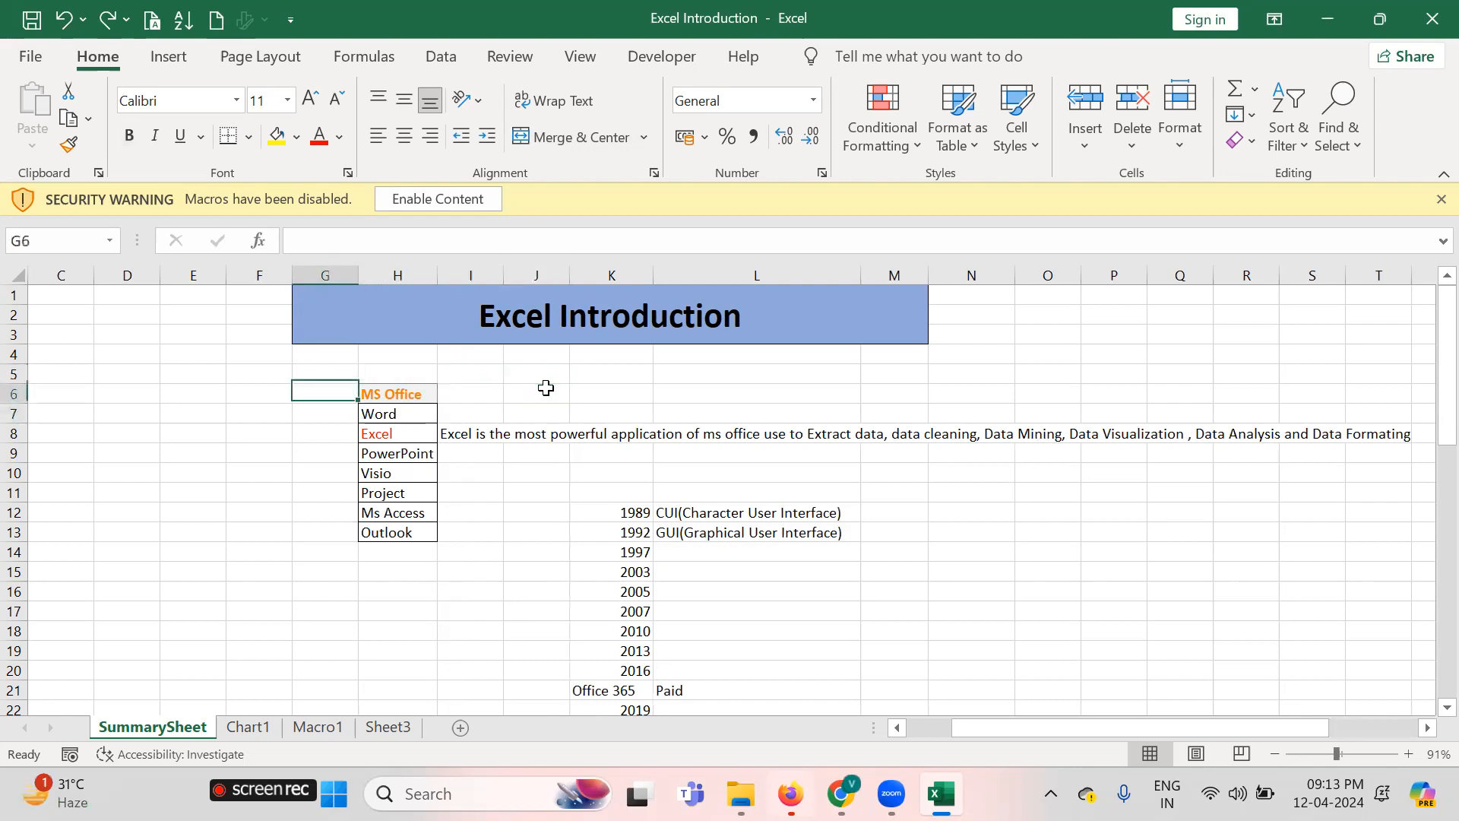
Go through the MS Office application list in column H, from the heading down to Outlook and back to Word
{"action": "key", "text": "Right"}
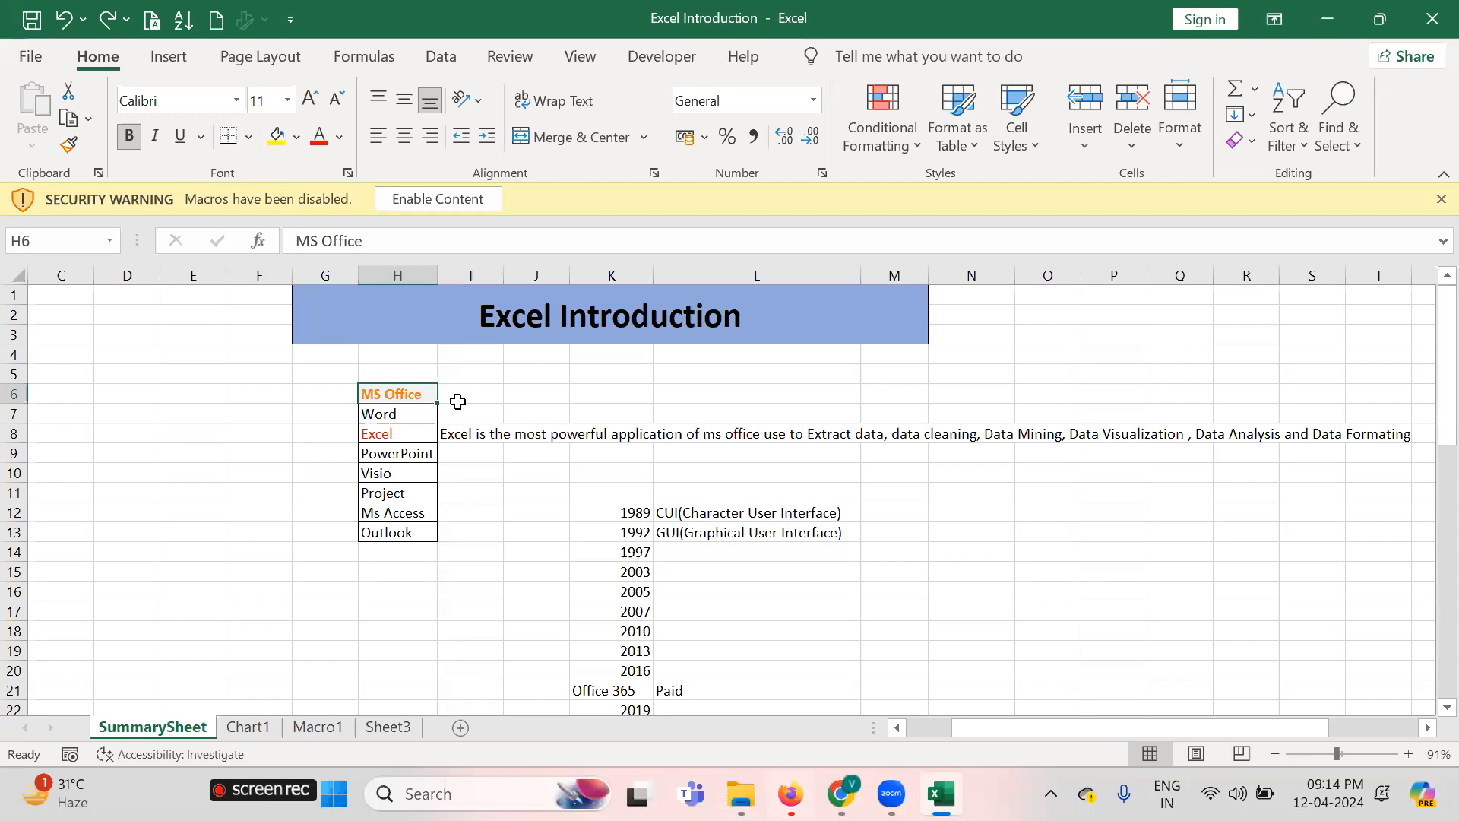
{"action": "key", "text": "Down"}
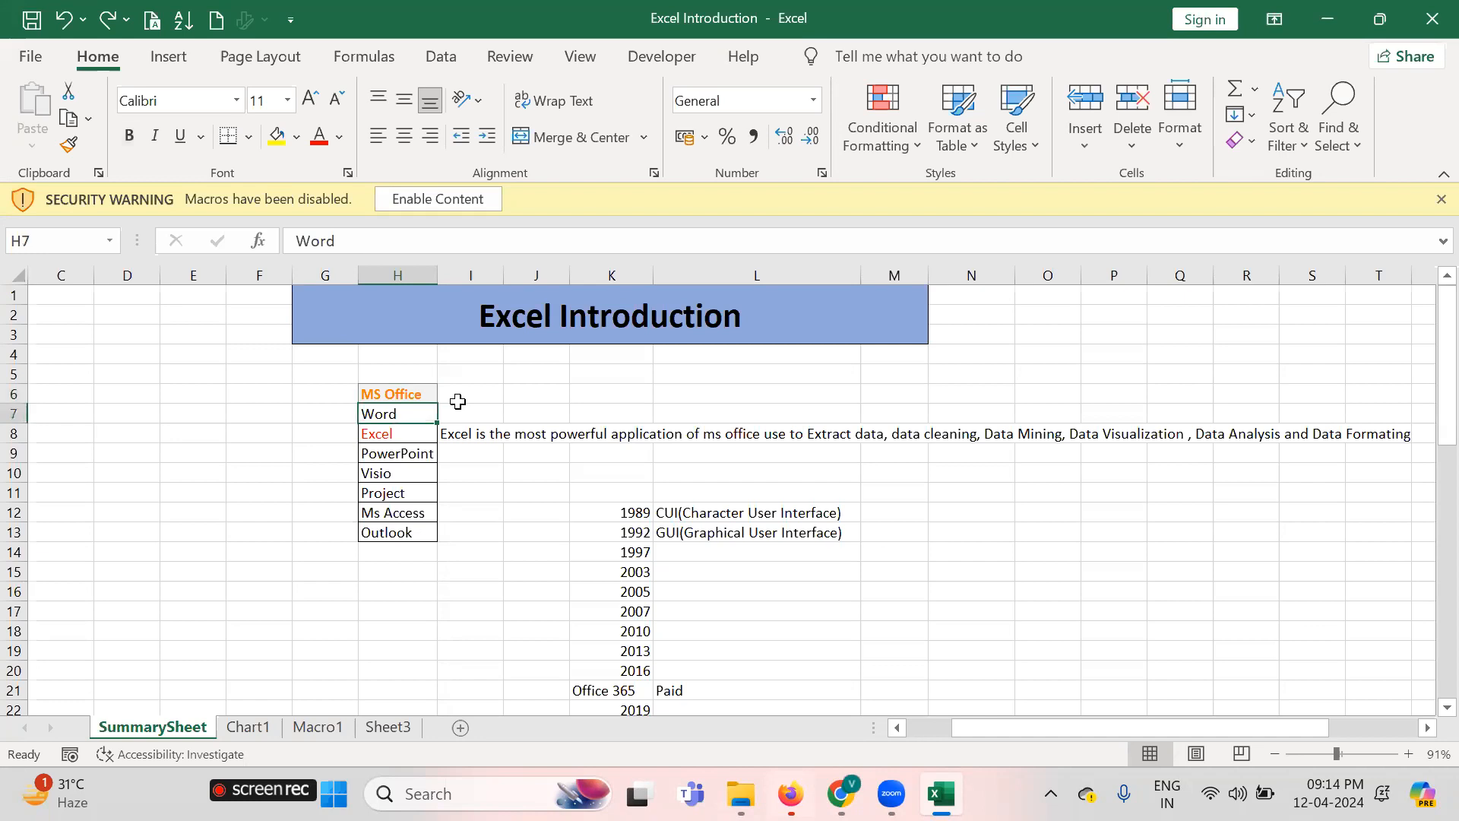
{"action": "key", "text": "Down"}
{"action": "key", "text": "Down"}
{"action": "key", "text": "Down"}
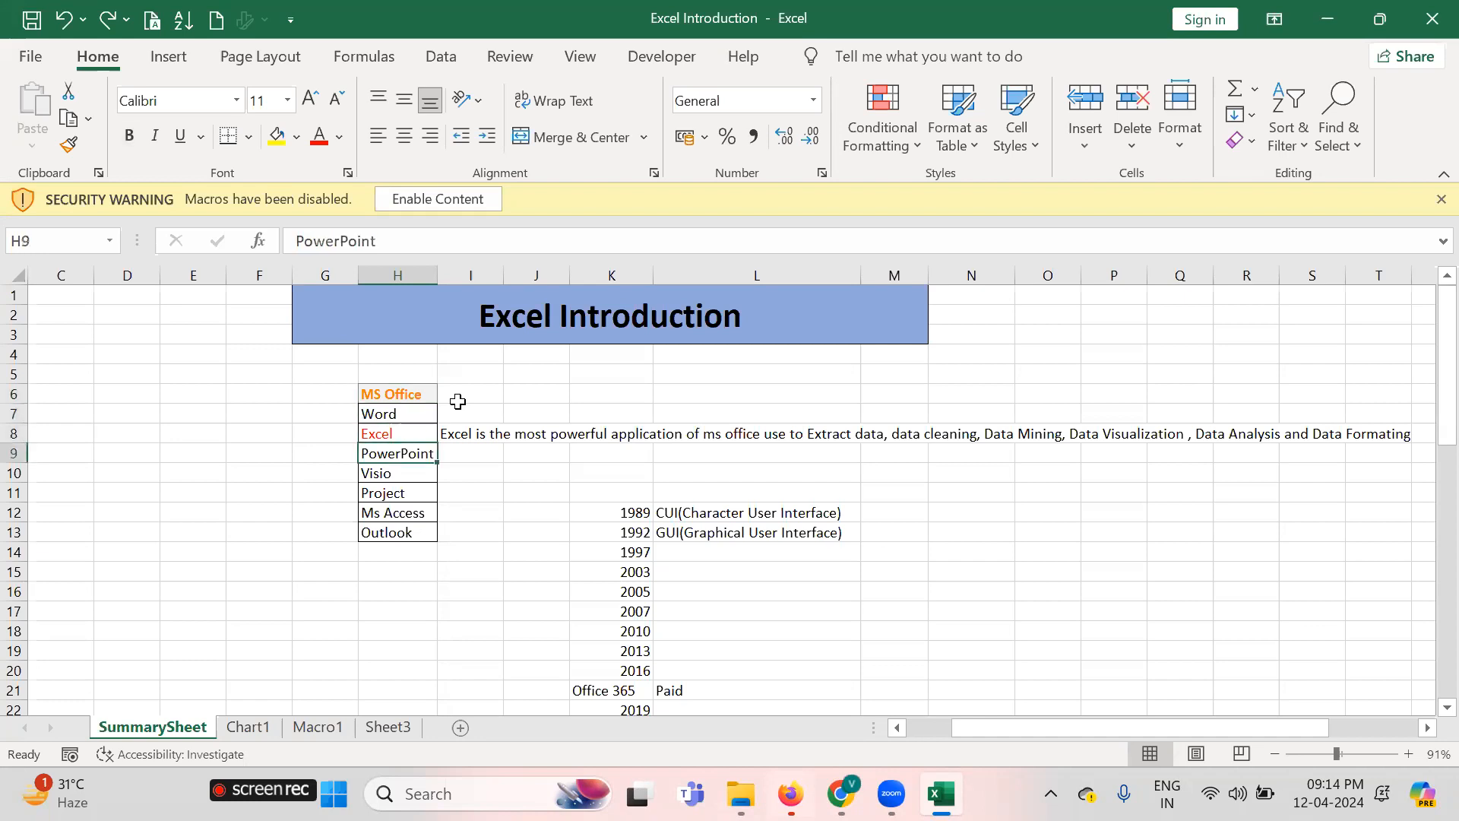
{"action": "key", "text": "Down"}
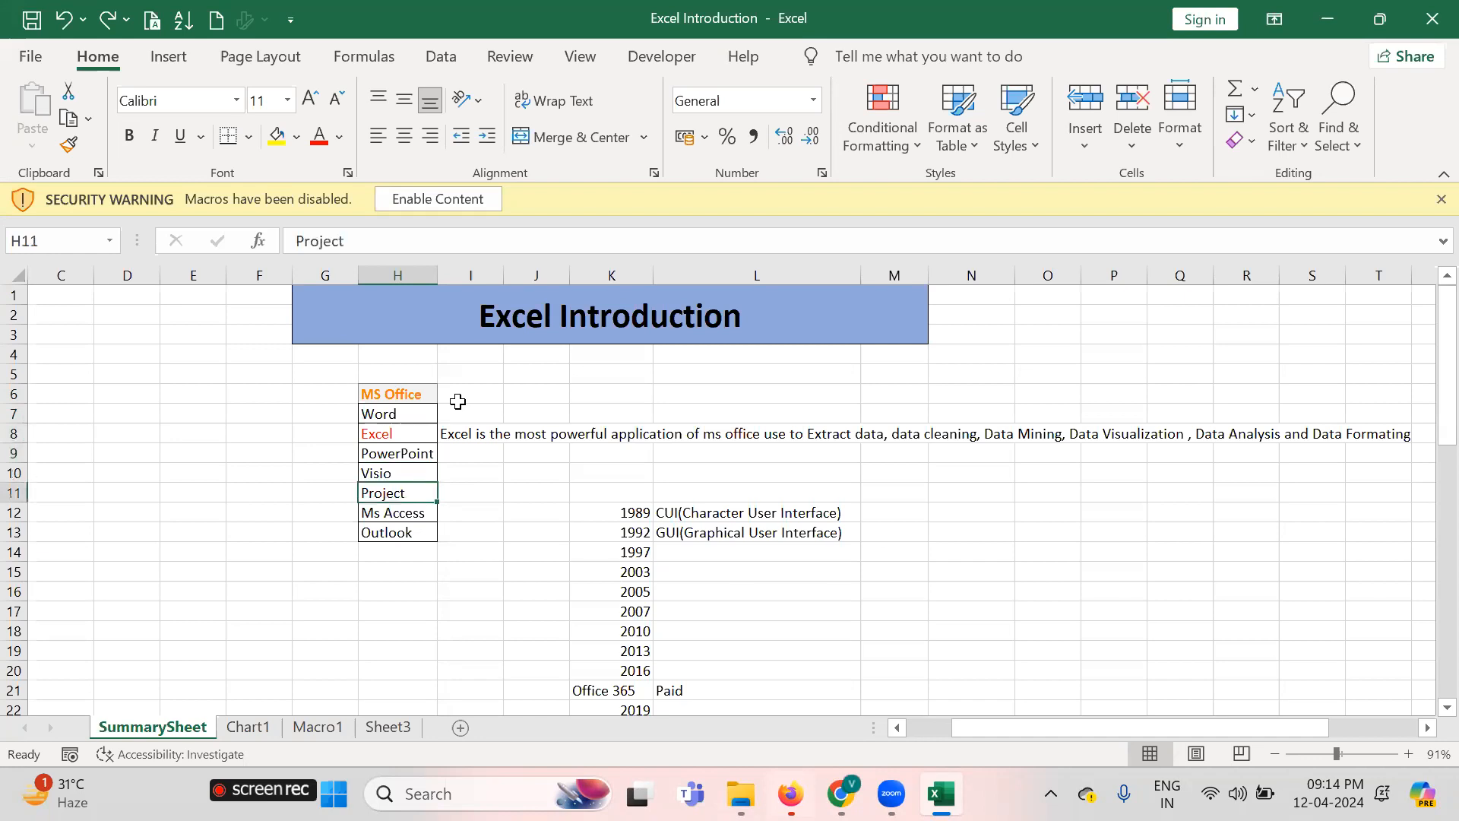
{"action": "key", "text": "Down"}
{"action": "key", "text": "Down"}
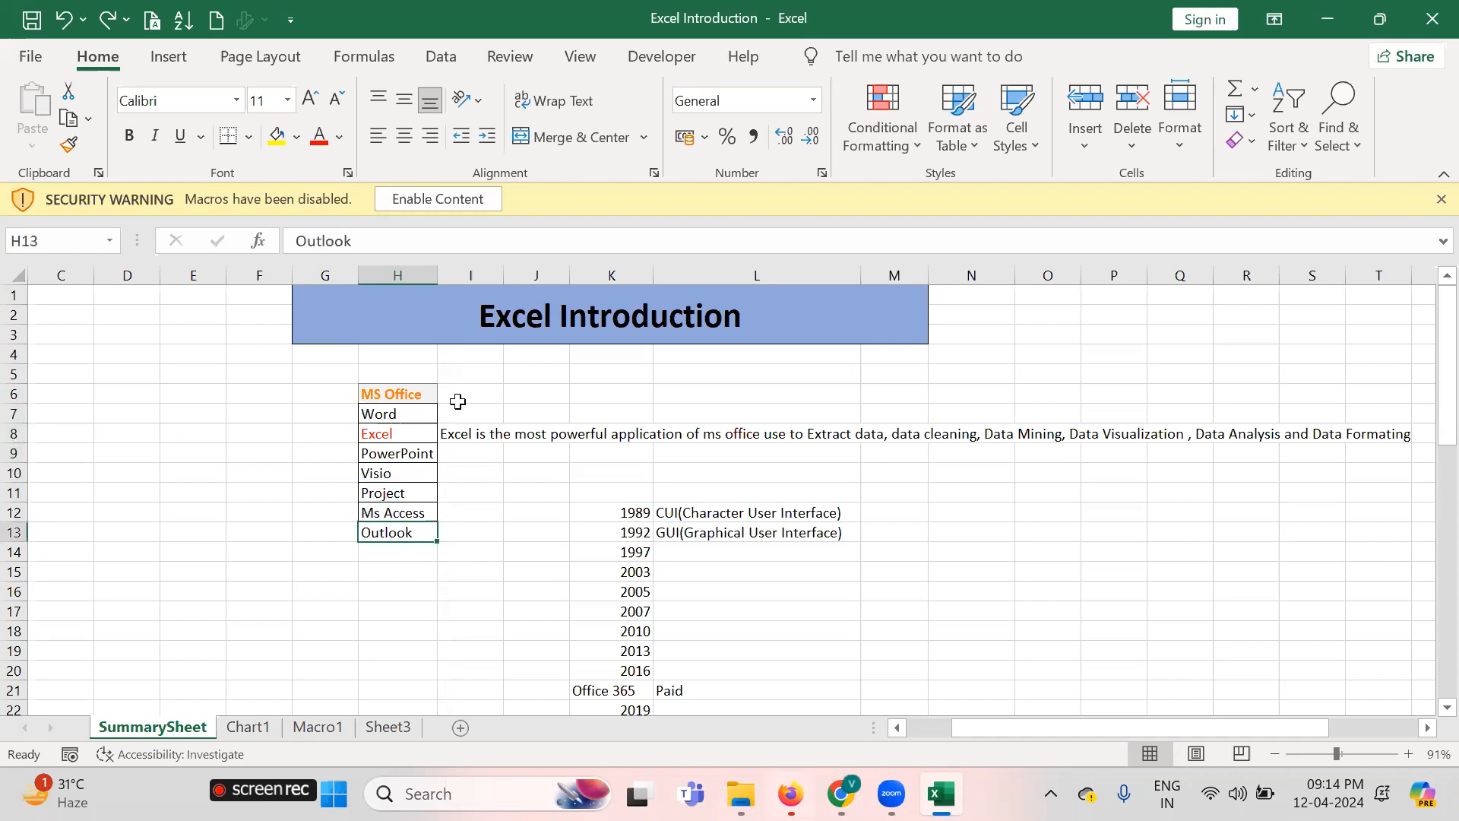
{"action": "key", "text": "Up"}
{"action": "key", "text": "Up"}
{"action": "key", "text": "Up"}
{"action": "key", "text": "Up"}
{"action": "key", "text": "Up"}
{"action": "key", "text": "Up"}
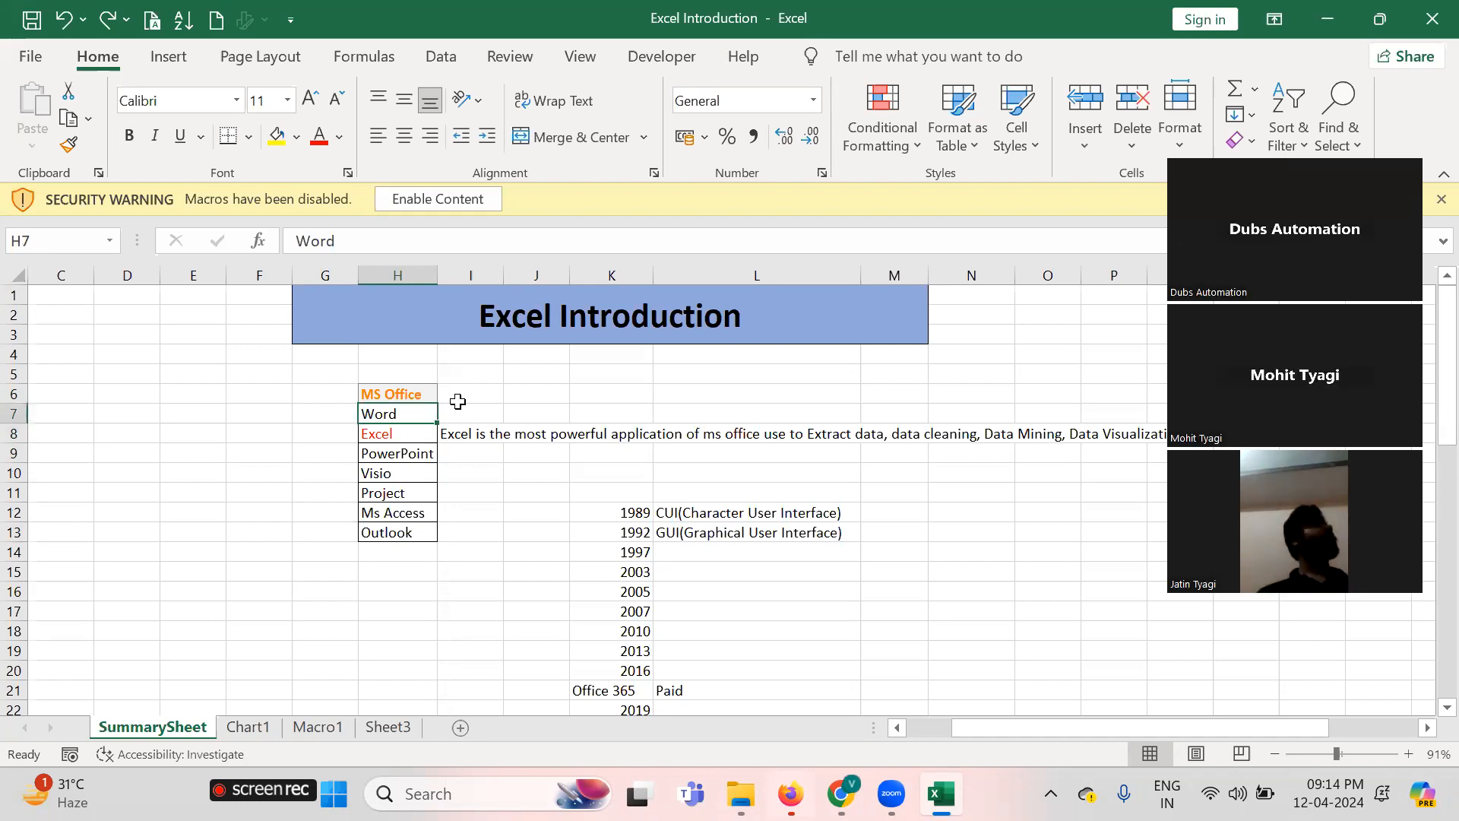
Examine the Excel entry in the MS Office list and its description in cell I8
{"action": "key", "text": "Down"}
{"action": "key", "text": "Up"}
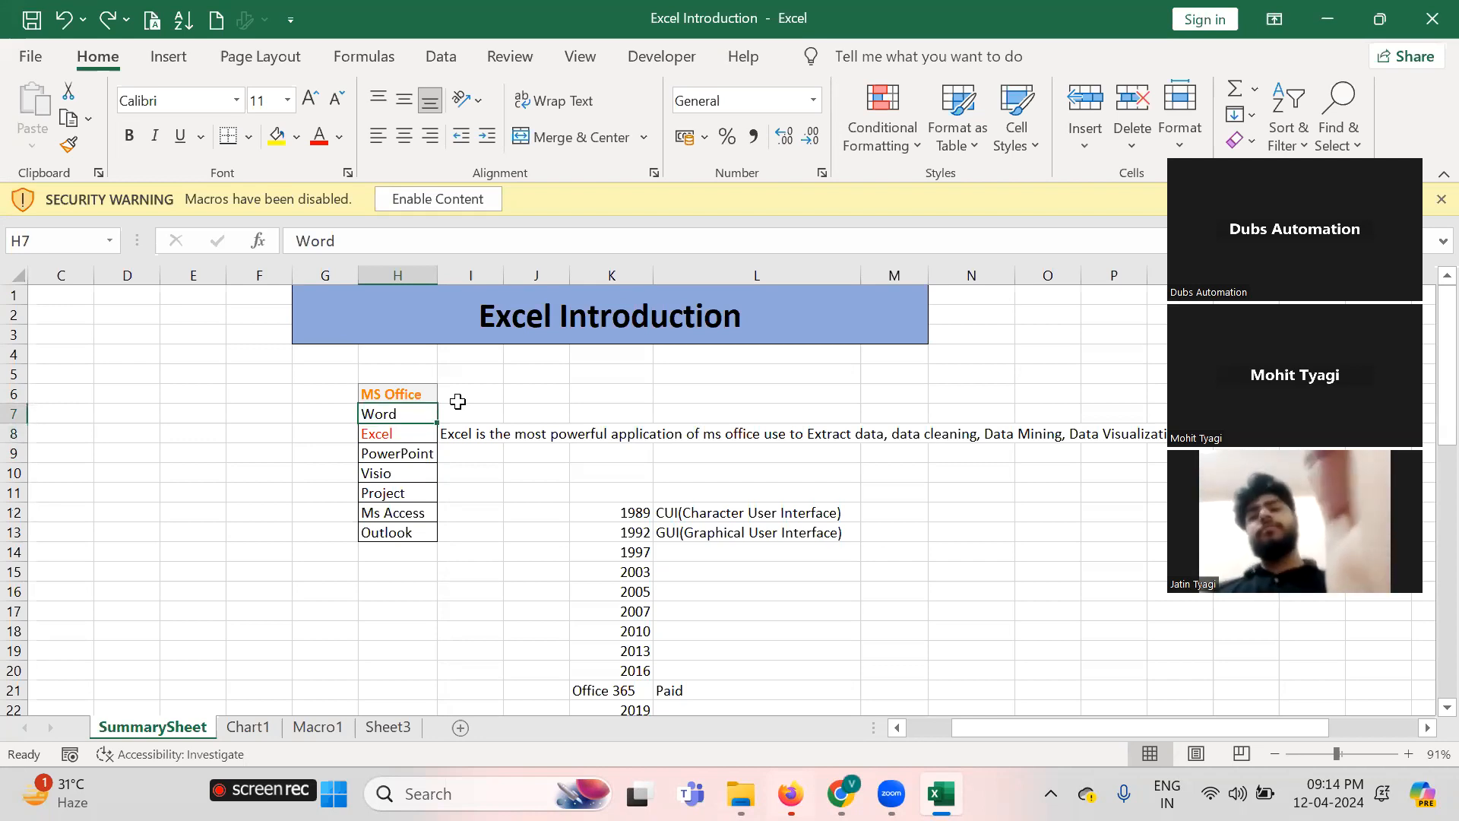
{"action": "key", "text": "Down"}
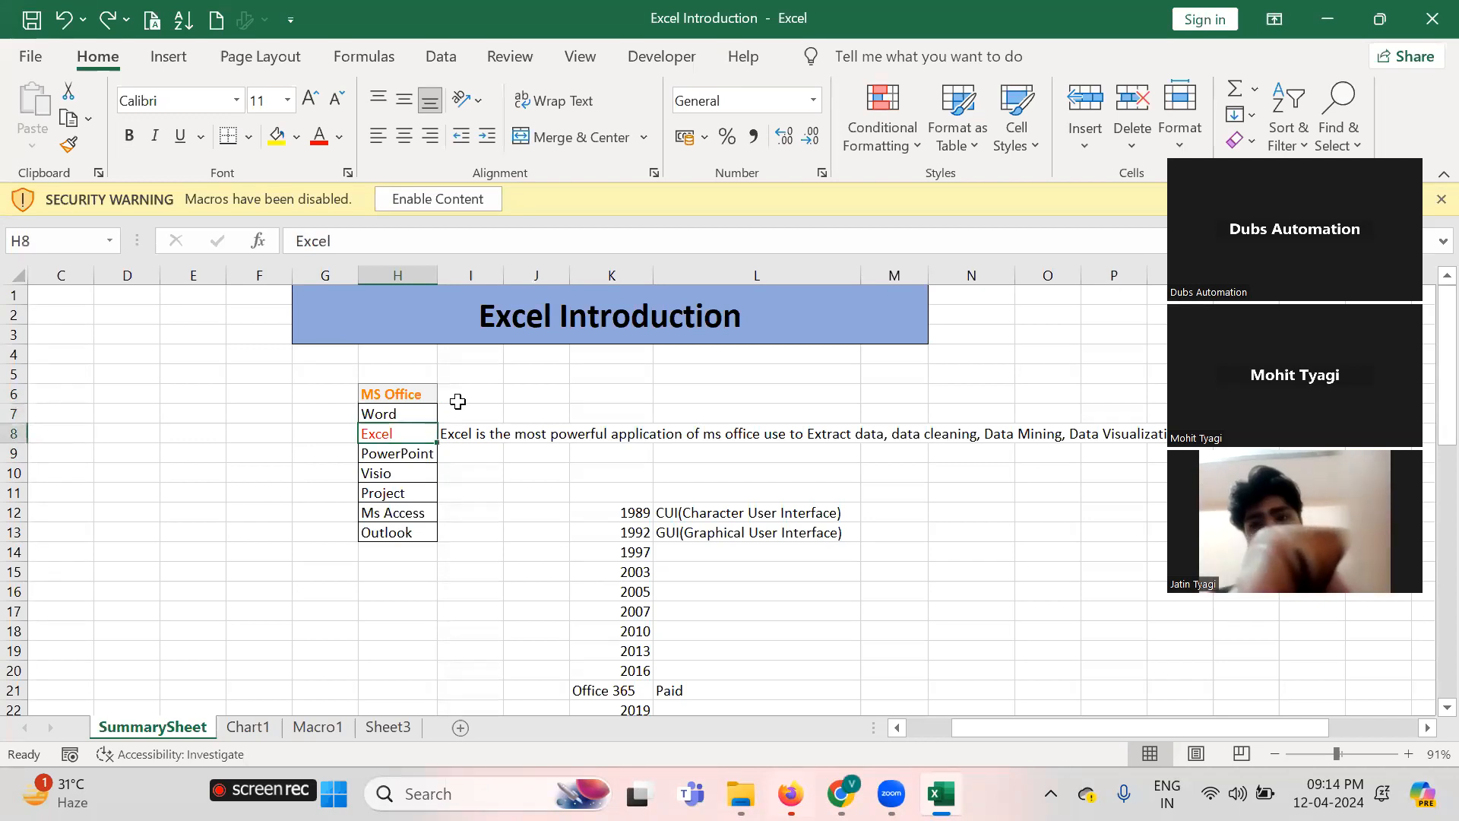
{"action": "key", "text": "Right"}
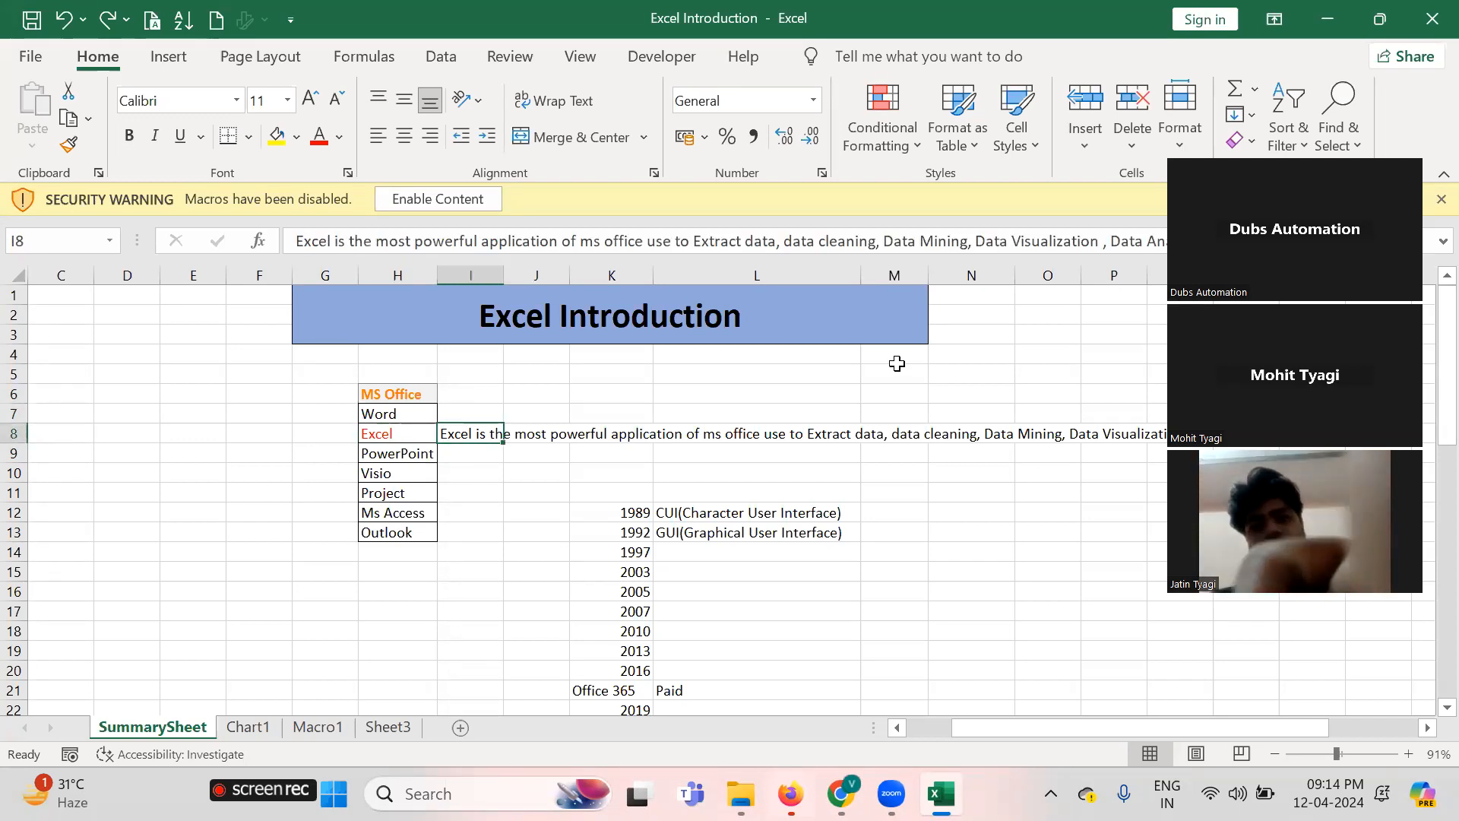
{"action": "left_click", "coordinate": [1085, 308]}
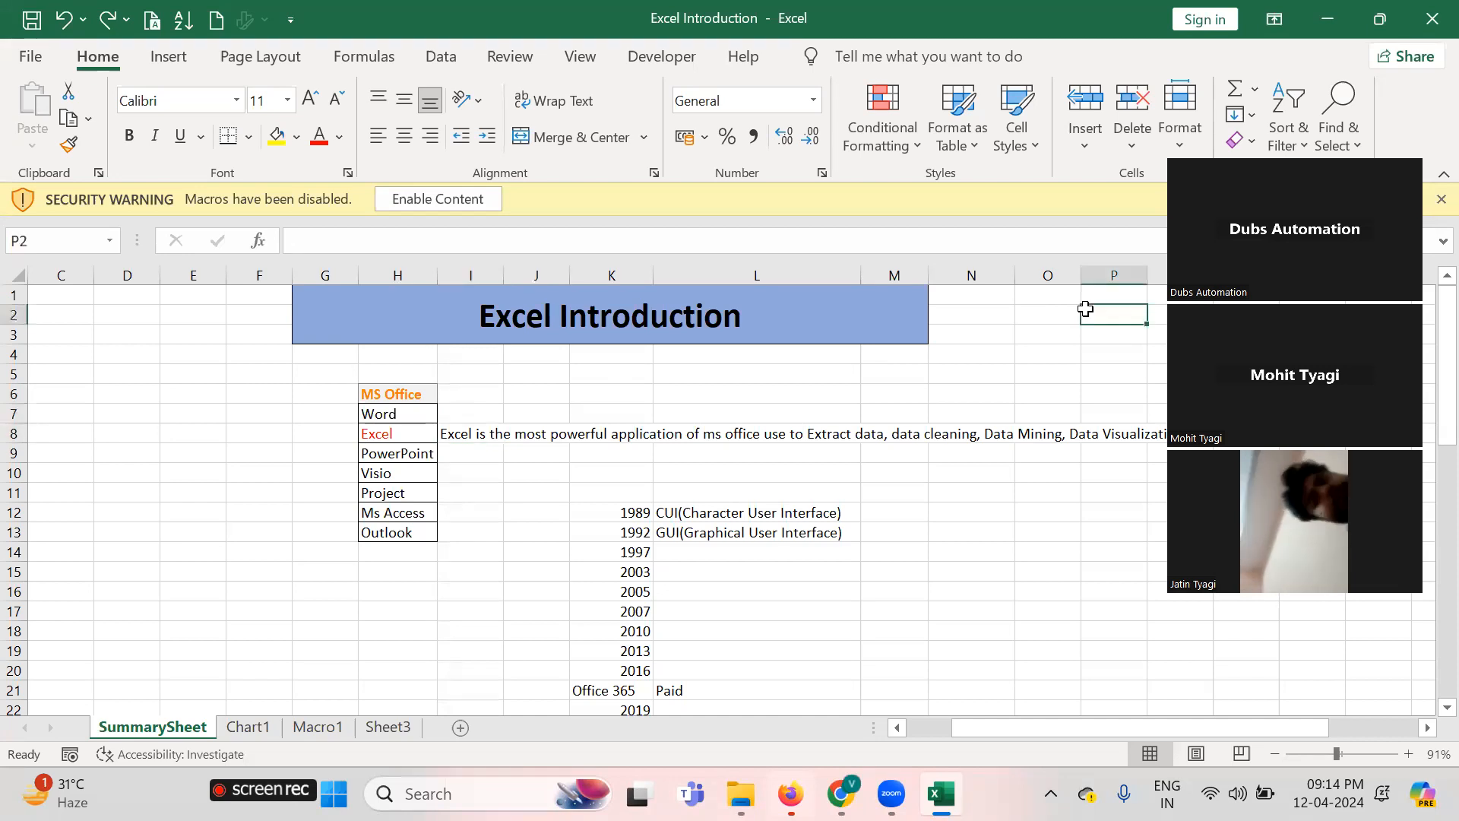
{"action": "left_click", "coordinate": [473, 435]}
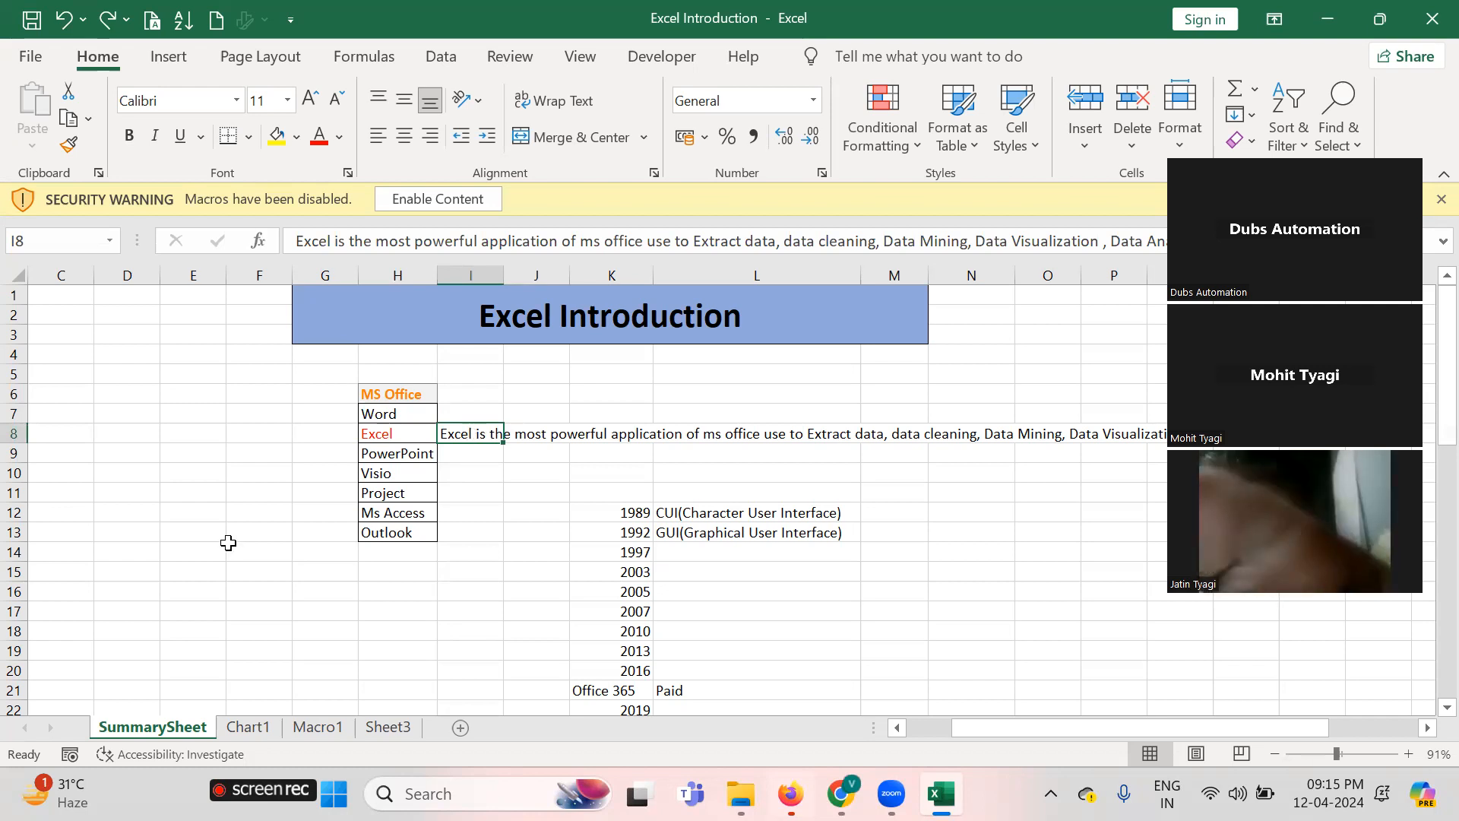
Examine the 1989 version in K12 and the interface type noted beside it
{"action": "left_click", "coordinate": [624, 478]}
{"action": "key", "text": "Down"}
{"action": "key", "text": "Down"}
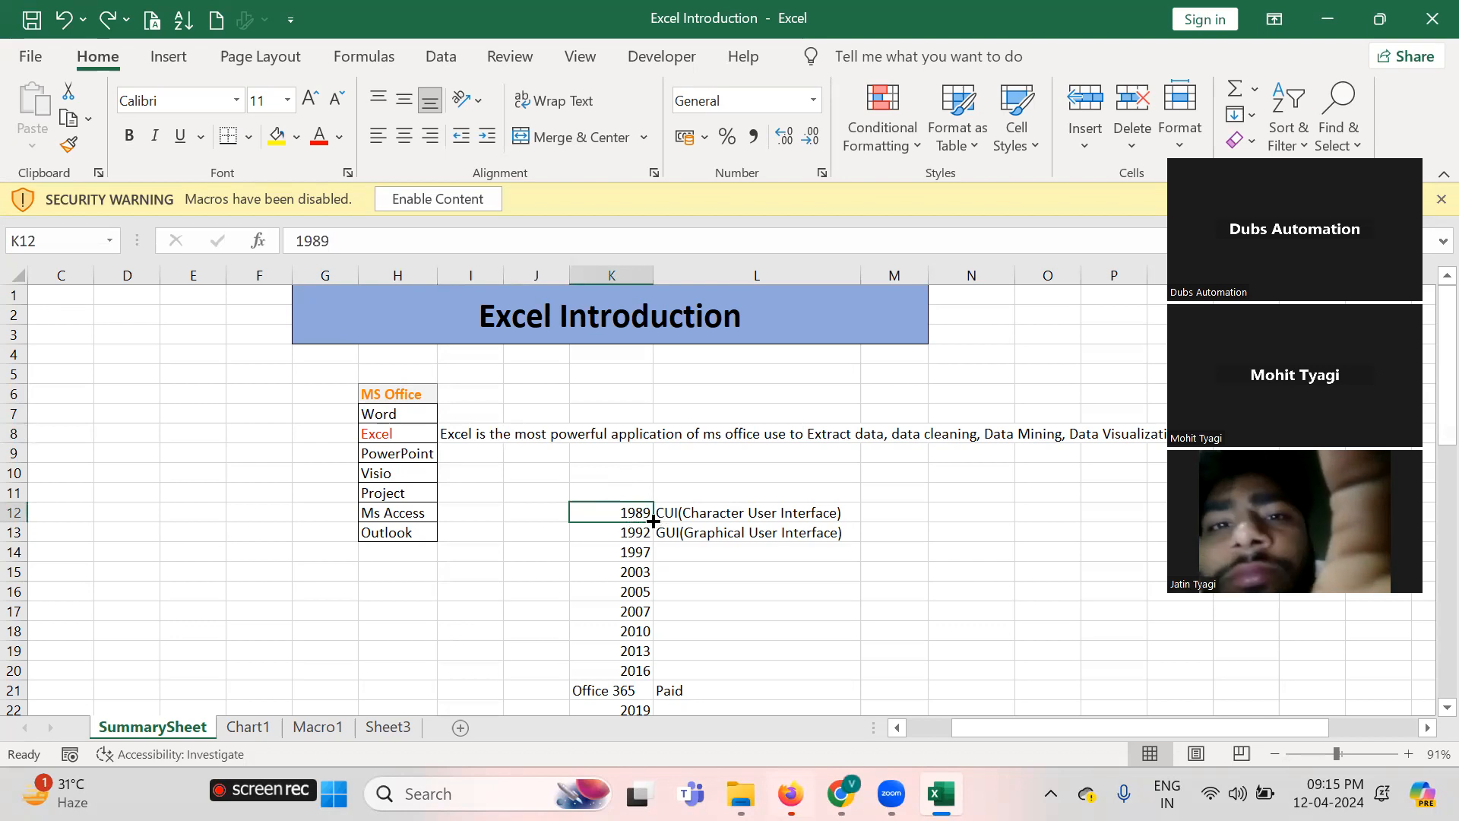
{"action": "key", "text": "Right"}
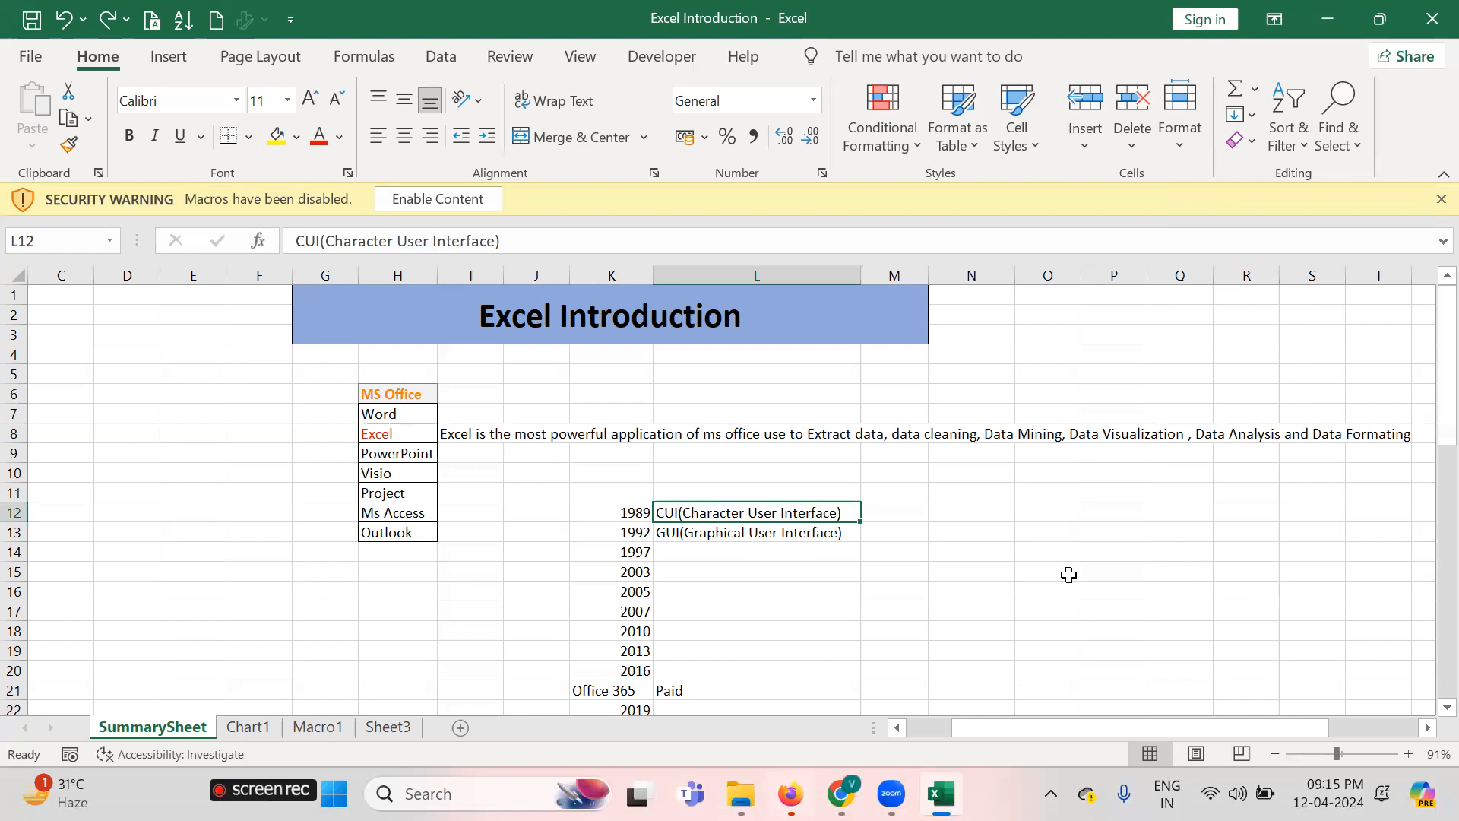
{"action": "key", "text": "Left"}
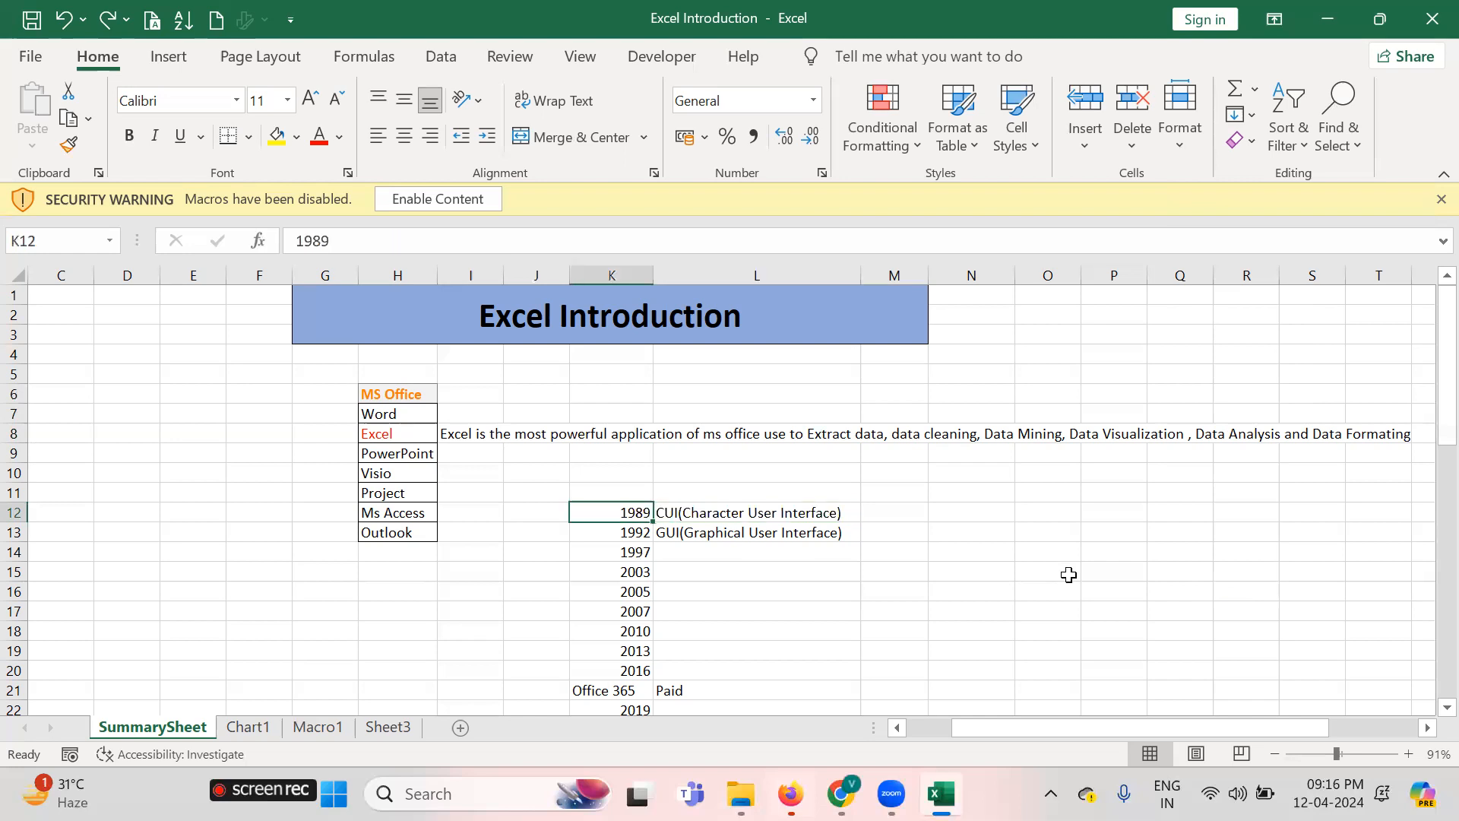
{"action": "key", "text": "Right"}
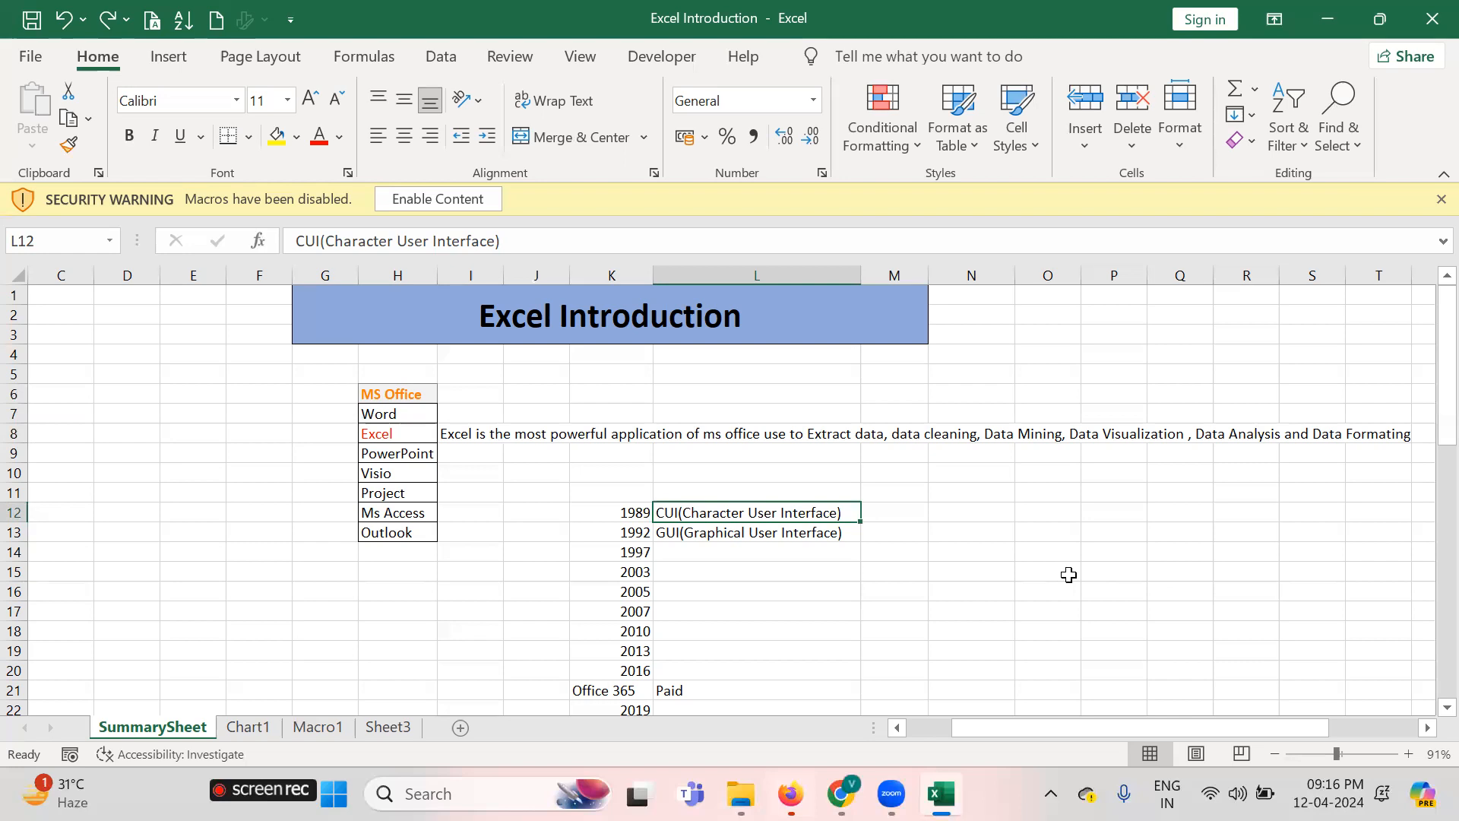
Examine the interface type noted for 1992, view the Chart1 sheet and return to SummarySheet
{"action": "key", "text": "Down"}
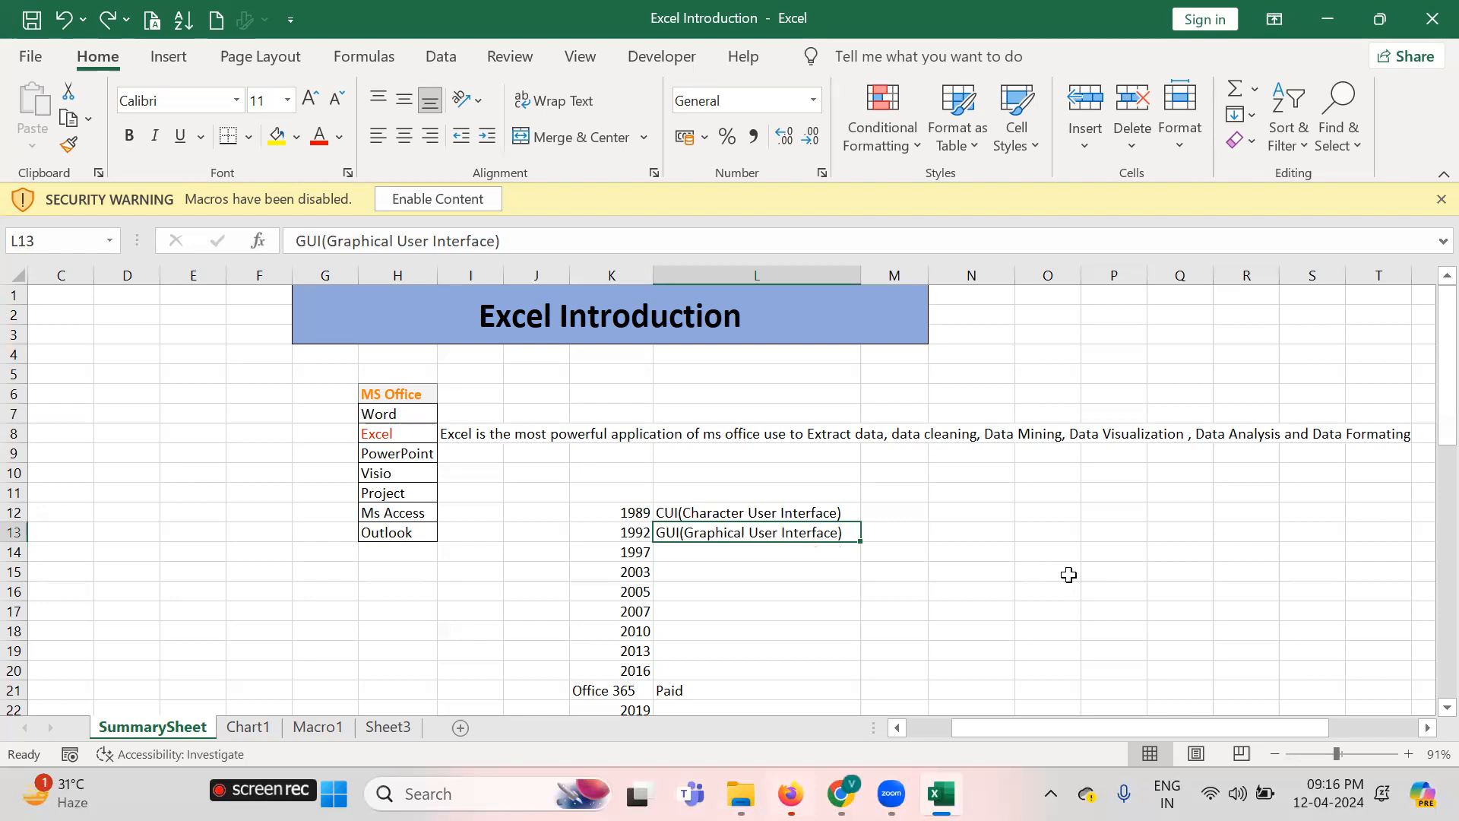
{"action": "key", "text": "Left"}
{"action": "key", "text": "Right"}
{"action": "left_click", "coordinate": [251, 728]}
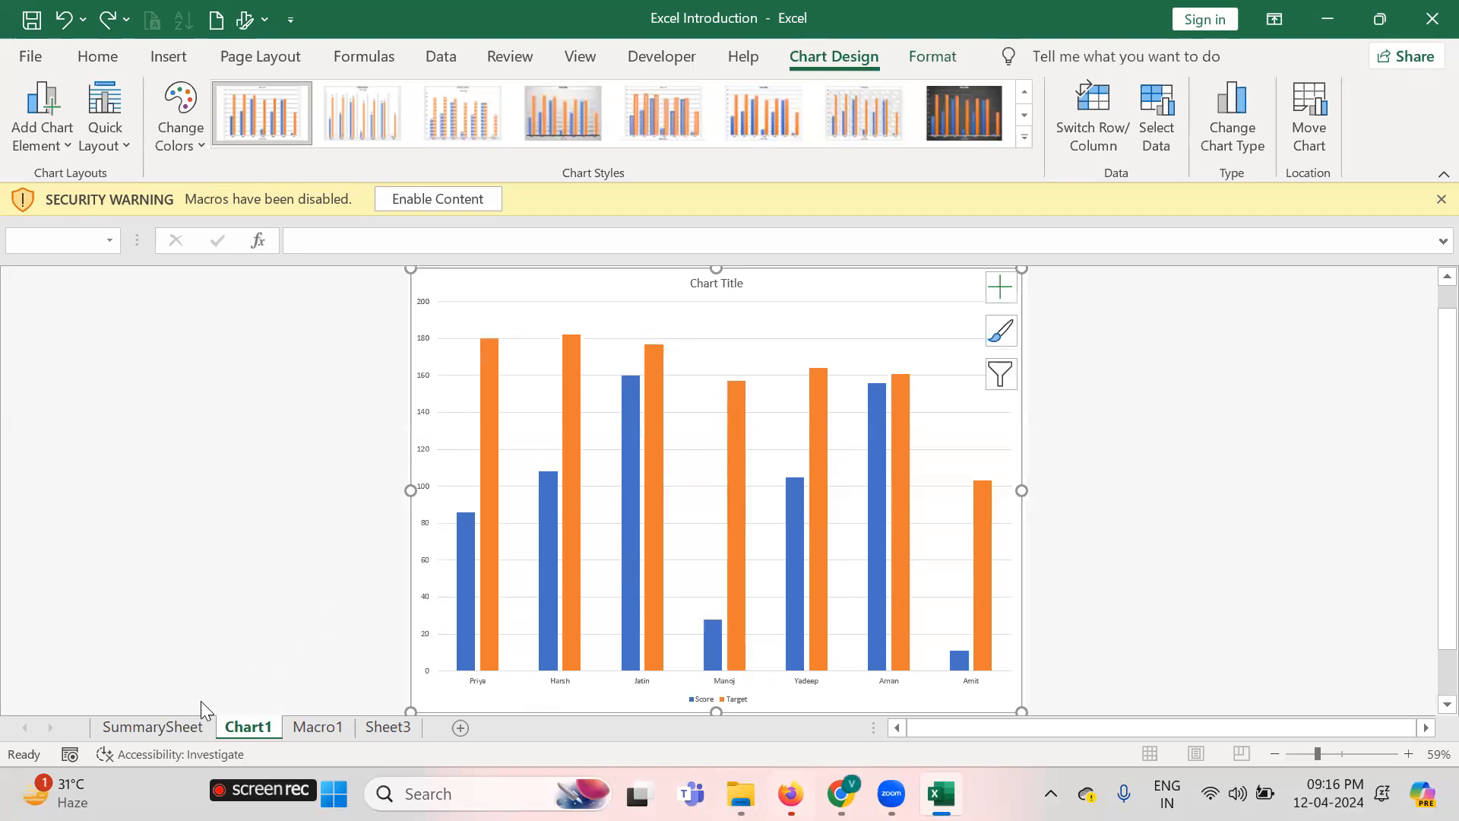
{"action": "left_click", "coordinate": [167, 724]}
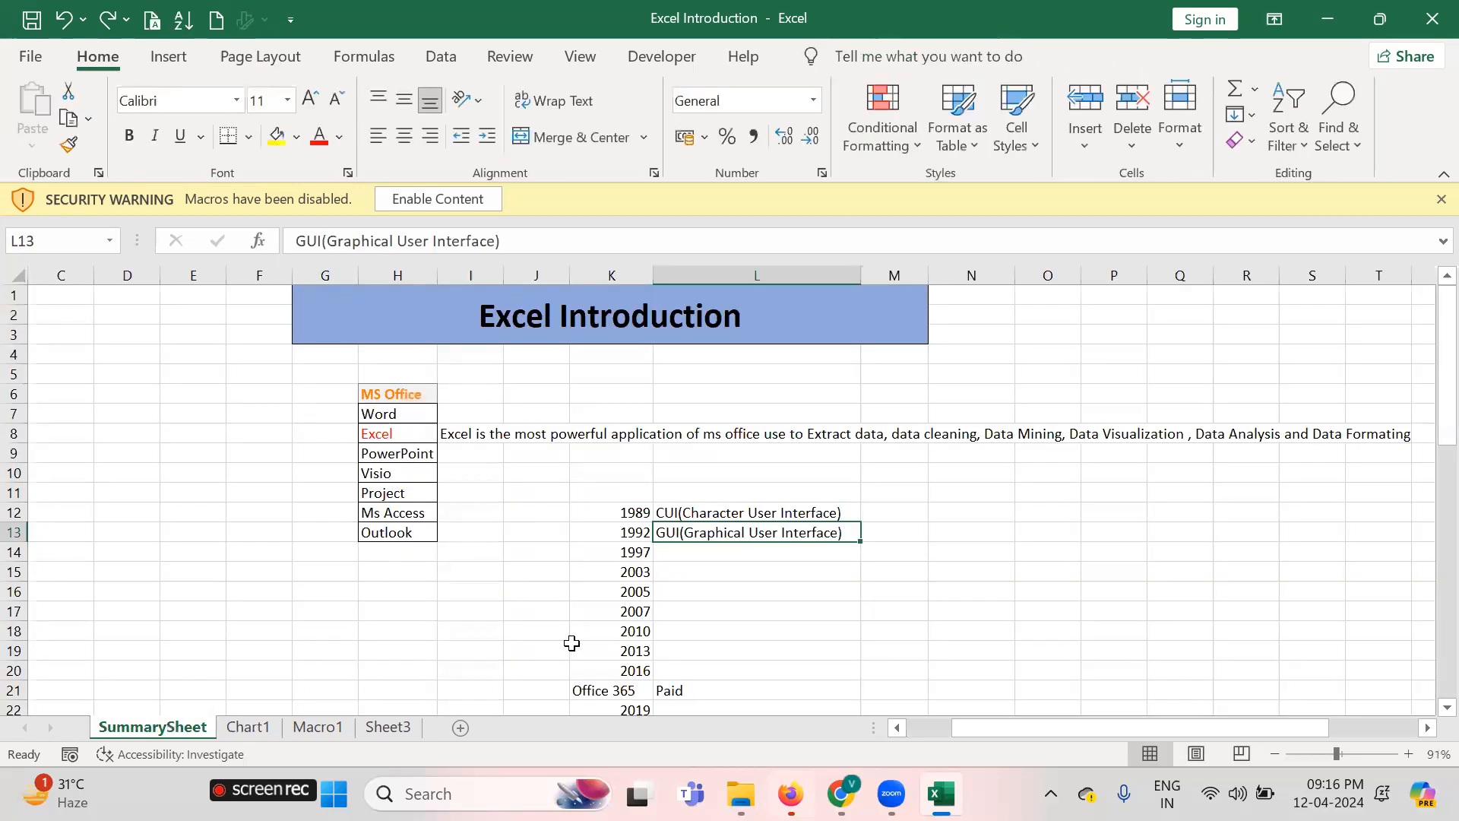
Go through the version list in column K from 1997 down to 2021, and compare the 2016 and Office 365 entries
{"action": "left_click", "coordinate": [640, 551]}
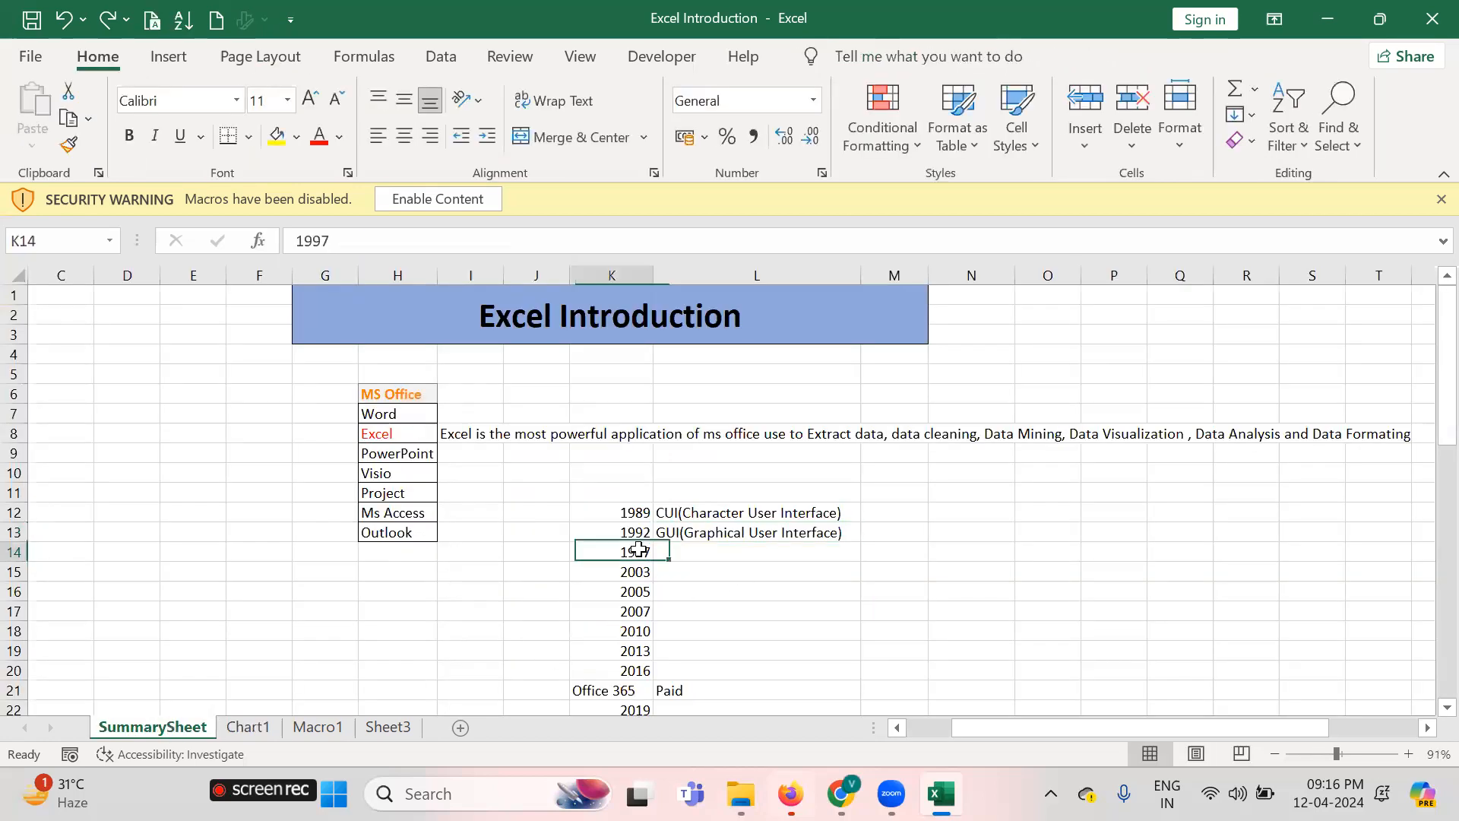
{"action": "key", "text": "Down"}
{"action": "key", "text": "Down"}
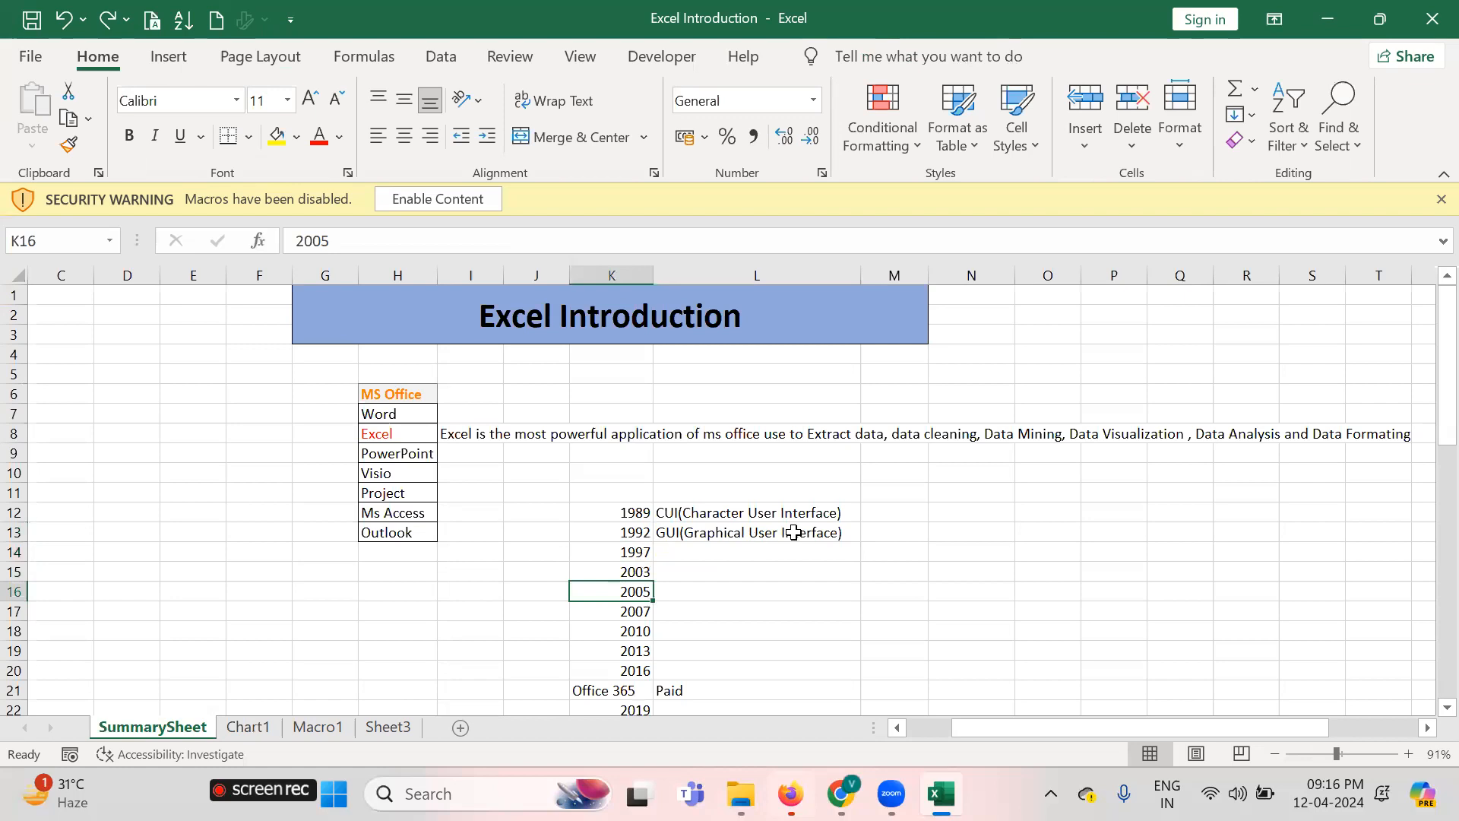
{"action": "key", "text": "Up"}
{"action": "key", "text": "Up"}
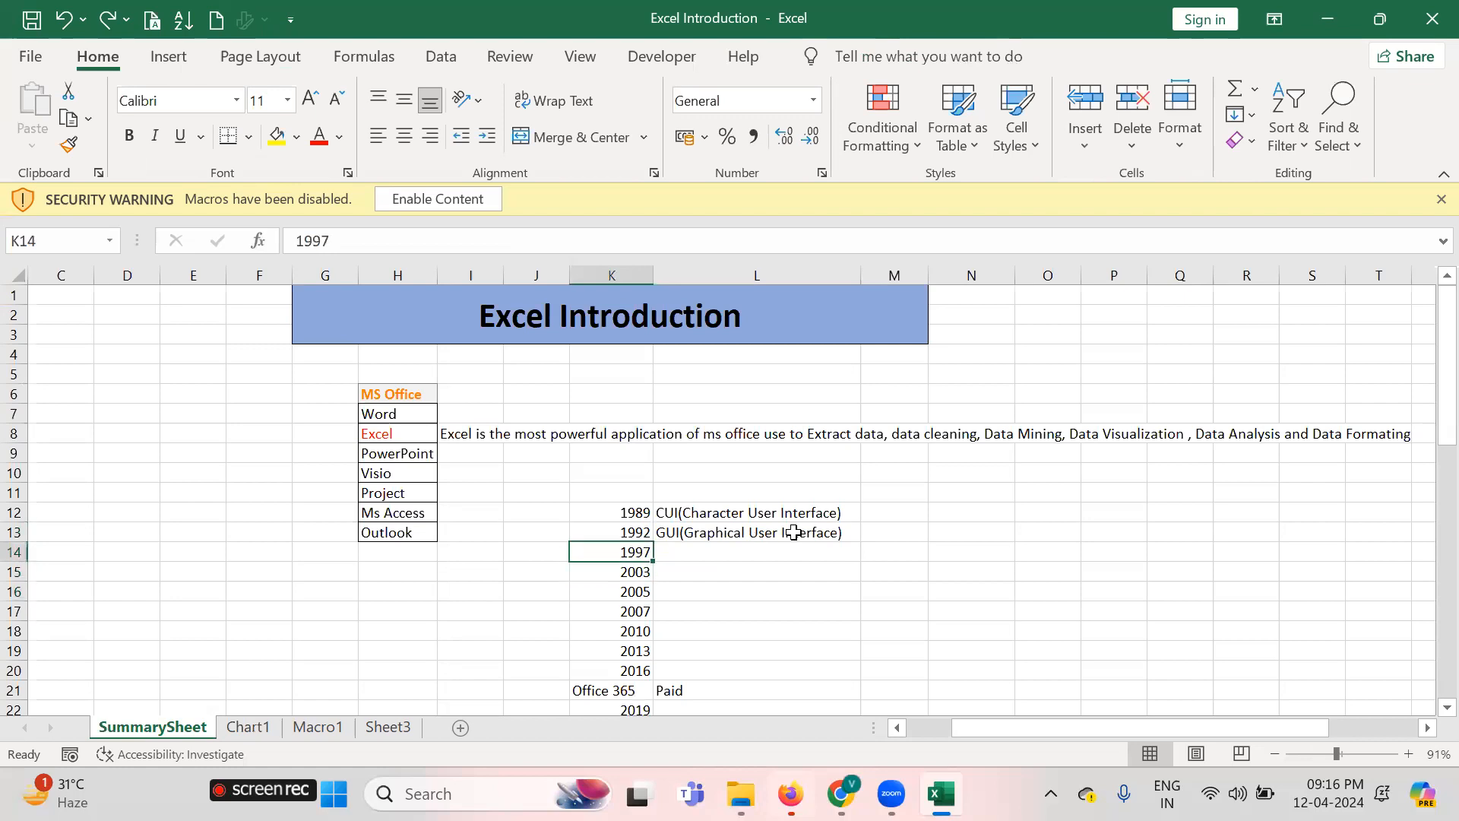
{"action": "key", "text": "Down"}
{"action": "key", "text": "Down"}
{"action": "key", "text": "Down"}
{"action": "key", "text": "Down"}
{"action": "key", "text": "Down"}
{"action": "key", "text": "Down"}
{"action": "key", "text": "Down"}
{"action": "key", "text": "Down"}
{"action": "key", "text": "Down"}
{"action": "key", "text": "Up"}
{"action": "key", "text": "Up"}
{"action": "key", "text": "Up"}
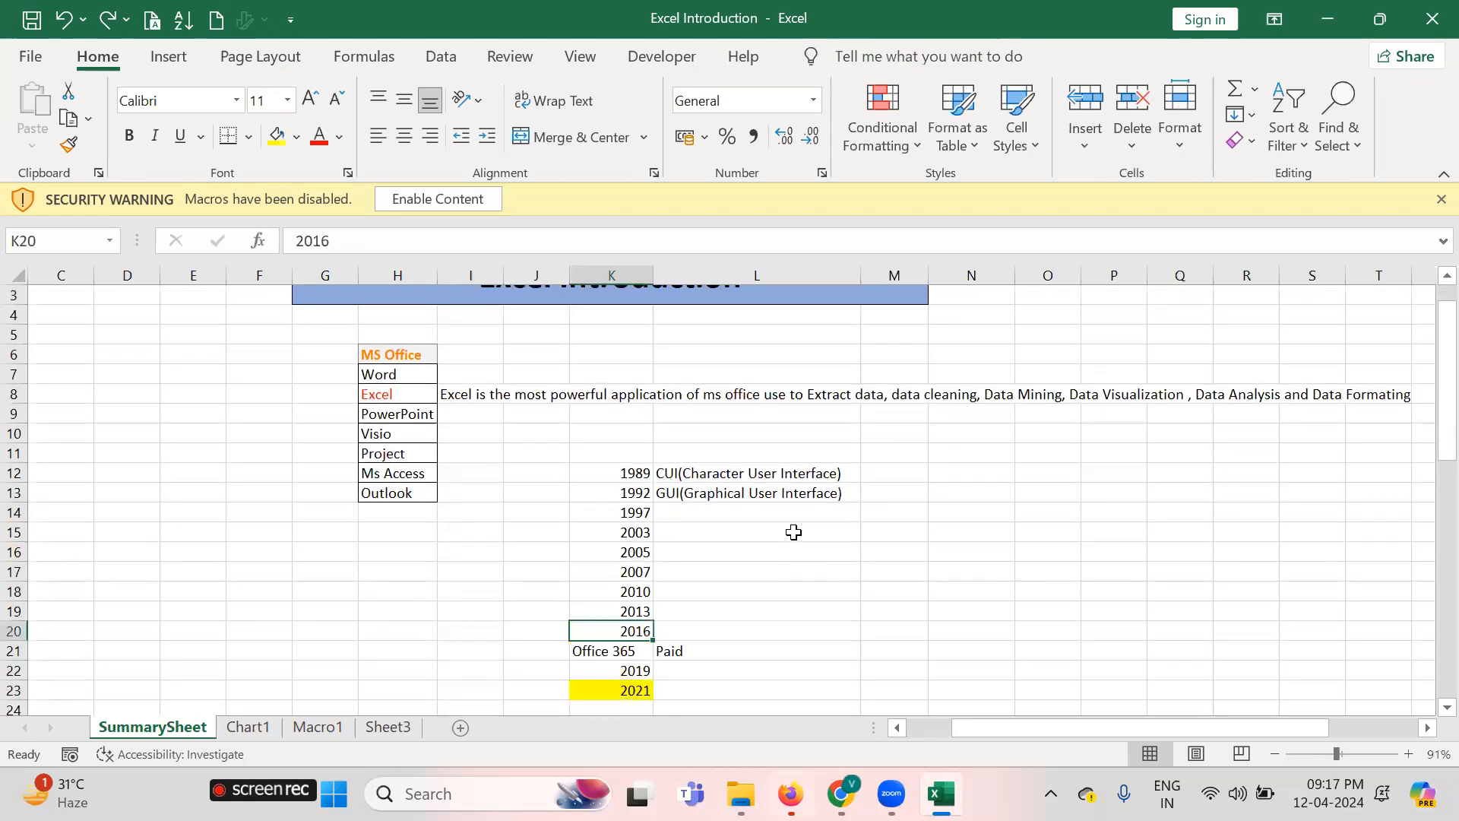
{"action": "key", "text": "Down"}
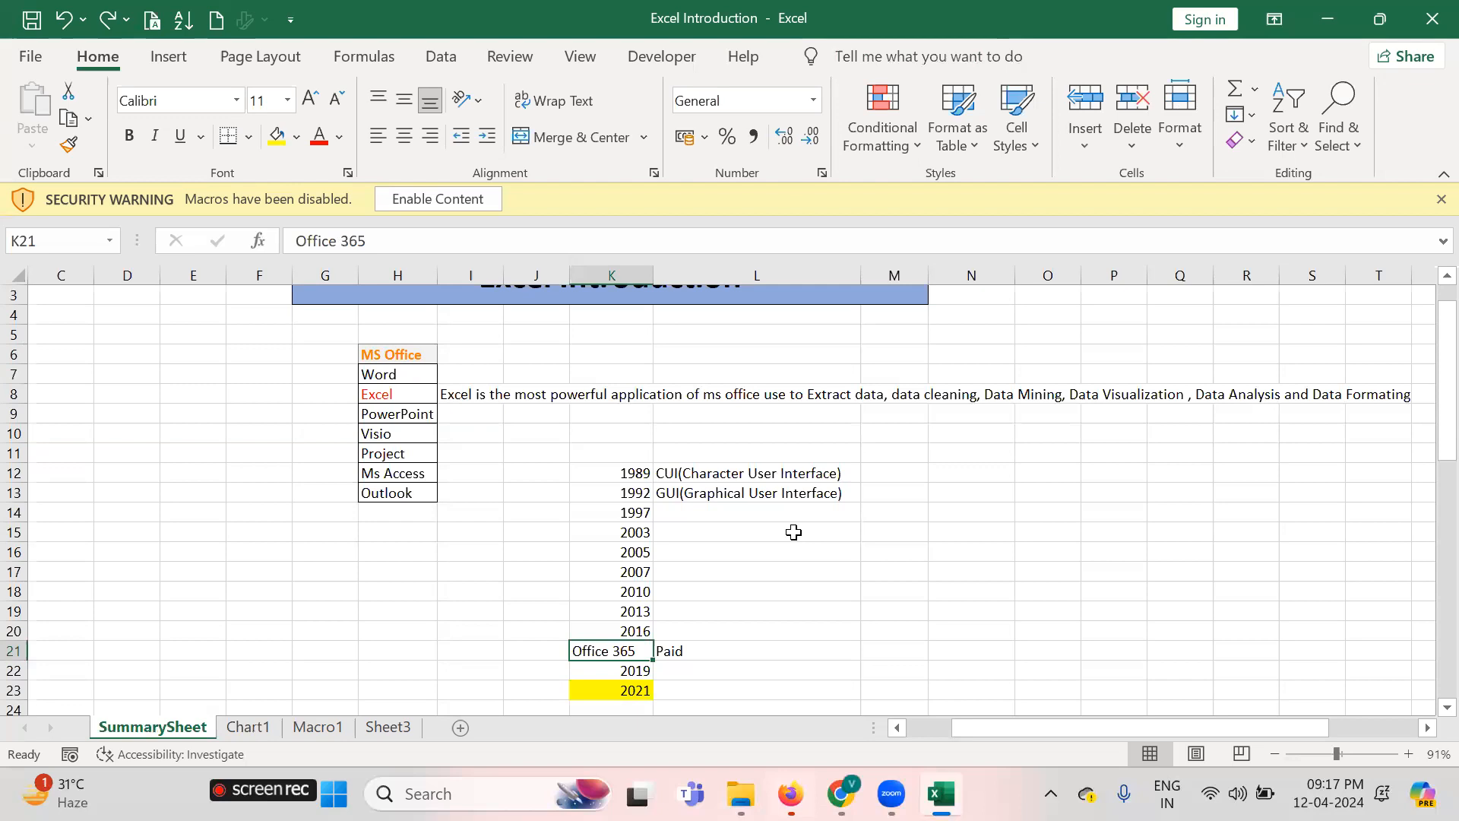
{"action": "key", "text": "Up"}
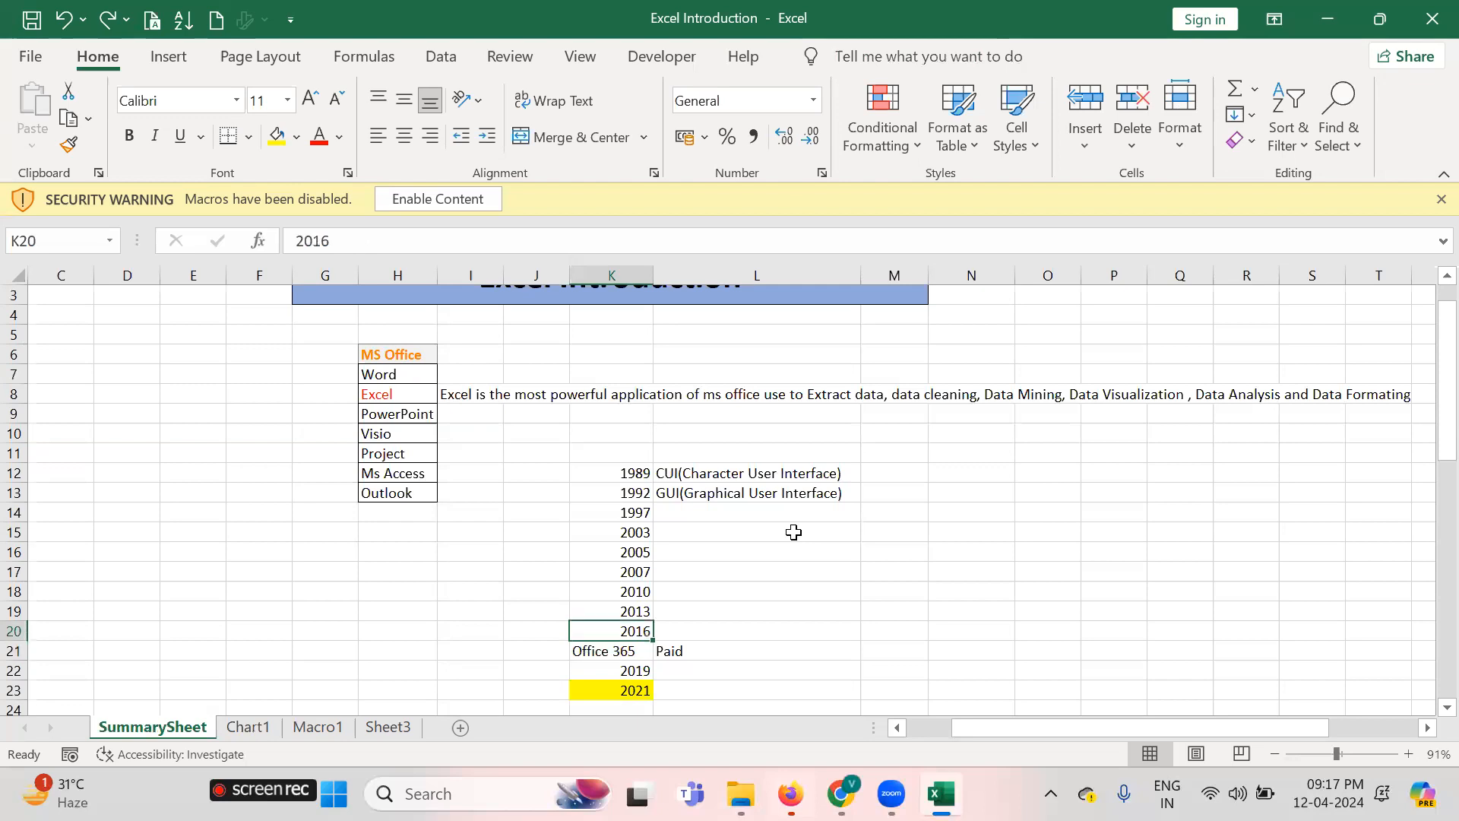
Select the version years 1989 to 2016 in cells K12:K20
{"action": "key", "text": "Up"}
{"action": "key", "text": "Up"}
{"action": "key", "text": "Up"}
{"action": "key", "text": "Up"}
{"action": "key", "text": "Up"}
{"action": "key", "text": "Up"}
{"action": "key", "text": "Up"}
{"action": "key", "text": "Up"}
{"action": "key", "text": "shift+Down"}
{"action": "key", "text": "shift+Down"}
{"action": "key", "text": "shift+Down"}
{"action": "key", "text": "shift+Down"}
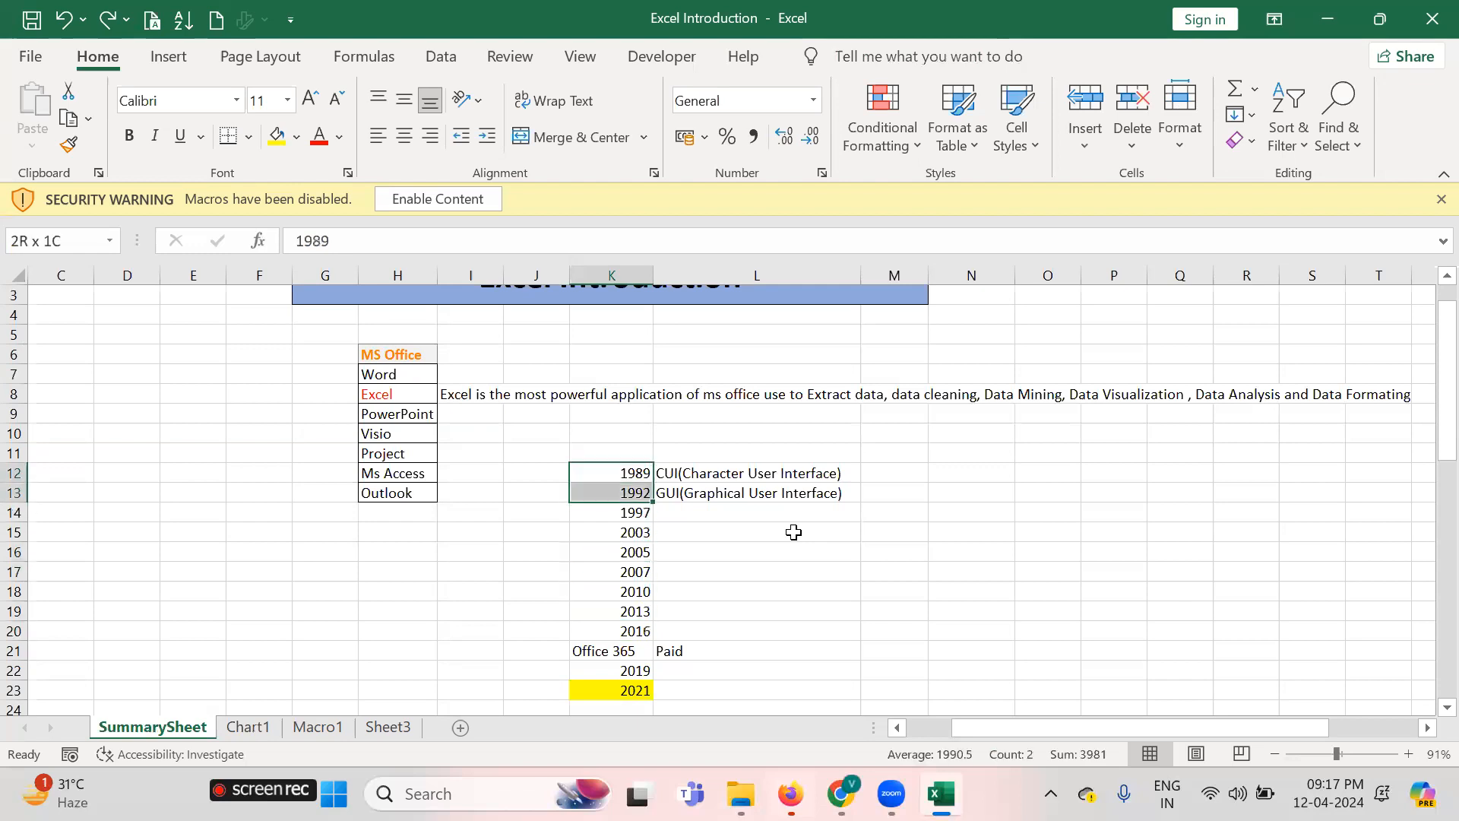
{"action": "key", "text": "shift+Down"}
{"action": "key", "text": "shift+Down"}
{"action": "key", "text": "shift+Down"}
{"action": "key", "text": "shift+Down"}
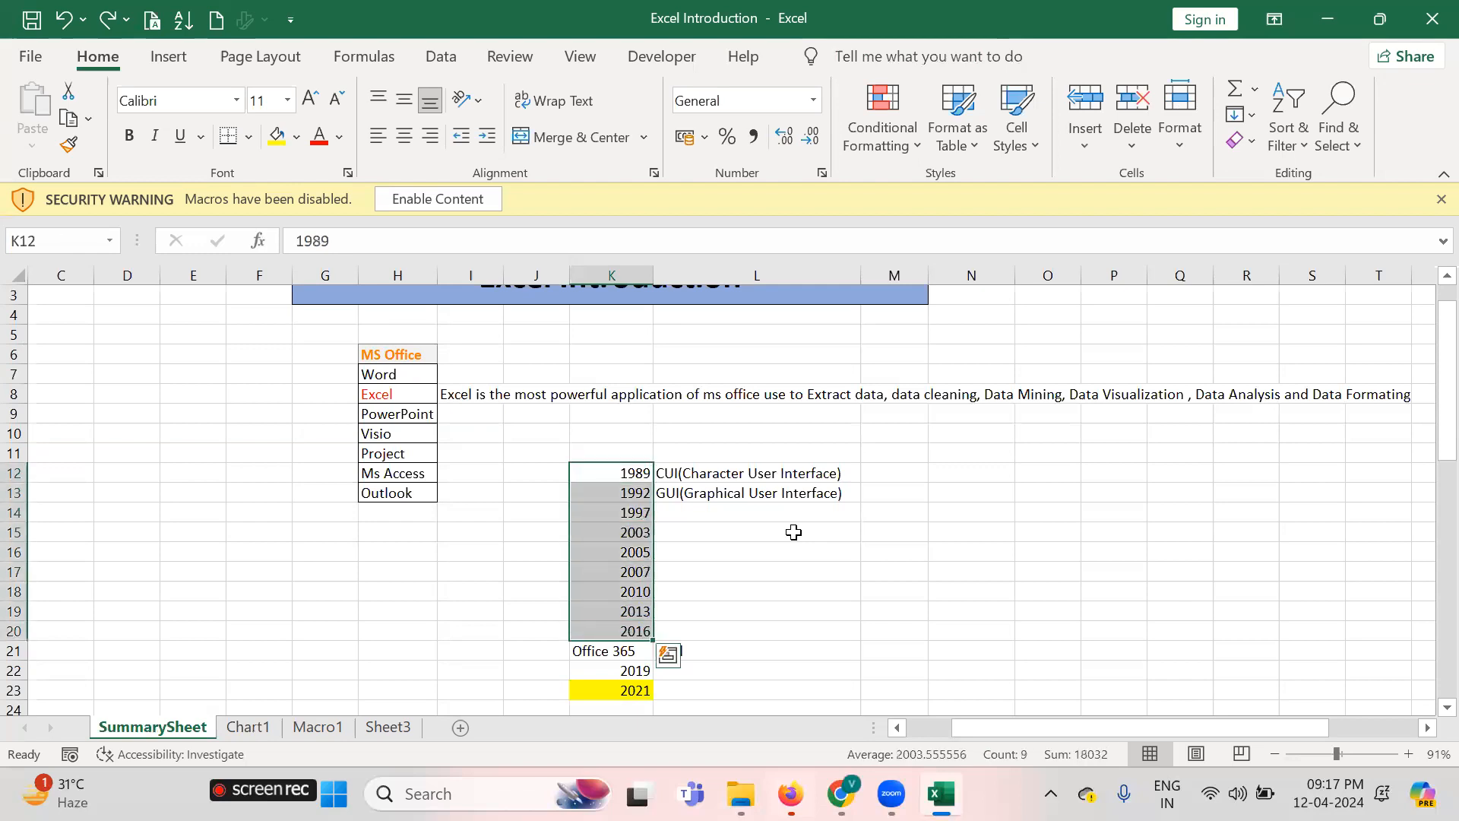
Examine the Office 365 entry in K21 and the note beside it
{"action": "key", "text": "Down"}
{"action": "key", "text": "Down"}
{"action": "key", "text": "Down"}
{"action": "key", "text": "Down"}
{"action": "key", "text": "Down"}
{"action": "key", "text": "Down"}
{"action": "key", "text": "Down"}
{"action": "key", "text": "Down"}
{"action": "key", "text": "Down"}
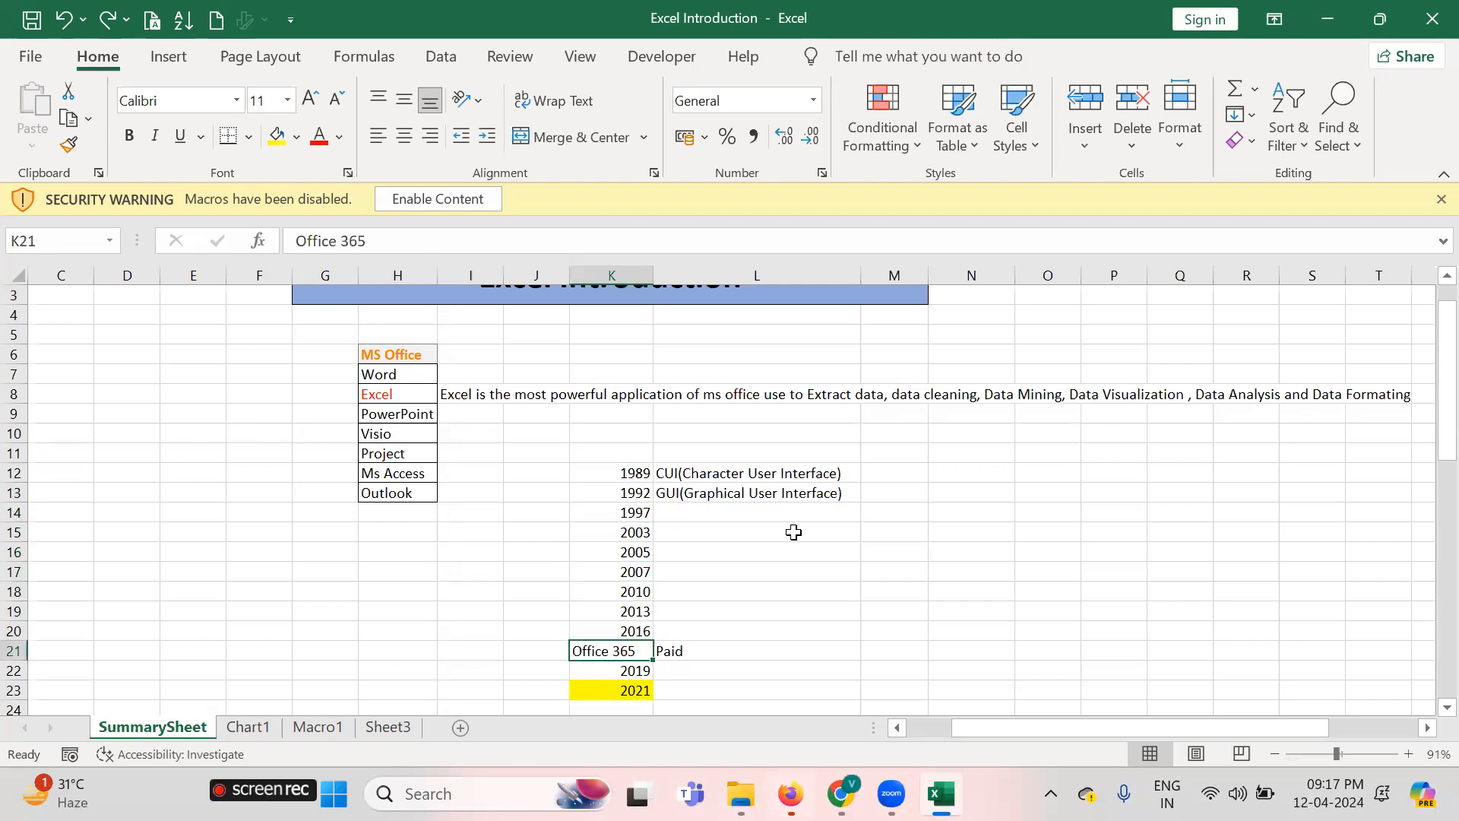
{"action": "key", "text": "Right"}
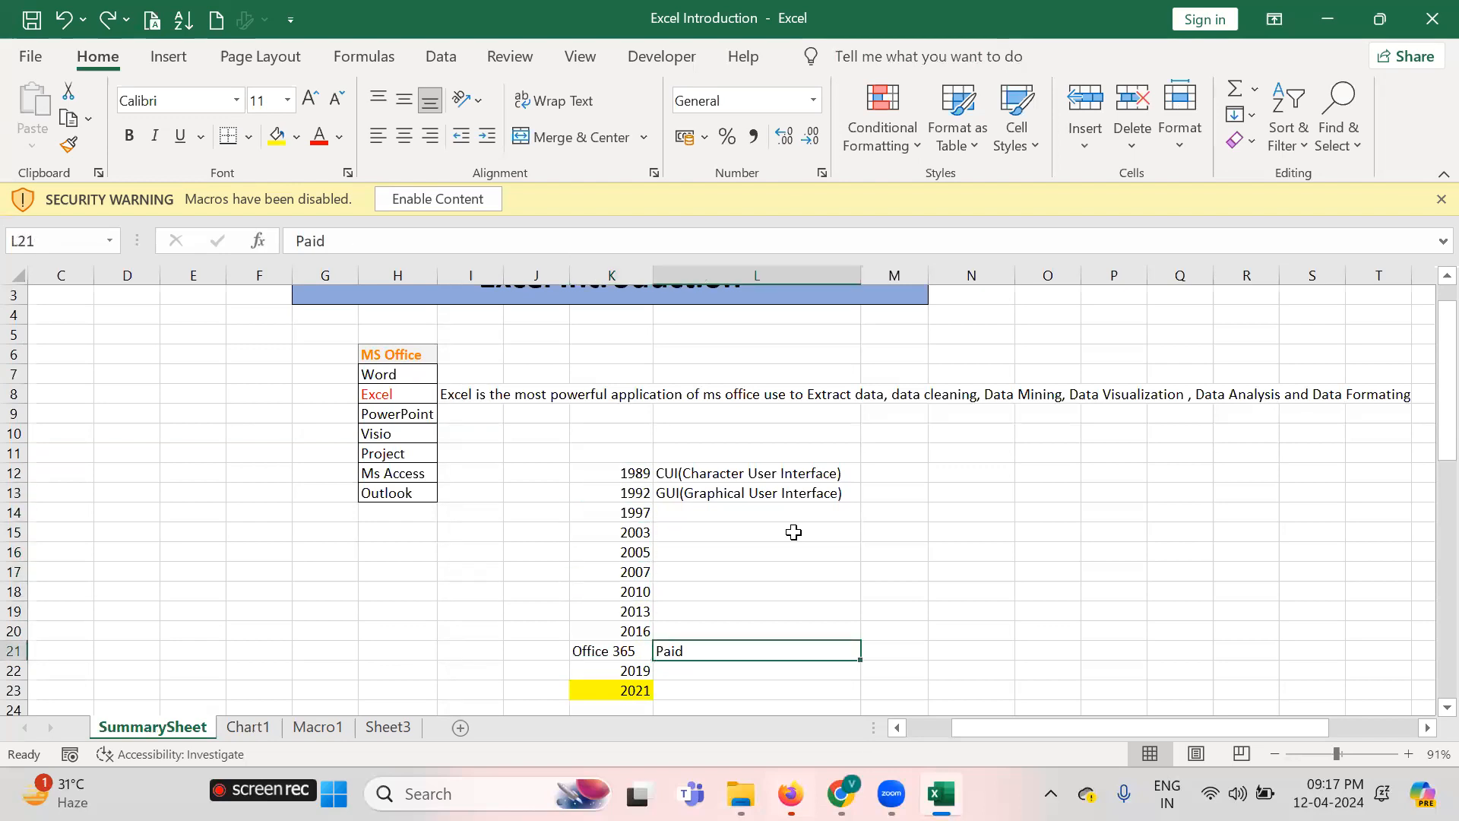
{"action": "scroll", "coordinate": [793, 532], "scroll_direction": "down", "scroll_amount": 1}
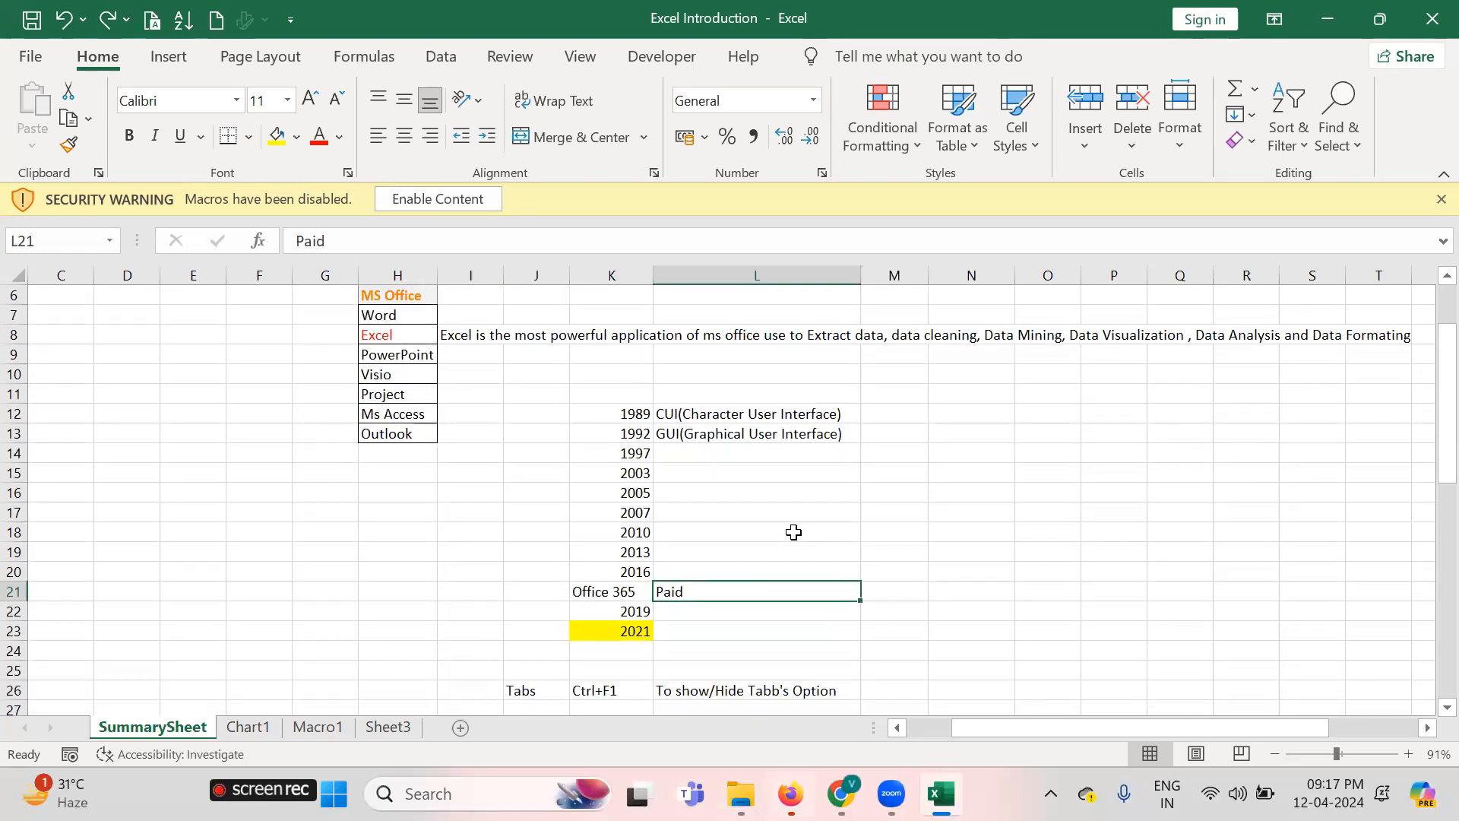
Return to 1989 in K12 and reselect the version years through 2016
{"action": "key", "text": "Left"}
{"action": "key", "text": "Up"}
{"action": "key", "text": "Up"}
{"action": "key", "text": "Up"}
{"action": "key", "text": "Up"}
{"action": "key", "text": "Up"}
{"action": "key", "text": "Up"}
{"action": "key", "text": "Up"}
{"action": "key", "text": "Up"}
{"action": "key", "text": "Up"}
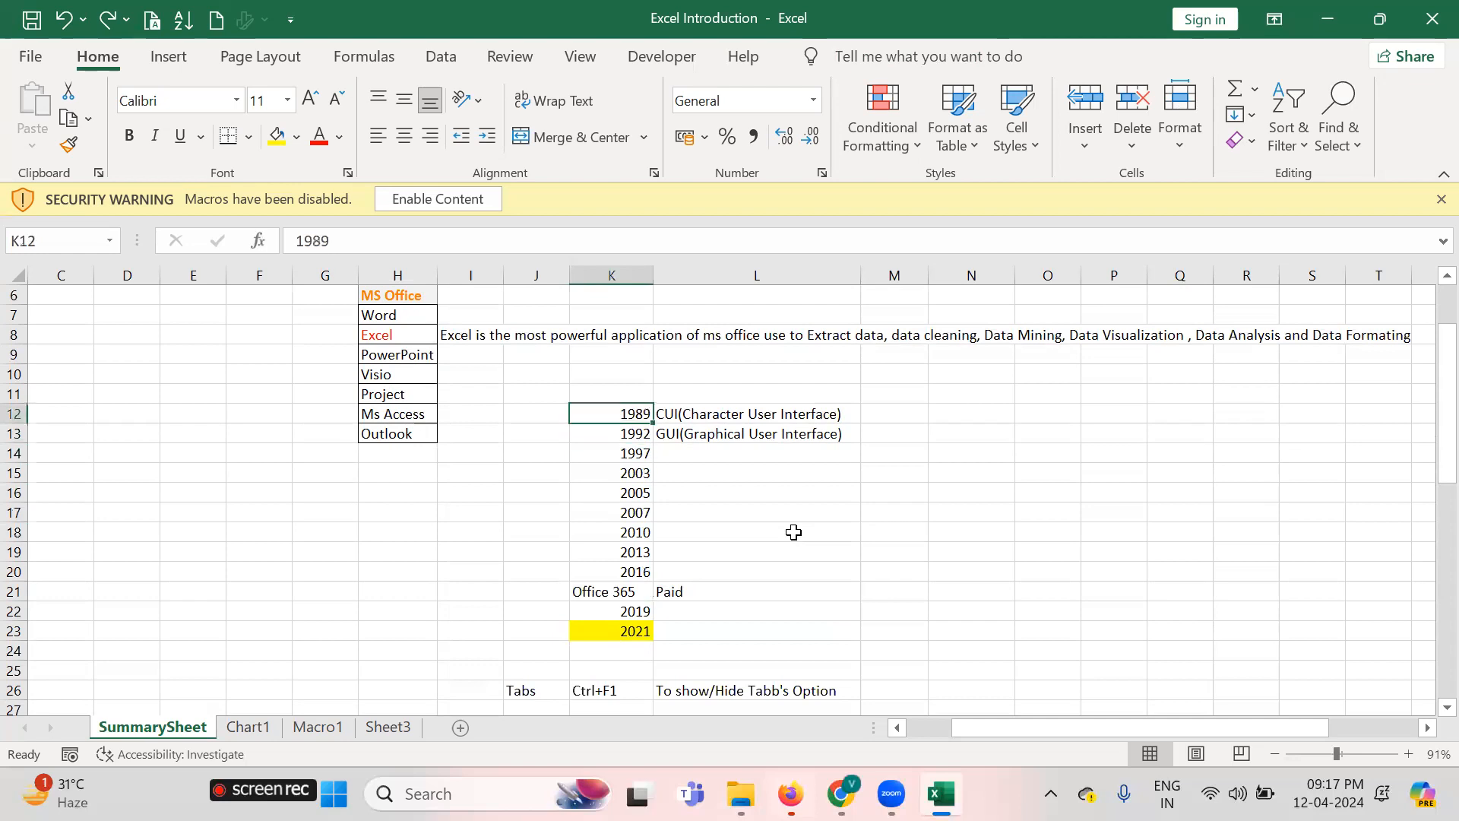
{"action": "key", "text": "shift+Down"}
{"action": "key", "text": "shift+Down"}
{"action": "key", "text": "shift+Down"}
{"action": "key", "text": "shift+Down"}
{"action": "key", "text": "shift+Down"}
{"action": "key", "text": "shift+Down"}
{"action": "key", "text": "shift+Down"}
{"action": "key", "text": "shift+Down"}
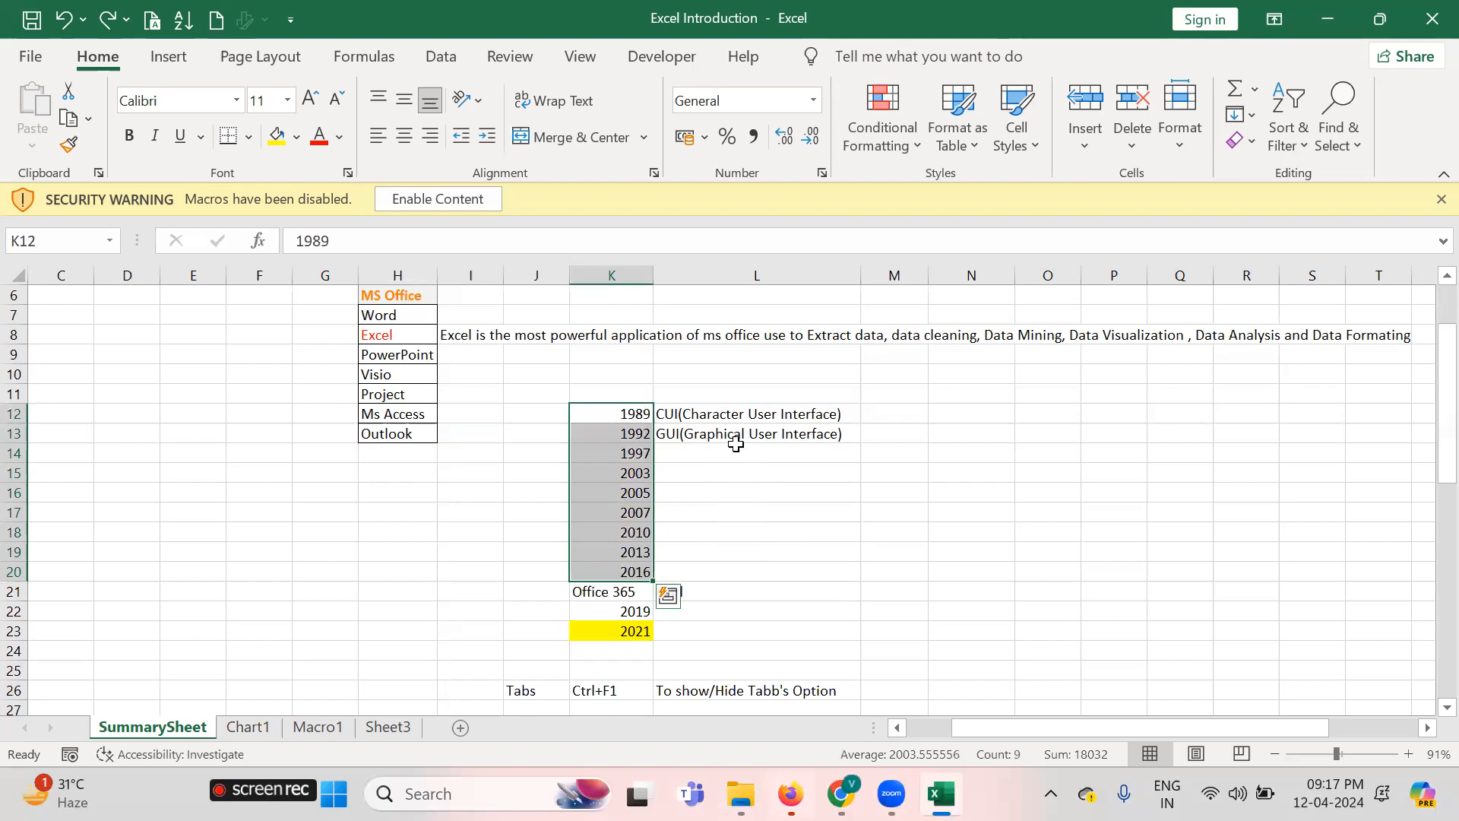
Move down the blank column L cells beside the version years, starting from 2003
{"action": "left_click", "coordinate": [715, 479]}
{"action": "key", "text": "Down"}
{"action": "key", "text": "Down"}
{"action": "key", "text": "Down"}
{"action": "key", "text": "Down"}
{"action": "key", "text": "Down"}
{"action": "key", "text": "Down"}
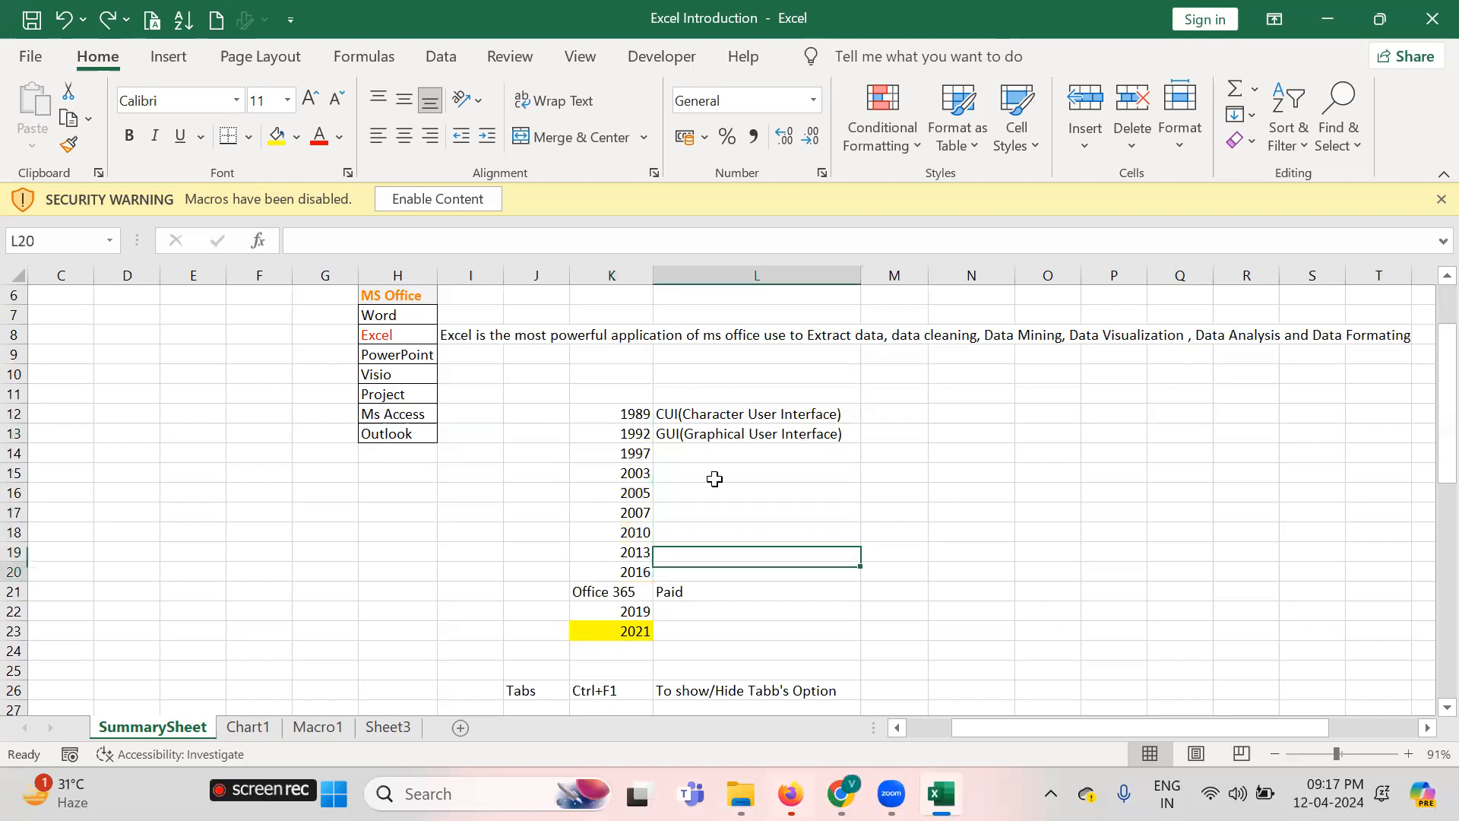
Step through the Office 365, 2019 and 2021 entries in K21:K23
{"action": "key", "text": "Left"}
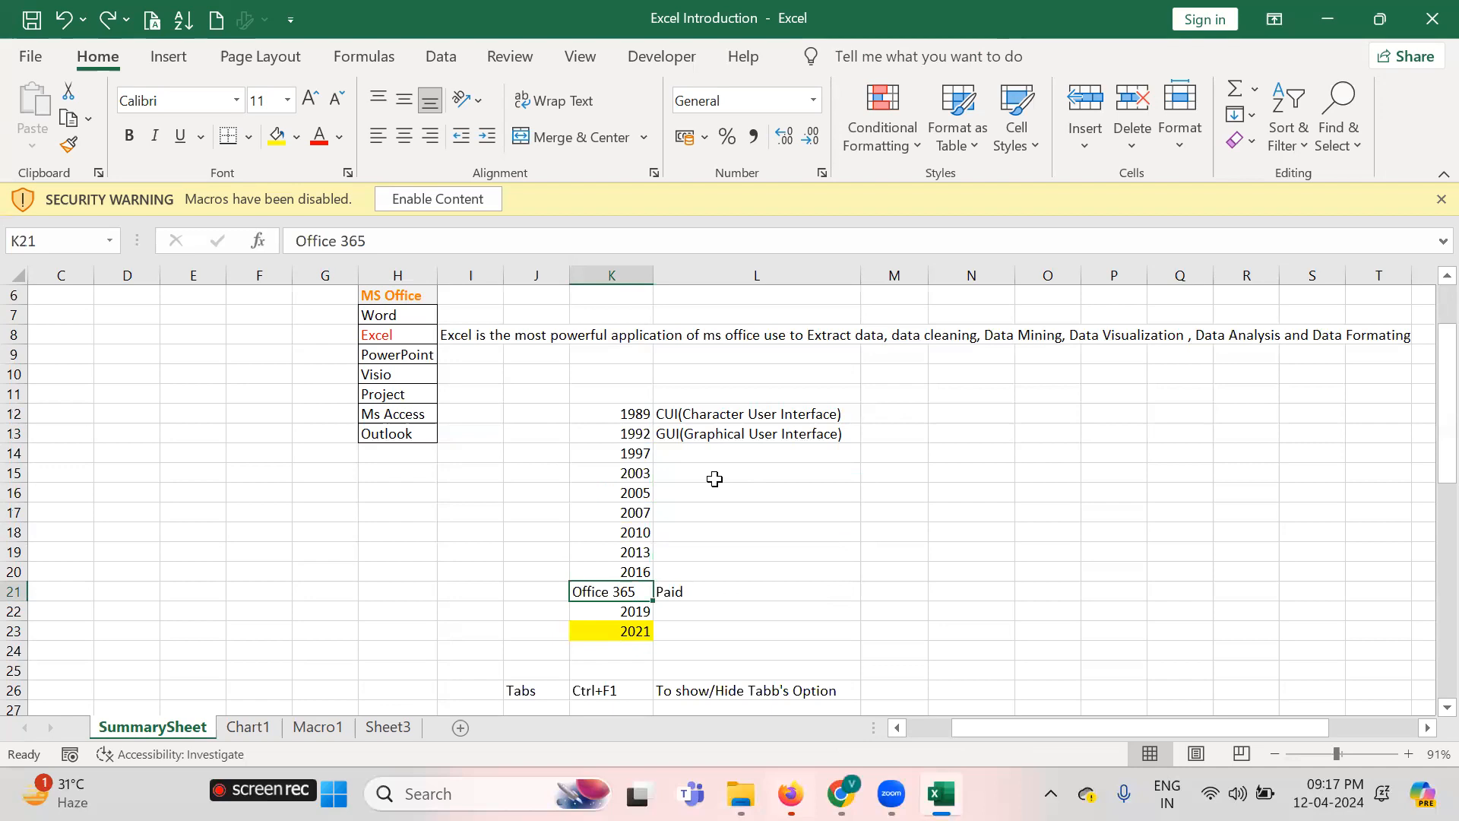
{"action": "key", "text": "Down"}
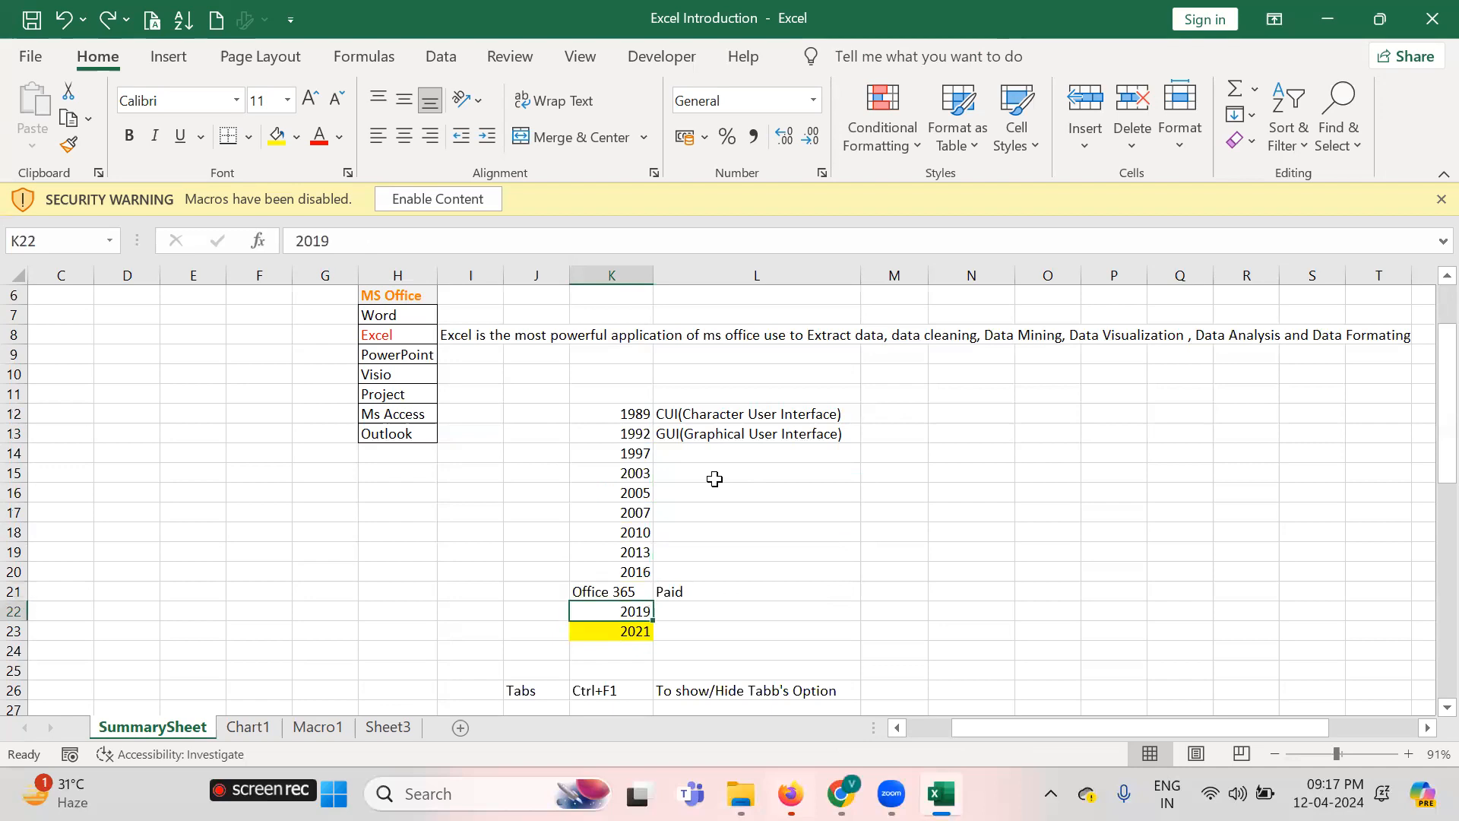
{"action": "key", "text": "Down"}
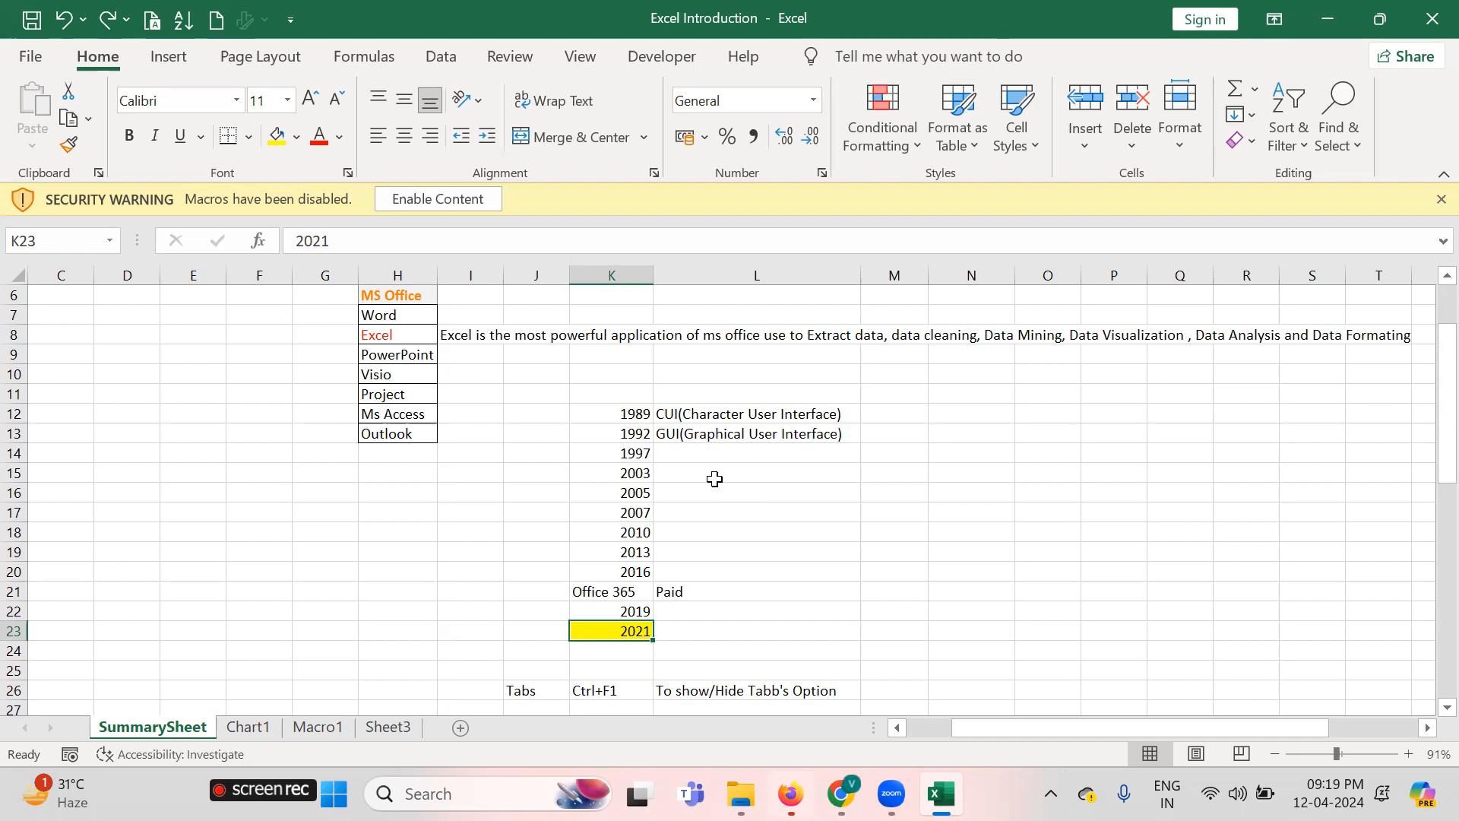
Return to the Excel Introduction title and walk down column K into the version years
{"action": "key", "text": "Up"}
{"action": "key", "text": "ctrl+Up"}
{"action": "key", "text": "ctrl+Up"}
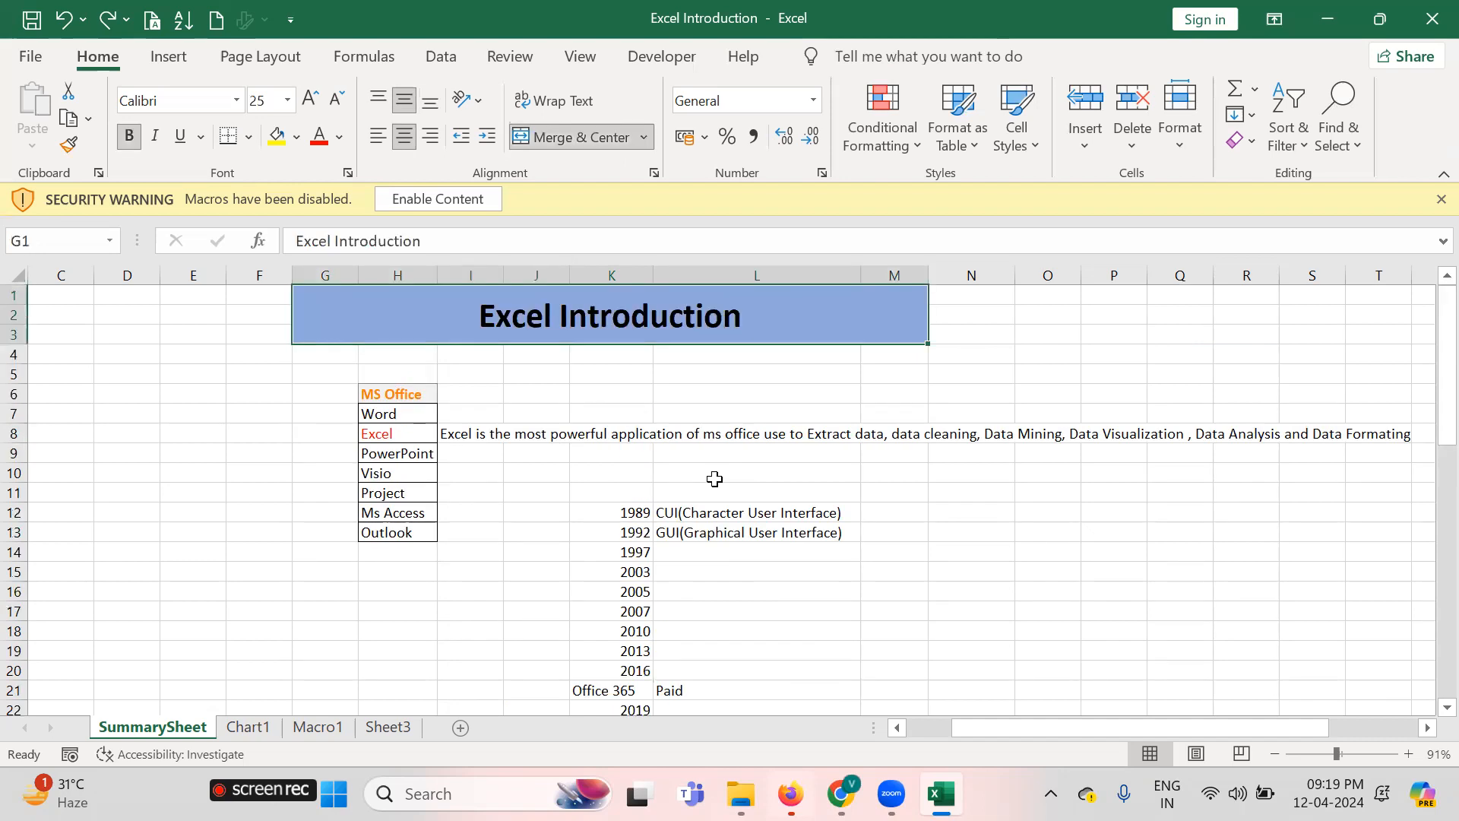
{"action": "key", "text": "Down"}
{"action": "key", "text": "Down"}
{"action": "key", "text": "Down"}
{"action": "key", "text": "Down"}
{"action": "key", "text": "Down"}
{"action": "key", "text": "Down"}
{"action": "key", "text": "Down"}
{"action": "key", "text": "Down"}
{"action": "key", "text": "Down"}
{"action": "key", "text": "Down"}
{"action": "key", "text": "Down"}
{"action": "key", "text": "Down"}
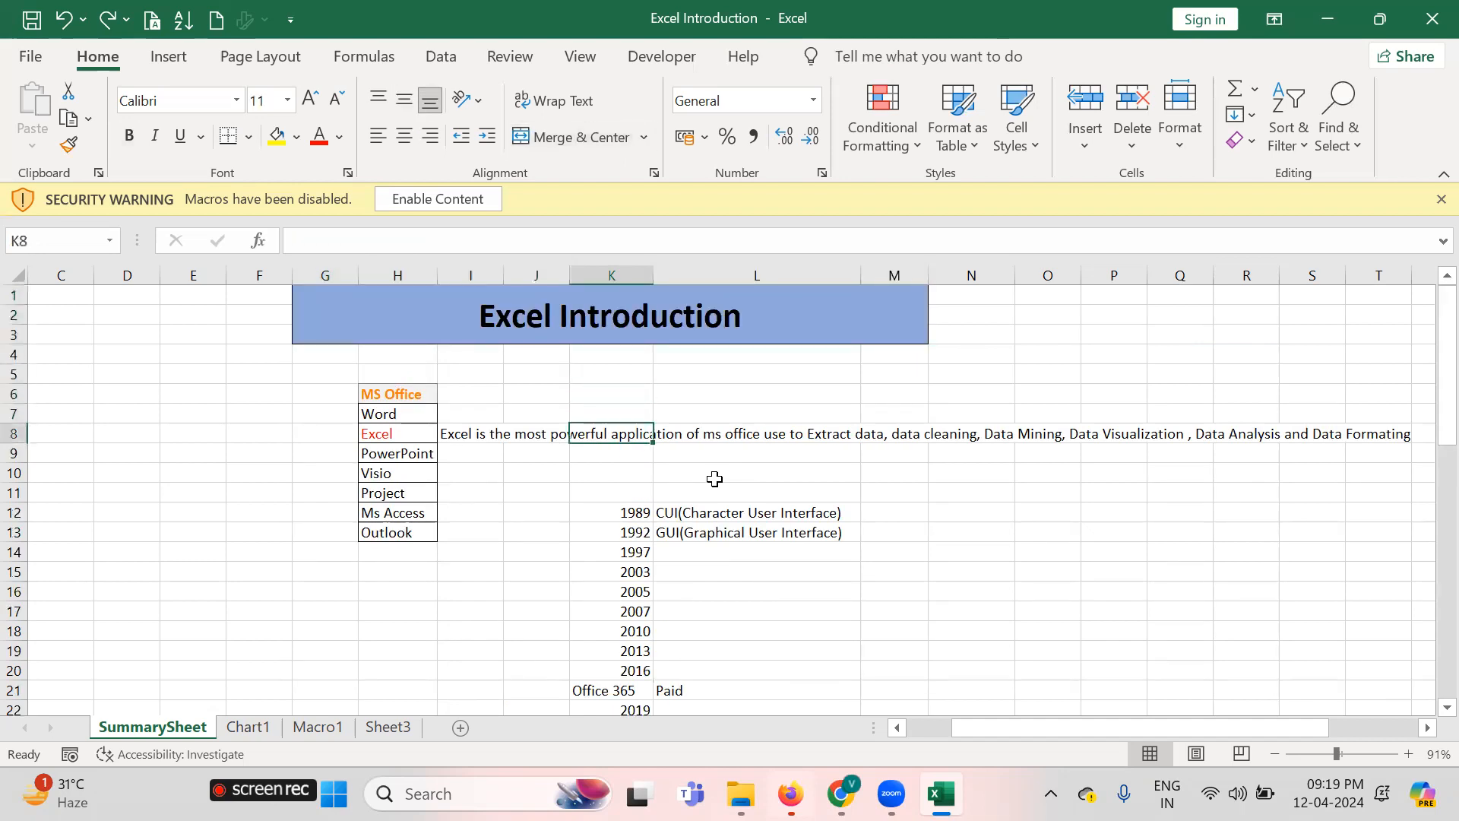
{"action": "key", "text": "Down"}
{"action": "key", "text": "Down"}
Continue down the remaining versions in column K to the Ctrl+F1 entry in K26
{"action": "scroll", "coordinate": [715, 479], "scroll_direction": "down", "scroll_amount": 2}
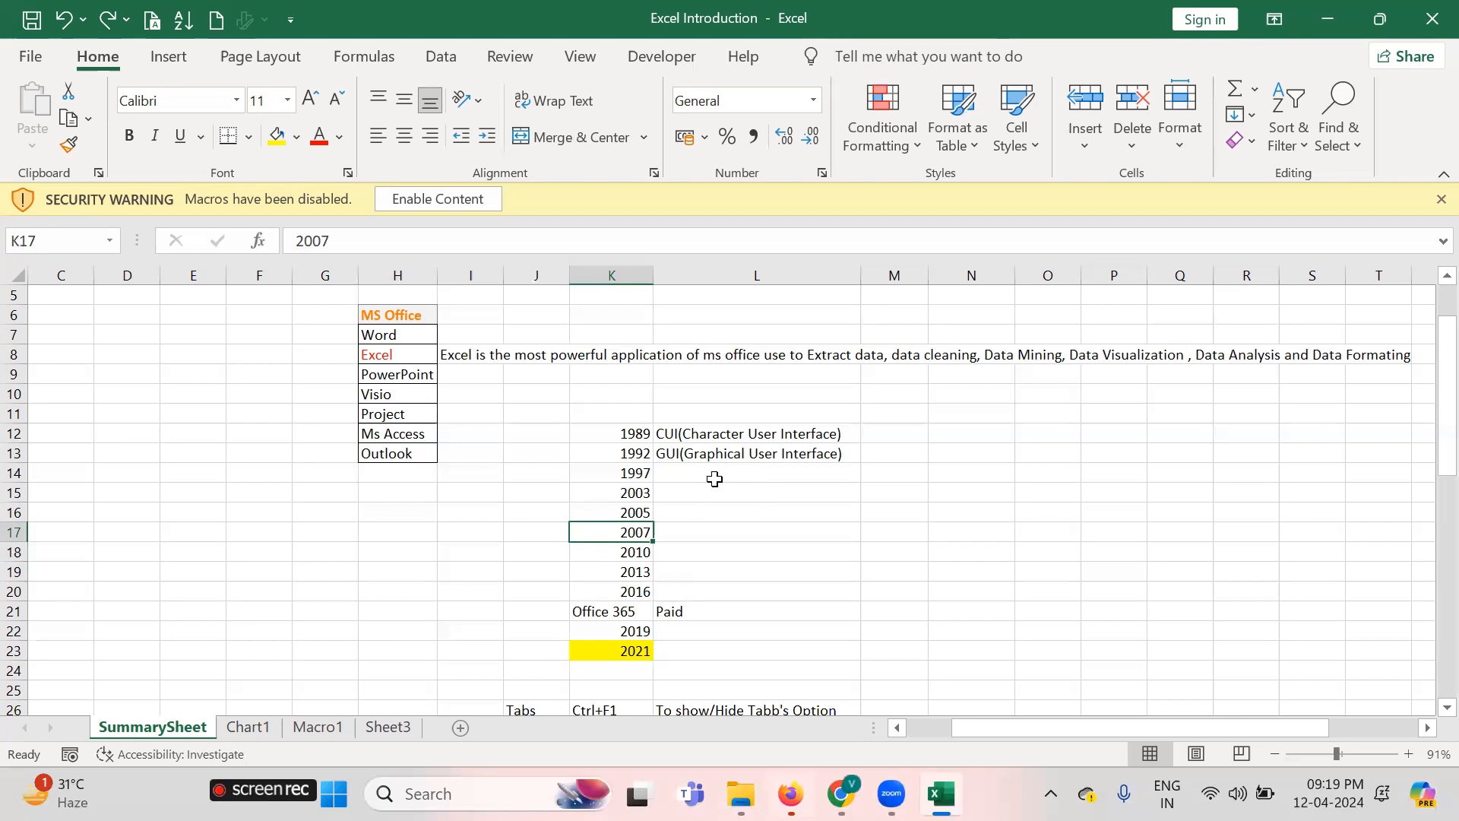
{"action": "key", "text": "Down"}
{"action": "key", "text": "Down"}
{"action": "key", "text": "Down"}
{"action": "key", "text": "Down"}
{"action": "key", "text": "Down"}
{"action": "key", "text": "Down"}
{"action": "key", "text": "Down"}
{"action": "key", "text": "Down"}
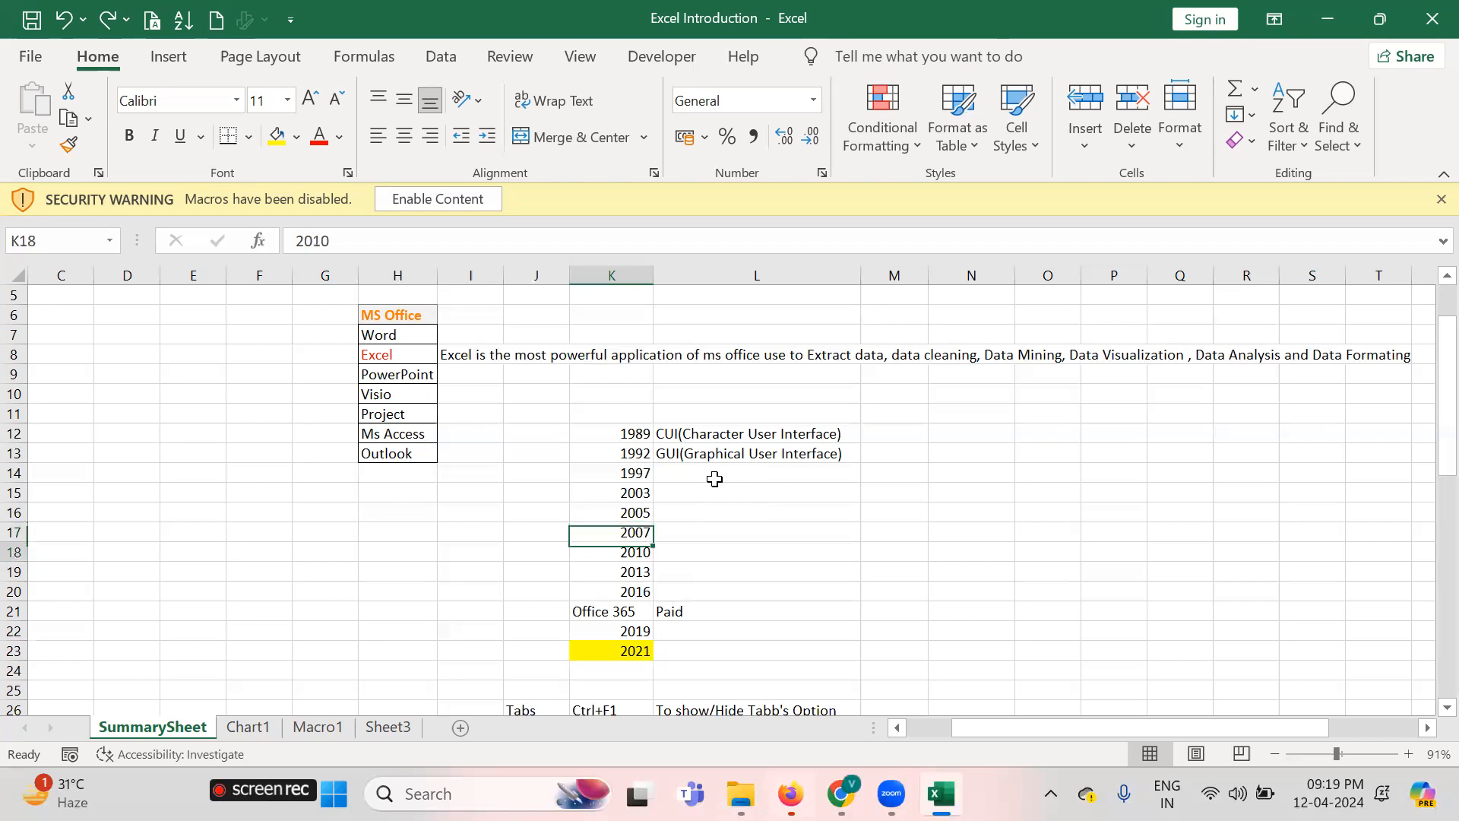
{"action": "key", "text": "Down"}
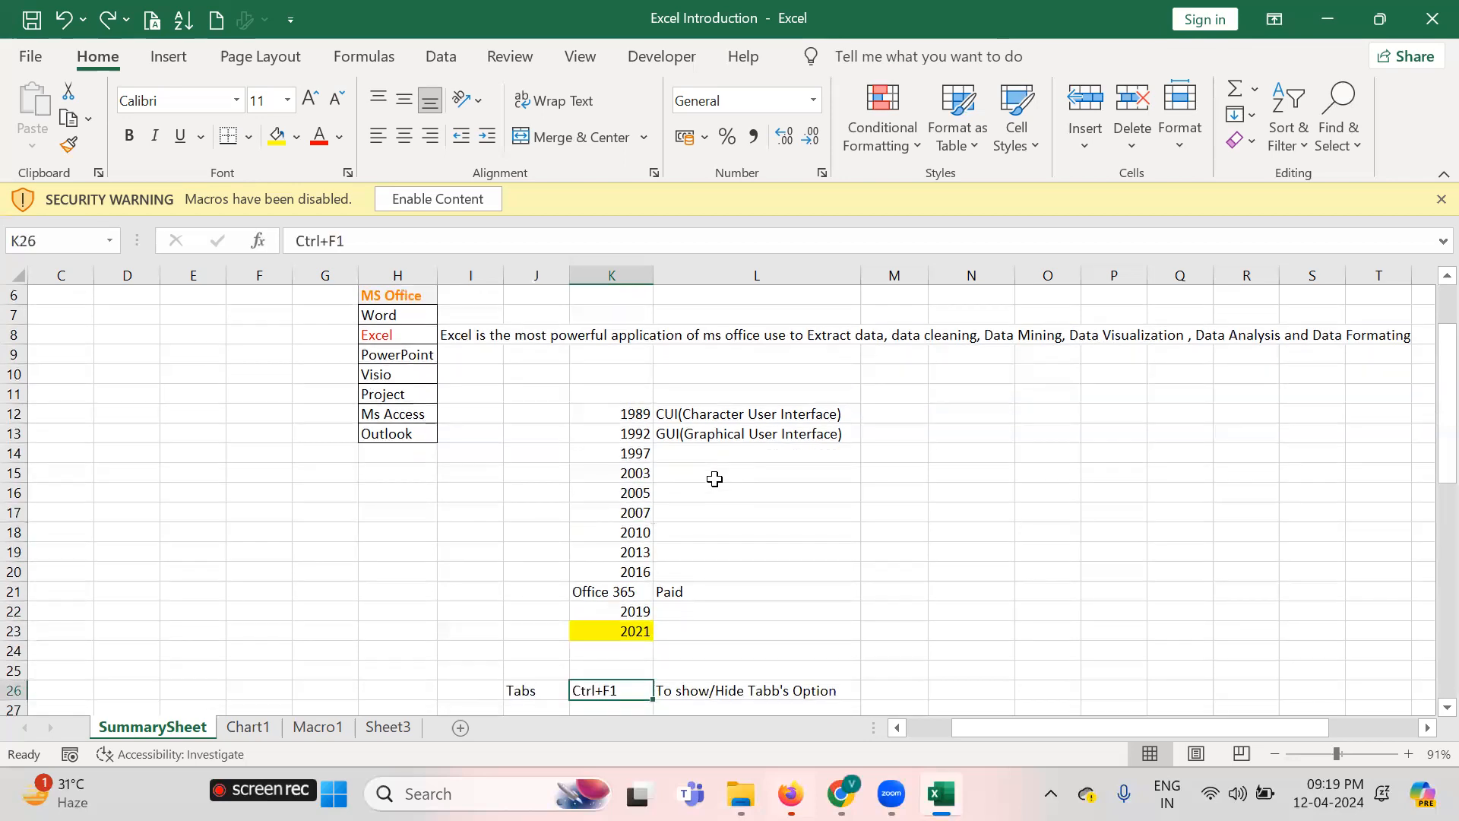
Revisit 2021 in K23, and move on to the Tabs label in J26
{"action": "scroll", "coordinate": [715, 479], "scroll_direction": "down", "scroll_amount": 4}
{"action": "key", "text": "Up"}
{"action": "key", "text": "Up"}
{"action": "key", "text": "Up"}
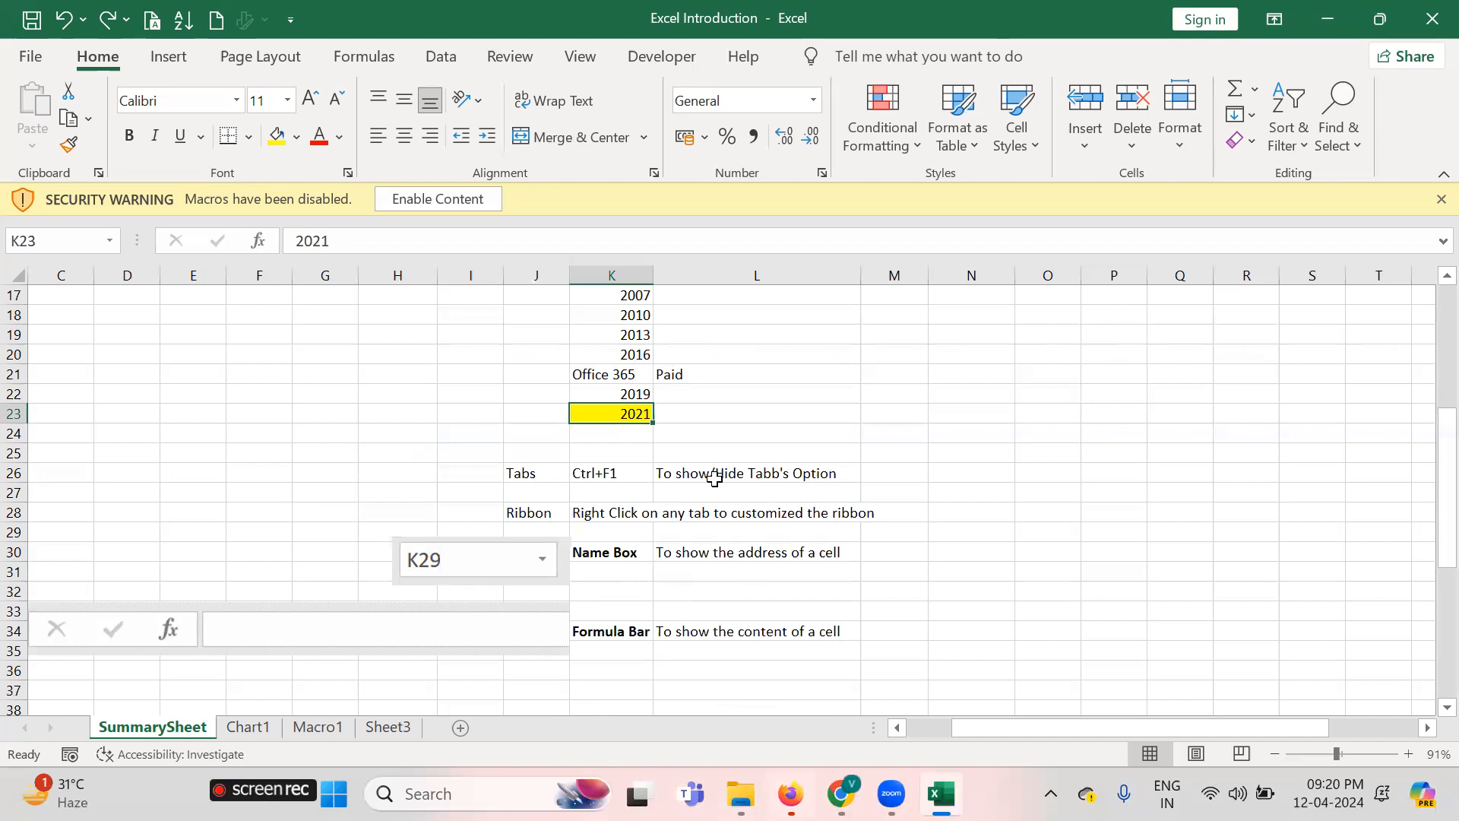
{"action": "key", "text": "Down"}
{"action": "key", "text": "Down"}
{"action": "key", "text": "Down"}
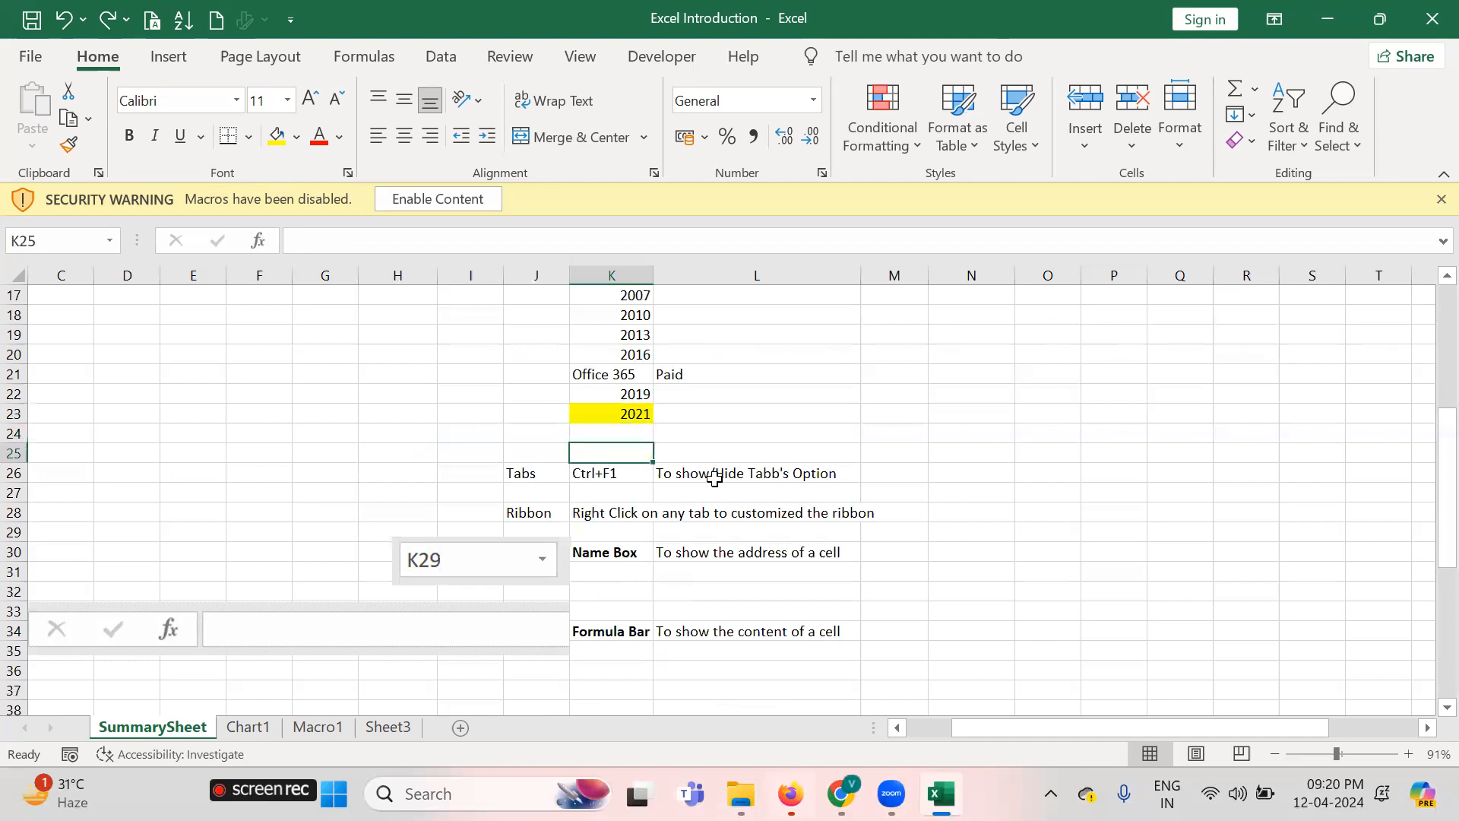
{"action": "key", "text": "Left"}
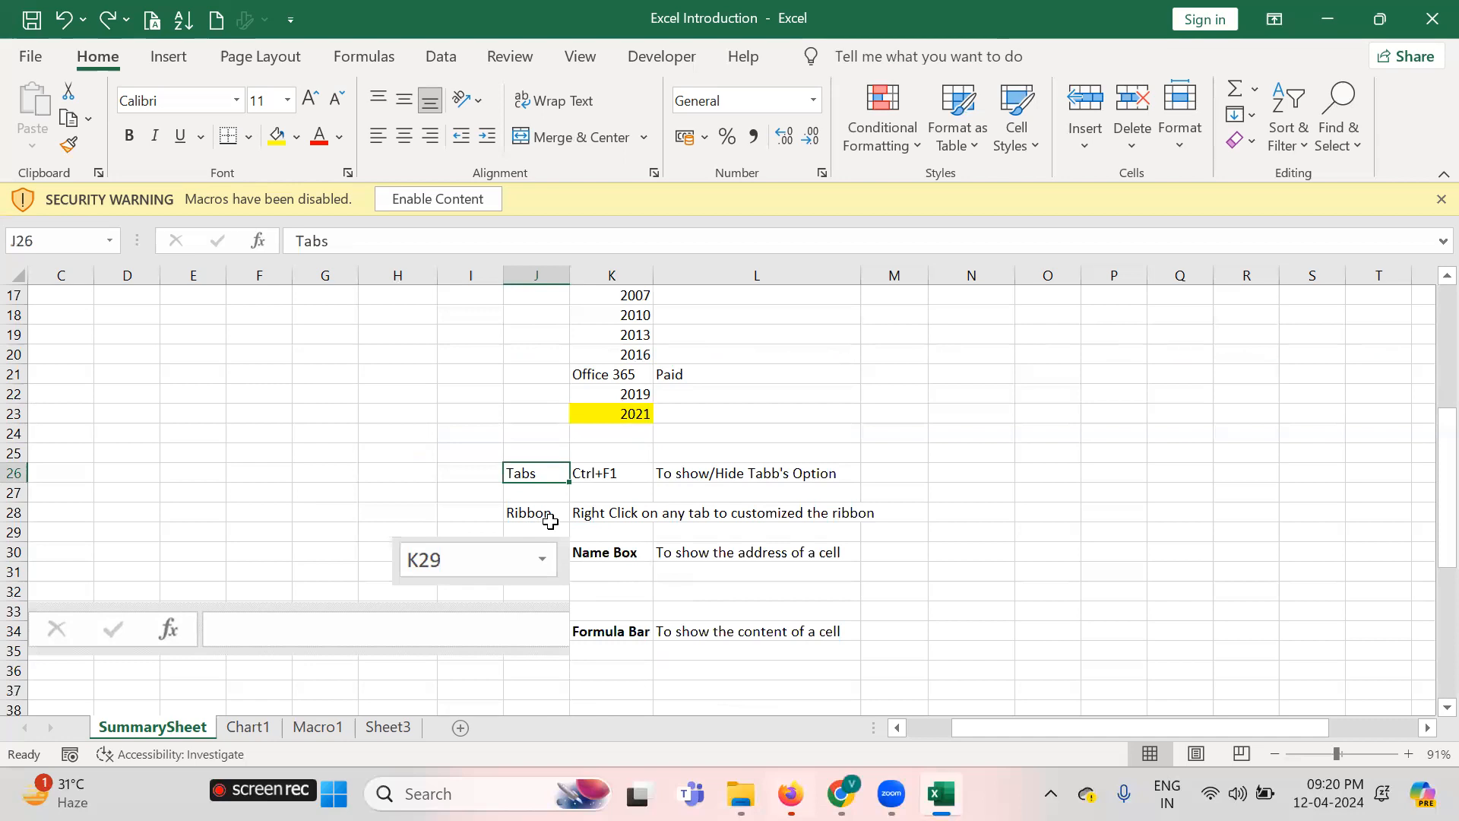
Examine the Formula Bar and Name Box notes, moving up column K to K29
{"action": "left_click", "coordinate": [619, 650]}
{"action": "key", "text": "Up"}
{"action": "key", "text": "Up"}
{"action": "key", "text": "Up"}
{"action": "key", "text": "Up"}
{"action": "key", "text": "Up"}
{"action": "key", "text": "Up"}
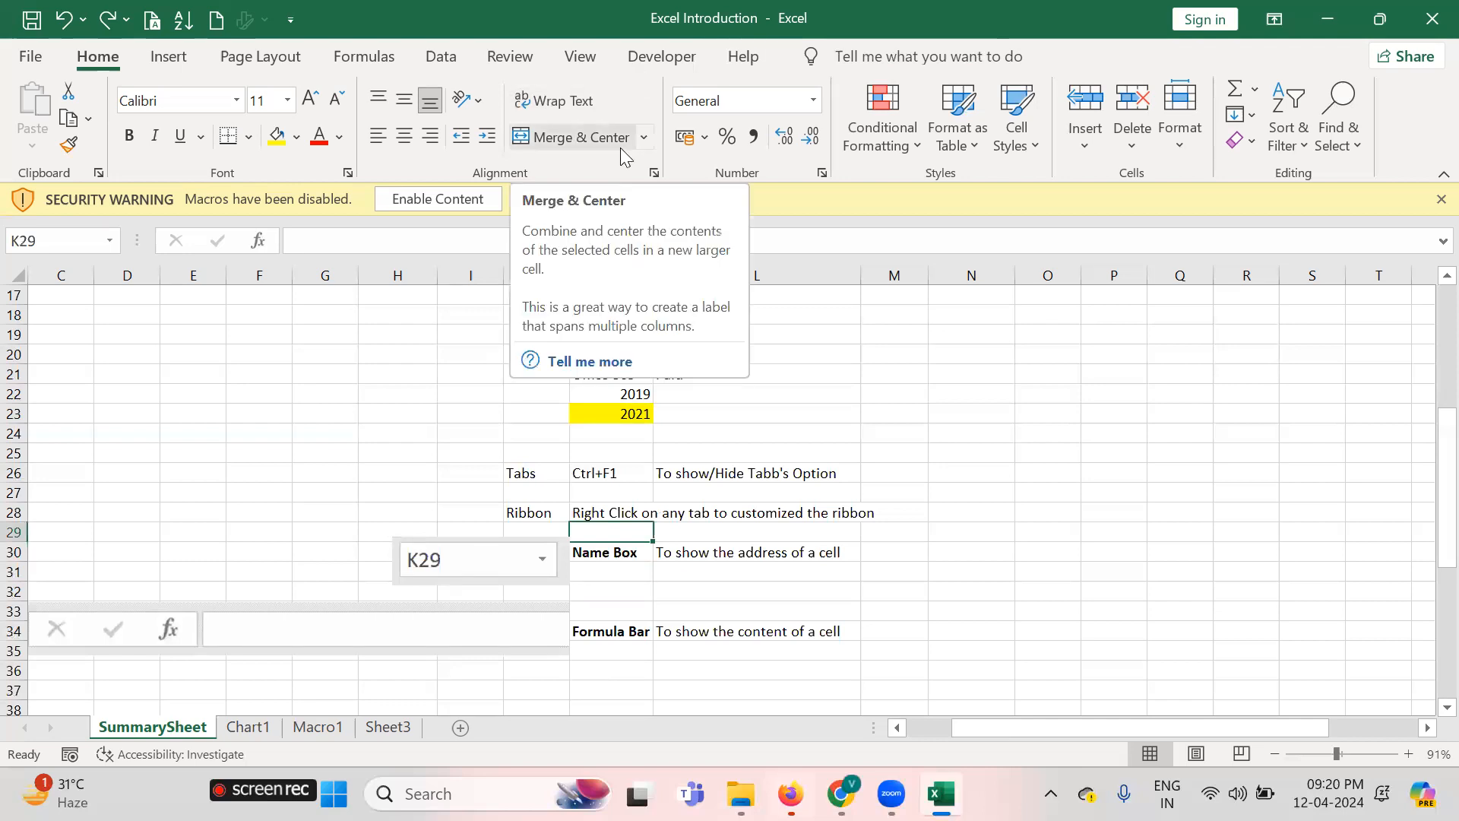
Select the Ribbon label in J28 and view the available border styles without applying one
{"action": "left_click", "coordinate": [611, 507]}
{"action": "key", "text": "Left"}
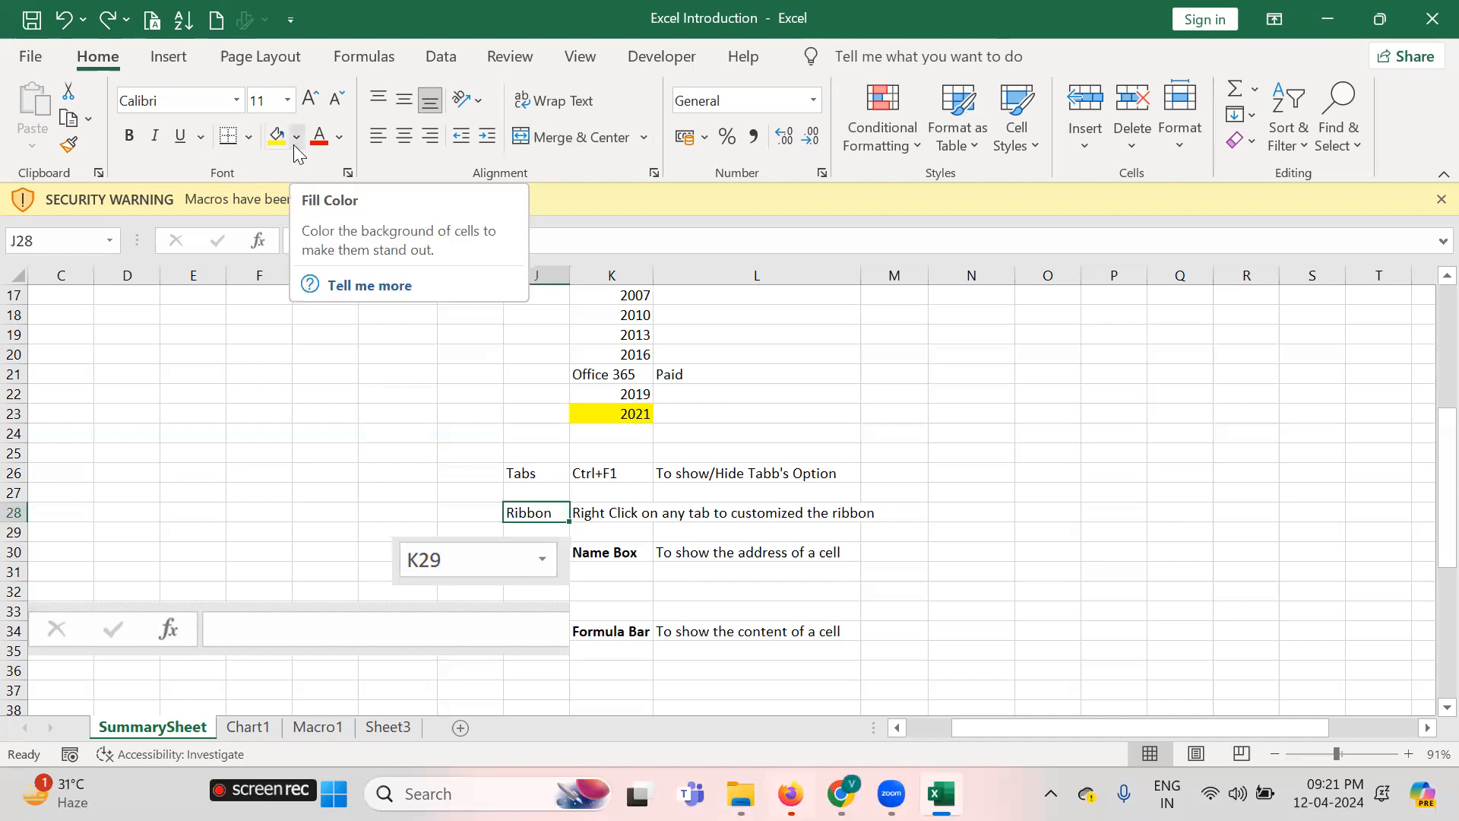
{"action": "left_click", "coordinate": [248, 138]}
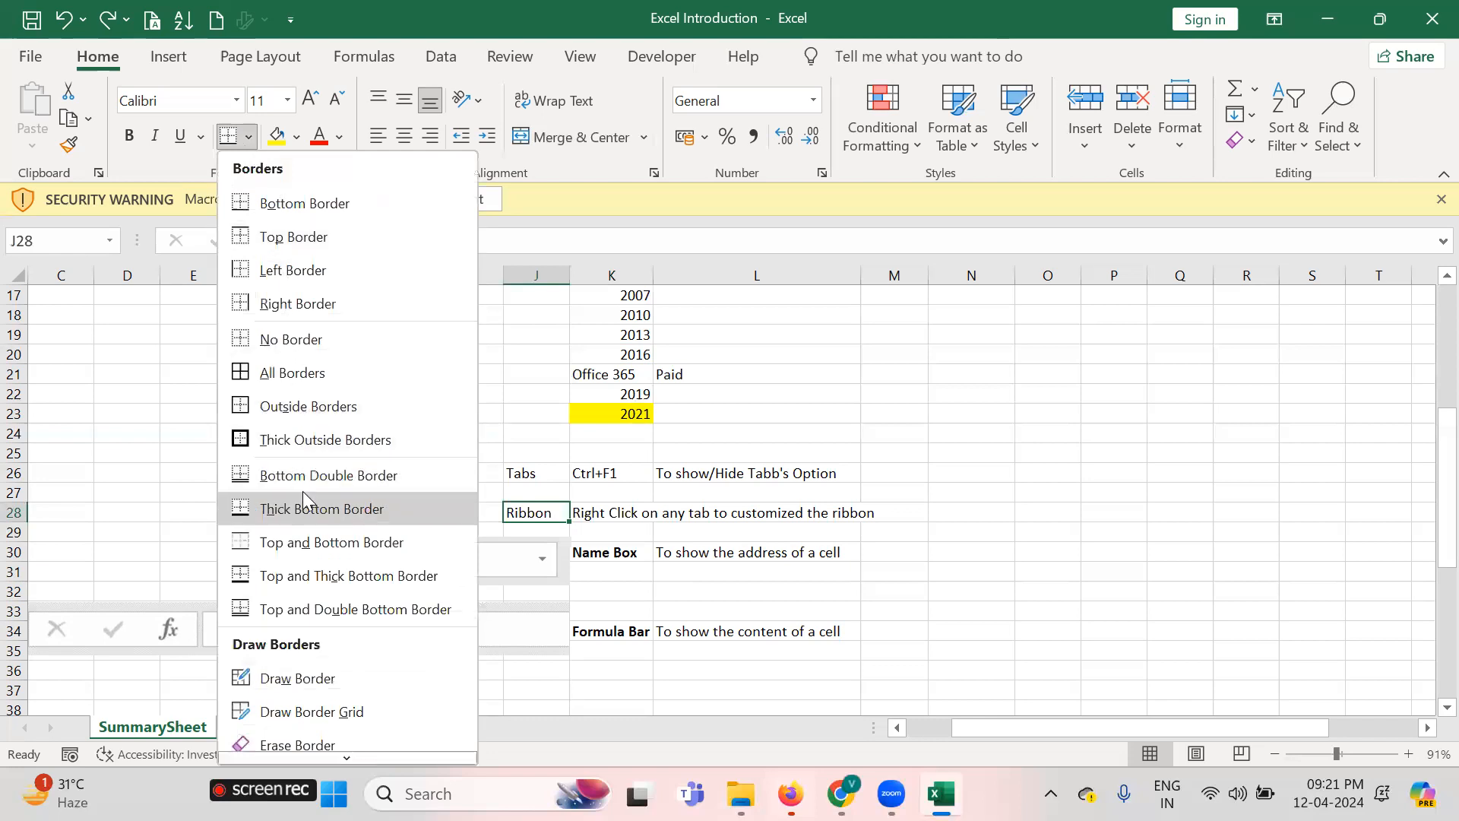
{"action": "left_click", "coordinate": [361, 105]}
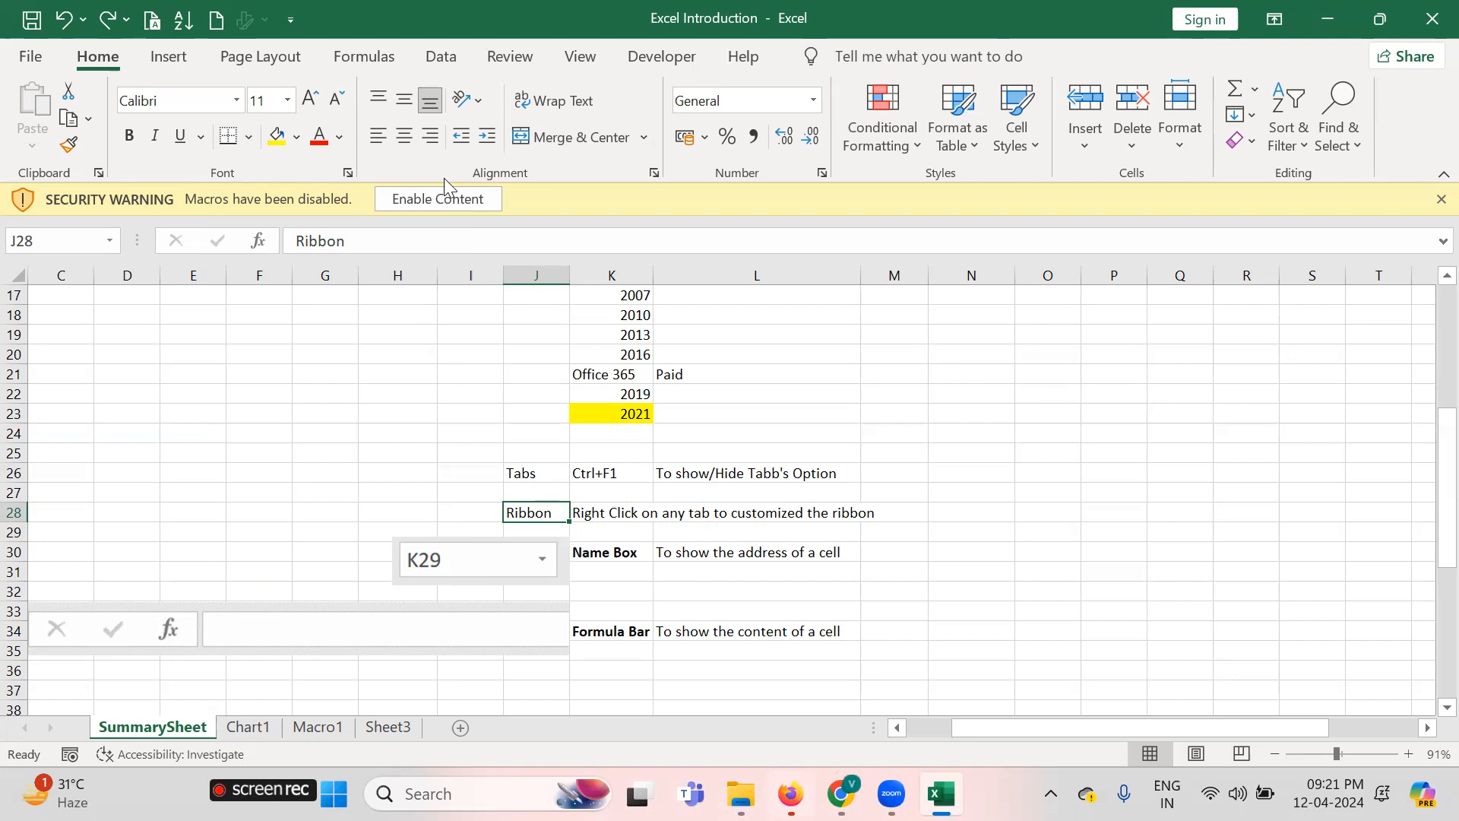
Enter a sample first name in the blank cell H22
{"action": "left_click", "coordinate": [360, 395]}
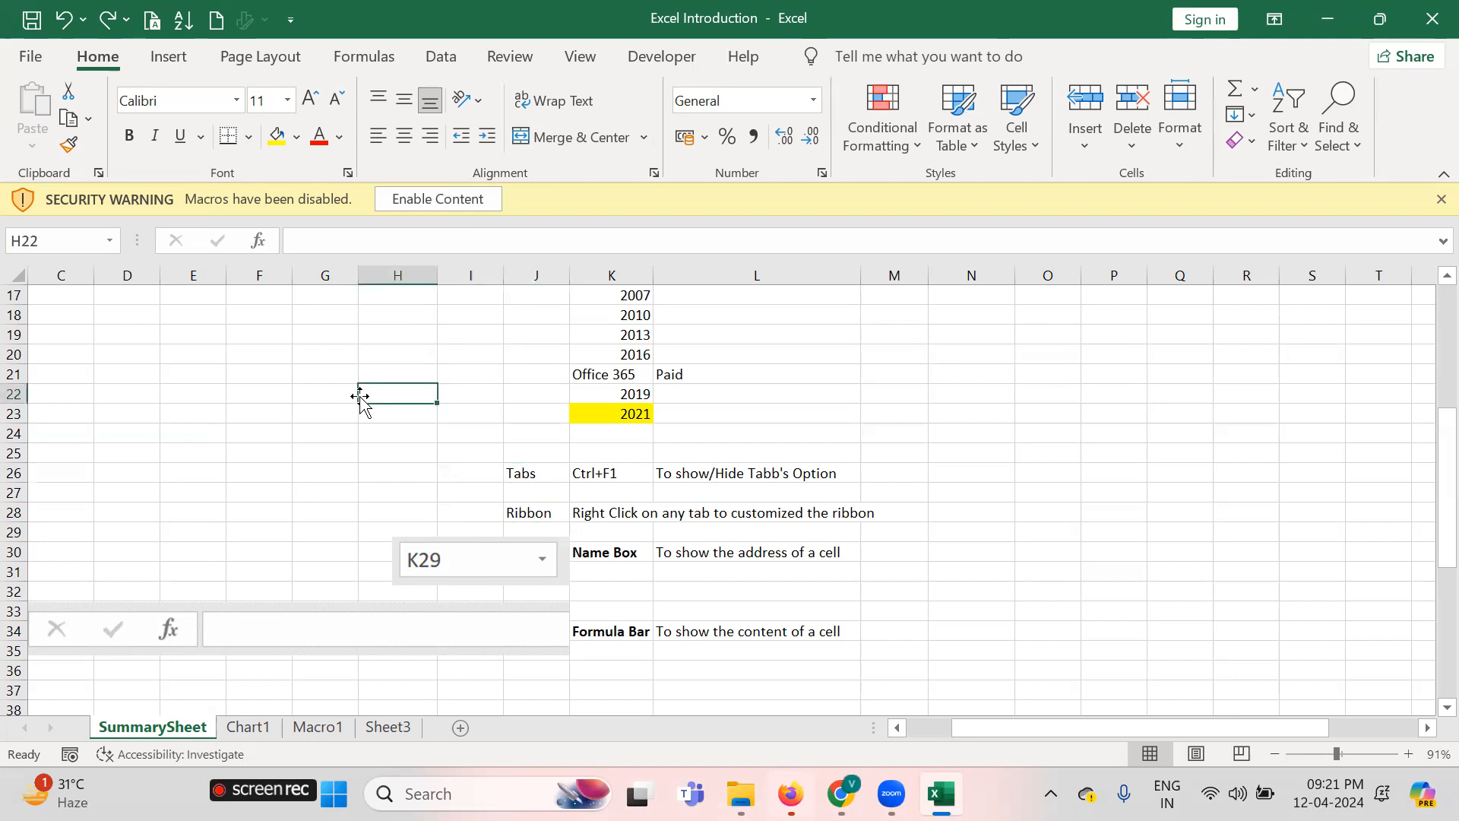
{"action": "type", "text": "Ram"}
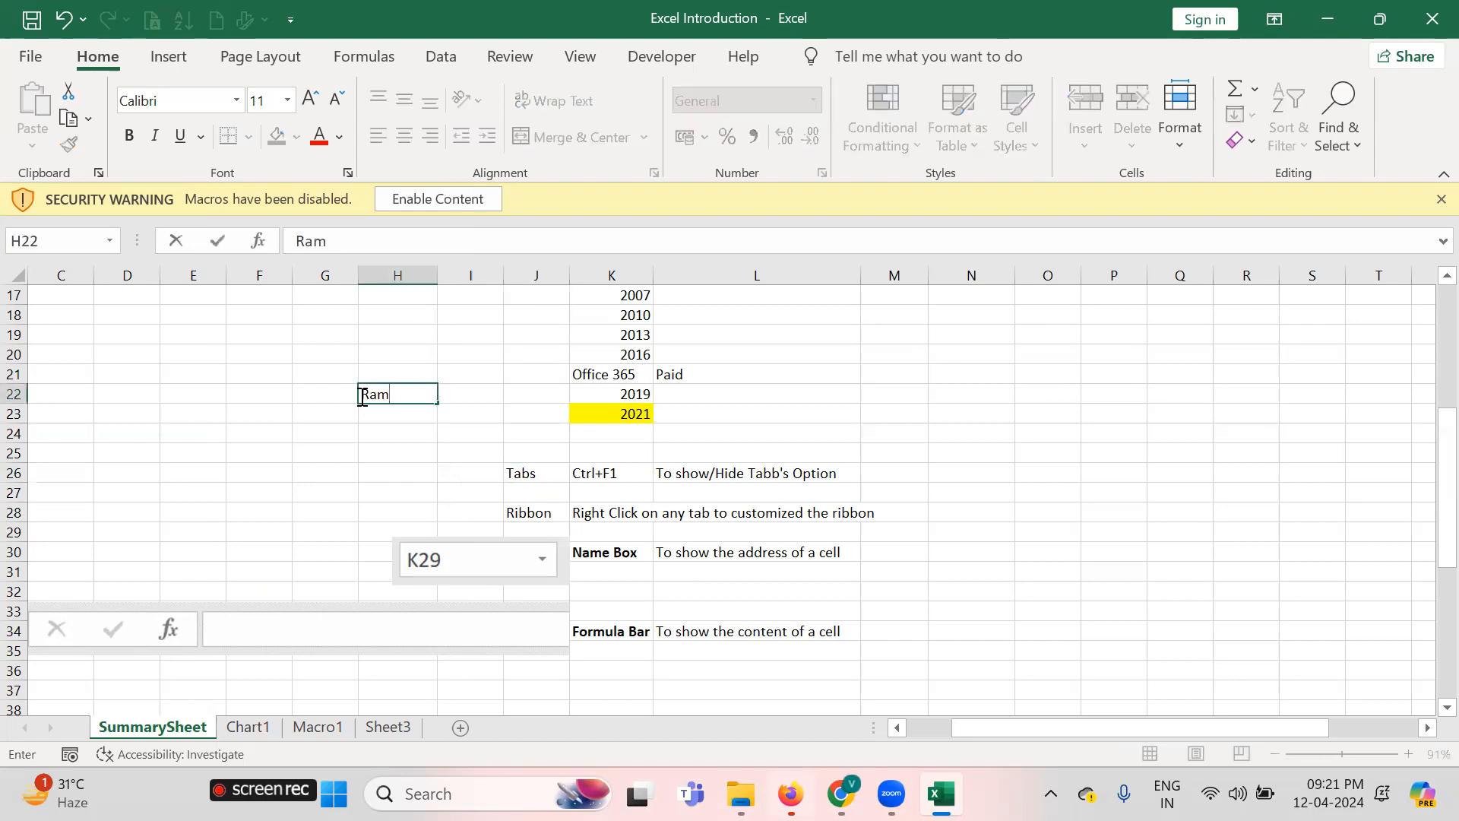
{"action": "key", "text": "ctrl+Return"}
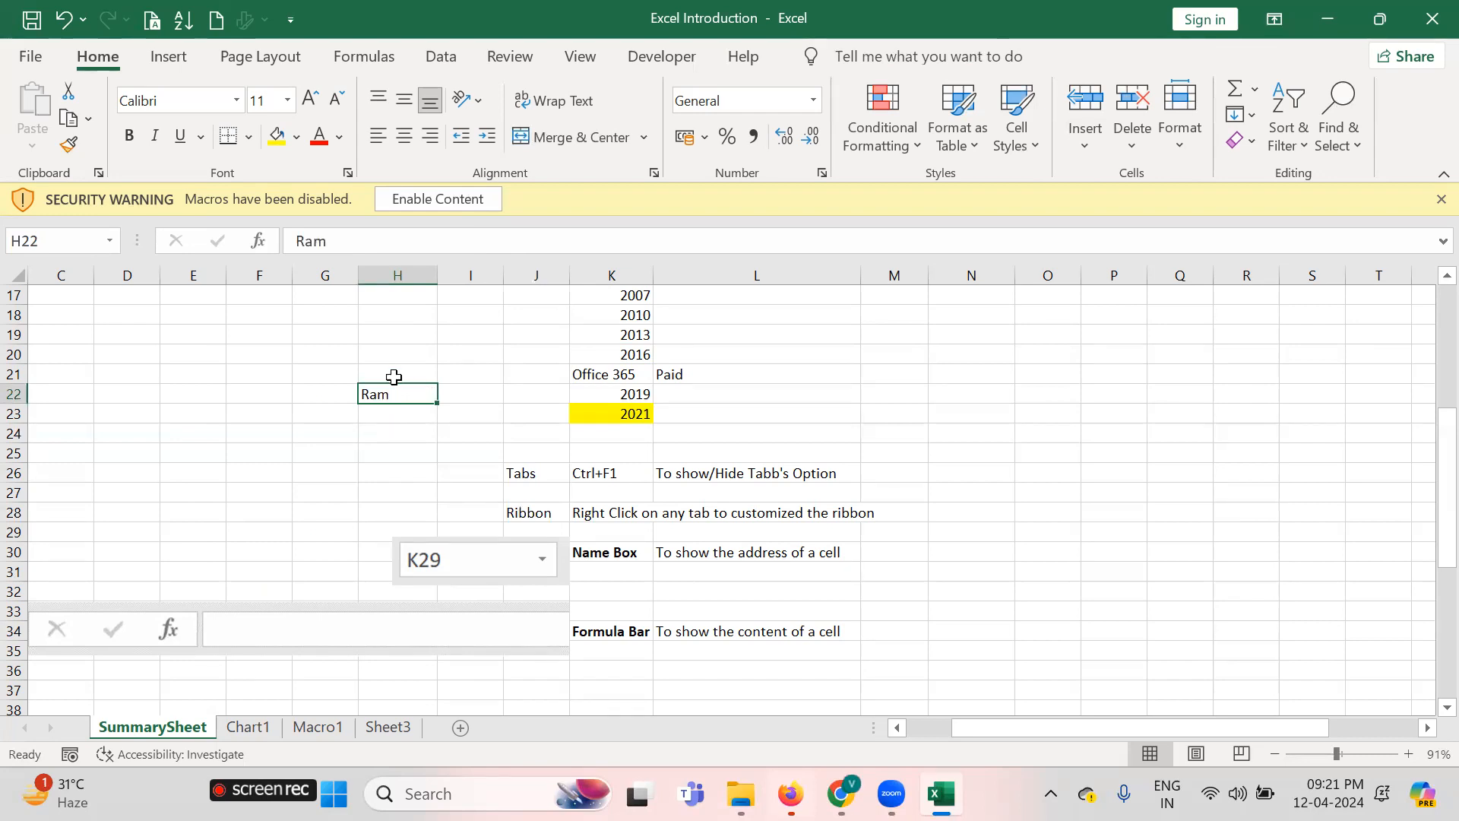
Apply center, left and finally right alignment to the name in H22, and clear the cell's contents
{"action": "left_click", "coordinate": [401, 139]}
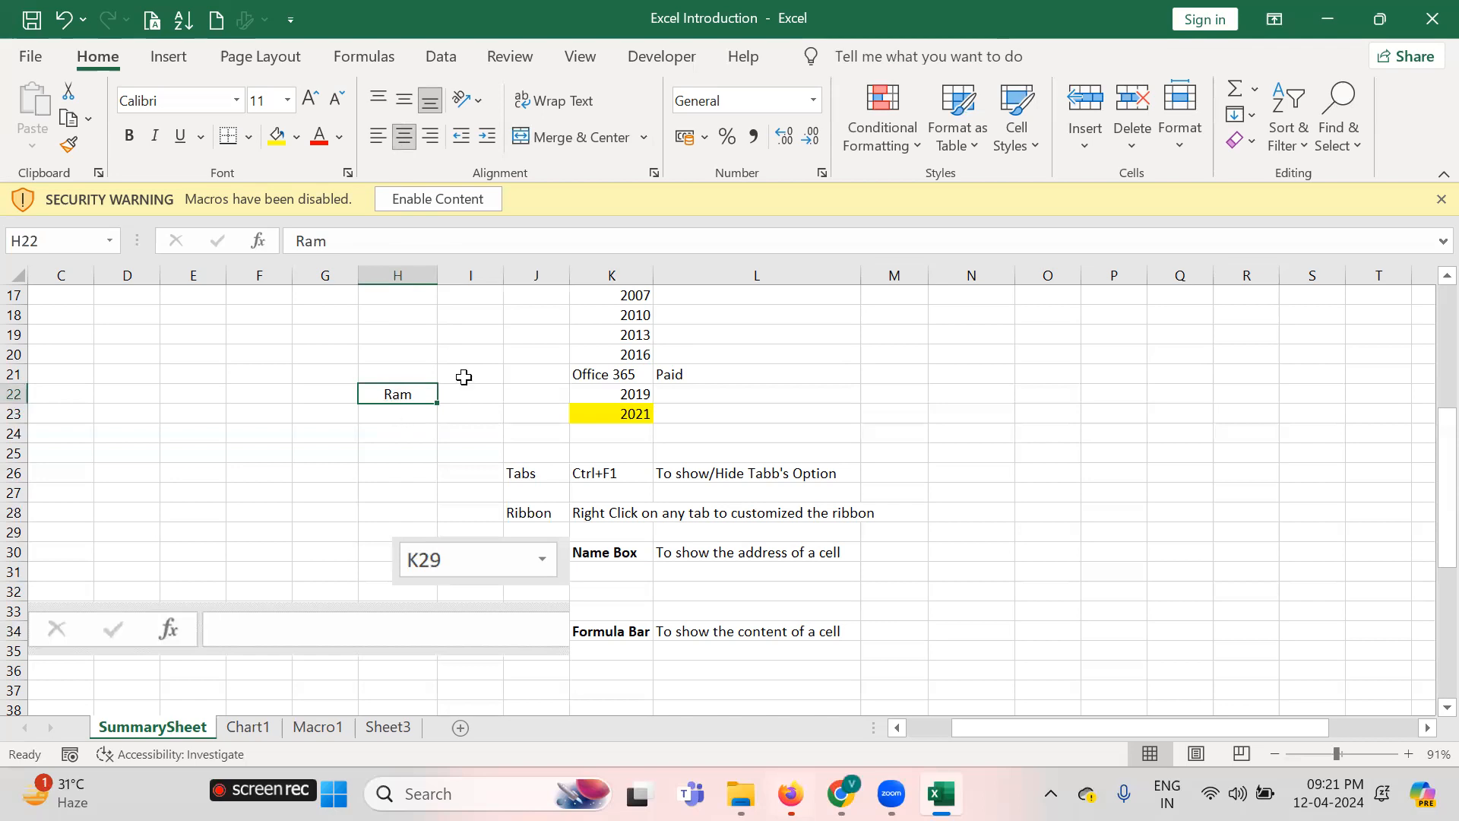
{"action": "left_click", "coordinate": [377, 142]}
{"action": "left_click", "coordinate": [428, 141]}
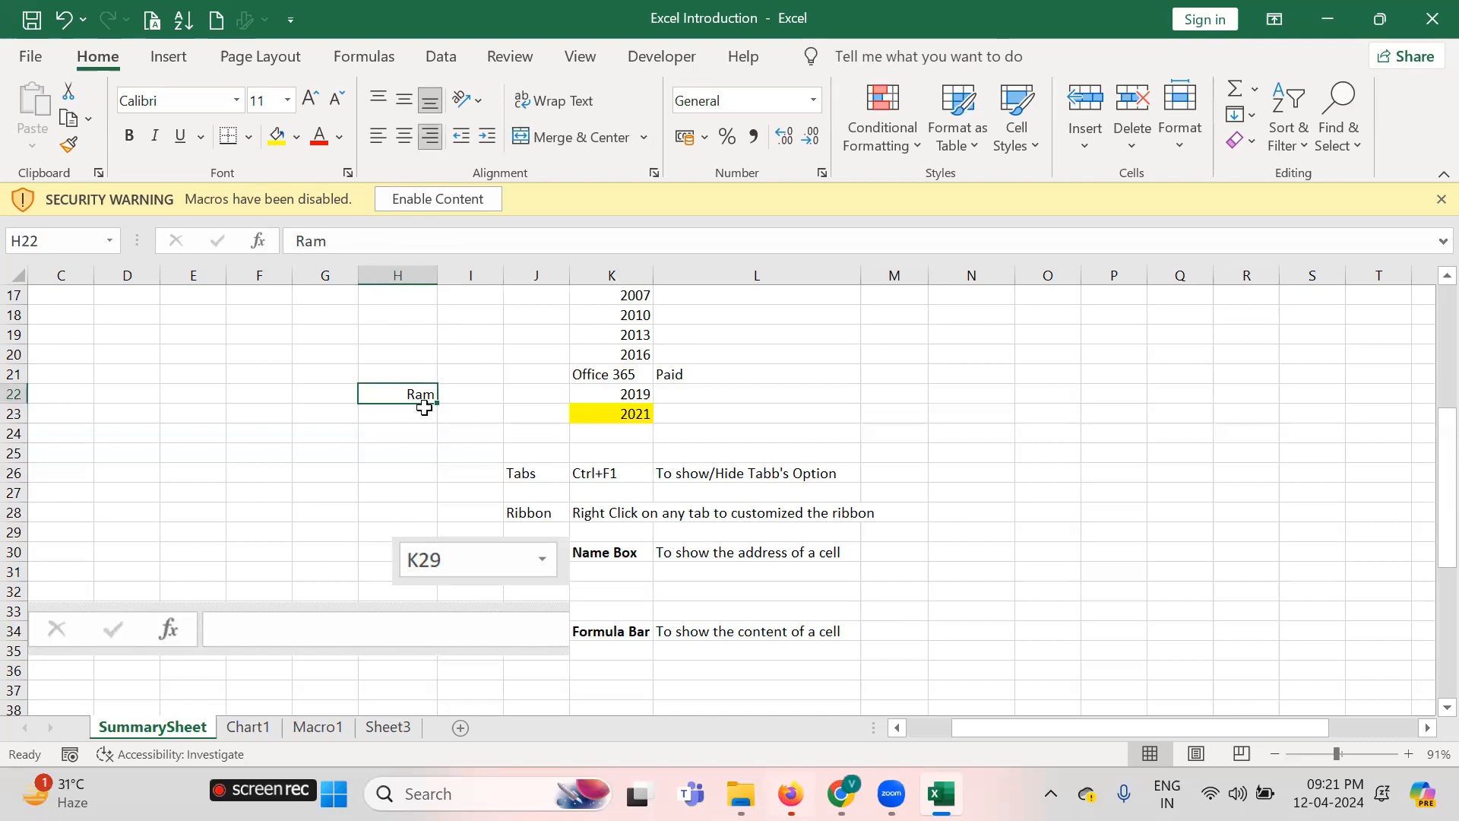
{"action": "key", "text": "Delete"}
View the available number formats for H22 without choosing one
{"action": "left_click", "coordinate": [813, 106]}
{"action": "left_click", "coordinate": [813, 106]}
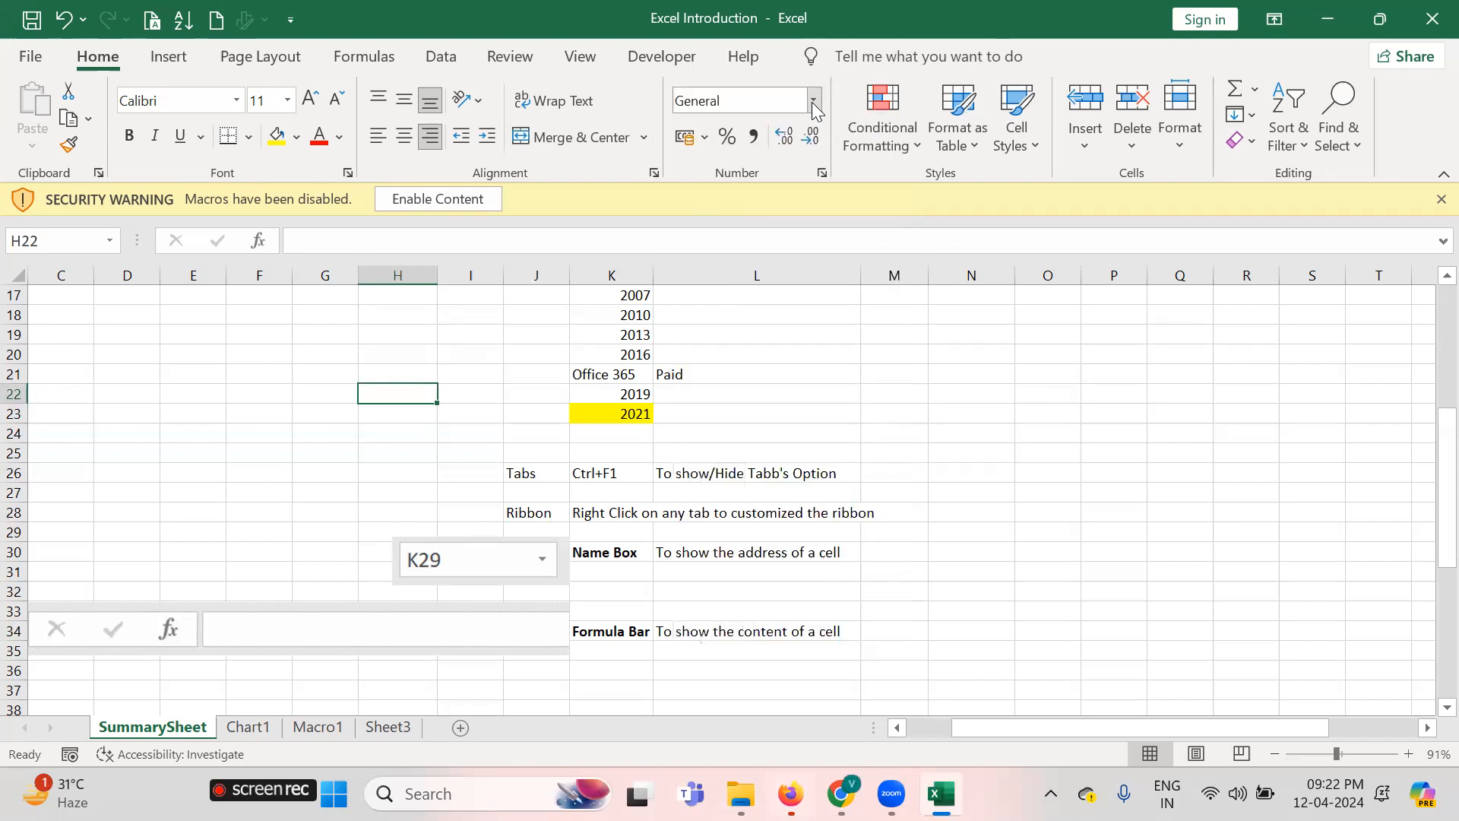
{"action": "left_click", "coordinate": [813, 107]}
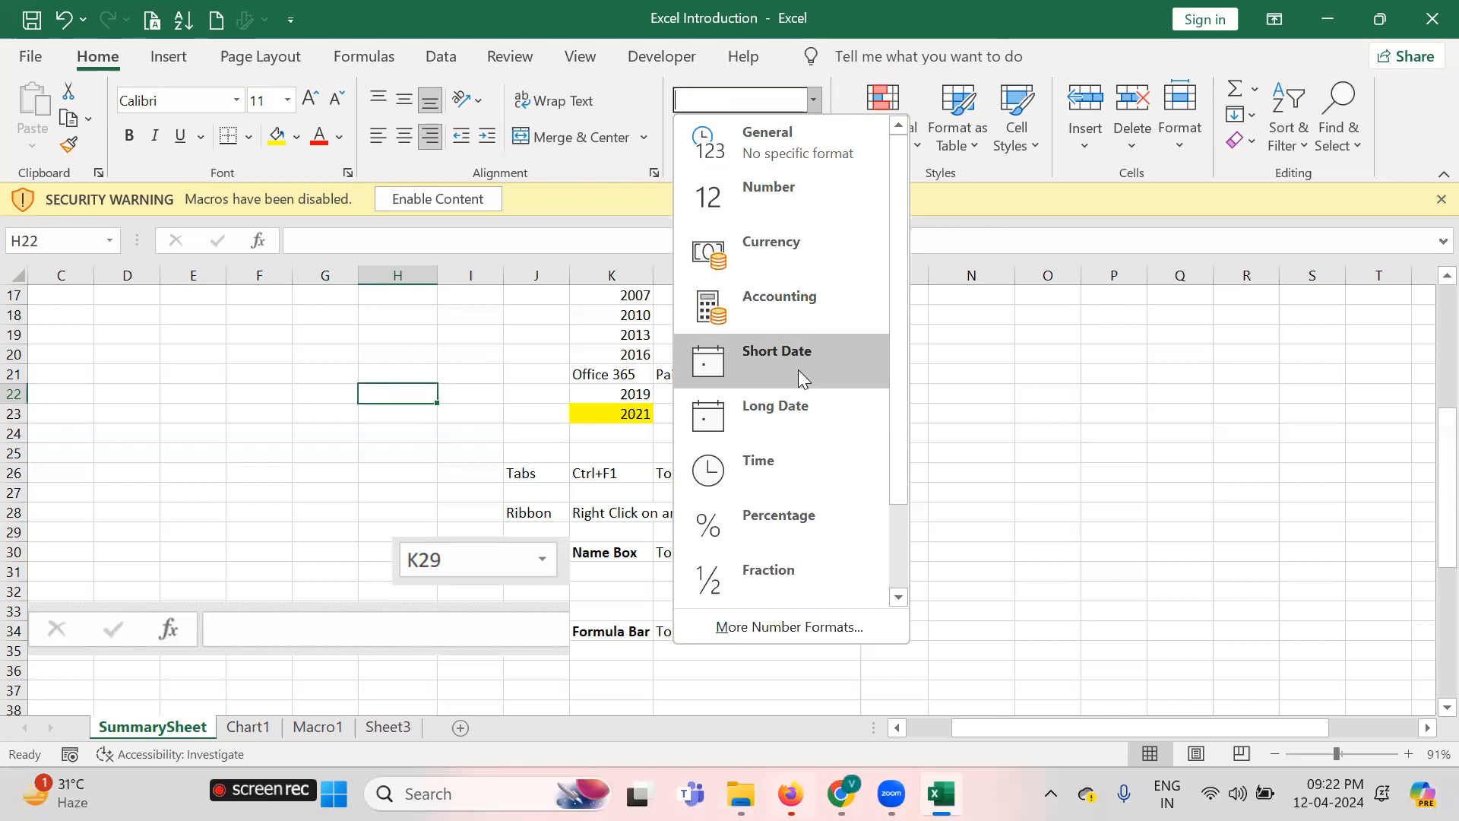
{"action": "left_click", "coordinate": [488, 304]}
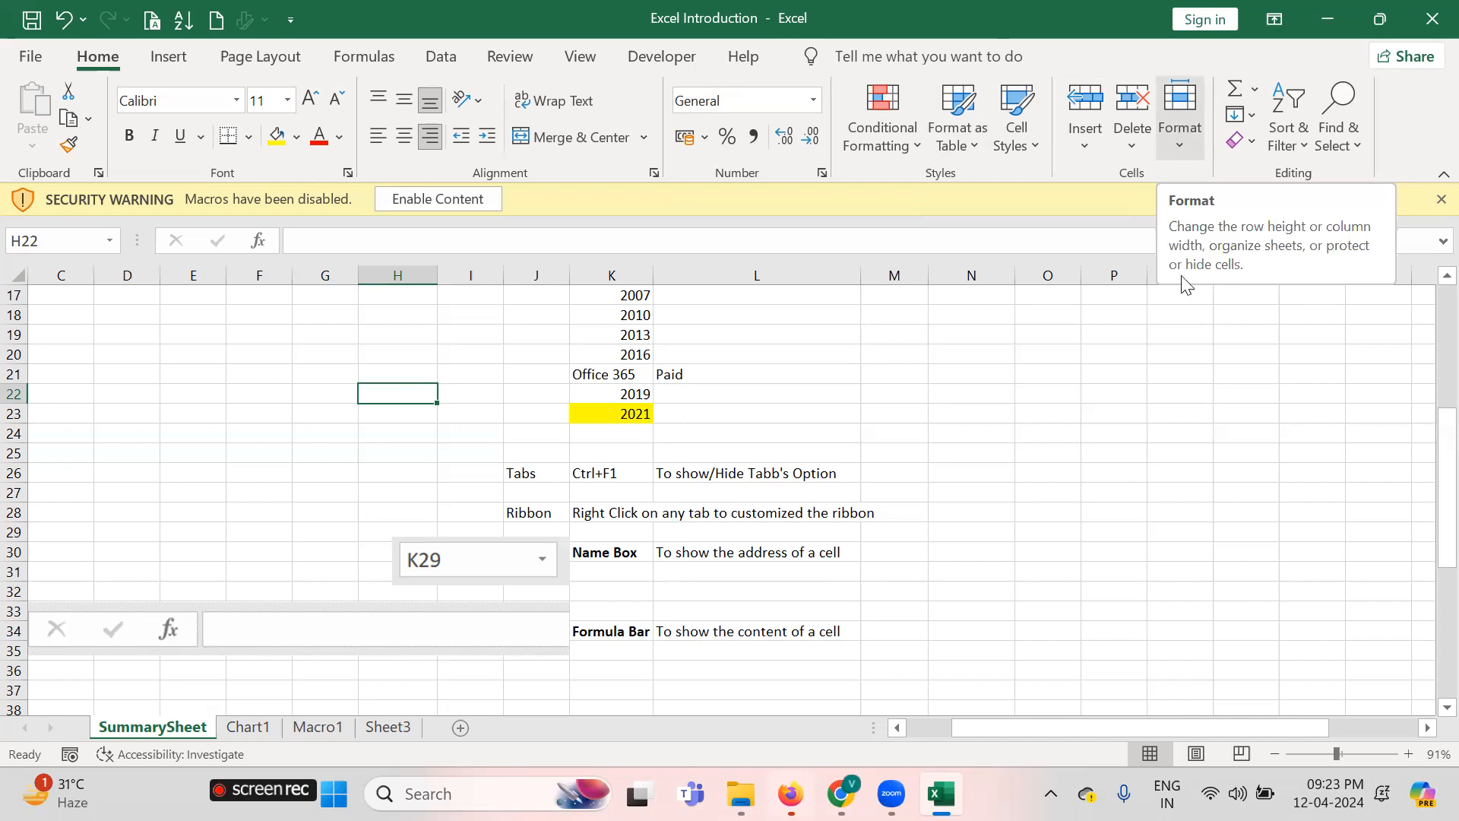
Select the blank block O22:Q24, and drop the selection by moving to Q19
{"action": "left_click", "coordinate": [1068, 392]}
{"action": "key", "text": "shift+Right"}
{"action": "key", "text": "shift+Right"}
{"action": "key", "text": "shift+Down"}
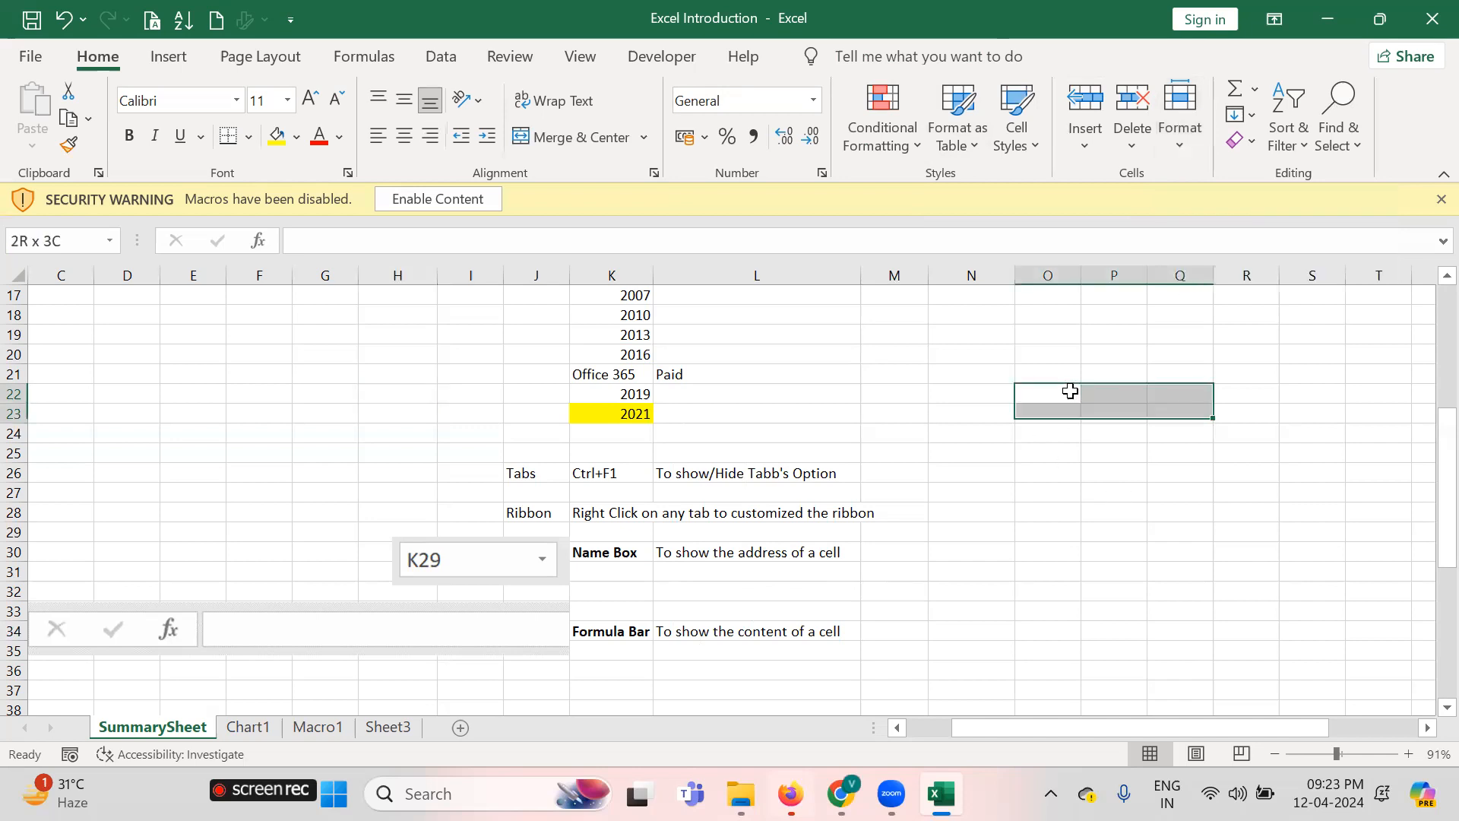
{"action": "key", "text": "shift+Down"}
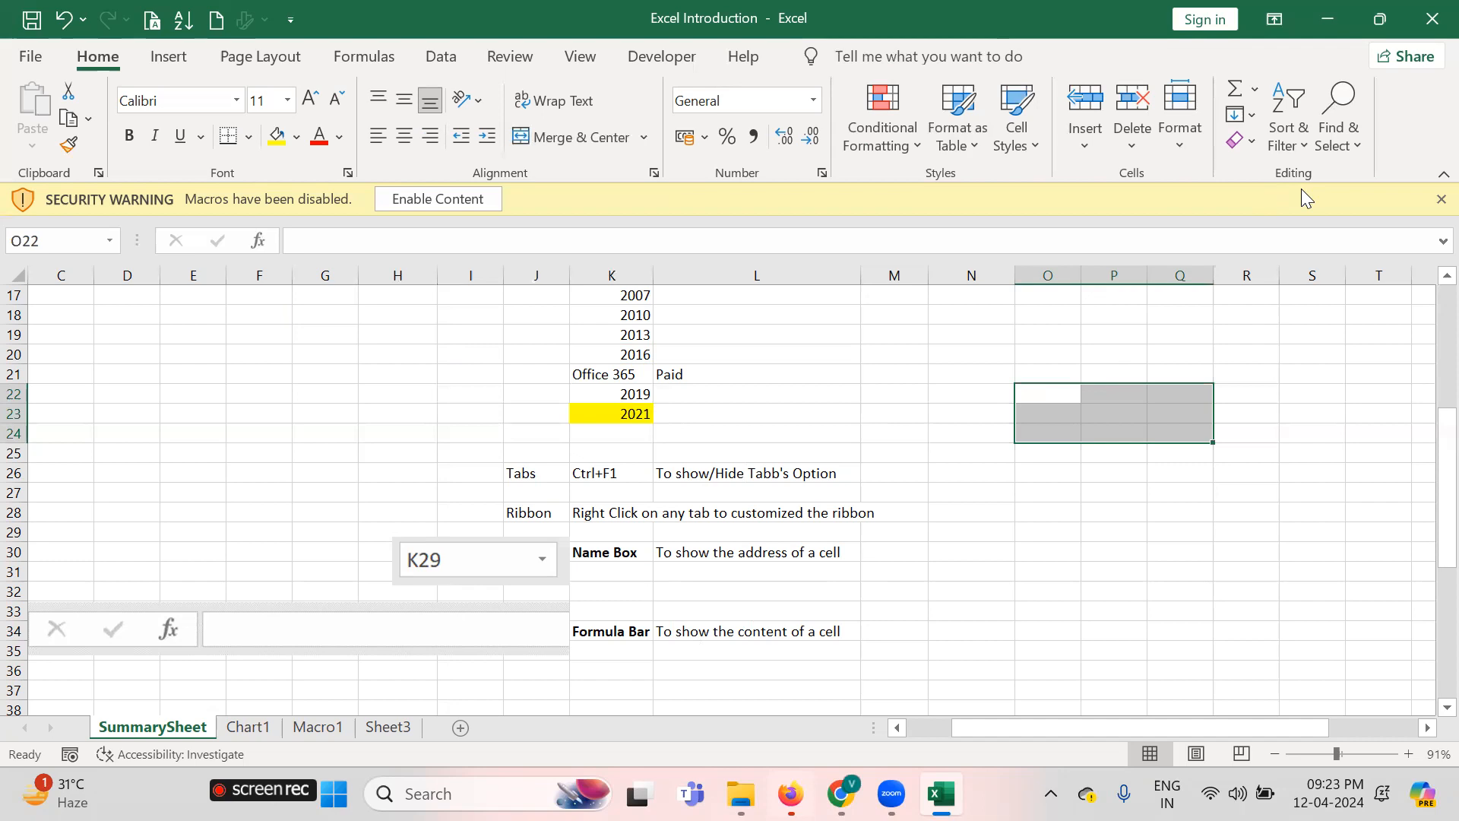
{"action": "left_click", "coordinate": [1211, 339]}
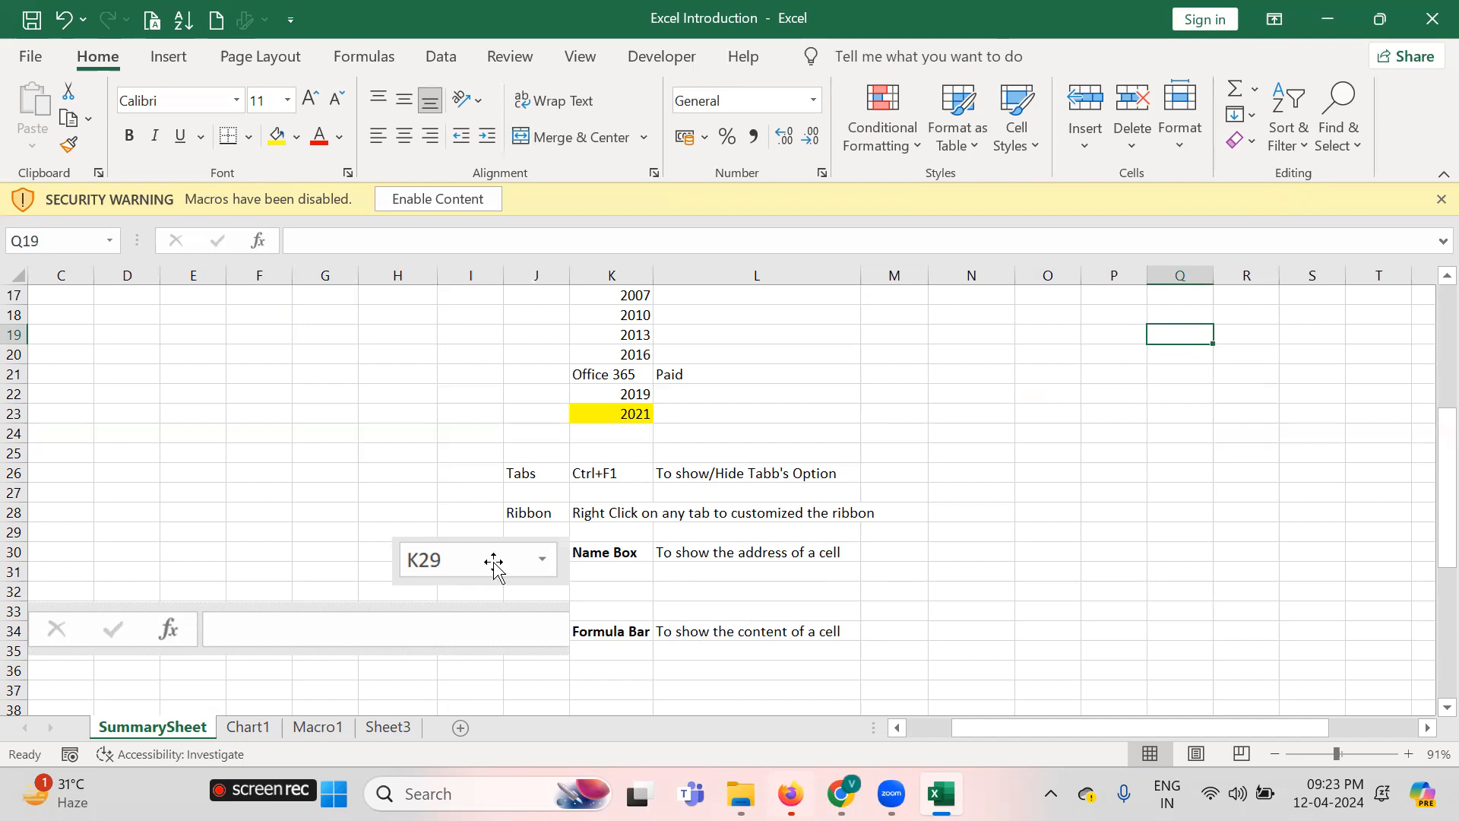
Go back over the summary and step through the MS Office list from H6 to Outlook in H13
{"action": "scroll", "coordinate": [493, 566], "scroll_direction": "up", "scroll_amount": 5}
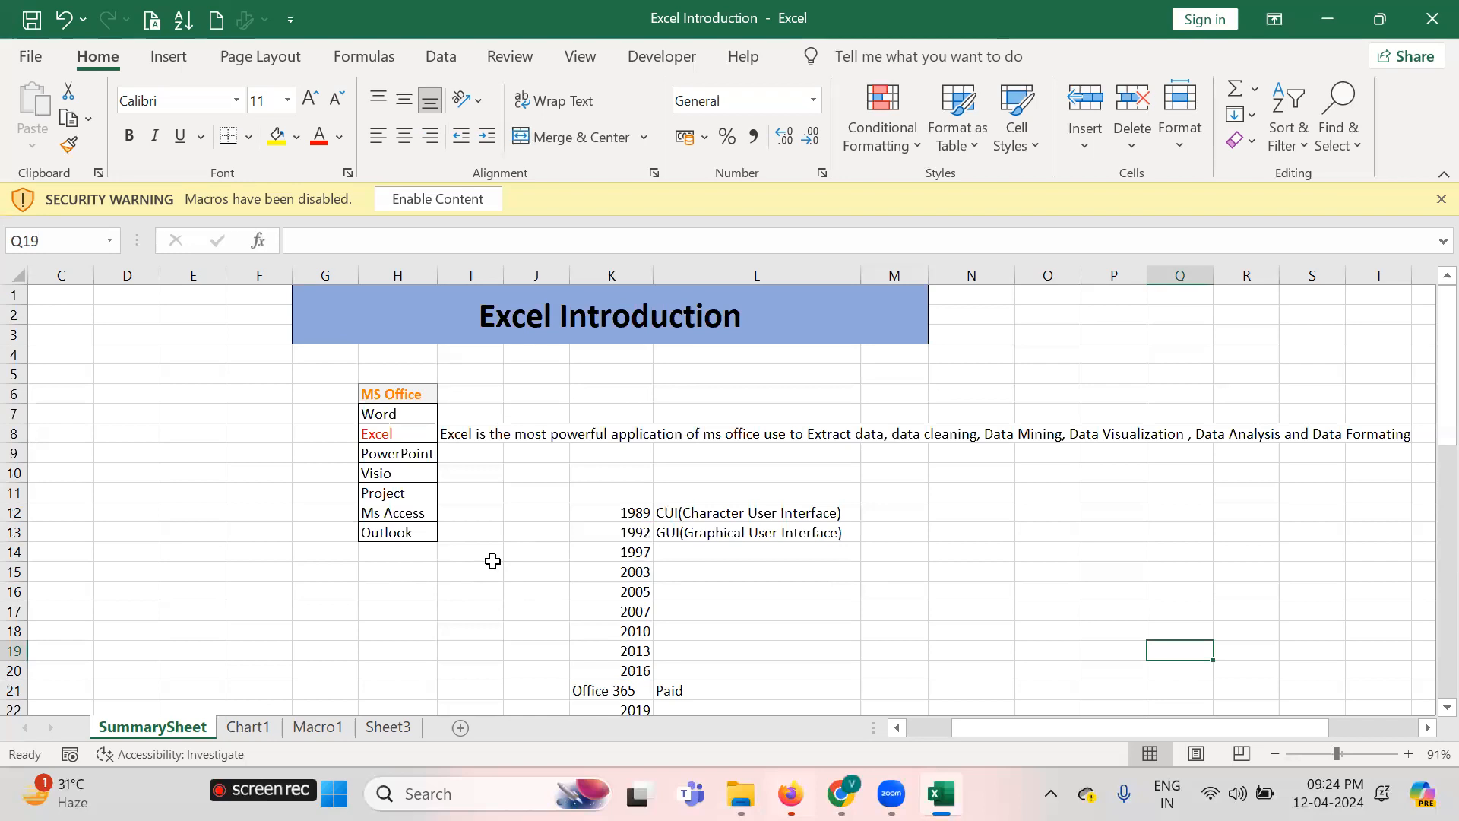
{"action": "scroll", "coordinate": [493, 561], "scroll_direction": "down", "scroll_amount": 4}
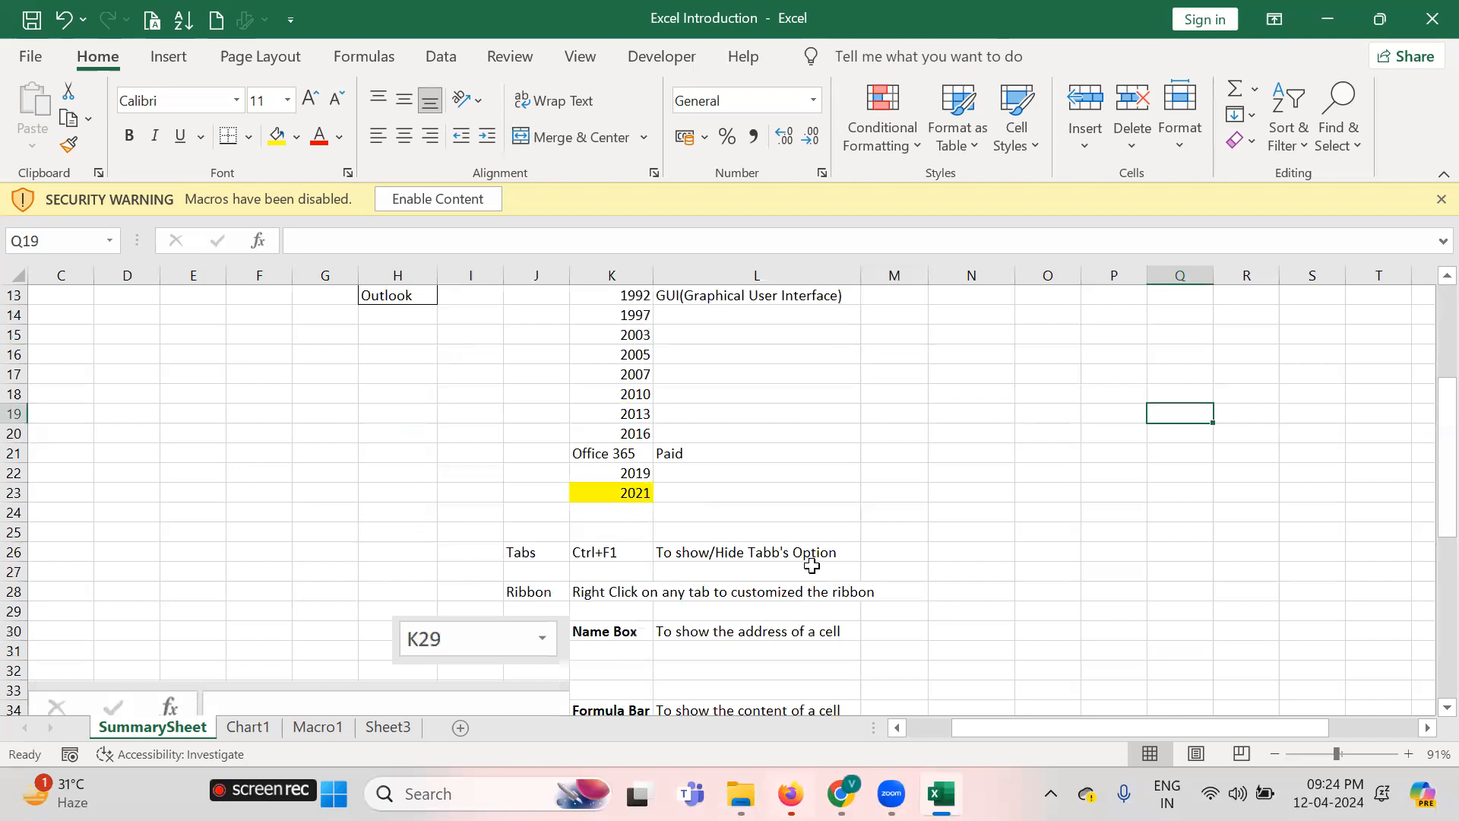
{"action": "scroll", "coordinate": [812, 565], "scroll_direction": "up", "scroll_amount": 4}
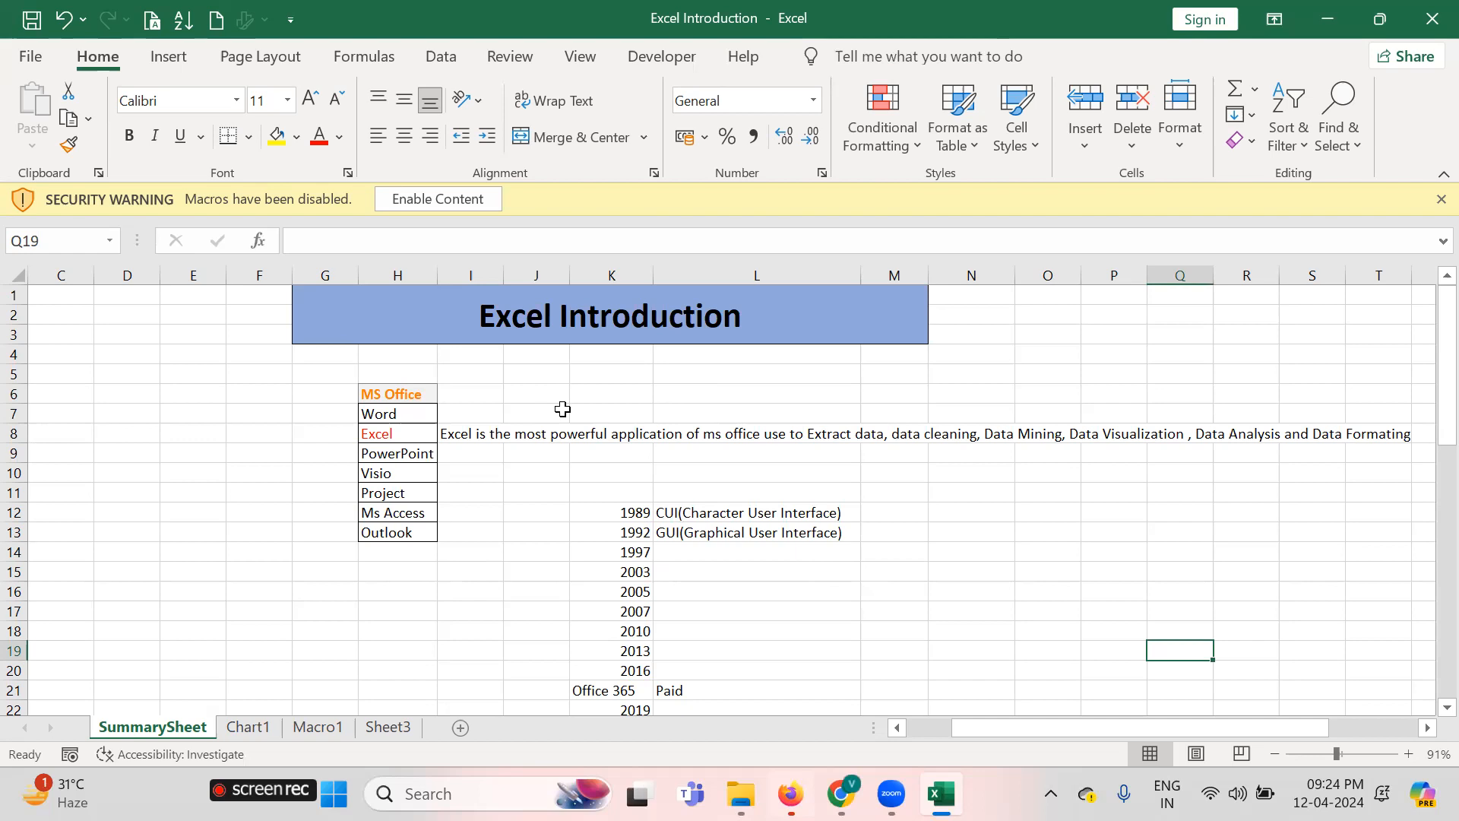
{"action": "left_click", "coordinate": [422, 393]}
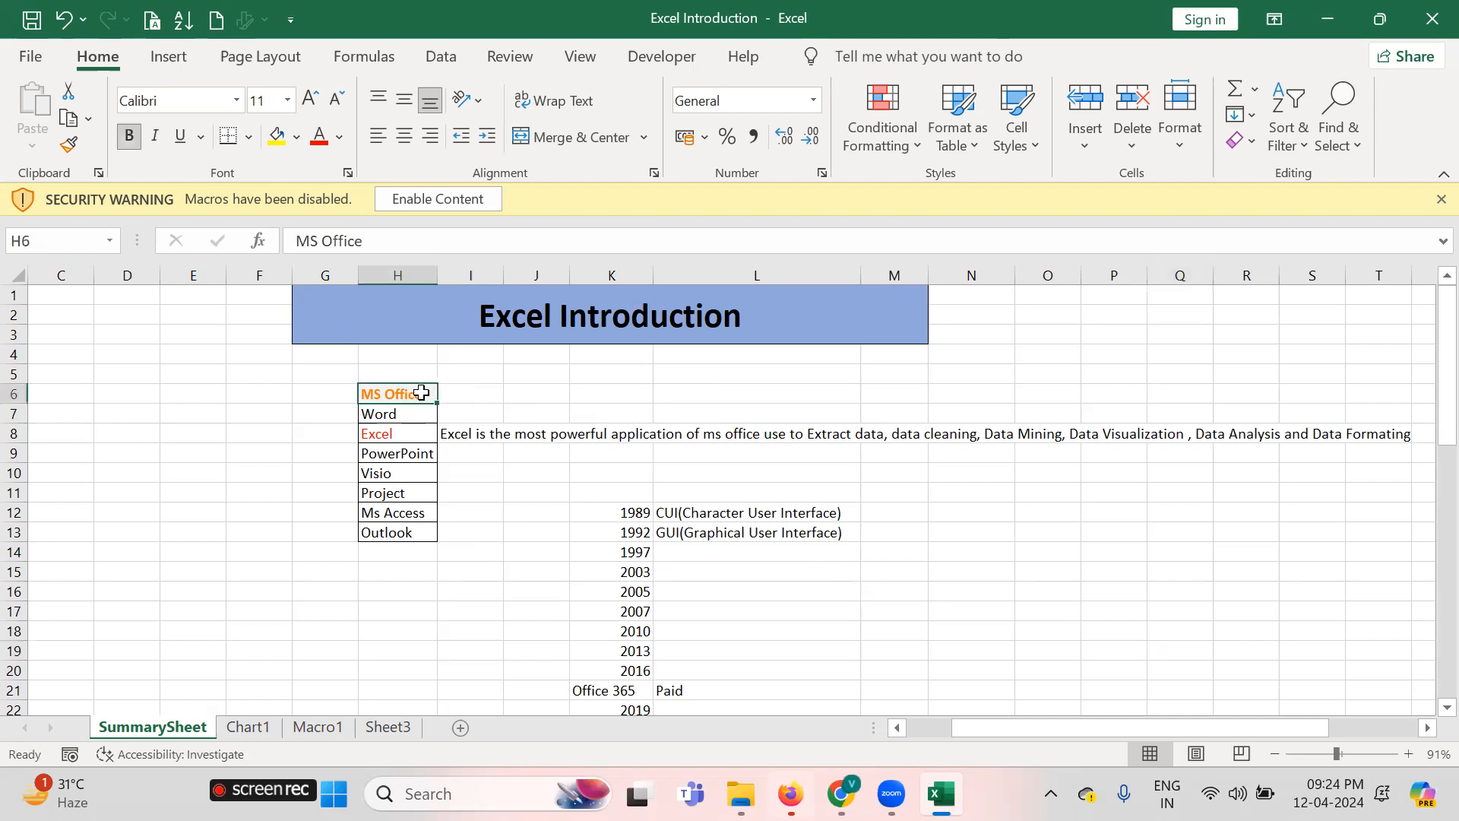
{"action": "key", "text": "Down"}
{"action": "key", "text": "Down"}
{"action": "key", "text": "Down"}
{"action": "key", "text": "Down"}
{"action": "key", "text": "Down"}
{"action": "key", "text": "Down"}
{"action": "key", "text": "Down"}
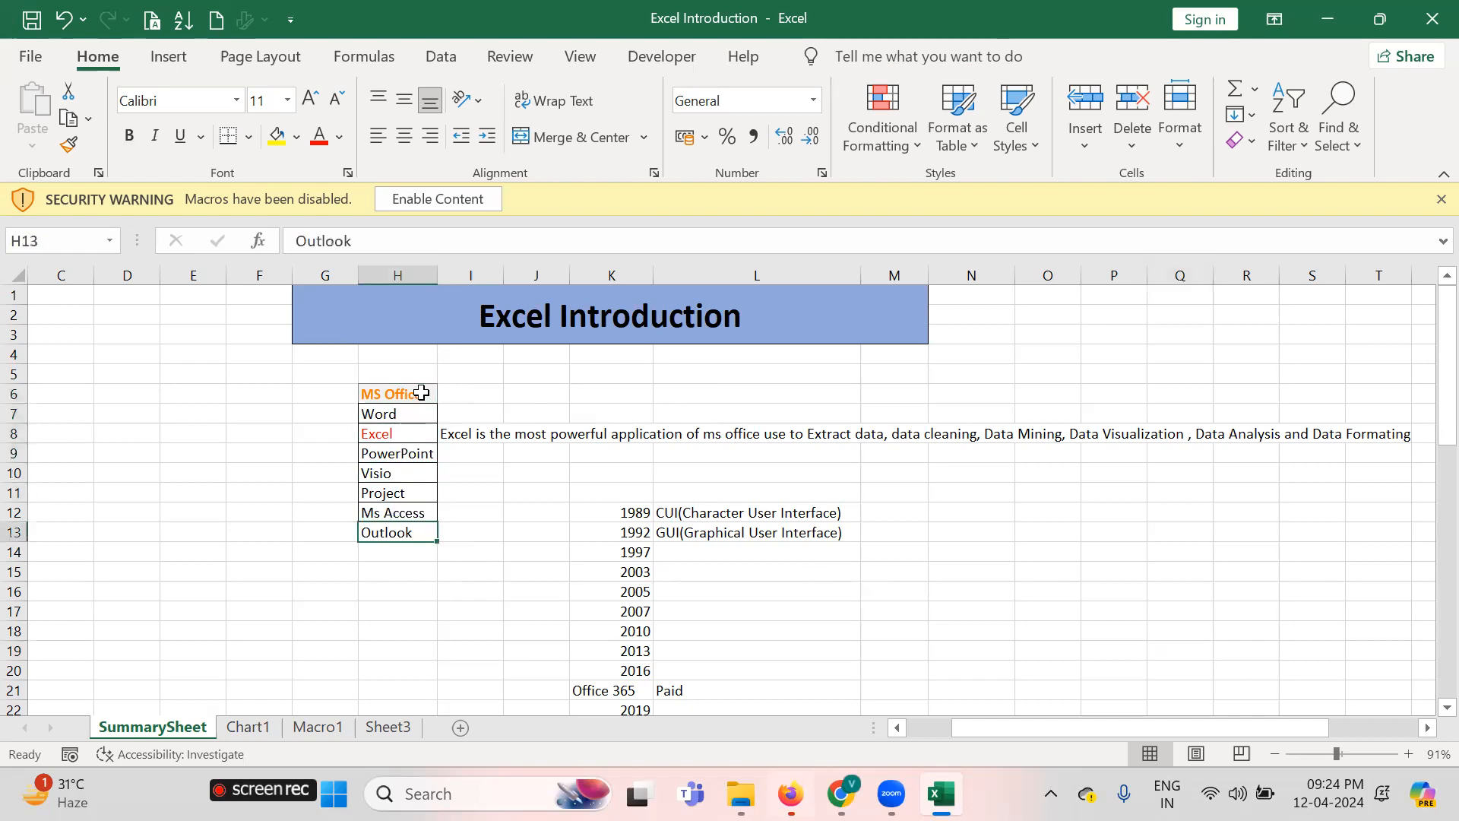
Return to Excel in H8 and select its description in I8
{"action": "key", "text": "Up"}
{"action": "key", "text": "Up"}
{"action": "key", "text": "Up"}
{"action": "key", "text": "Up"}
{"action": "key", "text": "Up"}
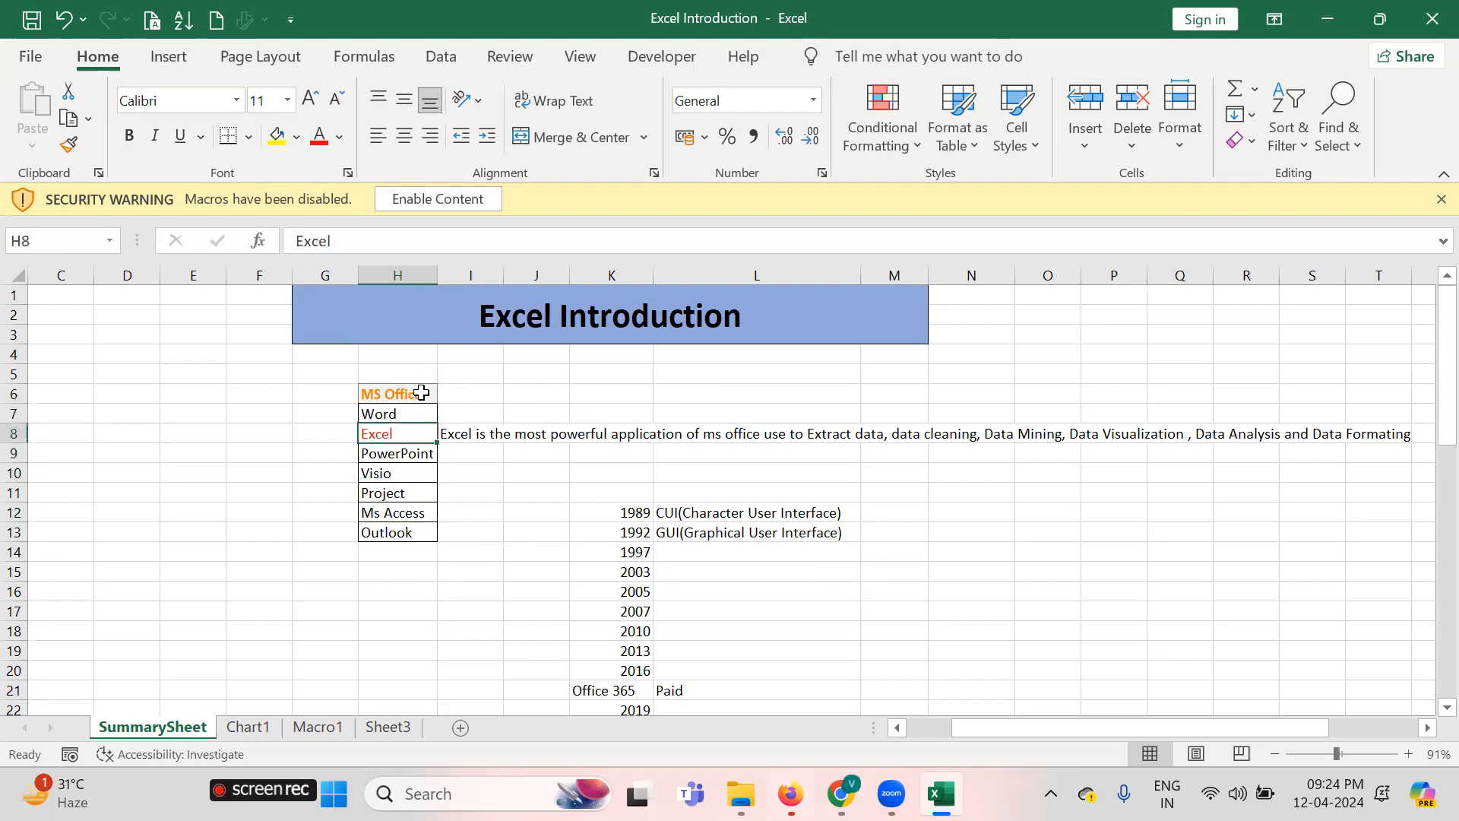
{"action": "key", "text": "Right"}
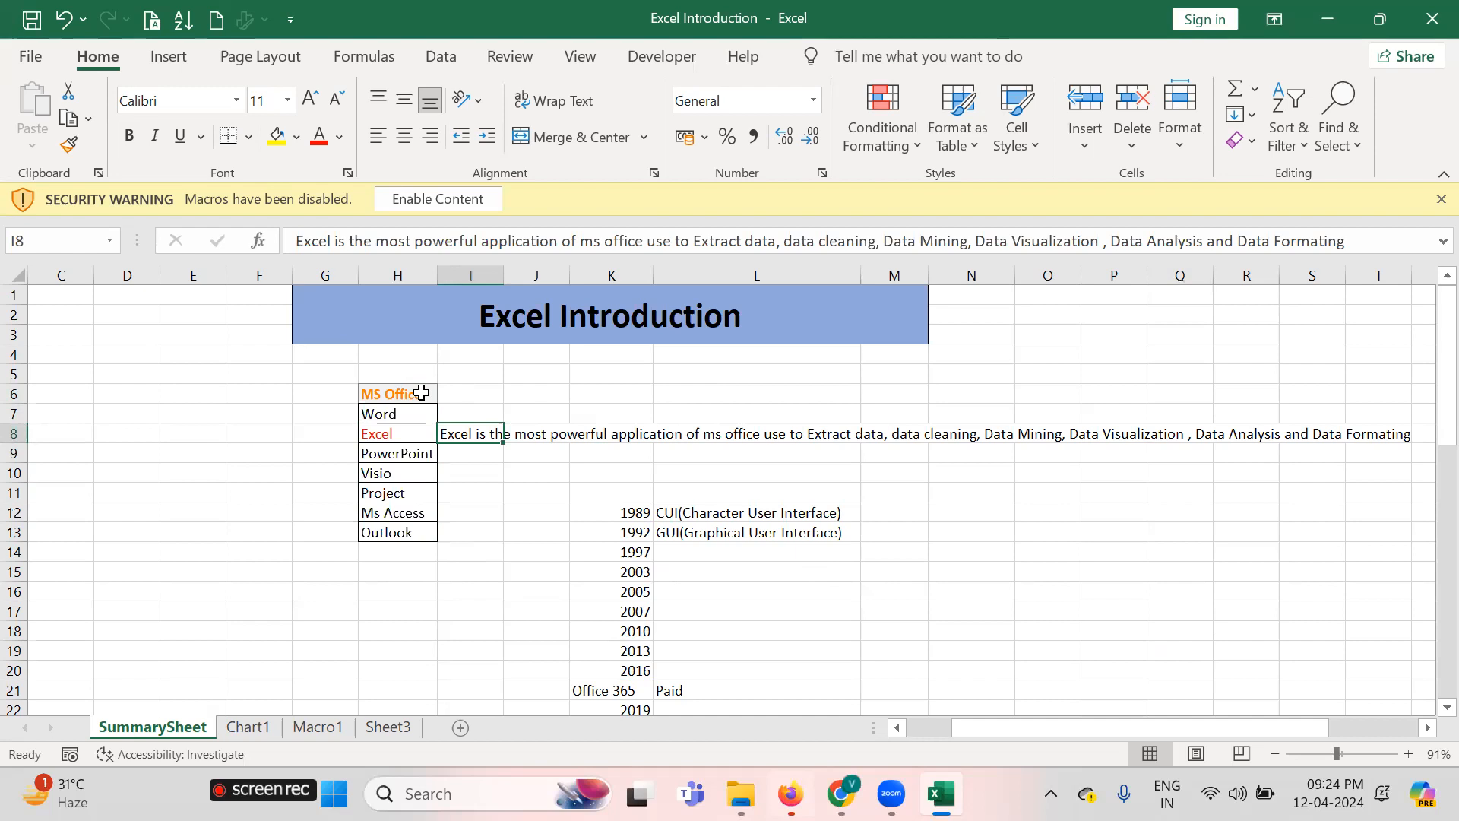
Move to the first version year, 1989, in K12 and view the whole version list
{"action": "key", "text": "Right"}
{"action": "key", "text": "Right"}
{"action": "key", "text": "Down"}
{"action": "key", "text": "Down"}
{"action": "key", "text": "Down"}
{"action": "key", "text": "Down"}
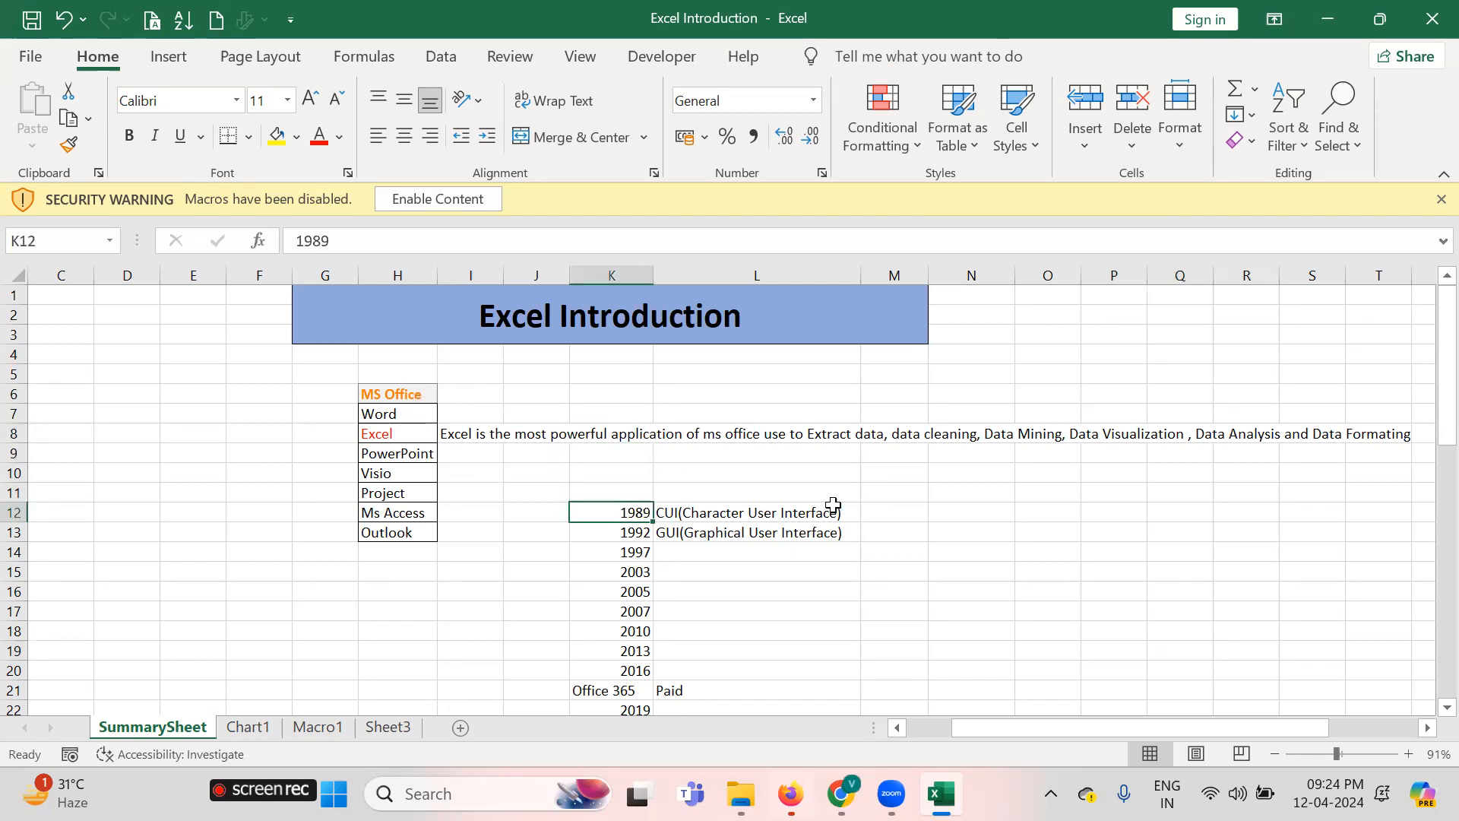
{"action": "scroll", "coordinate": [833, 506], "scroll_direction": "down", "scroll_amount": 2, "text": "ctrl"}
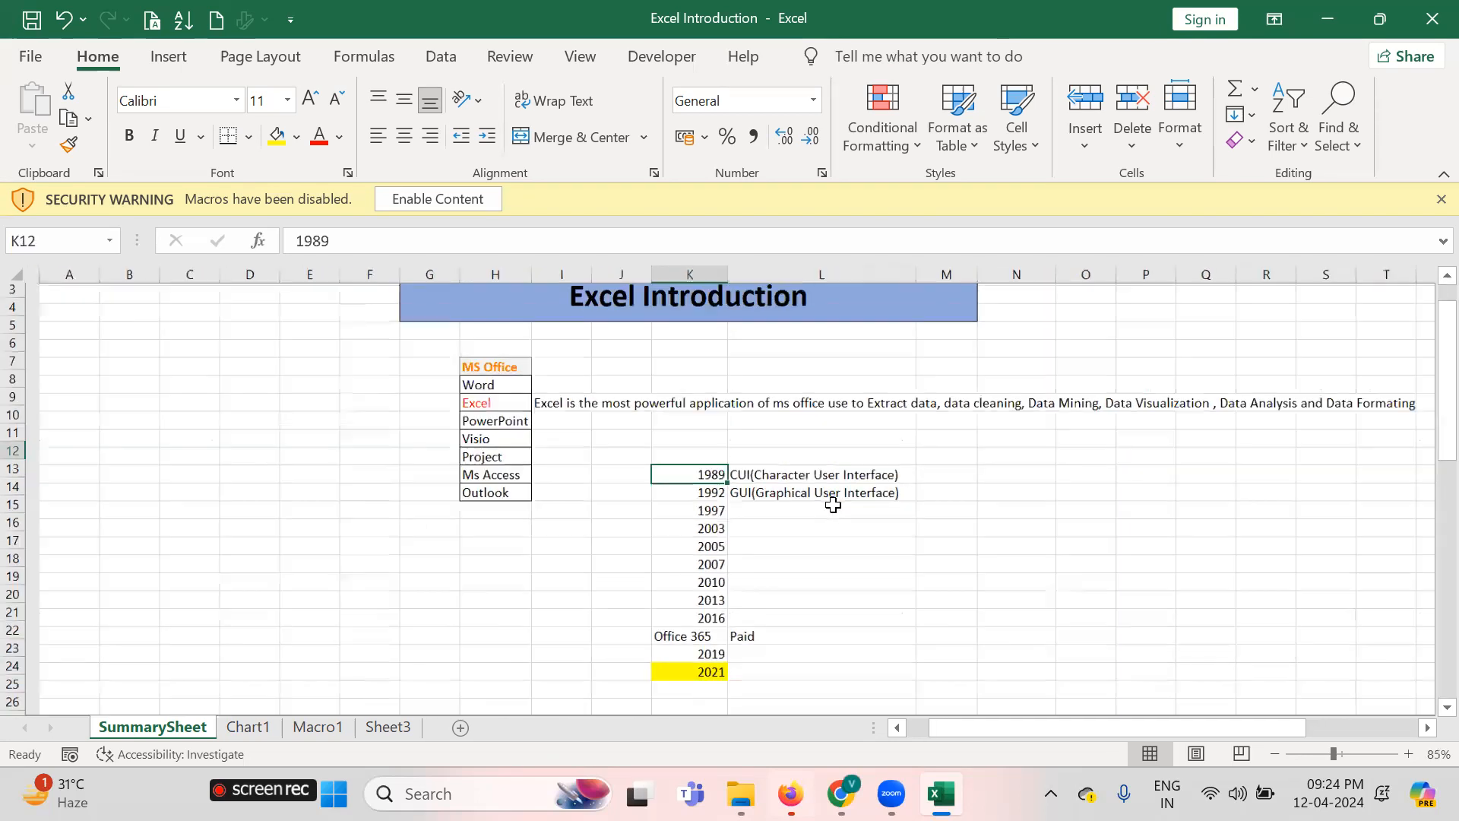
Step down column K from the 1989 version through 2021 to the ribbon customization note in K28
{"action": "scroll", "coordinate": [834, 505], "scroll_direction": "up", "scroll_amount": 4, "text": "ctrl"}
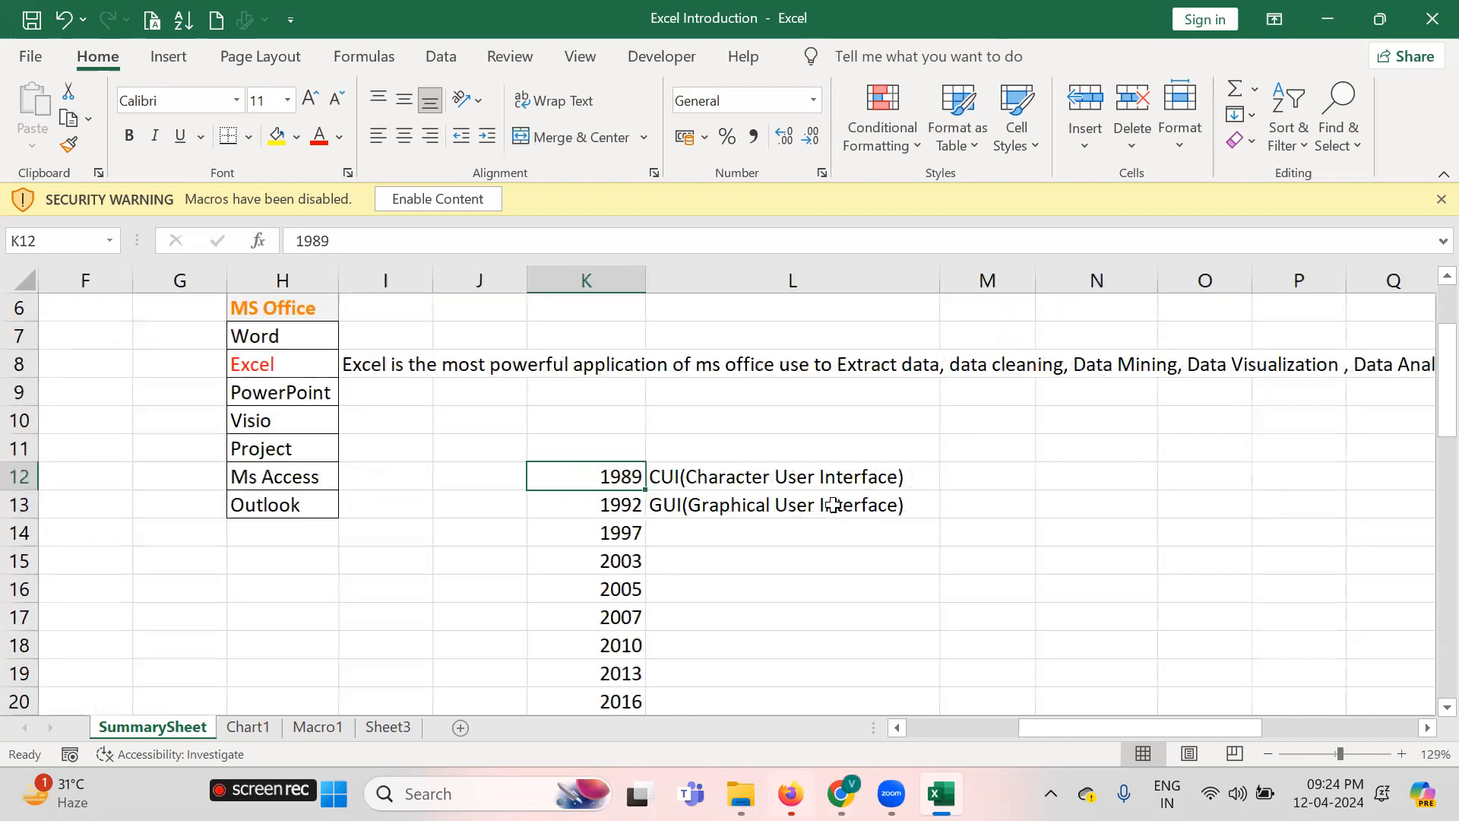
{"action": "key", "text": "Down"}
{"action": "key", "text": "Down"}
{"action": "key", "text": "Down"}
{"action": "key", "text": "Down"}
{"action": "key", "text": "Down"}
{"action": "key", "text": "Down"}
{"action": "key", "text": "Down"}
{"action": "key", "text": "Down"}
{"action": "key", "text": "Down"}
{"action": "key", "text": "Down"}
{"action": "key", "text": "Down"}
{"action": "key", "text": "Down"}
{"action": "key", "text": "Down"}
{"action": "key", "text": "Down"}
{"action": "key", "text": "Down"}
{"action": "key", "text": "Down"}
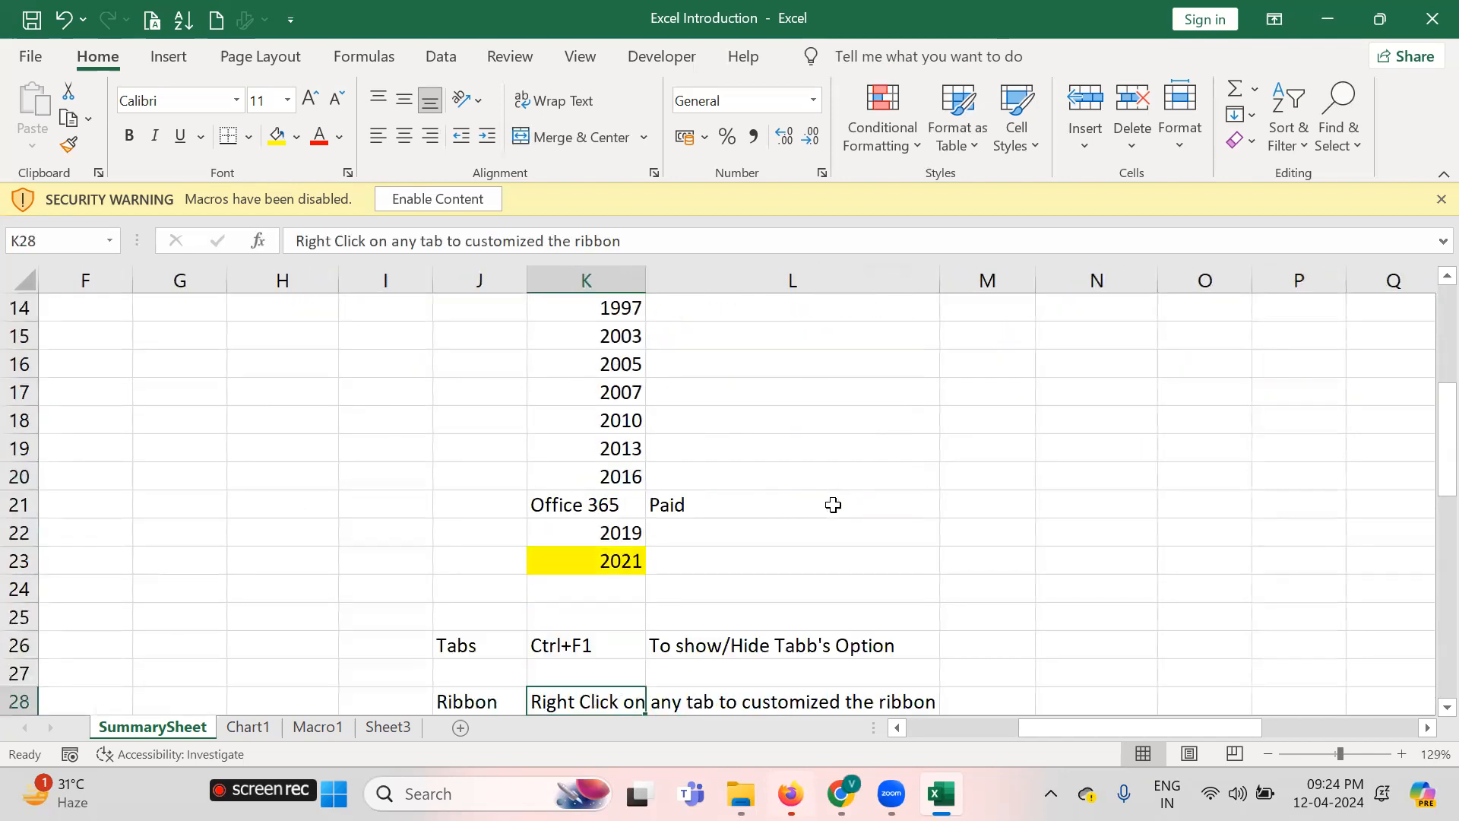
{"action": "key", "text": "Down"}
{"action": "key", "text": "Down"}
{"action": "key", "text": "Up"}
{"action": "key", "text": "Up"}
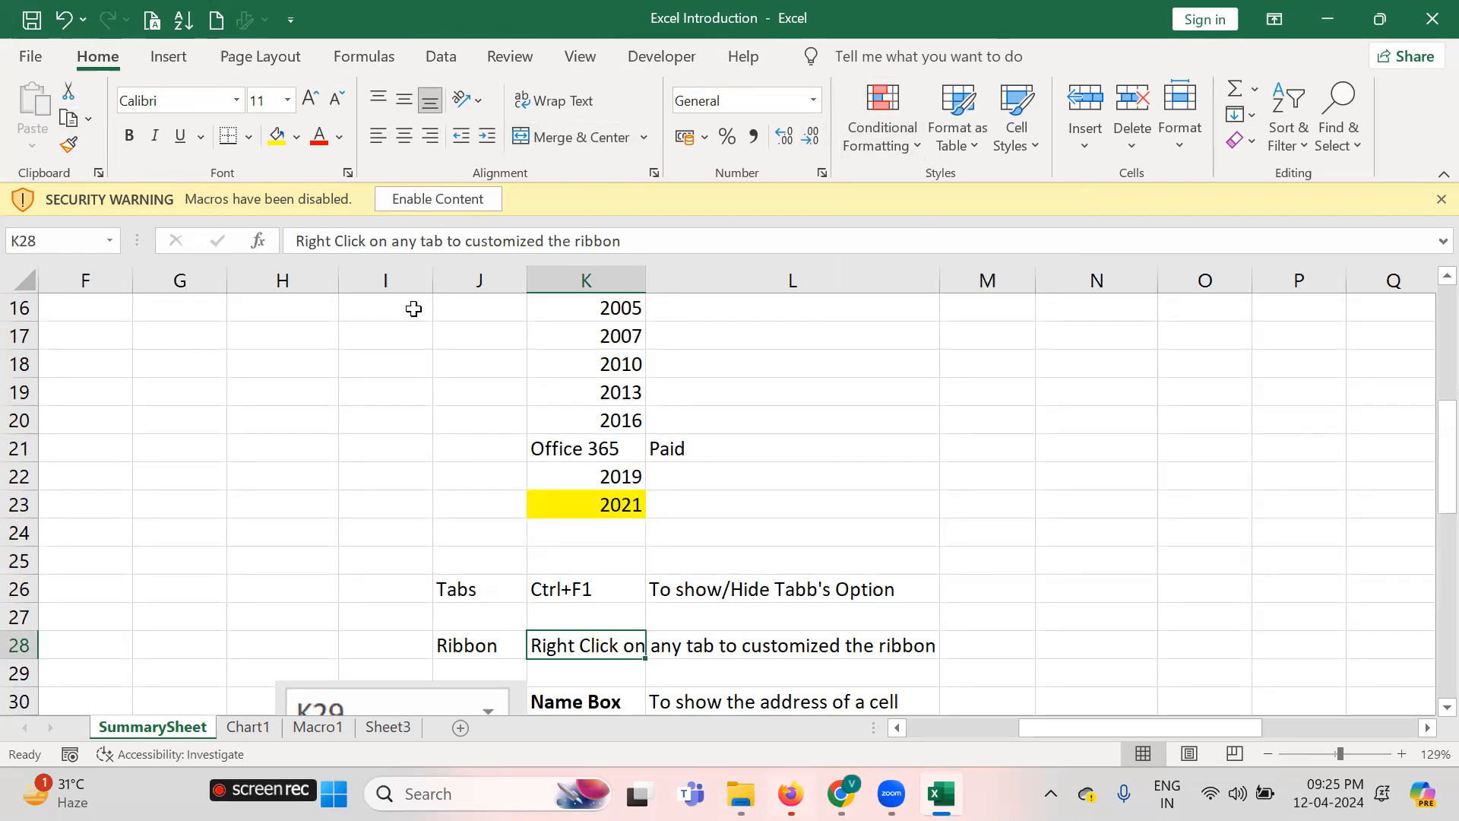
Go to the Name Box entry in K30, and move among blank cells around N30 to compare their addresses
{"action": "scroll", "coordinate": [574, 508], "scroll_direction": "down", "scroll_amount": 3}
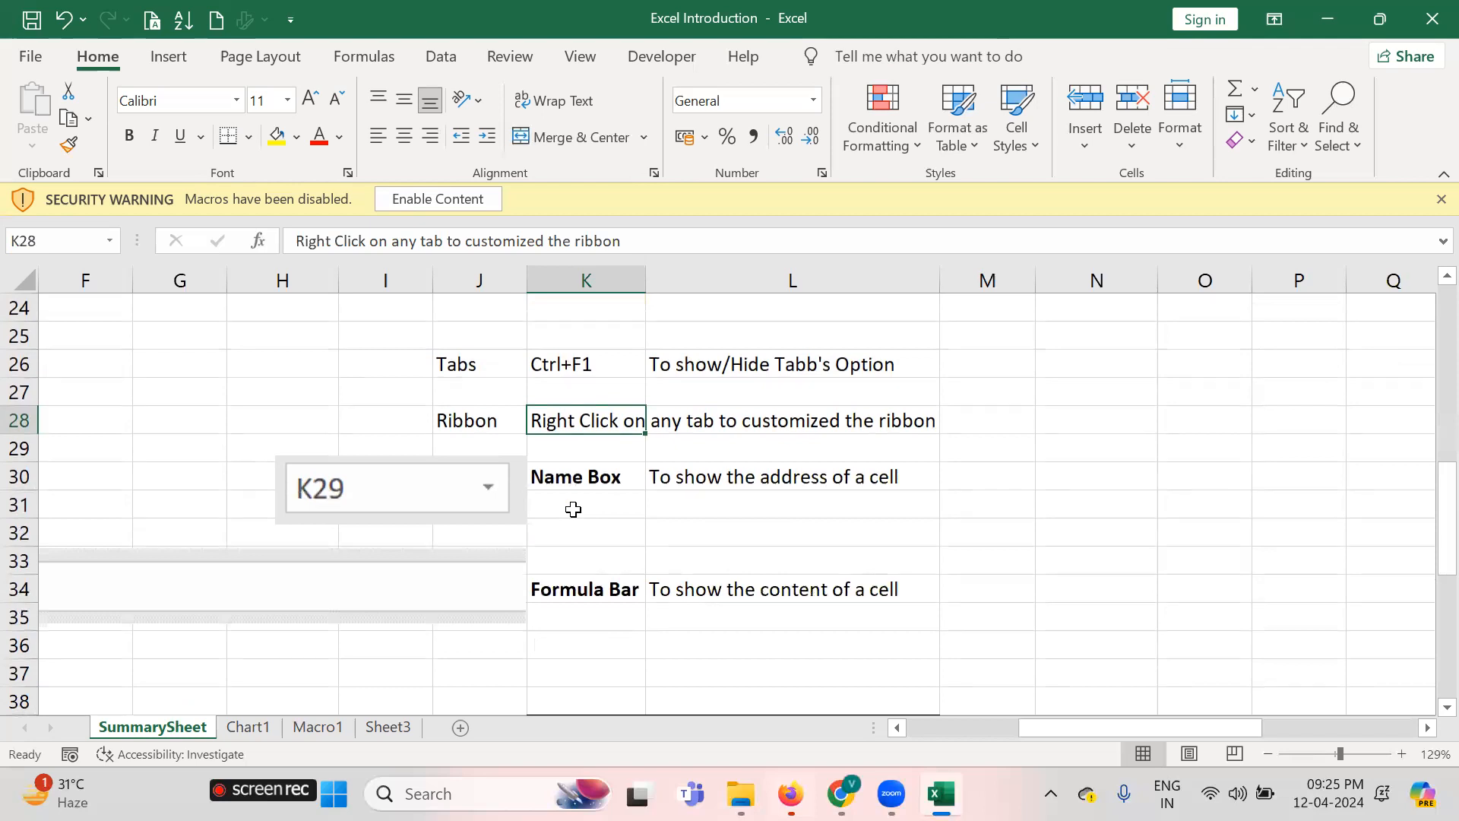
{"action": "left_click", "coordinate": [585, 480]}
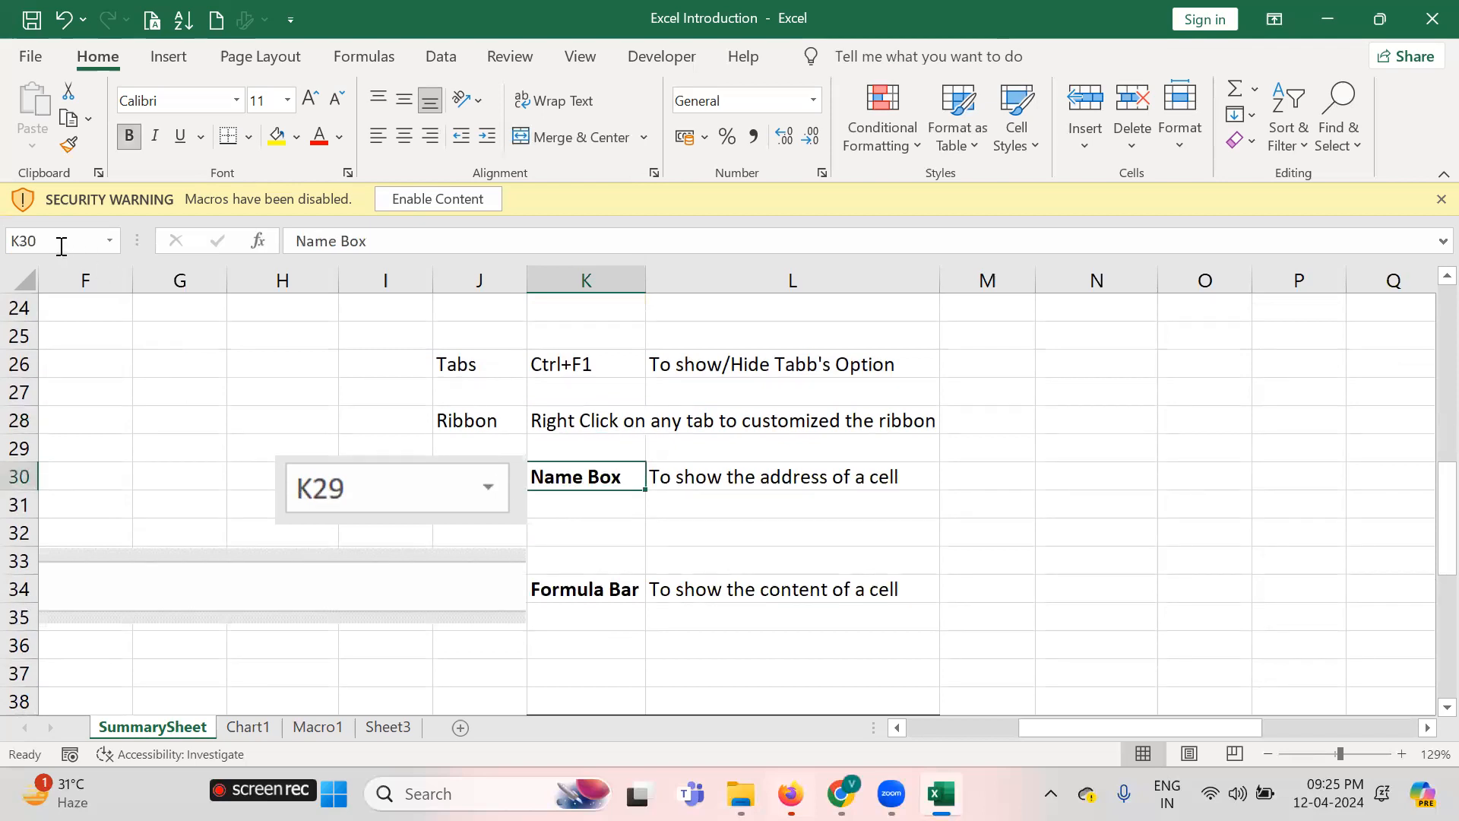
{"action": "left_click", "coordinate": [1138, 469]}
{"action": "key", "text": "Right"}
{"action": "key", "text": "Left"}
{"action": "key", "text": "Right"}
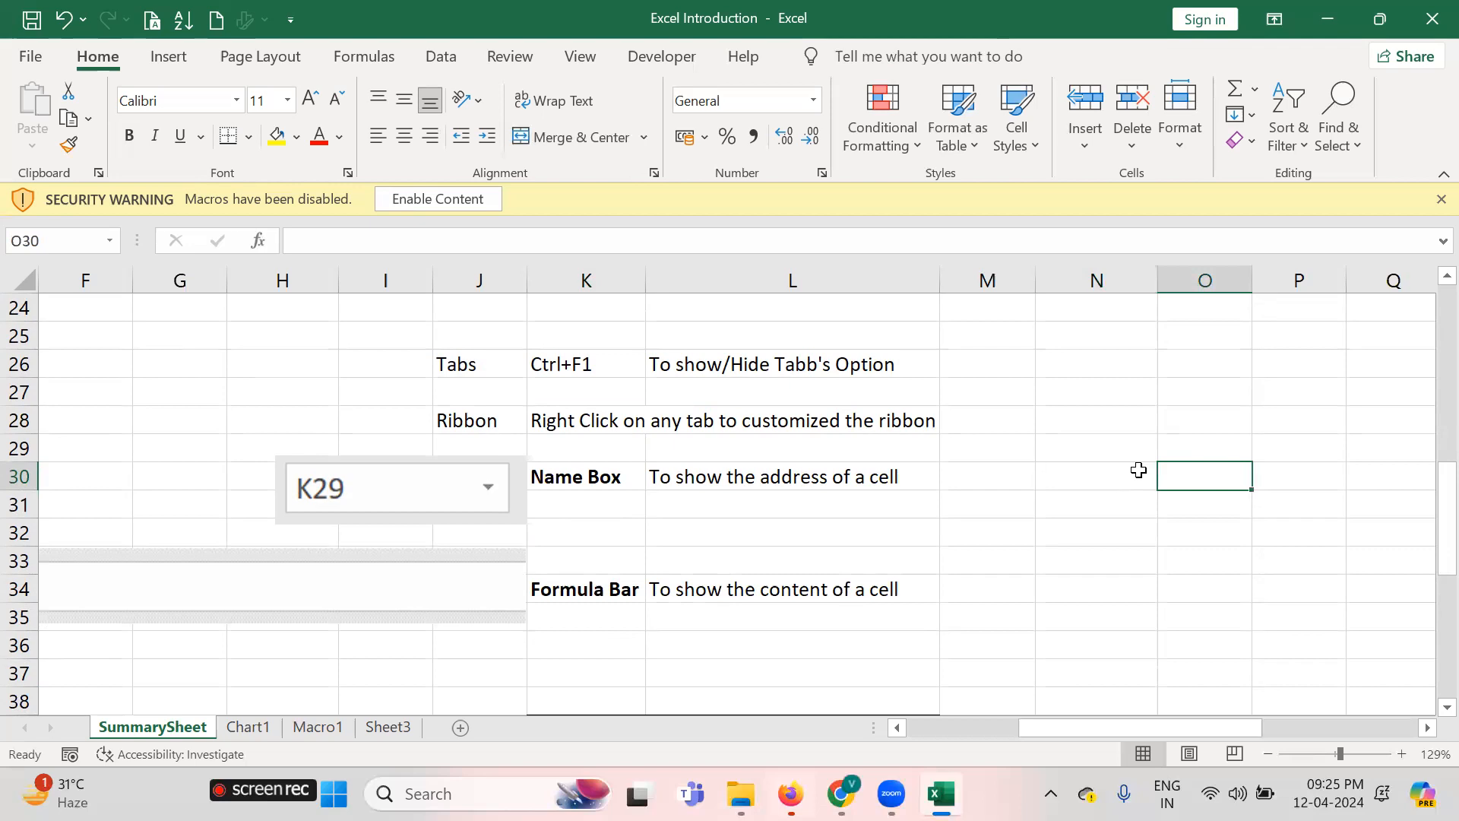
{"action": "key", "text": "Right"}
{"action": "key", "text": "Left"}
{"action": "key", "text": "Left"}
{"action": "key", "text": "Up"}
{"action": "key", "text": "Up"}
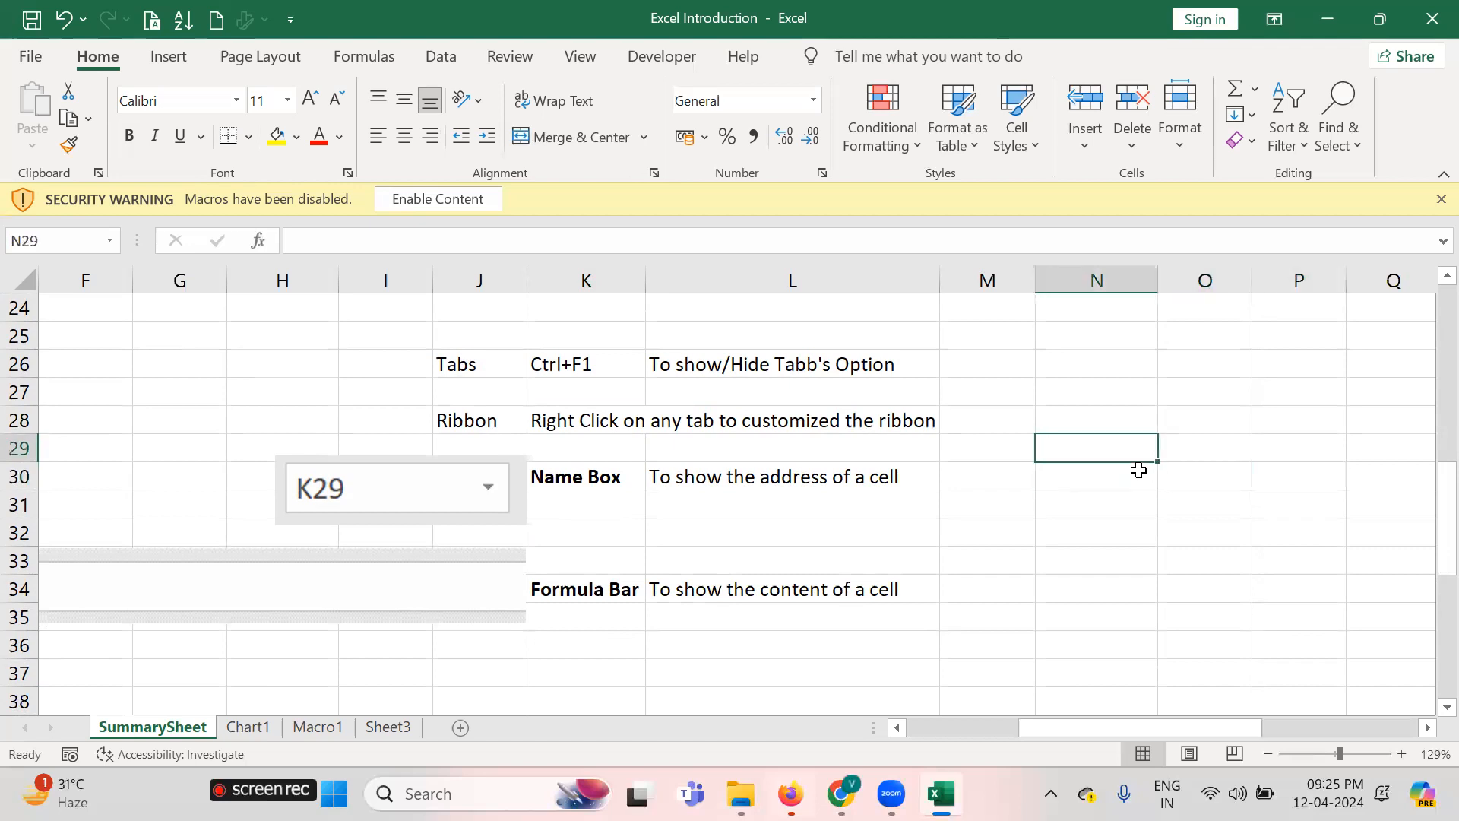
Circle through the neighbouring blank cells from N29, and finish on M36 to check its address
{"action": "key", "text": "Right"}
{"action": "key", "text": "Down"}
{"action": "key", "text": "Left"}
{"action": "key", "text": "Up"}
{"action": "key", "text": "Right"}
{"action": "key", "text": "Down"}
{"action": "key", "text": "Left"}
{"action": "left_click", "coordinate": [994, 649]}
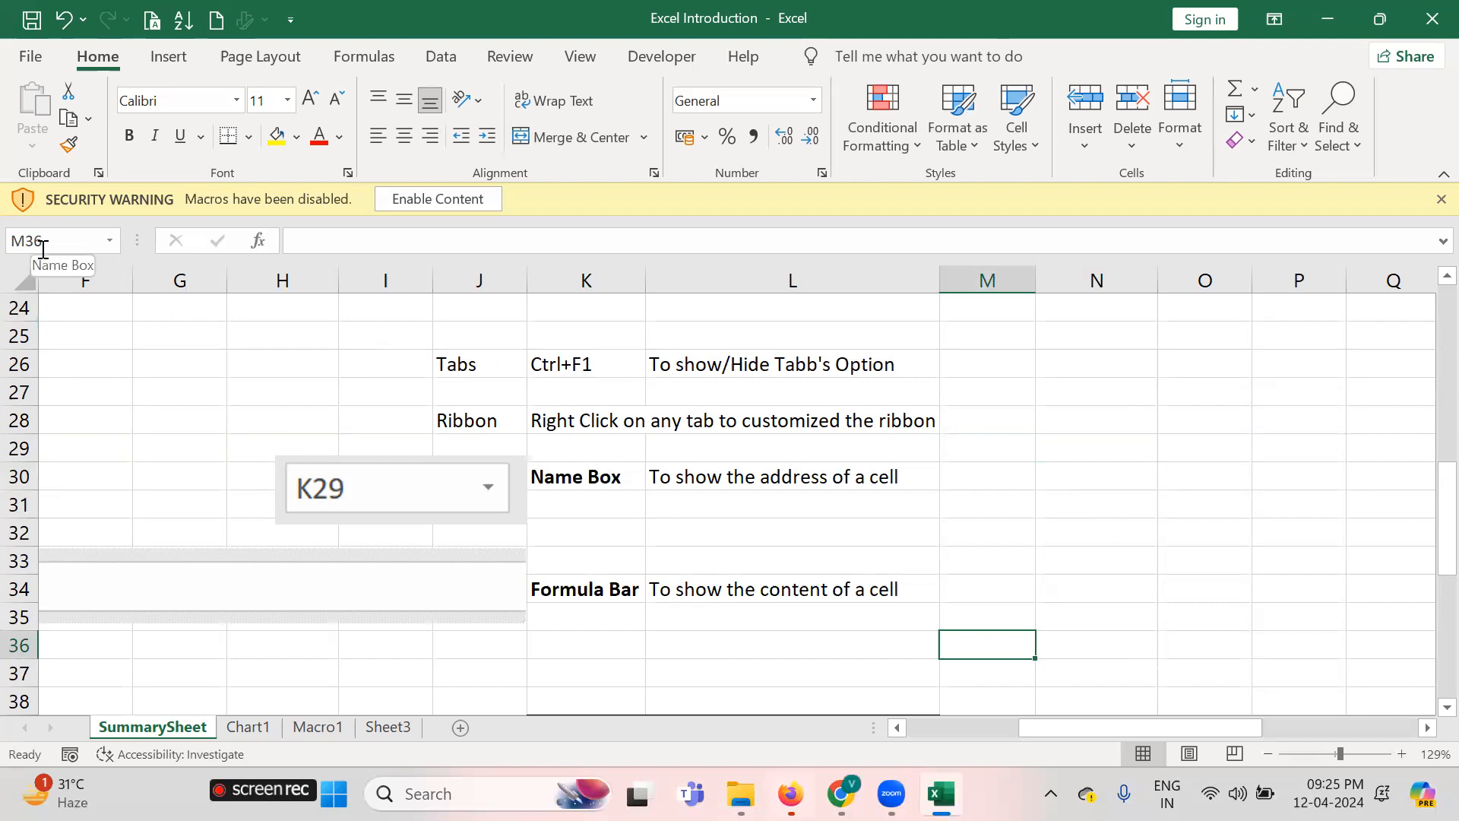
Select the vertical range M24:M35 to demonstrate a sequence of cells in a column
{"action": "left_click", "coordinate": [991, 298]}
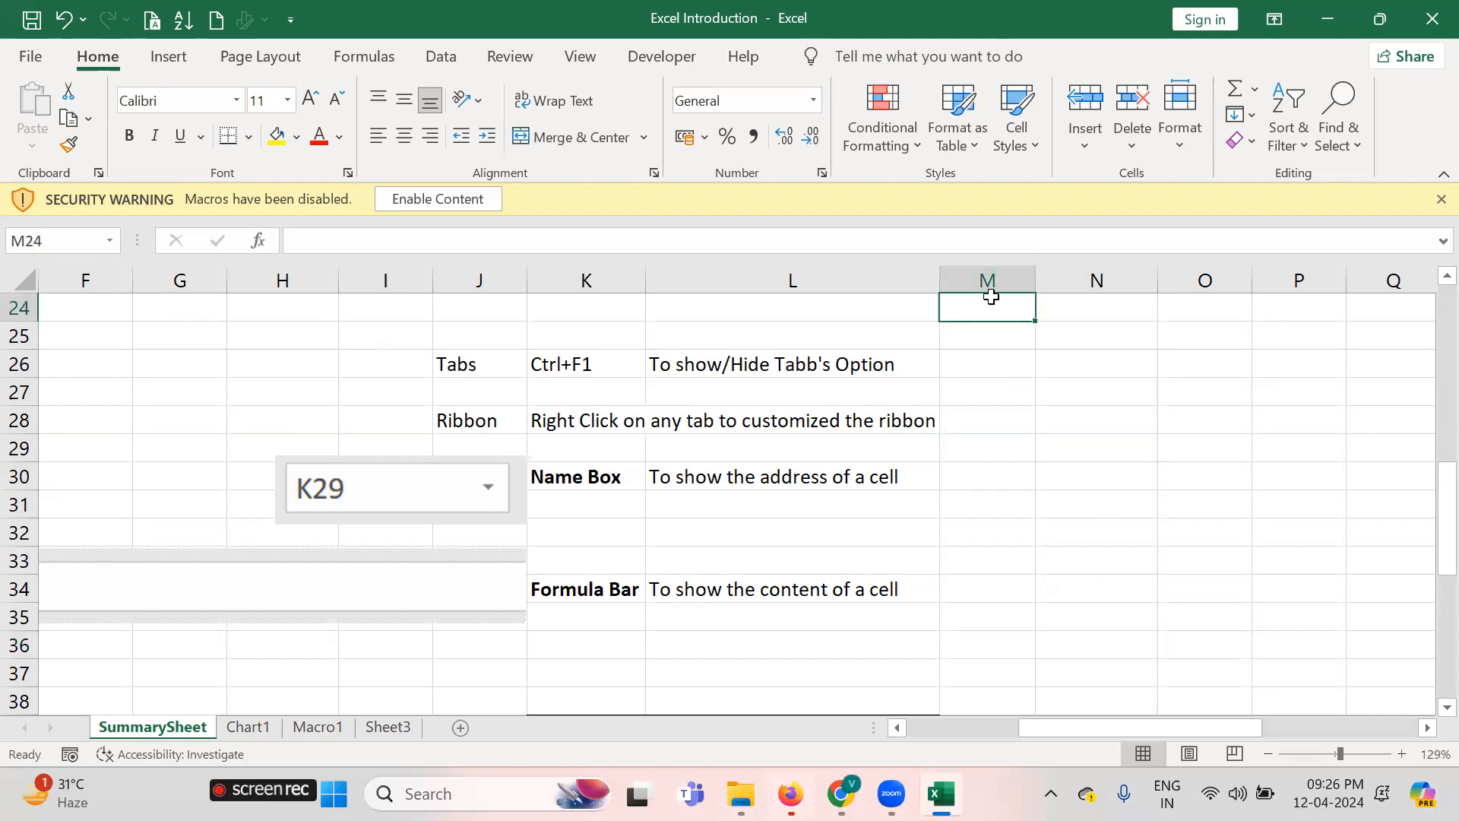
{"action": "key", "text": "shift+Down"}
{"action": "key", "text": "shift+Down"}
{"action": "key", "text": "shift+Down"}
{"action": "key", "text": "shift+Down"}
{"action": "key", "text": "shift+Down"}
{"action": "key", "text": "shift+Down"}
{"action": "key", "text": "shift+Down"}
{"action": "key", "text": "shift+Down"}
{"action": "key", "text": "shift+Down"}
{"action": "key", "text": "shift+Down"}
{"action": "key", "text": "shift+Down"}
{"action": "key", "text": "shift+Down"}
{"action": "key", "text": "shift+Down"}
{"action": "key", "text": "shift+Down"}
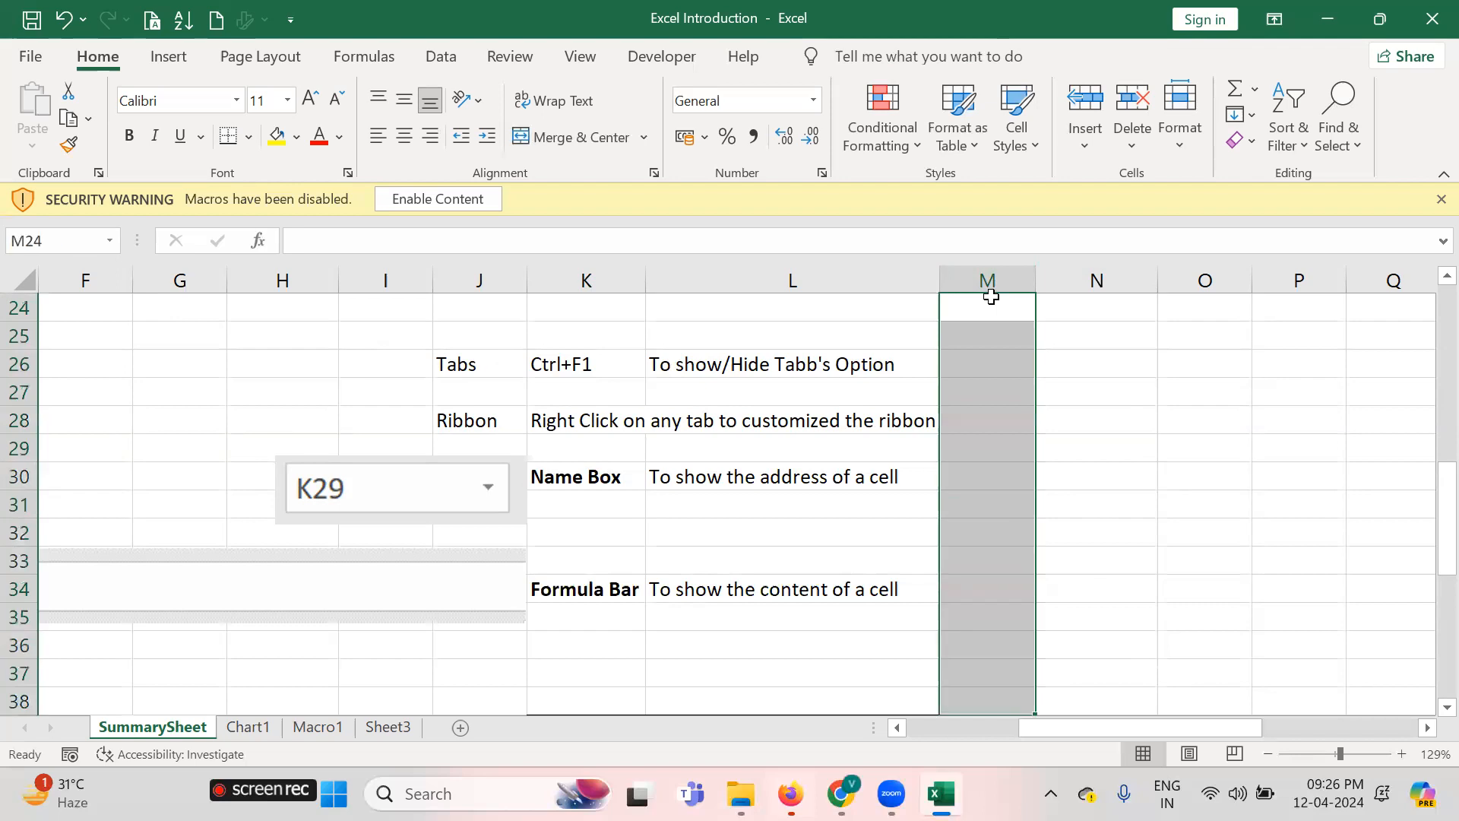
{"action": "key", "text": "shift+Up"}
{"action": "key", "text": "shift+Up"}
{"action": "key", "text": "shift+Up"}
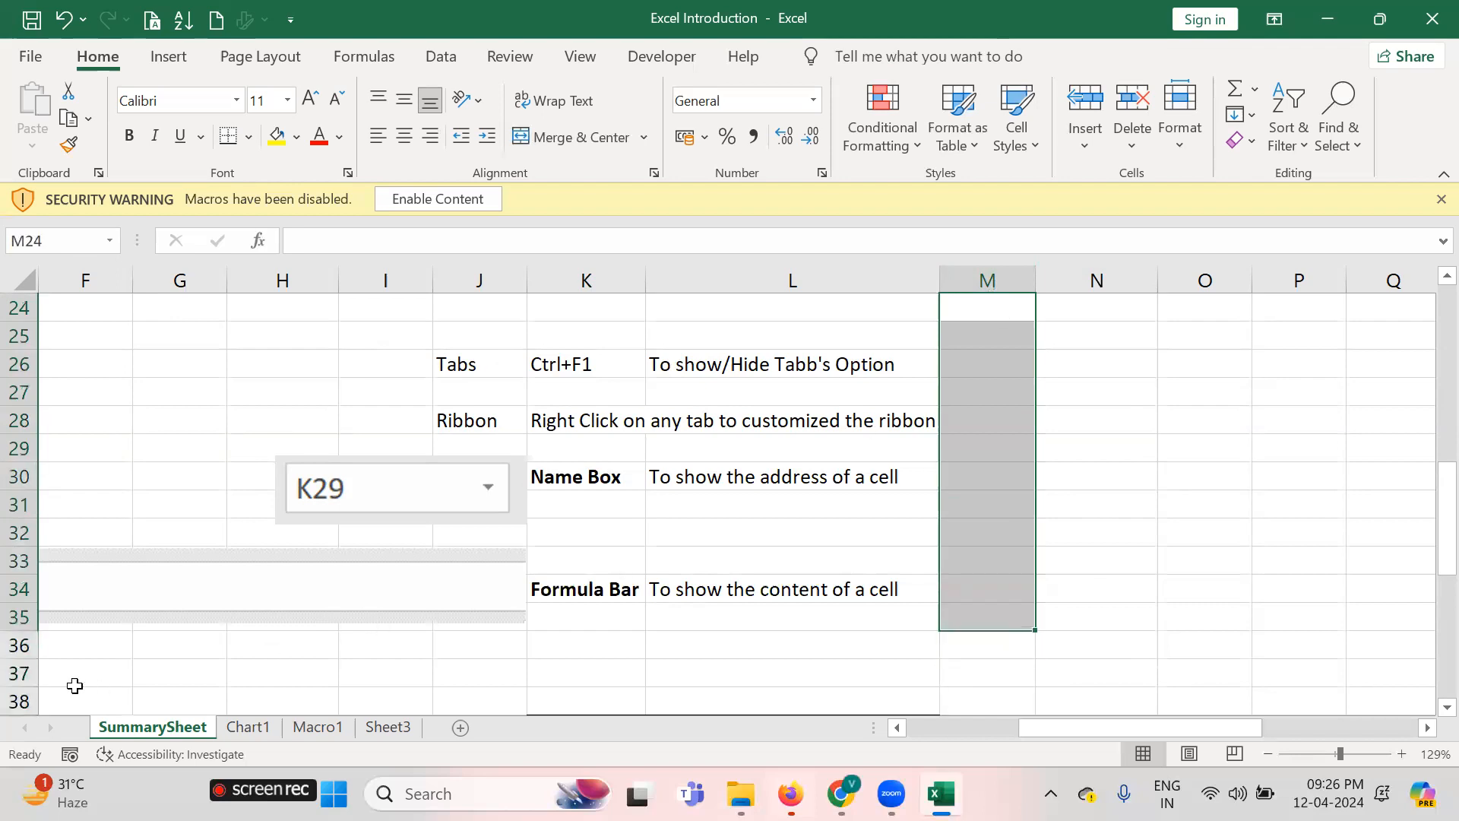
Select the horizontal range F36:M36 to demonstrate a sequence of cells in a row
{"action": "left_click", "coordinate": [79, 648]}
{"action": "key", "text": "shift+Right"}
{"action": "key", "text": "shift+Right"}
{"action": "key", "text": "shift+Right"}
{"action": "key", "text": "shift+Right"}
{"action": "key", "text": "shift+Right"}
{"action": "key", "text": "shift+Right"}
{"action": "key", "text": "shift+Right"}
{"action": "key", "text": "shift+Right"}
{"action": "key", "text": "shift+Right"}
{"action": "key", "text": "shift+Left"}
{"action": "key", "text": "shift+Left"}
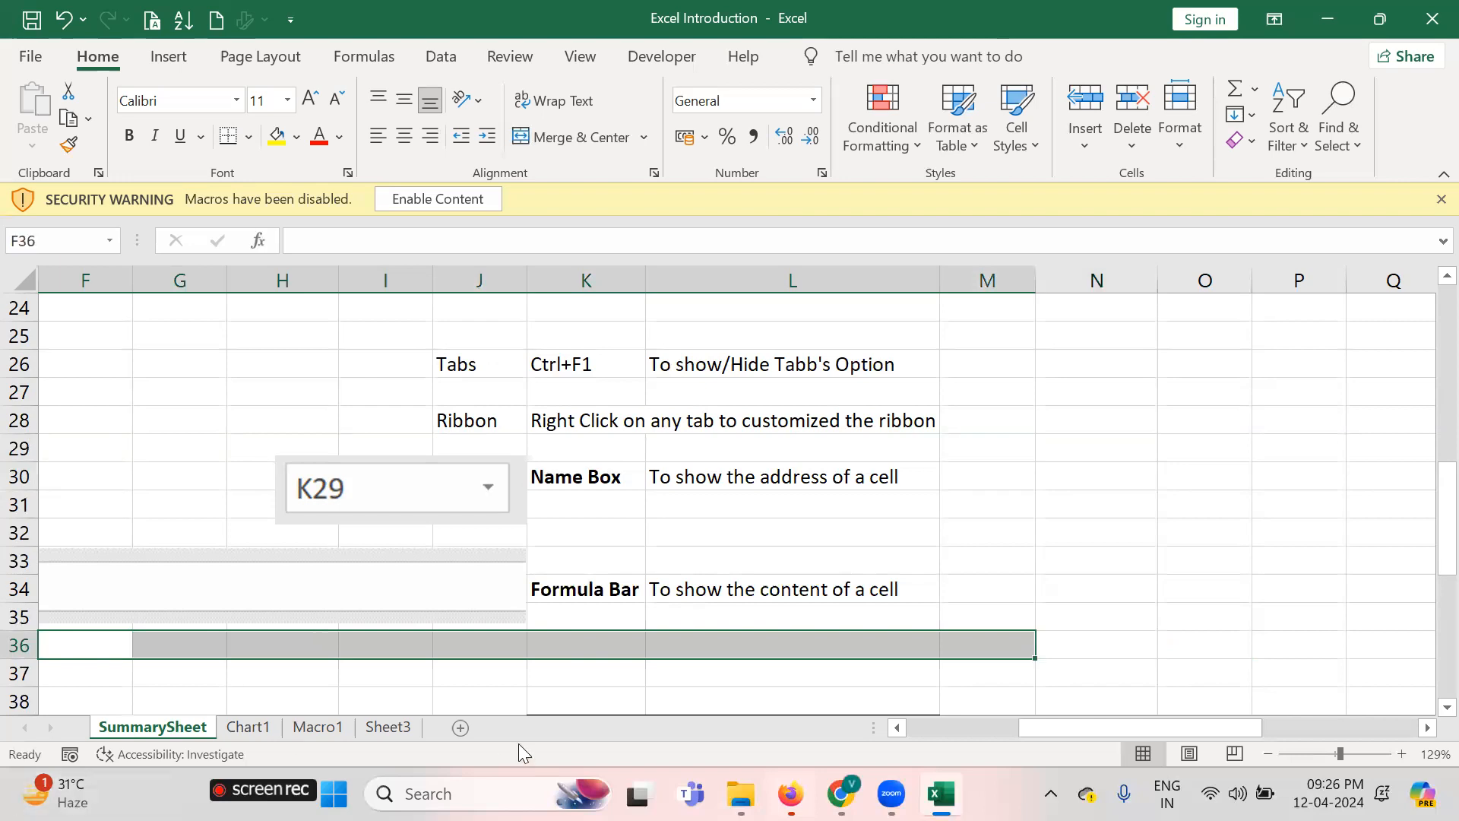
Drop the row selection by moving to M36, and go to the Formula Bar entry in K34
{"action": "left_click", "coordinate": [988, 646]}
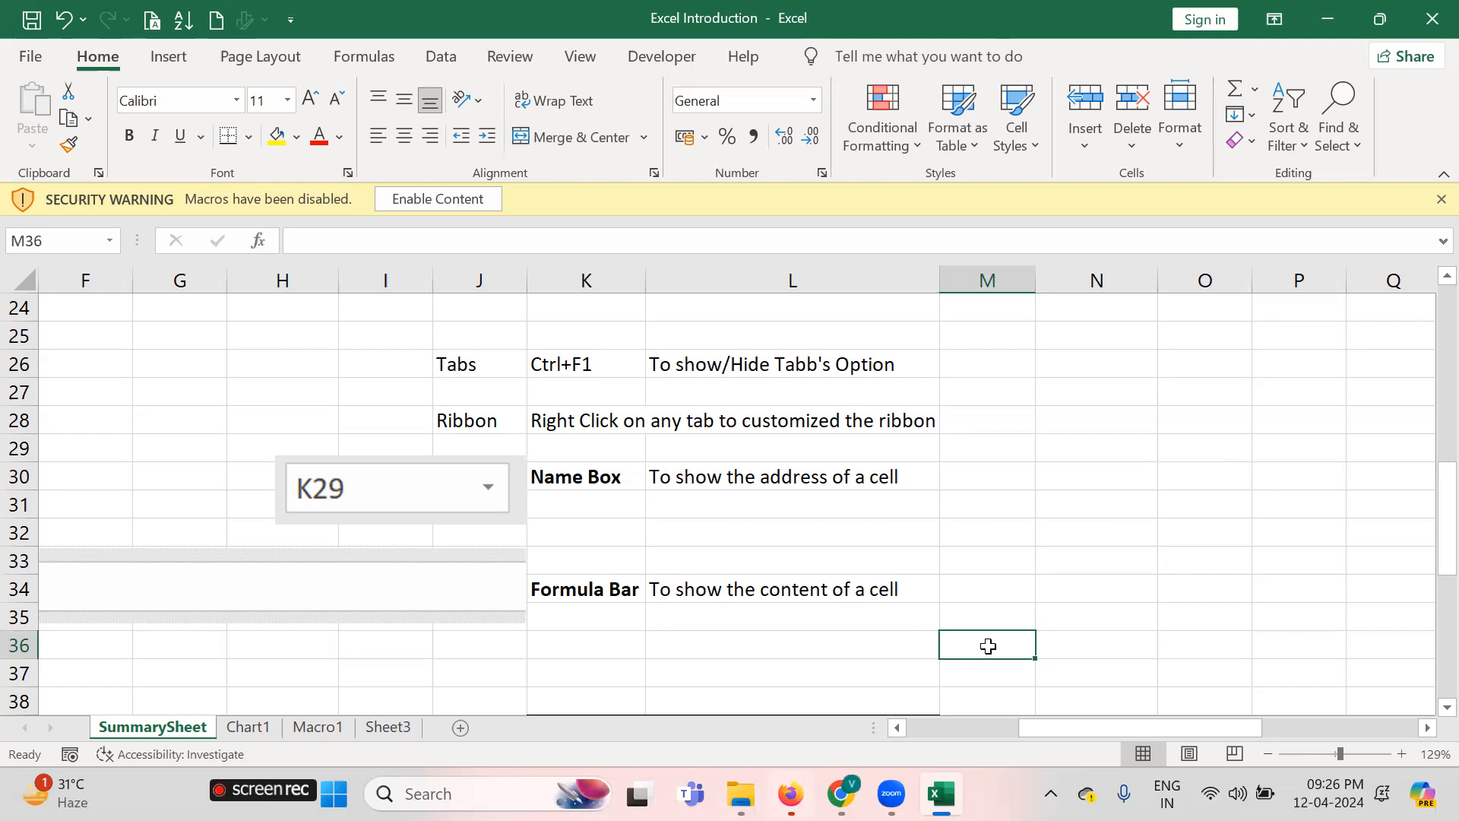
{"action": "scroll", "coordinate": [989, 646], "scroll_direction": "down", "scroll_amount": 1}
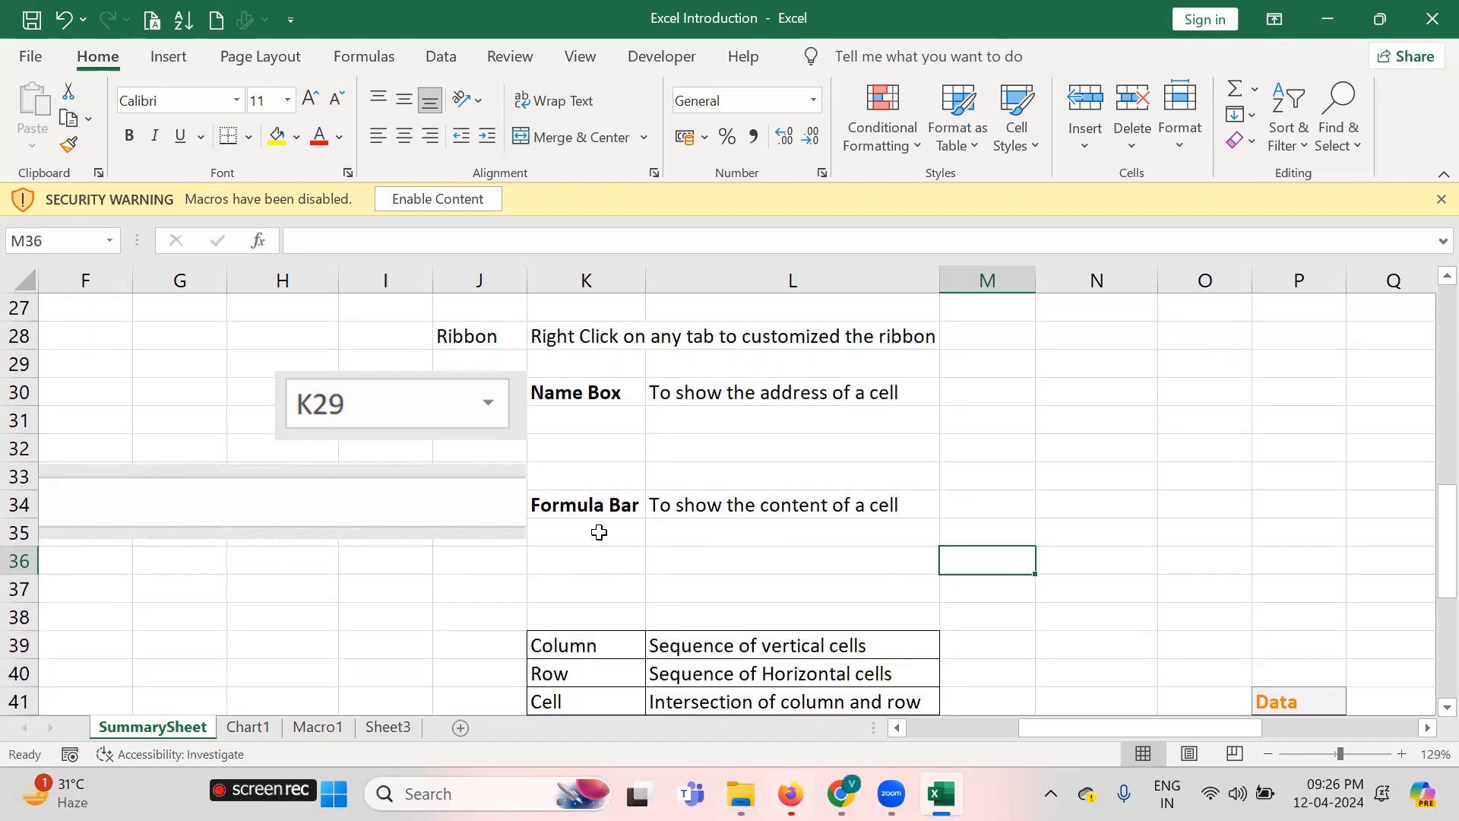
{"action": "left_click", "coordinate": [632, 514]}
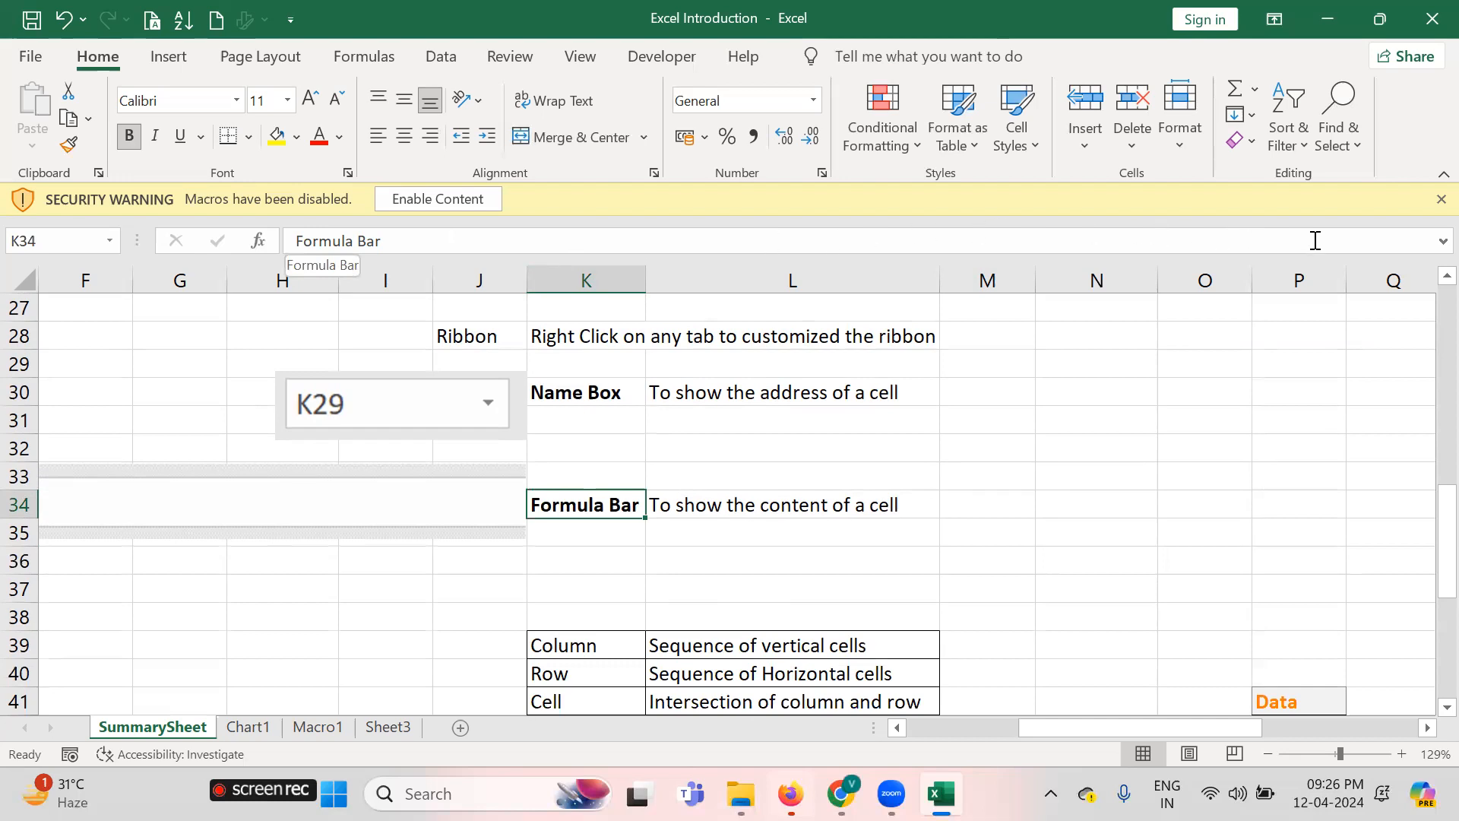
Enter the formula =ROW() in N33 and reselect the cell
{"action": "left_click", "coordinate": [1132, 485]}
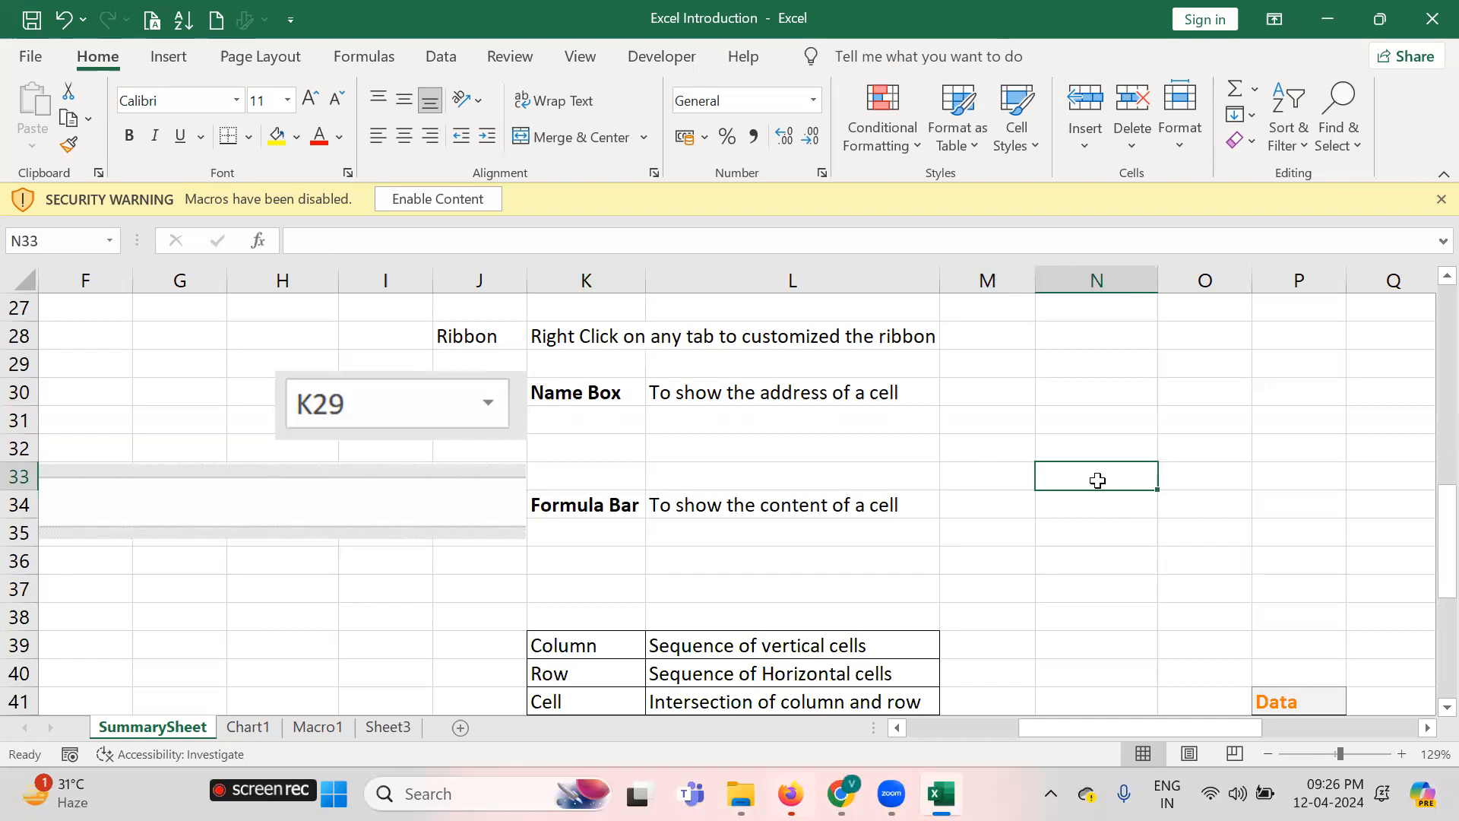
{"action": "type", "text": "="}
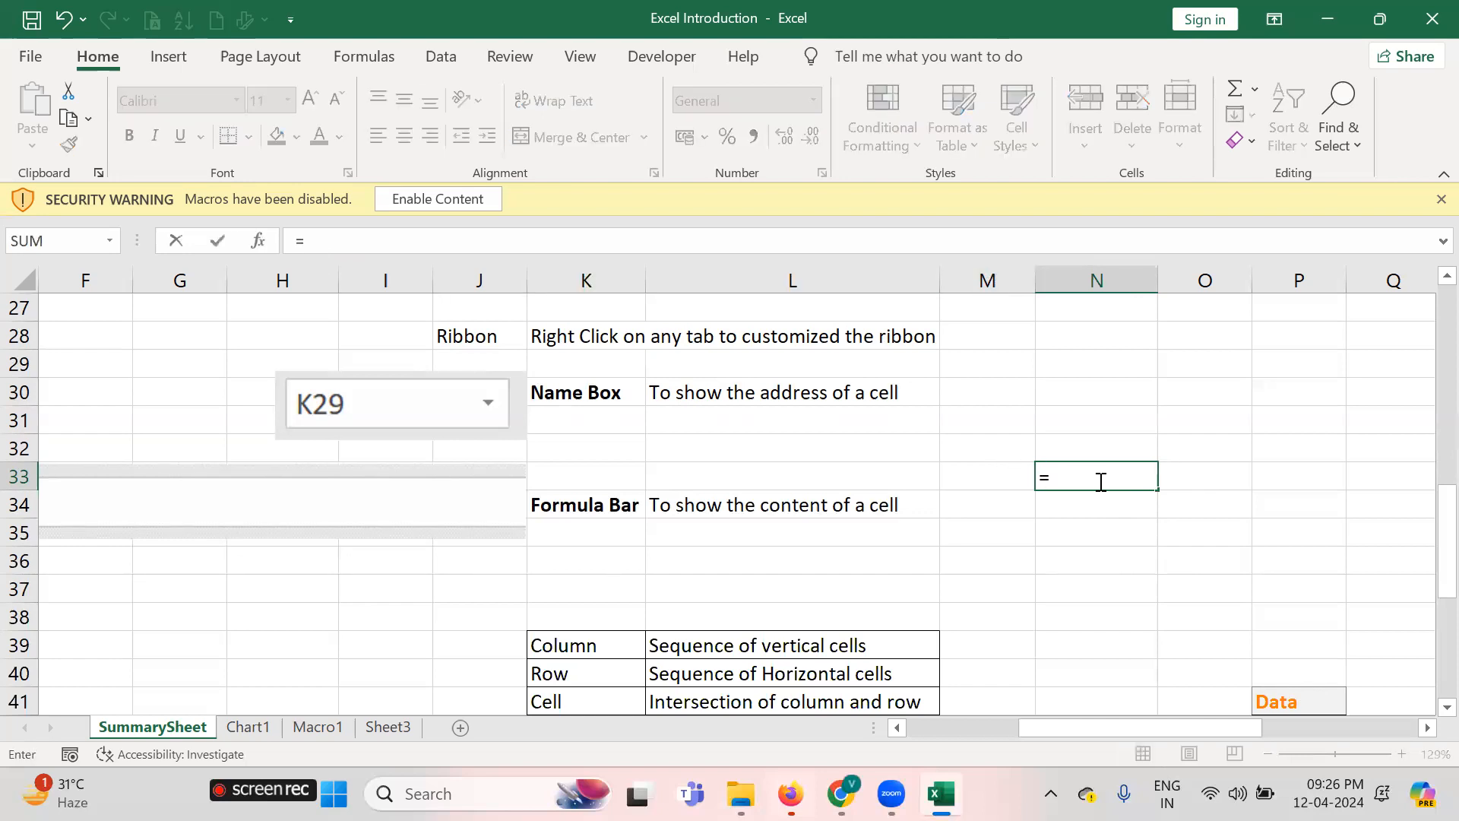
{"action": "type", "text": "row"}
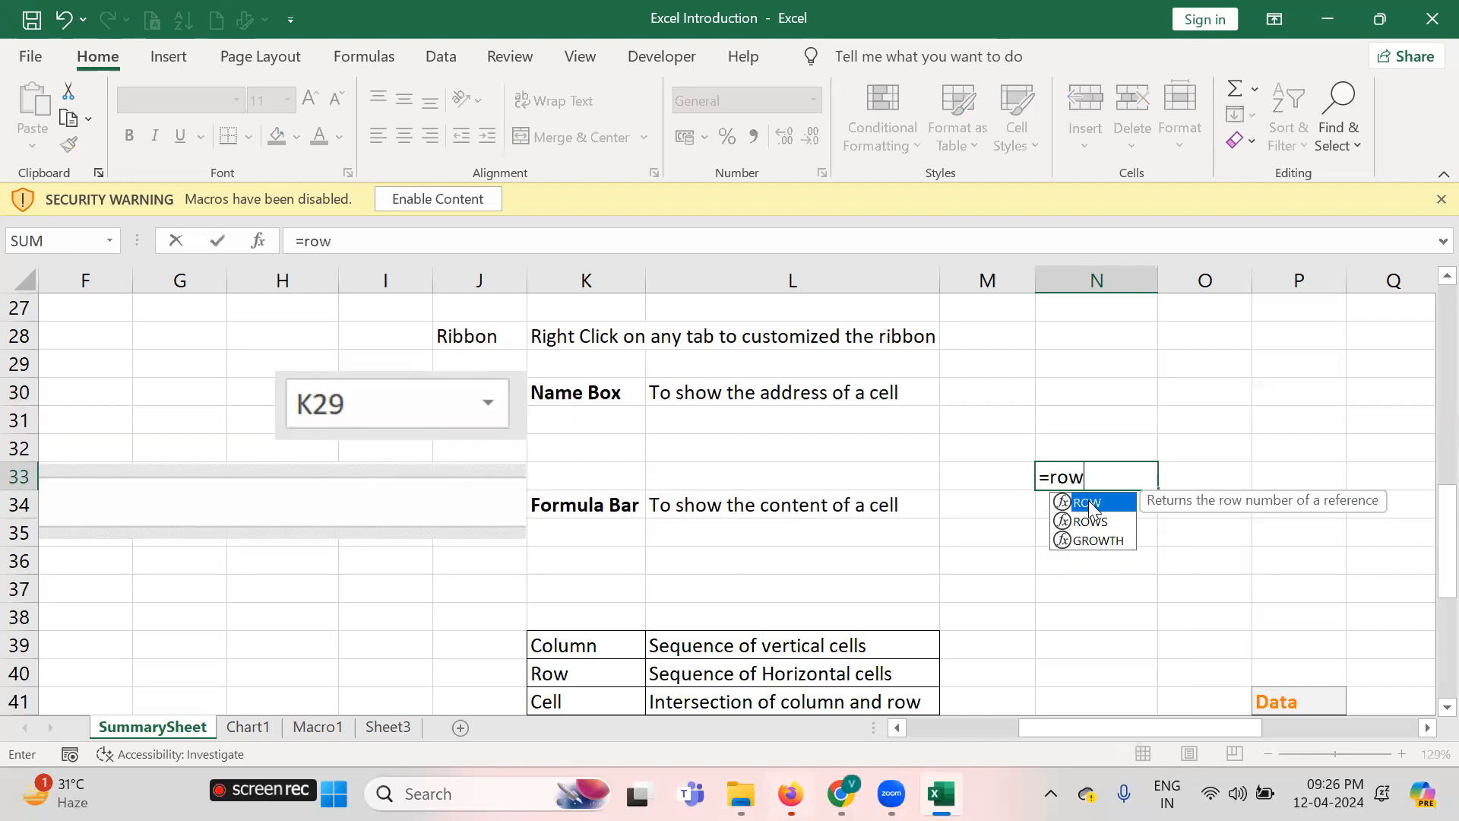
{"action": "double_click", "coordinate": [1088, 501]}
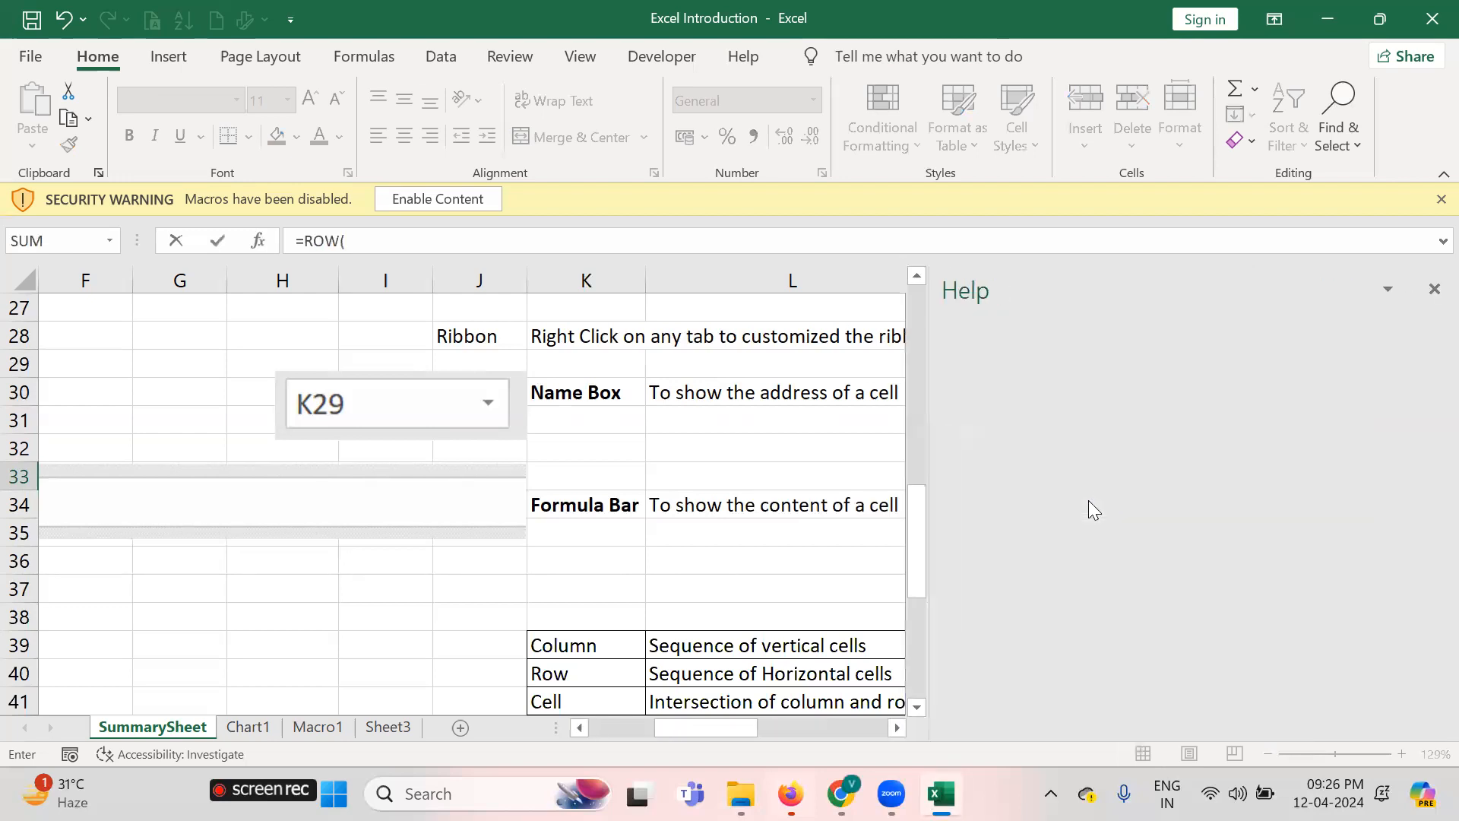
{"action": "left_click", "coordinate": [1433, 290]}
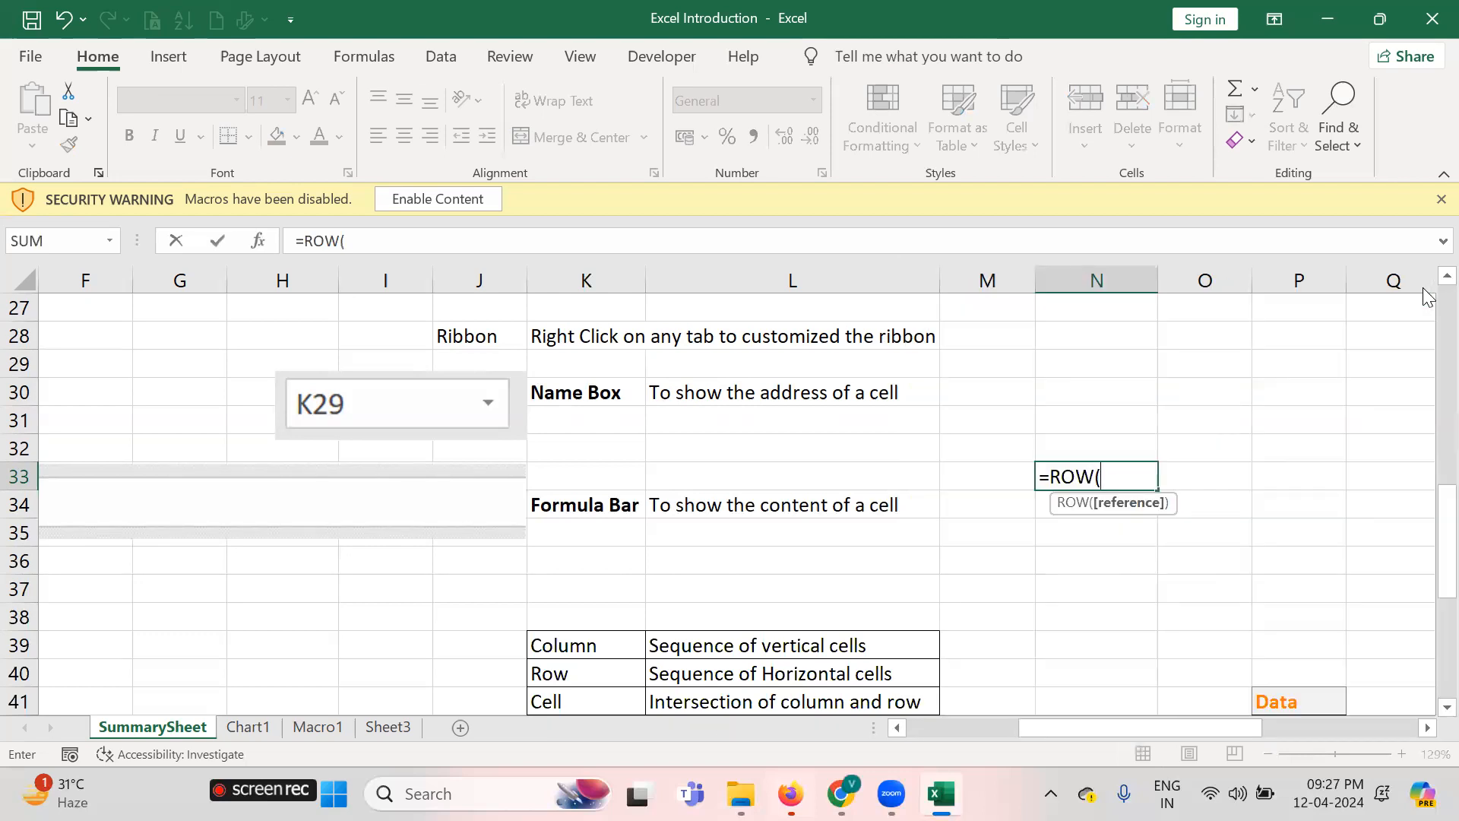
{"action": "type", "text": ")"}
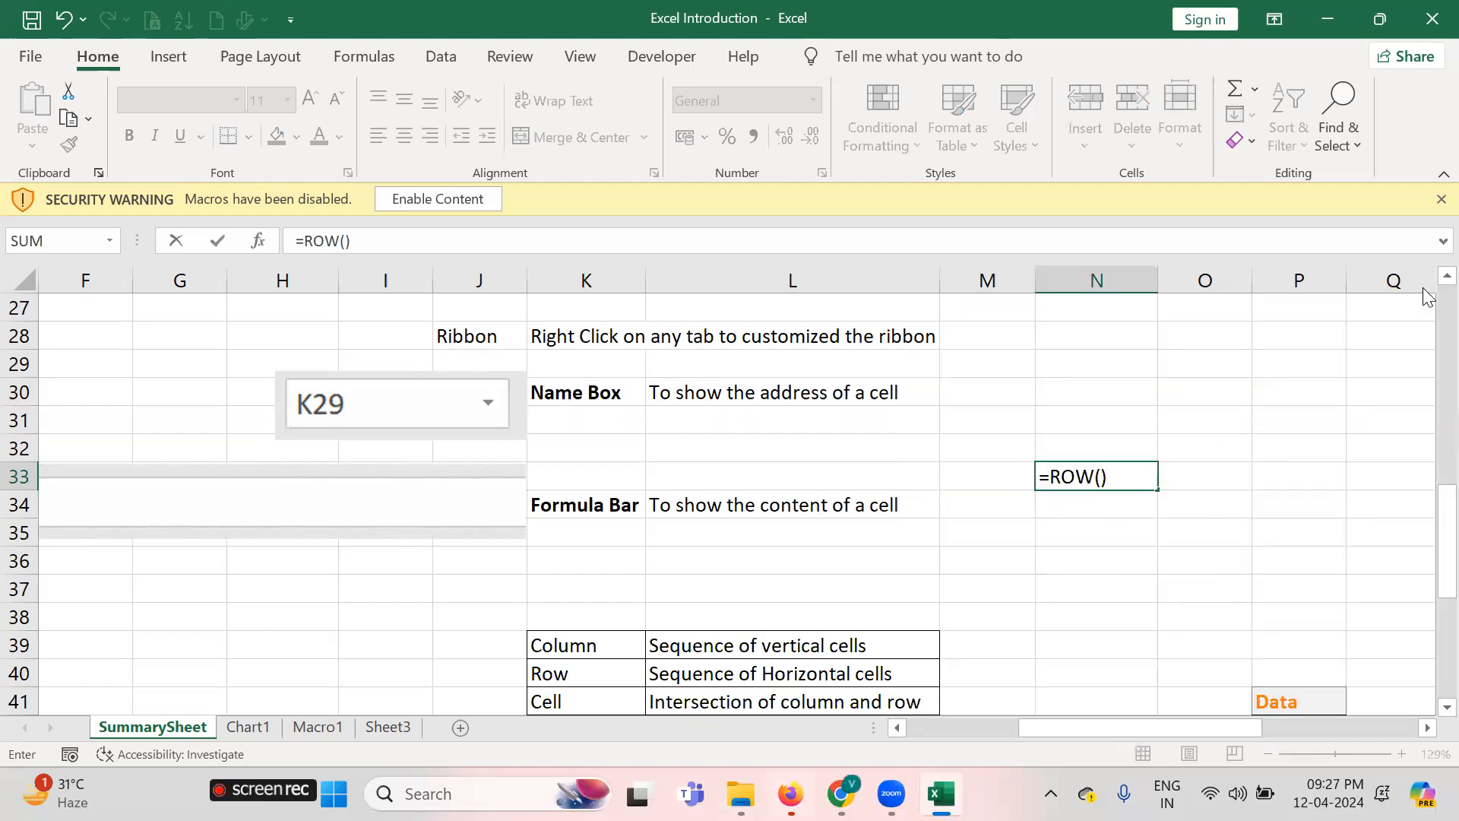
{"action": "key", "text": "Return"}
{"action": "key", "text": "Up"}
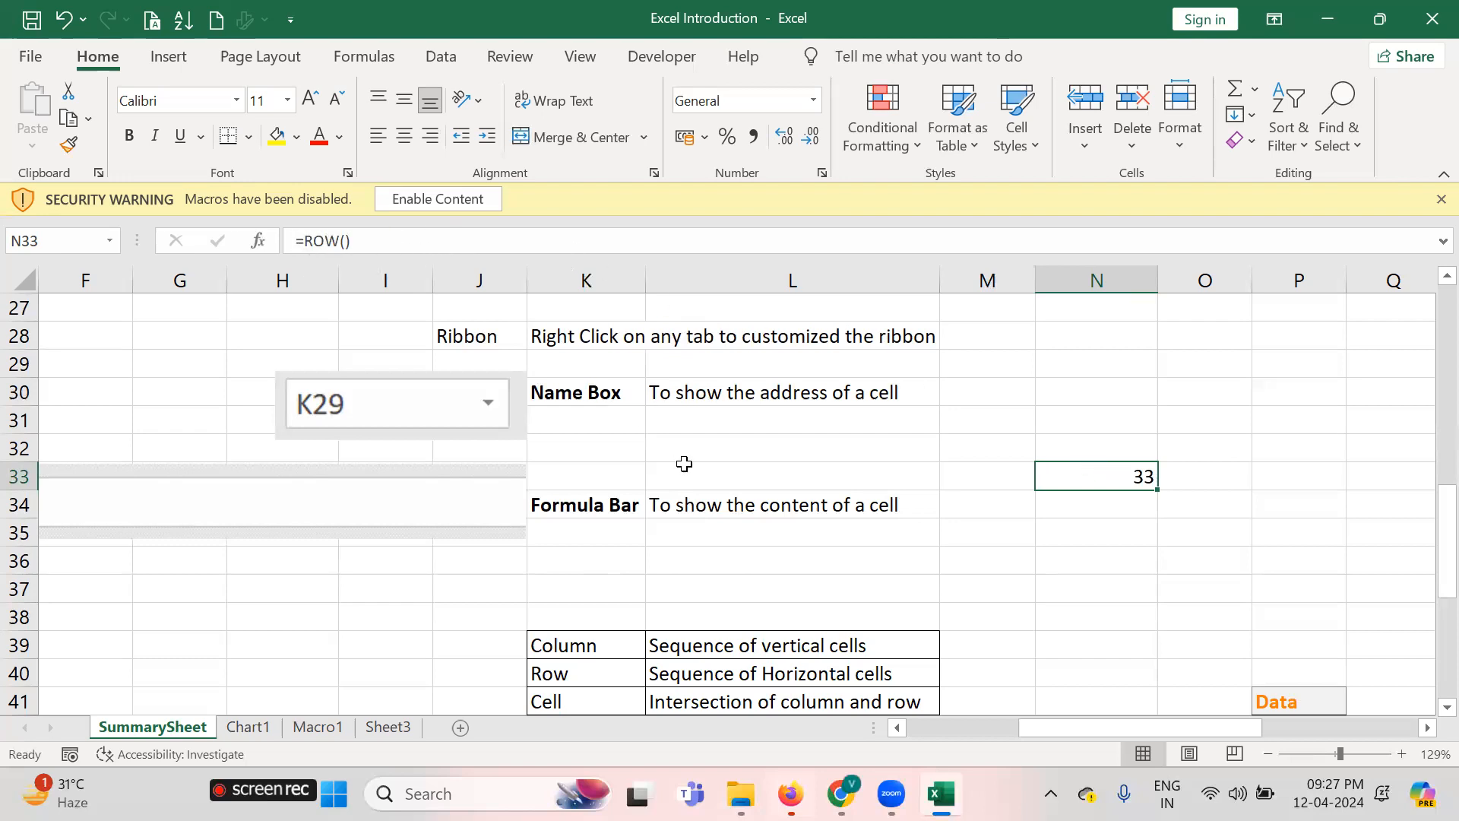
Compare the formula bar contents of the blank cell R30 and the formula cell N33
{"action": "scroll", "coordinate": [684, 463], "scroll_direction": "down", "scroll_amount": 5}
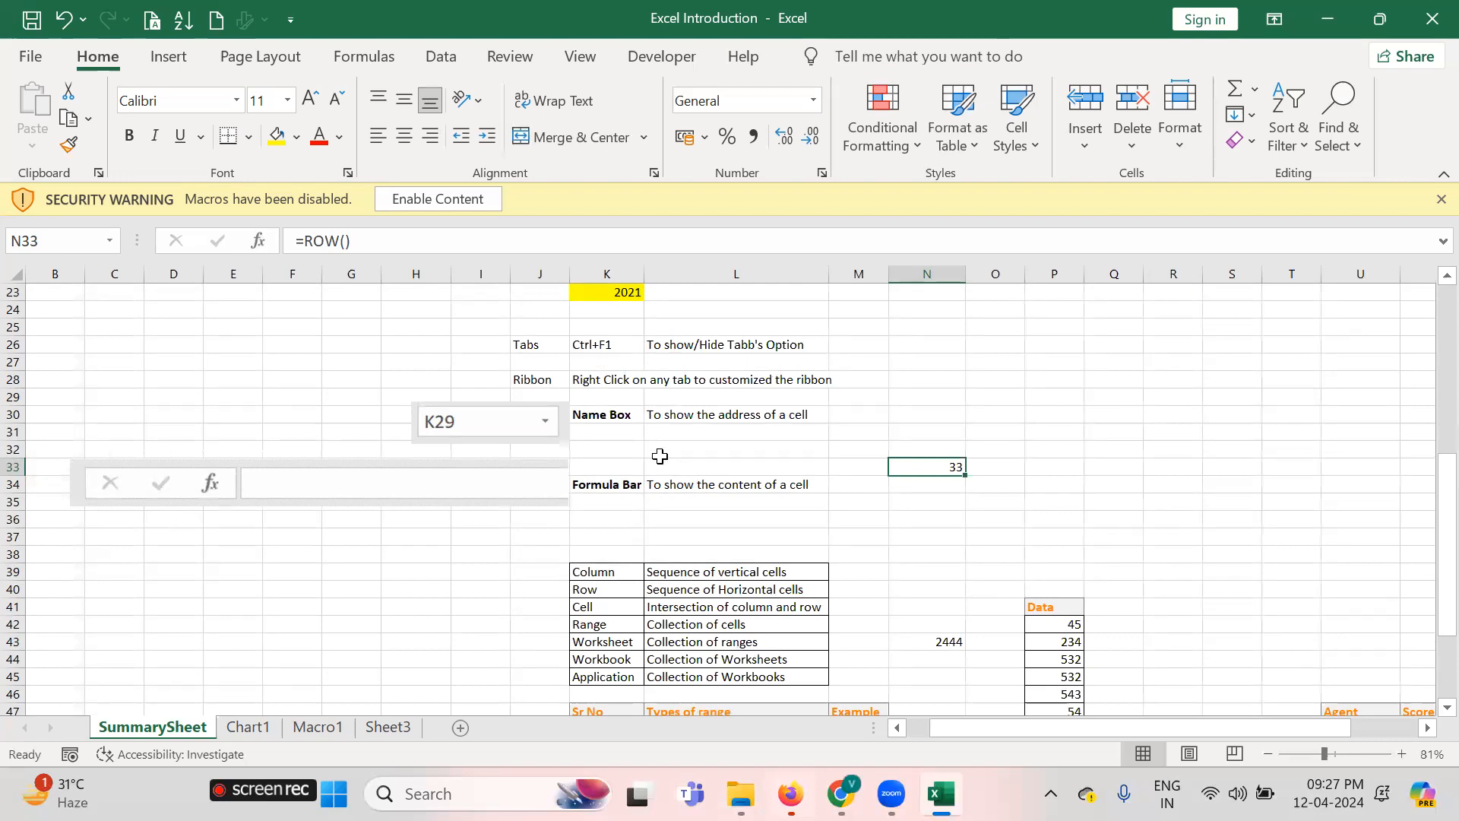
{"action": "left_click", "coordinate": [1179, 422]}
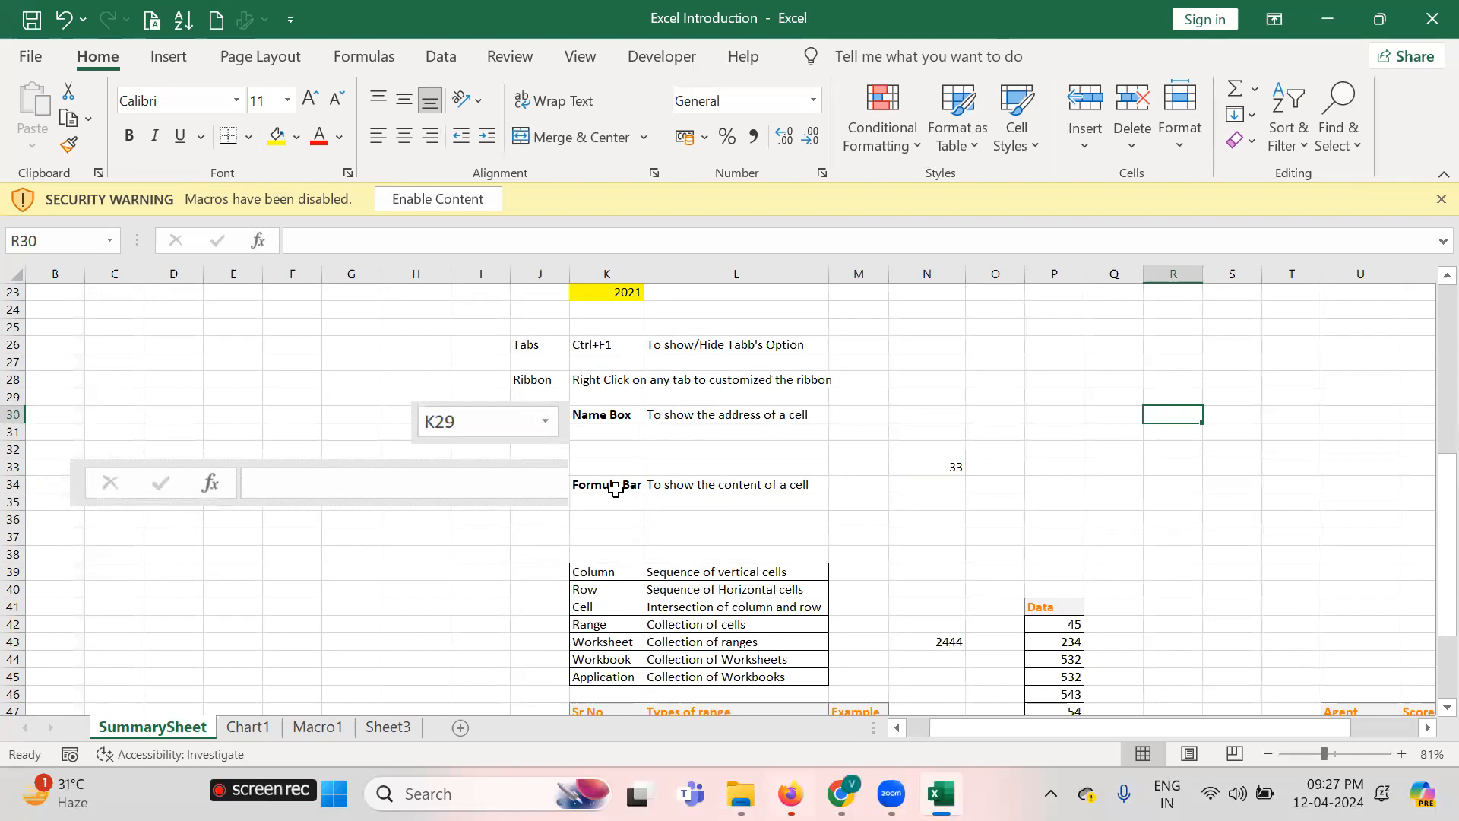
{"action": "left_click", "coordinate": [945, 469]}
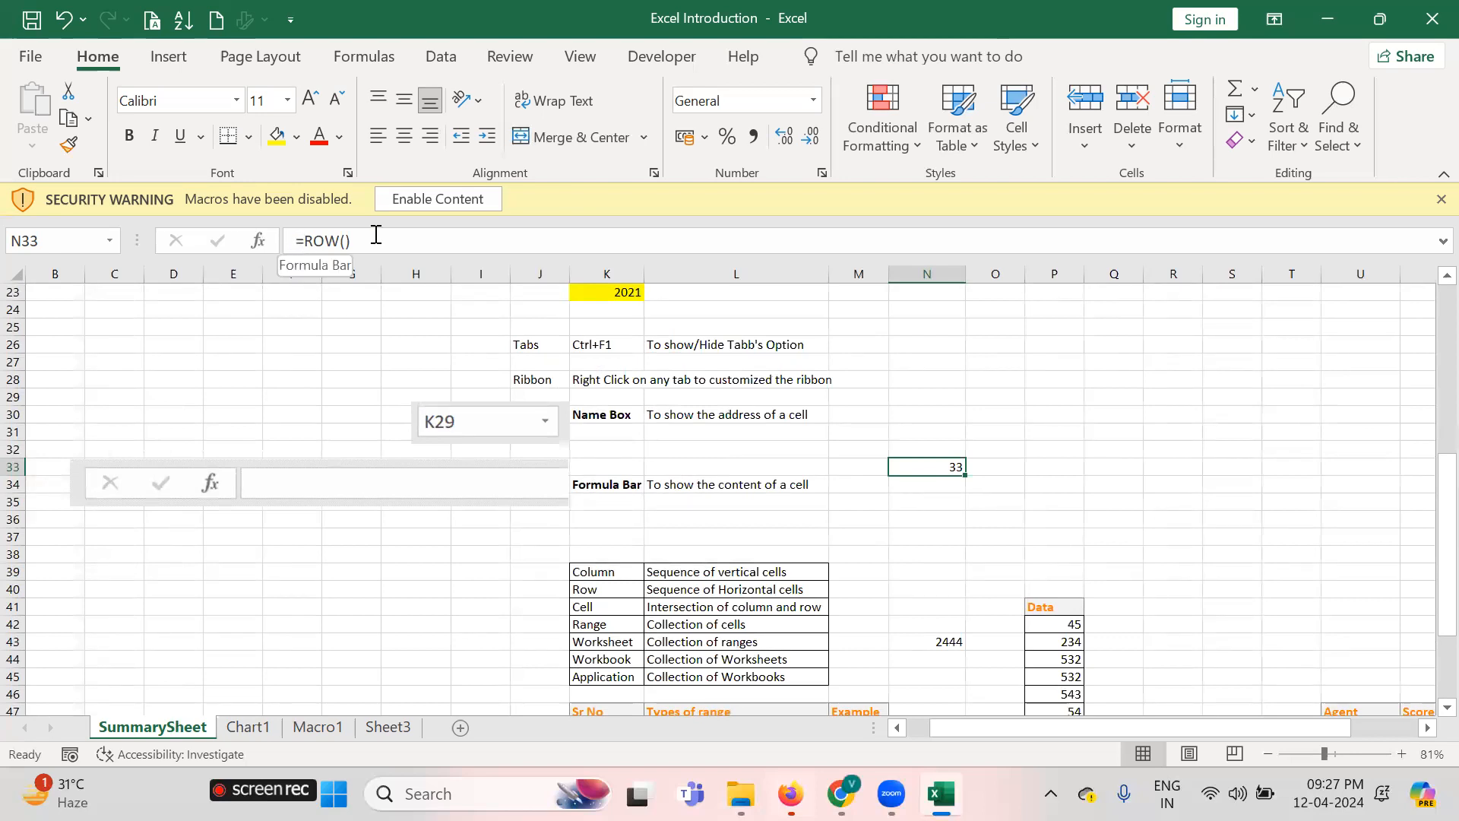
Move to N39 and view the definitions table from Column to Application up close
{"action": "scroll", "coordinate": [792, 468], "scroll_direction": "down", "scroll_amount": 2}
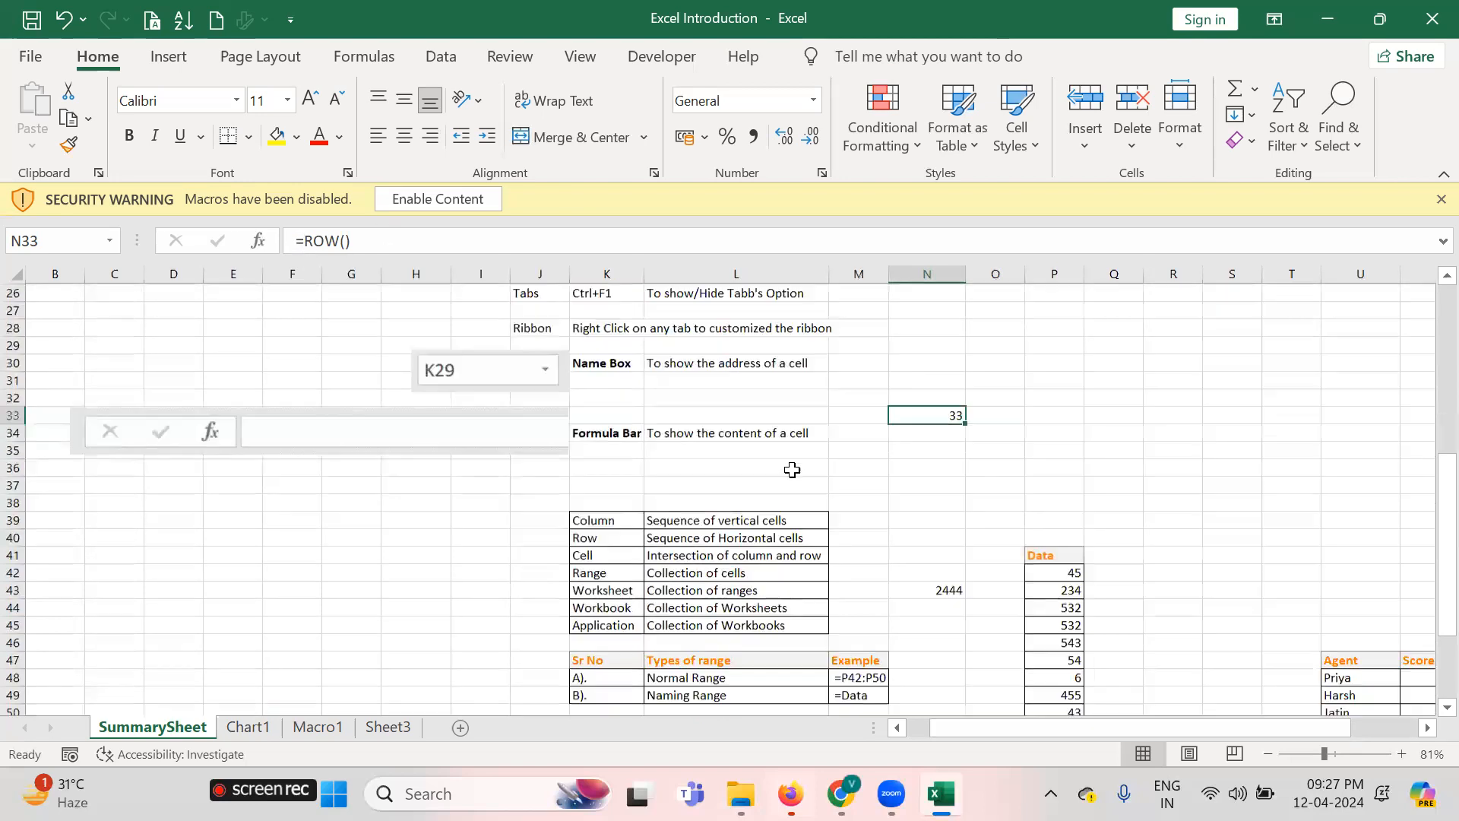
{"action": "left_click", "coordinate": [923, 507]}
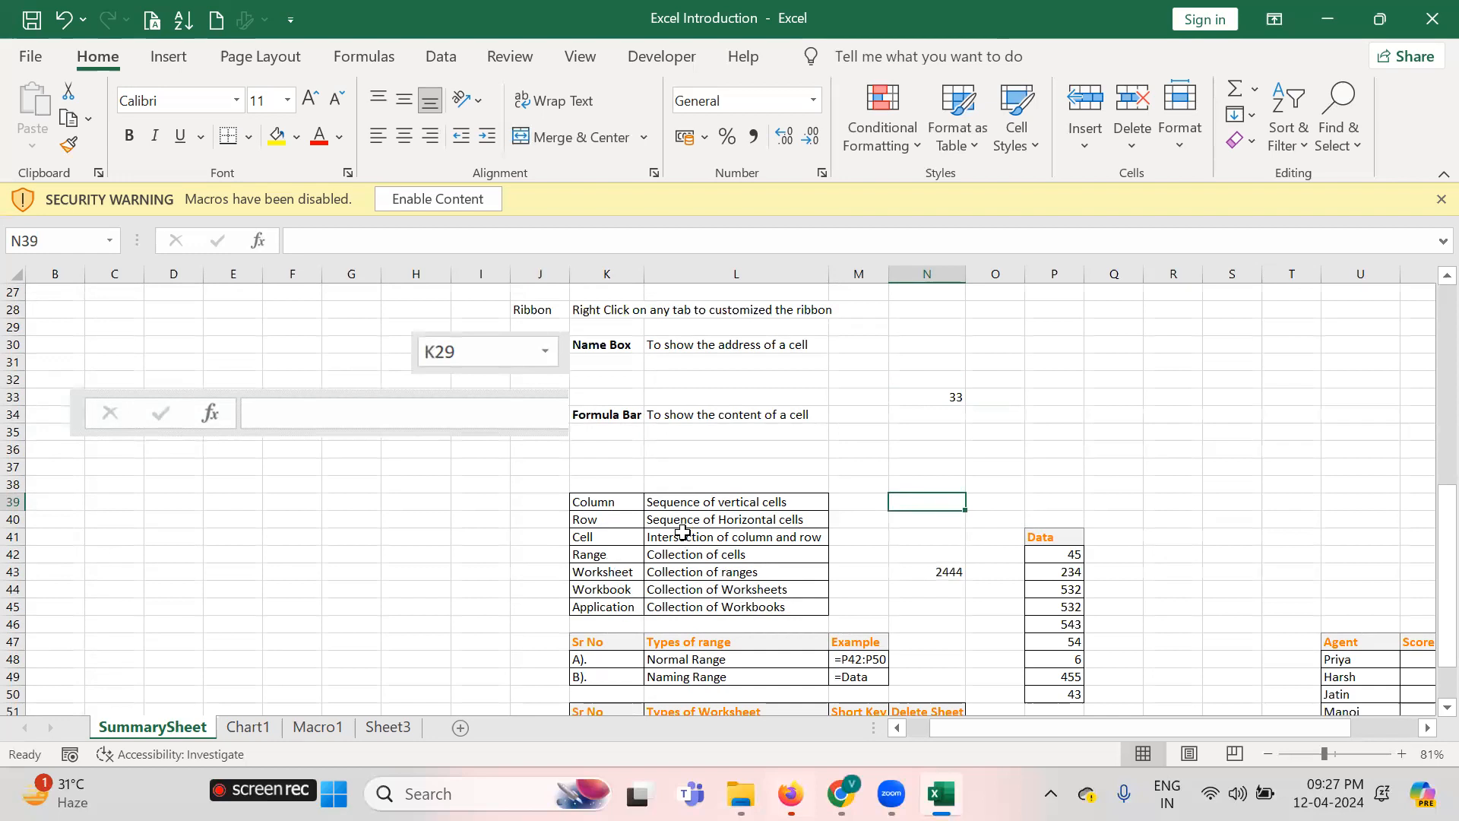
{"action": "scroll", "coordinate": [683, 532], "scroll_direction": "up", "scroll_amount": 2, "text": "ctrl"}
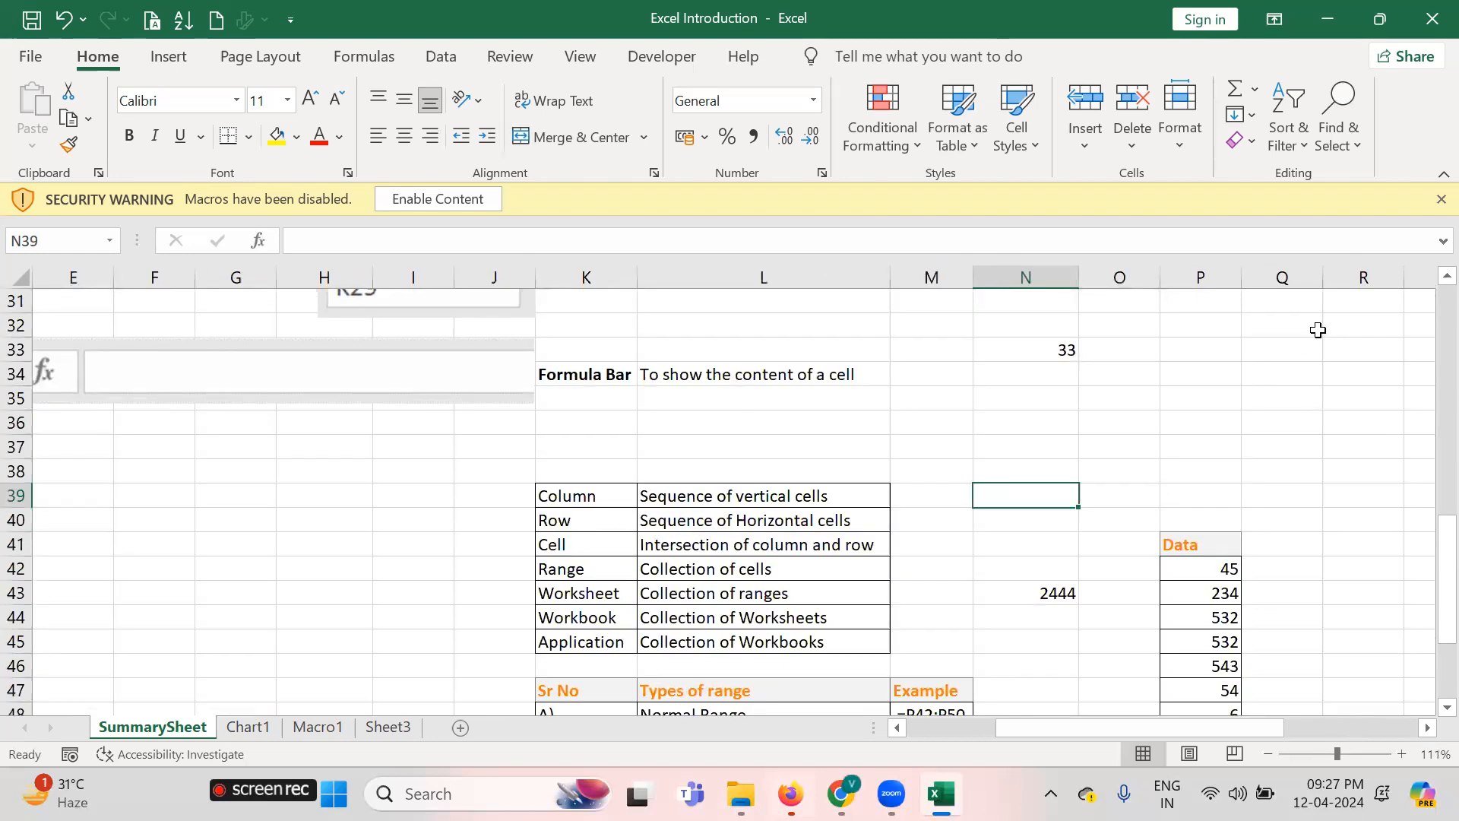
Select the vertical range R32:R43 to illustrate a column
{"action": "left_click", "coordinate": [1363, 316]}
{"action": "key", "text": "shift+Down"}
{"action": "key", "text": "shift+Down"}
{"action": "key", "text": "shift+Down"}
{"action": "key", "text": "shift+Down"}
{"action": "key", "text": "shift+Down"}
{"action": "key", "text": "shift+Down"}
{"action": "key", "text": "shift+Down"}
{"action": "key", "text": "shift+Down"}
{"action": "key", "text": "shift+Down"}
{"action": "key", "text": "shift+Down"}
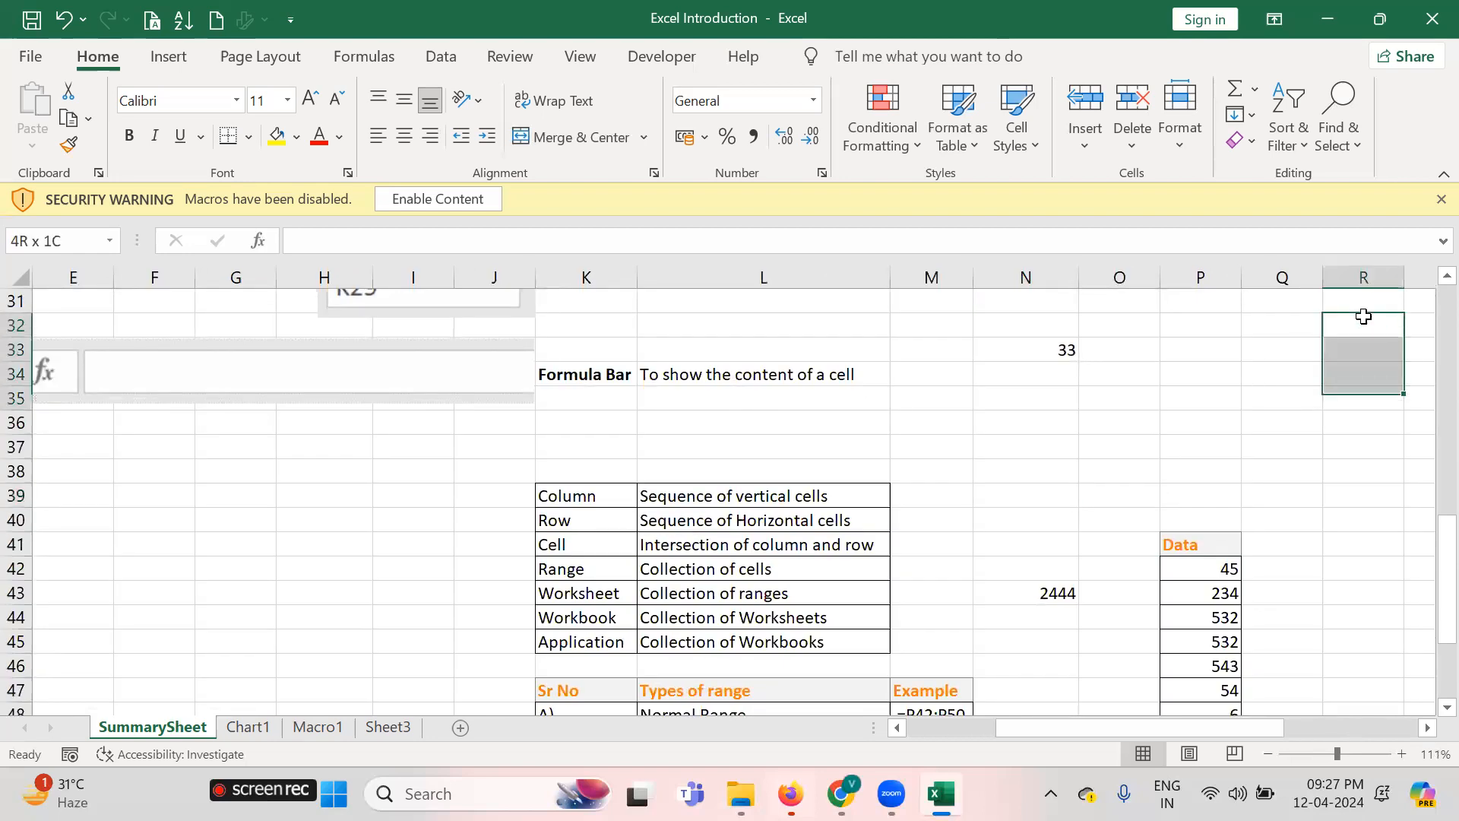
{"action": "key", "text": "shift+Down"}
{"action": "key", "text": "shift+Down"}
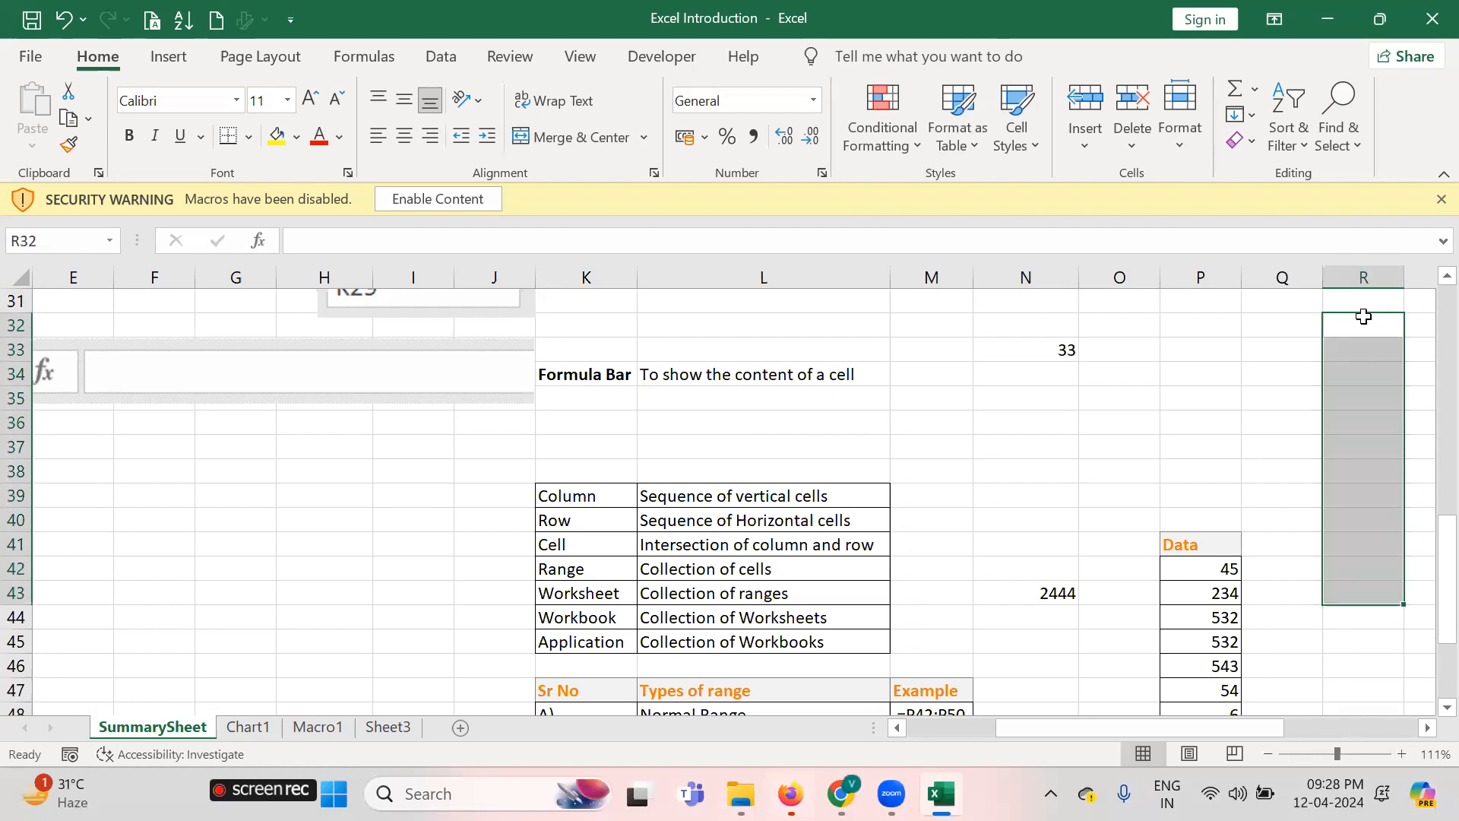
Enter three sample first names down column R in R32:R34
{"action": "left_click", "coordinate": [1364, 316]}
{"action": "type", "text": "Ram"}
{"action": "key", "text": "Return"}
{"action": "type", "text": "Mohan"}
{"action": "key", "text": "Return"}
{"action": "type", "text": "Sohan"}
{"action": "key", "text": "Return"}
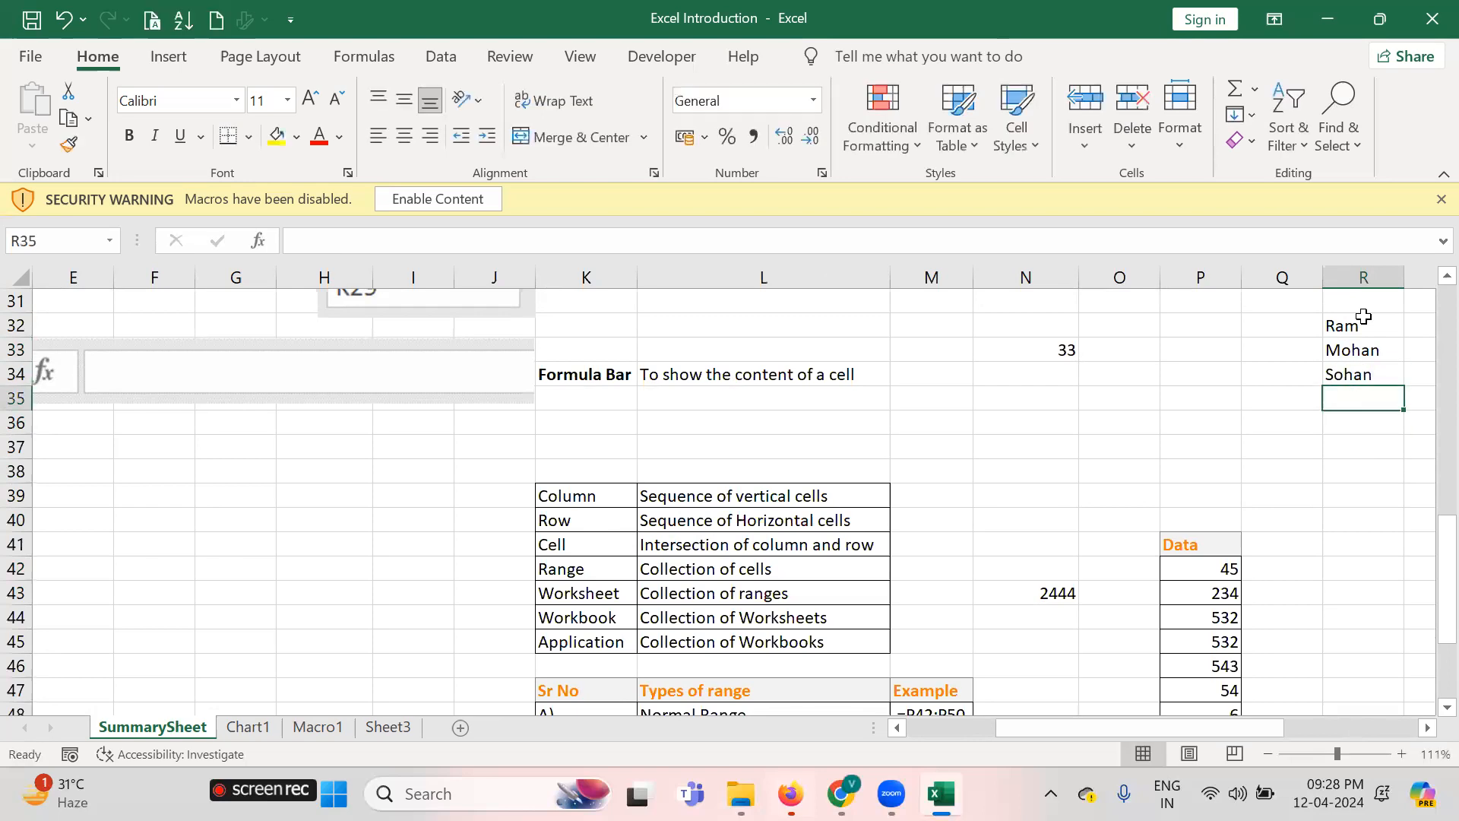
{"action": "type", "text": "An"}
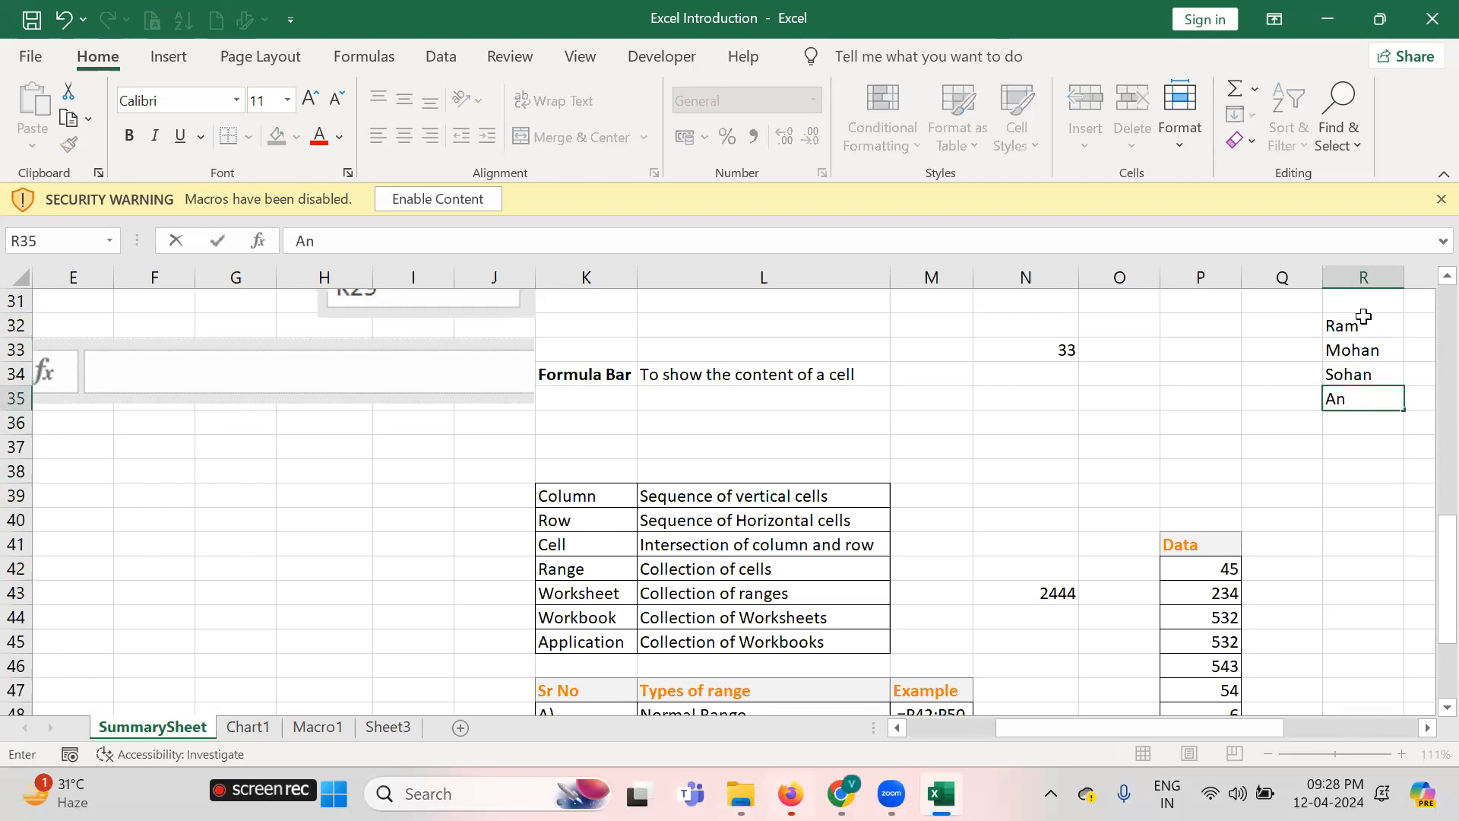
{"action": "key", "text": "Home"}
{"action": "key", "text": "BackSpace"}
{"action": "key", "text": "Right"}
{"action": "key", "text": "Right"}
{"action": "key", "text": "Right"}
{"action": "key", "text": "Right"}
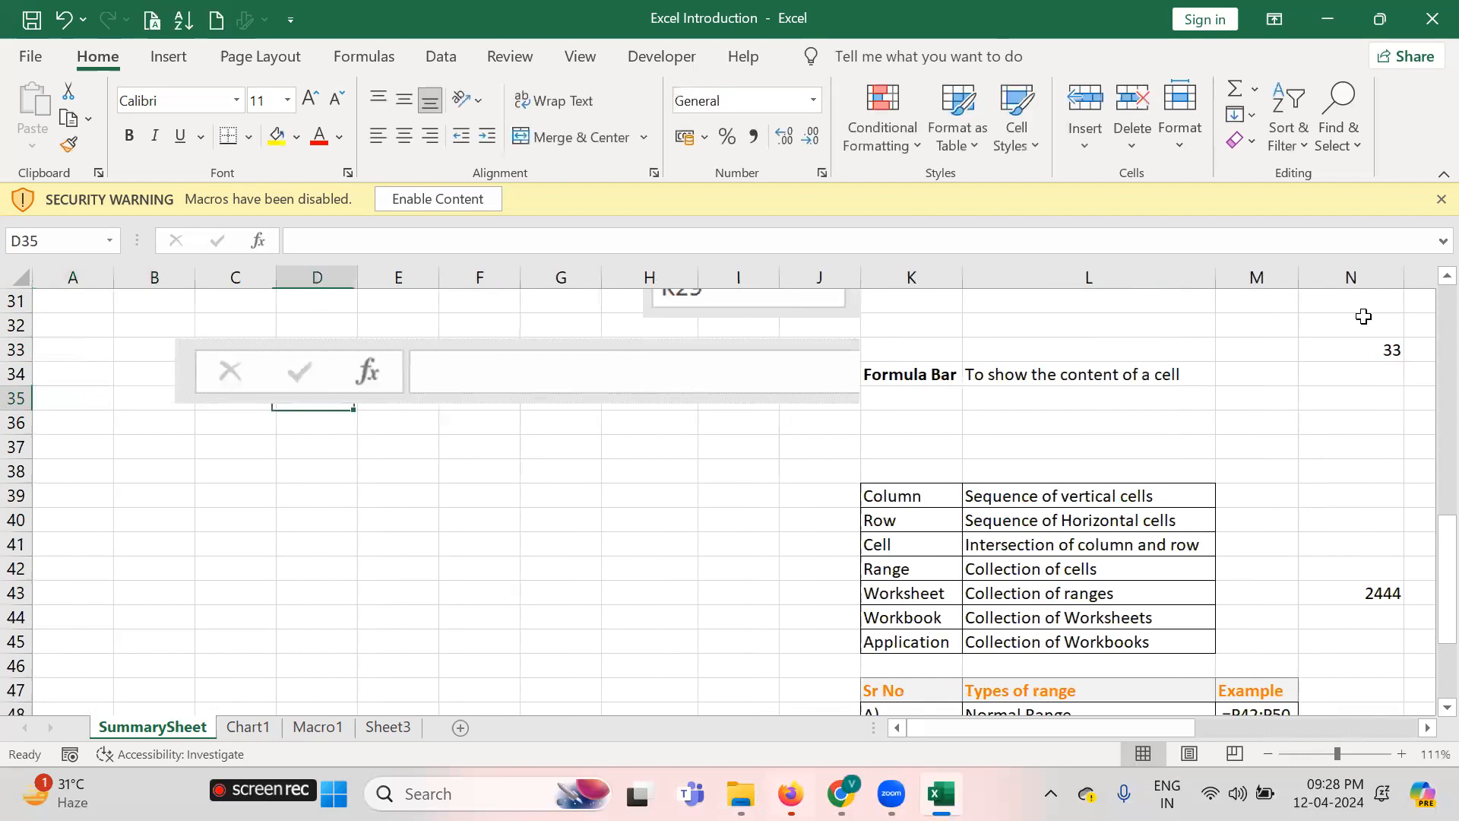
{"action": "key", "text": "Right"}
{"action": "key", "text": "Right"}
{"action": "key", "text": "Right"}
{"action": "key", "text": "Right"}
{"action": "key", "text": "Right"}
{"action": "key", "text": "Right"}
{"action": "key", "text": "Right"}
{"action": "key", "text": "Right"}
{"action": "key", "text": "Right"}
{"action": "key", "text": "Right"}
{"action": "key", "text": "Right"}
{"action": "key", "text": "Right"}
{"action": "key", "text": "Right"}
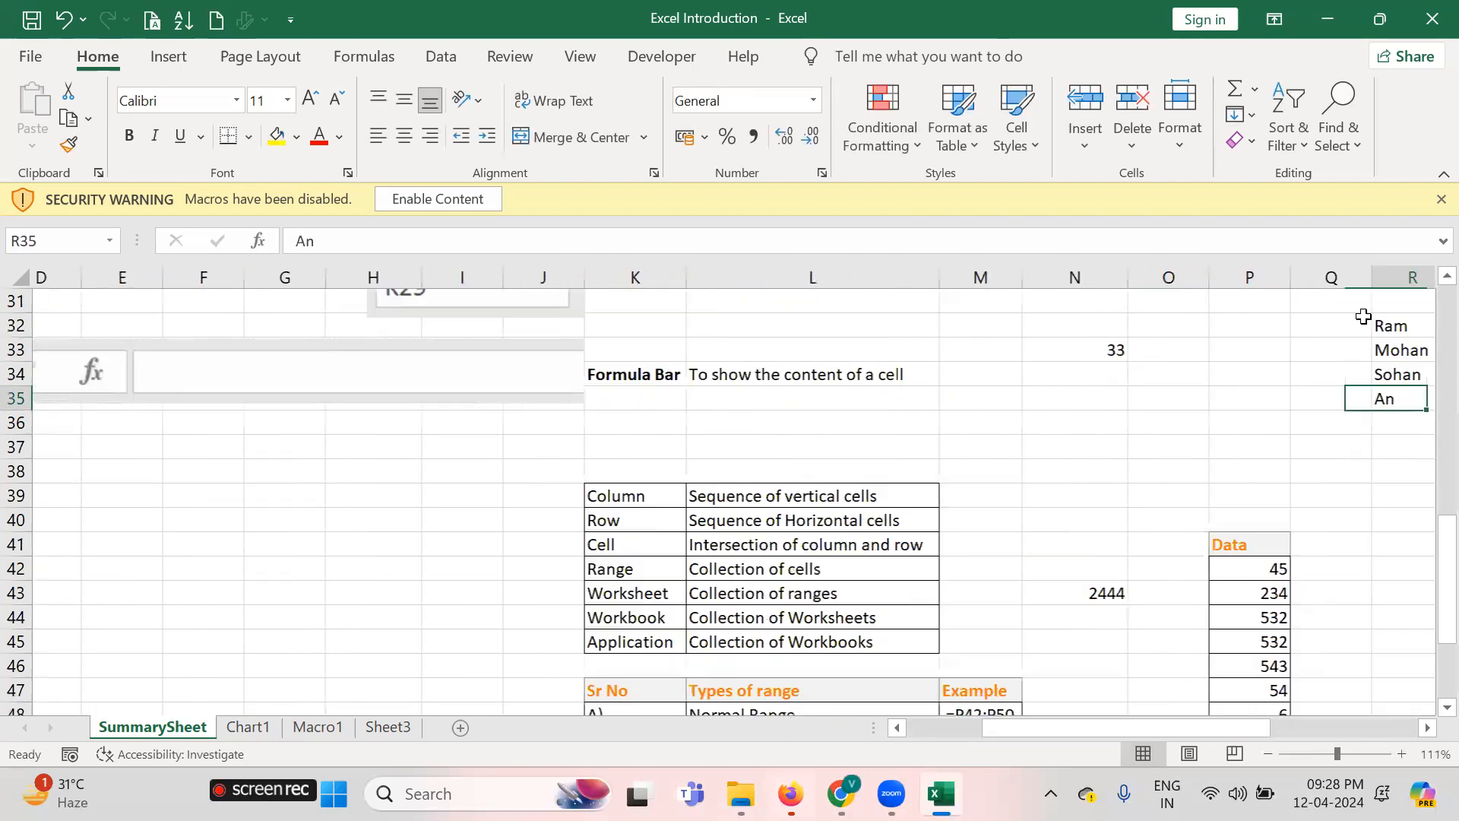
Enter two more sample first names down column R in R35 and R36
{"action": "type", "text": "Anil"}
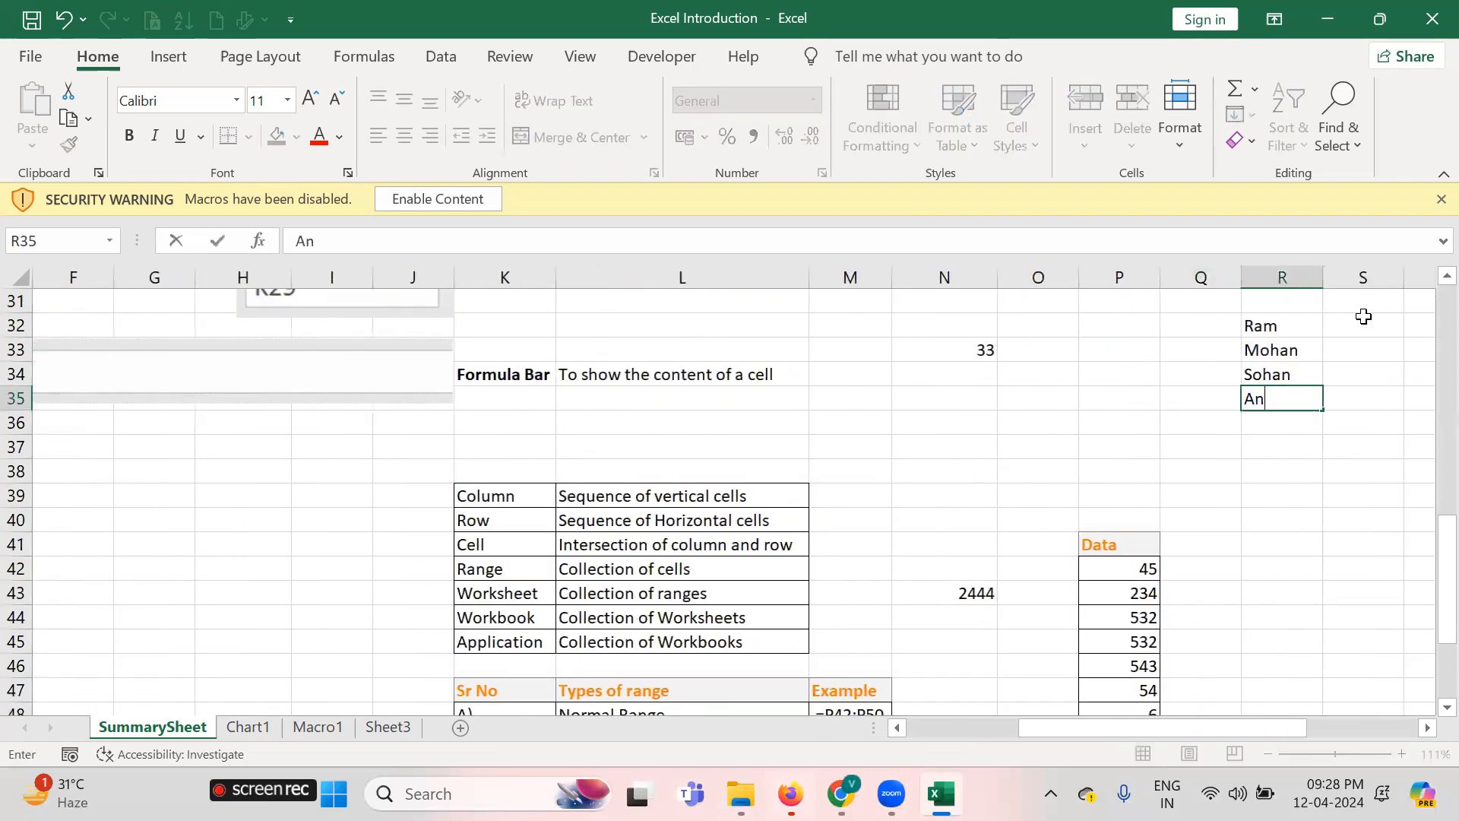
{"action": "key", "text": "Return"}
{"action": "type", "text": "Sunil"}
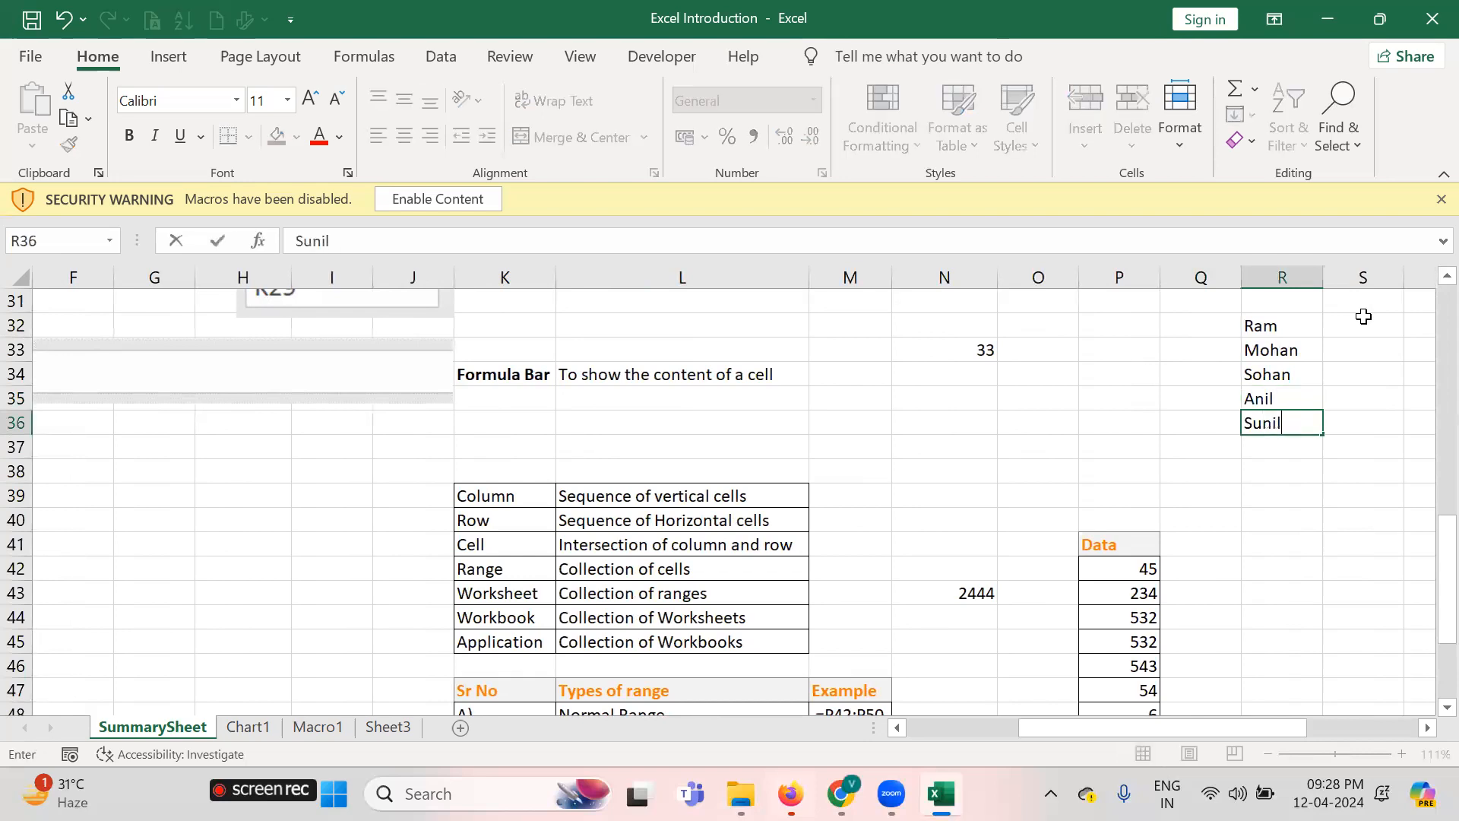
{"action": "key", "text": "Return"}
Select the vertical range R32:R36 holding the sample names to illustrate a column
{"action": "key", "text": "Up"}
{"action": "key", "text": "Up"}
{"action": "key", "text": "Up"}
{"action": "key", "text": "Up"}
{"action": "key", "text": "Up"}
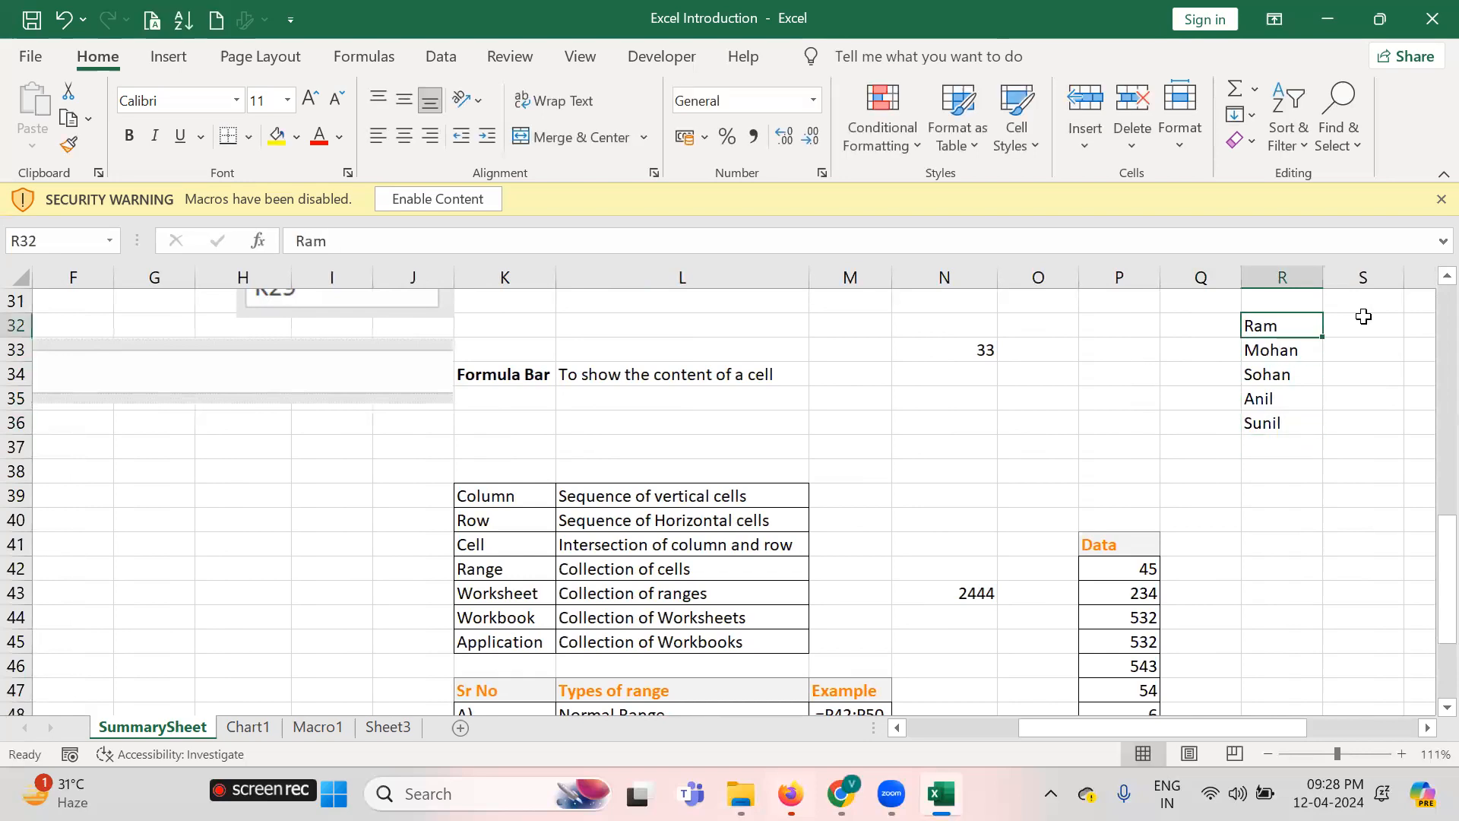
{"action": "key", "text": "shift+Down"}
{"action": "key", "text": "shift+Down"}
{"action": "key", "text": "shift+Down"}
{"action": "key", "text": "shift+Down"}
{"action": "key", "text": "Down"}
{"action": "key", "text": "Down"}
{"action": "key", "text": "Up"}
{"action": "key", "text": "Up"}
{"action": "key", "text": "shift+Down"}
{"action": "key", "text": "shift+Down"}
{"action": "key", "text": "shift+Down"}
{"action": "key", "text": "shift+Down"}
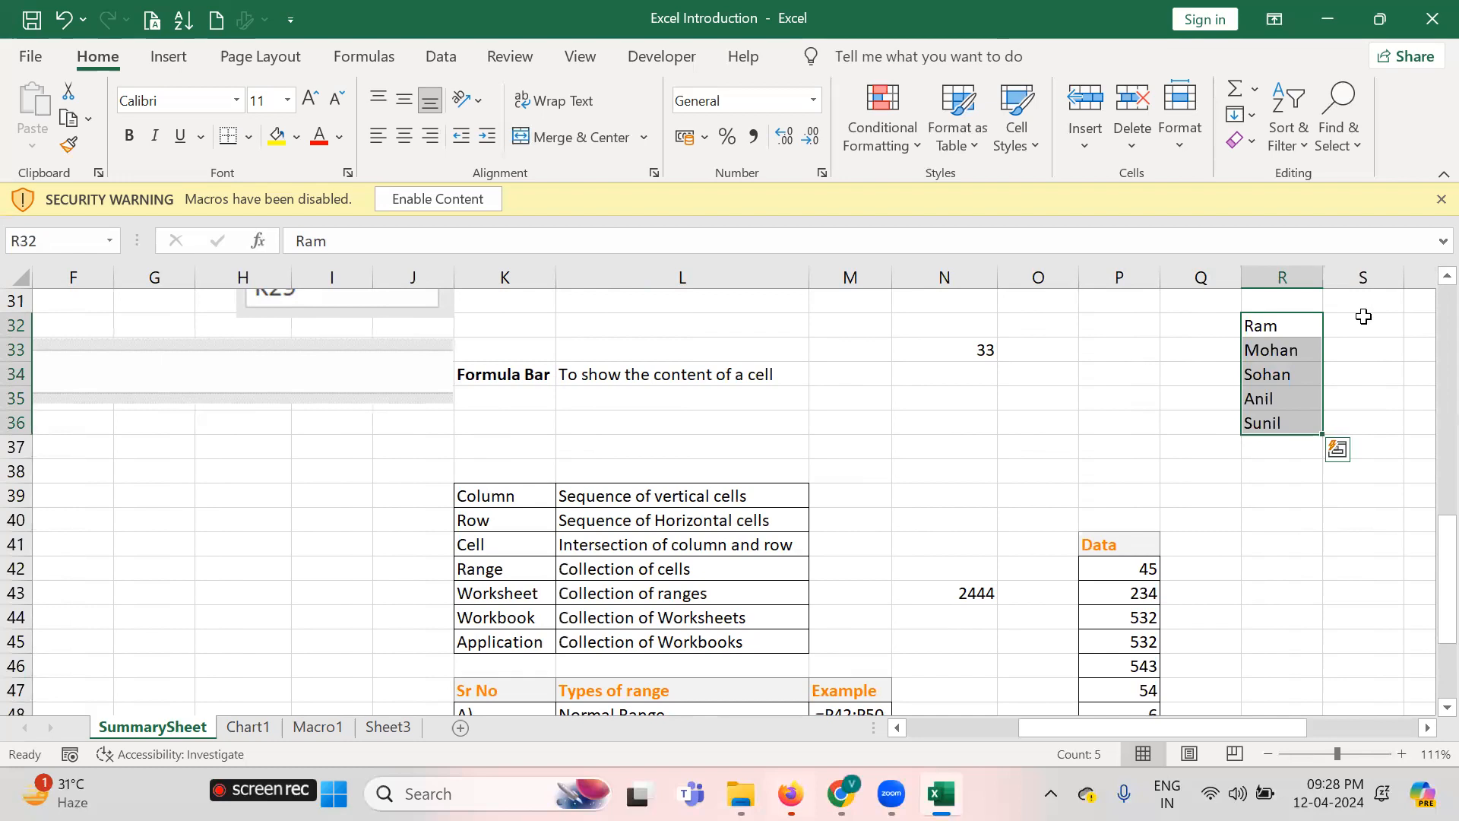
Step down the blank cells S32 to S38 to show the vertical direction of a column
{"action": "left_click", "coordinate": [1364, 328]}
{"action": "key", "text": "Down"}
{"action": "key", "text": "Down"}
{"action": "key", "text": "Down"}
{"action": "key", "text": "Down"}
{"action": "key", "text": "Down"}
{"action": "key", "text": "Down"}
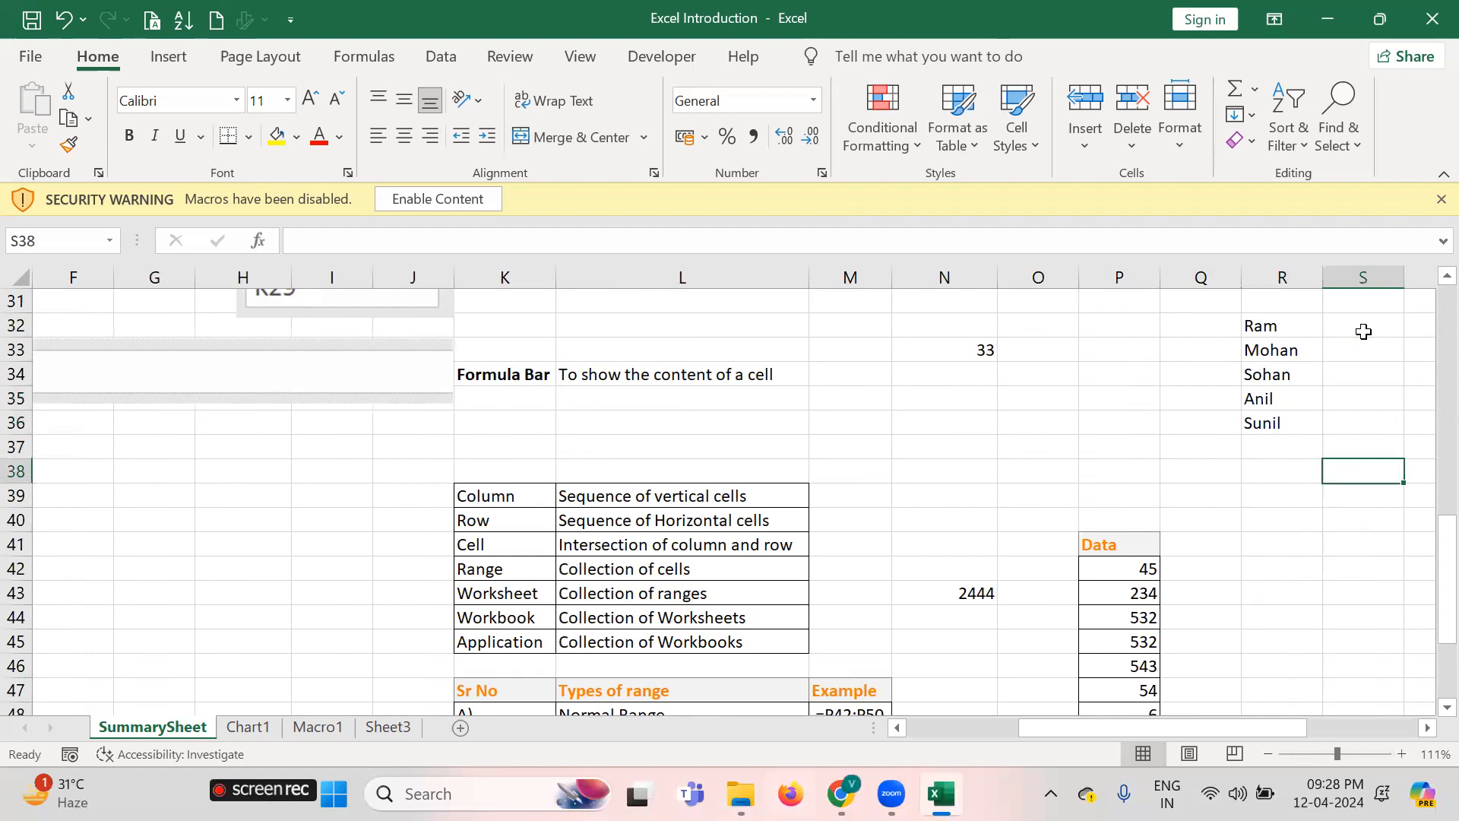
Delete the sample first names from the range R32:R36
{"action": "key", "text": "Up"}
{"action": "key", "text": "Up"}
{"action": "key", "text": "Up"}
{"action": "key", "text": "Up"}
{"action": "key", "text": "Up"}
{"action": "key", "text": "Up"}
{"action": "key", "text": "Left"}
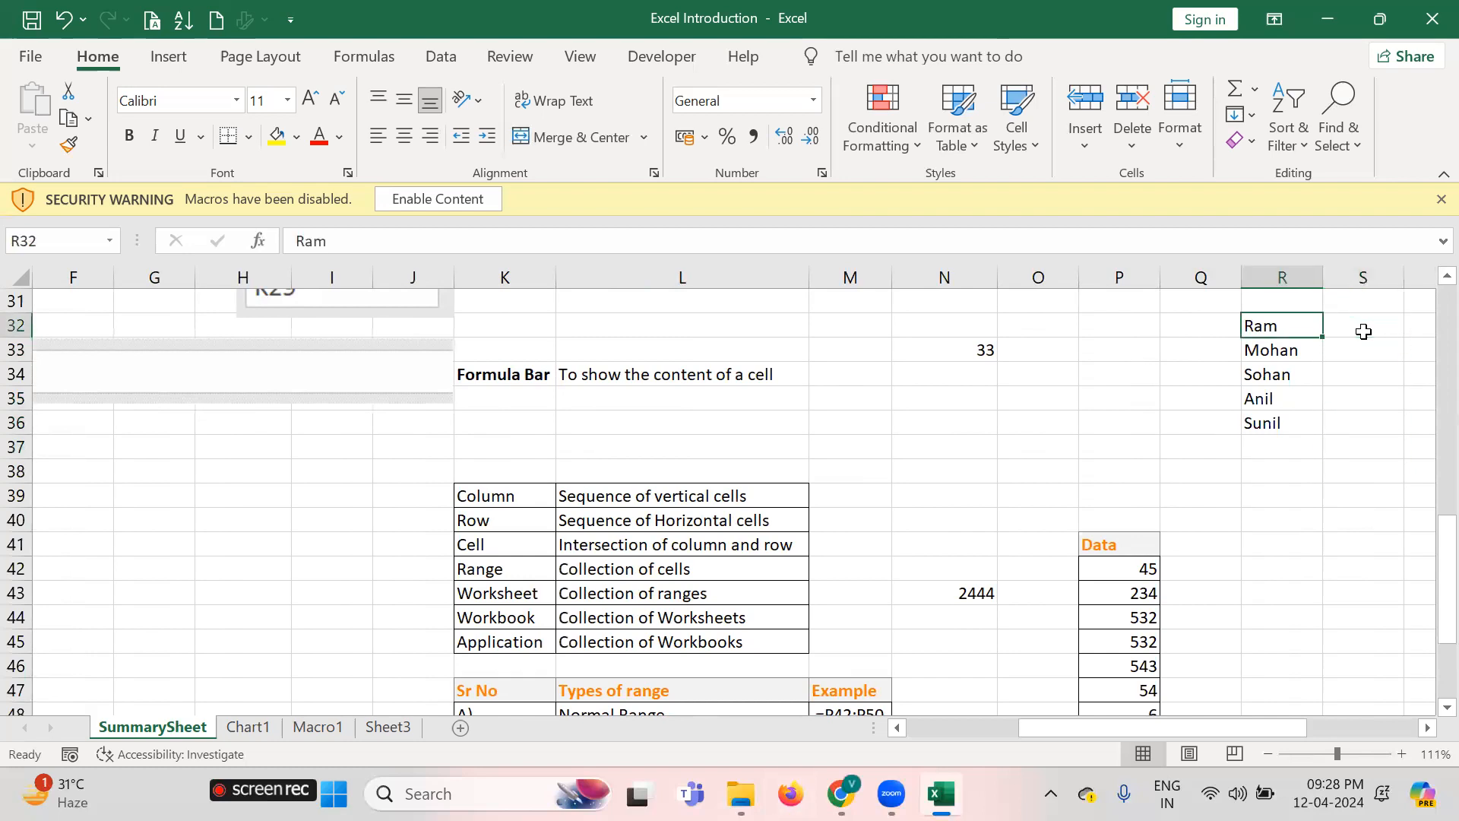
{"action": "key", "text": "shift+Down"}
{"action": "key", "text": "shift+Down"}
{"action": "key", "text": "shift+Down"}
{"action": "key", "text": "shift+Down"}
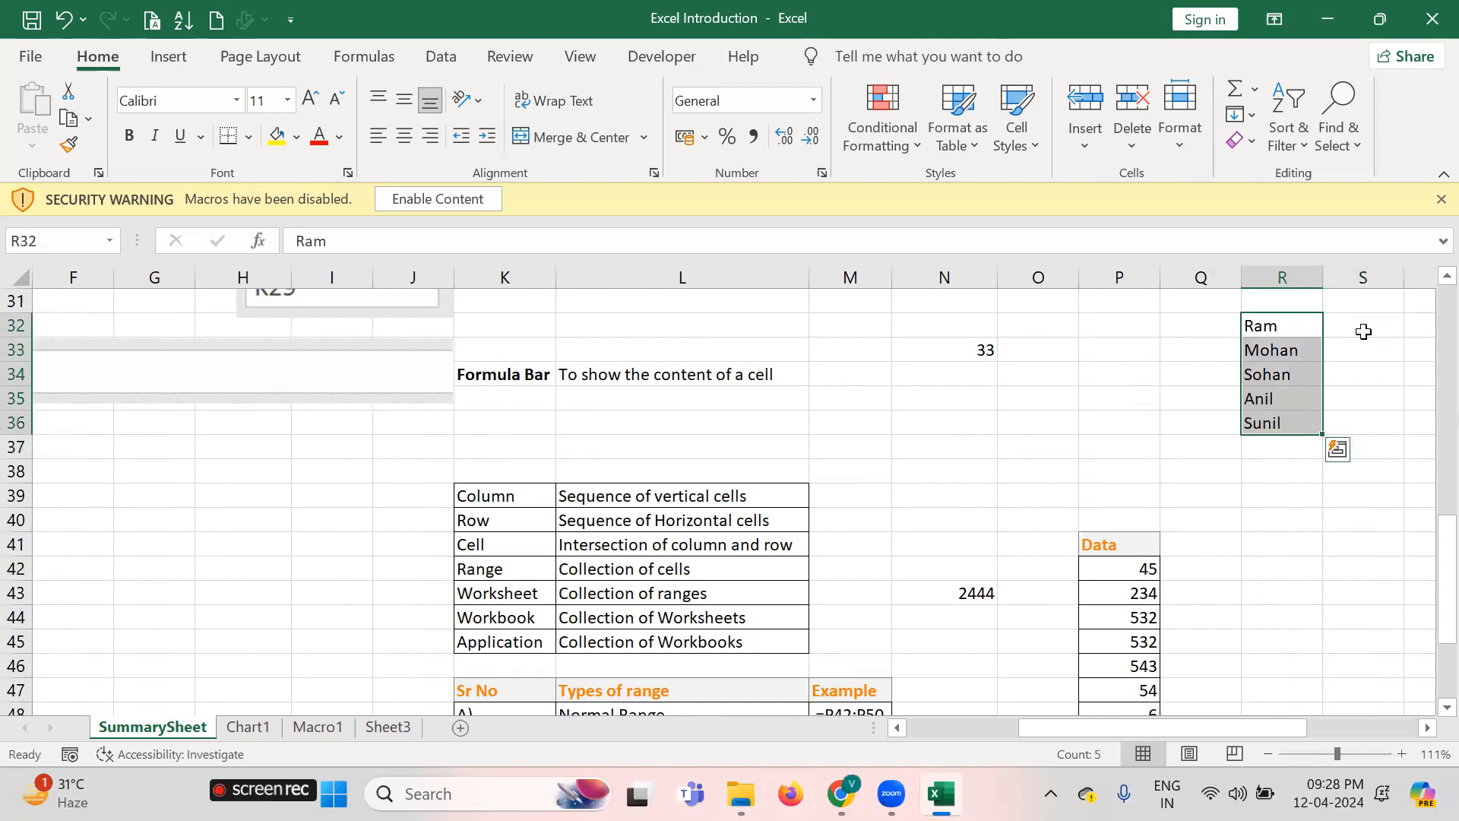
{"action": "key", "text": "Delete"}
Enter four sample first names across row 34 in Q34:T34
{"action": "key", "text": "Left"}
{"action": "key", "text": "Down"}
{"action": "key", "text": "Down"}
{"action": "type", "text": "Ram"}
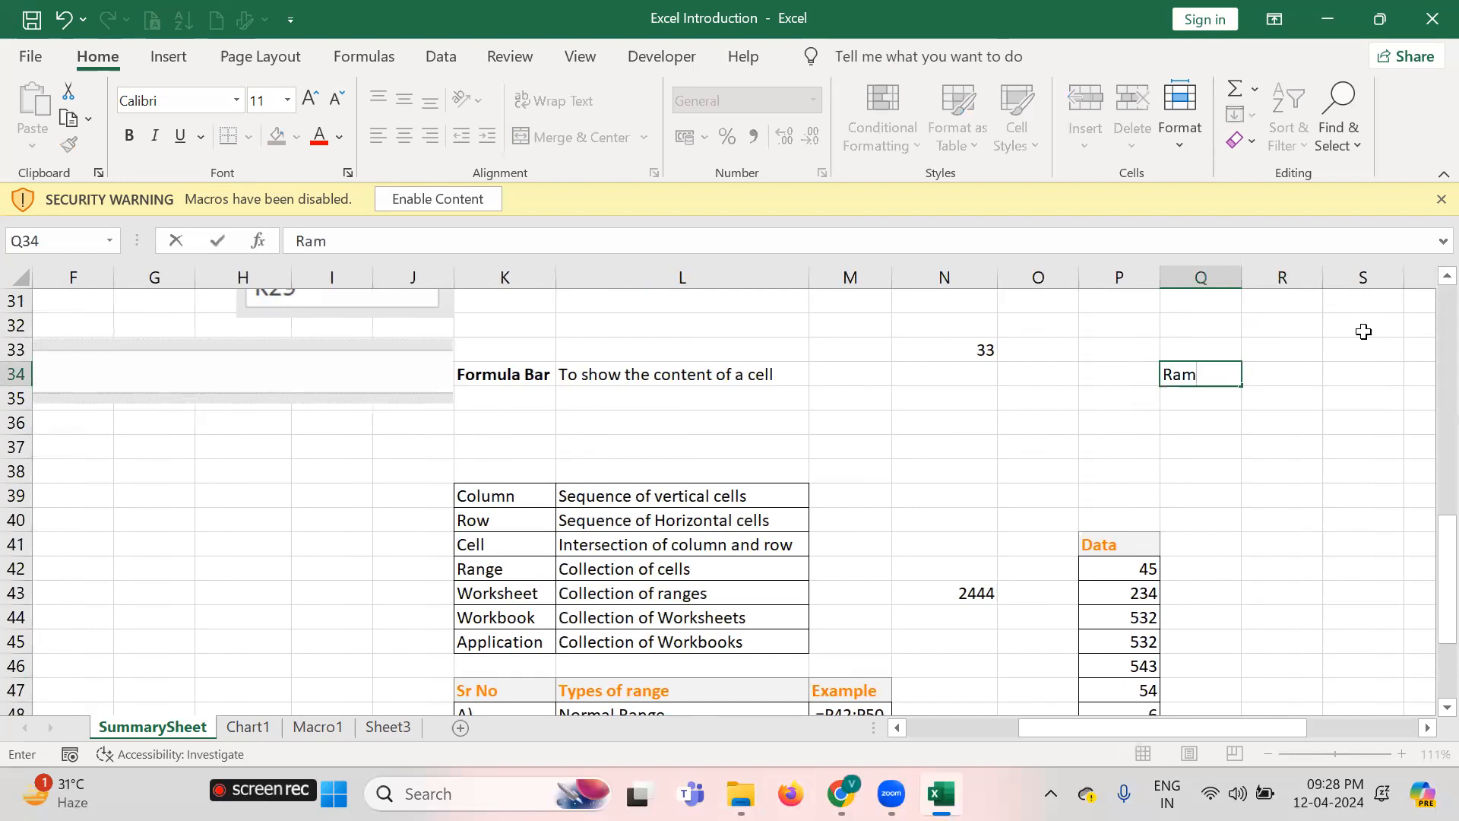
{"action": "key", "text": "Tab"}
{"action": "type", "text": "Mohan"}
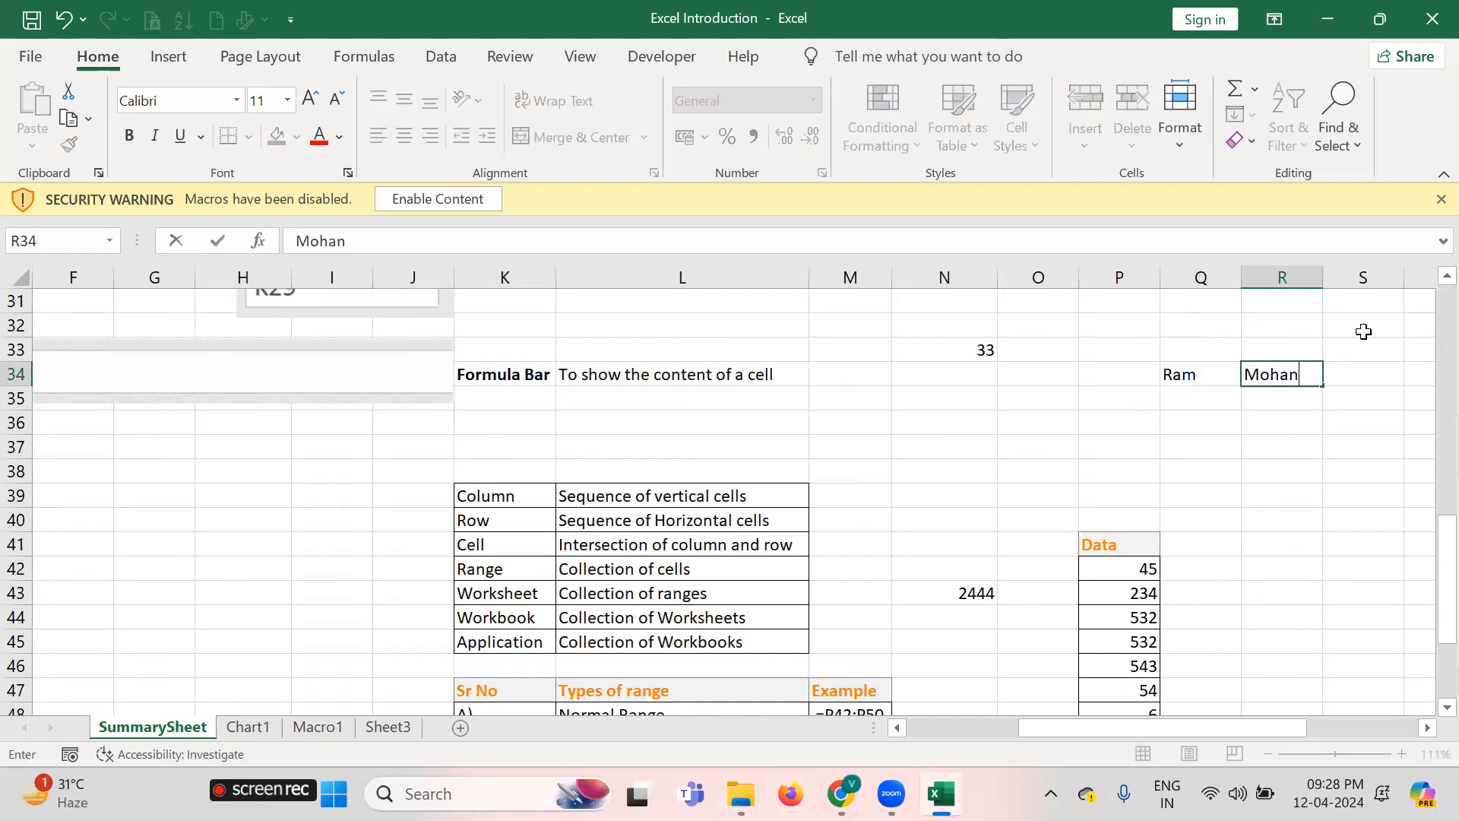
{"action": "key", "text": "Tab"}
{"action": "type", "text": "Soh"}
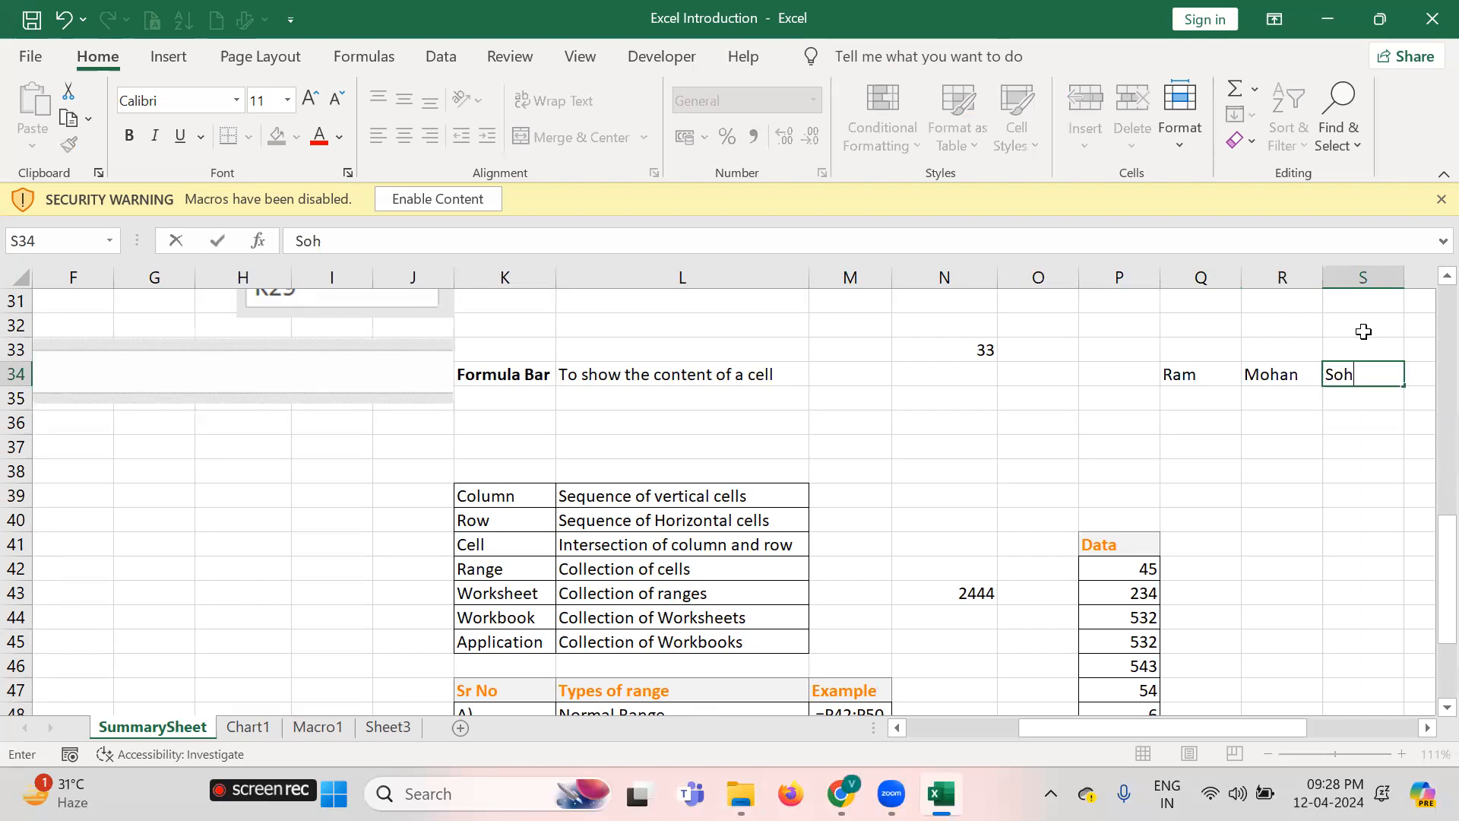
{"action": "type", "text": "an"}
{"action": "key", "text": "Tab"}
{"action": "type", "text": "Anil"}
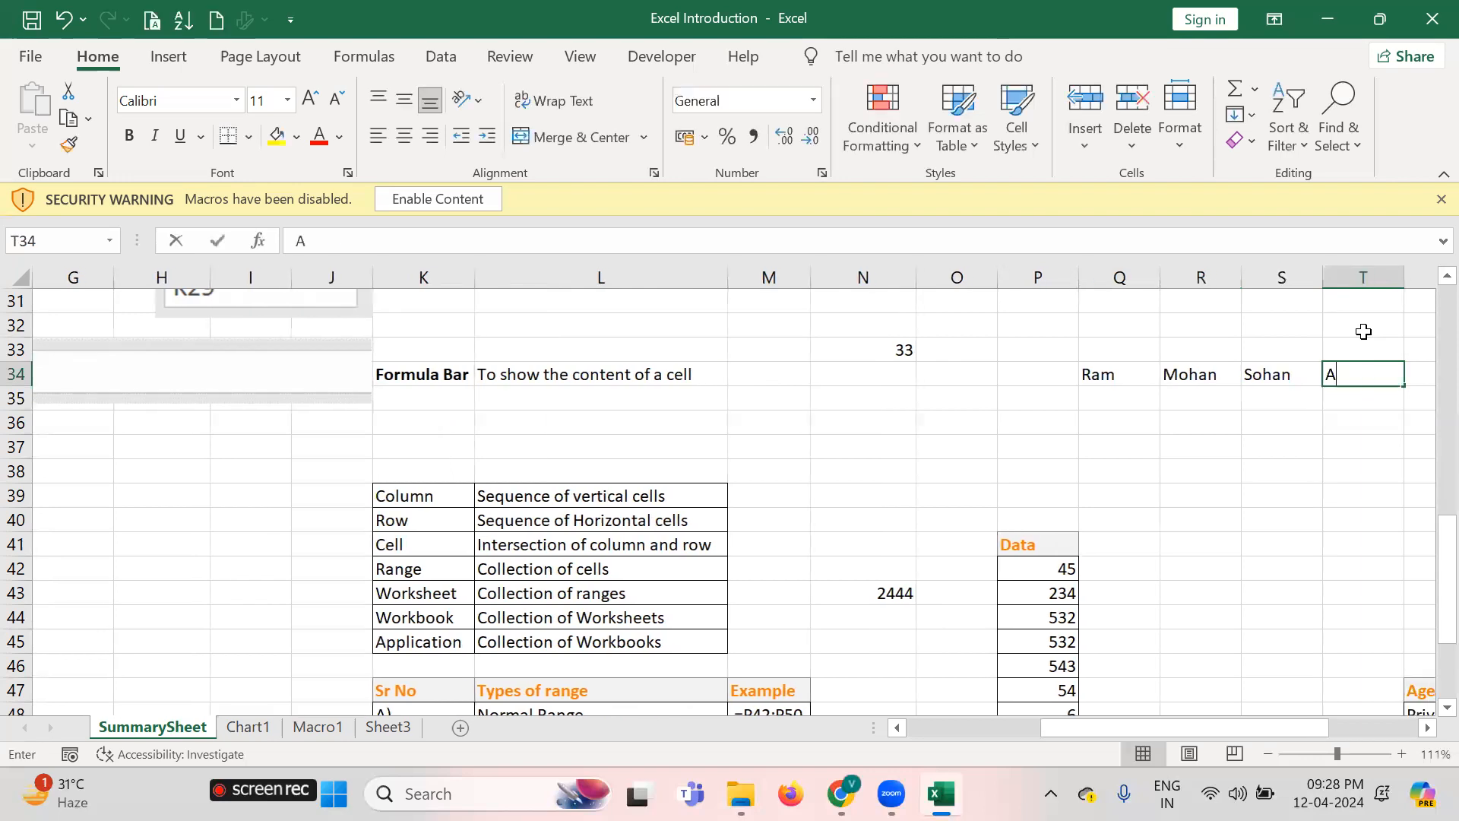
{"action": "key", "text": "Tab"}
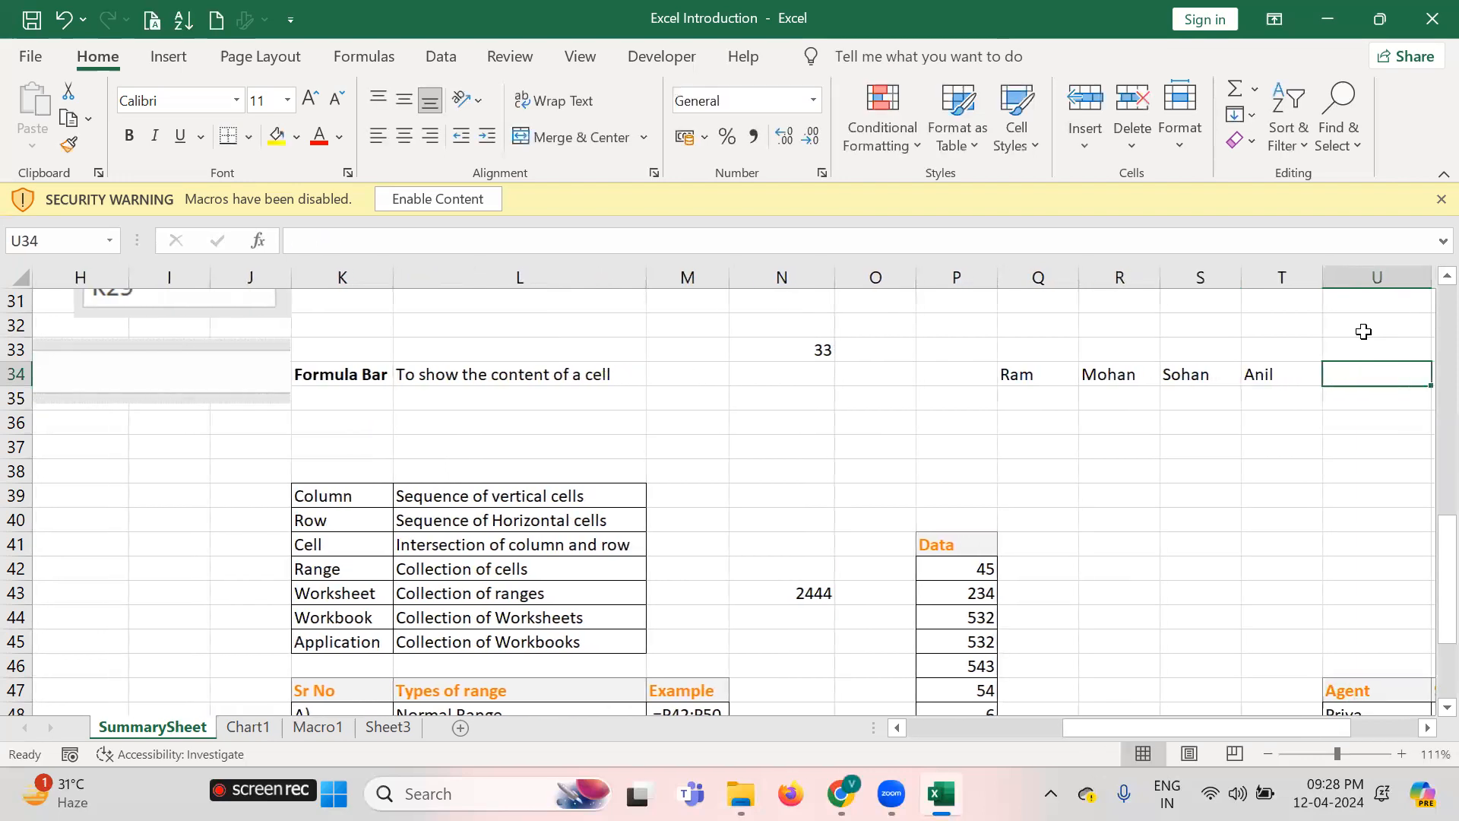
Select the horizontal range Q34:T34 holding the sample names to illustrate a row
{"action": "key", "text": "Left"}
{"action": "key", "text": "Left"}
{"action": "key", "text": "Left"}
{"action": "key", "text": "Left"}
{"action": "key", "text": "shift+Right"}
{"action": "key", "text": "shift+Right"}
{"action": "key", "text": "shift+Right"}
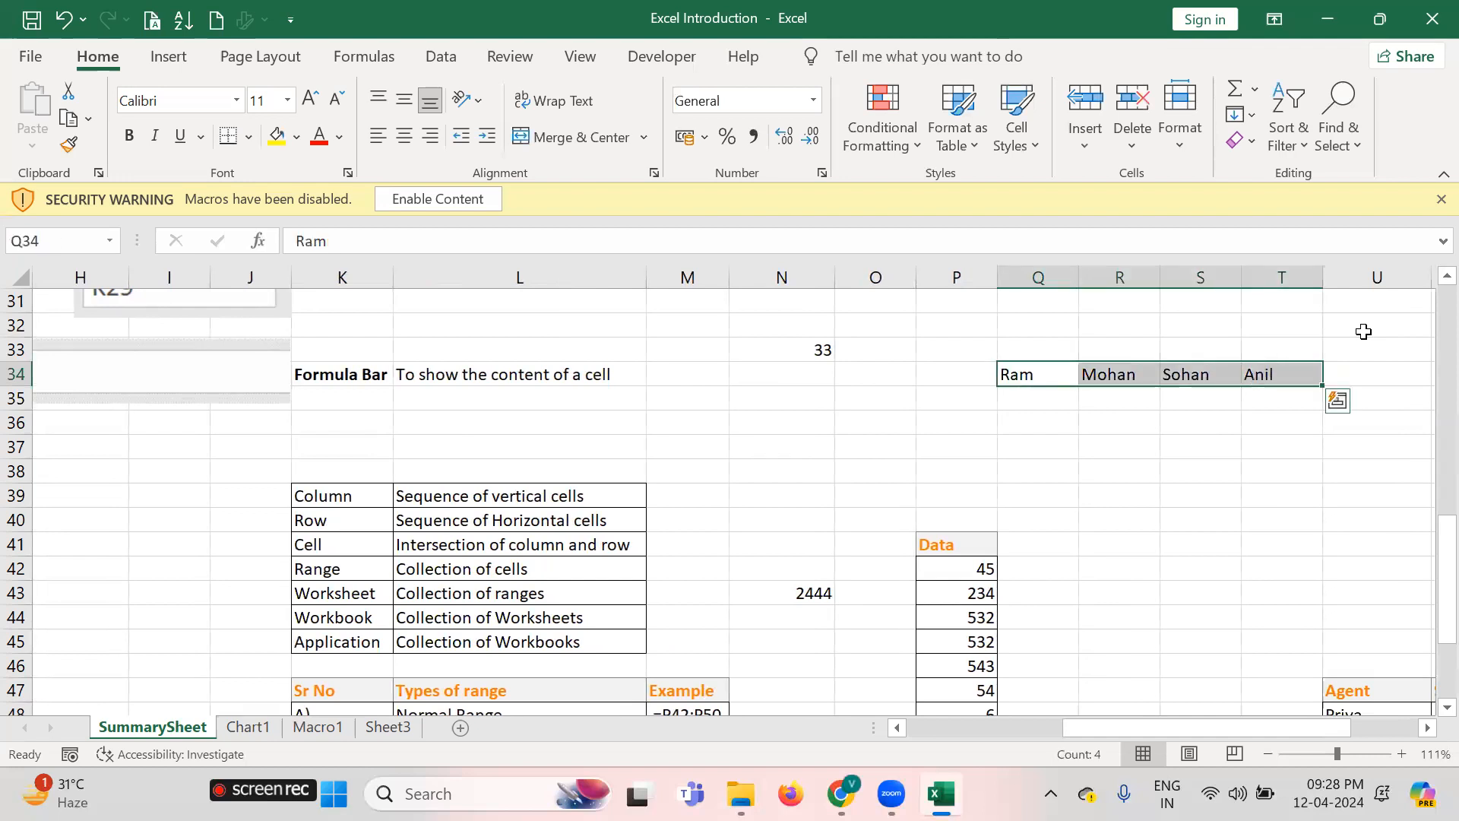
{"action": "key", "text": "shift+Left"}
{"action": "key", "text": "shift+Left"}
{"action": "key", "text": "shift+Left"}
{"action": "key", "text": "shift+Right"}
{"action": "key", "text": "shift+Right"}
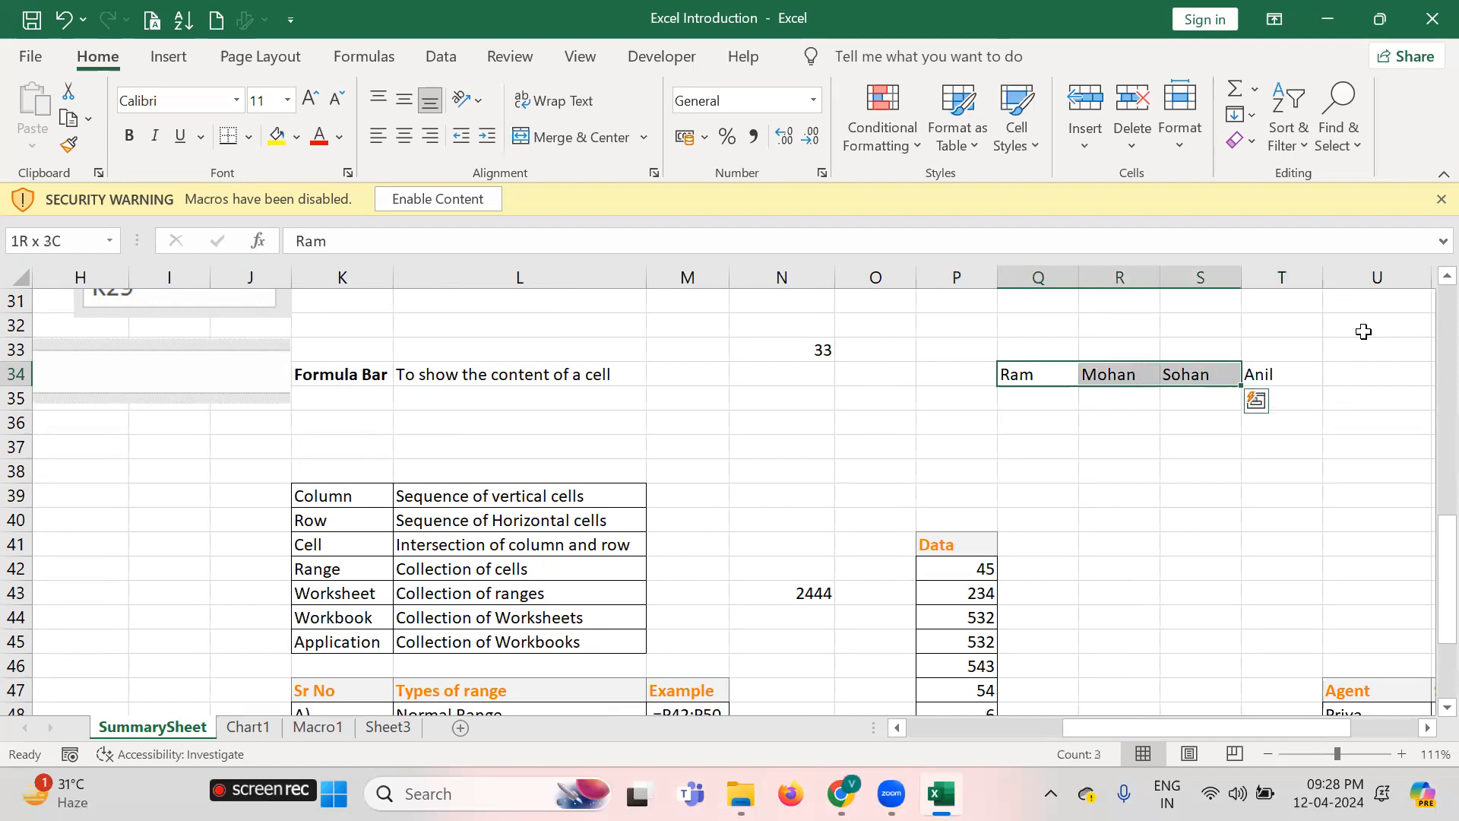
{"action": "key", "text": "shift+Right"}
Step back and forth through the individual cells Q34 to T34 to show the horizontal direction of a row
{"action": "key", "text": "Right"}
{"action": "key", "text": "Right"}
{"action": "key", "text": "Right"}
{"action": "key", "text": "Left"}
{"action": "key", "text": "Left"}
{"action": "key", "text": "Left"}
{"action": "key", "text": "Right"}
{"action": "key", "text": "Right"}
{"action": "key", "text": "Right"}
{"action": "key", "text": "Left"}
{"action": "key", "text": "Right"}
{"action": "key", "text": "Left"}
{"action": "key", "text": "Left"}
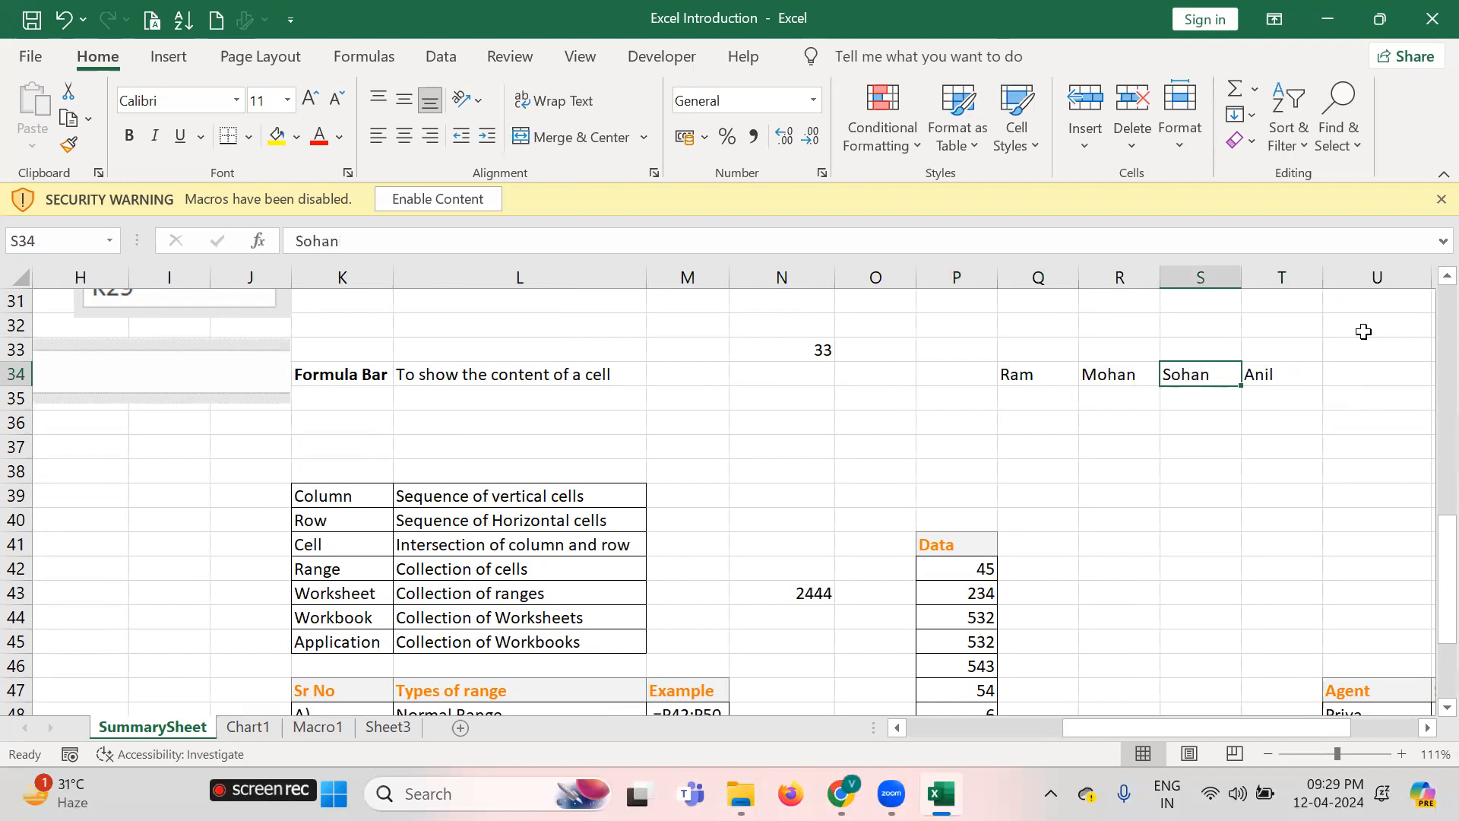
{"action": "key", "text": "Right"}
{"action": "key", "text": "Right"}
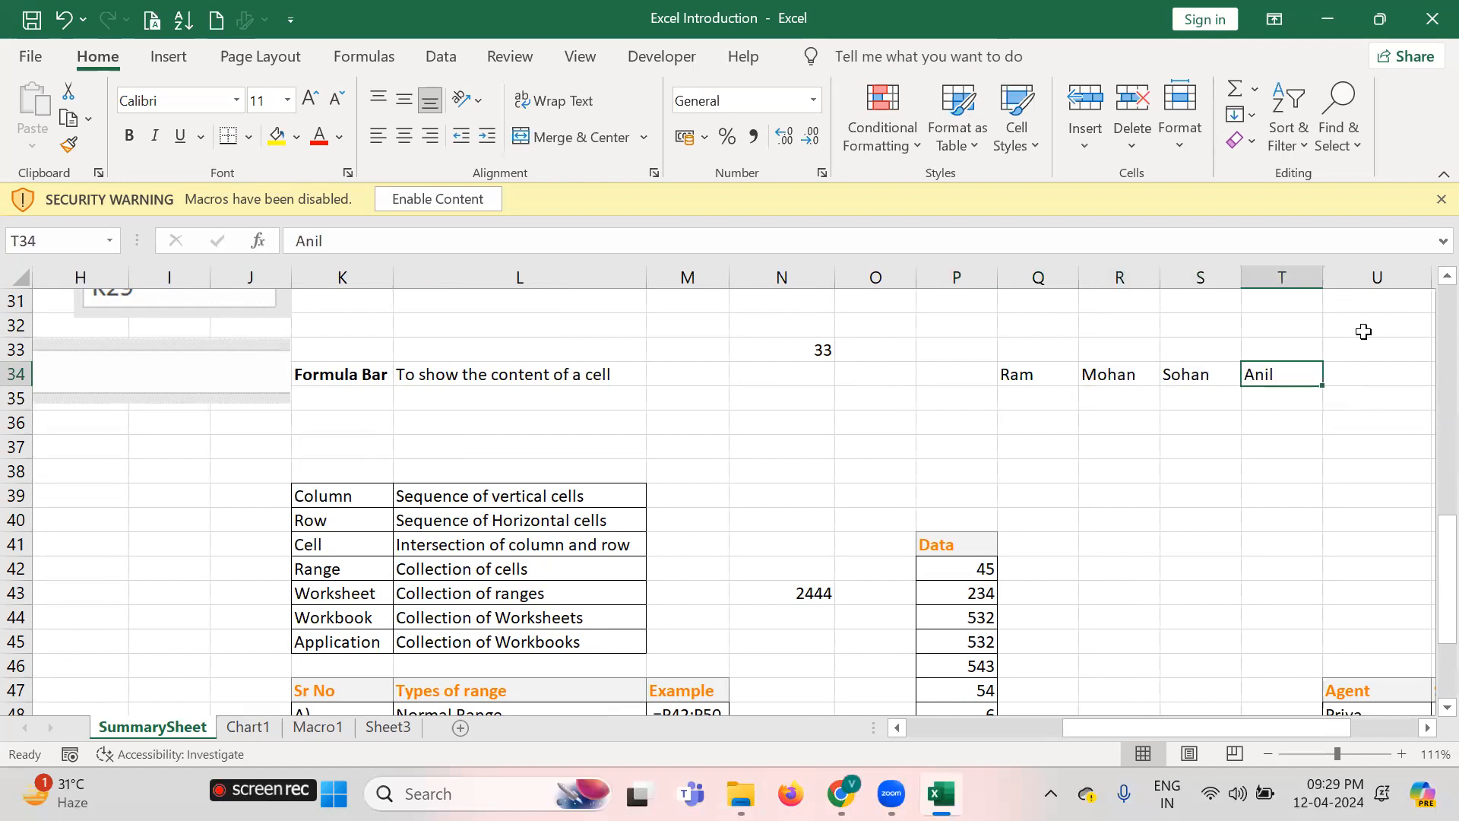
Select the vertical range T32:T36 to contrast a column with the row of names
{"action": "key", "text": "Up"}
{"action": "key", "text": "Up"}
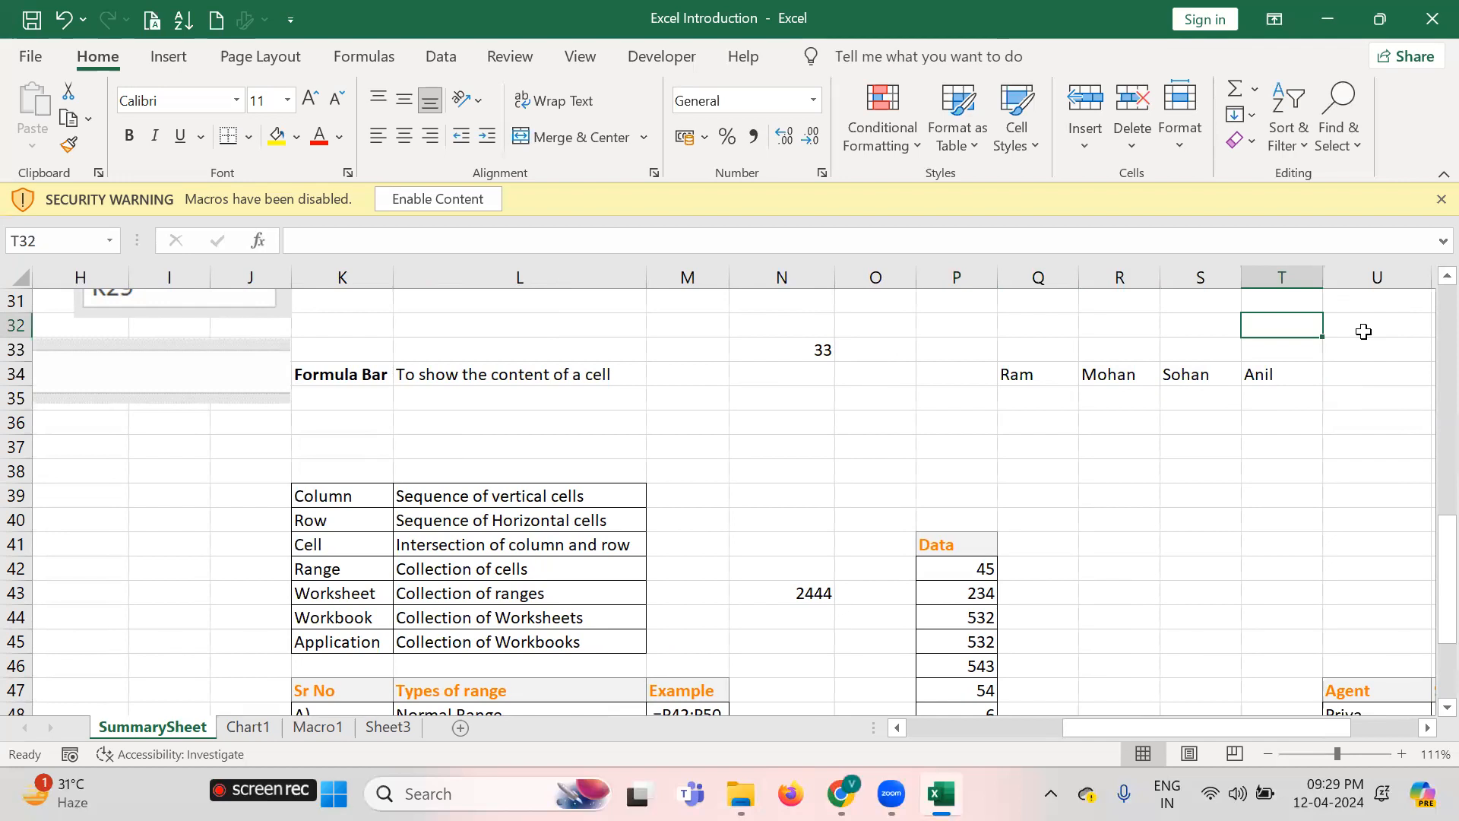
{"action": "key", "text": "shift+Down"}
{"action": "key", "text": "shift+Down"}
{"action": "key", "text": "shift+Down"}
{"action": "key", "text": "shift+Down"}
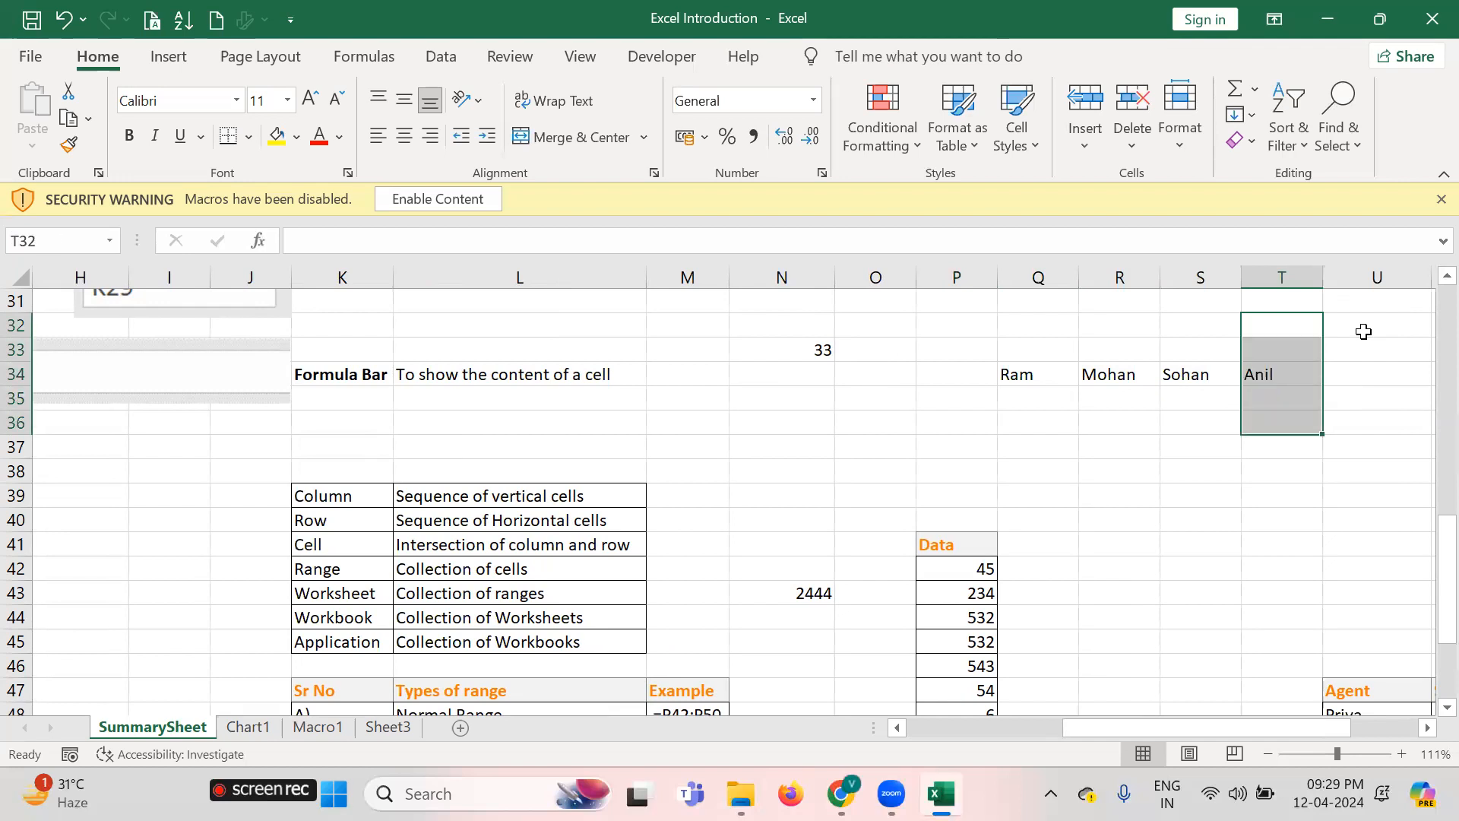
Delete the four sample first names from the range Q34:T34
{"action": "key", "text": "Down"}
{"action": "key", "text": "Left"}
{"action": "key", "text": "Down"}
{"action": "key", "text": "Left"}
{"action": "key", "text": "Left"}
{"action": "key", "text": "shift+Right"}
{"action": "key", "text": "shift+Right"}
{"action": "key", "text": "shift+Right"}
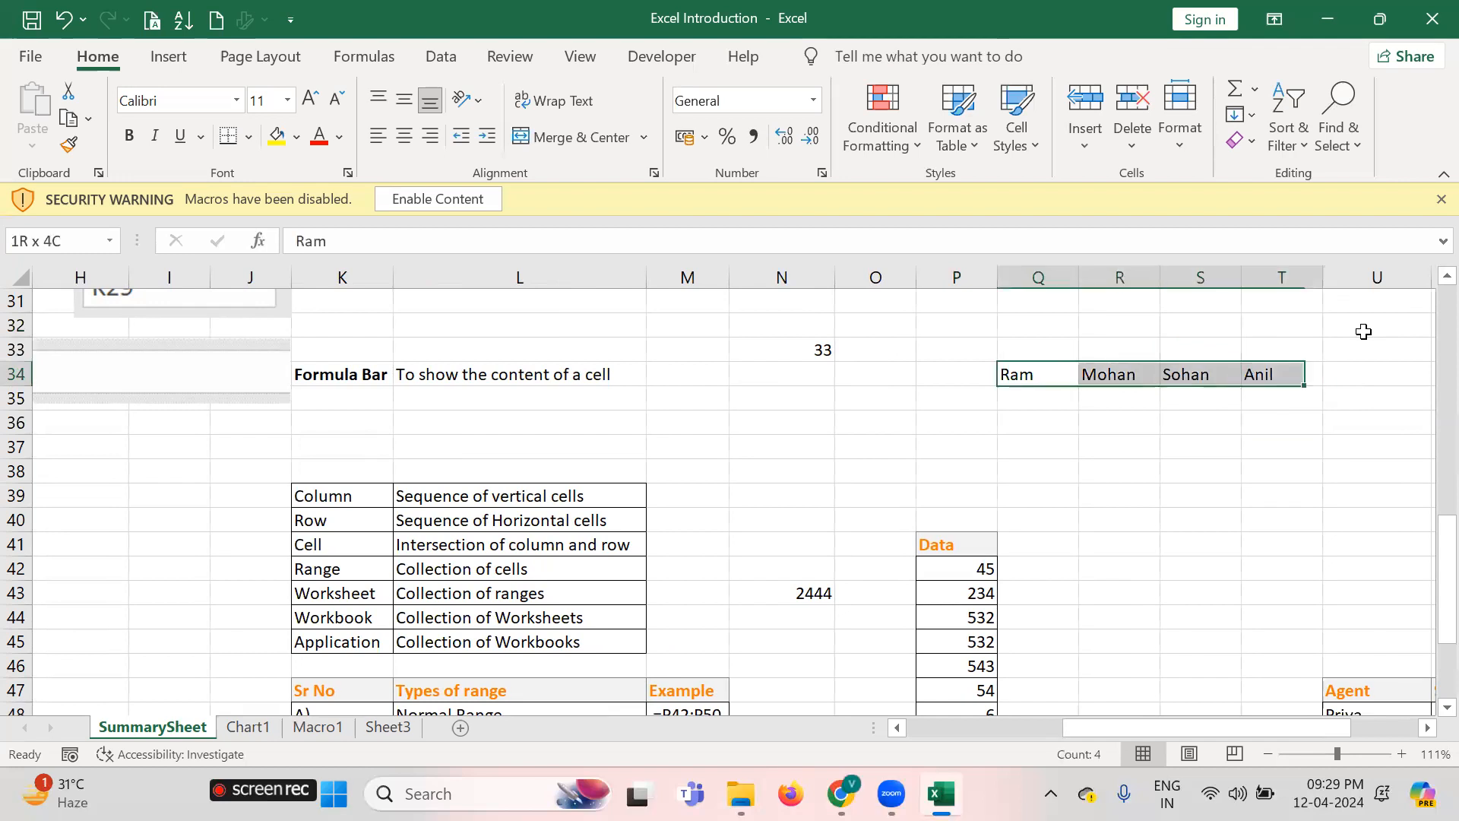
{"action": "key", "text": "Delete"}
Select the Cell term and its definition in K41:L41 of the definitions table
{"action": "key", "text": "Down"}
{"action": "key", "text": "Down"}
{"action": "key", "text": "Down"}
{"action": "key", "text": "Down"}
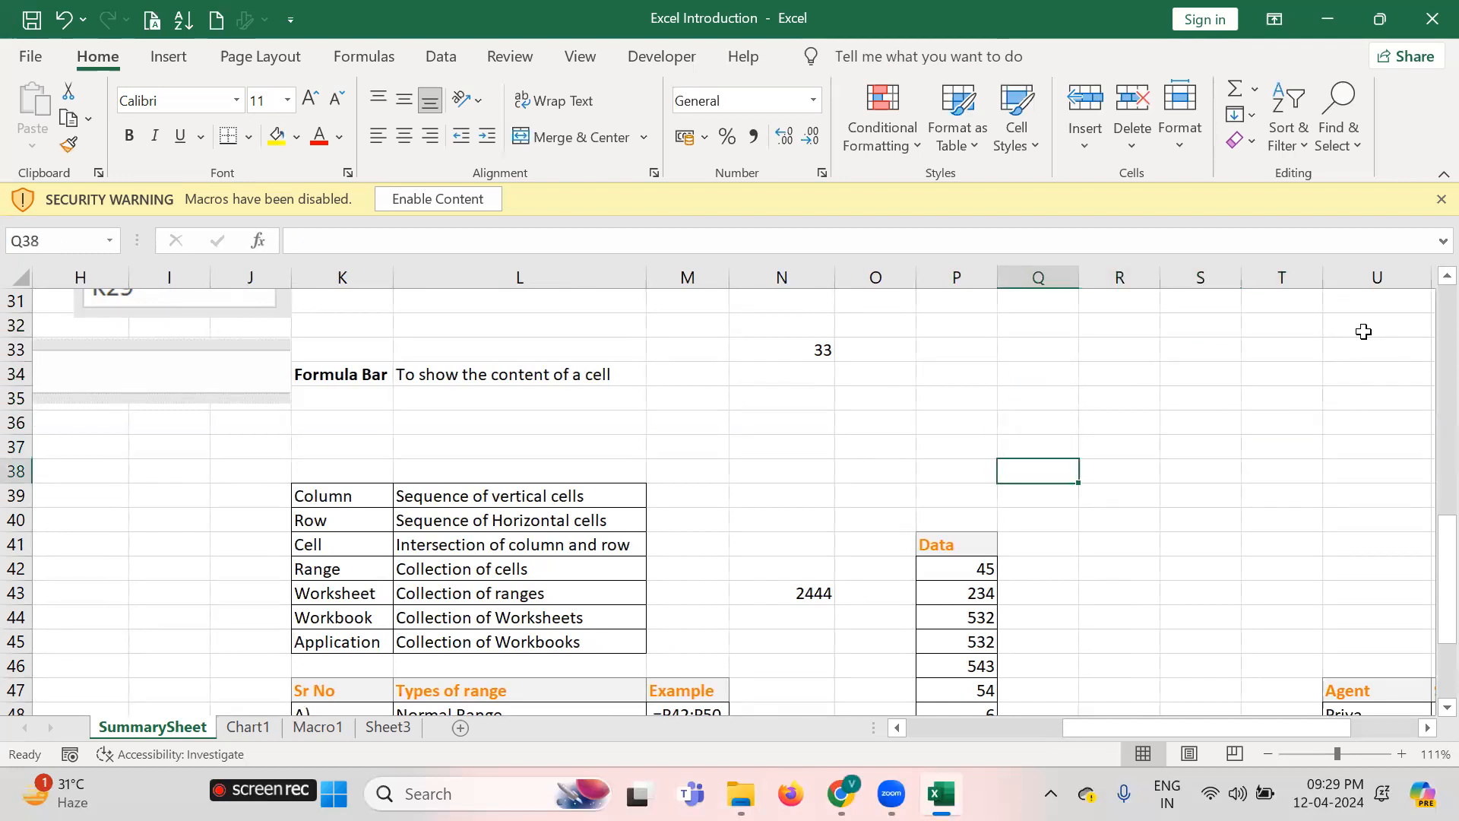
{"action": "key", "text": "Left"}
{"action": "key", "text": "Left"}
{"action": "key", "text": "Left"}
{"action": "key", "text": "Left"}
{"action": "key", "text": "Left"}
{"action": "key", "text": "Left"}
{"action": "key", "text": "Down"}
{"action": "key", "text": "Down"}
{"action": "key", "text": "Down"}
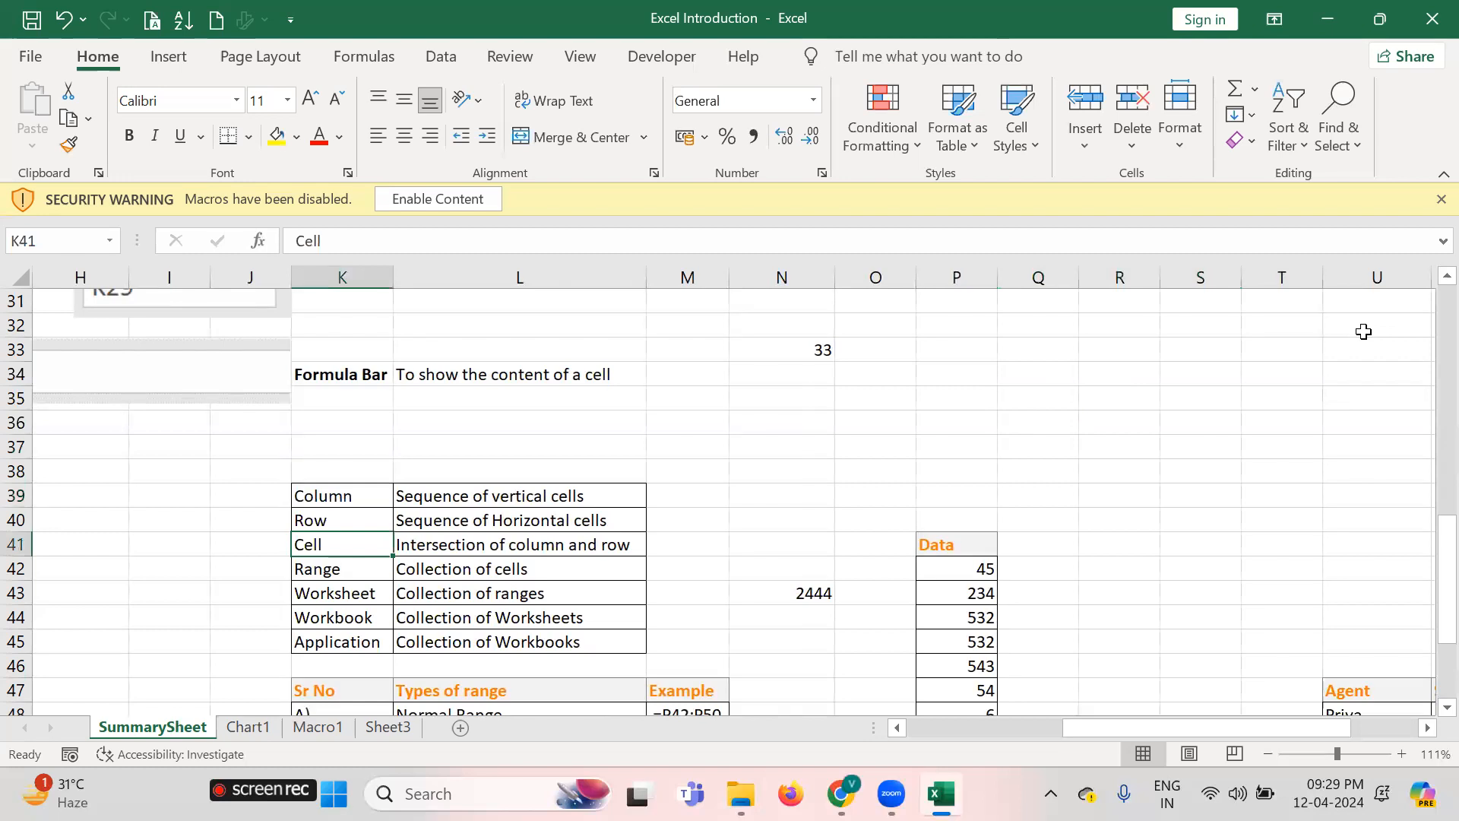
{"action": "key", "text": "shift+Right"}
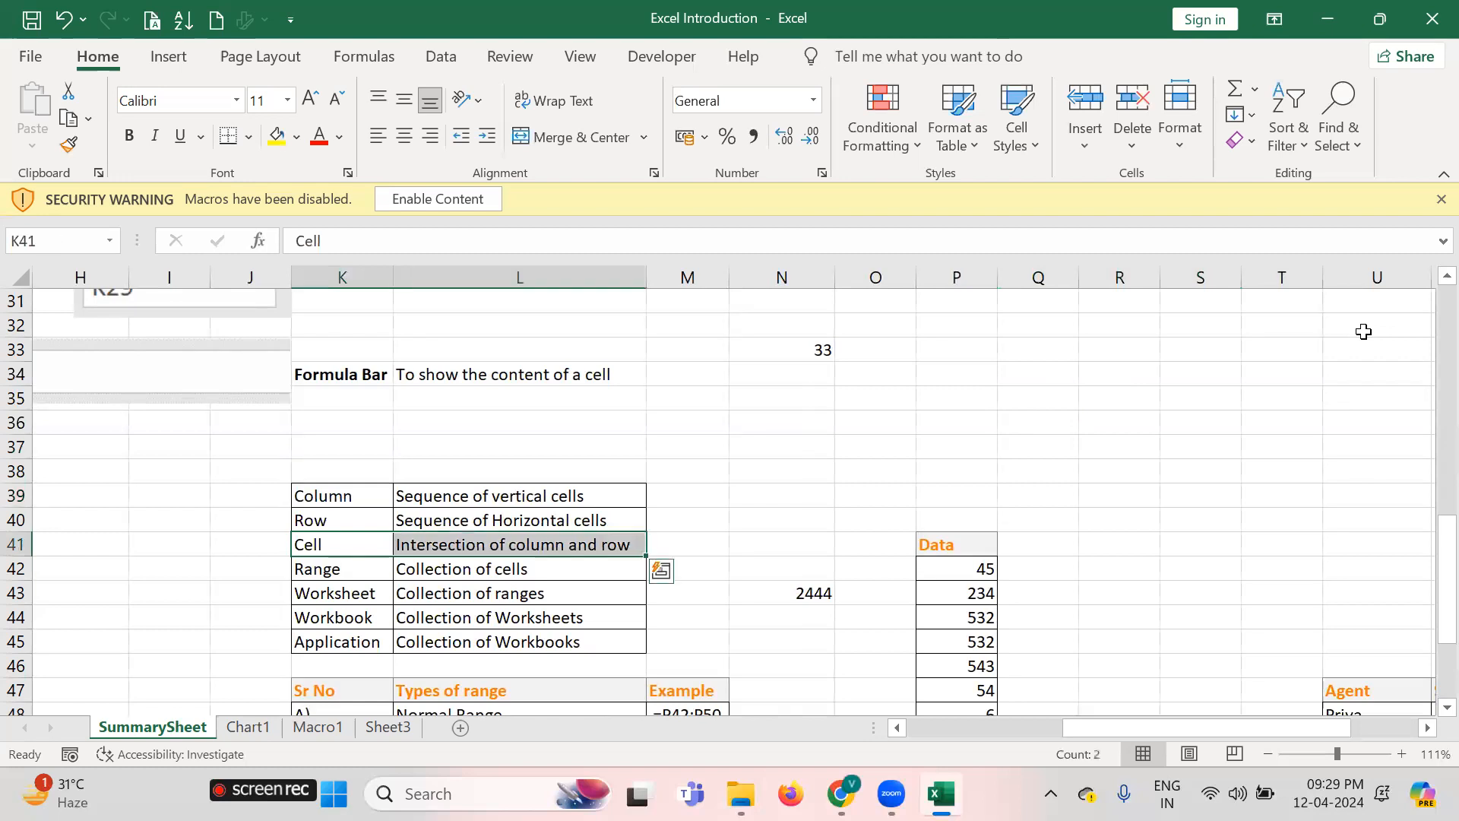
Move along row 41 to S41 and return to the blank cell R41 to illustrate single cells
{"action": "key", "text": "Right"}
{"action": "key", "text": "Right"}
{"action": "key", "text": "Right"}
{"action": "key", "text": "Right"}
{"action": "key", "text": "Right"}
{"action": "key", "text": "Right"}
{"action": "key", "text": "Right"}
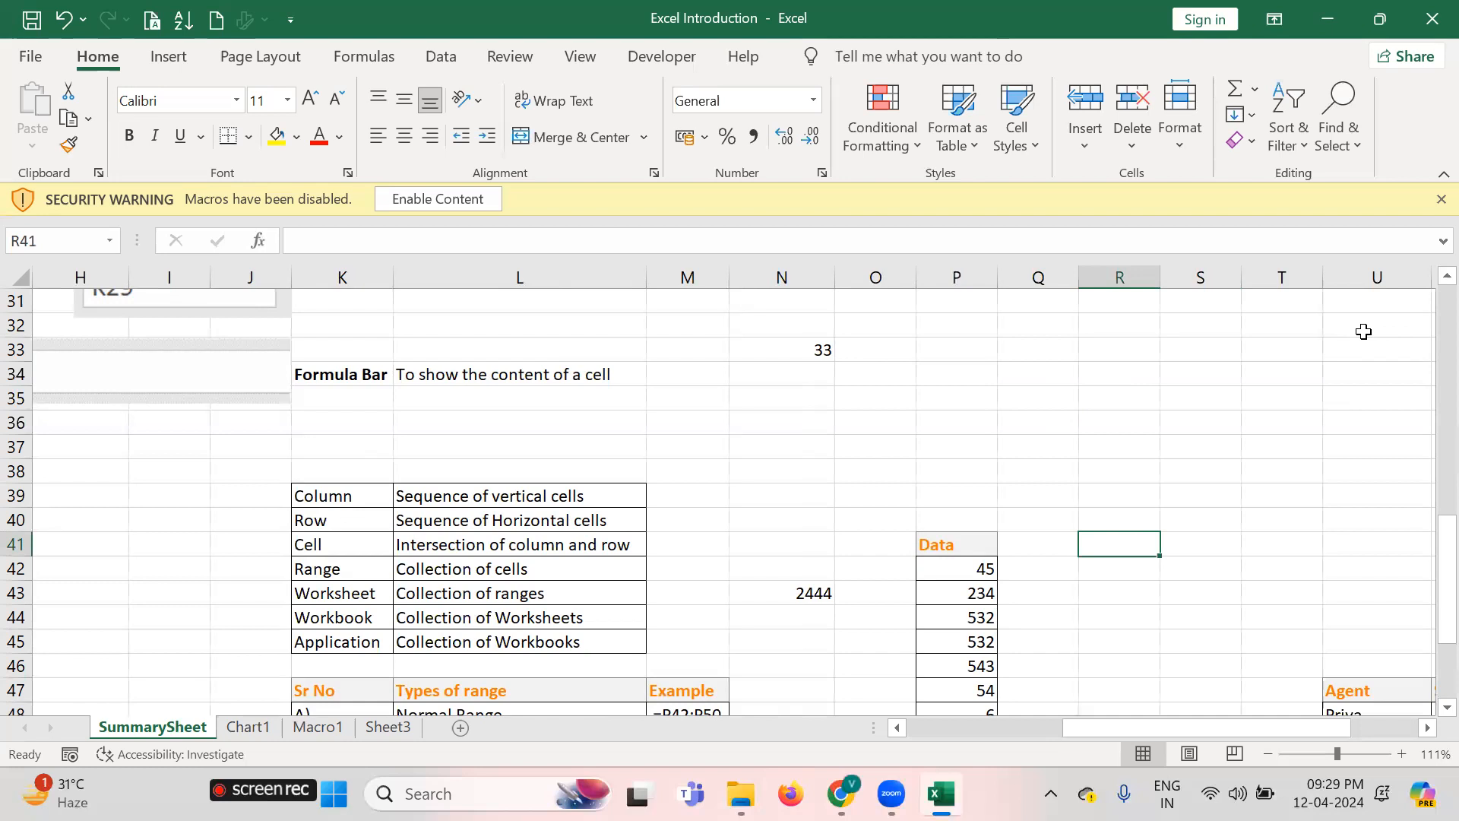
{"action": "key", "text": "Right"}
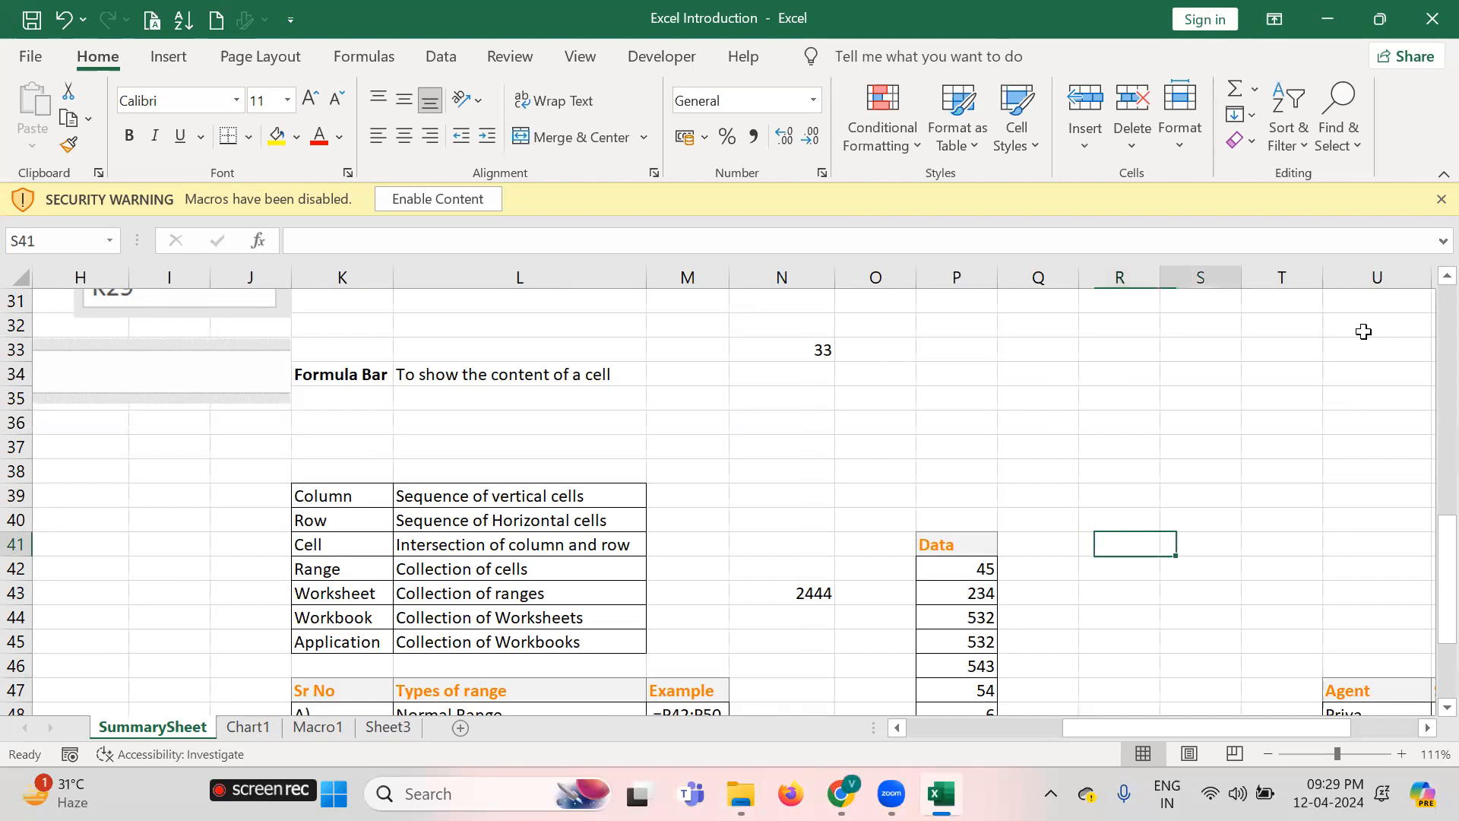
{"action": "key", "text": "Left"}
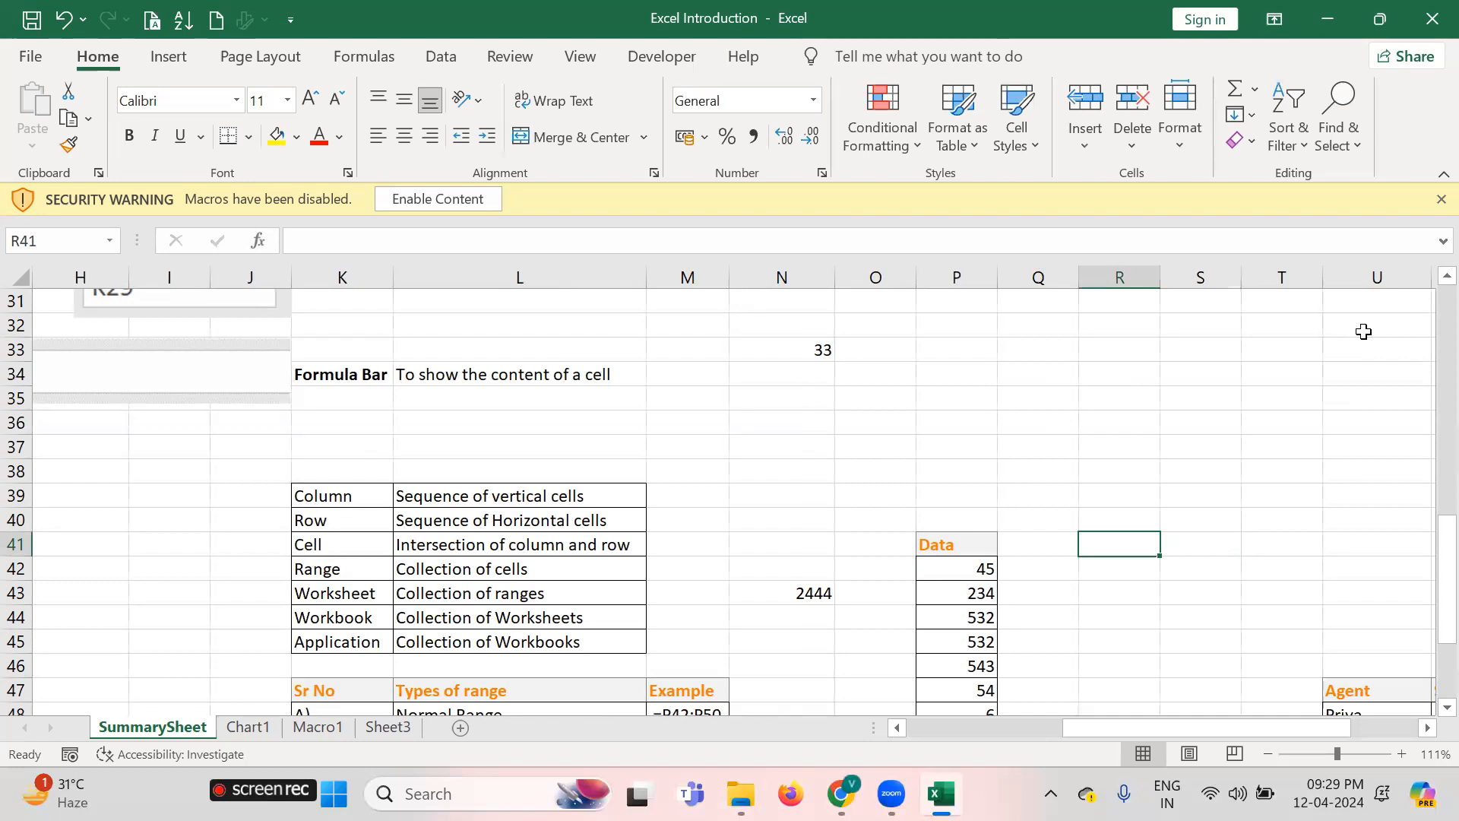
Step through the blank cells around S35 to S37 and move across row 37 to O37
{"action": "left_click", "coordinate": [1198, 419]}
{"action": "key", "text": "Up"}
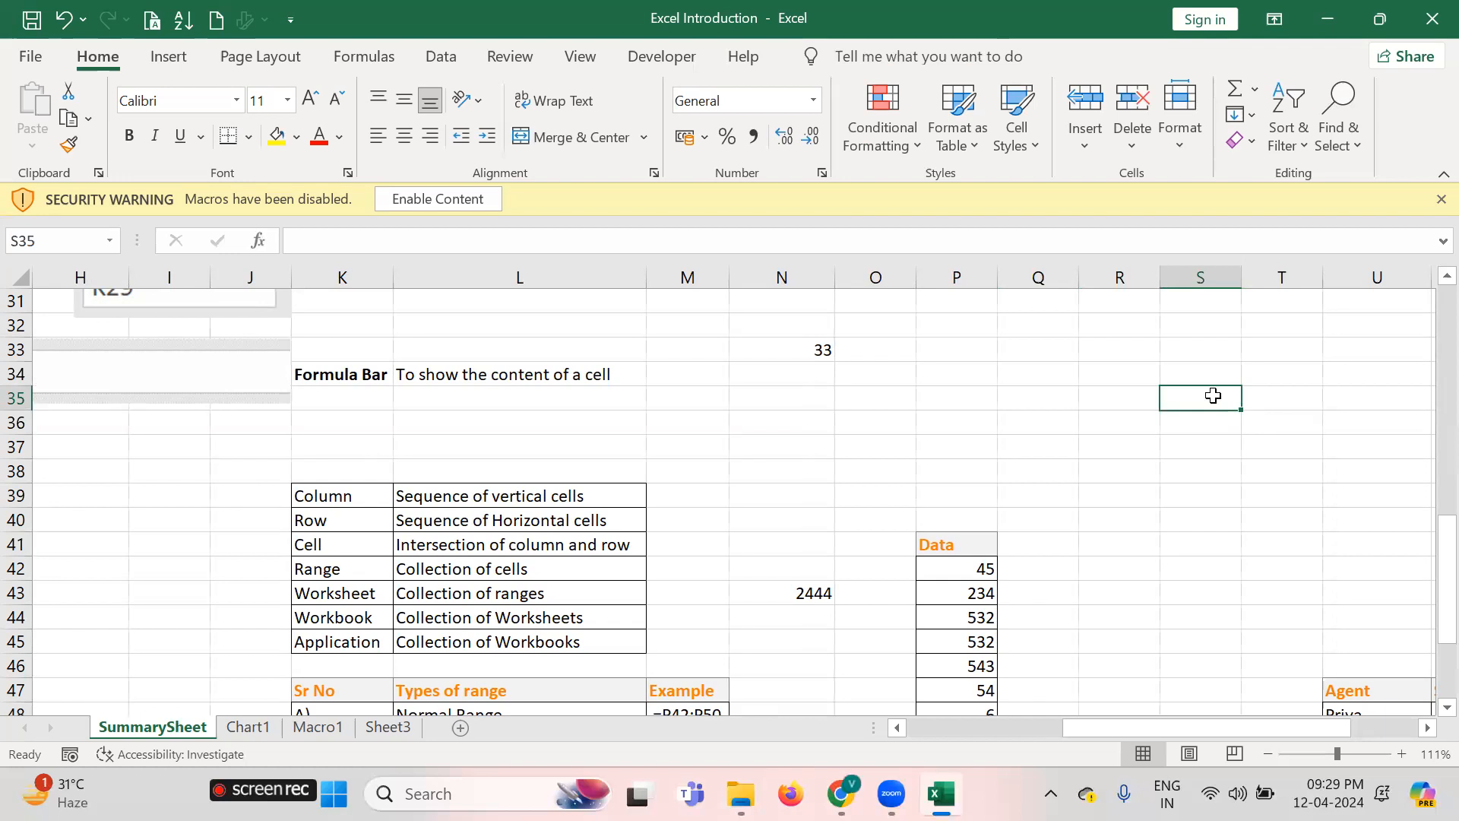
{"action": "key", "text": "Down"}
{"action": "key", "text": "Down"}
{"action": "key", "text": "Down"}
{"action": "key", "text": "Up"}
{"action": "key", "text": "Up"}
{"action": "key", "text": "Down"}
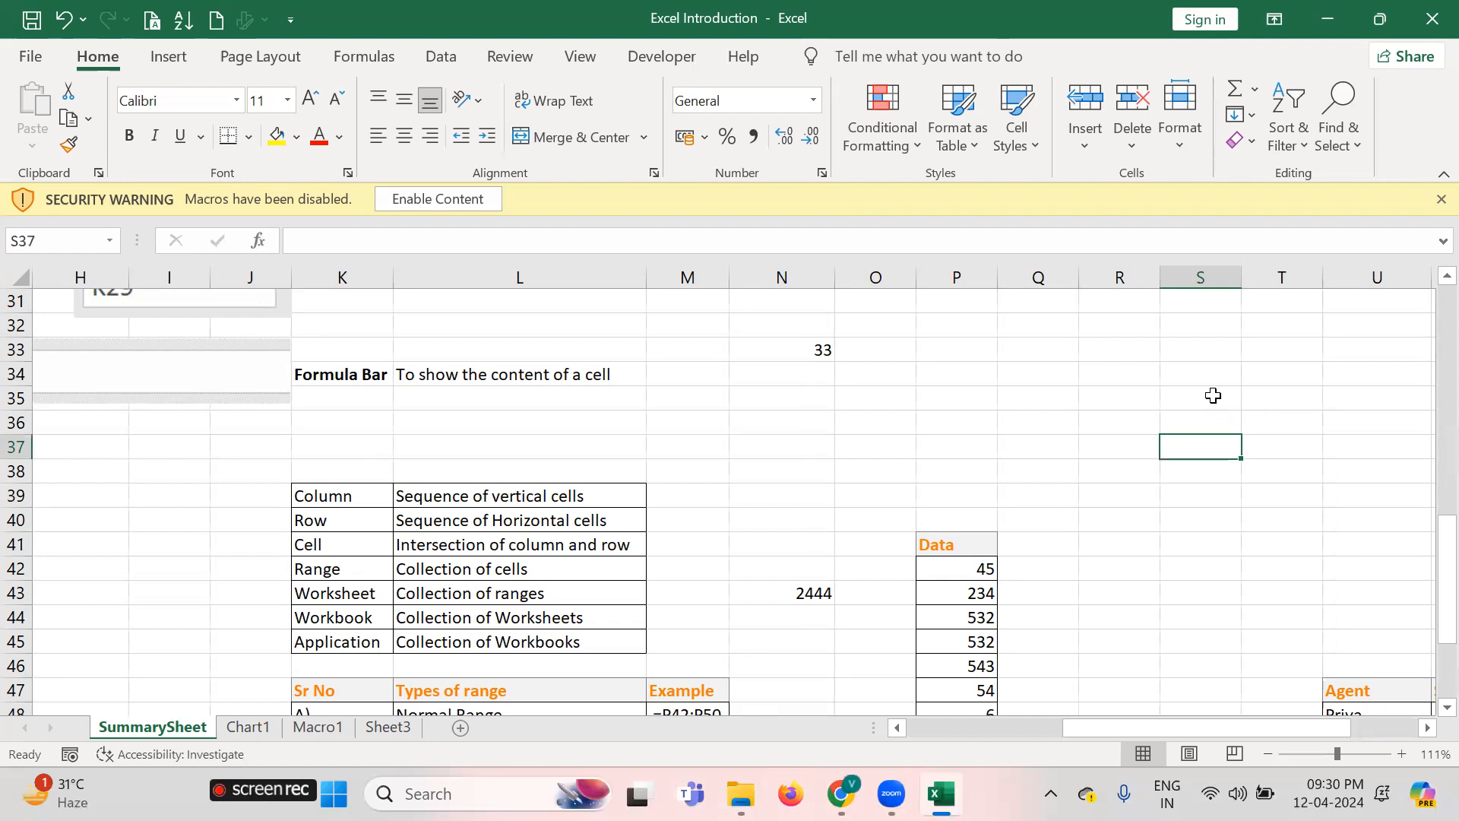
{"action": "key", "text": "Left"}
{"action": "key", "text": "Left"}
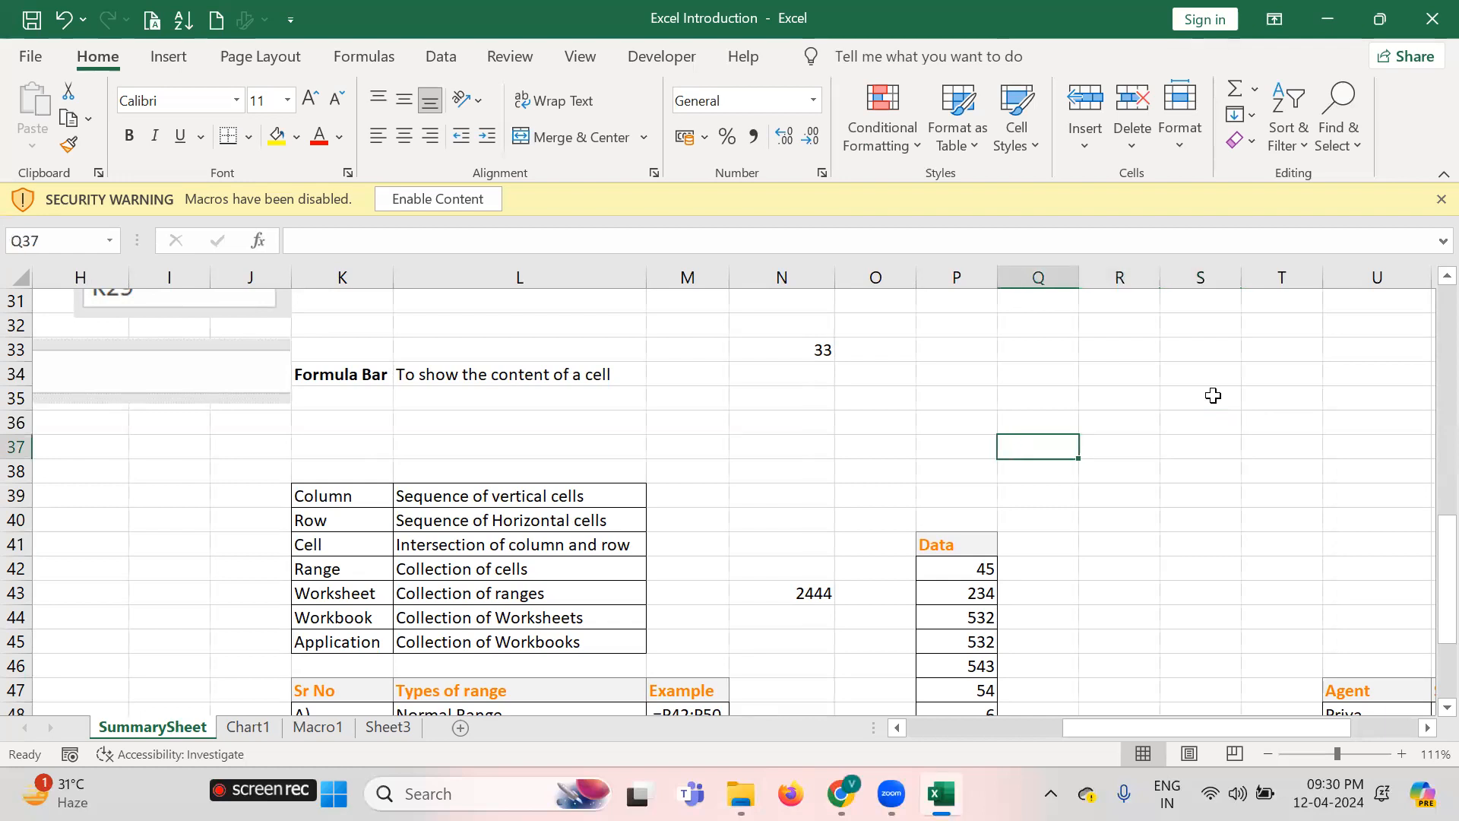
{"action": "key", "text": "Left"}
{"action": "key", "text": "Left"}
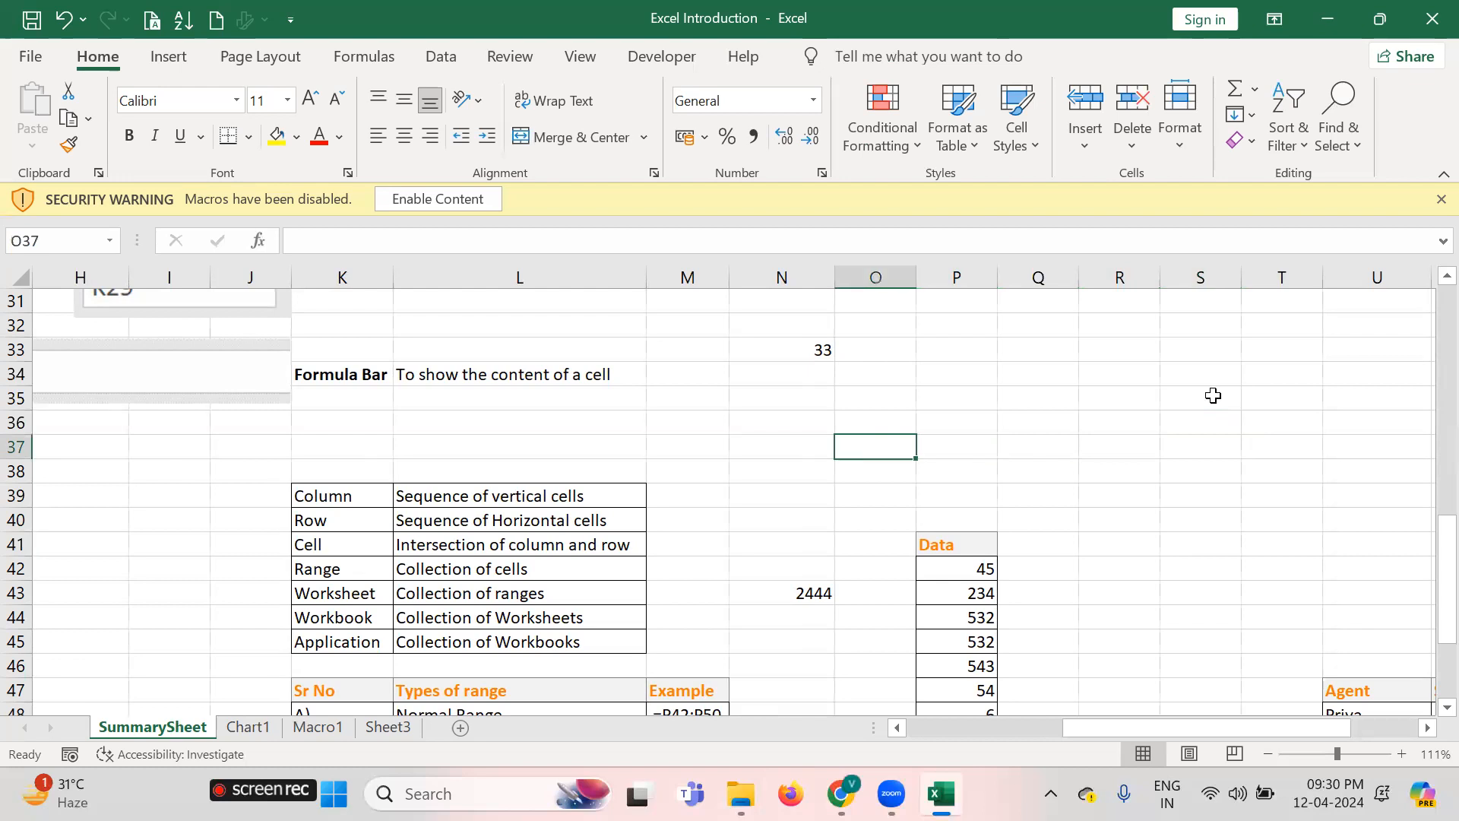
{"action": "type", "text": "="}
{"action": "key", "text": "Right"}
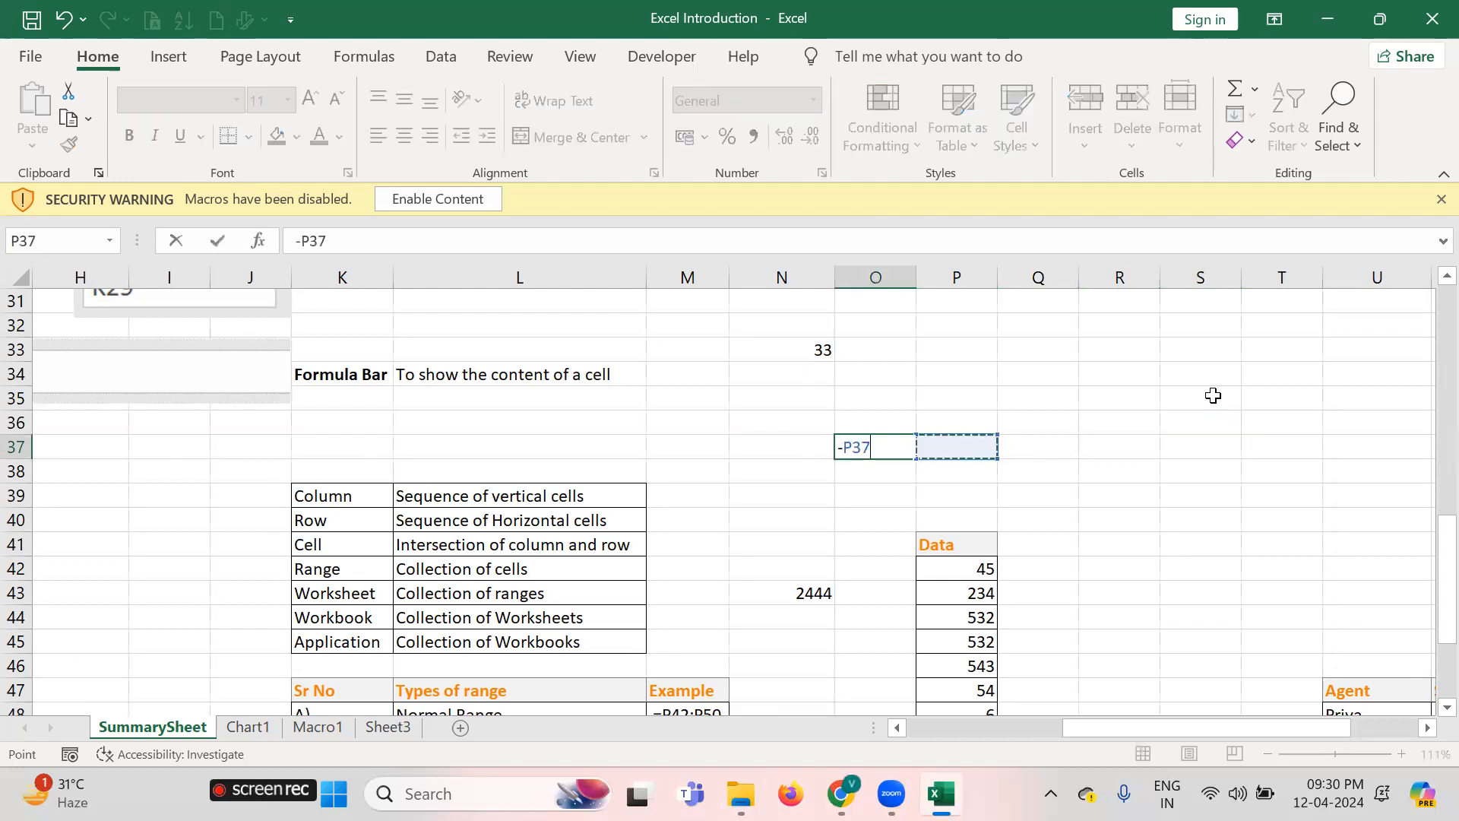
{"action": "key", "text": "Escape"}
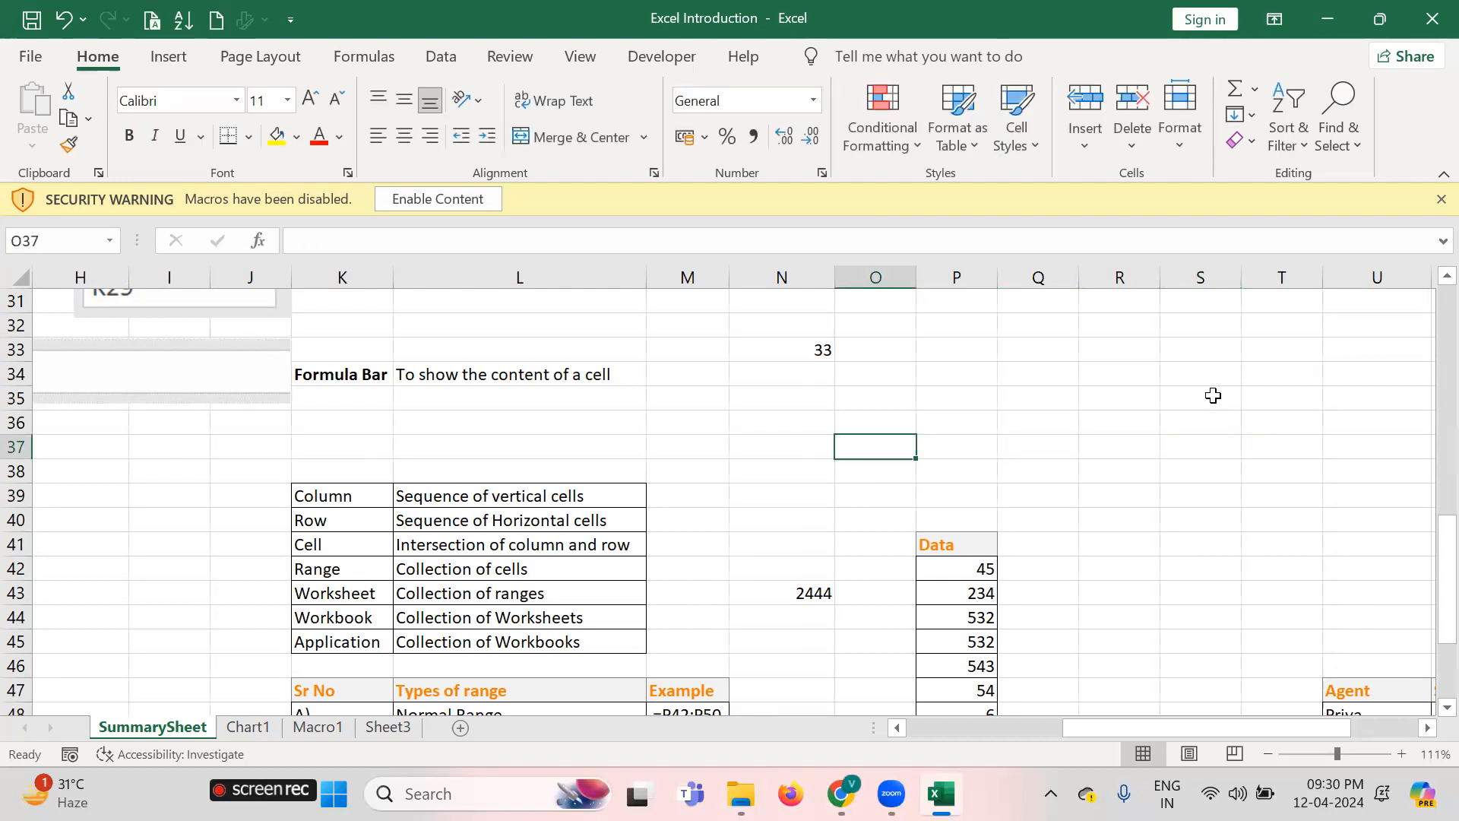
{"action": "type", "text": "-"}
{"action": "key", "text": "Right"}
{"action": "key", "text": "Left"}
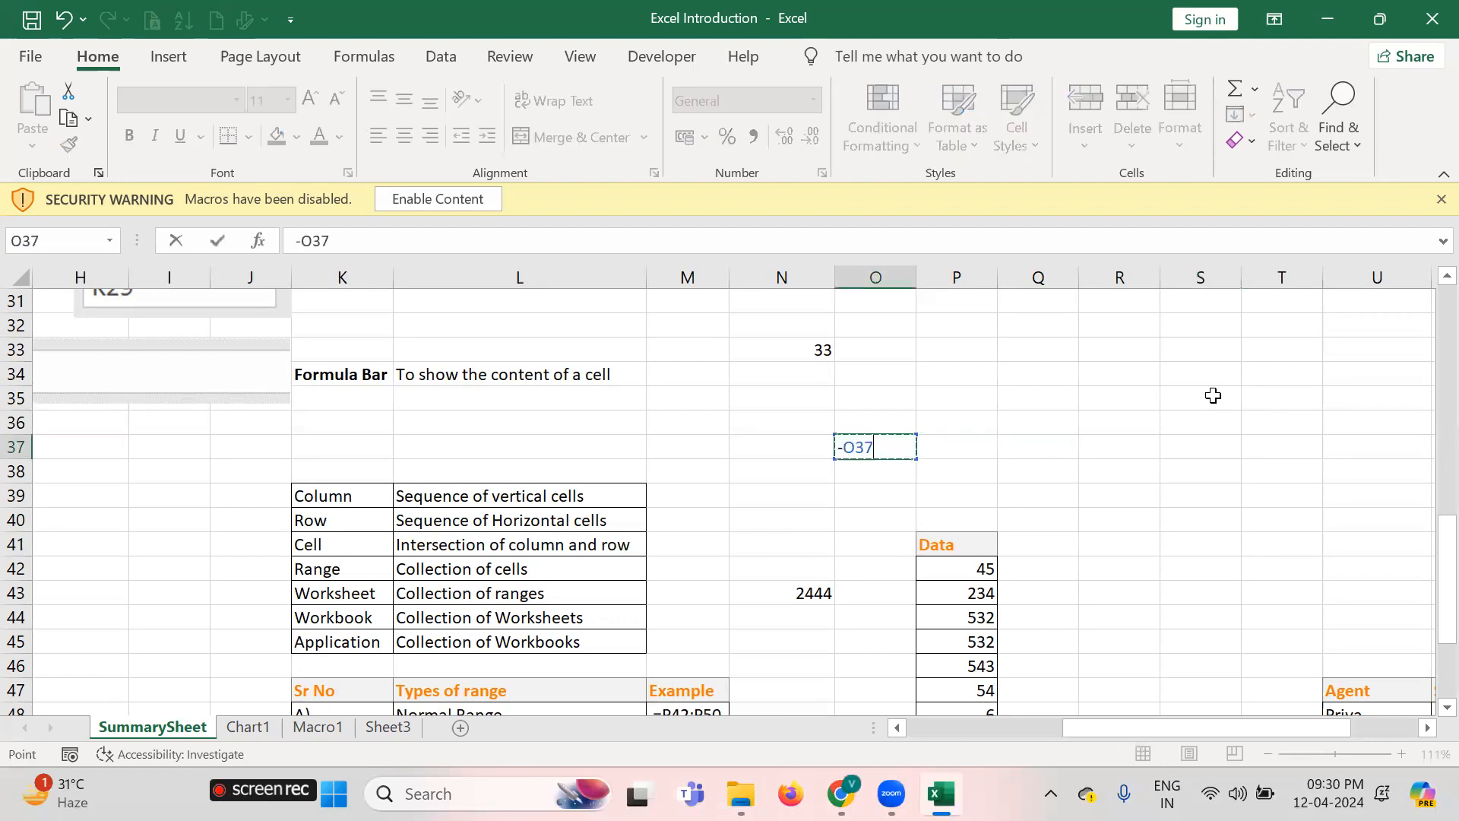
{"action": "key", "text": "Escape"}
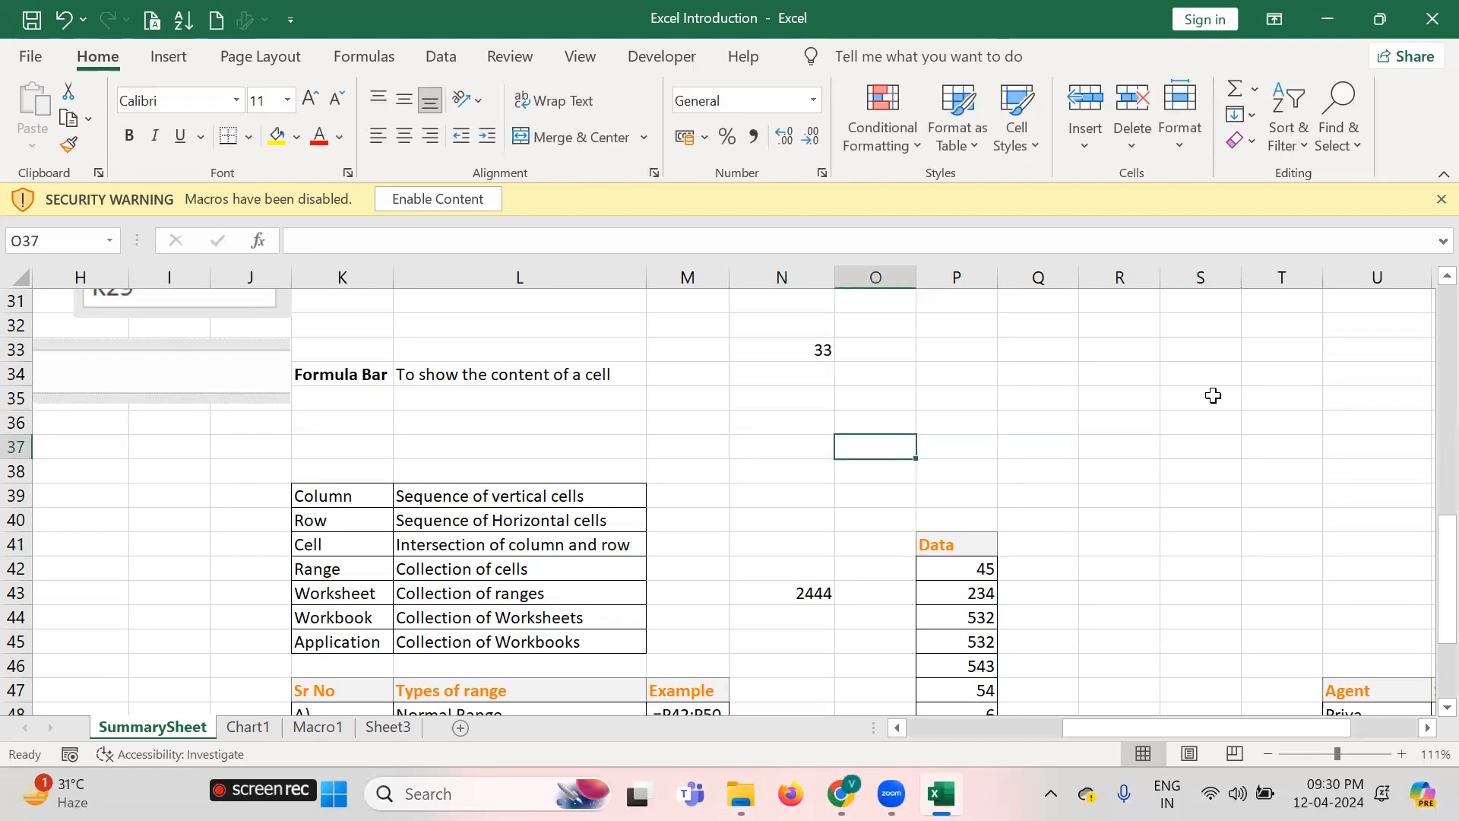
Enter three sample first names across row 37 in O37:Q37
{"action": "type", "text": "Ran"}
{"action": "key", "text": "Tab"}
{"action": "type", "text": "Mohan"}
{"action": "key", "text": "Tab"}
{"action": "type", "text": "Sohan"}
{"action": "key", "text": "Tab"}
Leave R37 blank and enter two more sample first names in S37 and T37
{"action": "key", "text": "Tab"}
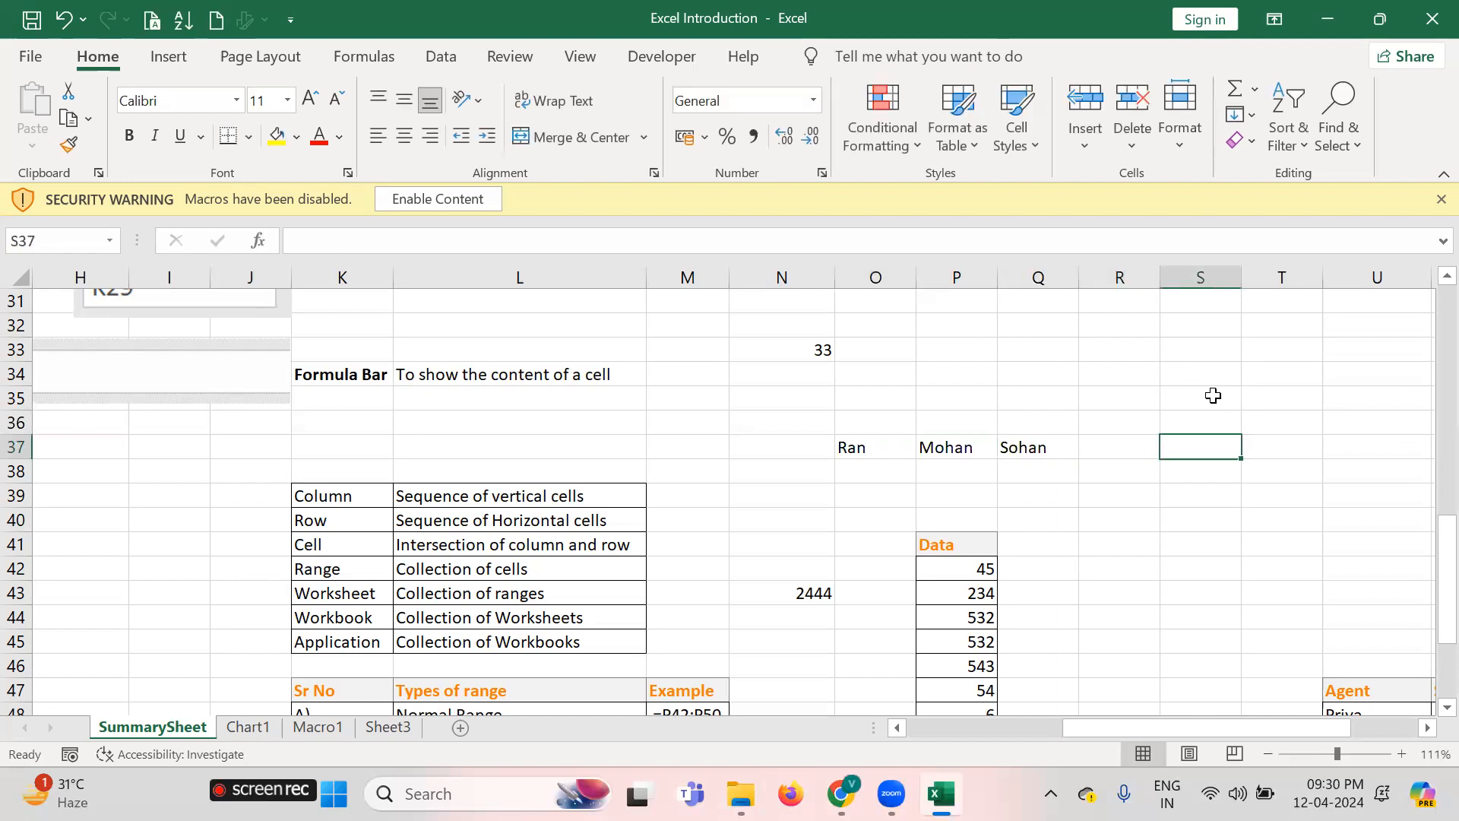
{"action": "type", "text": "ram"}
{"action": "key", "text": "Tab"}
{"action": "type", "text": "Mohan"}
{"action": "key", "text": "Tab"}
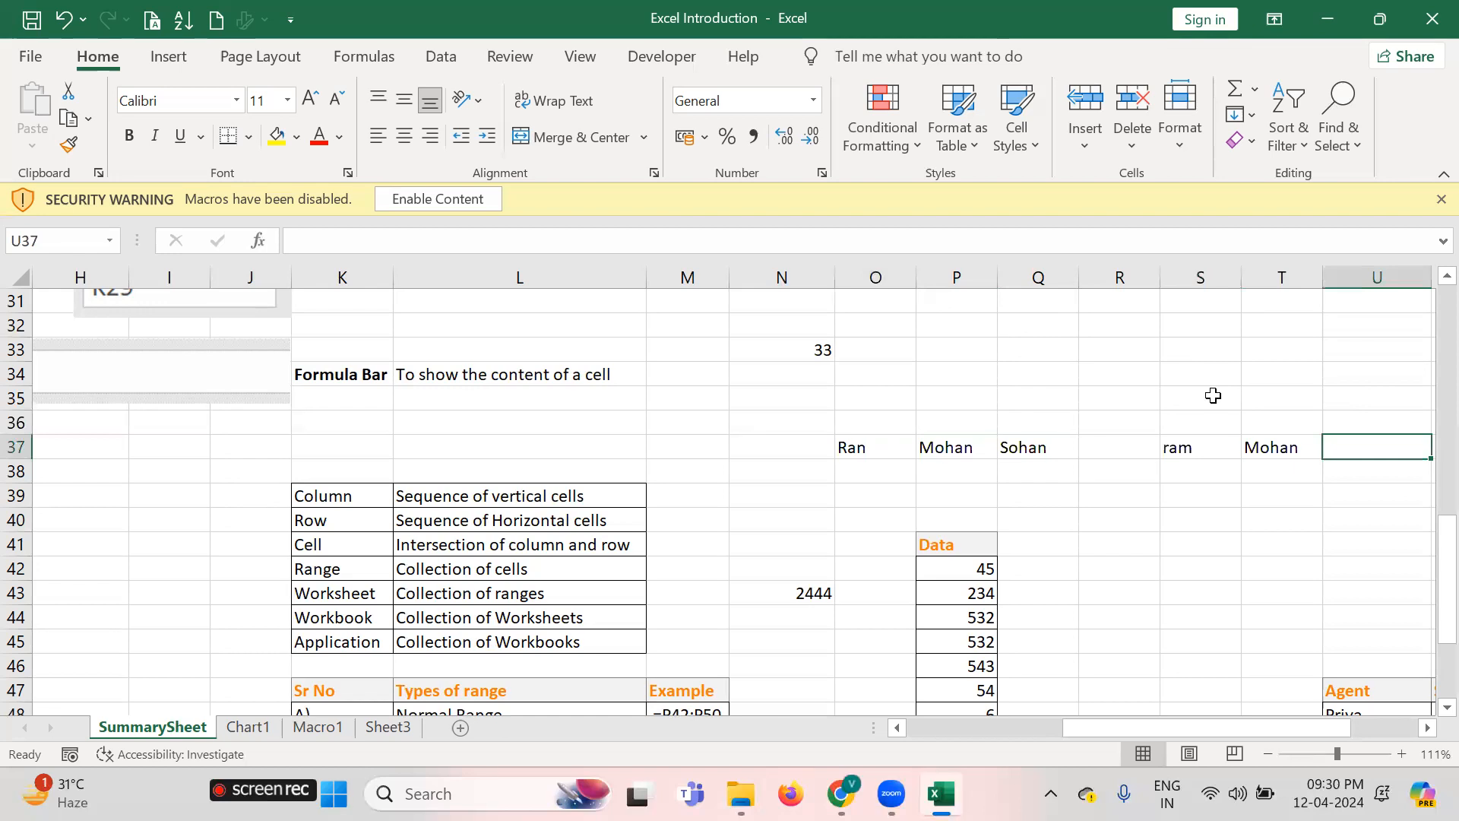
Enter a third sample first name after the gap in row 37, in U37
{"action": "type", "text": "Sohan"}
{"action": "key", "text": "Up"}
{"action": "key", "text": "Up"}
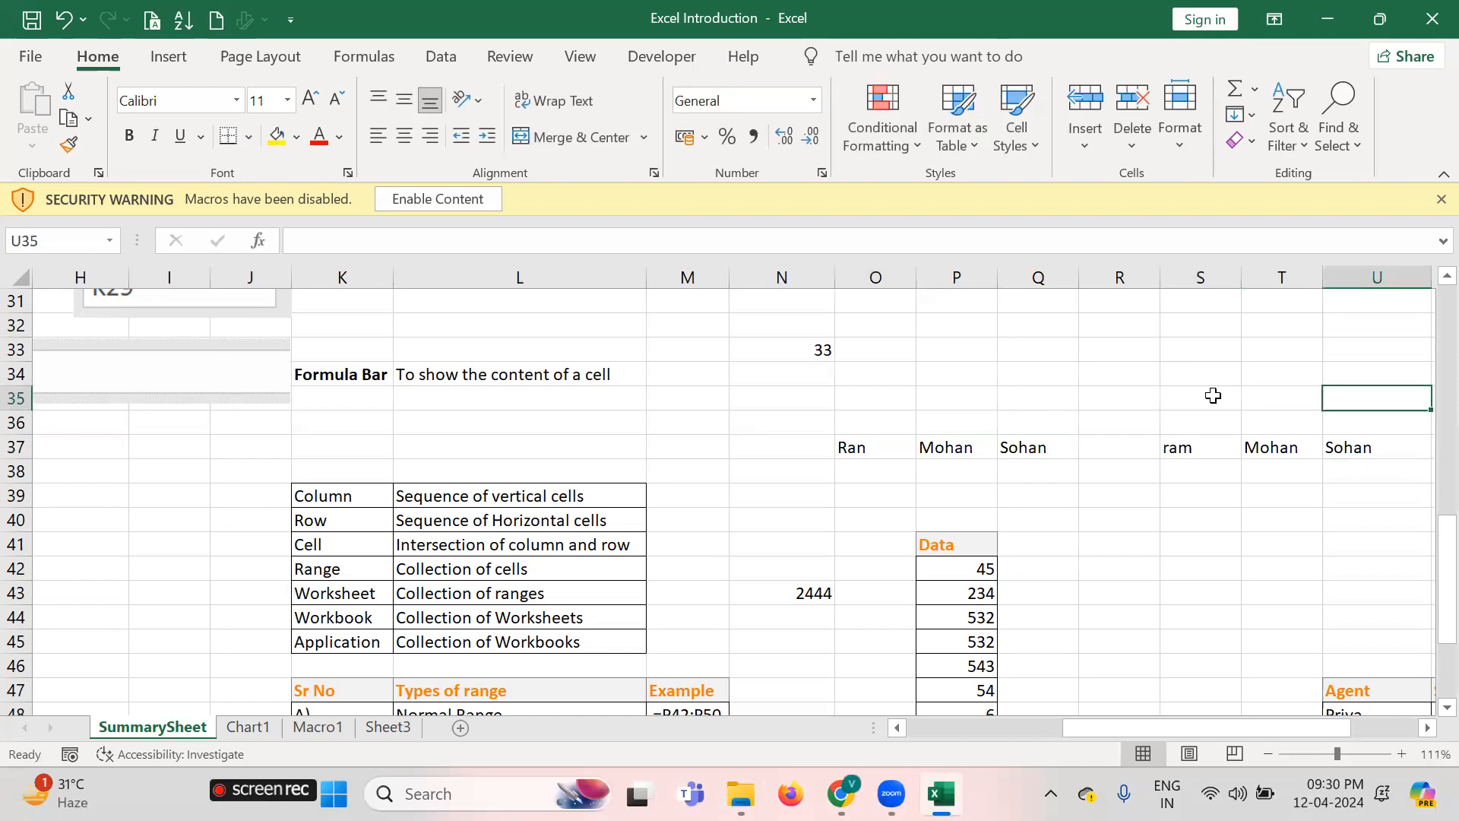
Enter three sample first names down column R in R34:R36
{"action": "key", "text": "Left"}
{"action": "key", "text": "Left"}
{"action": "key", "text": "Left"}
{"action": "key", "text": "Up"}
{"action": "key", "text": "Up"}
{"action": "key", "text": "Down"}
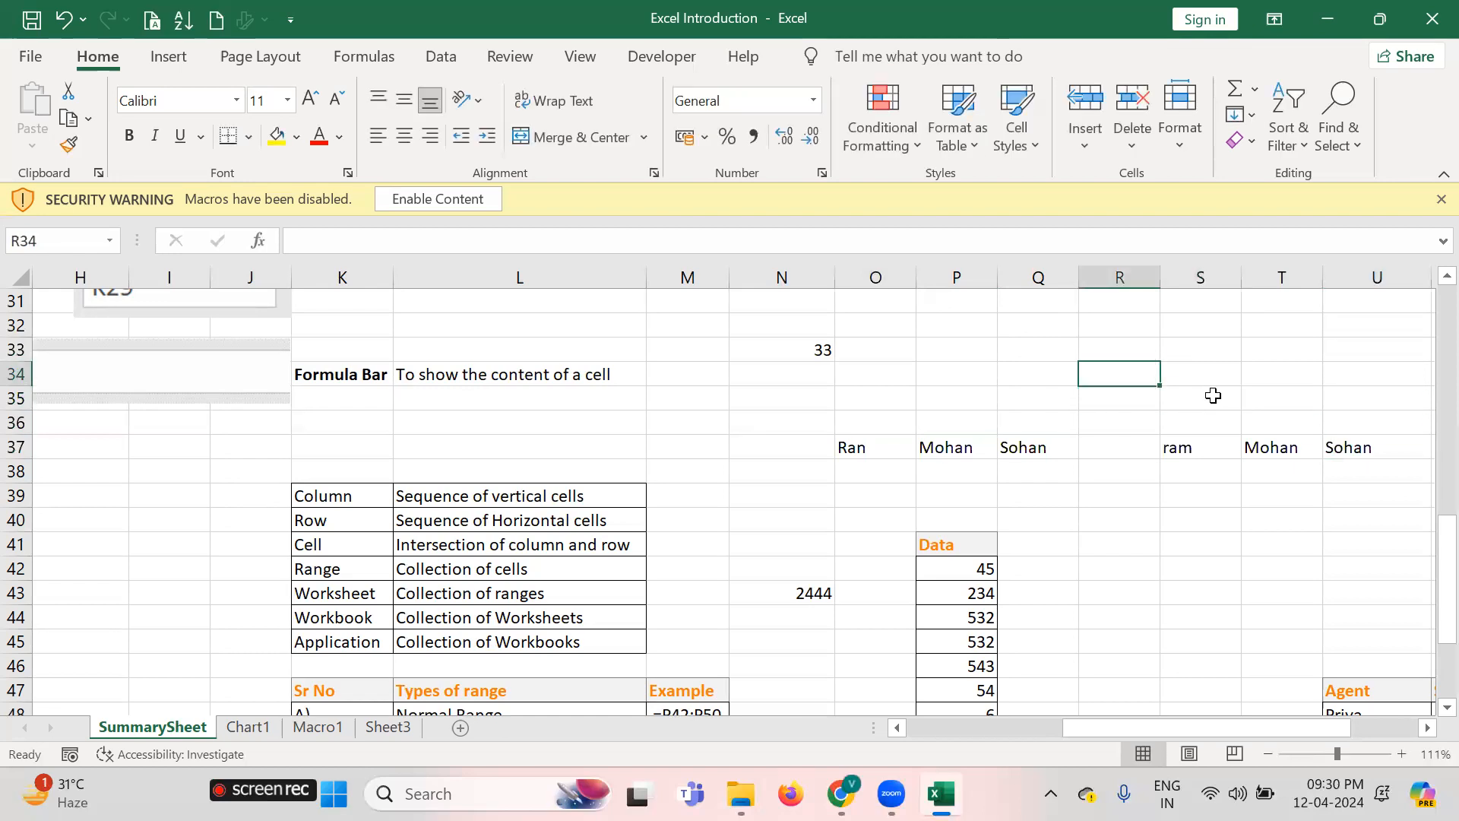
{"action": "type", "text": "Ram"}
{"action": "key", "text": "Return"}
{"action": "type", "text": "Mnohan"}
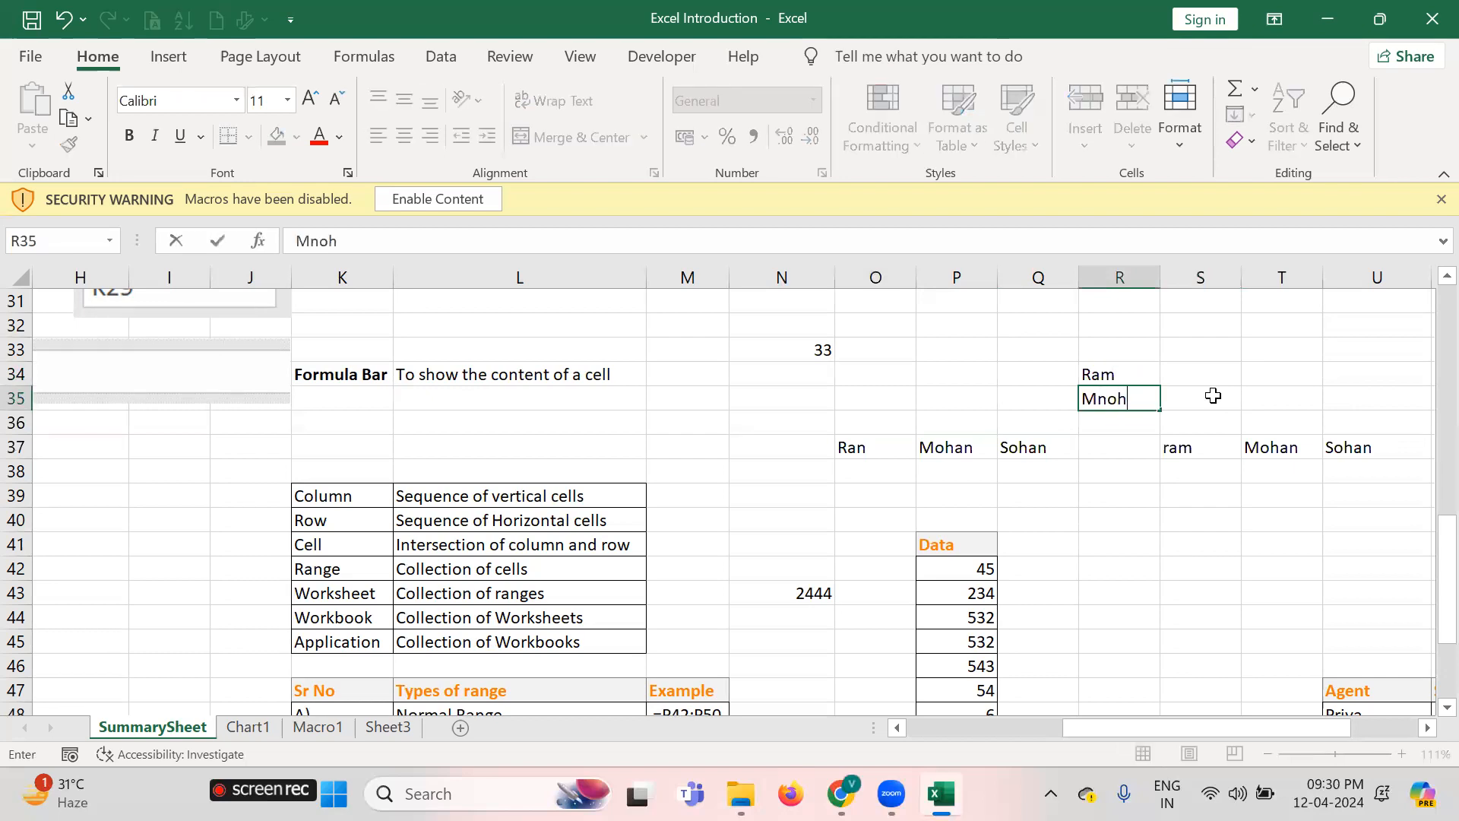
{"action": "key", "text": "BackSpace"}
{"action": "key", "text": "BackSpace"}
{"action": "key", "text": "BackSpace"}
{"action": "key", "text": "BackSpace"}
{"action": "key", "text": "BackSpace"}
{"action": "type", "text": "ohan"}
{"action": "key", "text": "Return"}
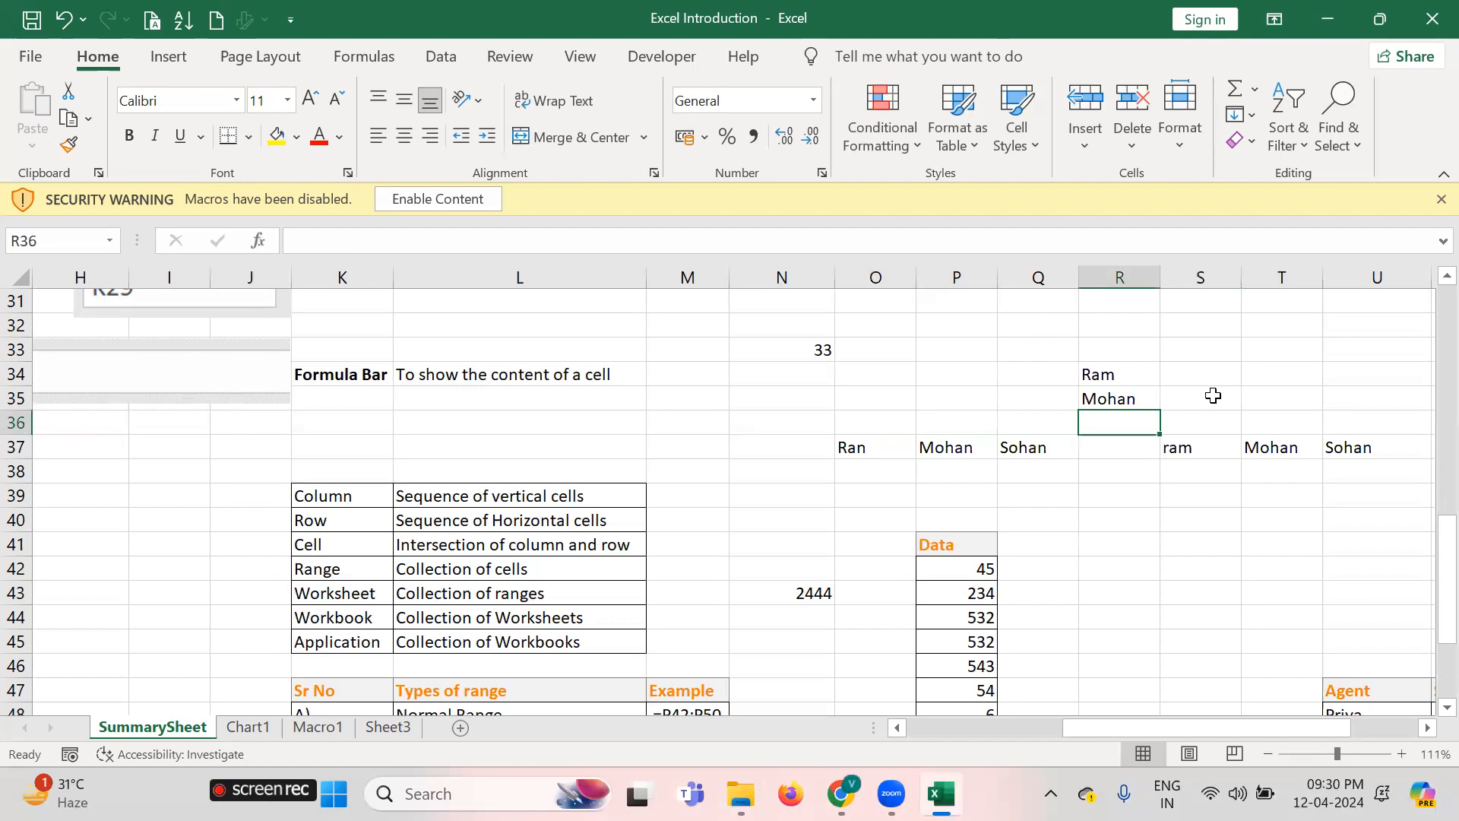
{"action": "type", "text": "Sohan"}
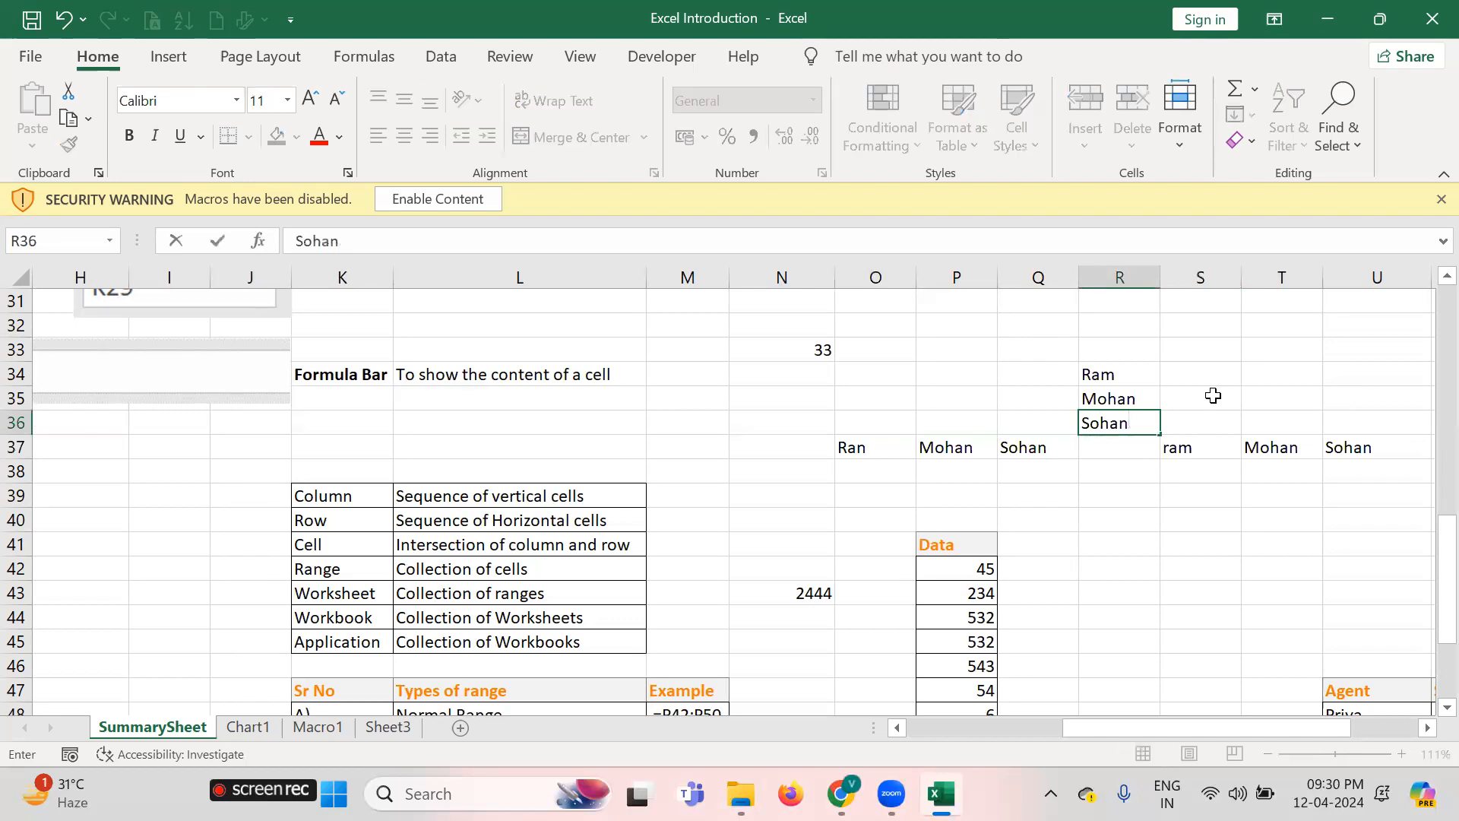
{"action": "key", "text": "Return"}
Leave R37 blank and enter three more sample first names in R38:R40
{"action": "key", "text": "Return"}
{"action": "type", "text": "Ram"}
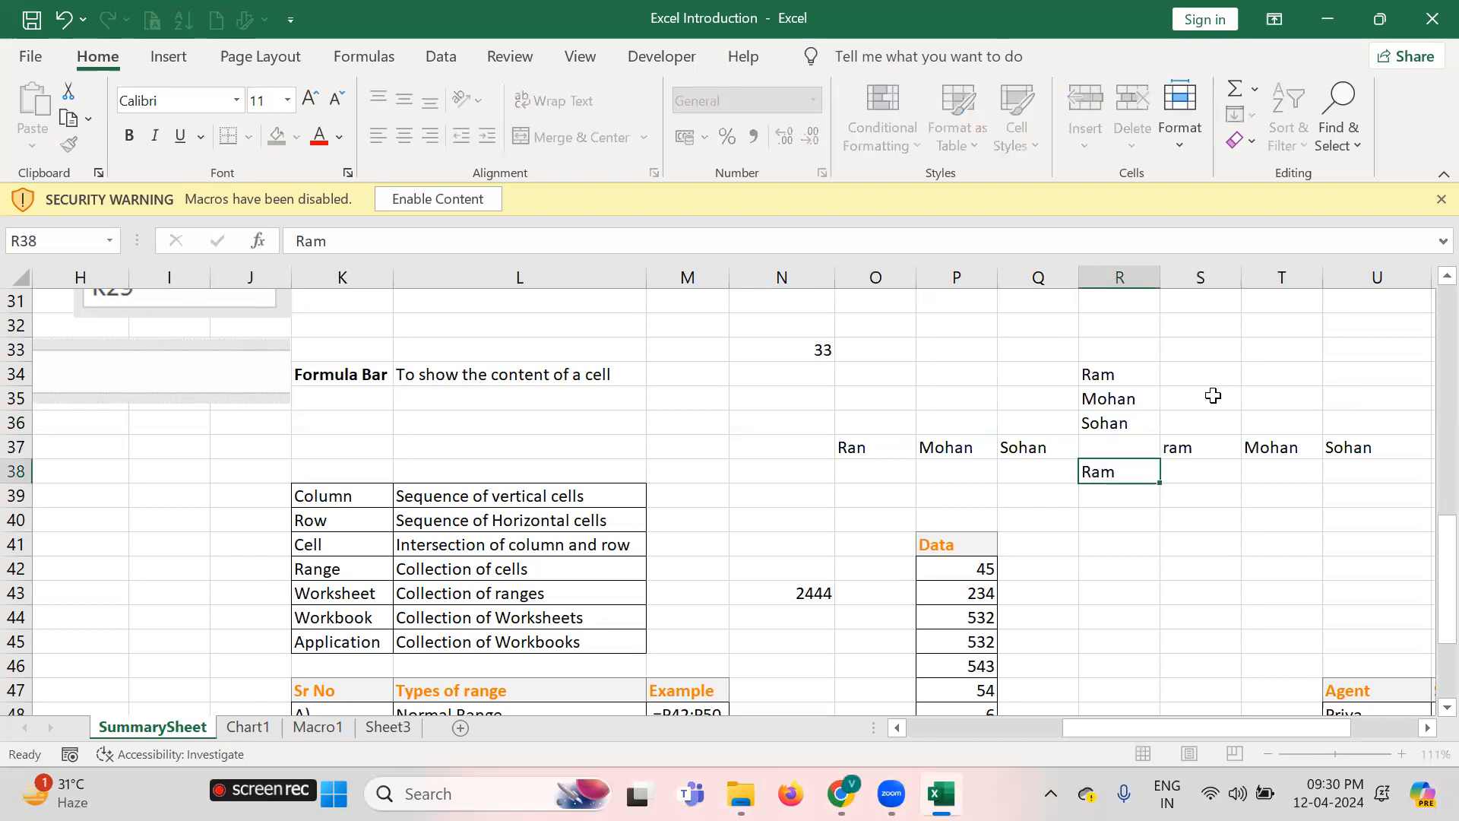
{"action": "key", "text": "Tab"}
{"action": "key", "text": "Down"}
{"action": "key", "text": "Down"}
{"action": "key", "text": "Left"}
{"action": "key", "text": "Up"}
{"action": "type", "text": "Moha"}
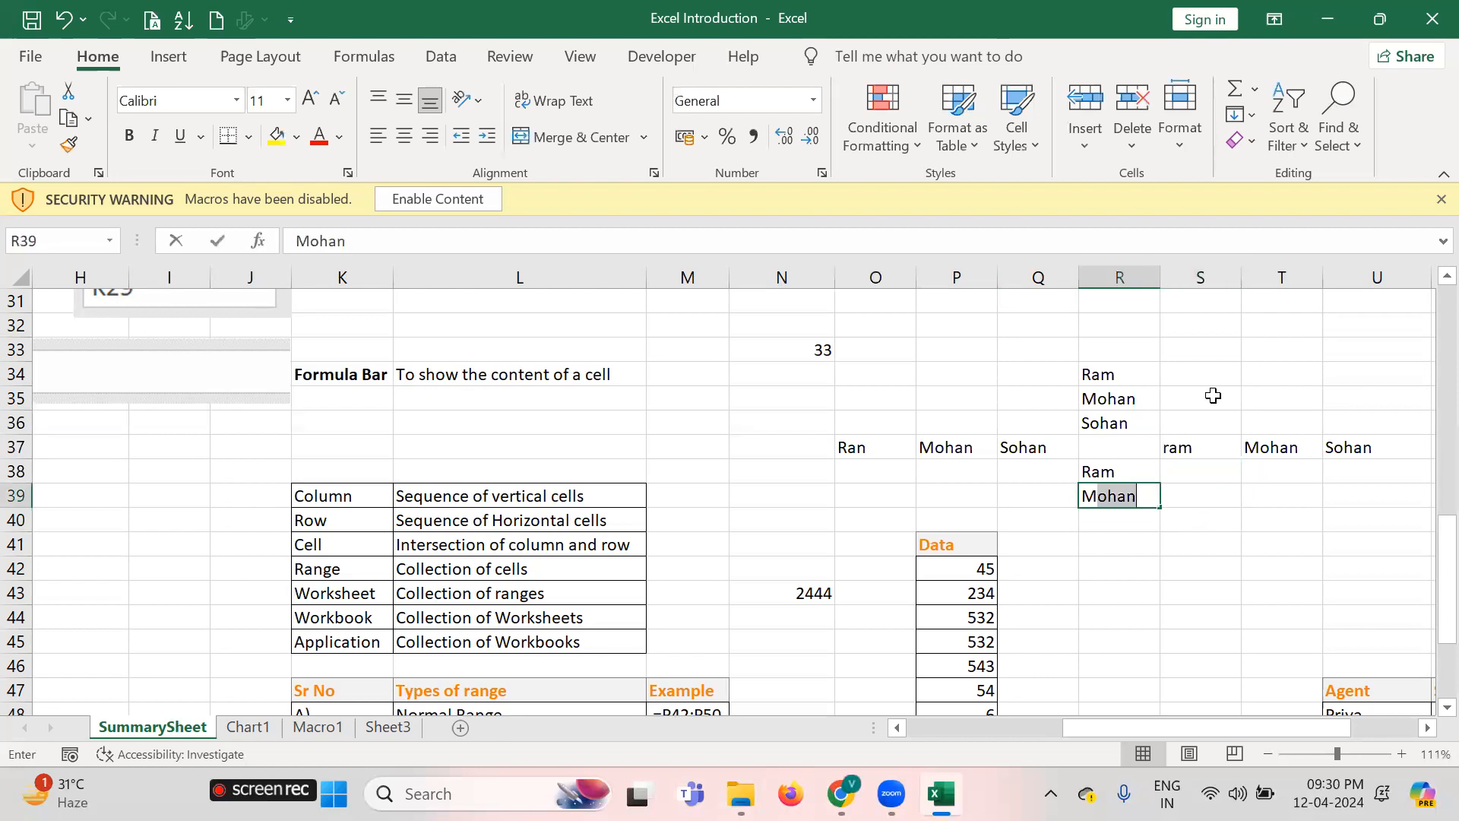
{"action": "key", "text": "Return"}
{"action": "type", "text": "Sohan"}
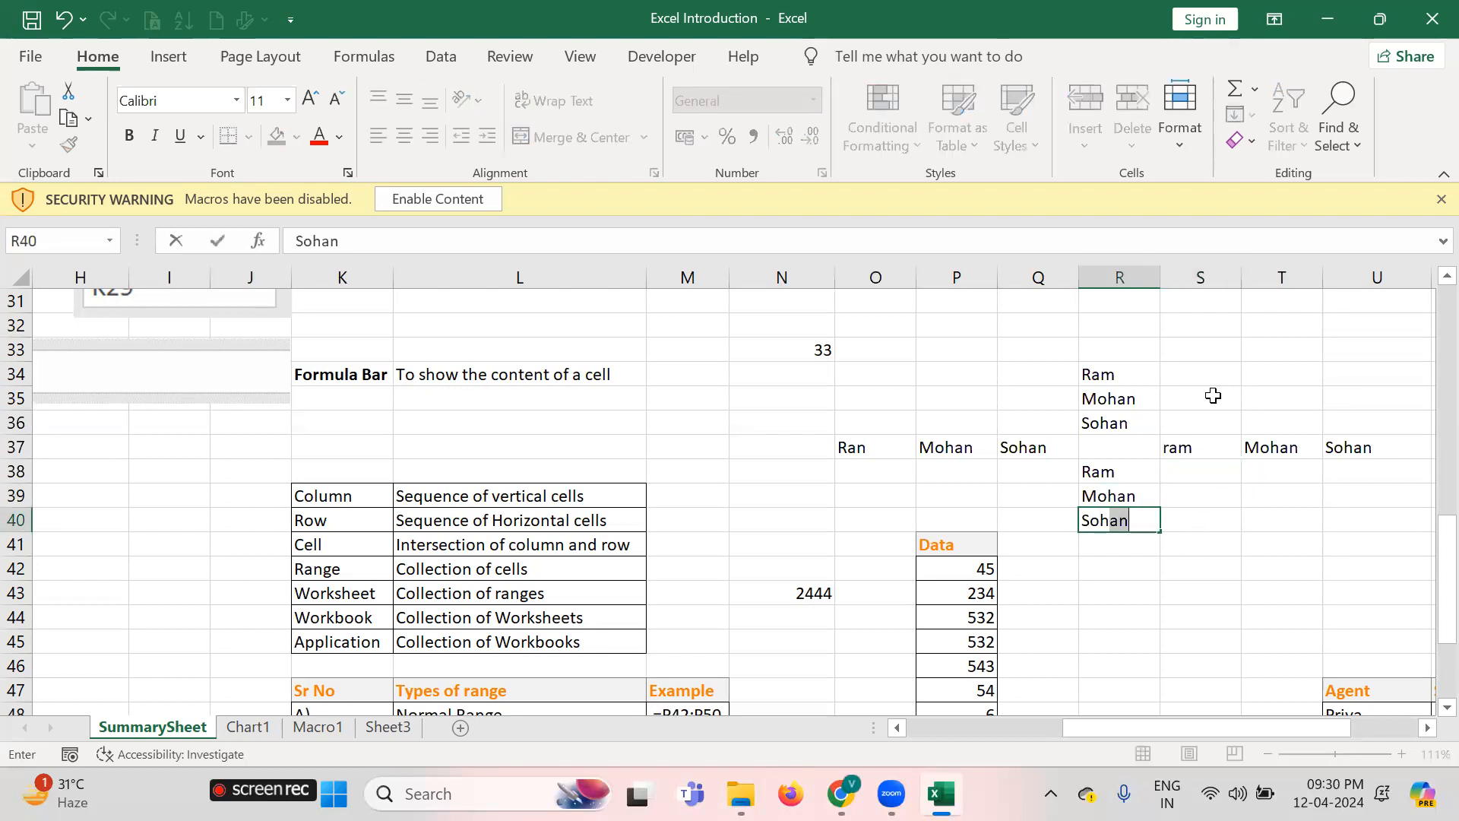
{"action": "key", "text": "Up"}
Step through the names in column R to the blank cell R37 where the row and column of names cross
{"action": "key", "text": "Up"}
{"action": "key", "text": "Up"}
{"action": "key", "text": "Up"}
{"action": "key", "text": "Up"}
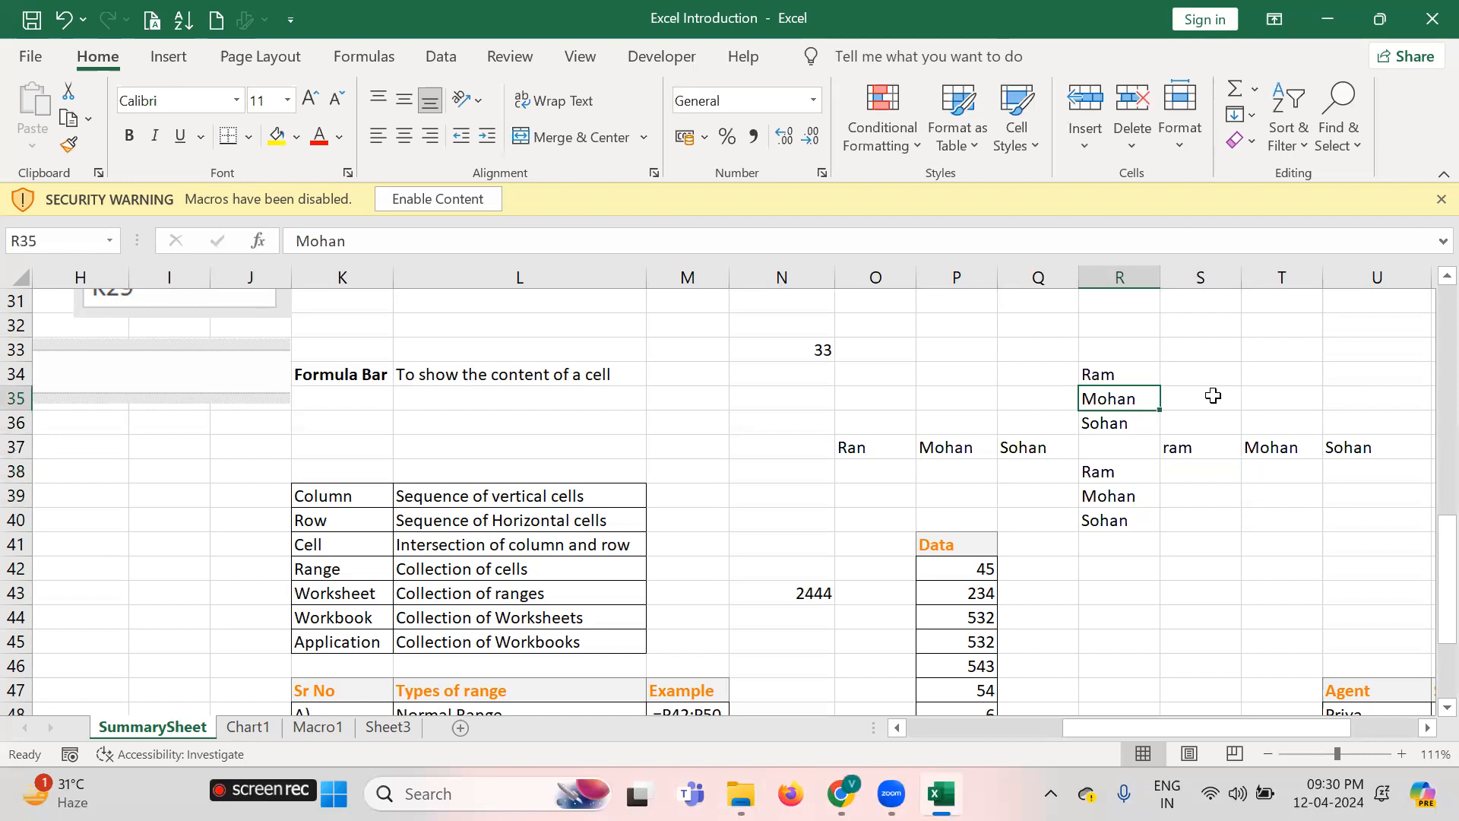
{"action": "key", "text": "Down"}
{"action": "key", "text": "Down"}
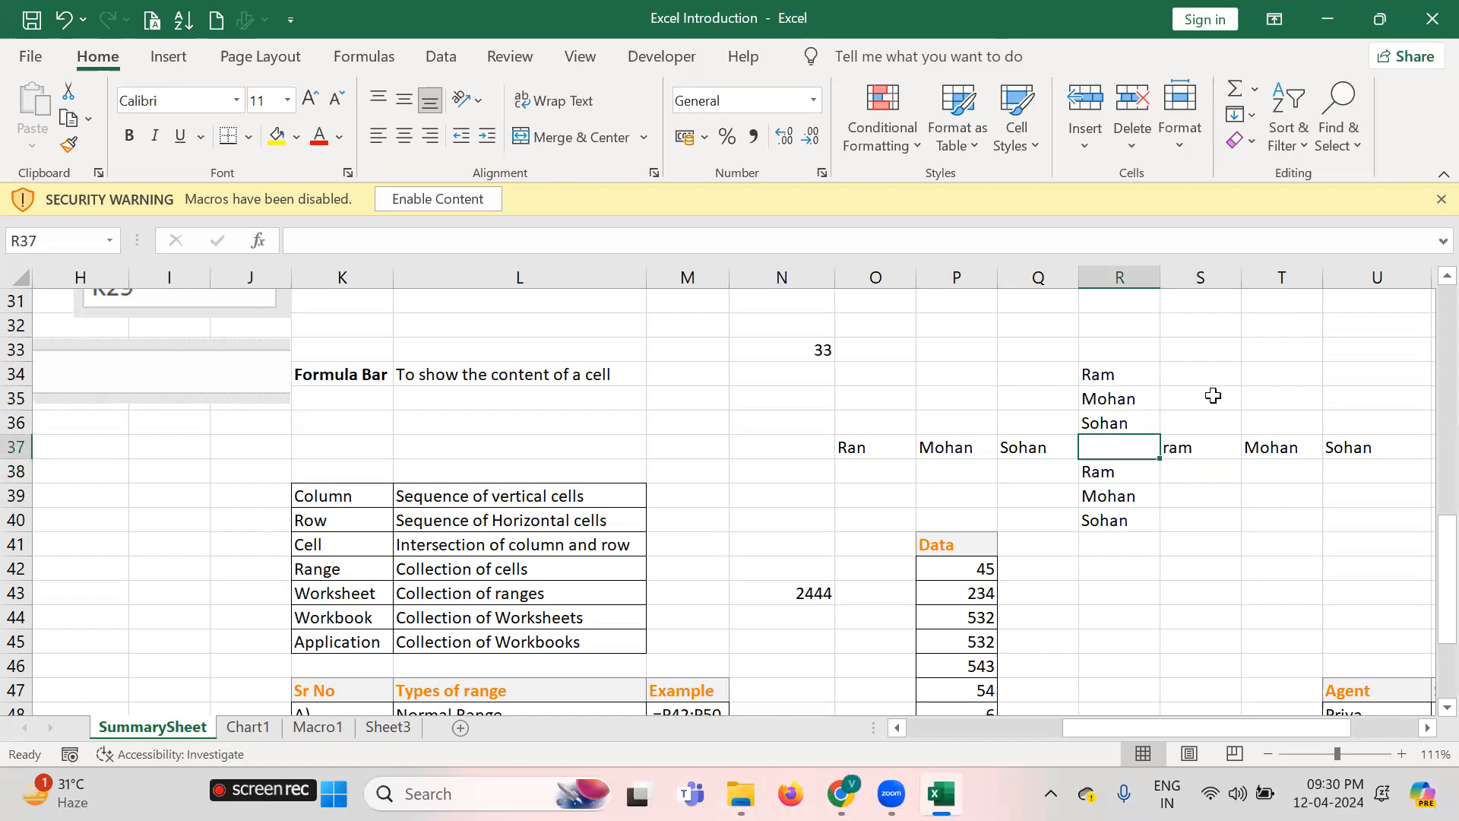
{"action": "key", "text": "Left"}
{"action": "key", "text": "Right"}
Clear the sample names from O37:T37 in row 37
{"action": "key", "text": "Left"}
{"action": "key", "text": "Left"}
{"action": "key", "text": "Left"}
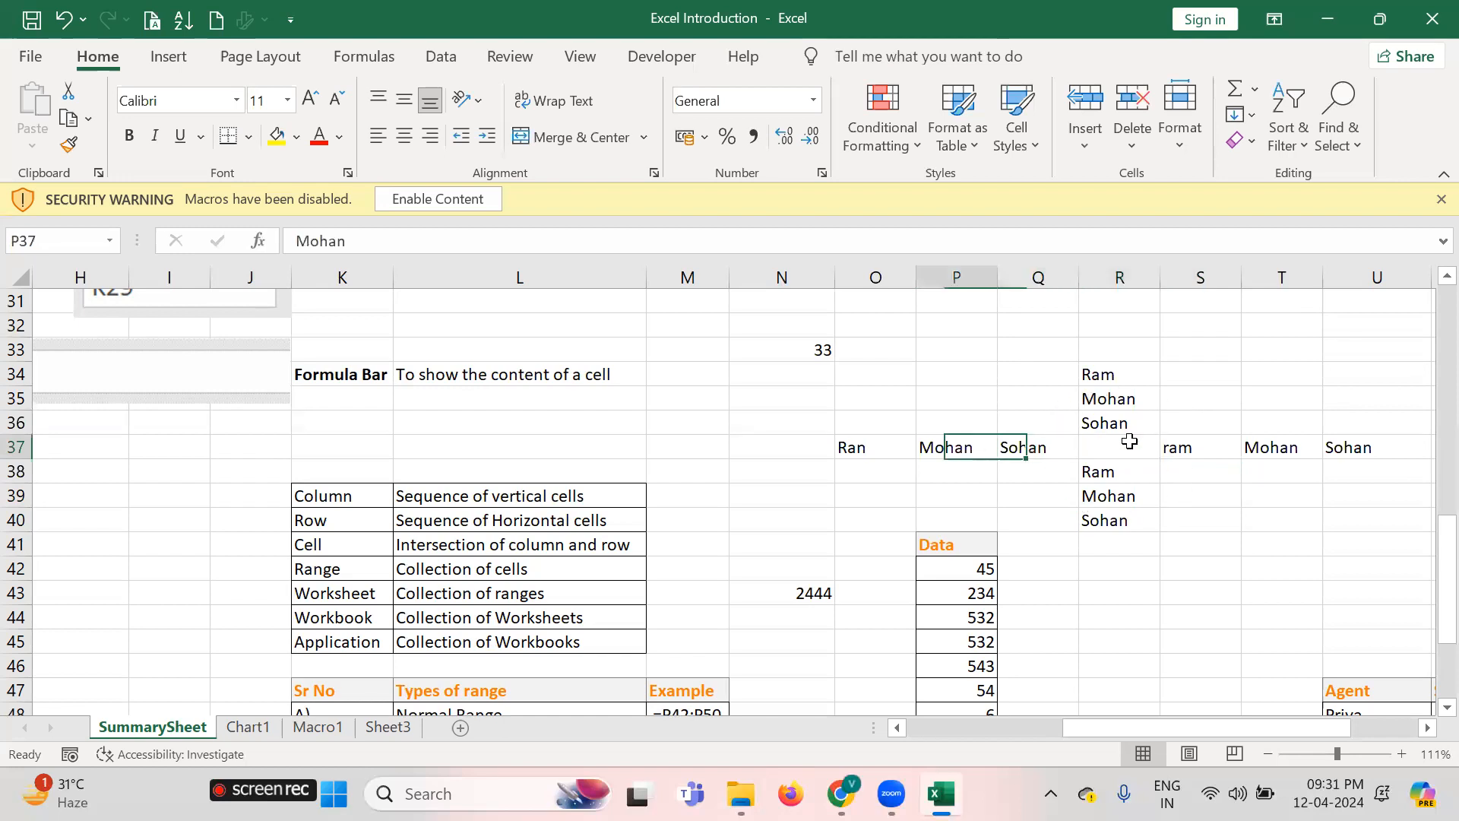
{"action": "key", "text": "shift+Right"}
{"action": "key", "text": "shift+Right"}
{"action": "key", "text": "shift+Right"}
{"action": "key", "text": "shift+Right"}
{"action": "key", "text": "shift+Right"}
{"action": "key", "text": "Delete"}
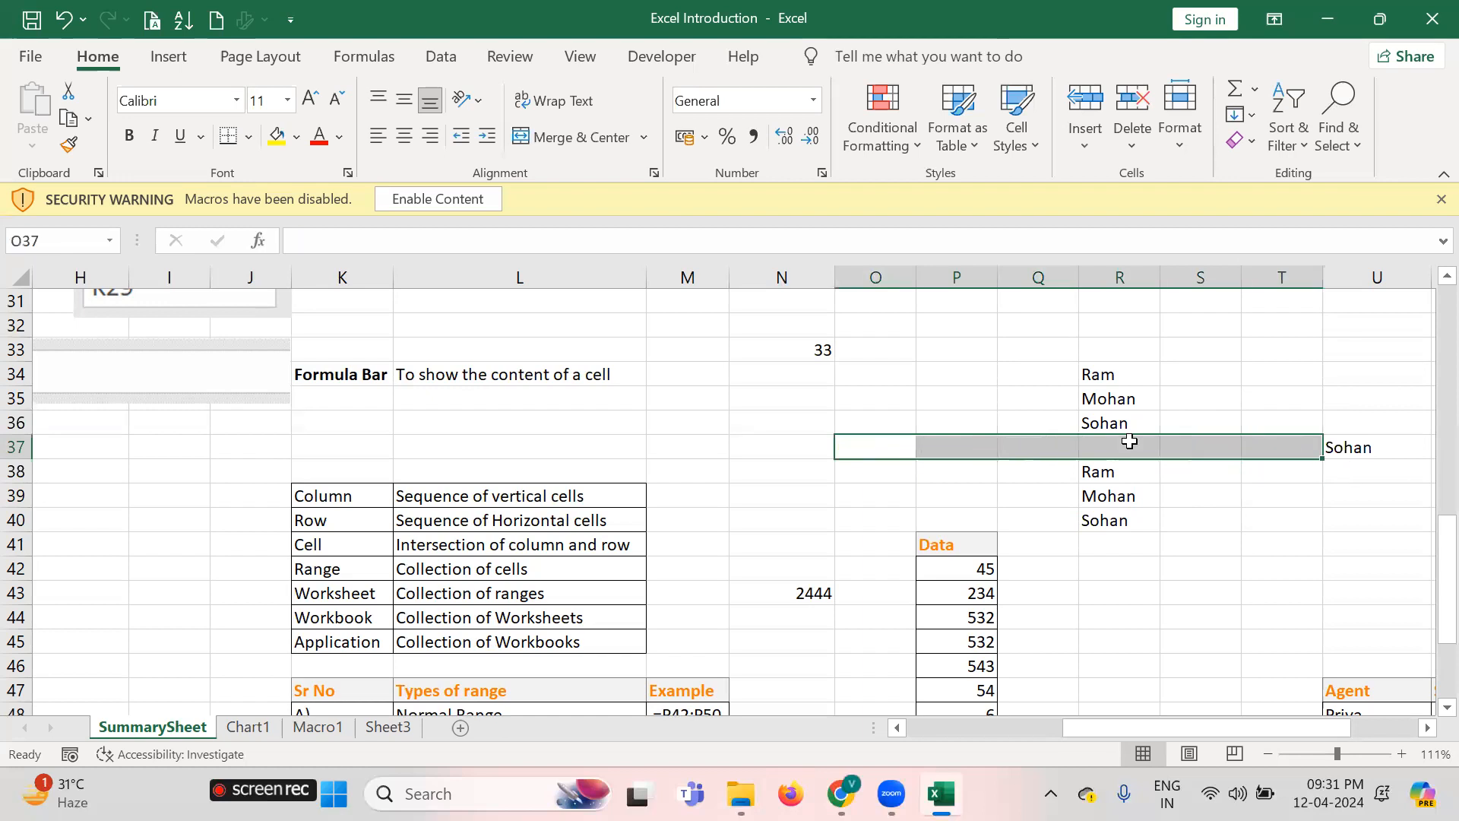
Clear the sample names from R34:R40 in column R
{"action": "key", "text": "ctrl+Left"}
{"action": "key", "text": "Right"}
{"action": "key", "text": "Right"}
{"action": "key", "text": "Right"}
{"action": "key", "text": "Right"}
{"action": "key", "text": "Right"}
{"action": "key", "text": "Right"}
{"action": "key", "text": "Right"}
{"action": "key", "text": "Right"}
{"action": "key", "text": "Right"}
{"action": "key", "text": "Right"}
{"action": "key", "text": "Right"}
{"action": "key", "text": "Right"}
{"action": "key", "text": "Right"}
{"action": "key", "text": "Right"}
{"action": "key", "text": "Right"}
{"action": "key", "text": "Right"}
{"action": "key", "text": "Right"}
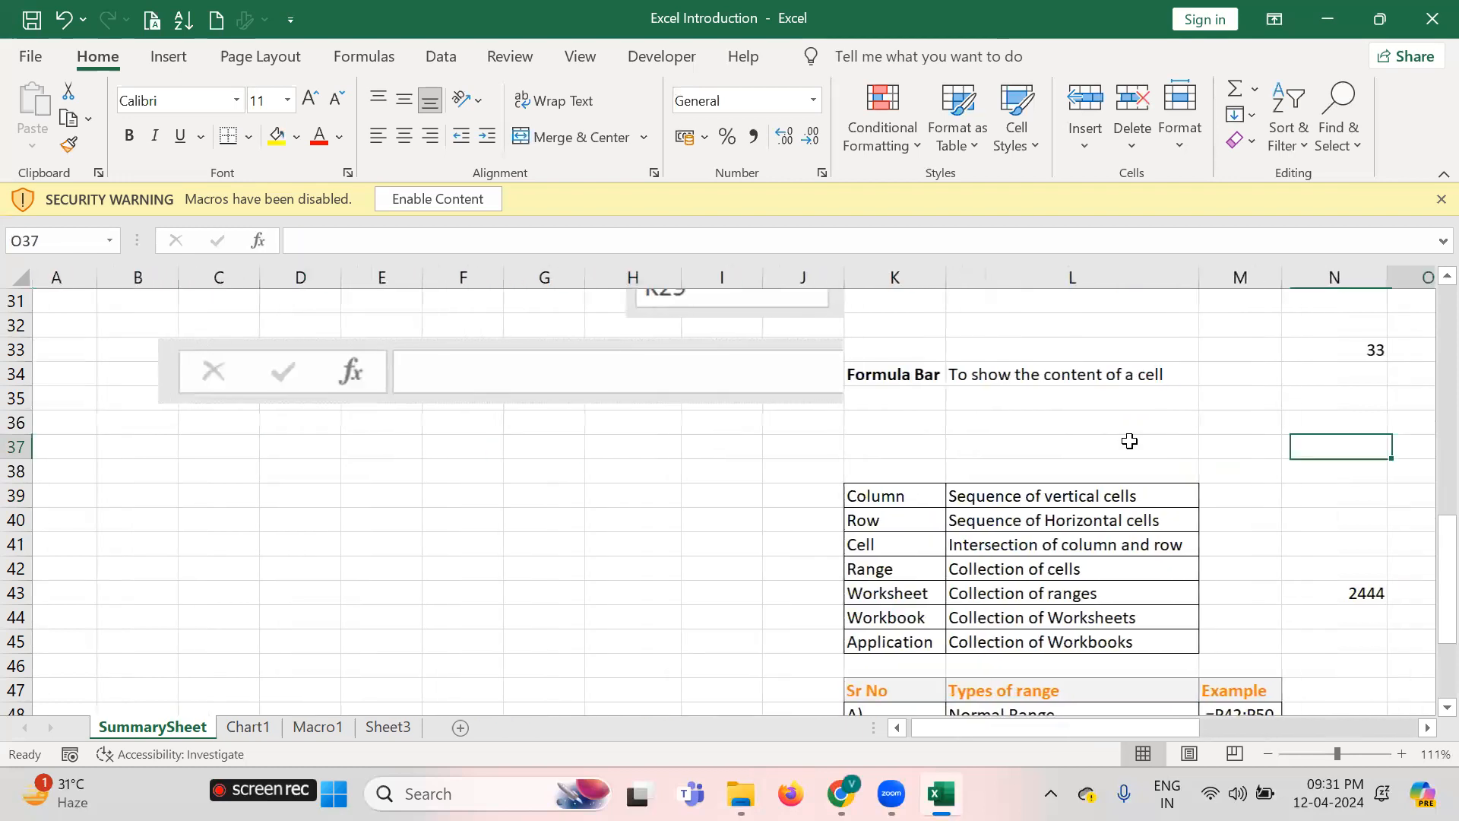
{"action": "key", "text": "Up"}
{"action": "key", "text": "Up"}
{"action": "key", "text": "Up"}
{"action": "key", "text": "shift+Down"}
{"action": "key", "text": "shift+Down"}
{"action": "key", "text": "shift+Down"}
{"action": "key", "text": "shift+Down"}
{"action": "key", "text": "shift+Down"}
{"action": "key", "text": "shift+Down"}
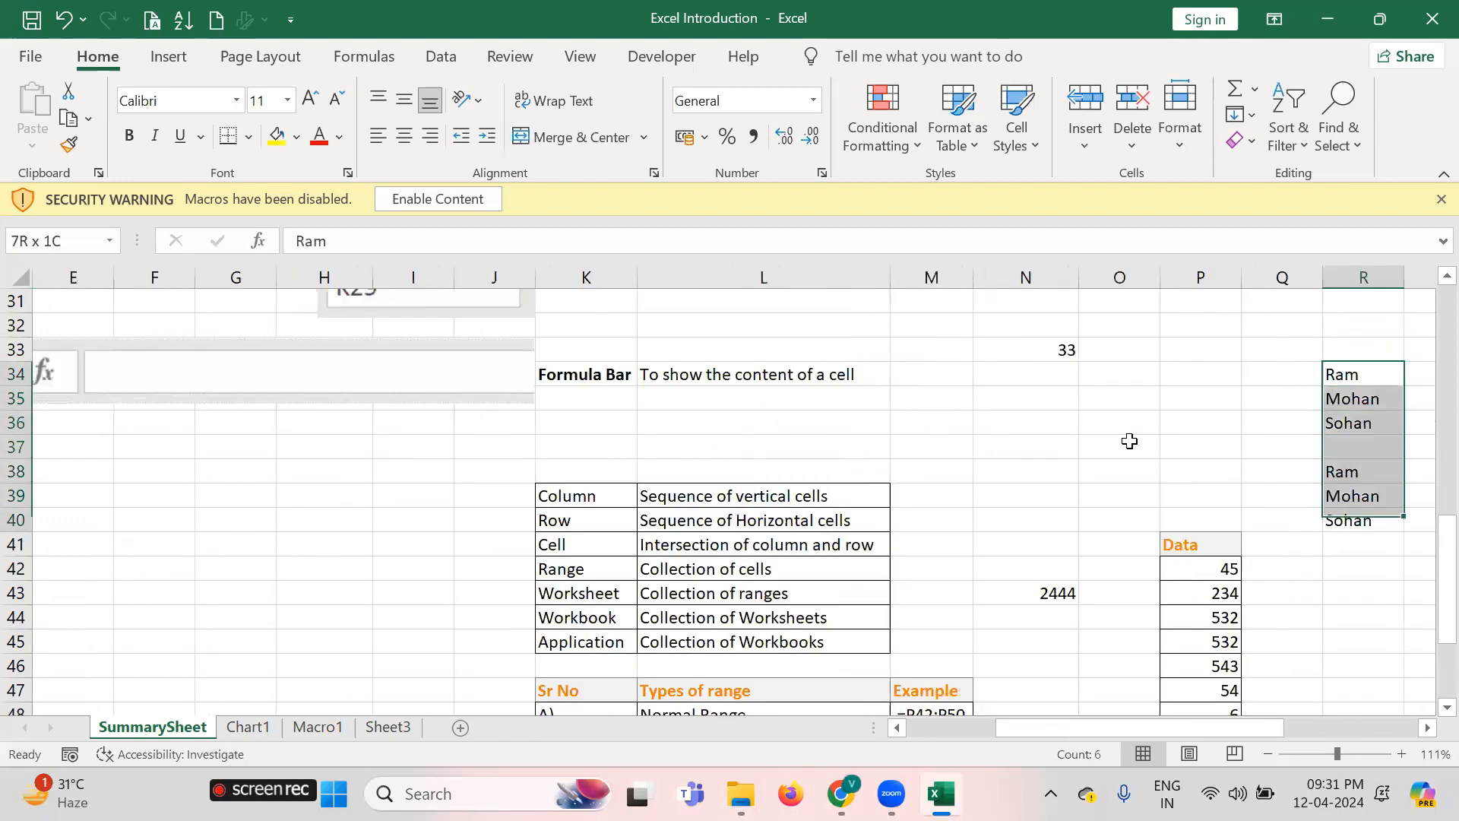
{"action": "key", "text": "Delete"}
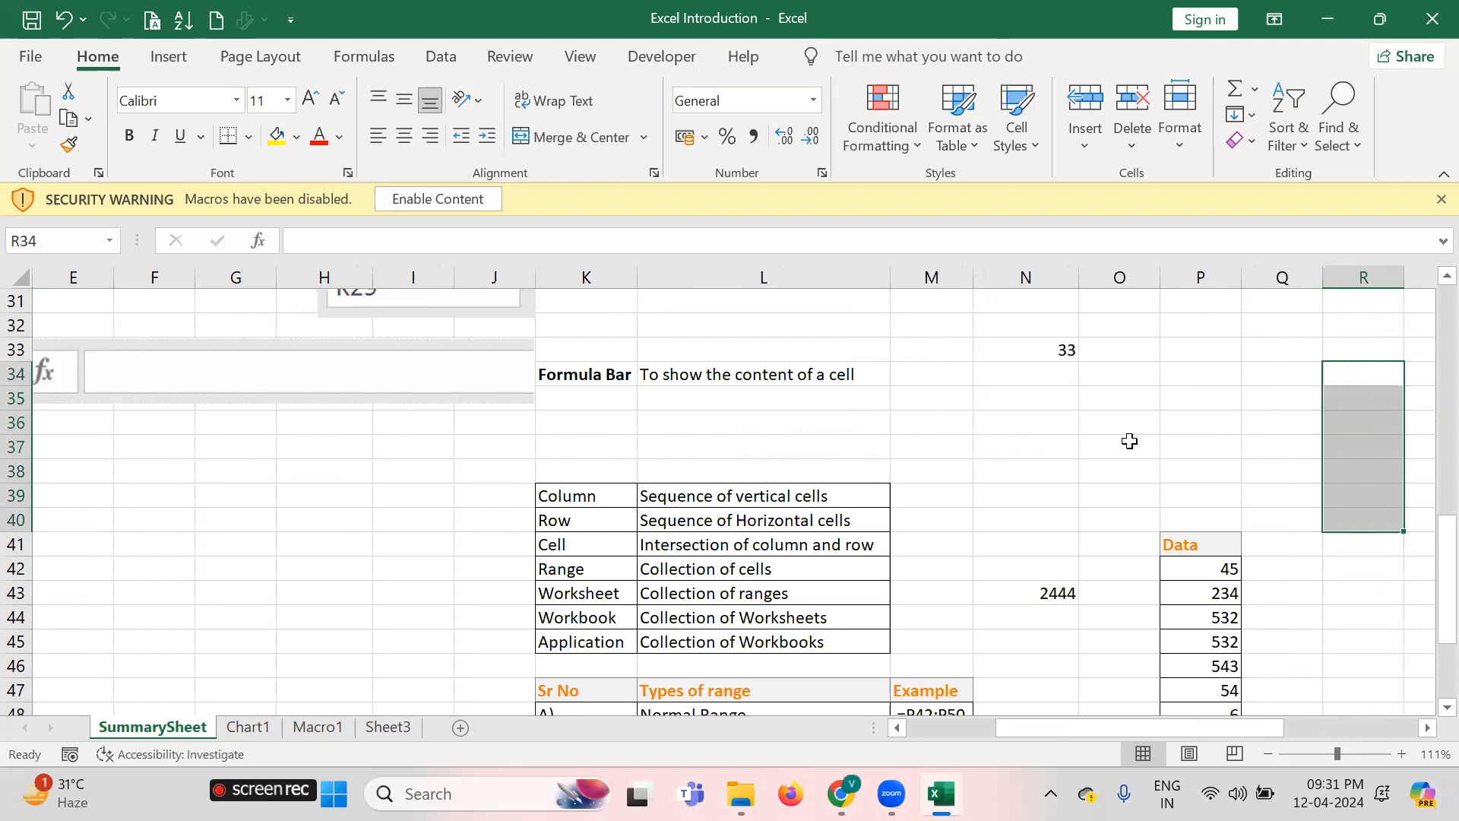
{"action": "key", "text": "Right"}
{"action": "key", "text": "Right"}
{"action": "key", "text": "Left"}
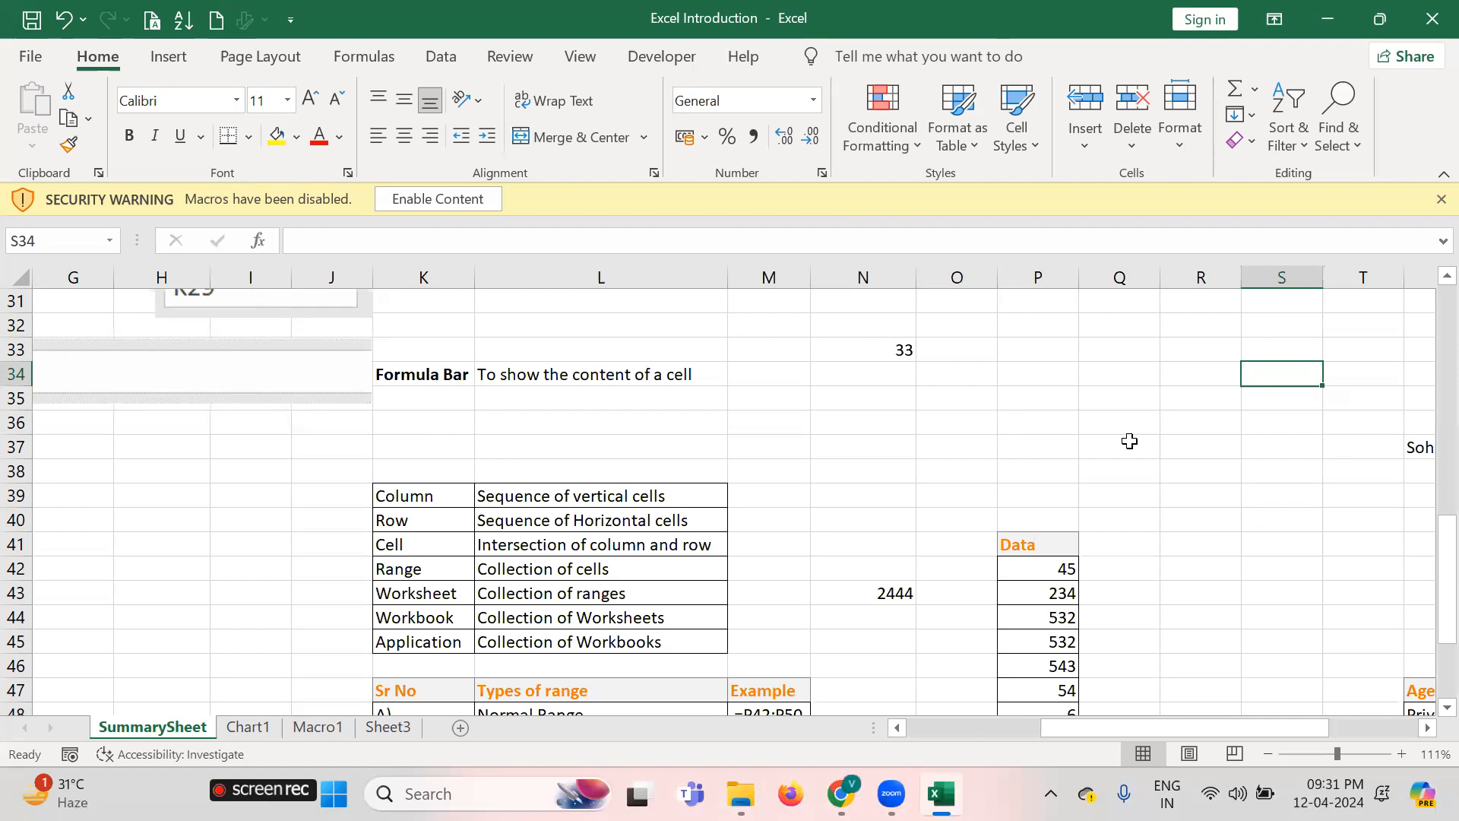
{"action": "key", "text": "Down"}
{"action": "key", "text": "Left"}
{"action": "key", "text": "Left"}
{"action": "key", "text": "Right"}
{"action": "key", "text": "Down"}
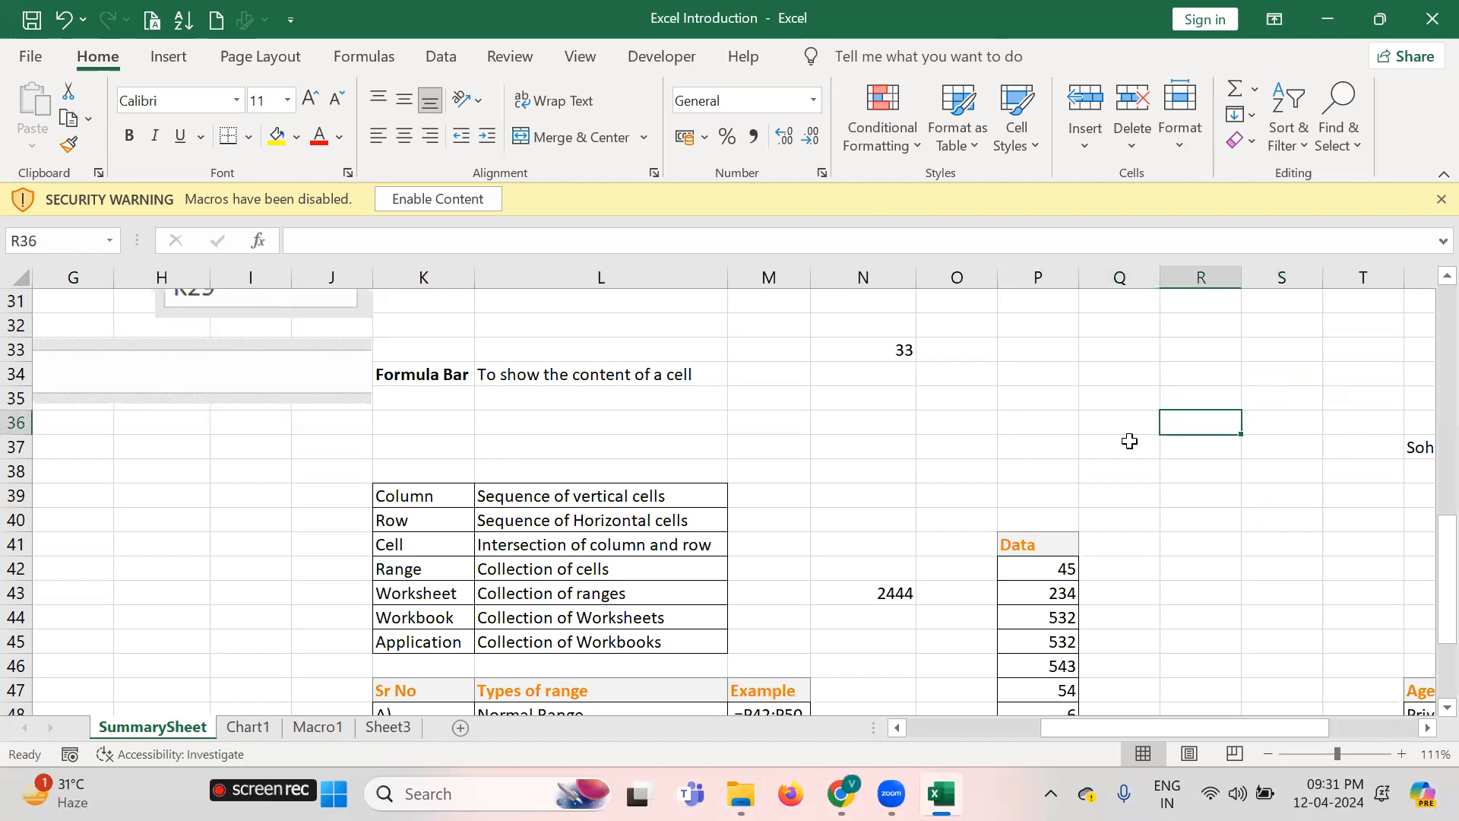
{"action": "key", "text": "Left"}
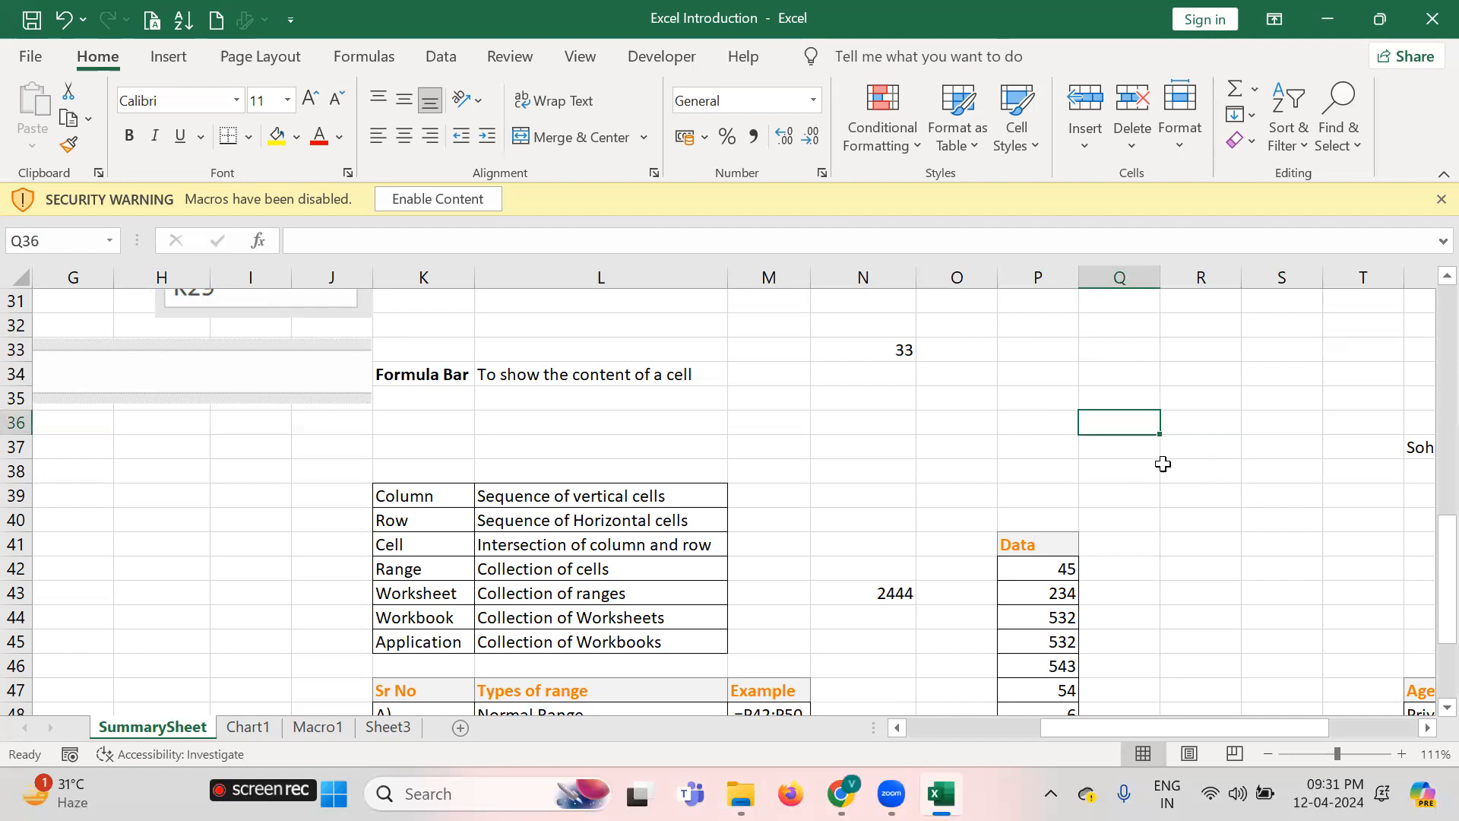
{"action": "key", "text": "Right"}
{"action": "key", "text": "Up"}
{"action": "key", "text": "Left"}
{"action": "key", "text": "Down"}
{"action": "key", "text": "Right"}
{"action": "key", "text": "Up"}
{"action": "key", "text": "Down"}
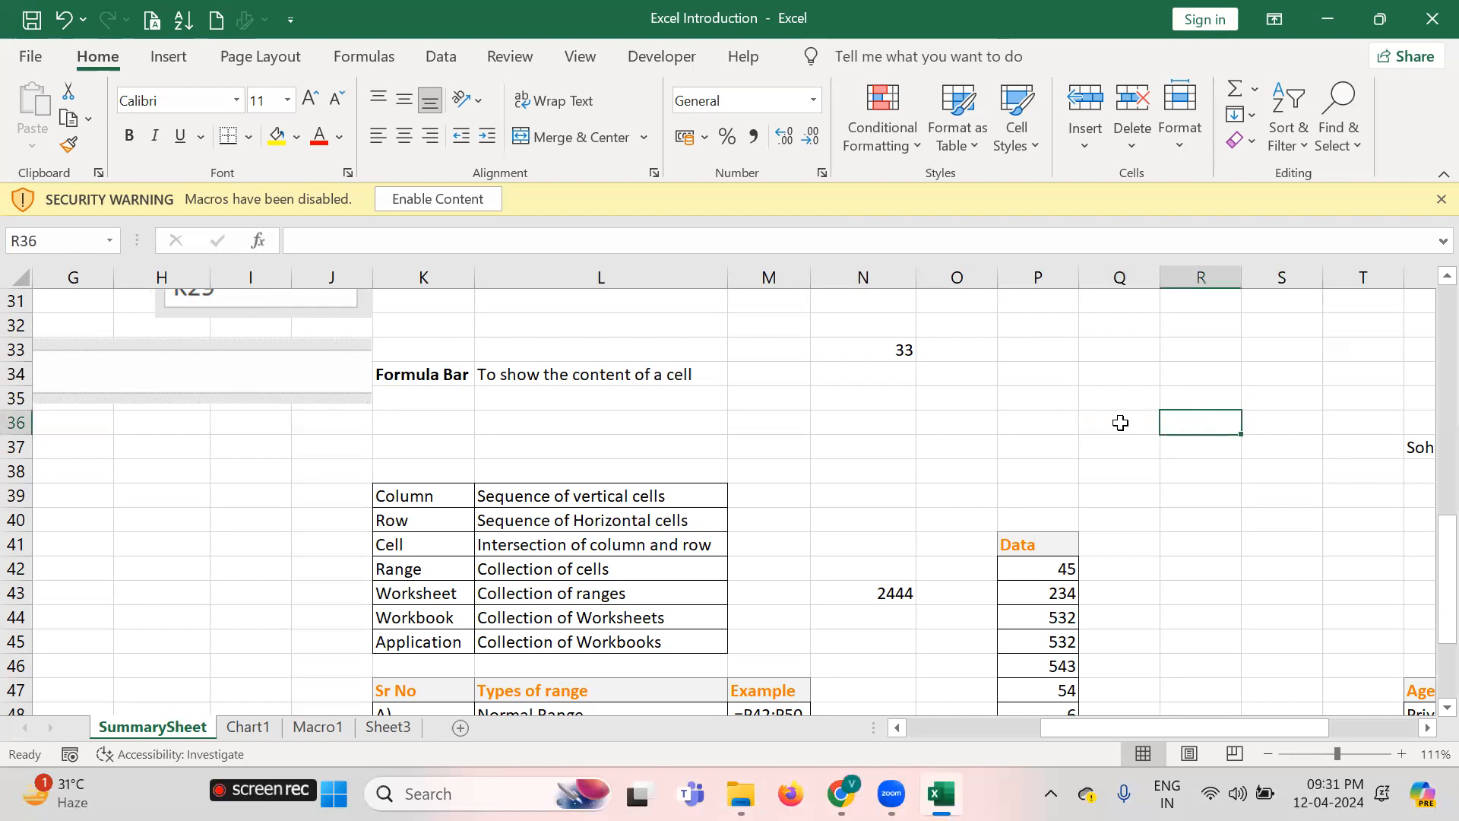
{"action": "key", "text": "Left"}
{"action": "key", "text": "Right"}
{"action": "key", "text": "Left"}
{"action": "key", "text": "Right"}
{"action": "key", "text": "Left"}
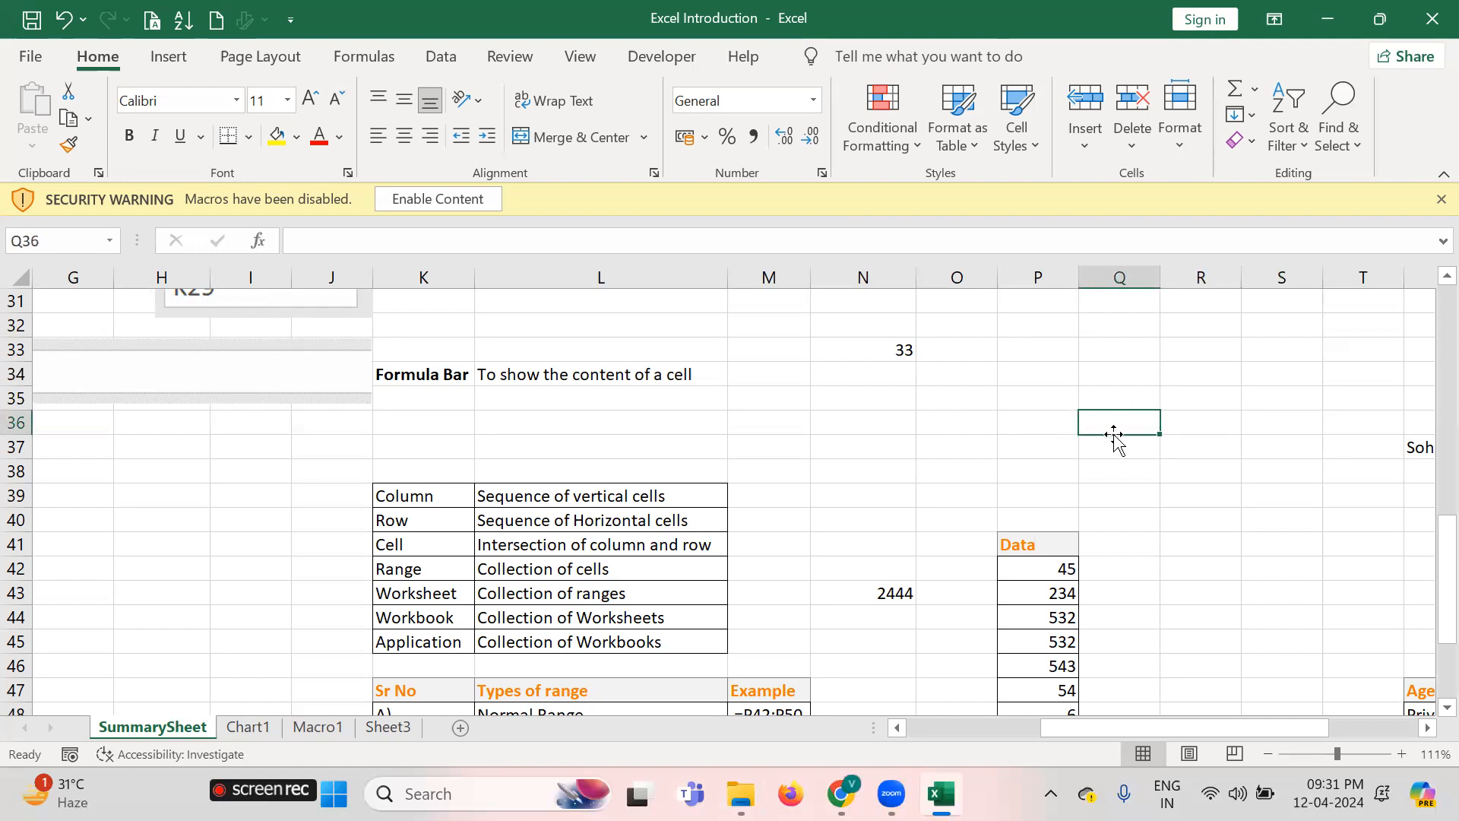
{"action": "key", "text": "Down"}
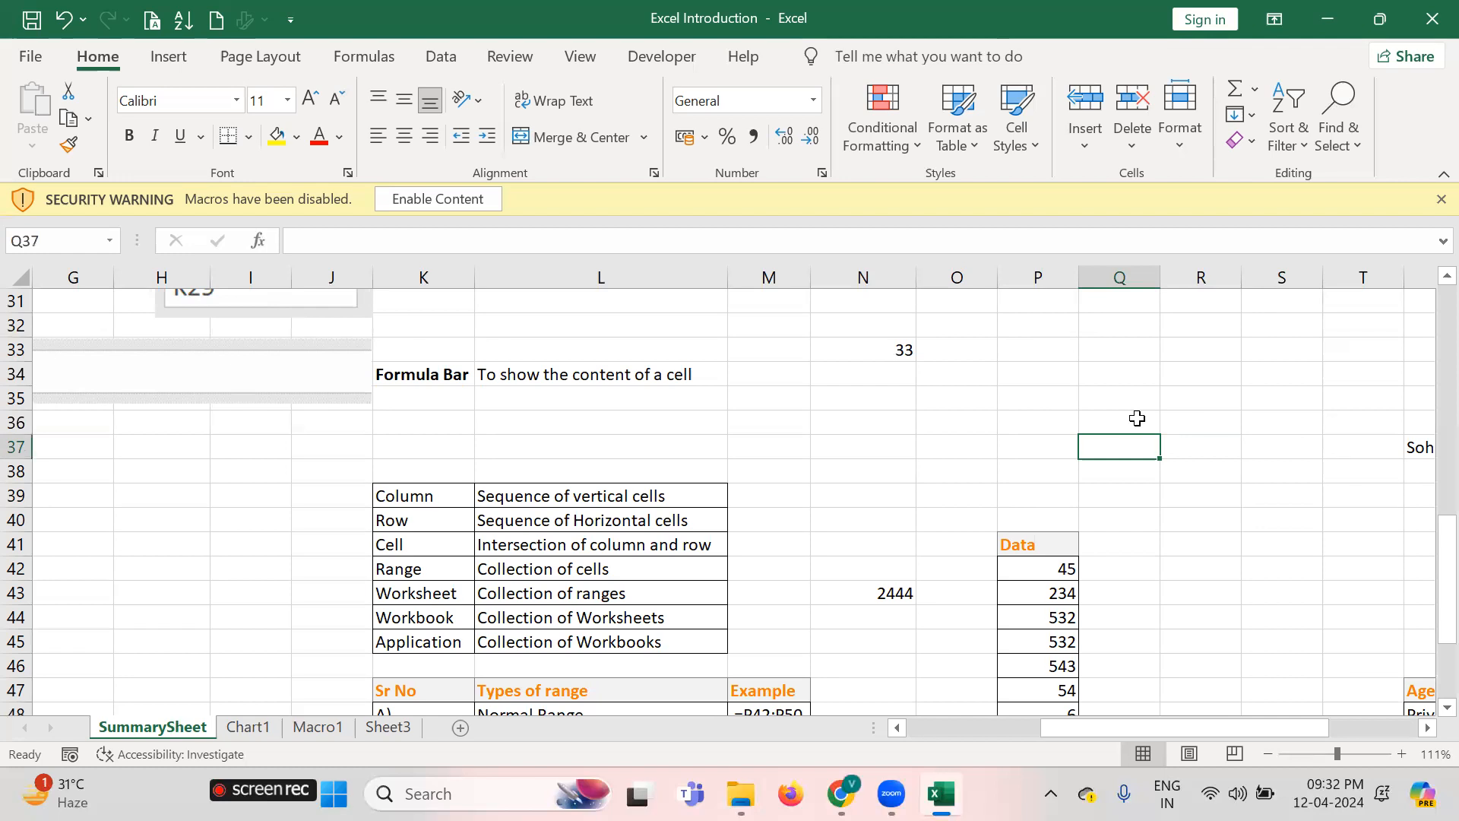
{"action": "left_click", "coordinate": [1140, 391]}
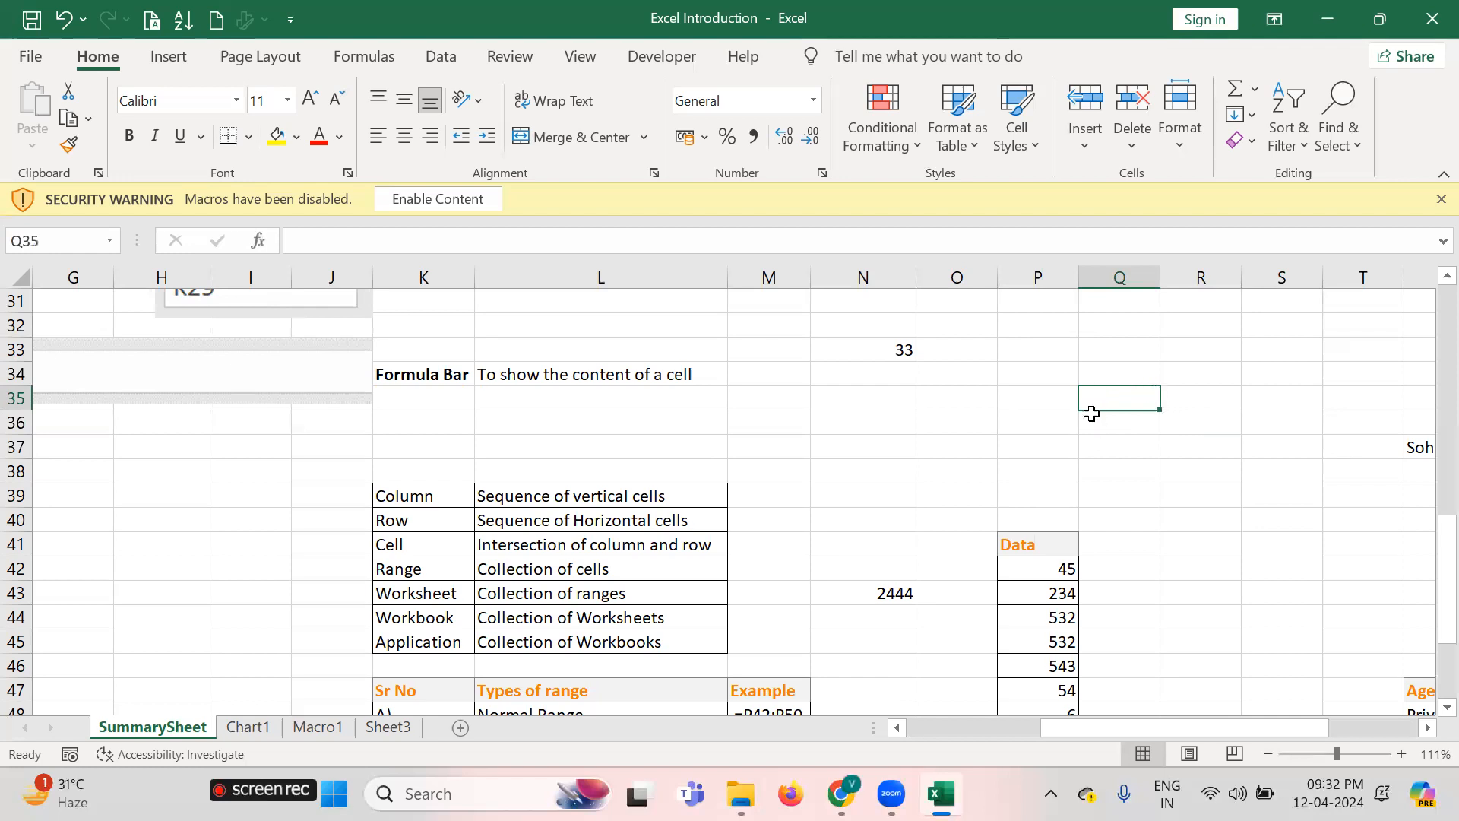
Go to the Range entry in K42 and its definition in the terms table
{"action": "scroll", "coordinate": [909, 459], "scroll_direction": "down", "scroll_amount": 1}
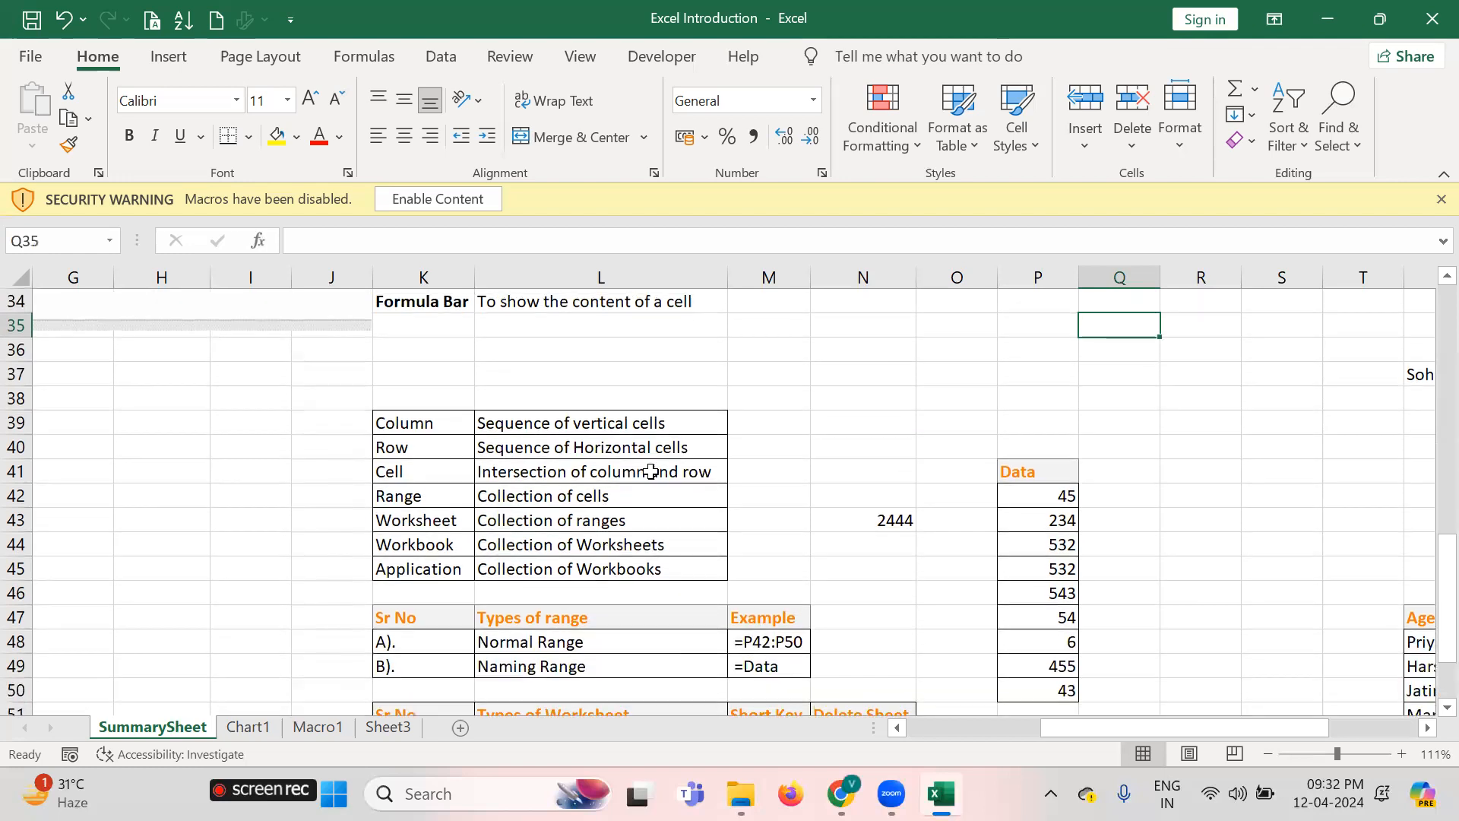
{"action": "left_click", "coordinate": [620, 488]}
{"action": "key", "text": "Left"}
{"action": "key", "text": "Right"}
{"action": "key", "text": "Left"}
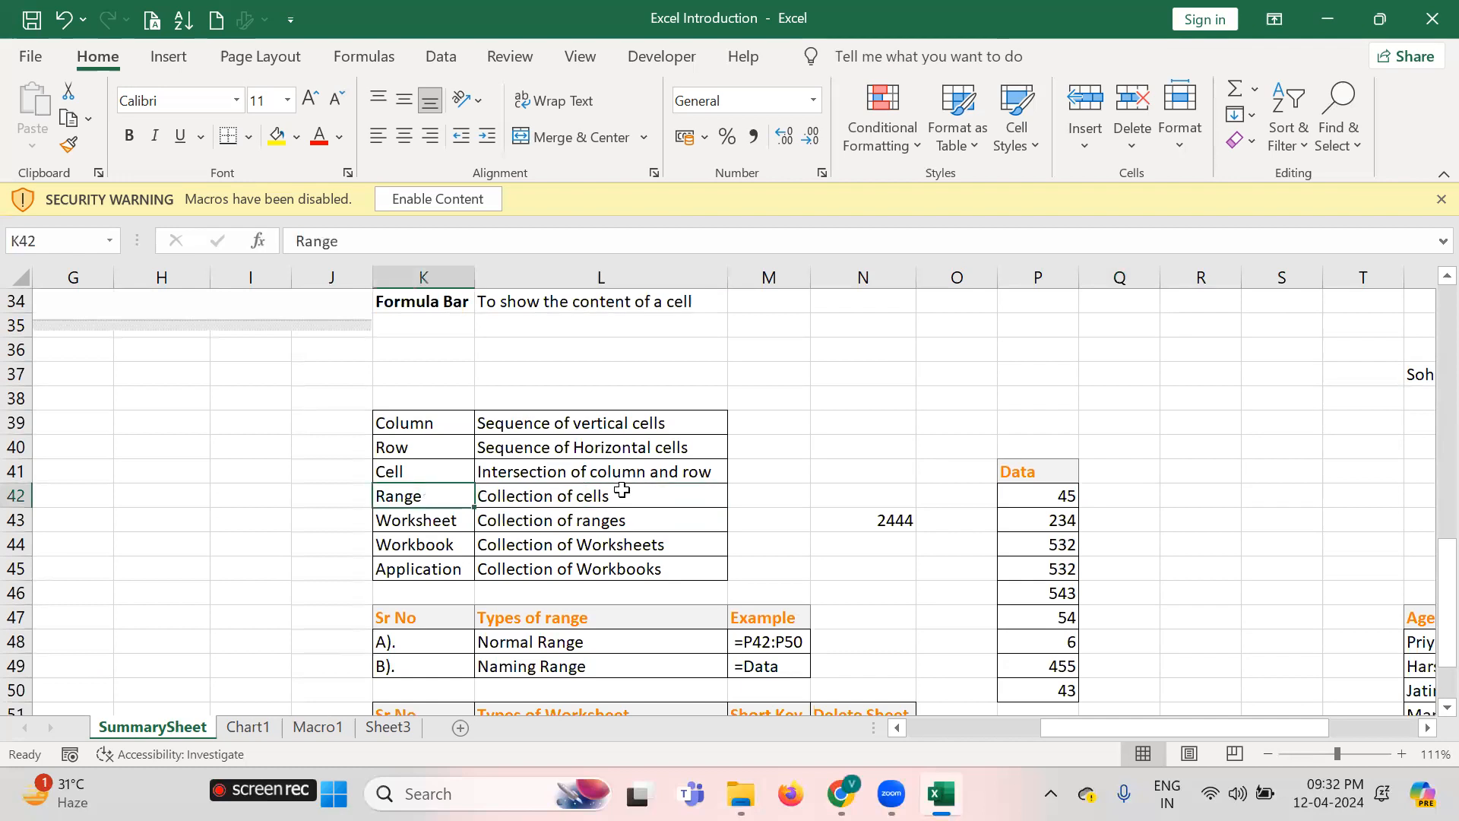
Select a vertical block of blank cells in column R starting at R37 to illustrate a range
{"action": "key", "text": "Right"}
{"action": "key", "text": "Right"}
{"action": "key", "text": "Right"}
{"action": "key", "text": "Right"}
{"action": "key", "text": "Right"}
{"action": "key", "text": "Right"}
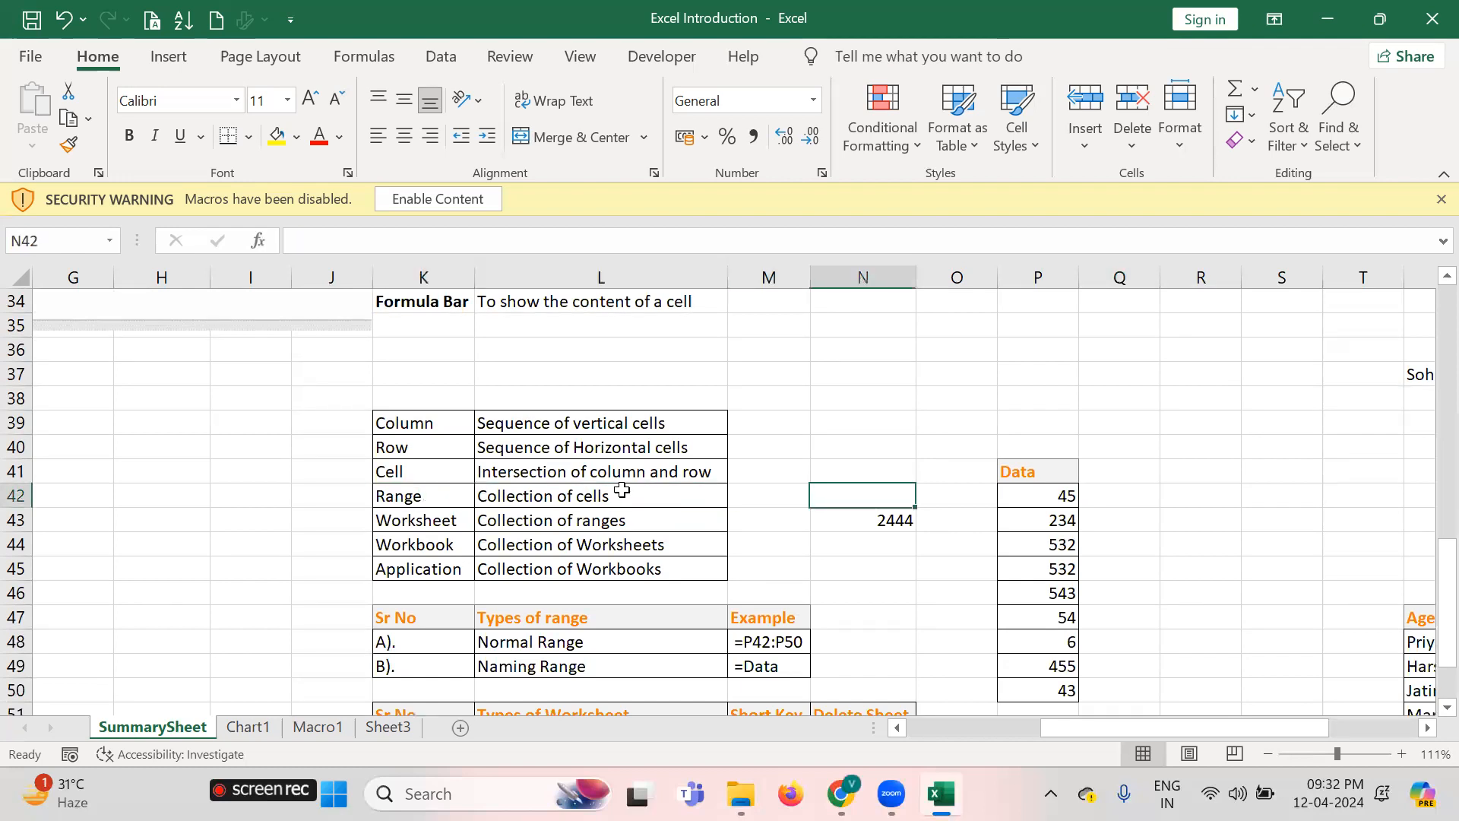
{"action": "key", "text": "Up"}
{"action": "key", "text": "Up"}
{"action": "key", "text": "Up"}
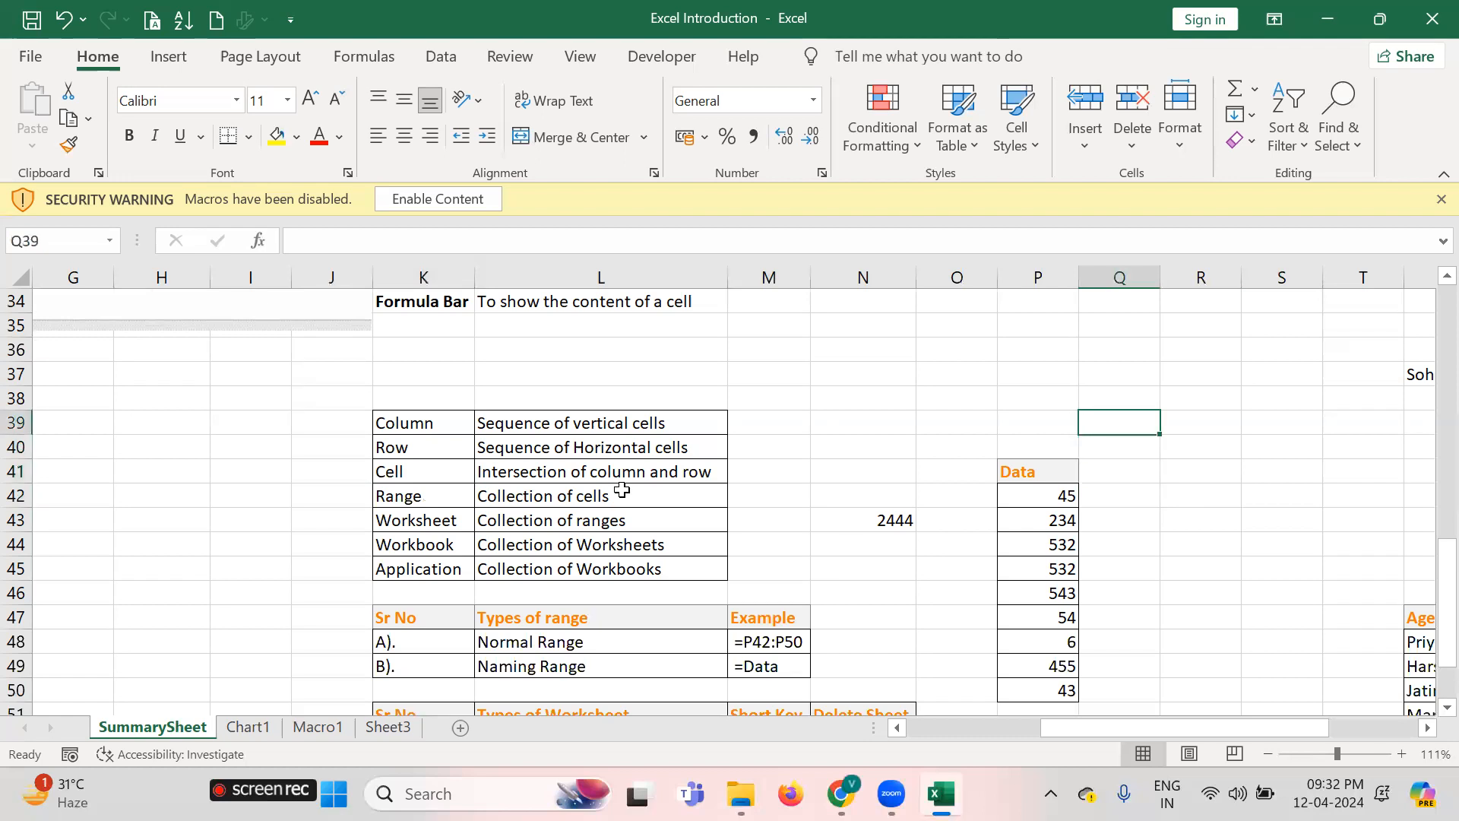
{"action": "key", "text": "Right"}
{"action": "key", "text": "Up"}
{"action": "key", "text": "Up"}
{"action": "key", "text": "shift+Down"}
{"action": "key", "text": "shift+Down"}
{"action": "key", "text": "shift+Down"}
{"action": "key", "text": "shift+Down"}
{"action": "key", "text": "shift+Down"}
{"action": "key", "text": "shift+Down"}
{"action": "key", "text": "shift+Down"}
{"action": "key", "text": "shift+Down"}
{"action": "key", "text": "shift+Down"}
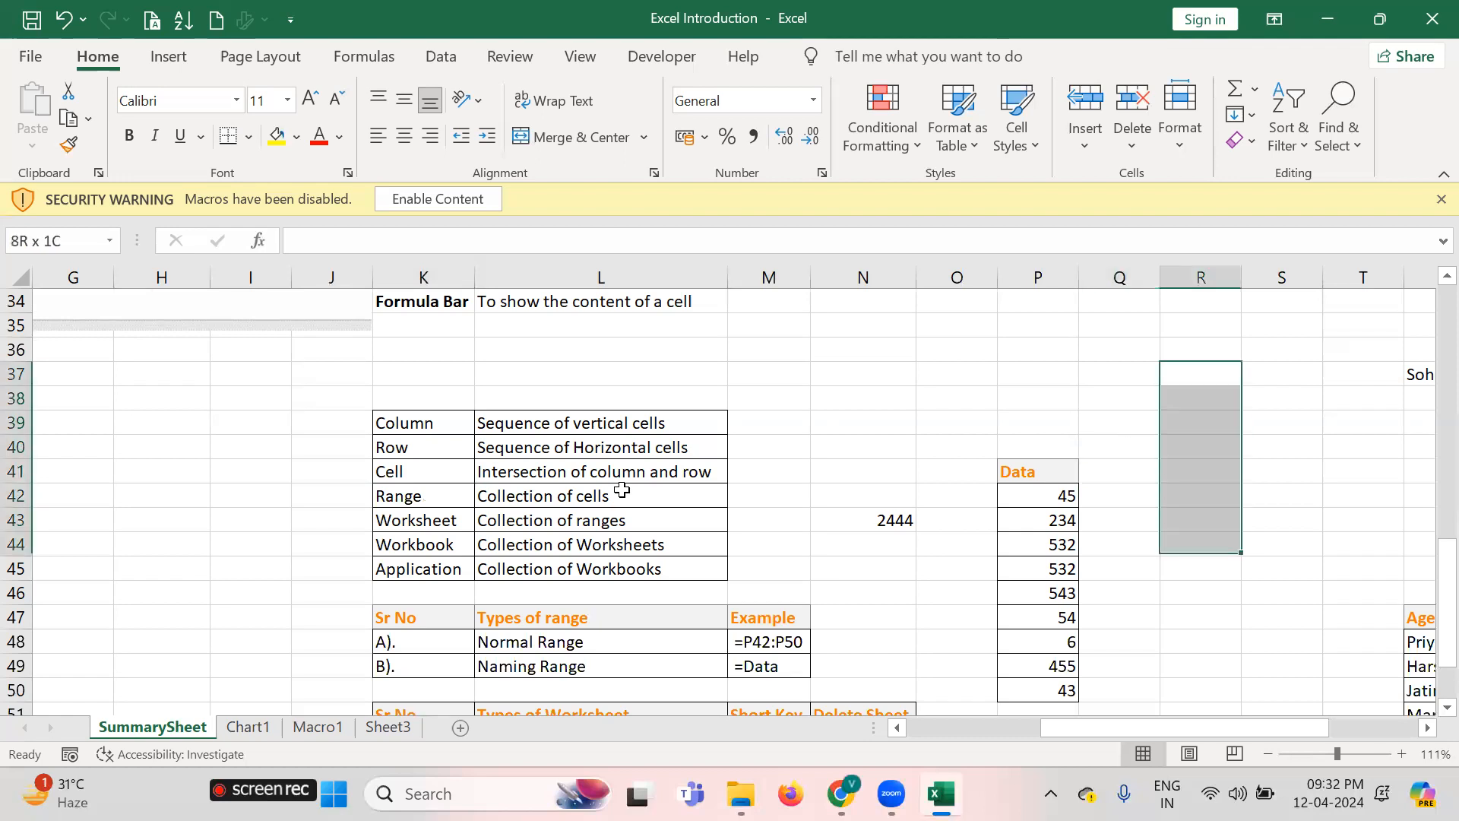
Enter the formula =RANDBETWEEN(10,100) in R37
{"action": "key", "text": "Up"}
{"action": "key", "text": "Down"}
{"action": "type", "text": "_"}
{"action": "key", "text": "BackSpace"}
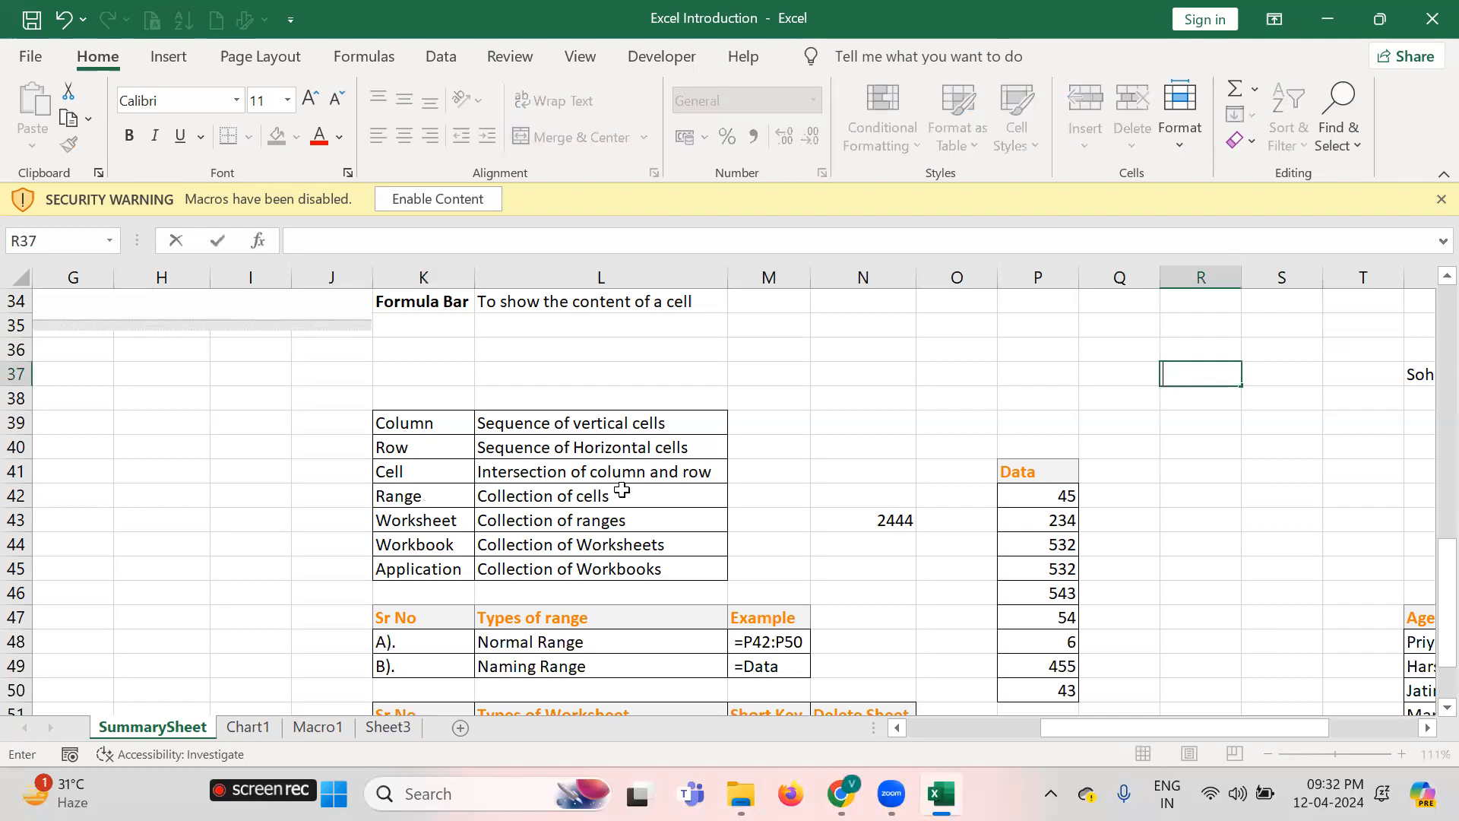
{"action": "type", "text": "=ran"}
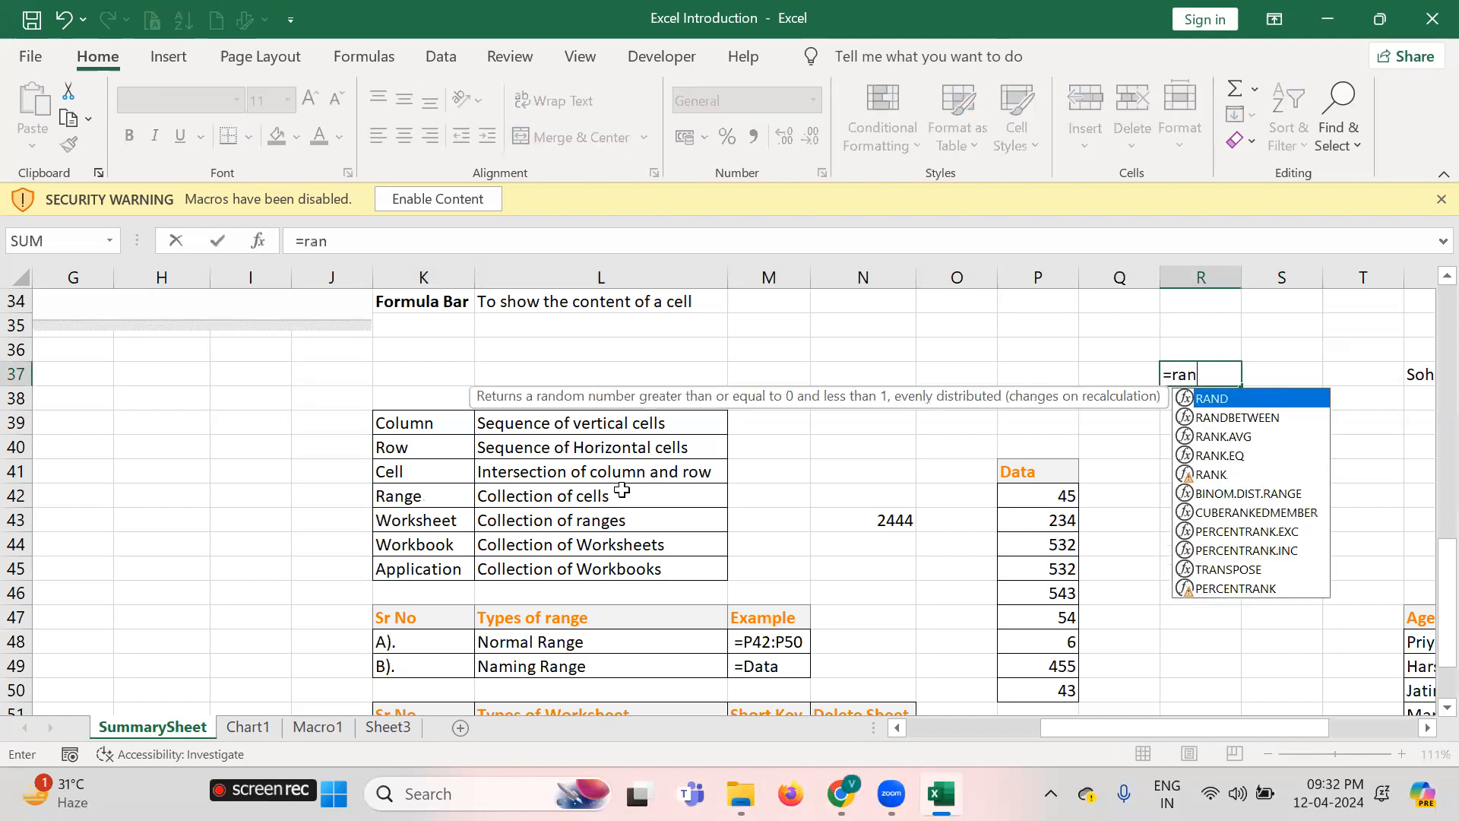
{"action": "double_click", "coordinate": [1266, 417]}
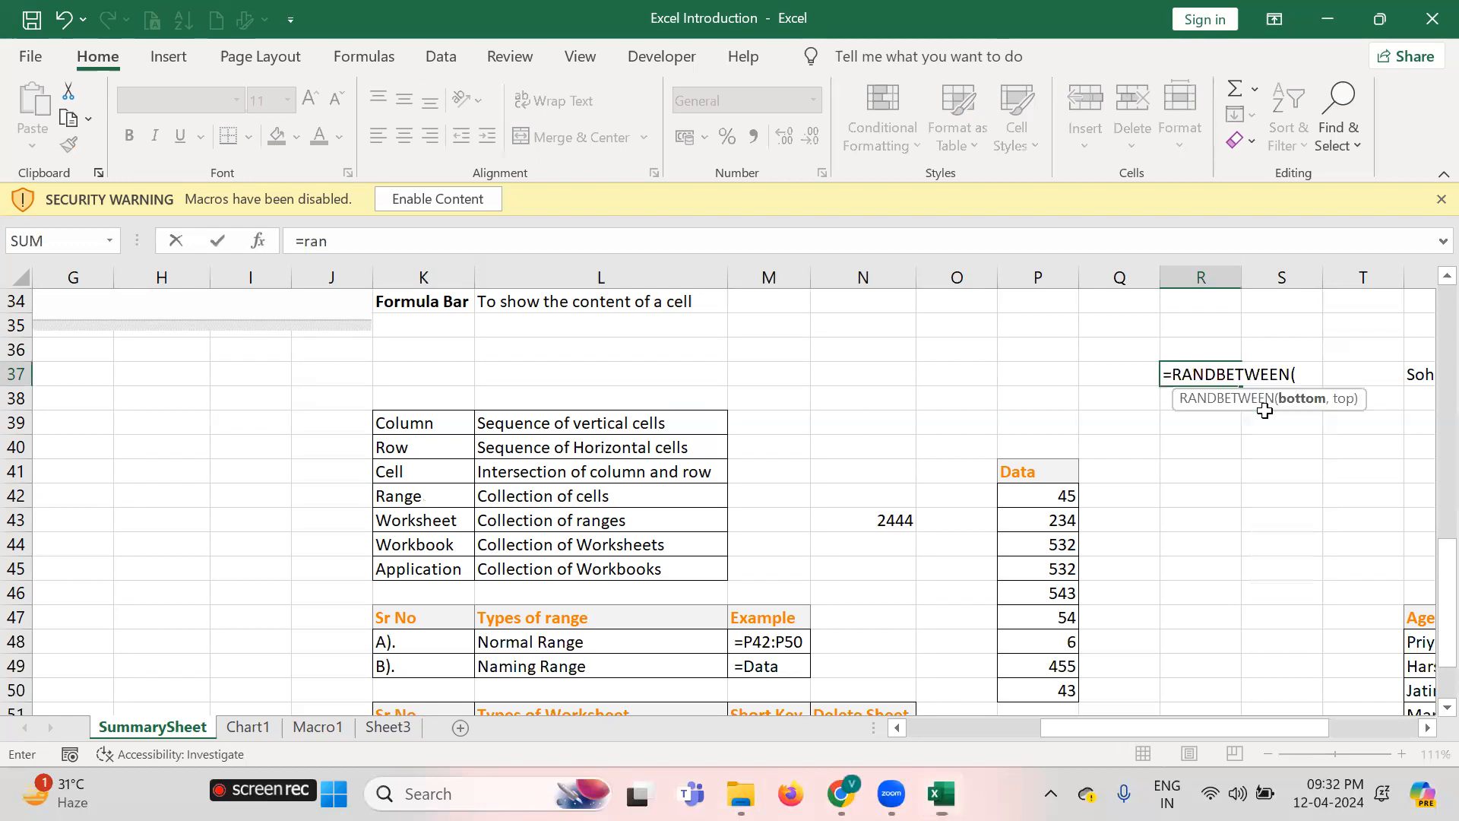
{"action": "type", "text": "10,100"}
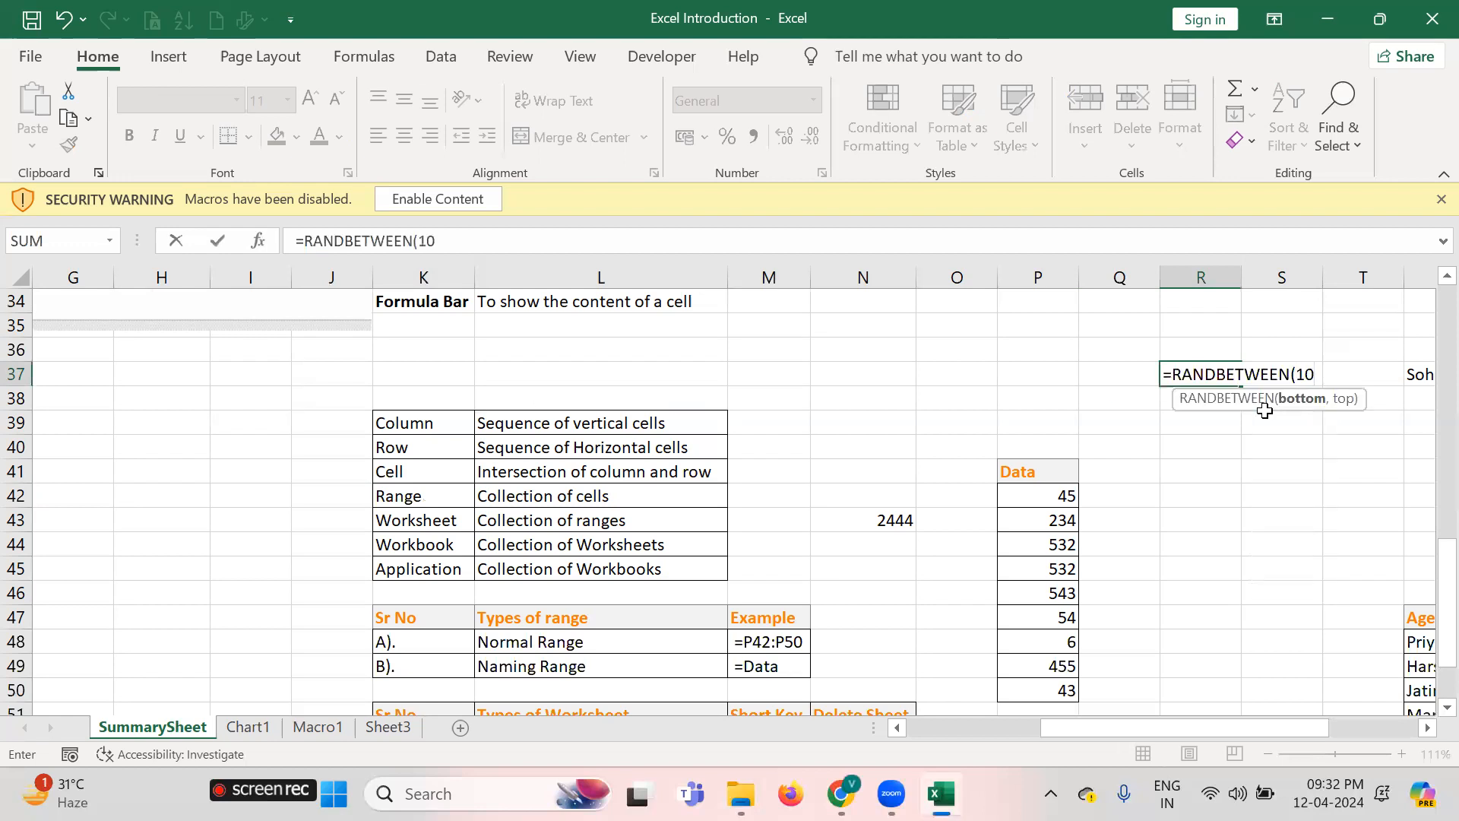
{"action": "key", "text": "Return"}
Fill the RANDBETWEEN formula from R37 down to R44
{"action": "key", "text": "Up"}
{"action": "key", "text": "shift+Down"}
{"action": "key", "text": "shift+Down"}
{"action": "key", "text": "shift+Down"}
{"action": "key", "text": "shift+Down"}
{"action": "key", "text": "shift+Down"}
{"action": "key", "text": "shift+Down"}
{"action": "key", "text": "shift+Down"}
{"action": "key", "text": "ctrl+d"}
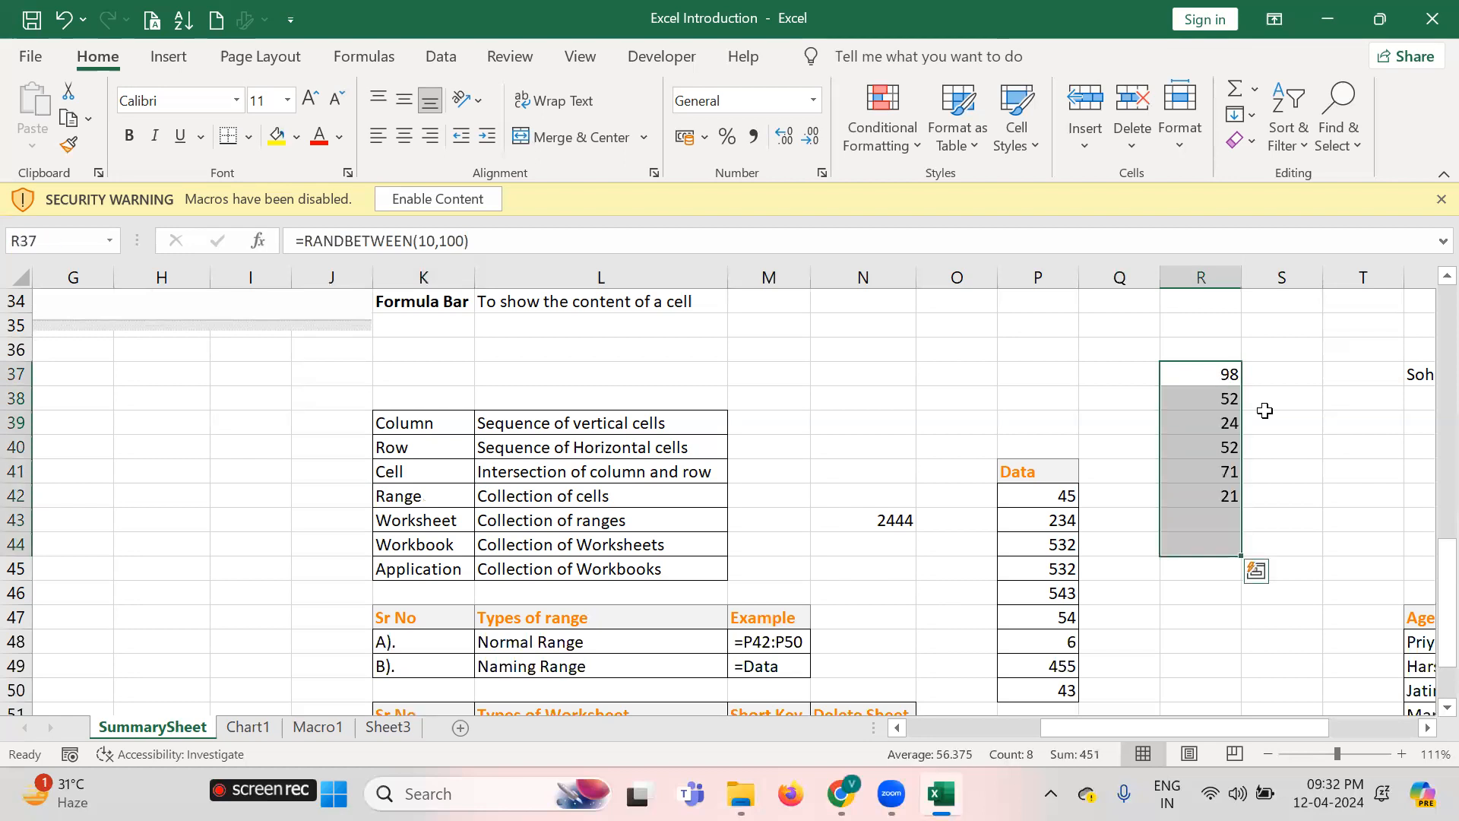
Copy R37:R44 and paste it back in place using Paste Special with the All option
{"action": "key", "text": "ctrl+c"}
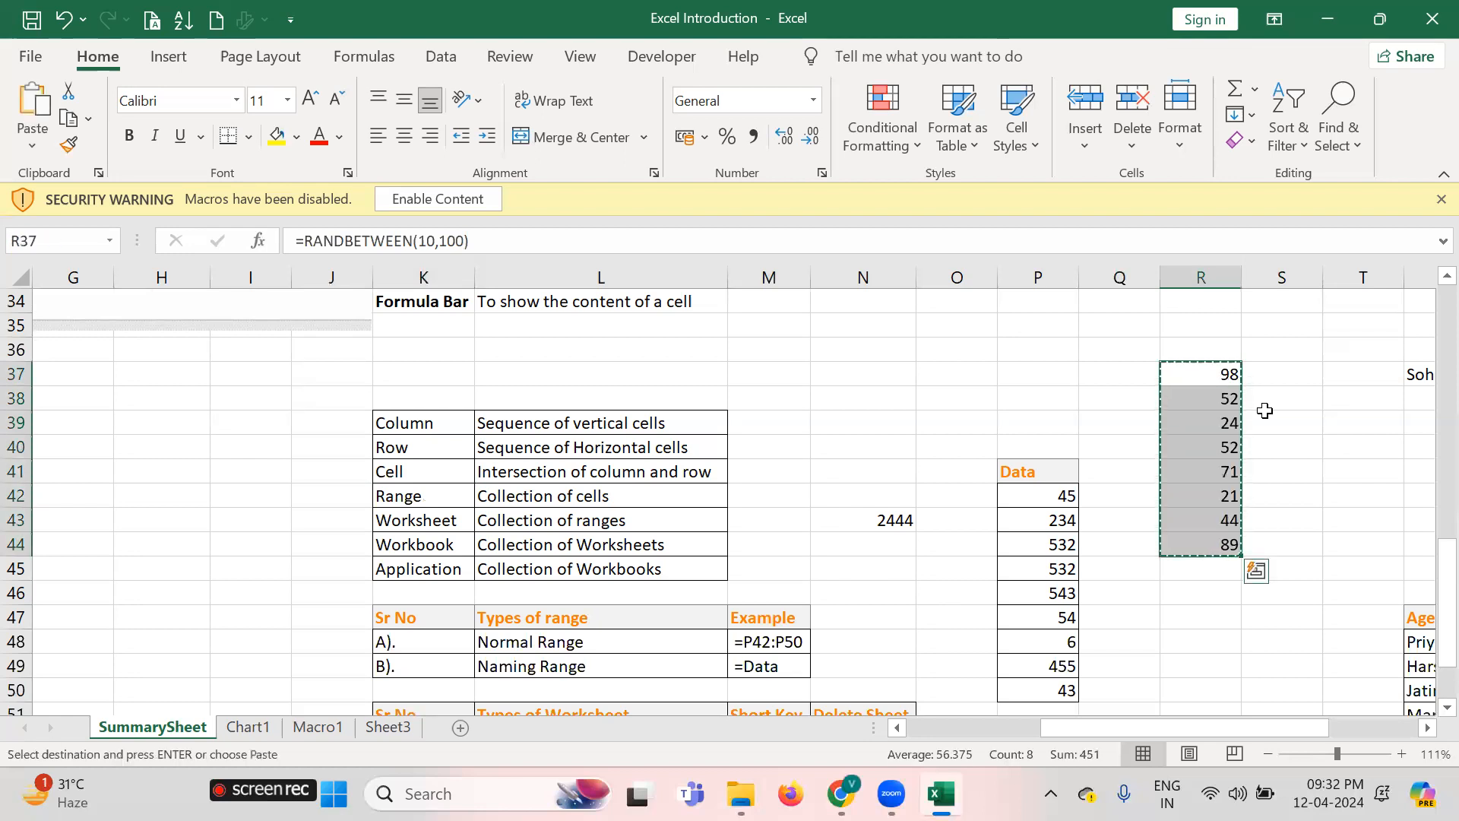
{"action": "key", "text": "alt"}
{"action": "key", "text": "e"}
{"action": "key", "text": "s"}
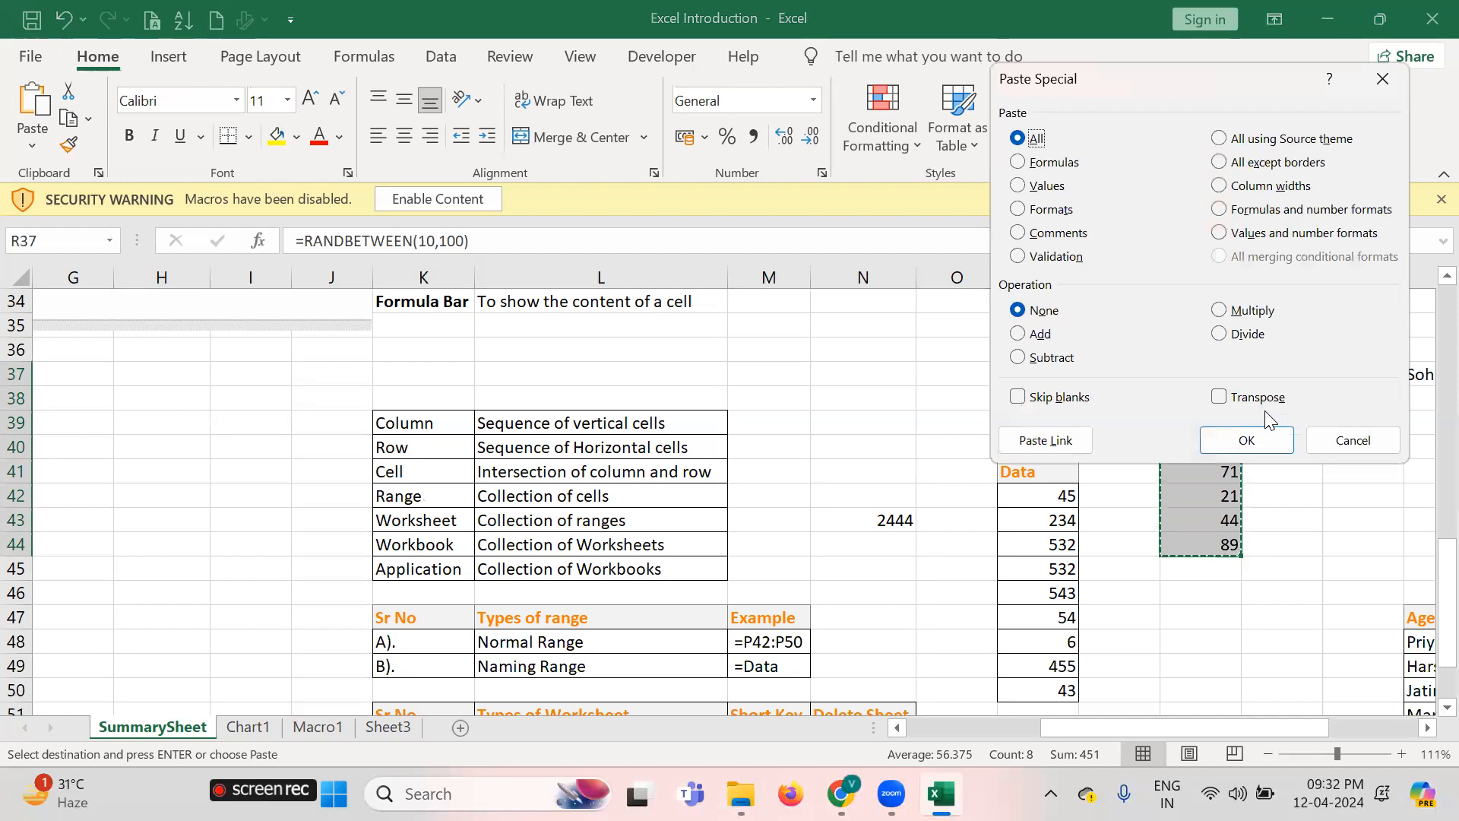
{"action": "key", "text": "Return"}
{"action": "key", "text": "Escape"}
Select the random numbers in R37:R44 repeatedly to illustrate a range as a collection of cells
{"action": "key", "text": "Up"}
{"action": "key", "text": "Right"}
{"action": "key", "text": "Down"}
{"action": "key", "text": "Left"}
{"action": "key", "text": "shift+Down"}
{"action": "key", "text": "shift+Down"}
{"action": "key", "text": "shift+Down"}
{"action": "key", "text": "shift+Down"}
{"action": "key", "text": "shift+Down"}
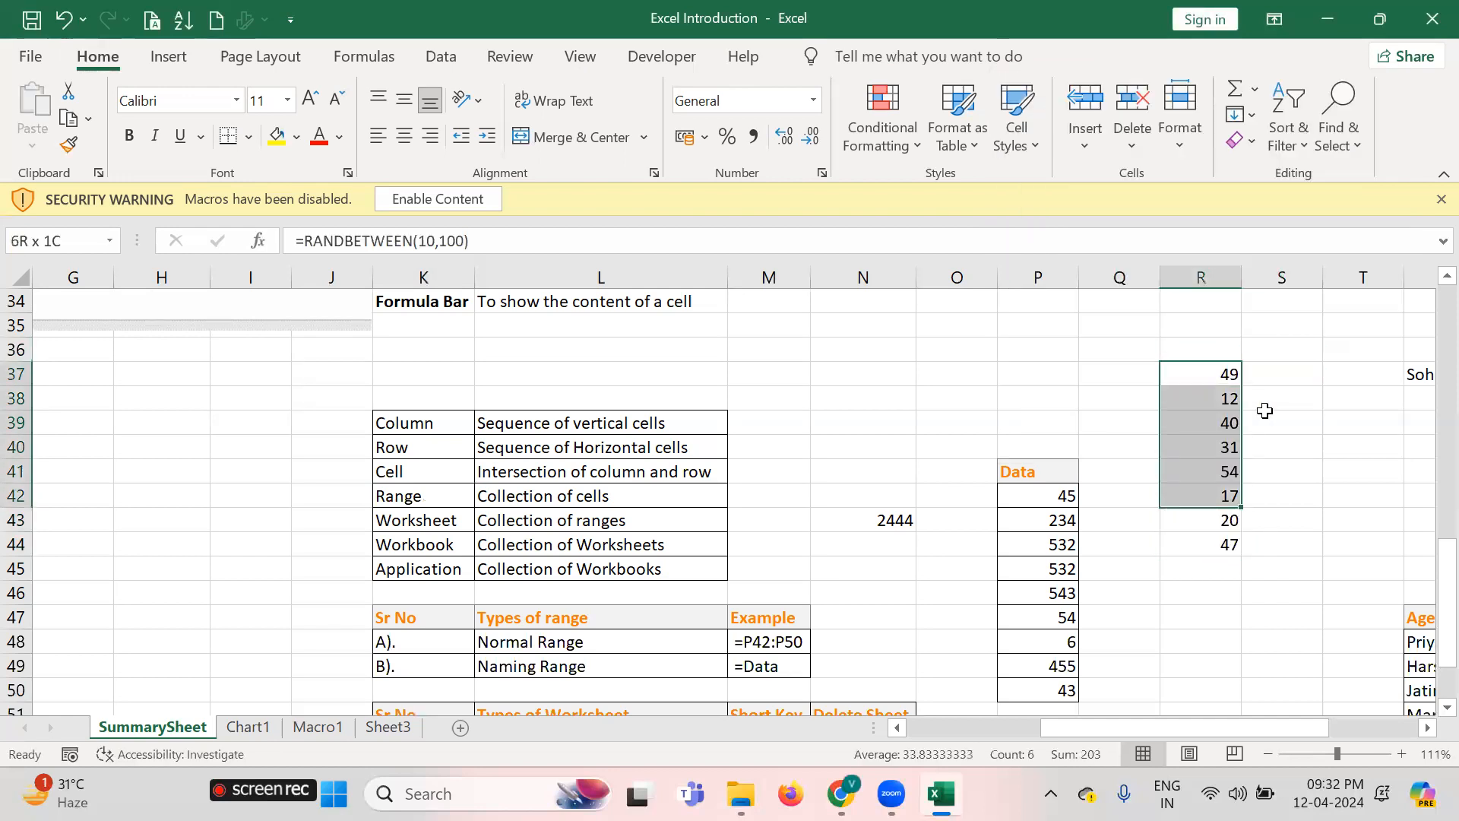
{"action": "key", "text": "shift+Down"}
{"action": "key", "text": "shift+Down"}
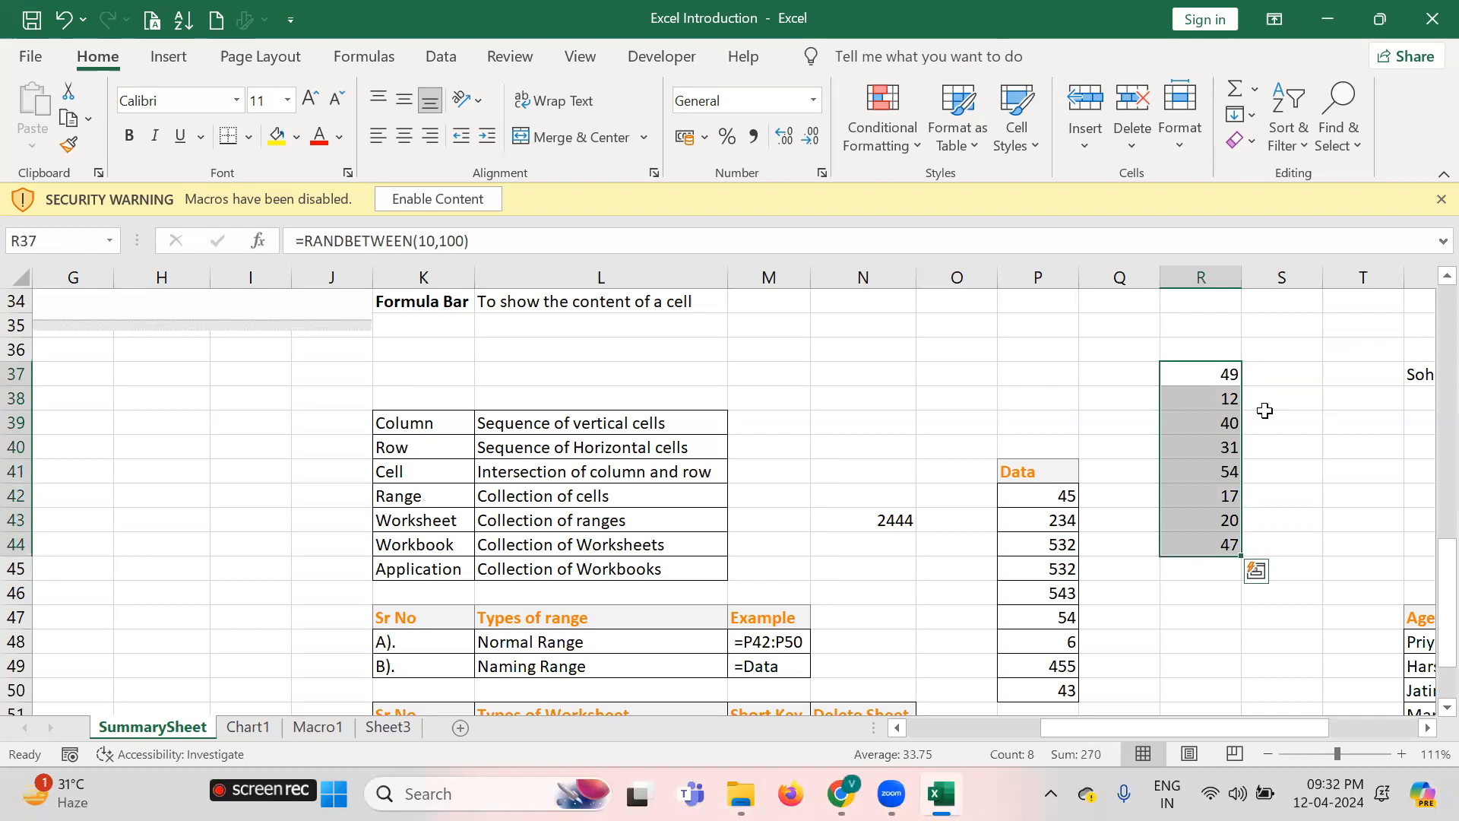
{"action": "key", "text": "Up"}
{"action": "key", "text": "Down"}
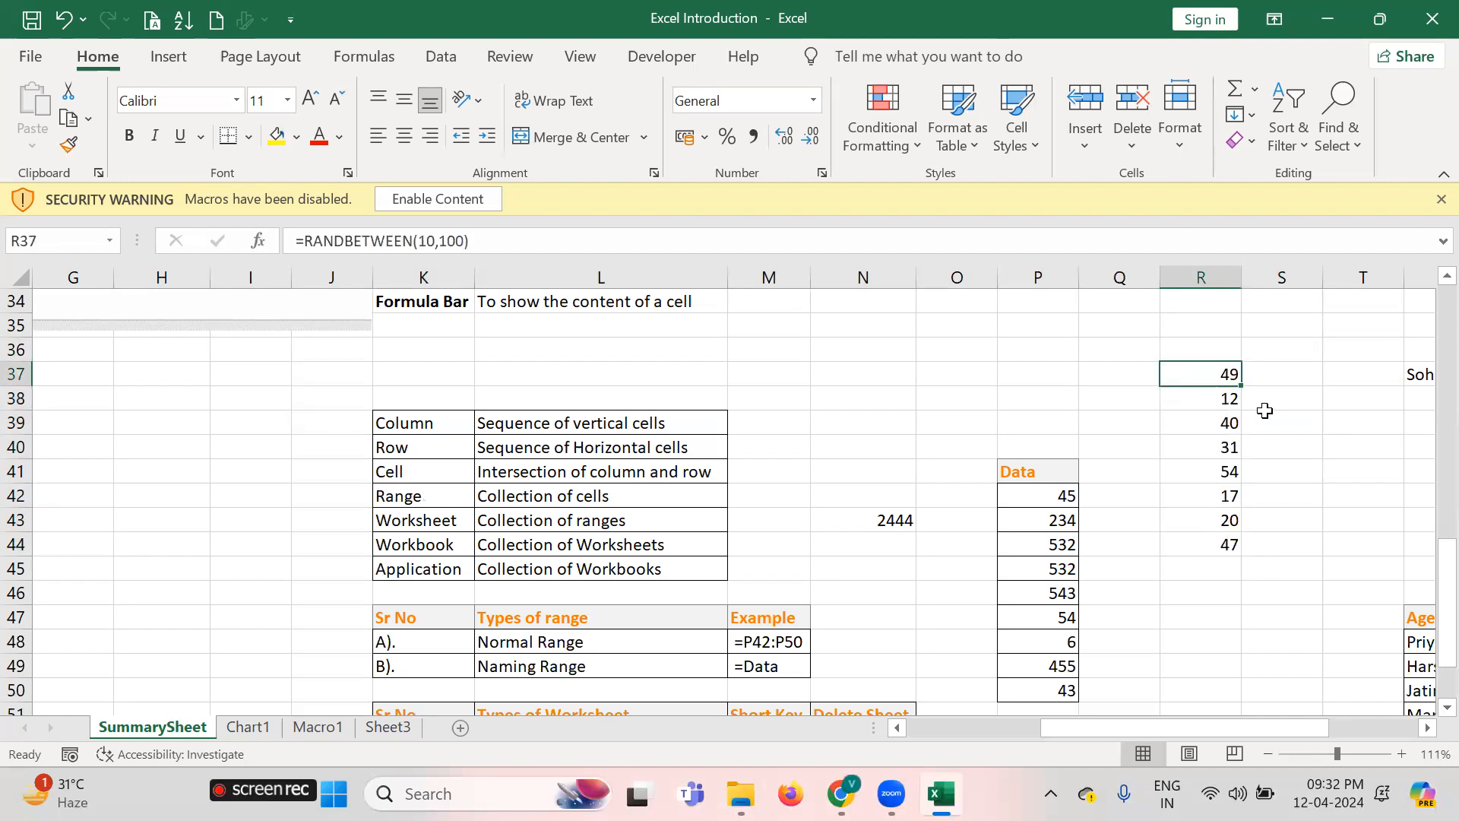
{"action": "key", "text": "shift+Down"}
{"action": "key", "text": "shift+Down"}
{"action": "key", "text": "shift+Down"}
{"action": "key", "text": "shift+Down"}
{"action": "key", "text": "shift+Down"}
{"action": "key", "text": "shift+Down"}
{"action": "key", "text": "shift+Down"}
{"action": "key", "text": "Up"}
{"action": "key", "text": "Down"}
{"action": "key", "text": "shift+Down"}
{"action": "key", "text": "shift+Down"}
{"action": "key", "text": "shift+Down"}
{"action": "key", "text": "shift+Down"}
{"action": "key", "text": "shift+Down"}
{"action": "key", "text": "shift+Down"}
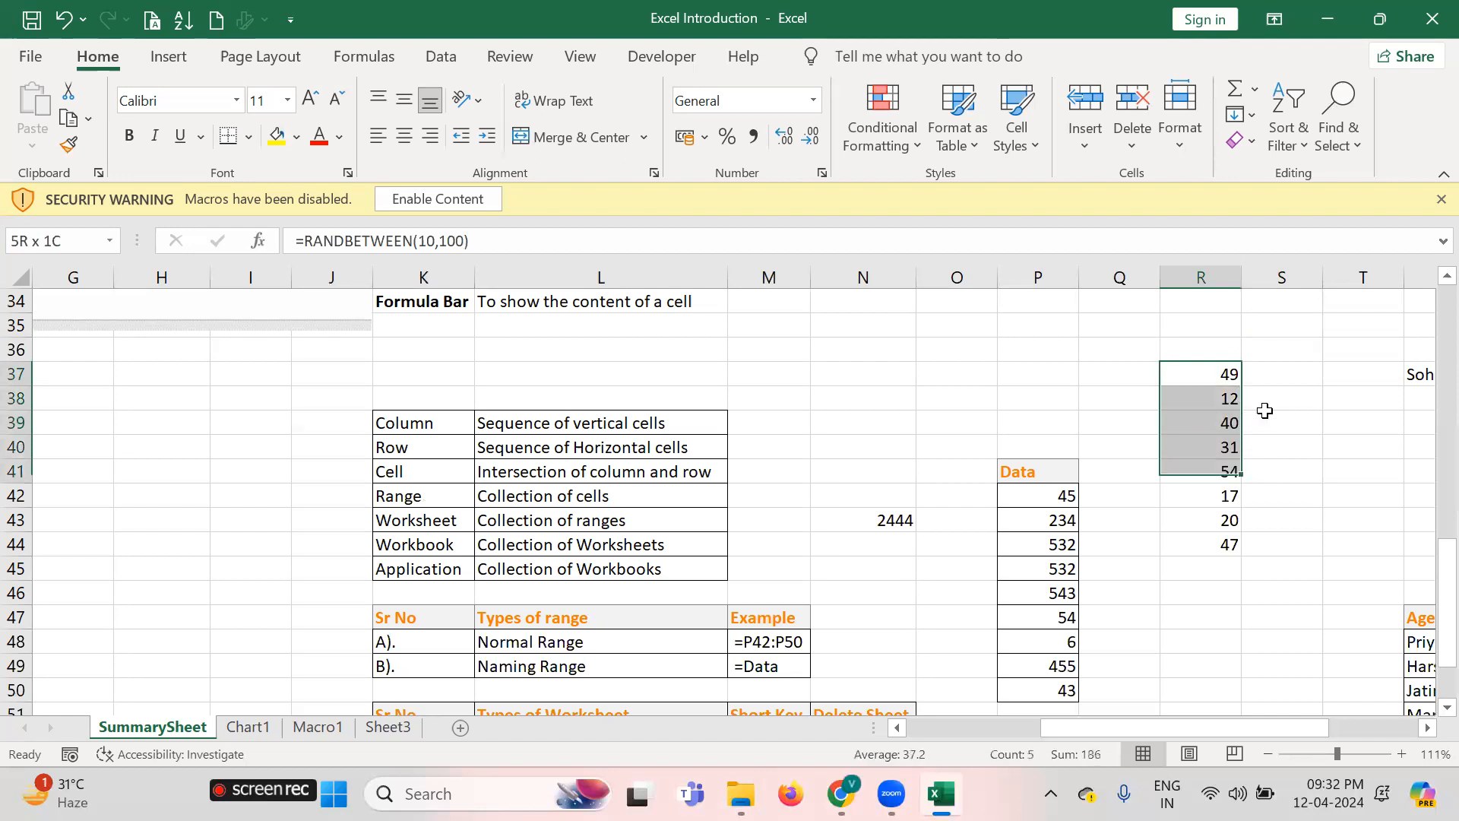
{"action": "key", "text": "shift+Down"}
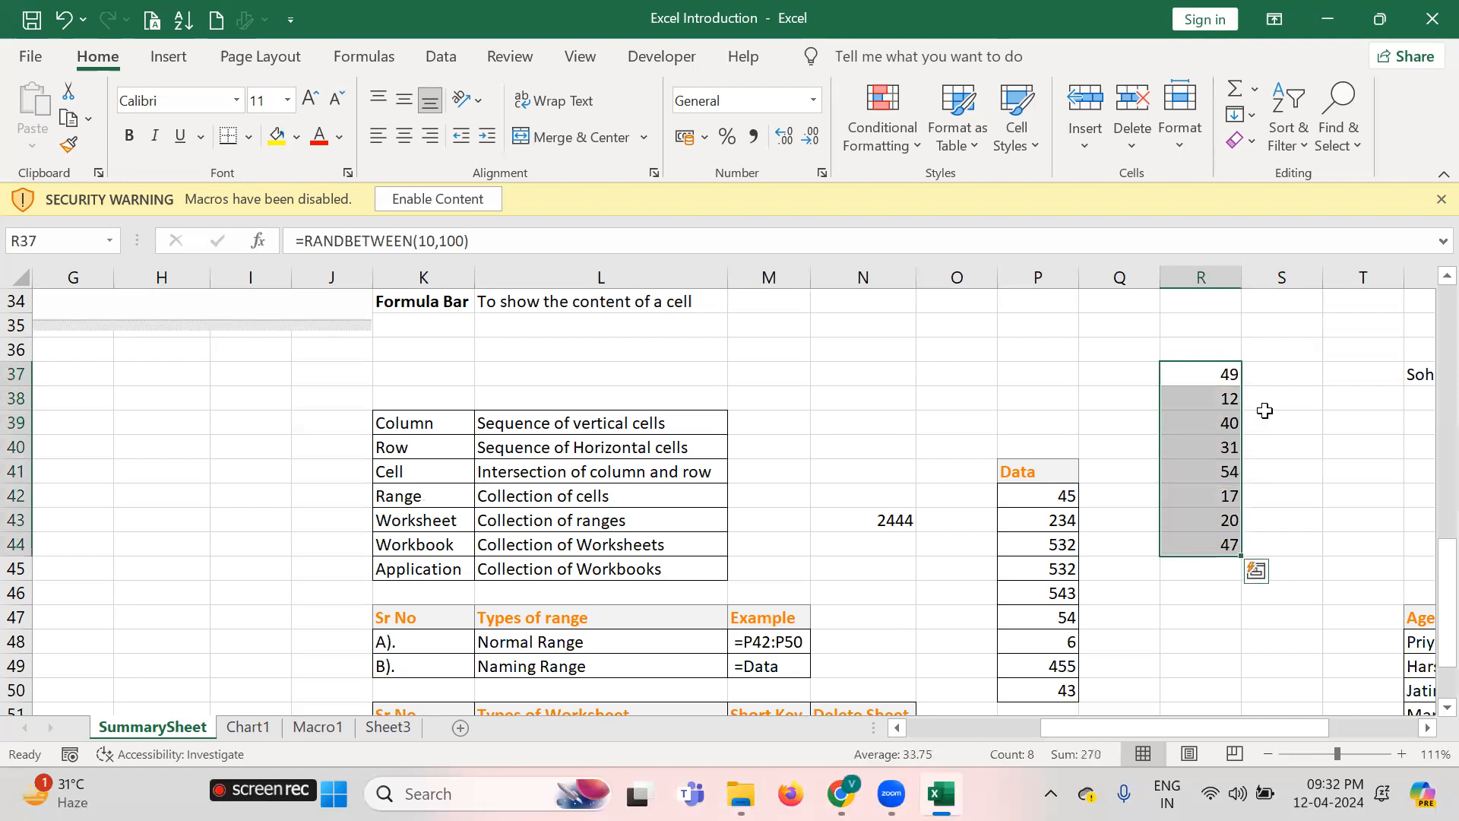
Clear the random number formulas from R37:R44
{"action": "left_click", "coordinate": [1286, 375]}
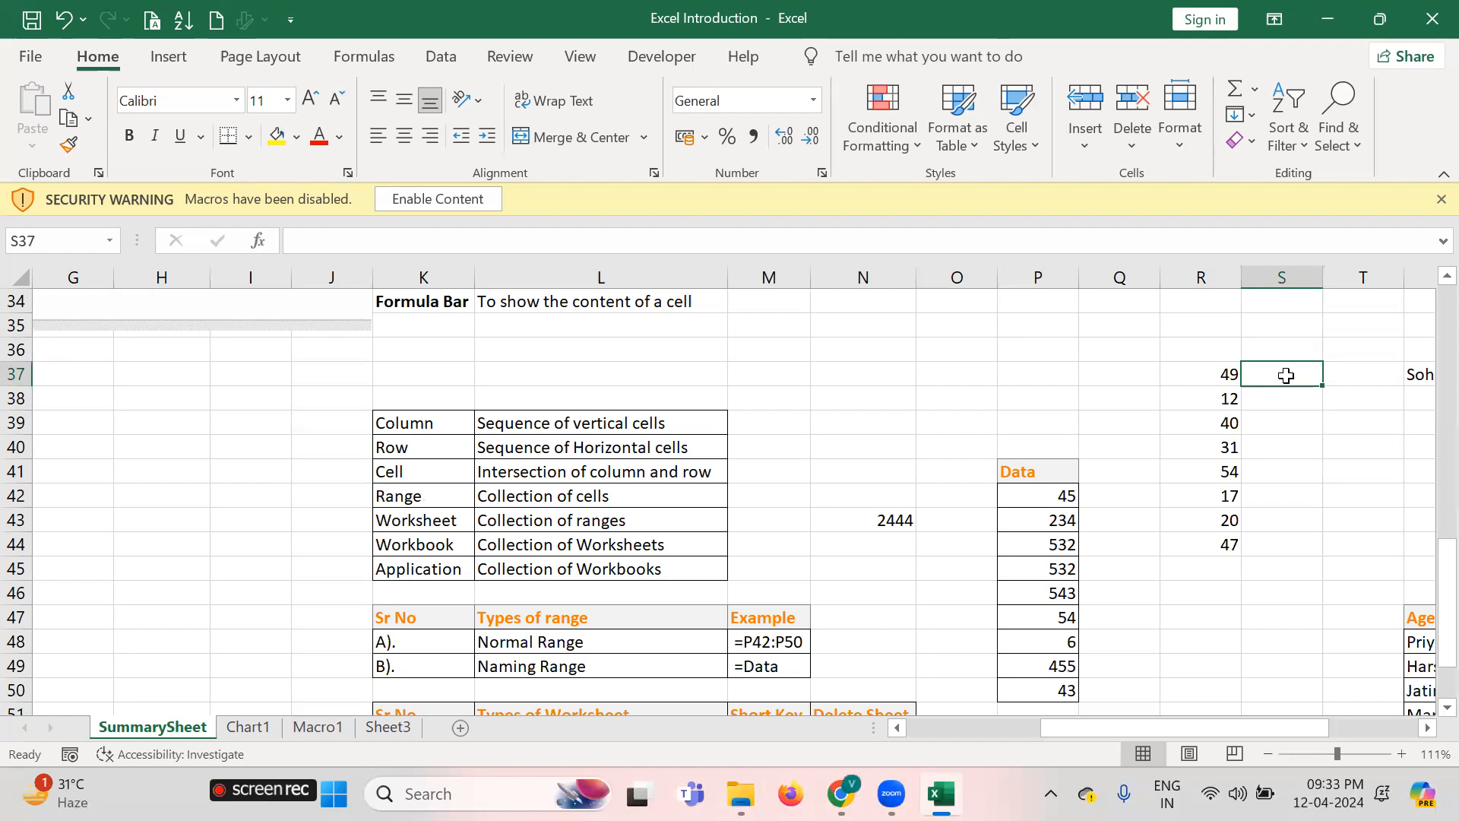
{"action": "key", "text": "Left"}
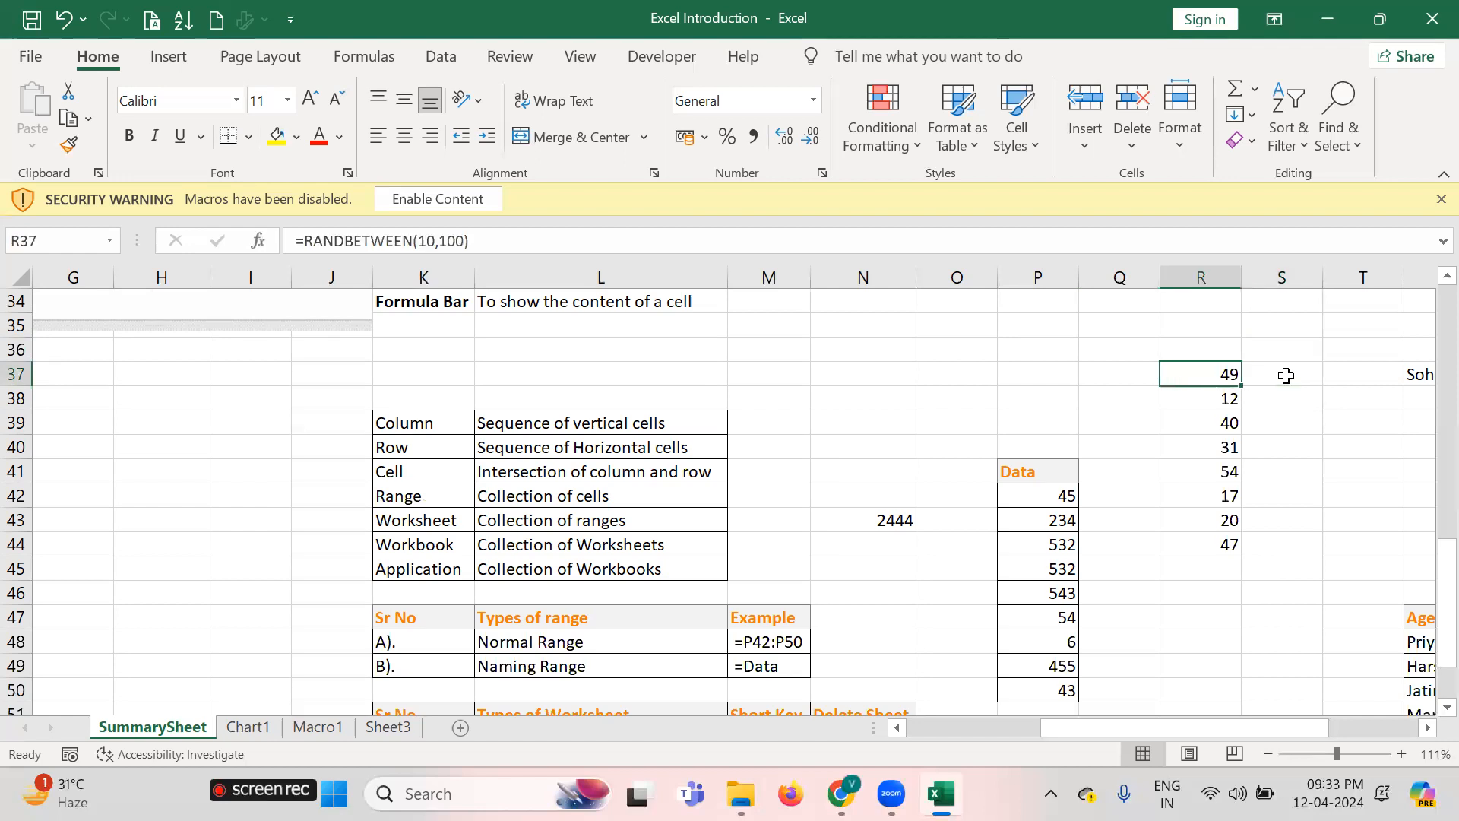
{"action": "key", "text": "shift+Down"}
{"action": "key", "text": "shift+Down"}
{"action": "key", "text": "shift+Down"}
{"action": "key", "text": "shift+Down"}
{"action": "key", "text": "shift+Down"}
{"action": "key", "text": "shift+Down"}
{"action": "key", "text": "shift+Down"}
{"action": "key", "text": "Up"}
{"action": "key", "text": "Down"}
{"action": "key", "text": "shift+Down"}
{"action": "key", "text": "shift+Down"}
{"action": "key", "text": "shift+Down"}
{"action": "key", "text": "shift+Down"}
{"action": "key", "text": "shift+Down"}
{"action": "key", "text": "shift+Down"}
{"action": "key", "text": "shift+Down"}
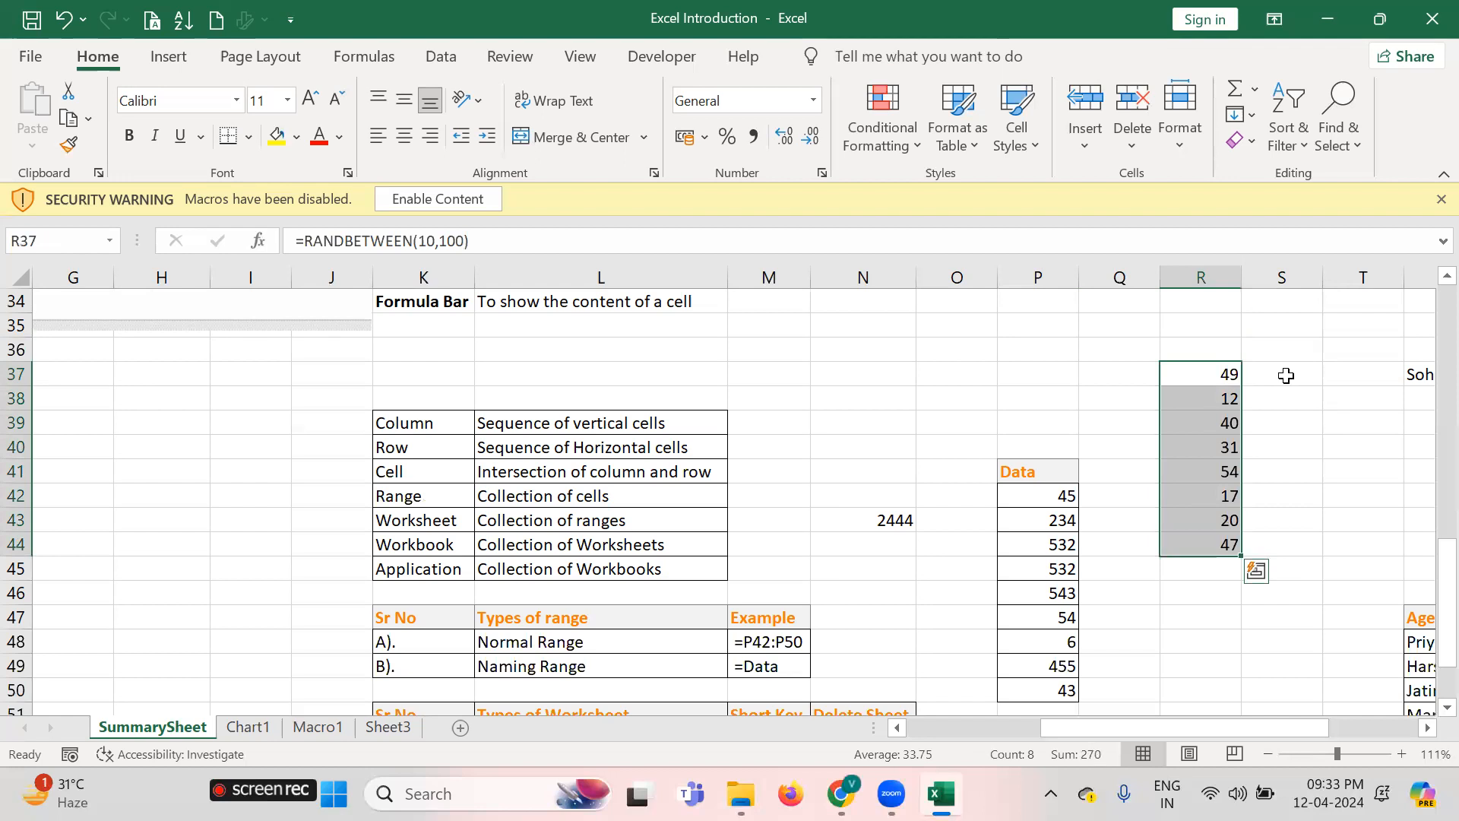
{"action": "key", "text": "Delete"}
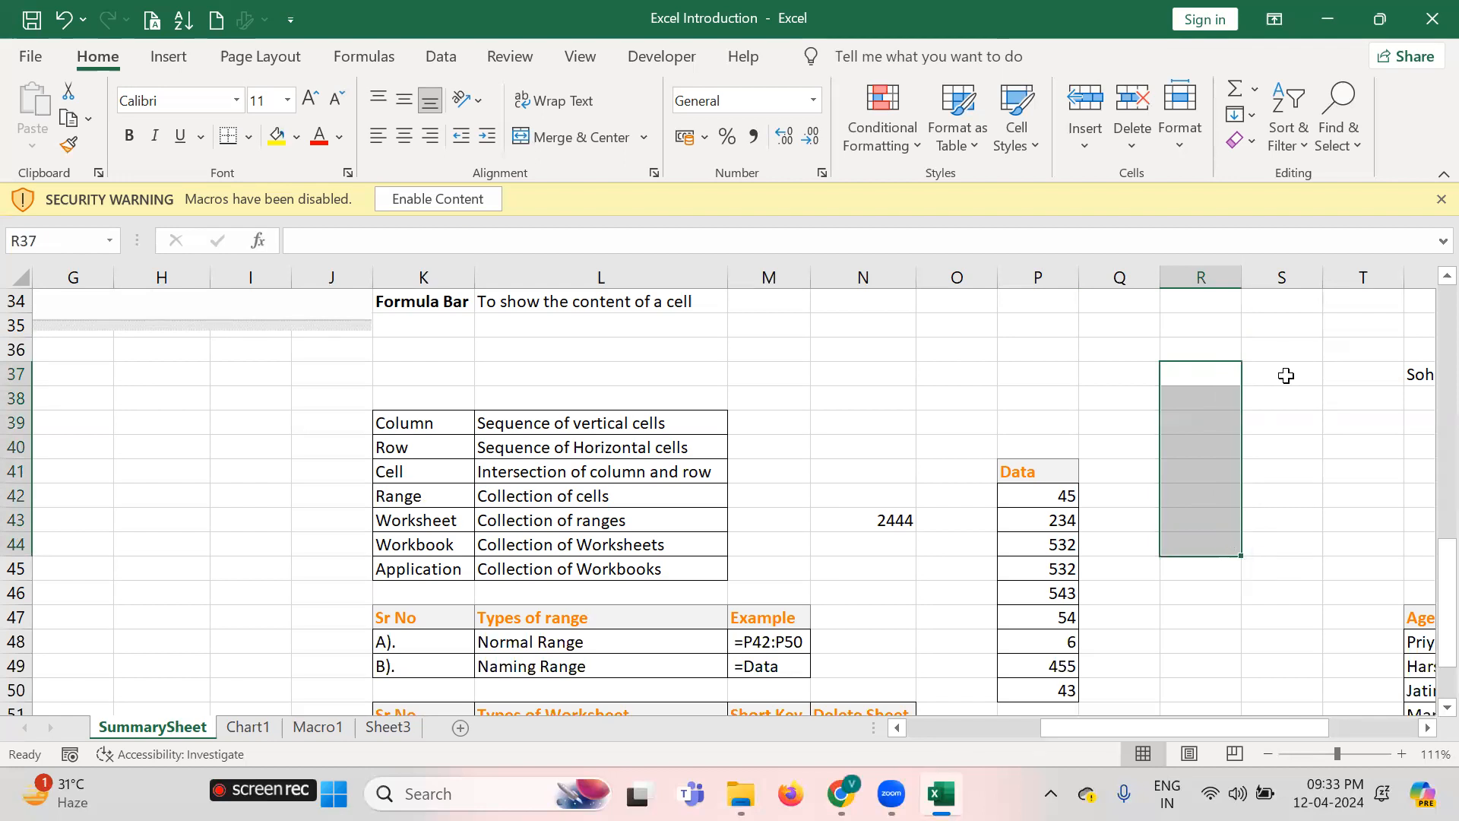
Go to the Worksheet entry in K43 to review its definition, and finish on blank cell O38
{"action": "key", "text": "Down"}
{"action": "key", "text": "Down"}
{"action": "key", "text": "Left"}
{"action": "key", "text": "Left"}
{"action": "key", "text": "Left"}
{"action": "key", "text": "Left"}
{"action": "key", "text": "Left"}
{"action": "key", "text": "Left"}
{"action": "key", "text": "Left"}
{"action": "key", "text": "Down"}
{"action": "key", "text": "Down"}
{"action": "key", "text": "Down"}
{"action": "key", "text": "Down"}
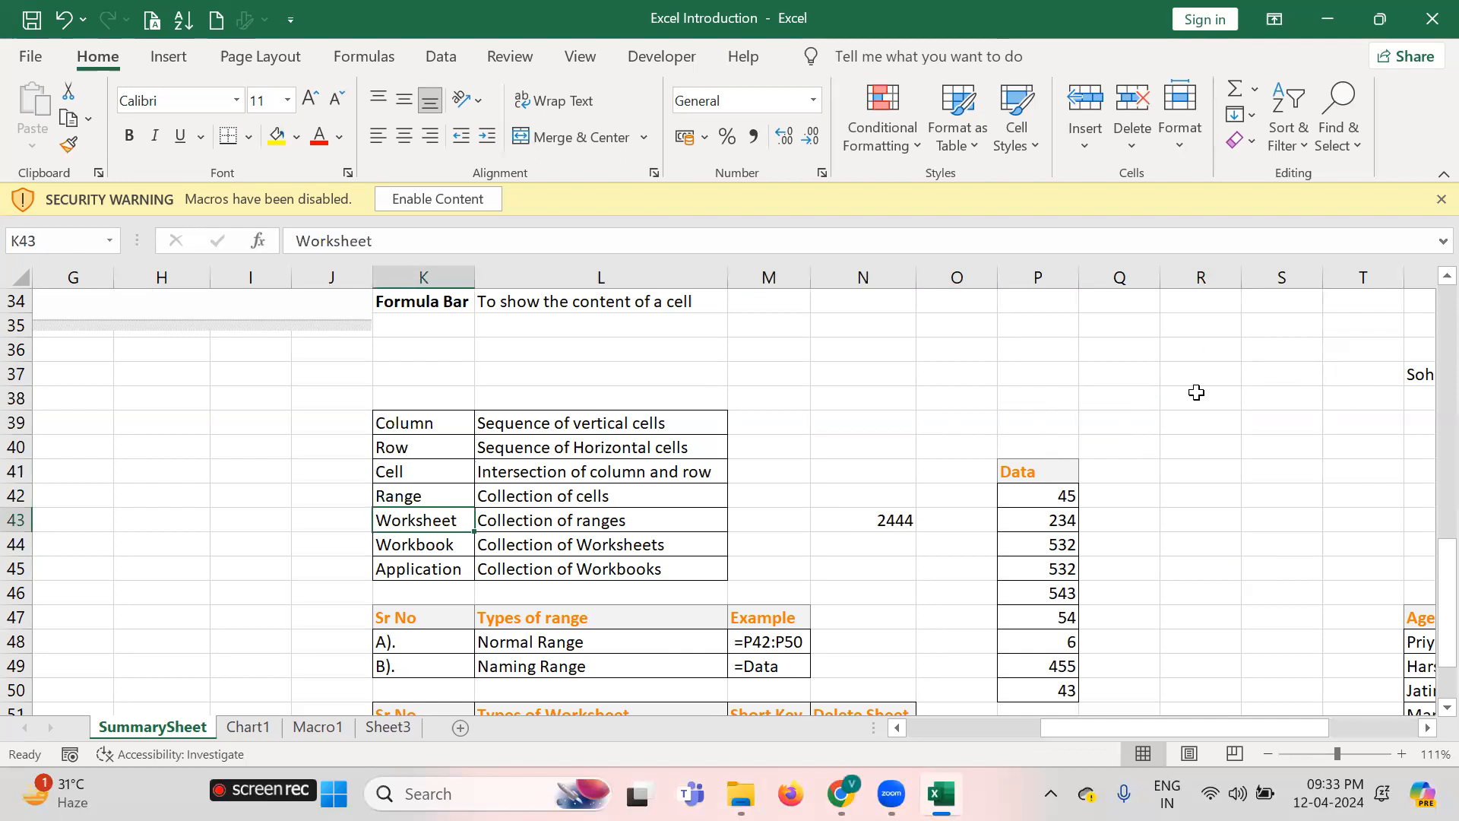
{"action": "left_click", "coordinate": [1219, 398]}
{"action": "key", "text": "Left"}
{"action": "key", "text": "Left"}
{"action": "key", "text": "Left"}
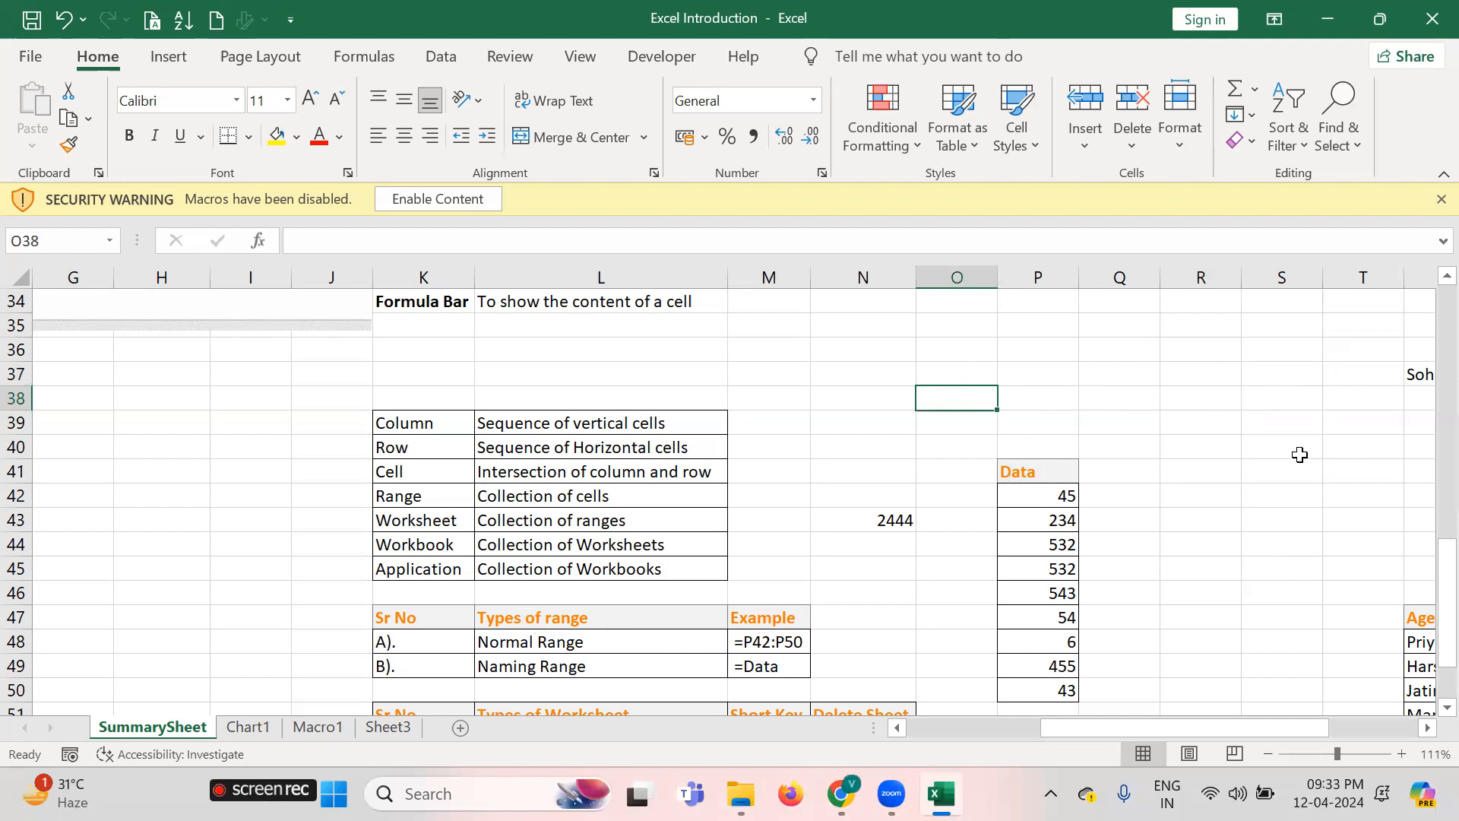
Insert a new blank worksheet after SummarySheet and select its cell E8
{"action": "left_click", "coordinate": [460, 728]}
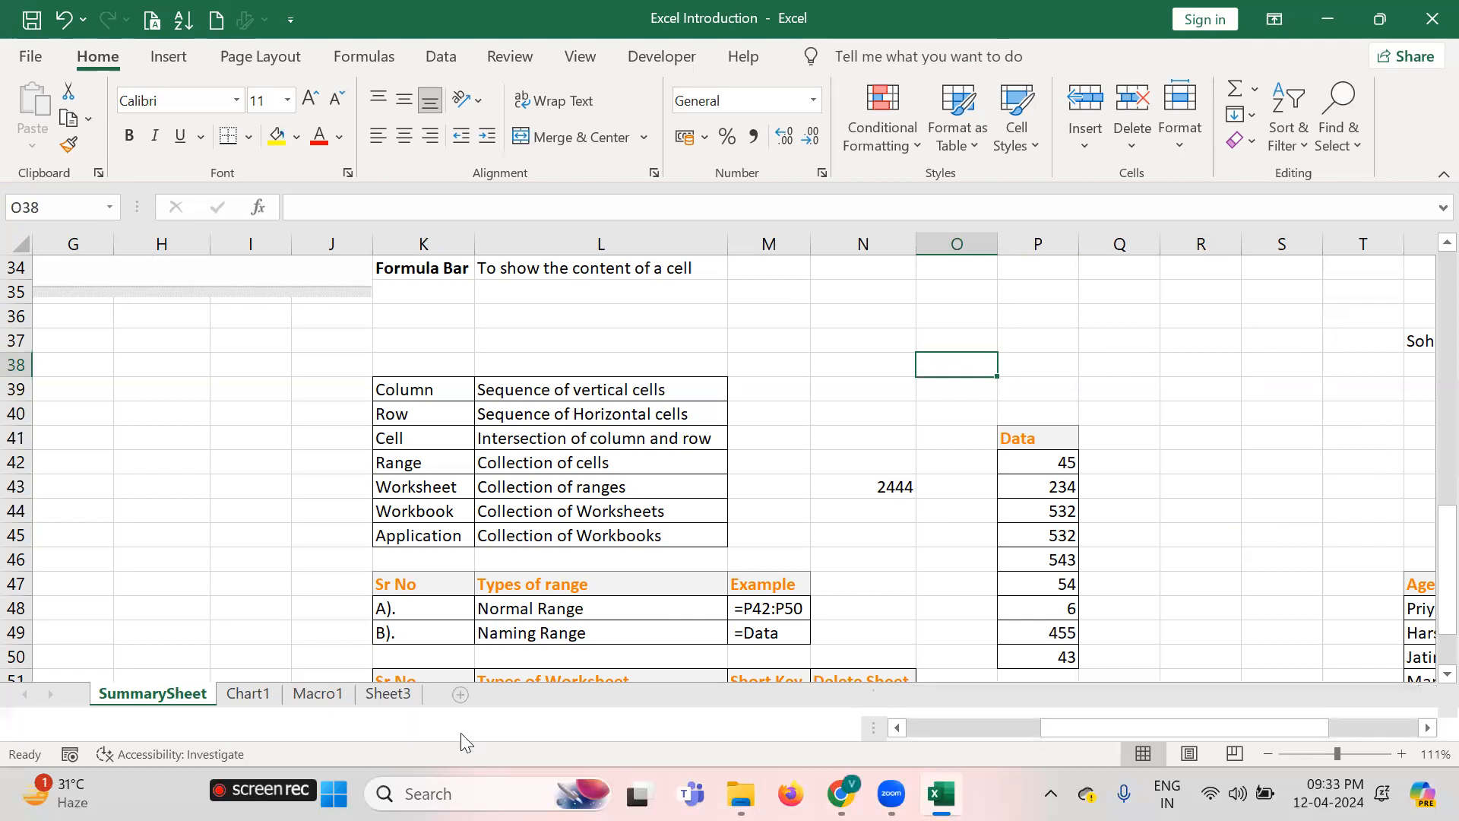
{"action": "left_click", "coordinate": [245, 420]}
{"action": "key", "text": "Right"}
{"action": "key", "text": "Right"}
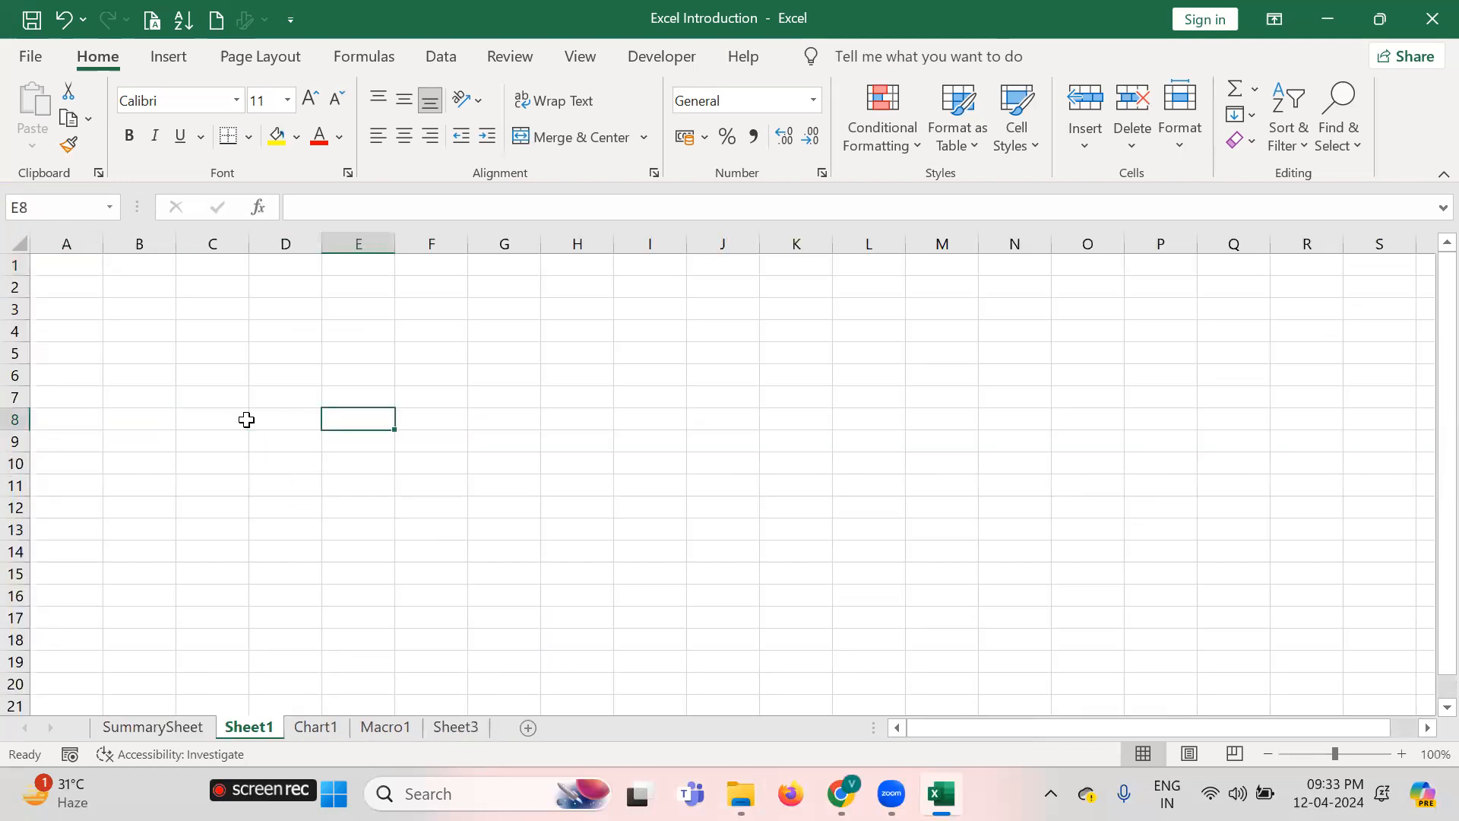
Enter the sample texts ";iug;dr", "ast", "adfg" and "asdg" in E8:E12 of the new sheet, leaving E10 blank
{"action": "type", "text": ";iug;dr"}
{"action": "key", "text": "Return"}
{"action": "type", "text": "ast"}
{"action": "key", "text": "Return"}
{"action": "key", "text": "Return"}
{"action": "type", "text": "adfg"}
{"action": "key", "text": "Return"}
{"action": "type", "text": "asdg"}
{"action": "key", "text": "Return"}
Clear the sample text from E8:E13 on Sheet1
{"action": "key", "text": "shift+Up"}
{"action": "key", "text": "shift+Up"}
{"action": "key", "text": "shift+Up"}
{"action": "key", "text": "shift+Up"}
{"action": "key", "text": "shift+Up"}
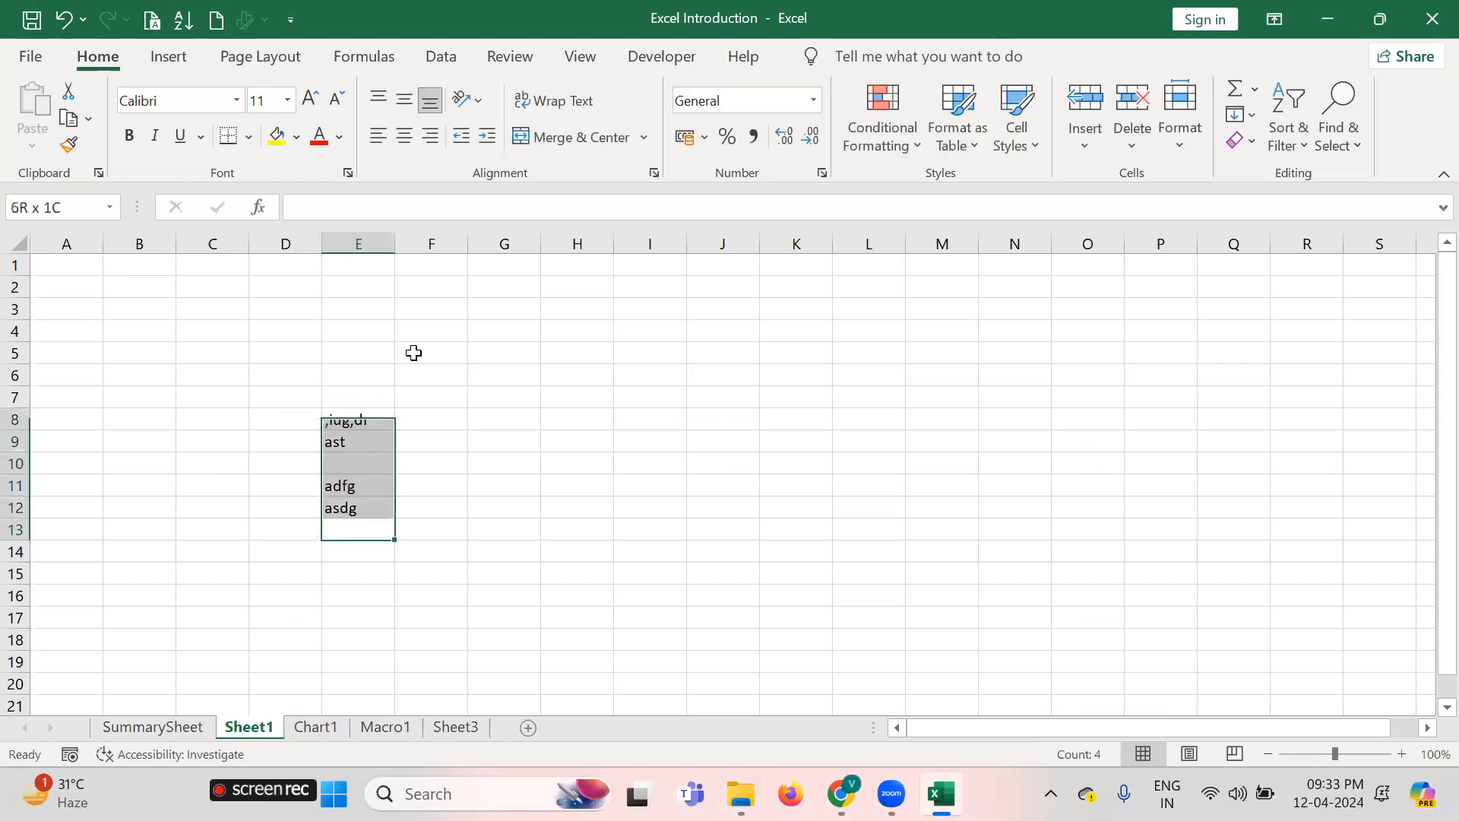
{"action": "key", "text": "Delete"}
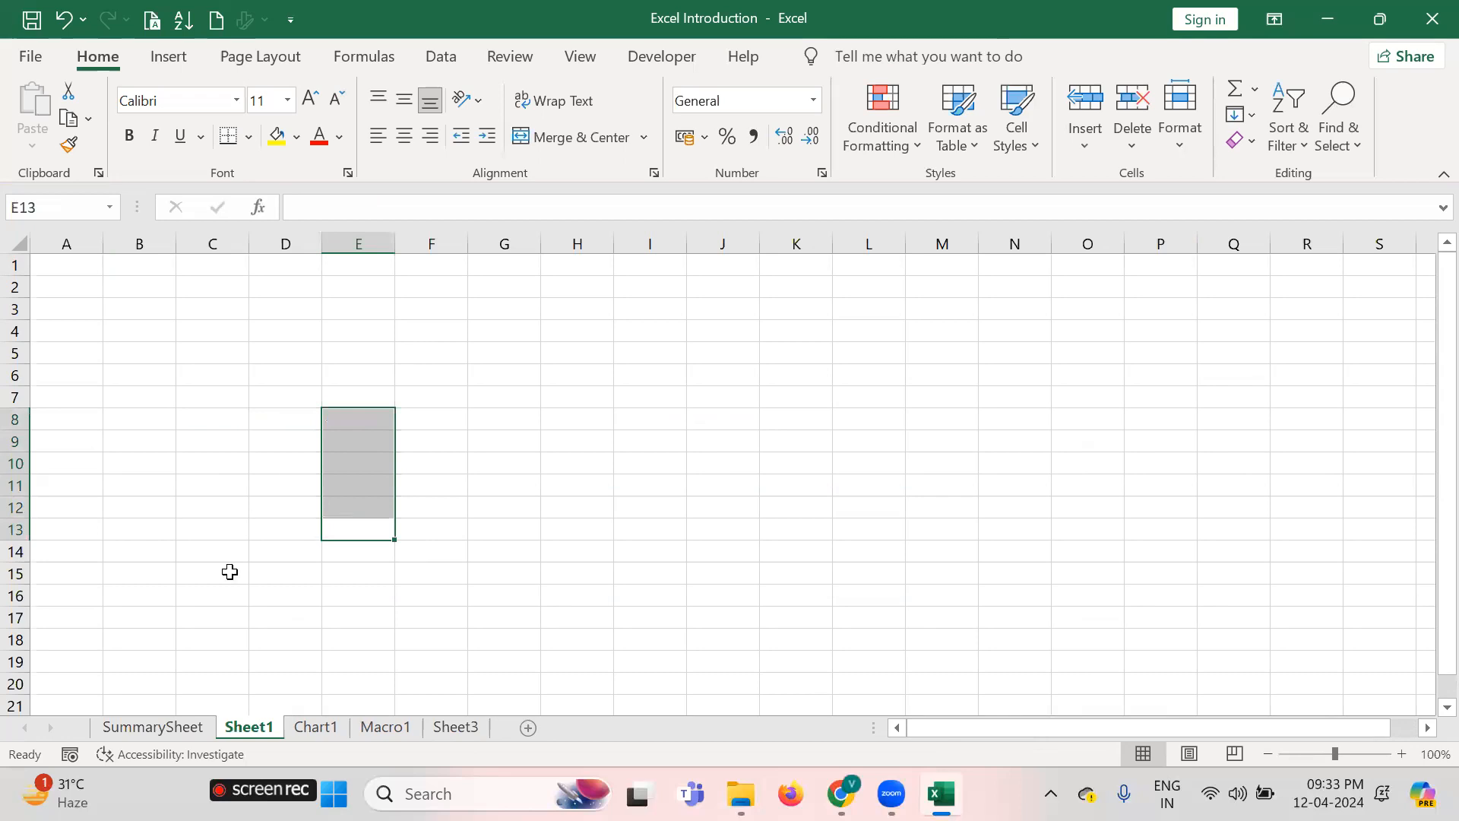
Return to SummarySheet and select the Workbook definition "Collection of Worksheets" in L44
{"action": "left_click", "coordinate": [169, 728]}
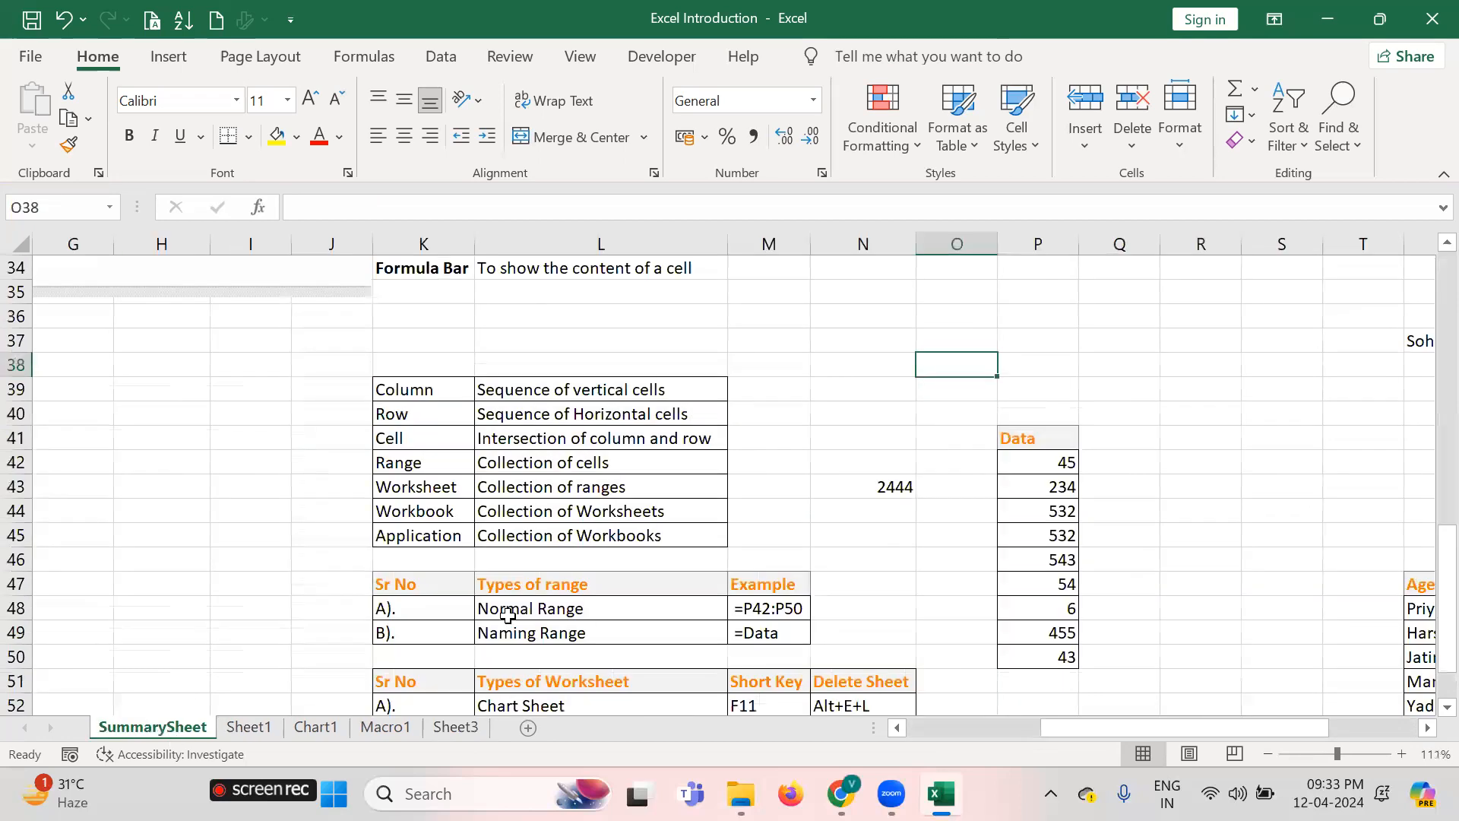
{"action": "left_click", "coordinate": [468, 492]}
{"action": "left_click", "coordinate": [469, 503]}
{"action": "left_click", "coordinate": [477, 504]}
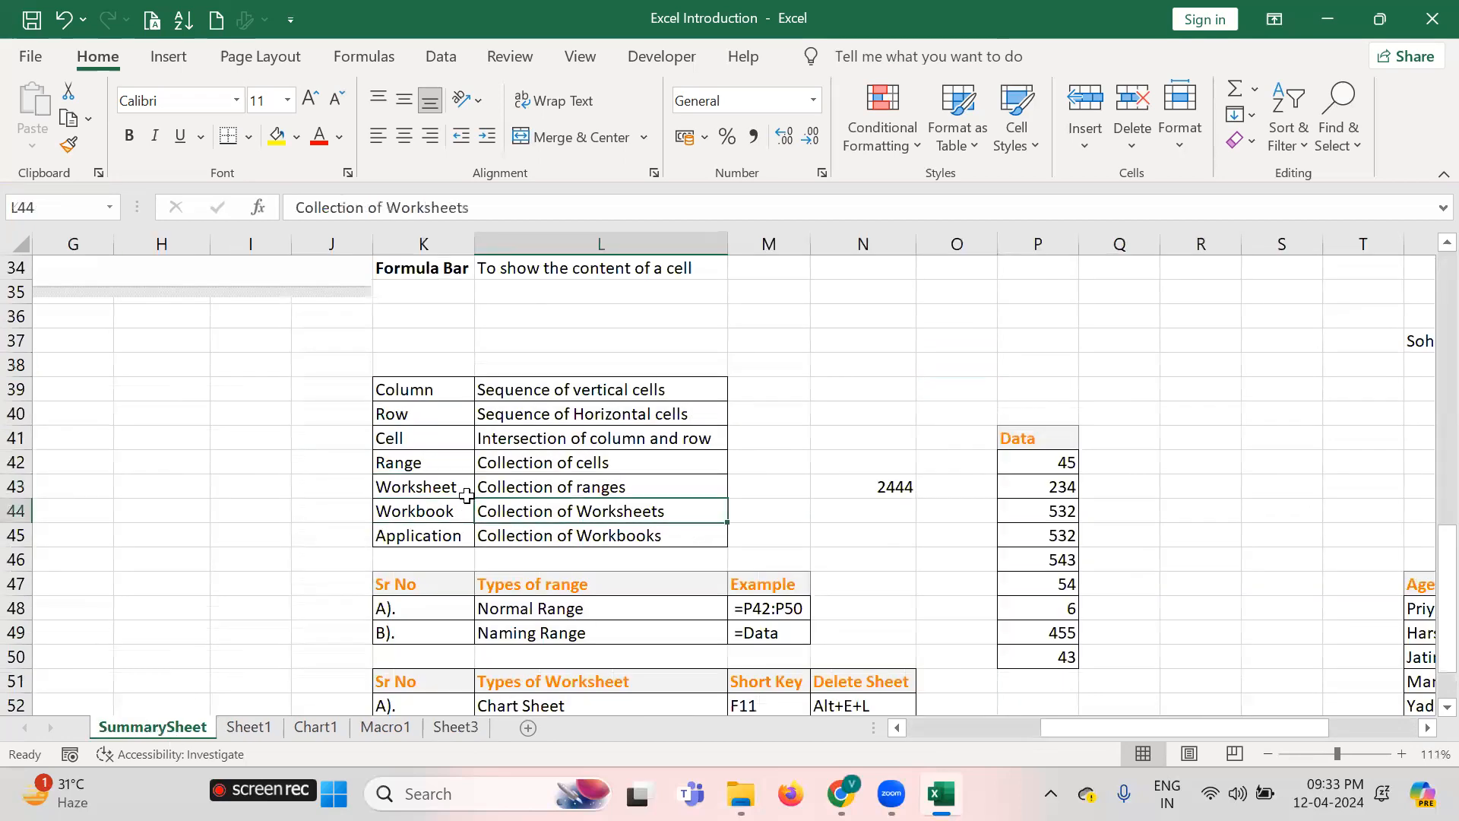
Open Sheet3 and select the blank block F4:K10 to show a range on a worksheet
{"action": "left_click", "coordinate": [456, 728]}
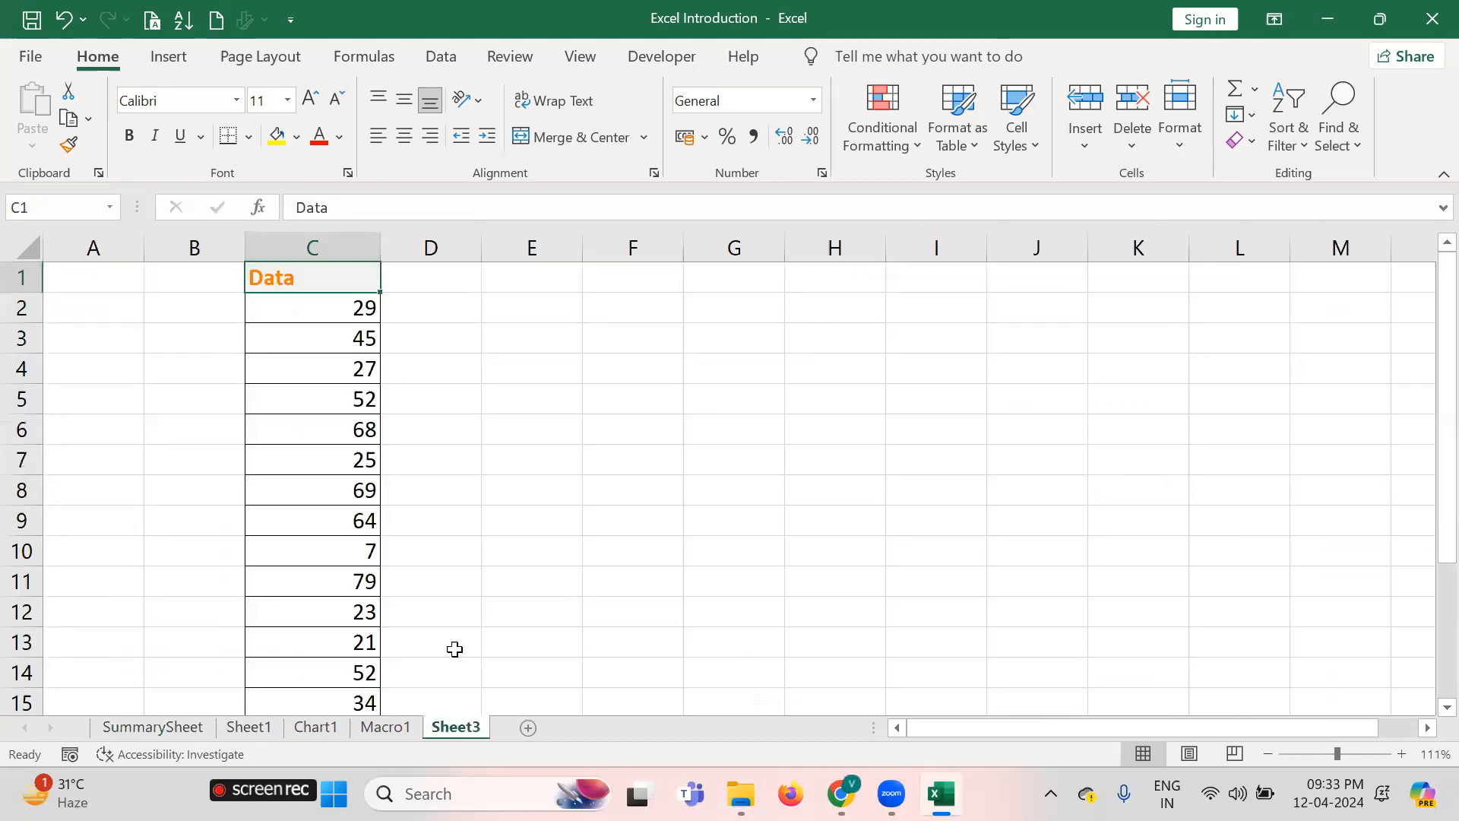
{"action": "left_click", "coordinate": [621, 359]}
{"action": "key", "text": "shift+Right"}
{"action": "key", "text": "shift+Right"}
{"action": "key", "text": "shift+Right"}
{"action": "key", "text": "shift+Right"}
{"action": "key", "text": "shift+Right"}
{"action": "key", "text": "shift+Down"}
{"action": "key", "text": "shift+Down"}
{"action": "key", "text": "shift+Down"}
{"action": "key", "text": "shift+Down"}
{"action": "key", "text": "shift+Down"}
{"action": "key", "text": "shift+Down"}
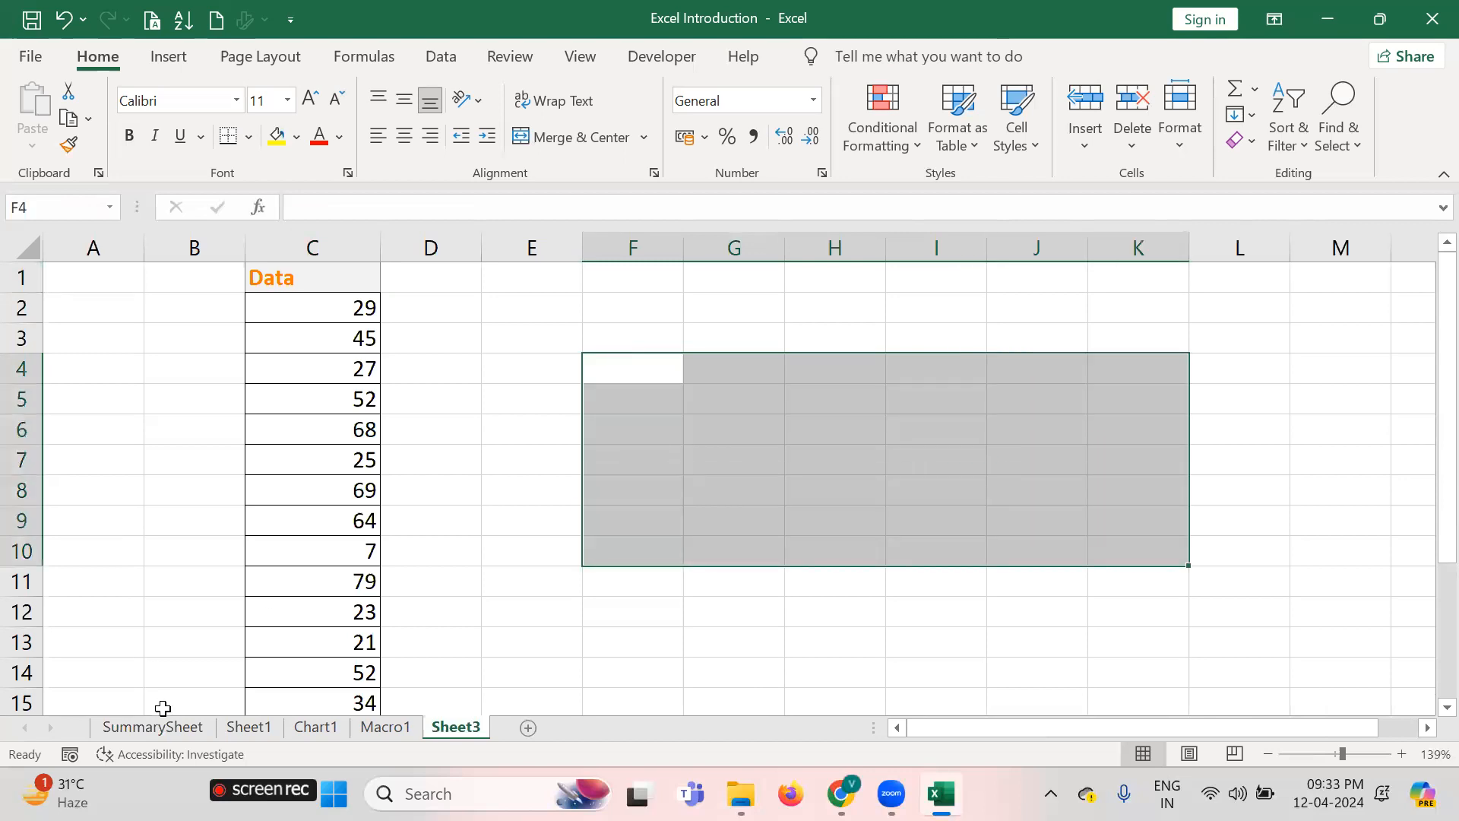
Switch through SummarySheet, Sheet3 and Sheet1 to show the worksheets that make up the workbook
{"action": "left_click", "coordinate": [164, 727]}
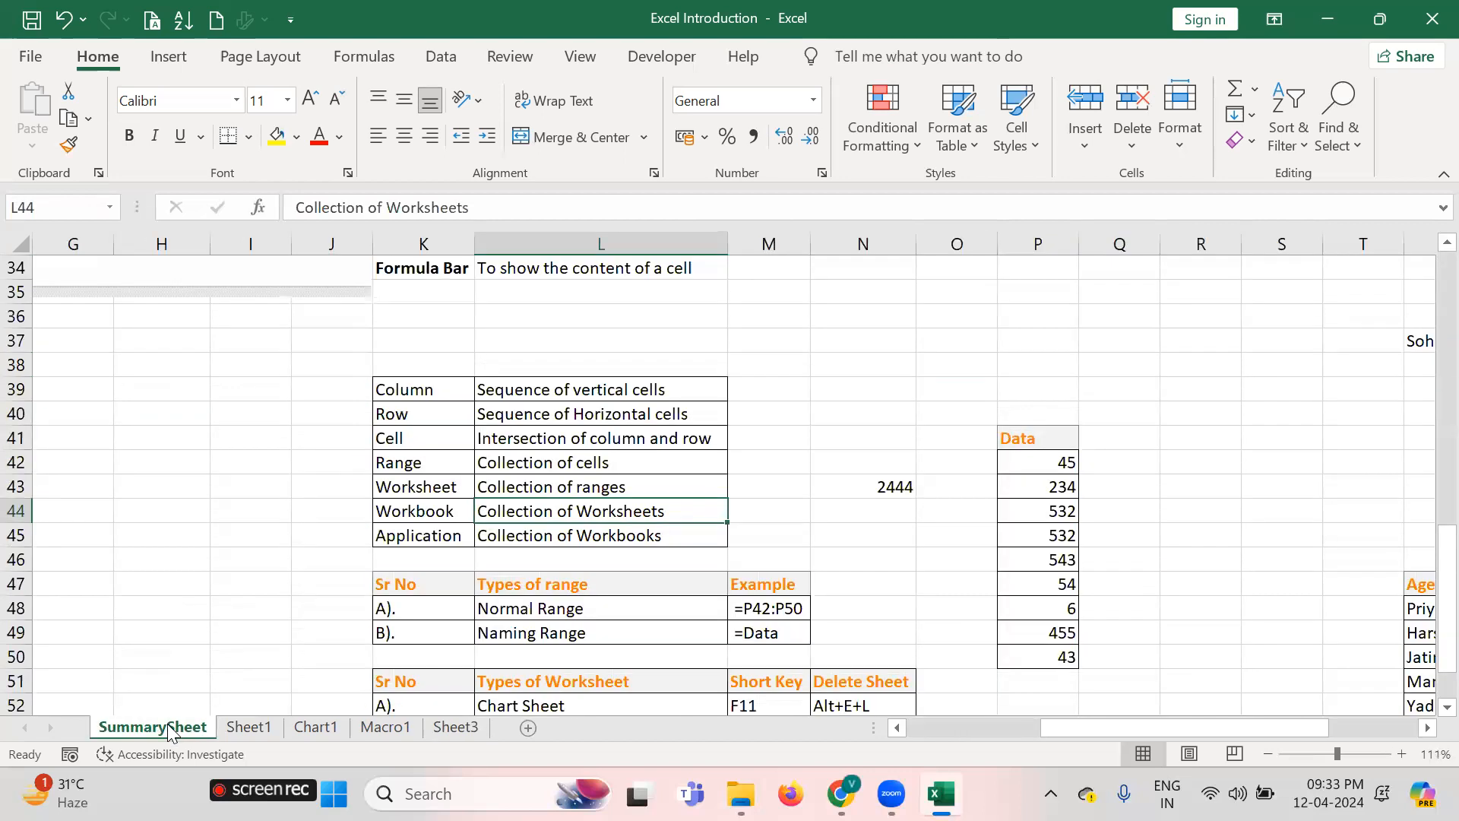
{"action": "left_click", "coordinate": [449, 728]}
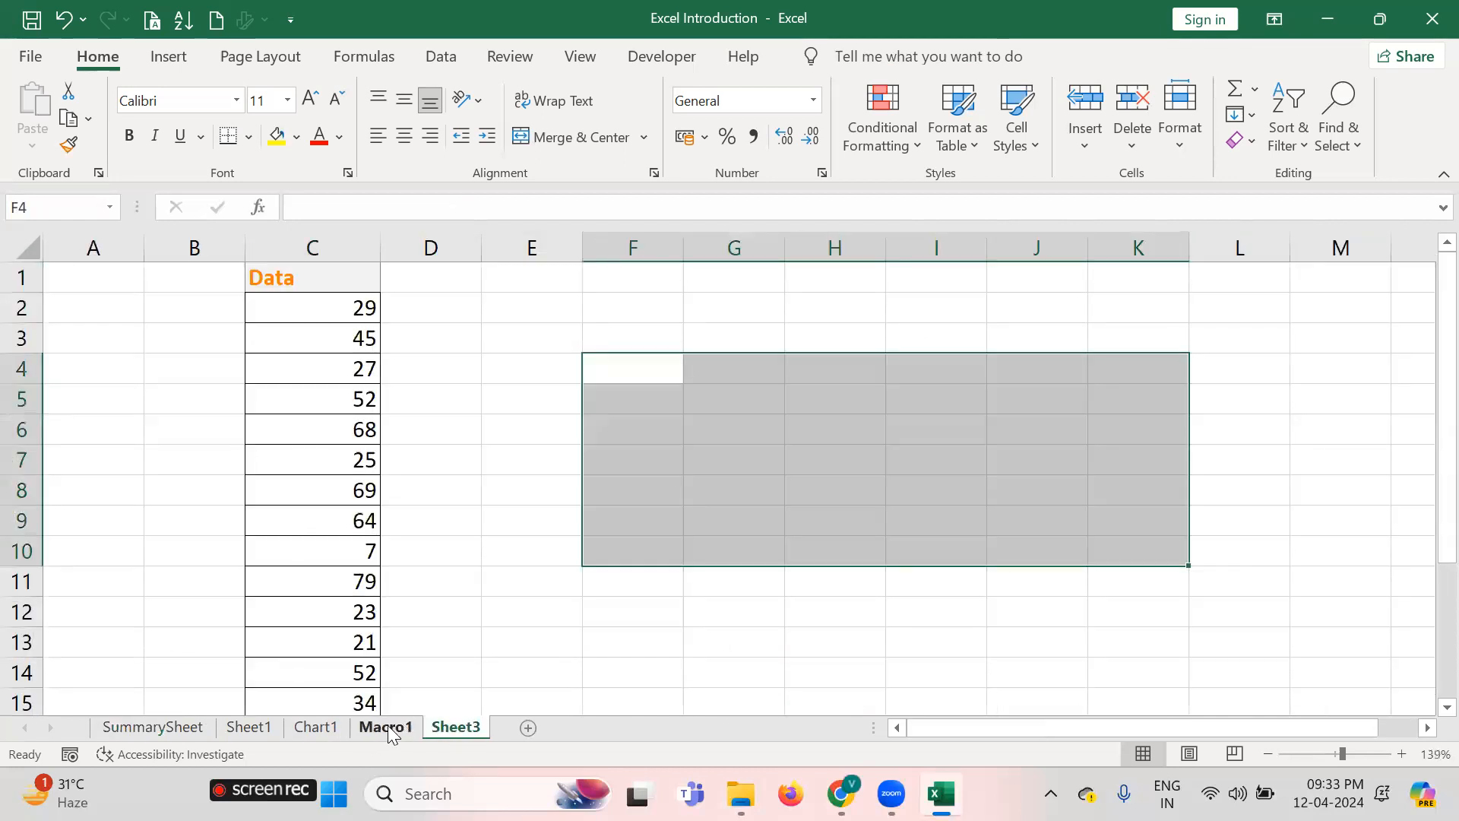
{"action": "left_click", "coordinate": [275, 728]}
Enter the sample texts "hiugasd", "adfgha", "dh" and "adfh" in H8:H11 of Sheet1
{"action": "left_click", "coordinate": [556, 423]}
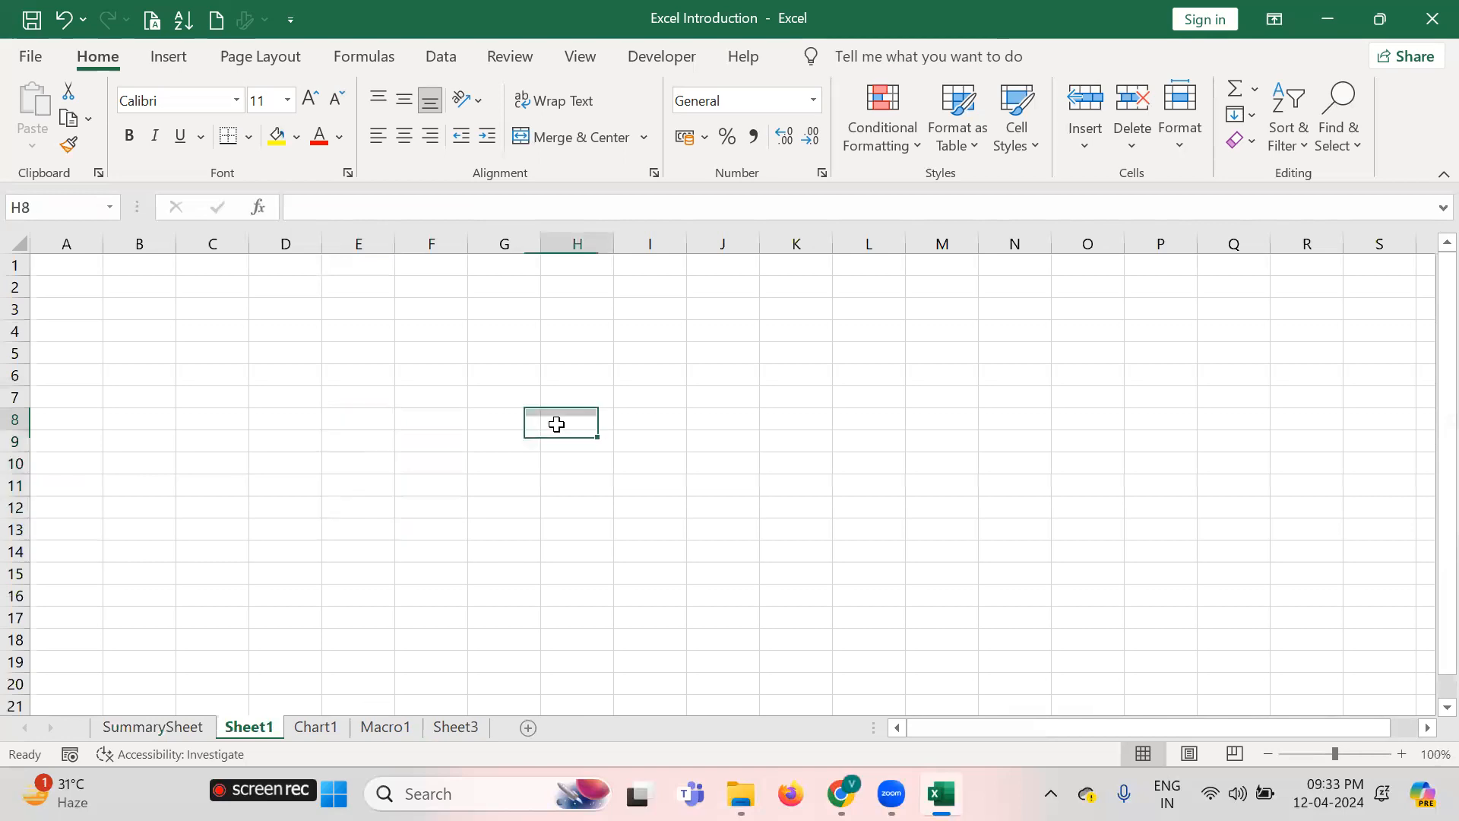
{"action": "type", "text": "hiugasd"}
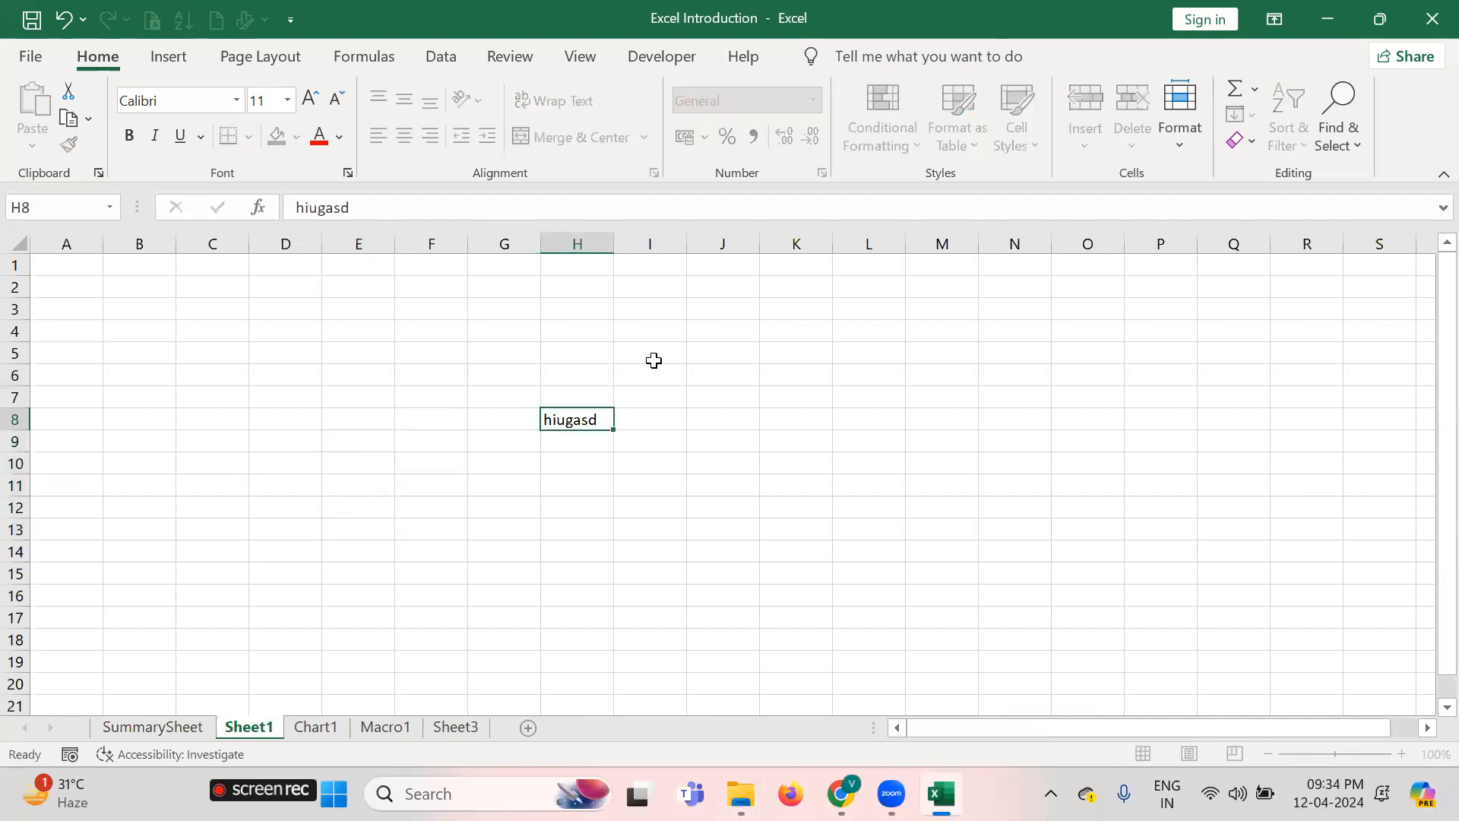
{"action": "key", "text": "Return"}
{"action": "type", "text": "adfgha"}
{"action": "key", "text": "Return"}
{"action": "type", "text": "dh"}
{"action": "key", "text": "Return"}
{"action": "type", "text": "adfh"}
{"action": "key", "text": "Return"}
Clear the sample text from H8:H12 on Sheet1
{"action": "key", "text": "shift+Up"}
{"action": "key", "text": "shift+Up"}
{"action": "key", "text": "shift+Up"}
{"action": "key", "text": "shift+Up"}
{"action": "key", "text": "Delete"}
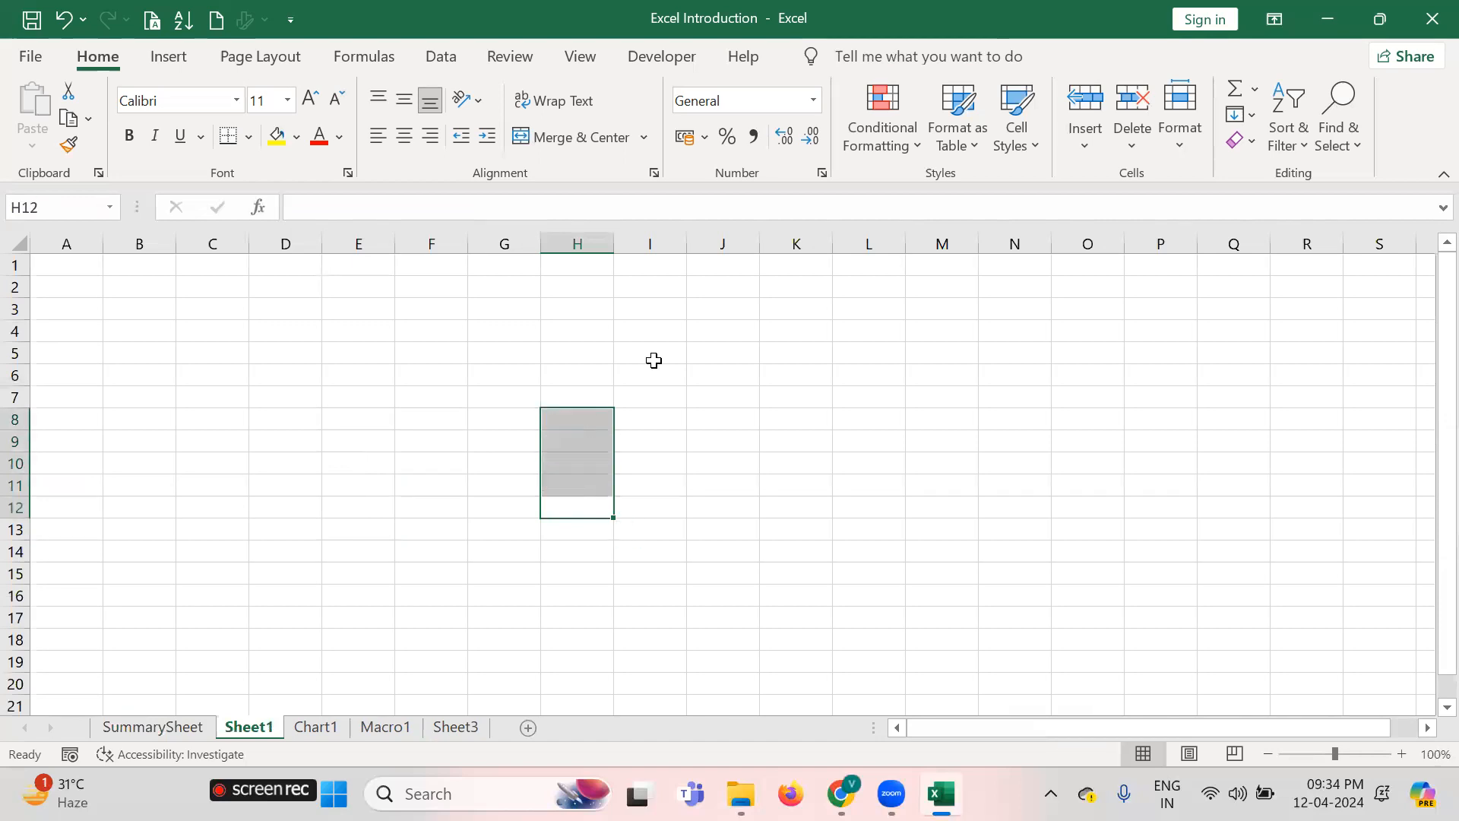
{"action": "key", "text": "Left"}
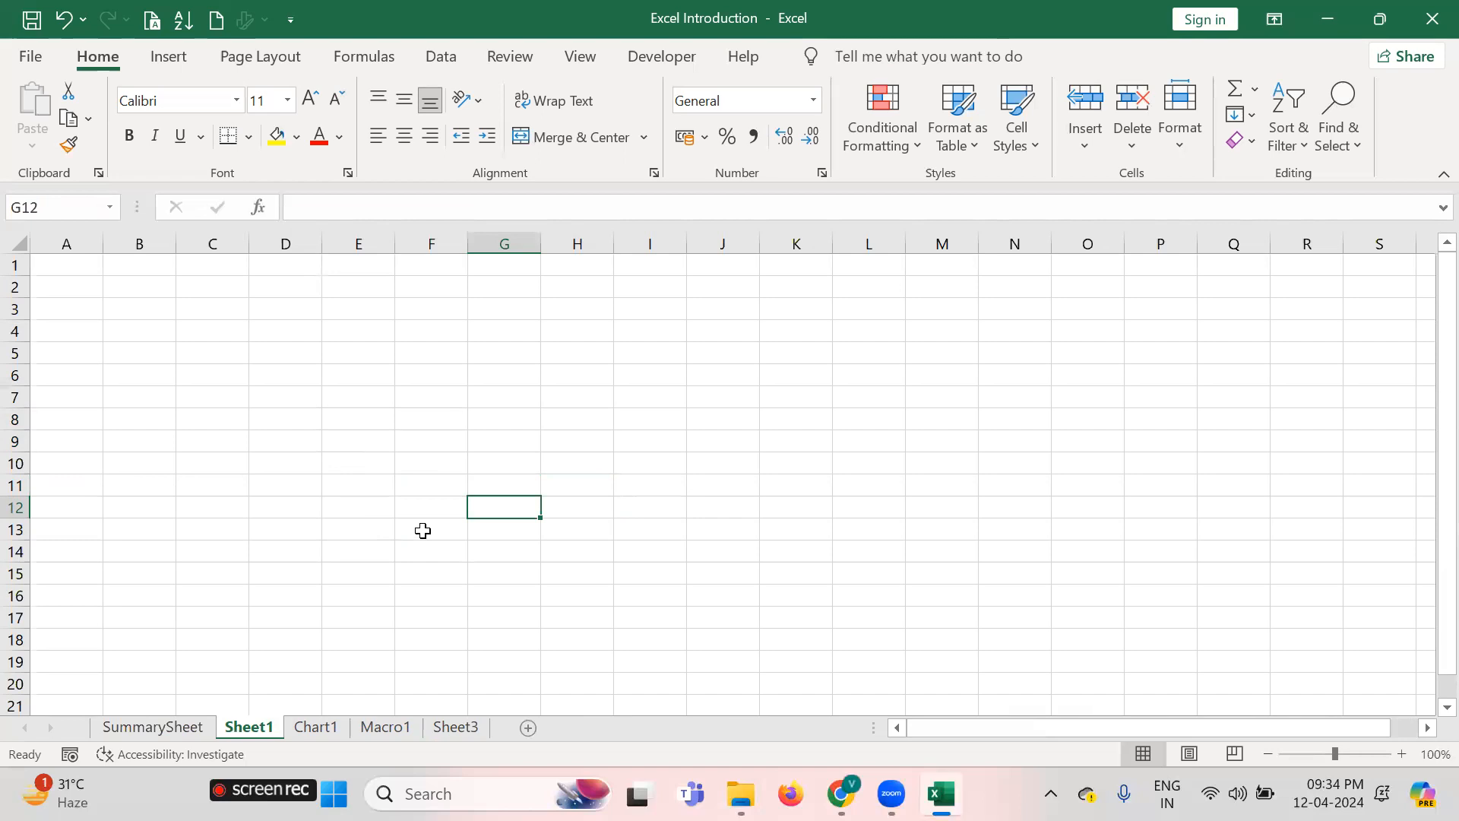
Return to SummarySheet, pass the Application definition, and select the Normal Range entry with its example, L48:M48
{"action": "left_click", "coordinate": [181, 728]}
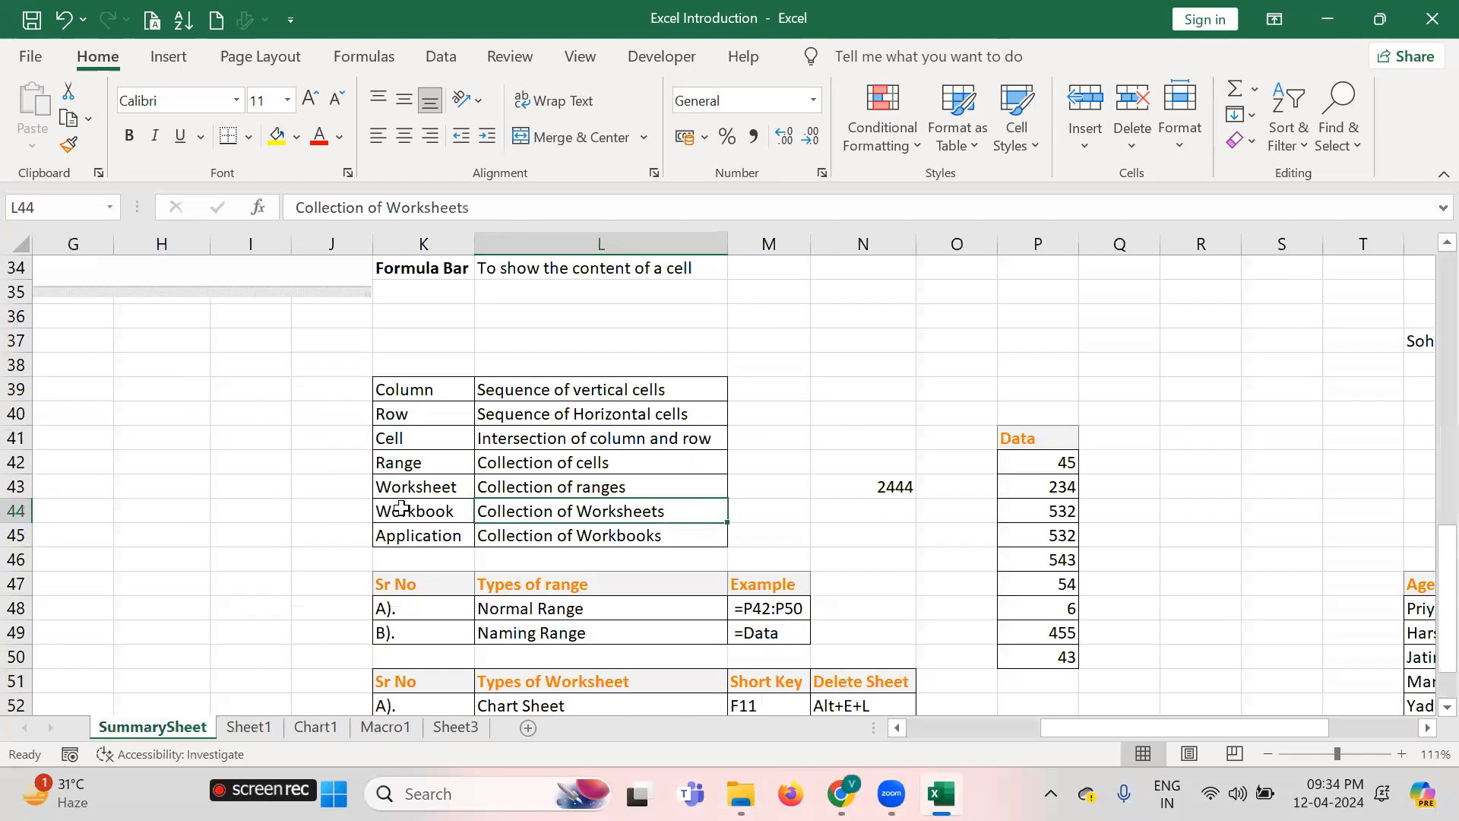
{"action": "key", "text": "Down"}
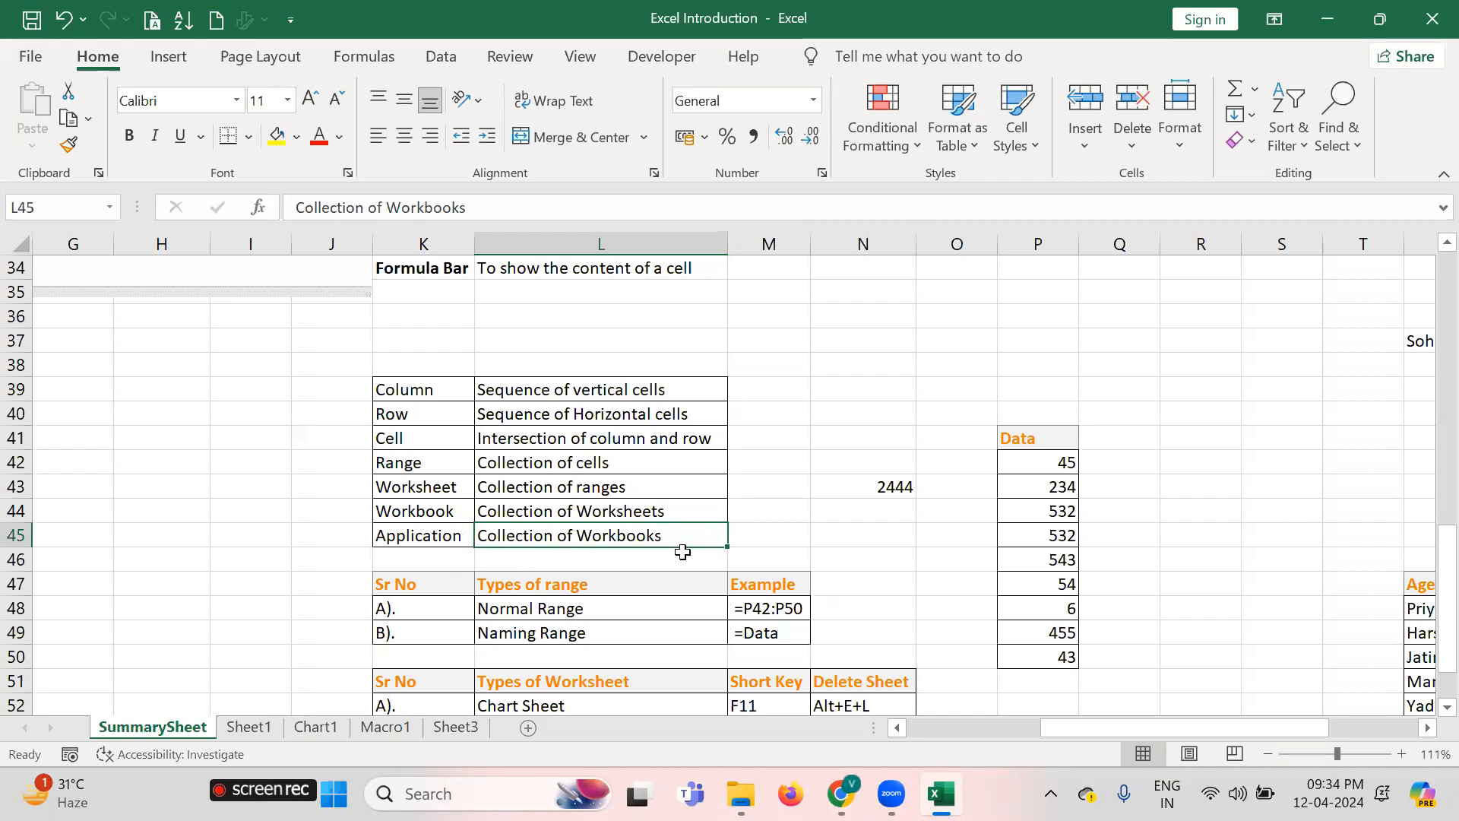
{"action": "scroll", "coordinate": [683, 552], "scroll_direction": "down", "scroll_amount": 3}
{"action": "key", "text": "Down"}
{"action": "key", "text": "Down"}
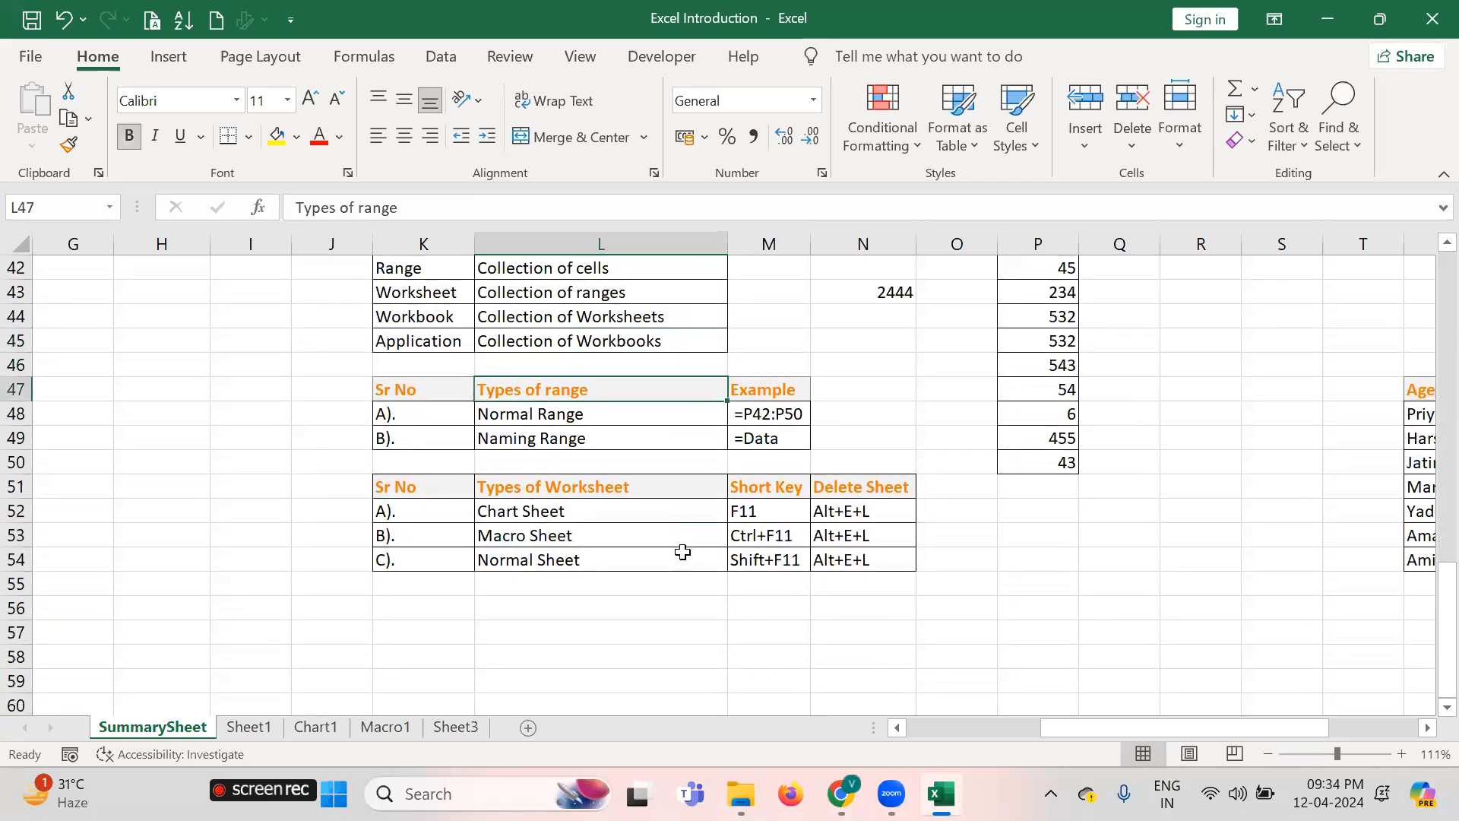
{"action": "key", "text": "Left"}
{"action": "key", "text": "Down"}
{"action": "key", "text": "Right"}
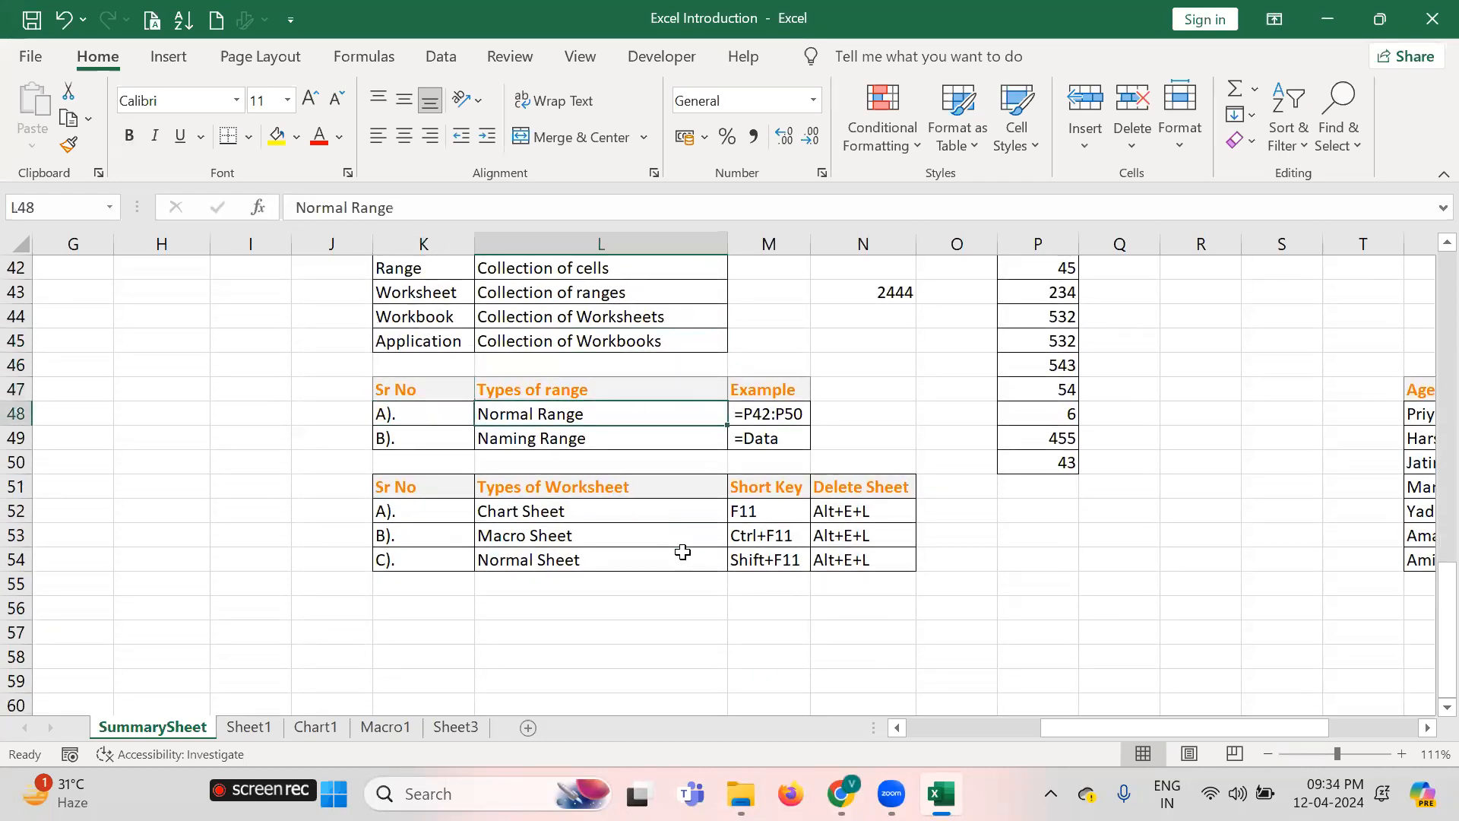
{"action": "key", "text": "shift+Right"}
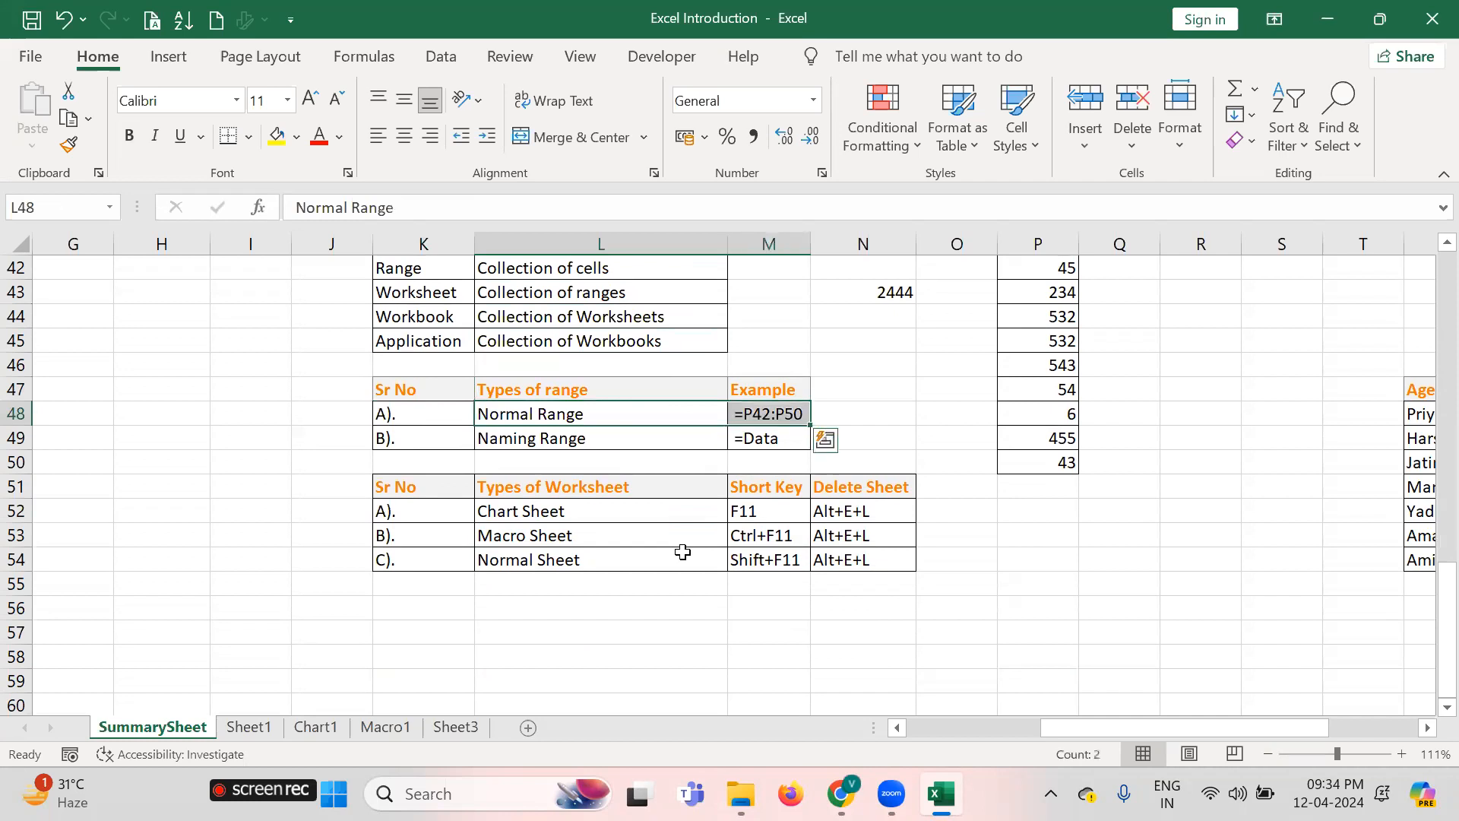
Review the Sr No and Types of range headings and the first entry of the range types table
{"action": "key", "text": "Up"}
{"action": "key", "text": "Left"}
{"action": "key", "text": "Left"}
{"action": "key", "text": "Right"}
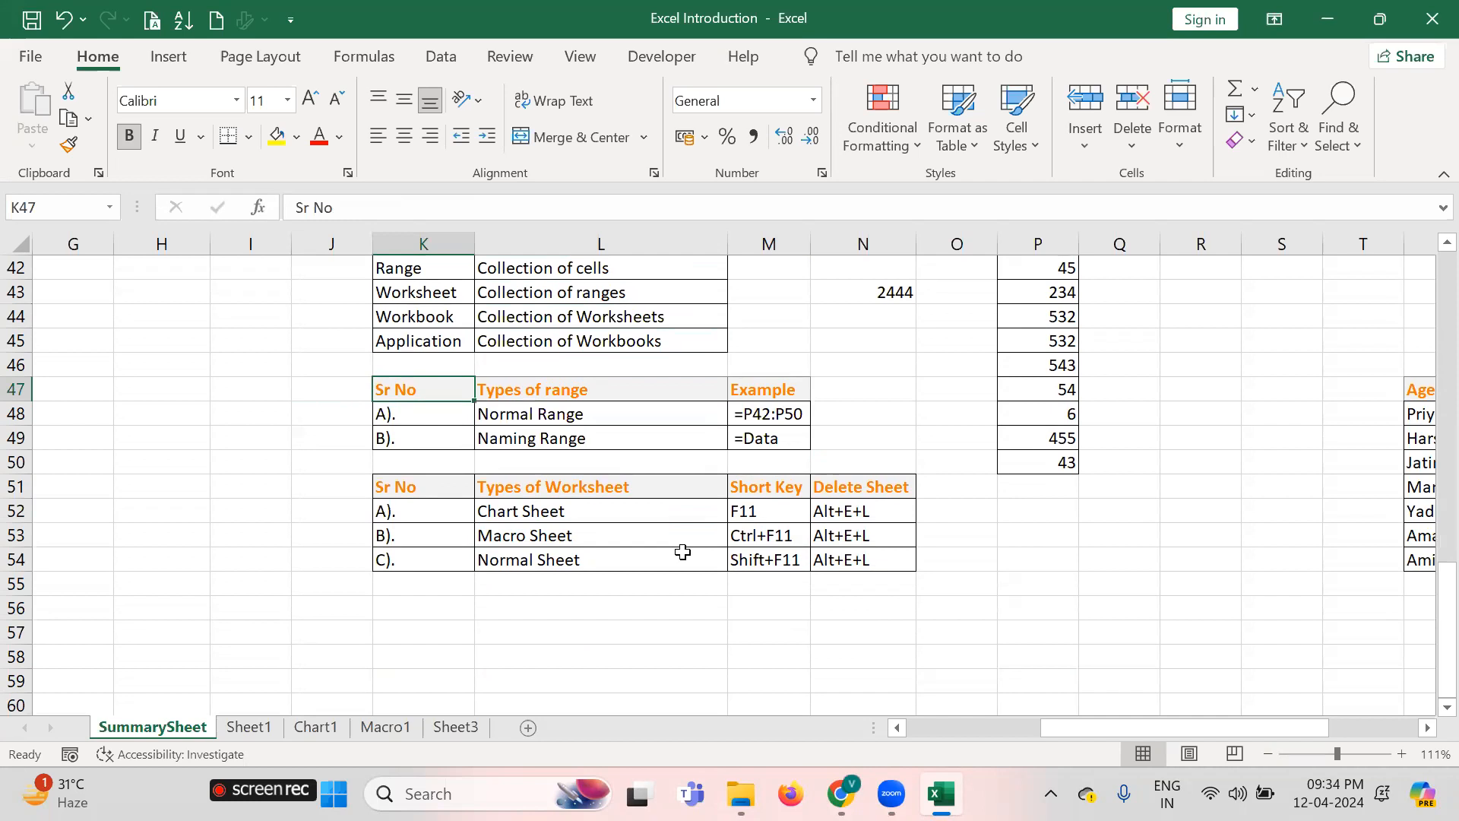
{"action": "key", "text": "Down"}
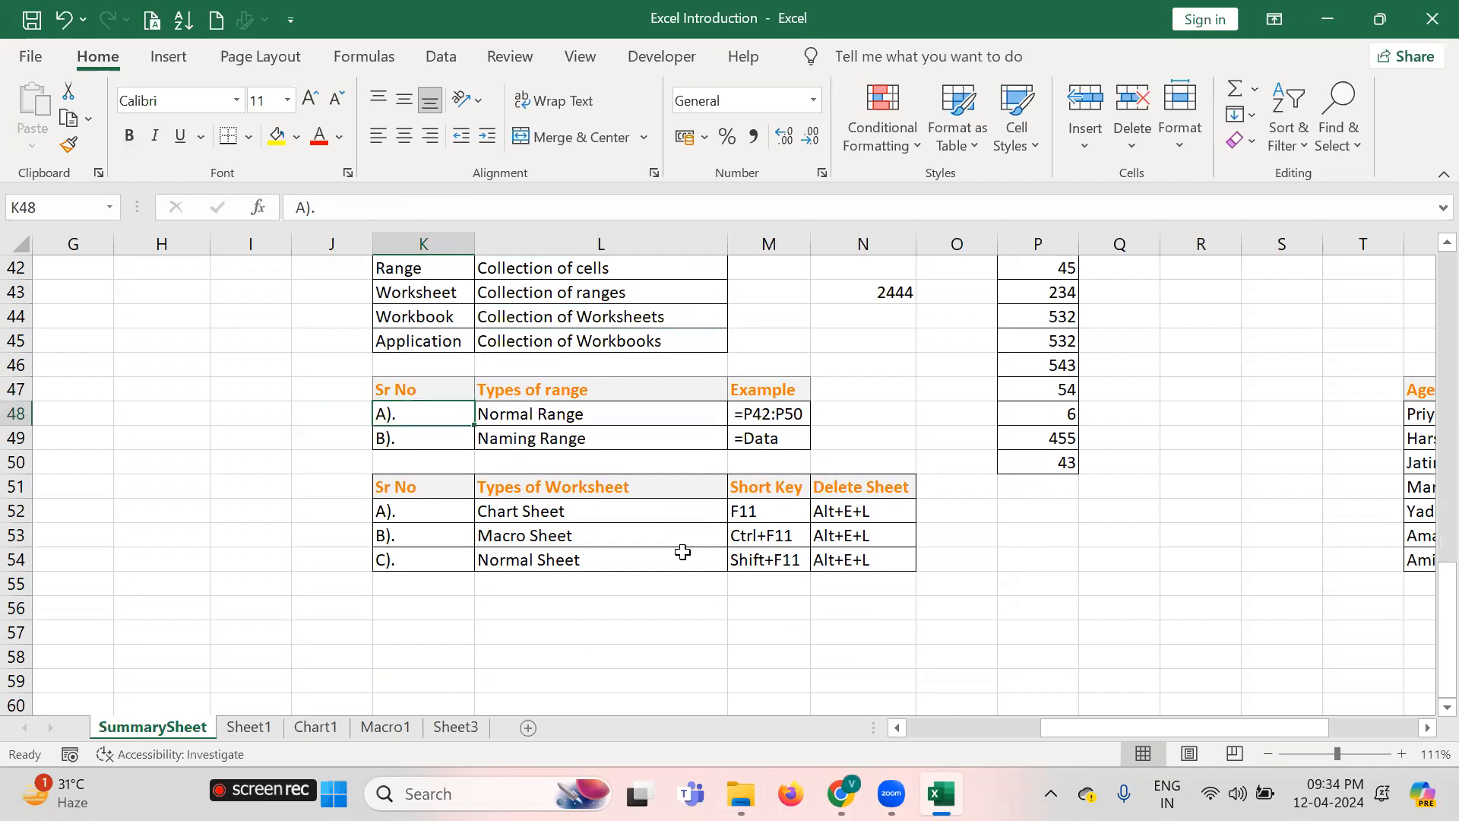
{"action": "key", "text": "Right"}
{"action": "key", "text": "Up"}
{"action": "key", "text": "Left"}
{"action": "key", "text": "Right"}
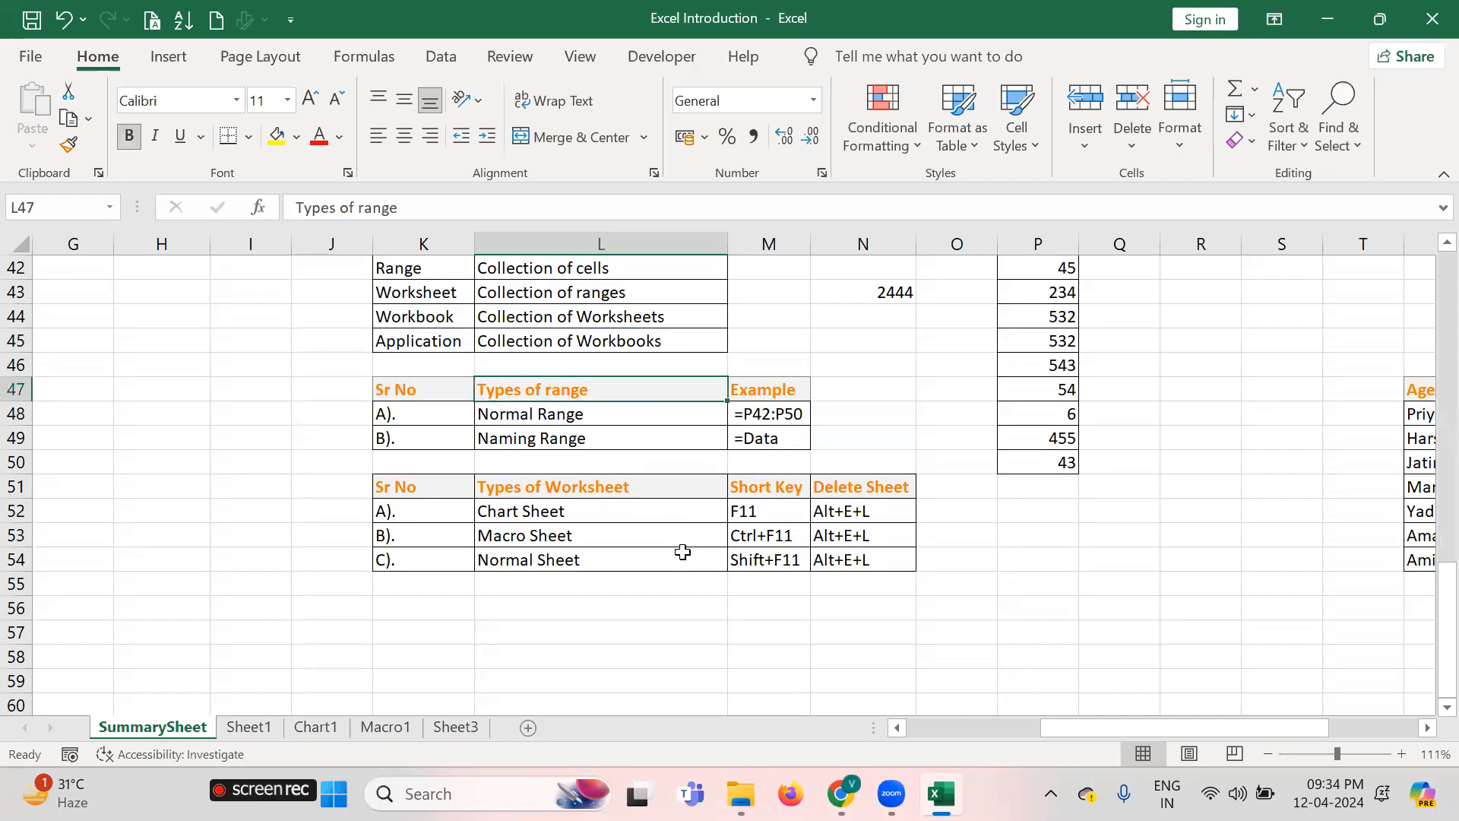
Pass the Normal Range entry in L48 and select the numbers under the Data heading in column P, starting from P42
{"action": "key", "text": "Down"}
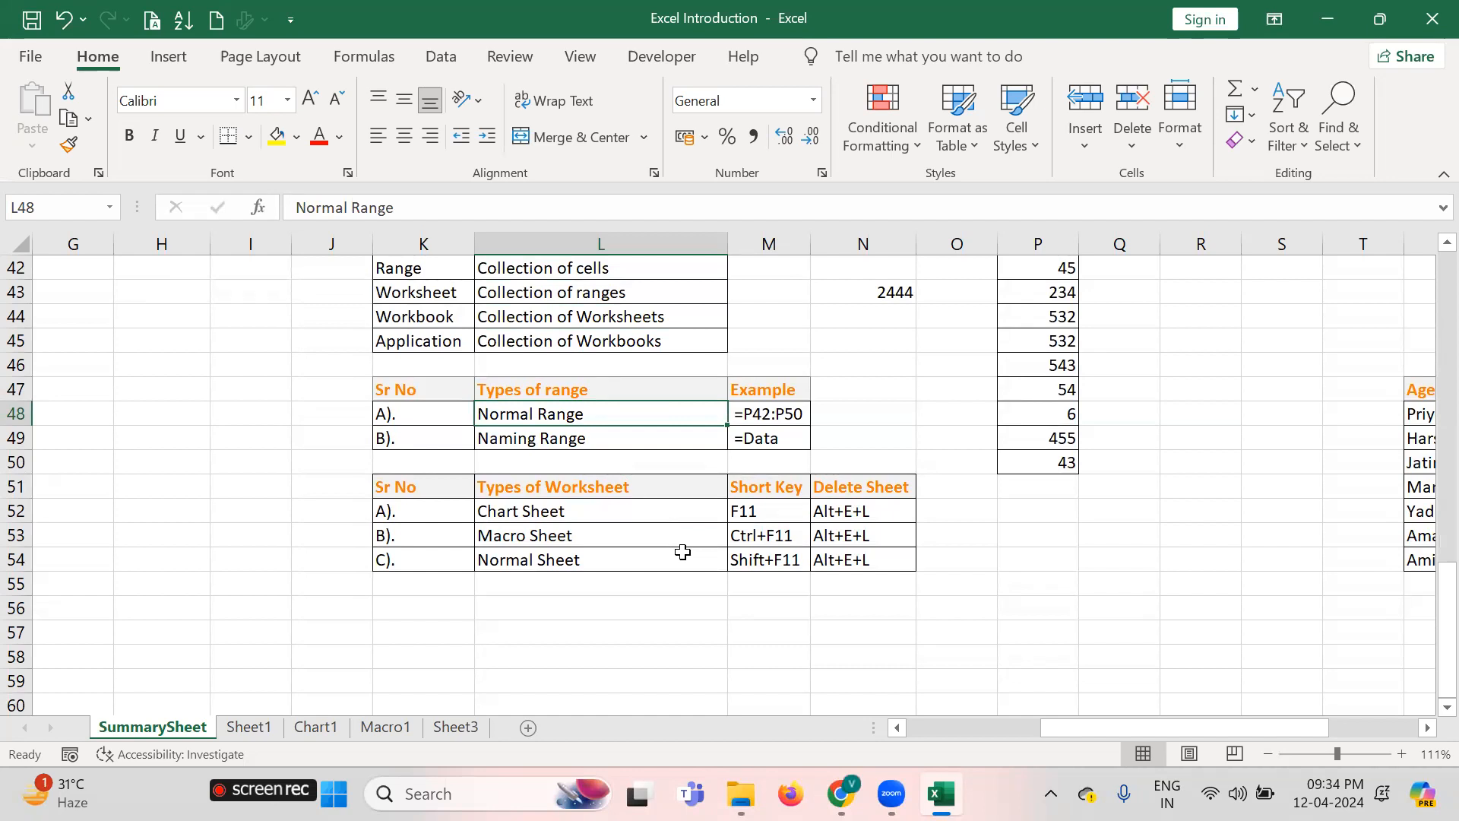
{"action": "key", "text": "Right"}
{"action": "key", "text": "Right"}
{"action": "key", "text": "Right"}
{"action": "key", "text": "Right"}
{"action": "key", "text": "Right"}
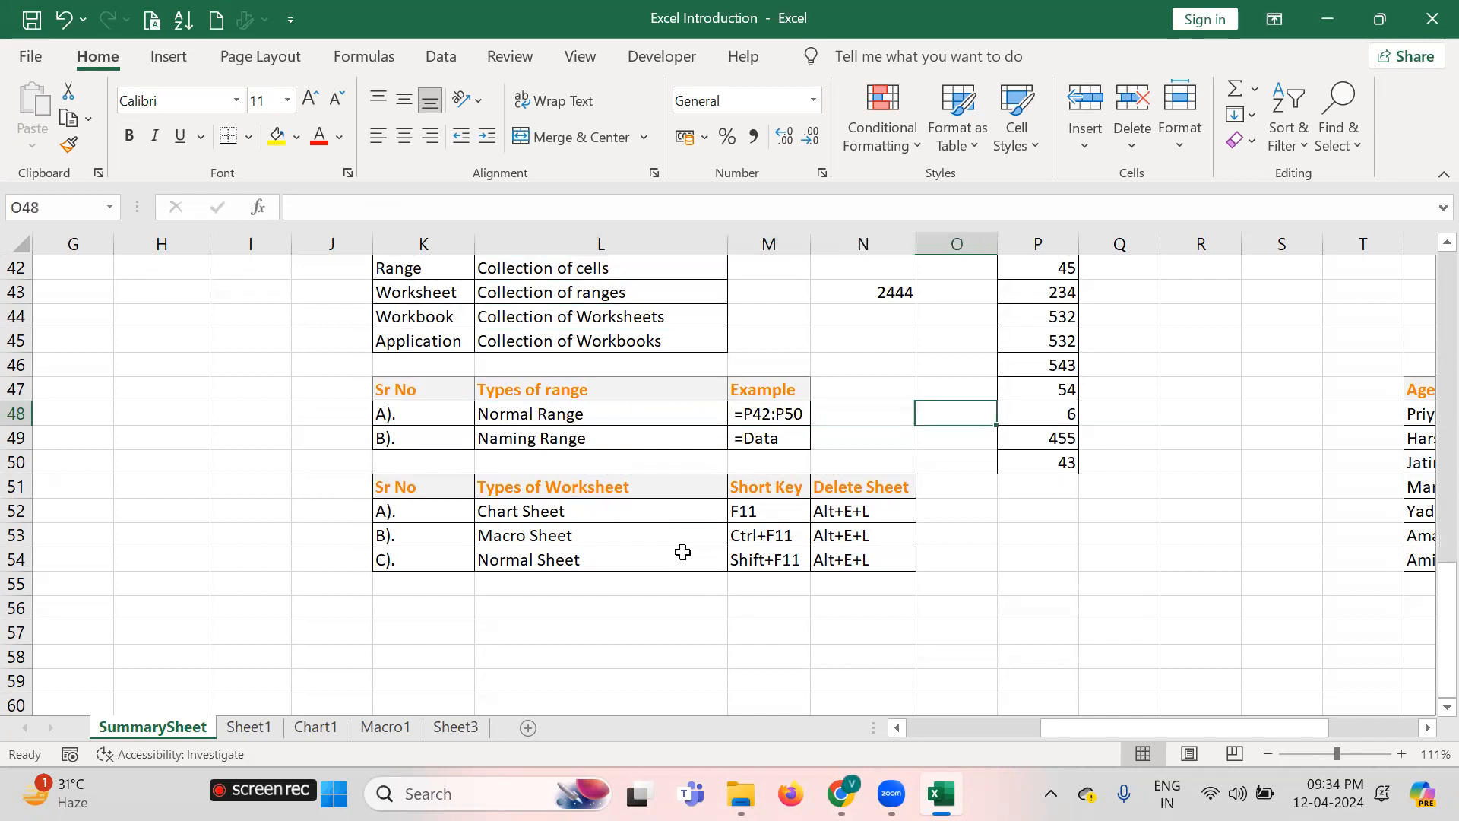
{"action": "key", "text": "Up"}
{"action": "key", "text": "Up"}
{"action": "key", "text": "Up"}
{"action": "key", "text": "Up"}
{"action": "key", "text": "Up"}
{"action": "key", "text": "Up"}
{"action": "key", "text": "Up"}
{"action": "key", "text": "Up"}
{"action": "key", "text": "Down"}
{"action": "key", "text": "Down"}
{"action": "key", "text": "Left"}
{"action": "key", "text": "shift+Down"}
{"action": "key", "text": "shift+Down"}
{"action": "key", "text": "shift+Down"}
{"action": "key", "text": "shift+Down"}
{"action": "key", "text": "shift+Down"}
{"action": "key", "text": "shift+Down"}
{"action": "key", "text": "shift+Down"}
{"action": "key", "text": "shift+Down"}
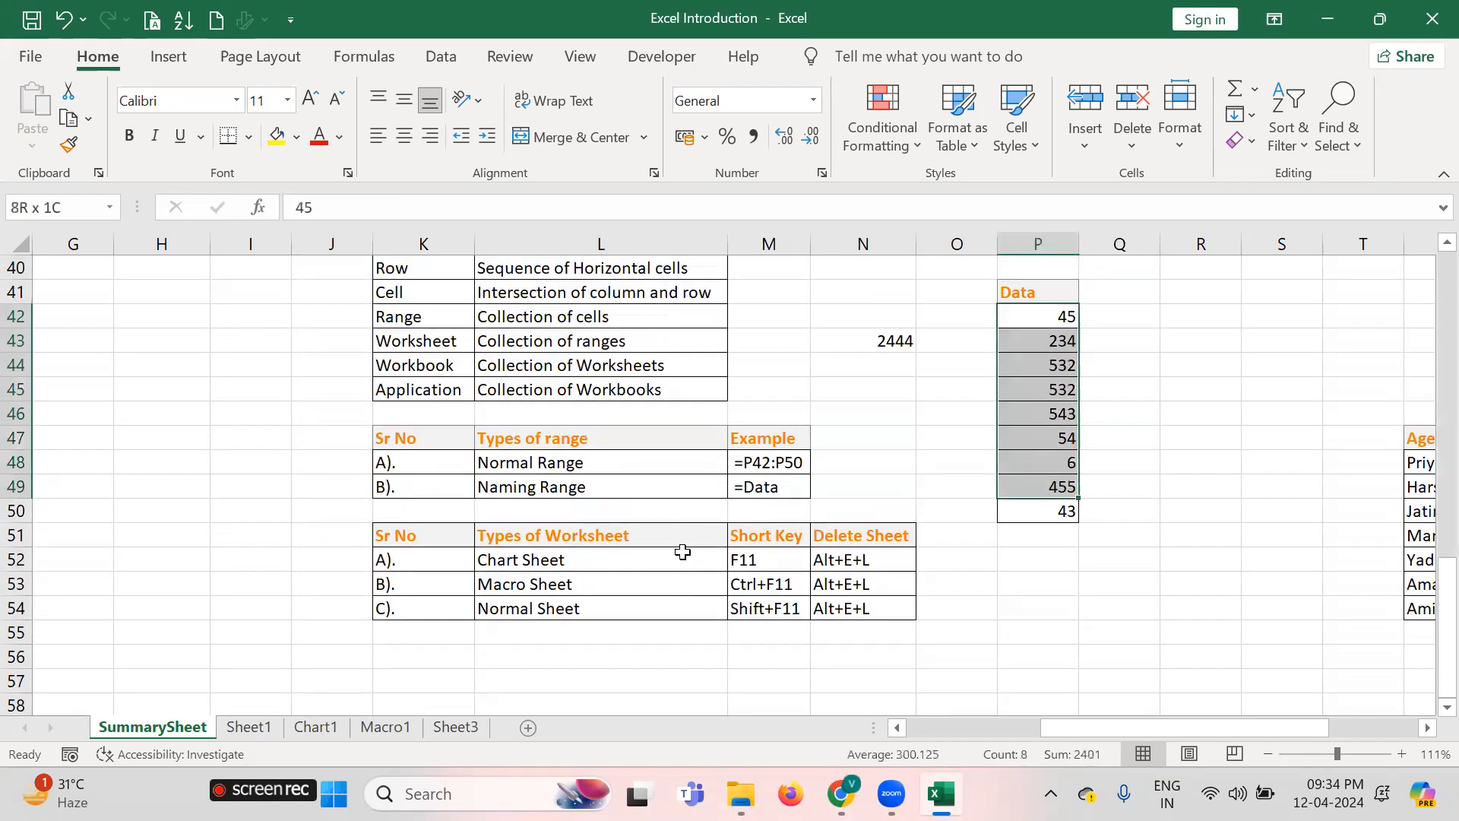
Restart from the Data heading and select all the numbers below it, P42:P50
{"action": "key", "text": "Up"}
{"action": "key", "text": "Up"}
{"action": "key", "text": "Down"}
{"action": "key", "text": "Down"}
{"action": "key", "text": "shift+Down"}
{"action": "key", "text": "shift+Down"}
{"action": "key", "text": "shift+Down"}
{"action": "key", "text": "shift+Down"}
{"action": "key", "text": "shift+Down"}
{"action": "key", "text": "shift+Down"}
{"action": "key", "text": "shift+Down"}
{"action": "key", "text": "shift+Down"}
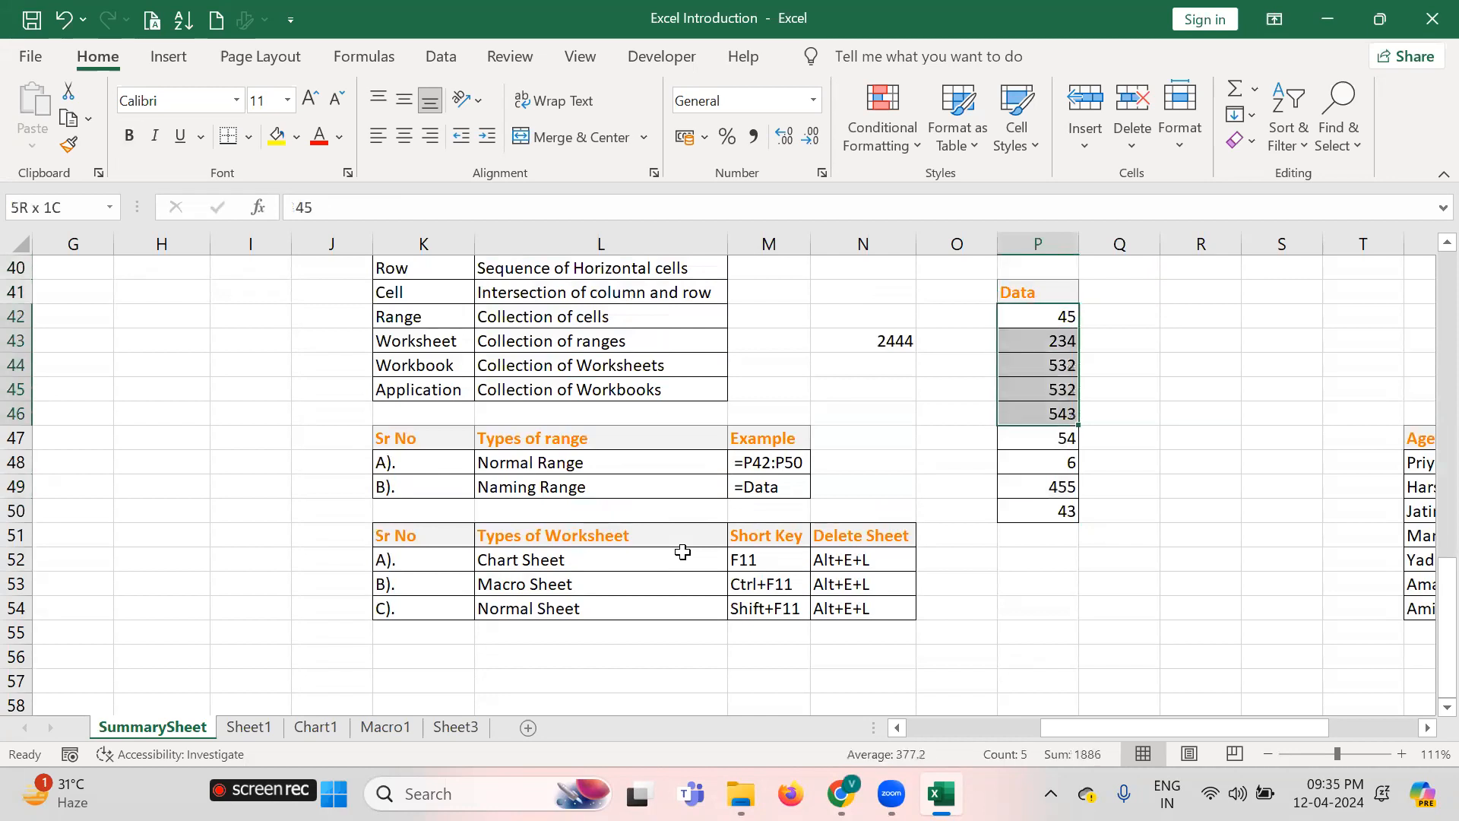
{"action": "key", "text": "Up"}
{"action": "key", "text": "Down"}
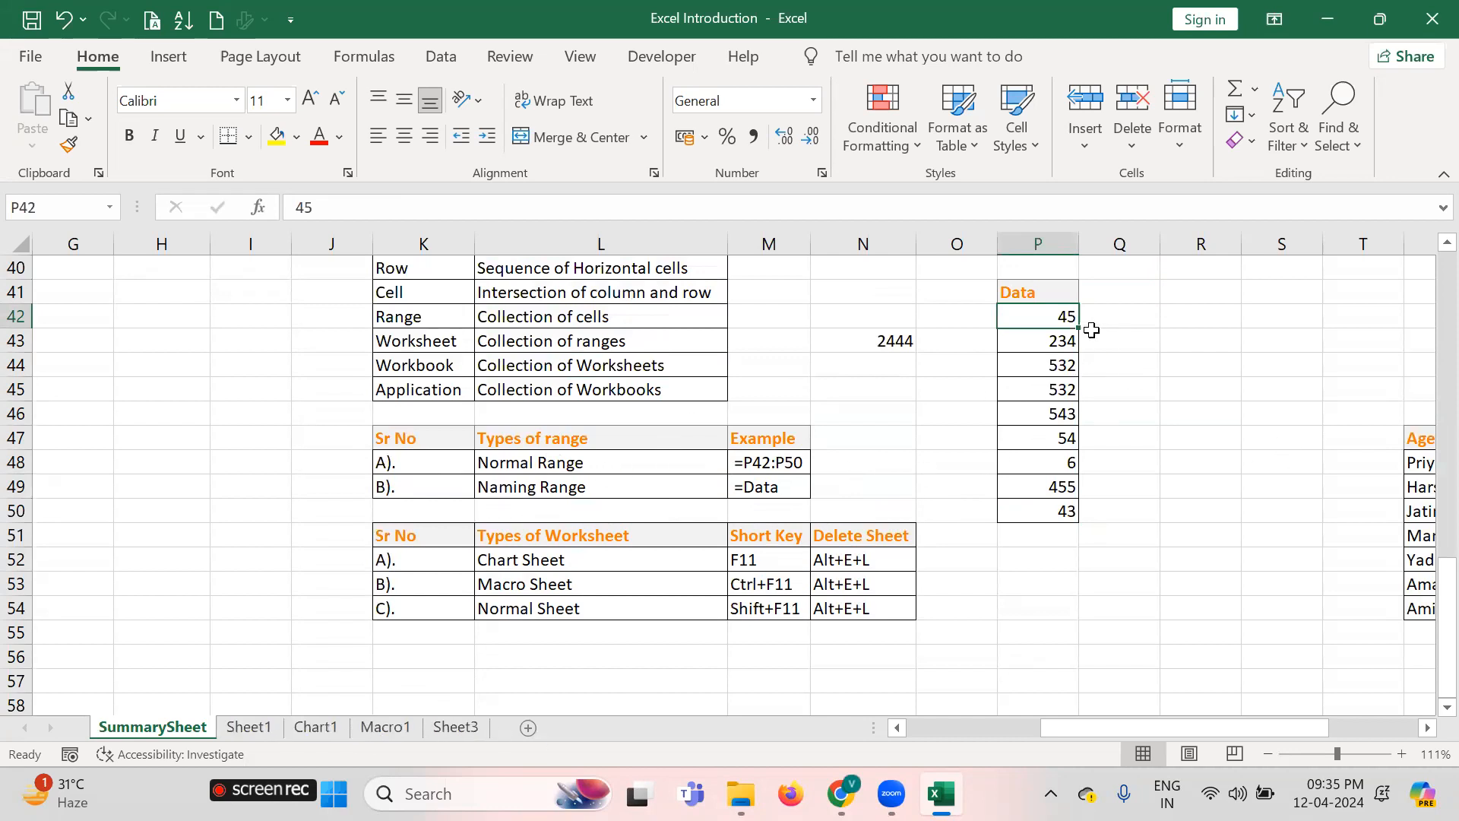
{"action": "key", "text": "shift+Down"}
{"action": "key", "text": "shift+Down"}
{"action": "key", "text": "shift+Down"}
{"action": "key", "text": "shift+Down"}
{"action": "key", "text": "shift+Down"}
{"action": "key", "text": "shift+Down"}
{"action": "key", "text": "shift+Down"}
{"action": "key", "text": "shift+Down"}
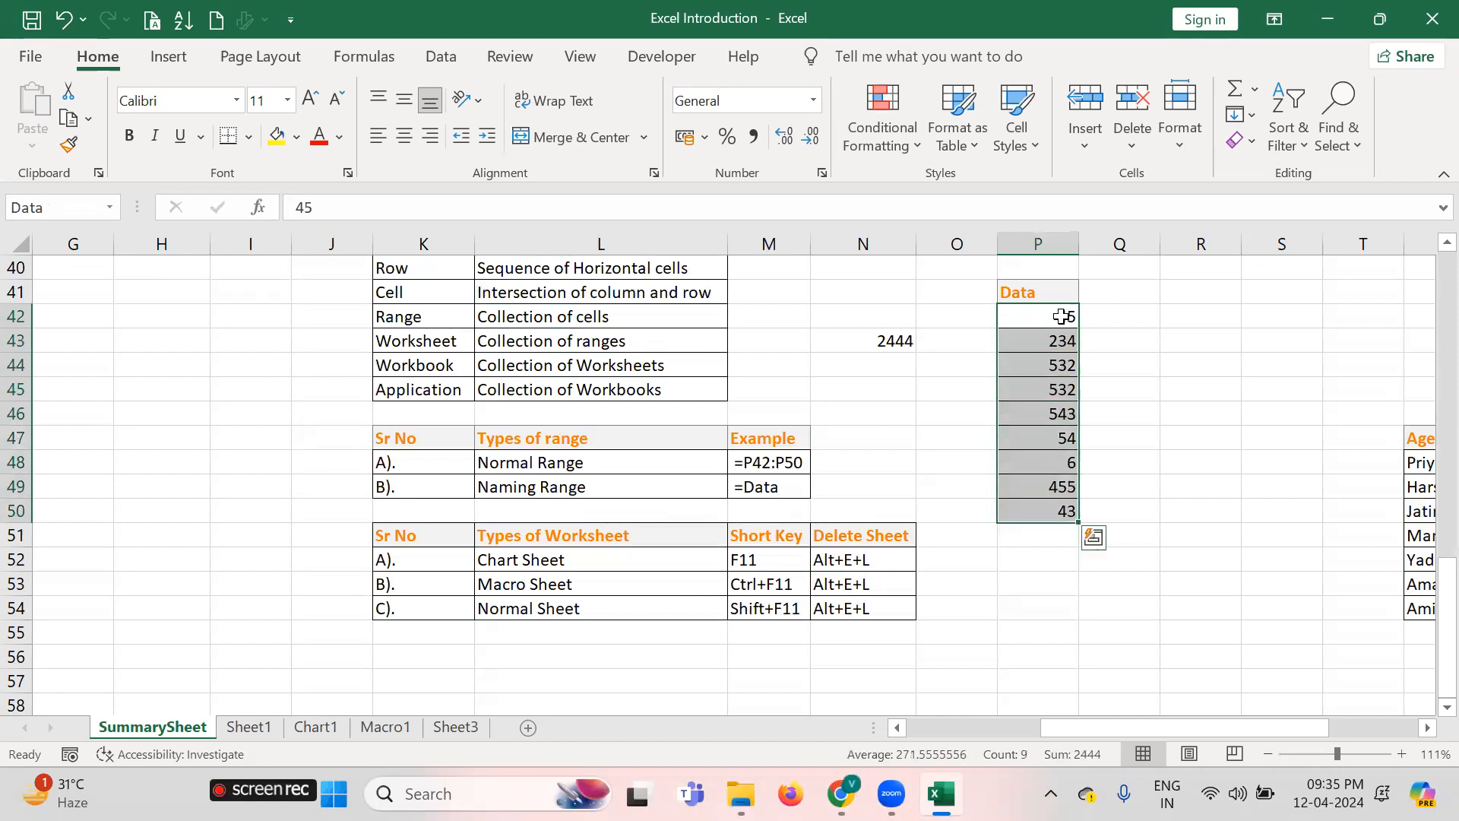
Repeat the selection of the Data numbers from P42 downward two more times to demonstrate a normal range
{"action": "left_click", "coordinate": [1061, 316]}
{"action": "key", "text": "shift+Down"}
{"action": "key", "text": "shift+Down"}
{"action": "key", "text": "shift+Down"}
{"action": "key", "text": "shift+Down"}
{"action": "key", "text": "shift+Down"}
{"action": "key", "text": "shift+Down"}
{"action": "key", "text": "shift+Down"}
{"action": "key", "text": "shift+Down"}
{"action": "left_click", "coordinate": [1053, 314]}
{"action": "key", "text": "shift+Down"}
{"action": "key", "text": "shift+Down"}
{"action": "key", "text": "shift+Down"}
{"action": "key", "text": "shift+Down"}
{"action": "key", "text": "shift+Down"}
{"action": "key", "text": "shift+Down"}
{"action": "key", "text": "shift+Down"}
{"action": "key", "text": "shift+Down"}
Select part of the Data numbers, P42:P47, and go back to the Data heading in P41
{"action": "left_click", "coordinate": [1053, 314]}
{"action": "key", "text": "shift+Down"}
{"action": "key", "text": "shift+Down"}
{"action": "key", "text": "shift+Down"}
{"action": "key", "text": "Up"}
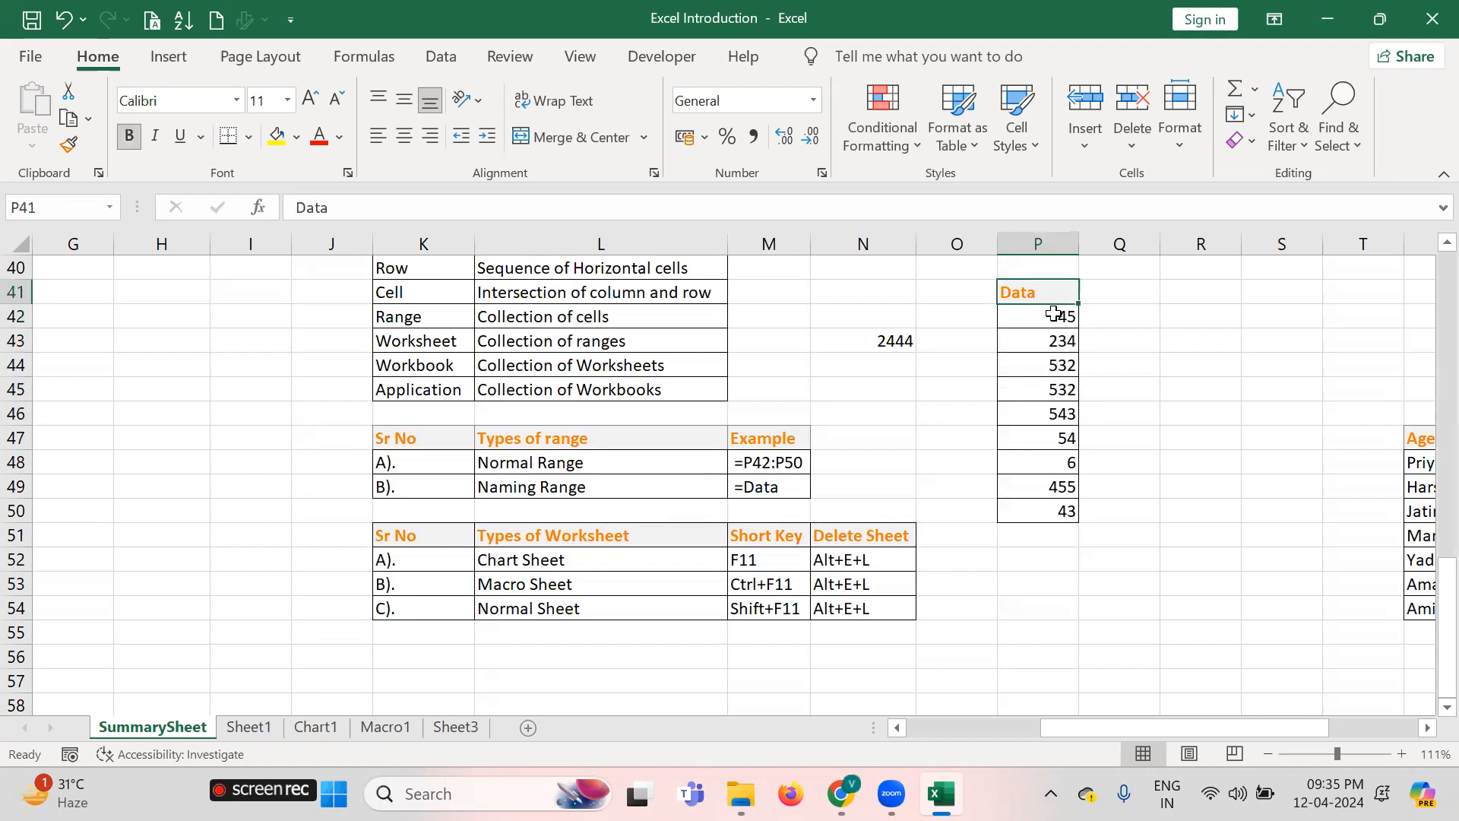
{"action": "left_click", "coordinate": [1064, 310]}
{"action": "key", "text": "shift+Down"}
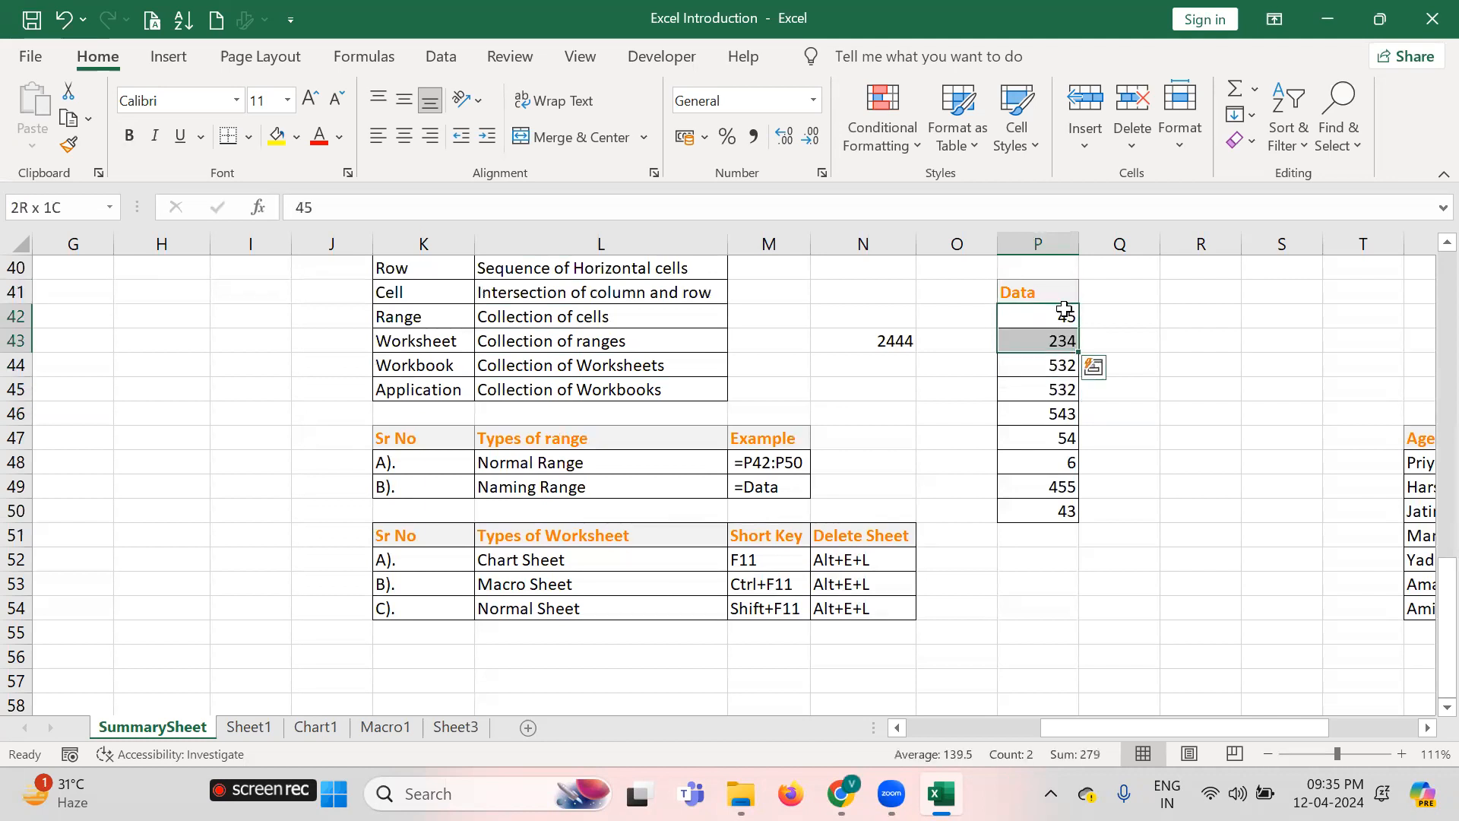
{"action": "key", "text": "shift+Down"}
{"action": "key", "text": "shift+Down"}
{"action": "key", "text": "shift+Down"}
{"action": "key", "text": "shift+Down"}
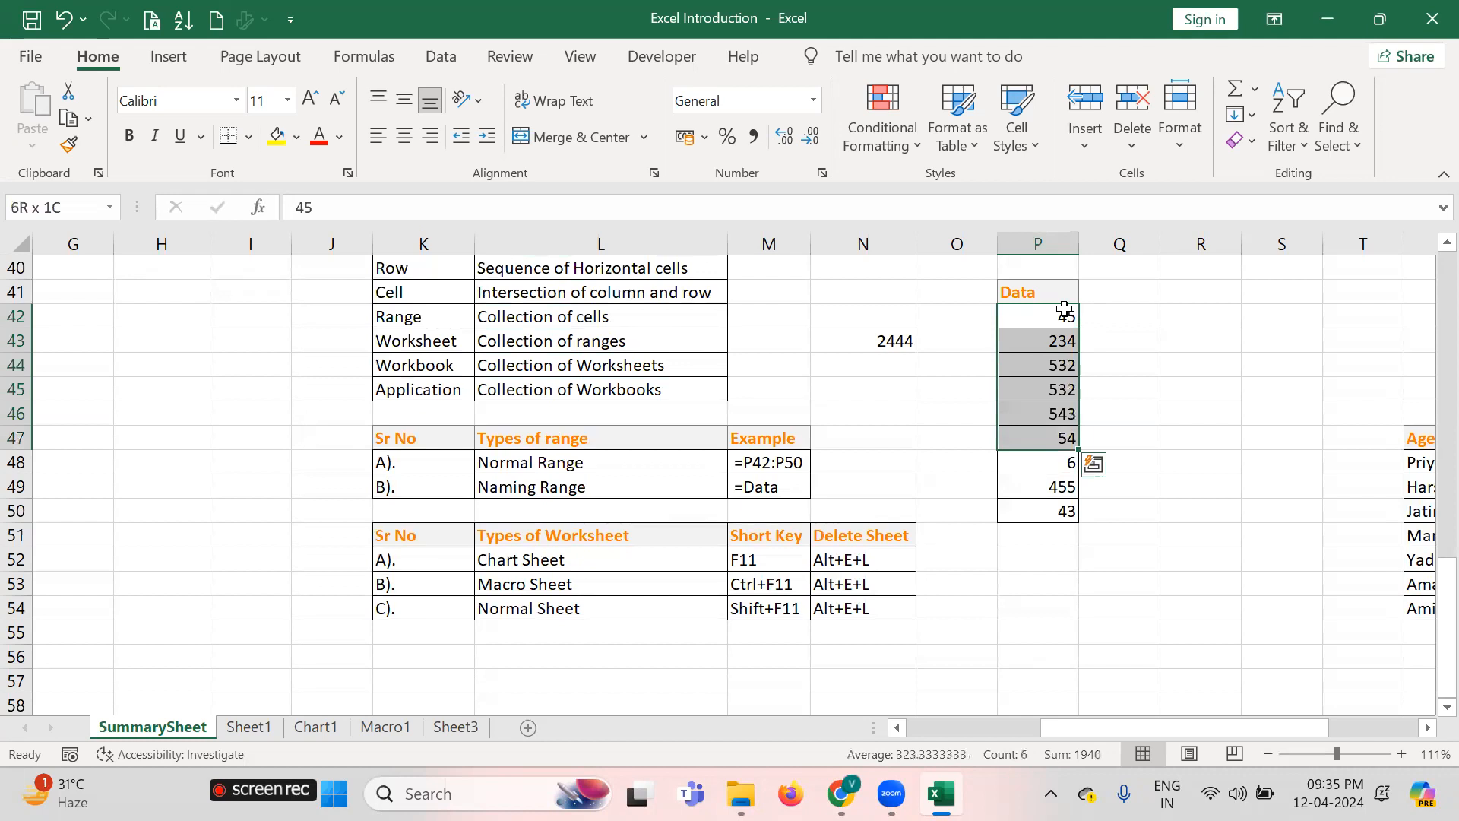
{"action": "key", "text": "Up"}
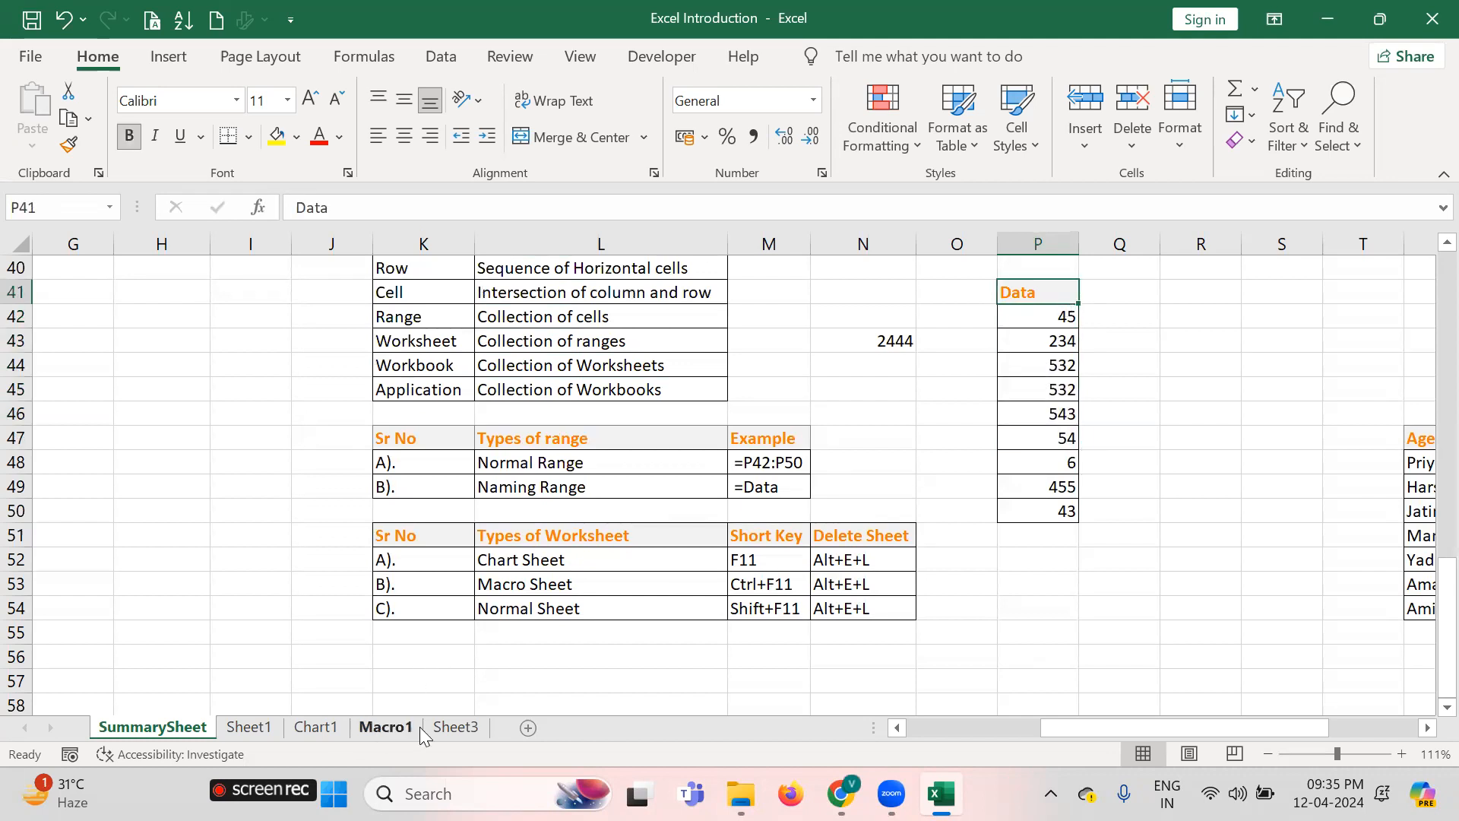
Look at Sheet3, and go to cell G4 on Sheet1
{"action": "left_click", "coordinate": [455, 728]}
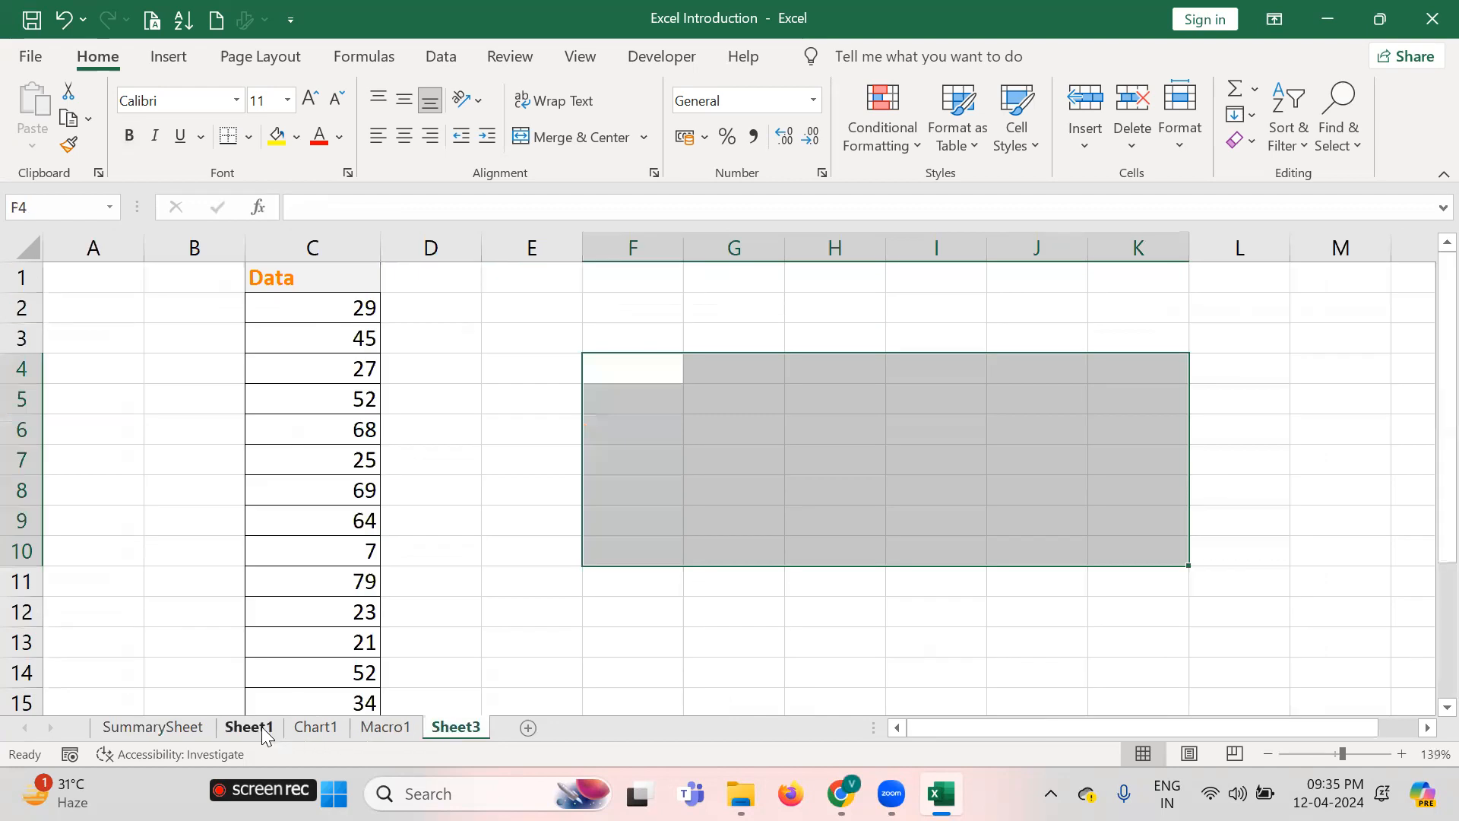
{"action": "left_click", "coordinate": [248, 727]}
{"action": "key", "text": "Up"}
{"action": "key", "text": "Up"}
{"action": "key", "text": "Up"}
{"action": "key", "text": "Up"}
{"action": "key", "text": "Up"}
{"action": "key", "text": "Up"}
{"action": "key", "text": "Up"}
{"action": "key", "text": "Up"}
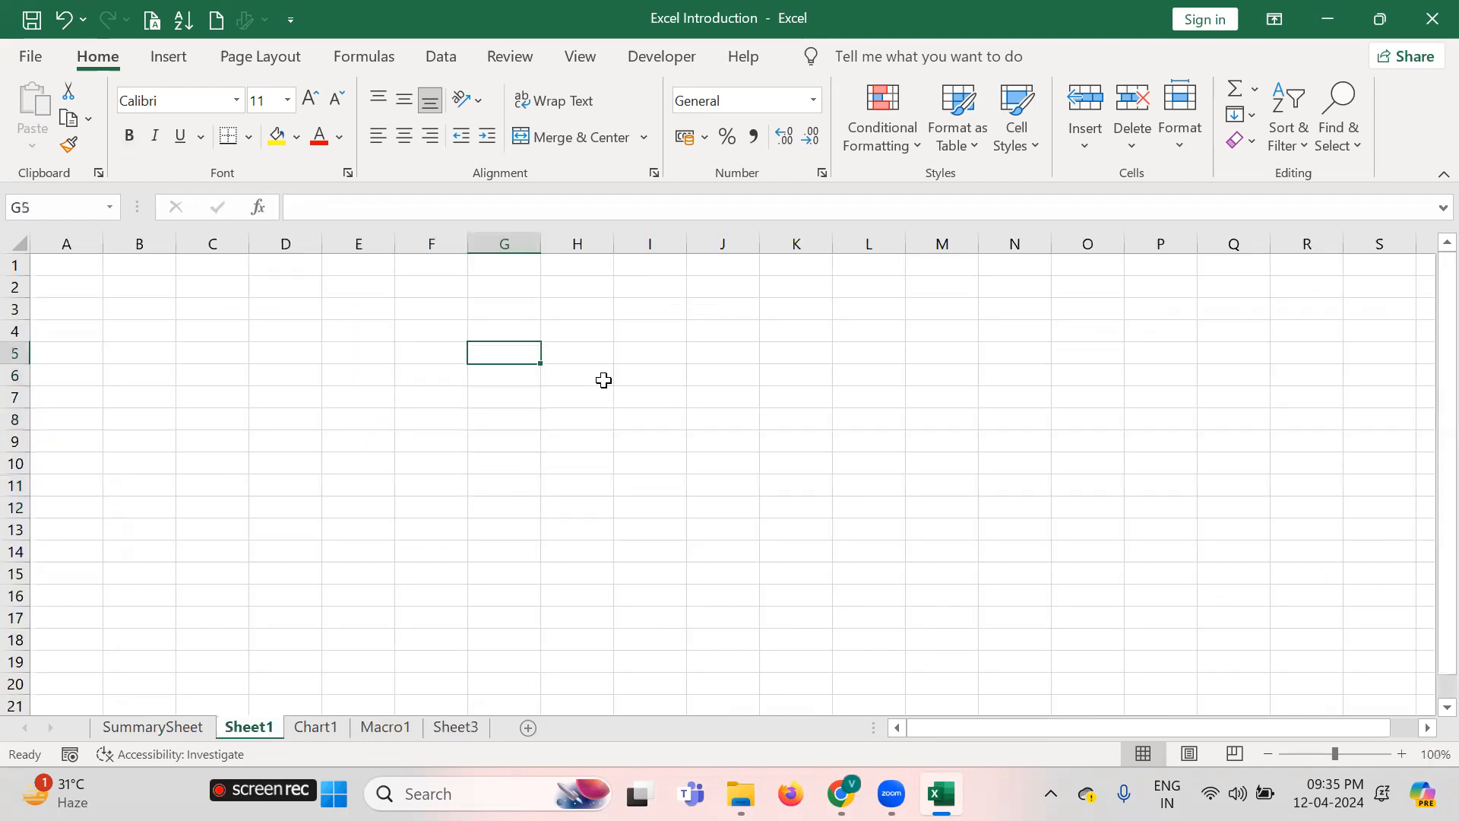
{"action": "type", "text": "Data"}
{"action": "key", "text": "BackSpace"}
{"action": "key", "text": "BackSpace"}
{"action": "key", "text": "BackSpace"}
{"action": "key", "text": "BackSpace"}
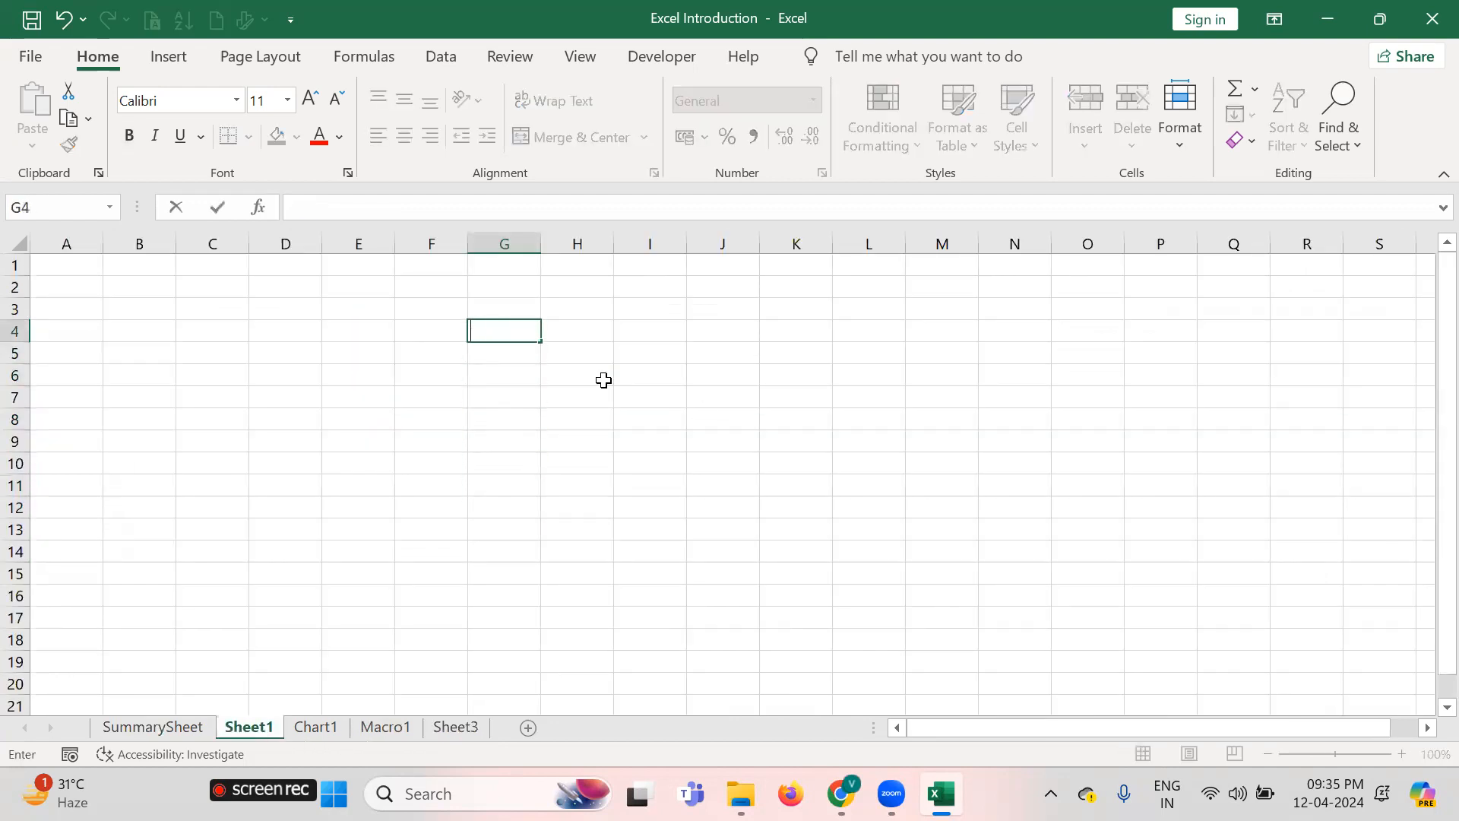
Enter the formula =RANDBETWEEN(10,100) in G4 of Sheet1
{"action": "type", "text": "=ra"}
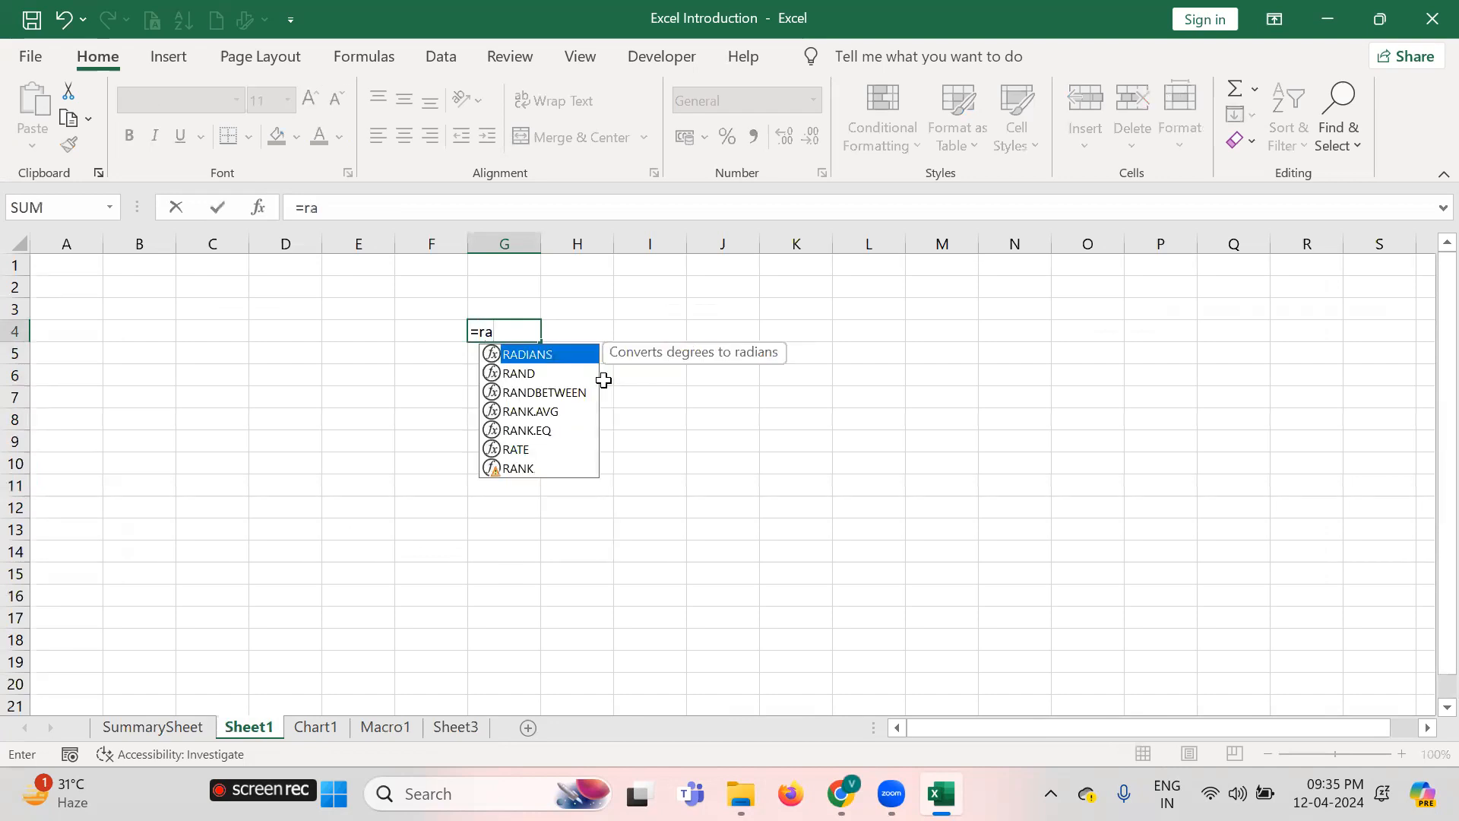
{"action": "type", "text": "nd"}
{"action": "double_click", "coordinate": [562, 373]}
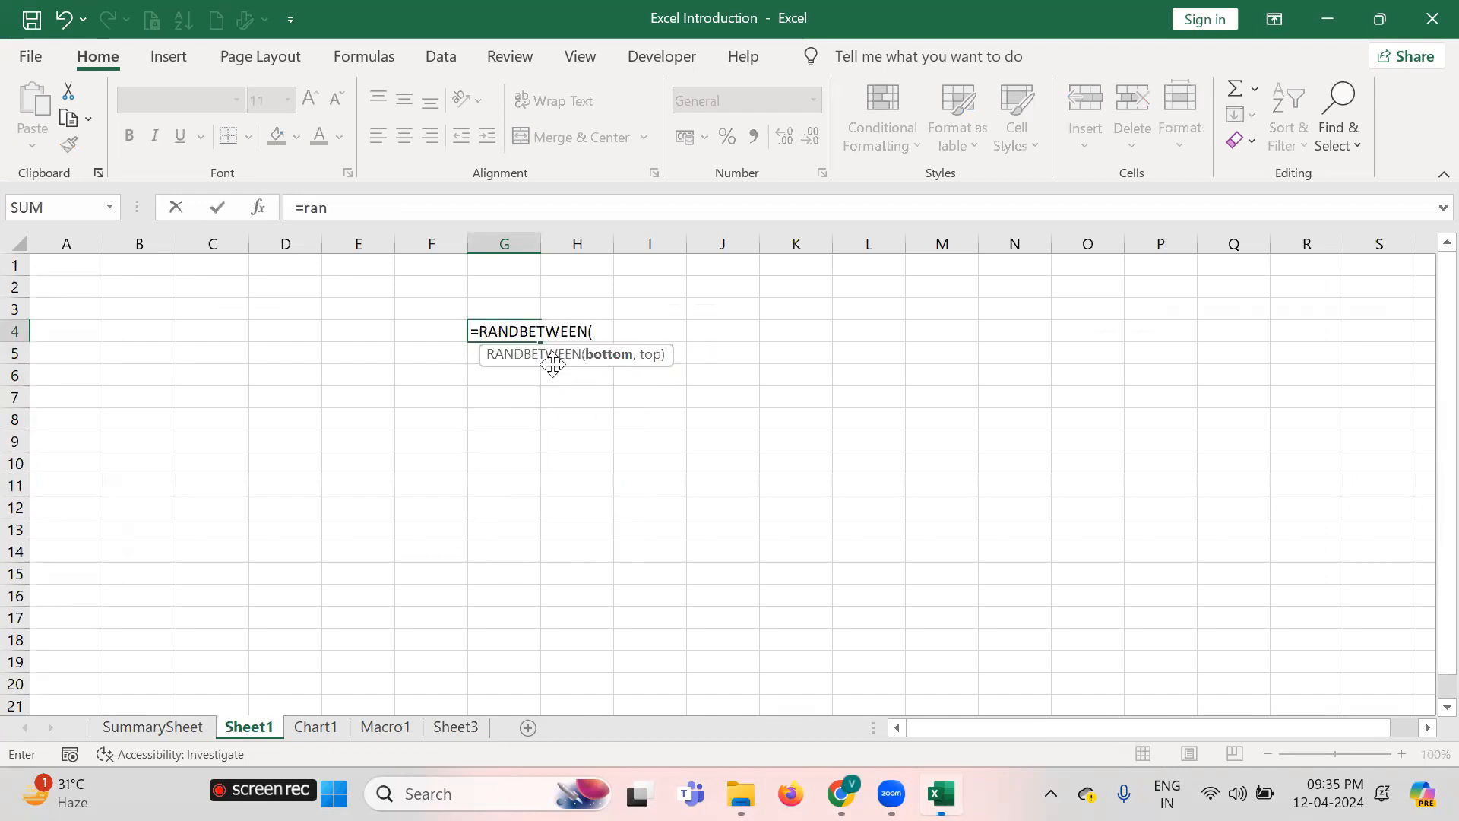
{"action": "type", "text": "10,100)"}
{"action": "key", "text": "ctrl+Return"}
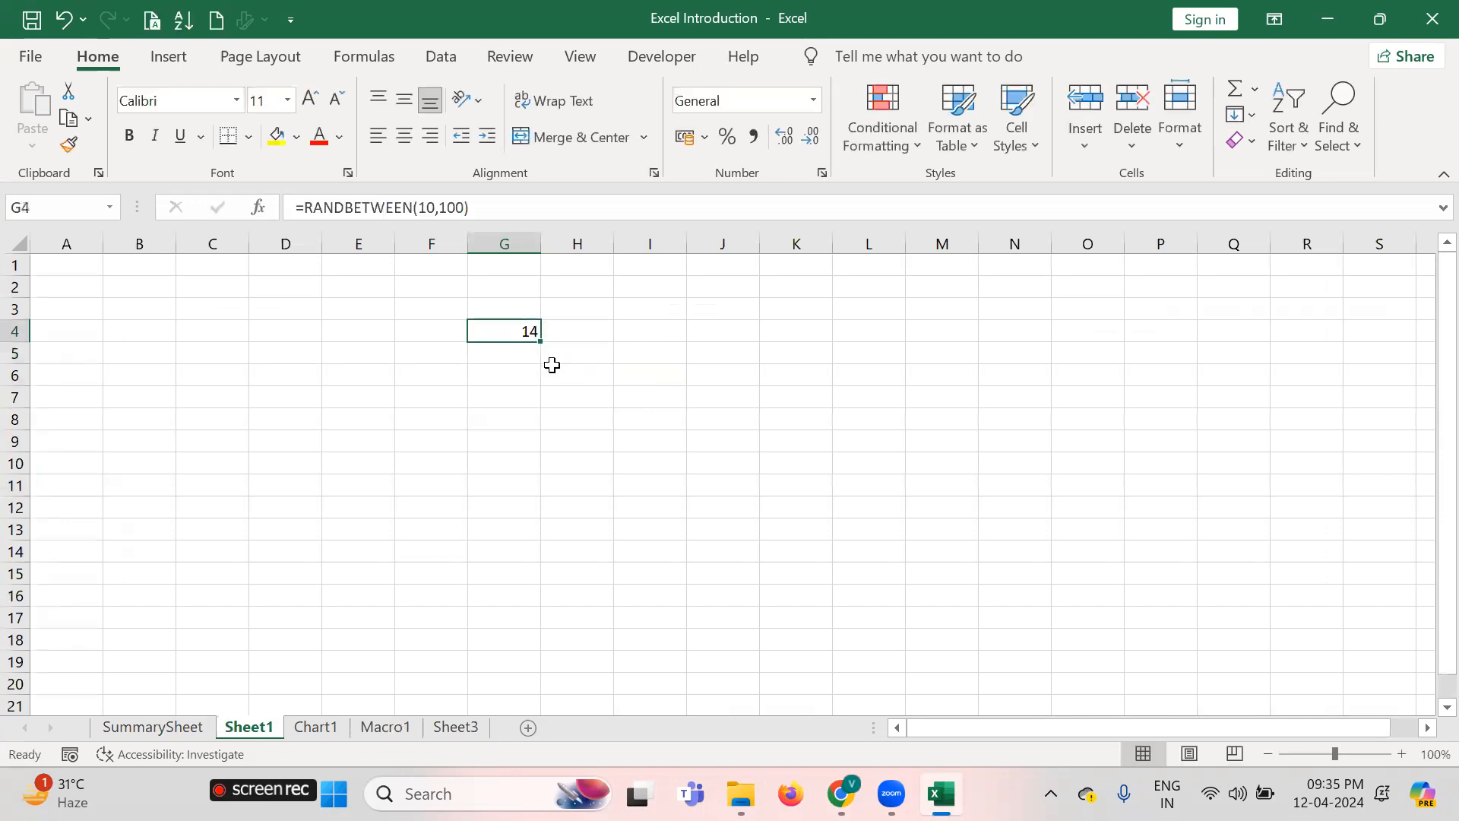
Fill the random number formula from G4 down to G15
{"action": "key", "text": "shift+Down"}
{"action": "key", "text": "shift+Down"}
{"action": "key", "text": "shift+Down"}
{"action": "key", "text": "shift+Down"}
{"action": "key", "text": "shift+Down"}
{"action": "key", "text": "shift+Down"}
{"action": "key", "text": "shift+Down"}
{"action": "key", "text": "shift+Down"}
{"action": "key", "text": "shift+Down"}
{"action": "key", "text": "shift+Down"}
{"action": "key", "text": "shift+Down"}
{"action": "key", "text": "ctrl+d"}
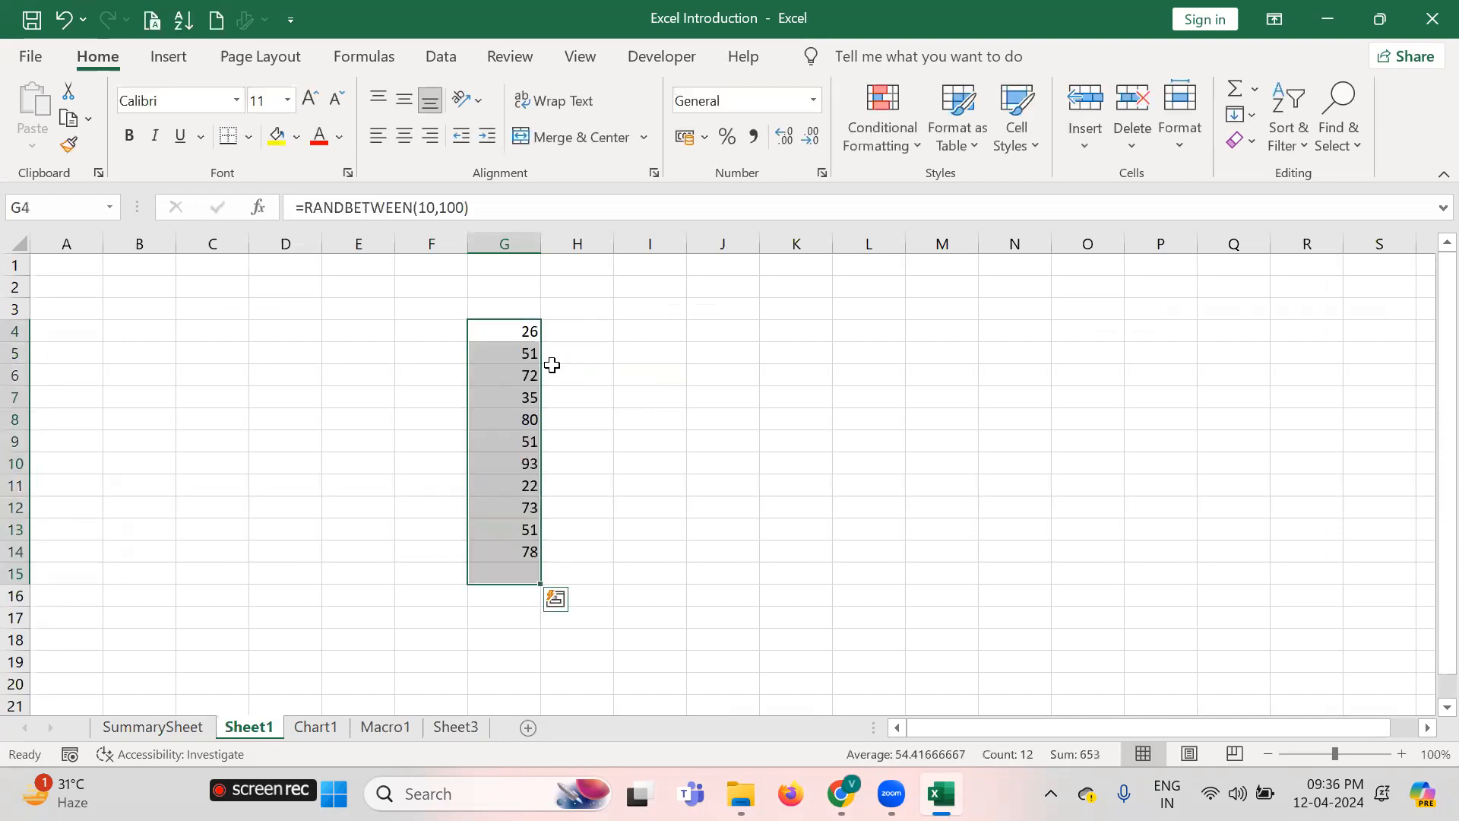
{"action": "key", "text": "ctrl+c"}
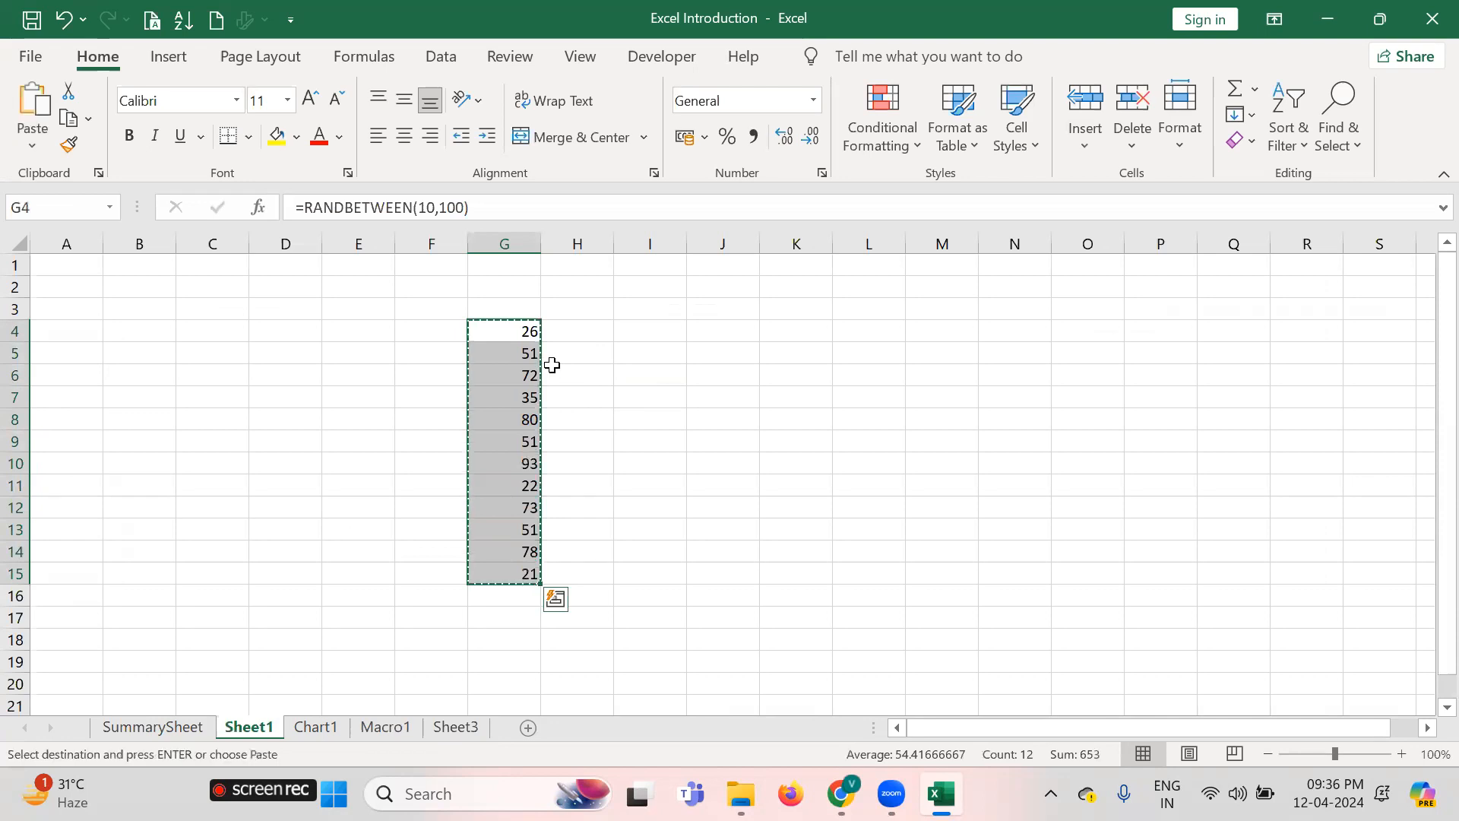
{"action": "key", "text": "alt"}
{"action": "type", "text": "e"}
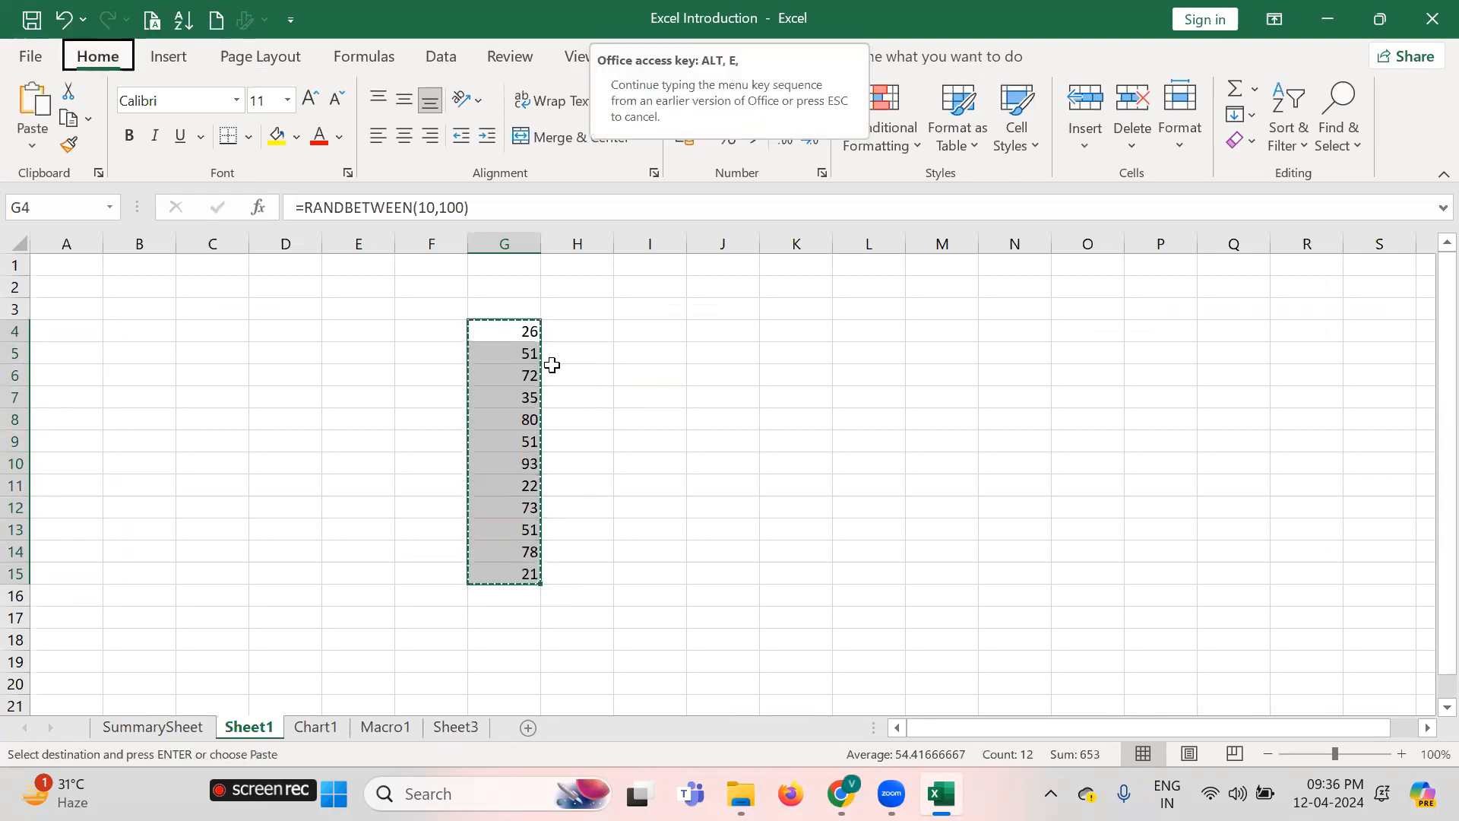
{"action": "type", "text": "s"}
{"action": "key", "text": "Escape"}
{"action": "key", "text": "Right"}
{"action": "key", "text": "Left"}
Copy G4:G15, try to paste it back as values, and enter "v" in G4
{"action": "key", "text": "shift+Down"}
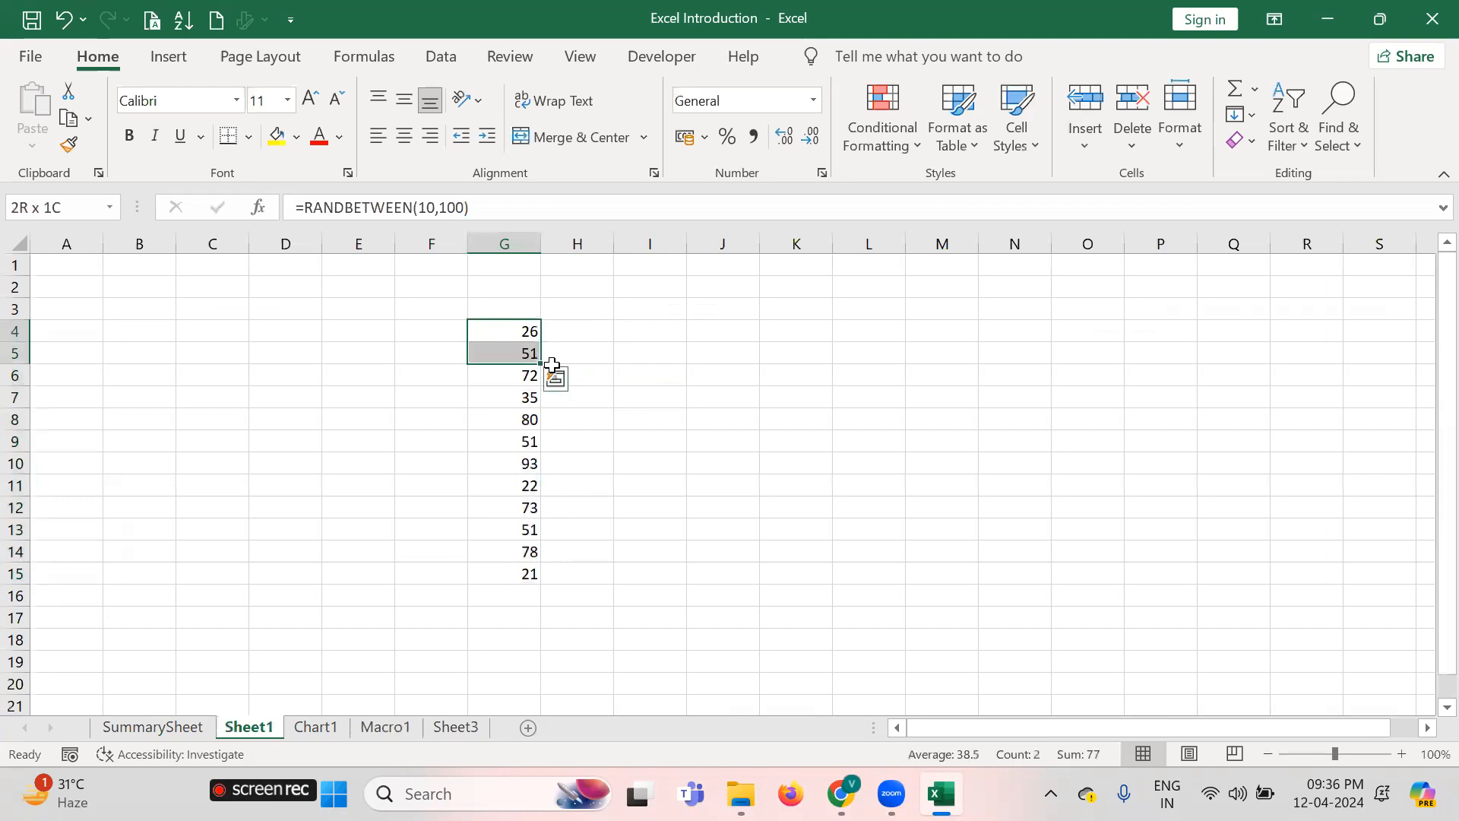
{"action": "key", "text": "shift+Down"}
{"action": "key", "text": "shift+Down"}
{"action": "key", "text": "shift+Down"}
{"action": "key", "text": "shift+Down"}
{"action": "key", "text": "shift+Down"}
{"action": "key", "text": "shift+Down"}
{"action": "key", "text": "shift+Down"}
{"action": "key", "text": "shift+Down"}
{"action": "key", "text": "shift+Down"}
{"action": "key", "text": "shift+Down"}
{"action": "key", "text": "ctrl+c"}
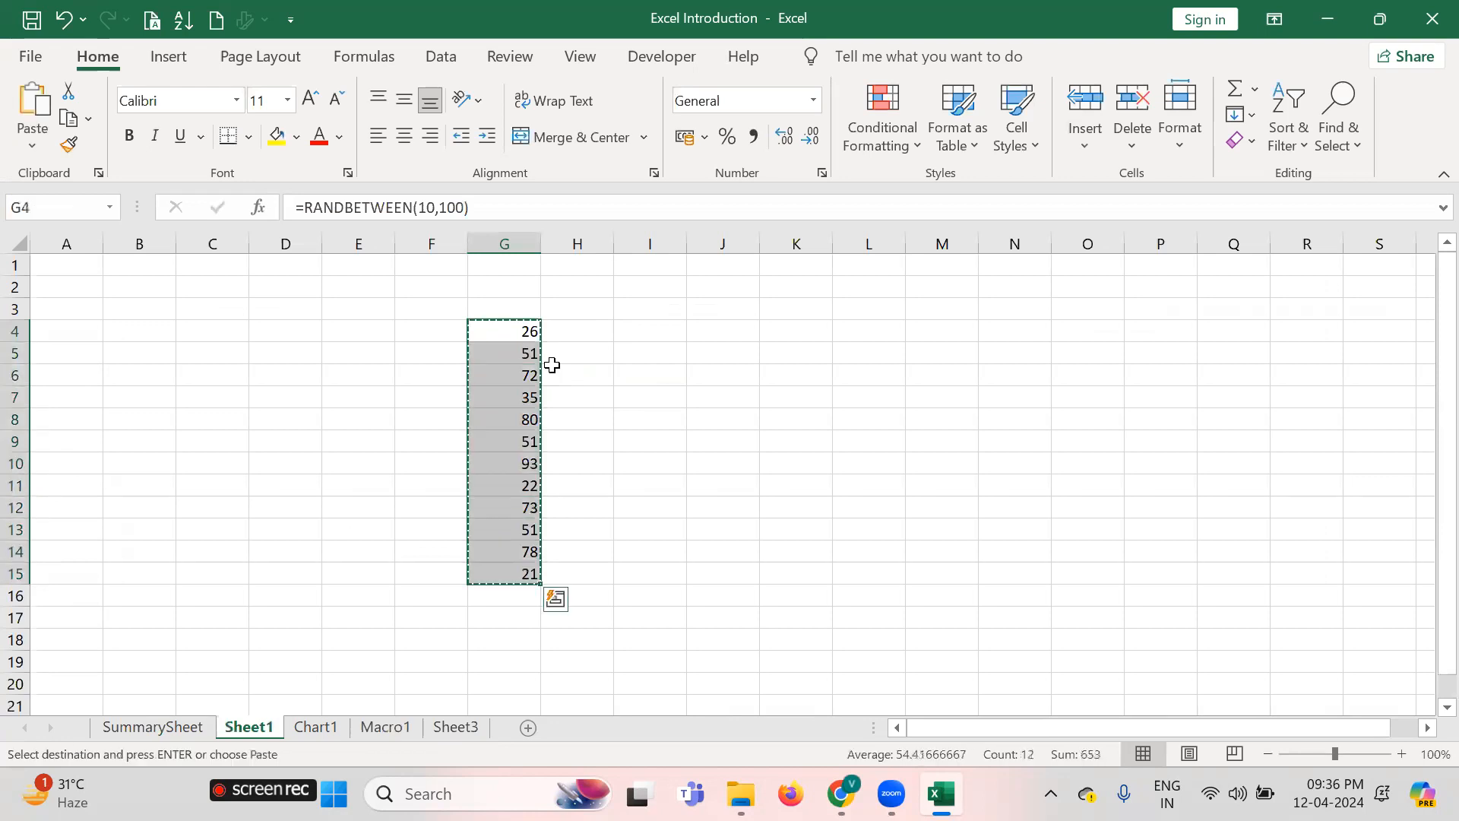
{"action": "key", "text": "alt"}
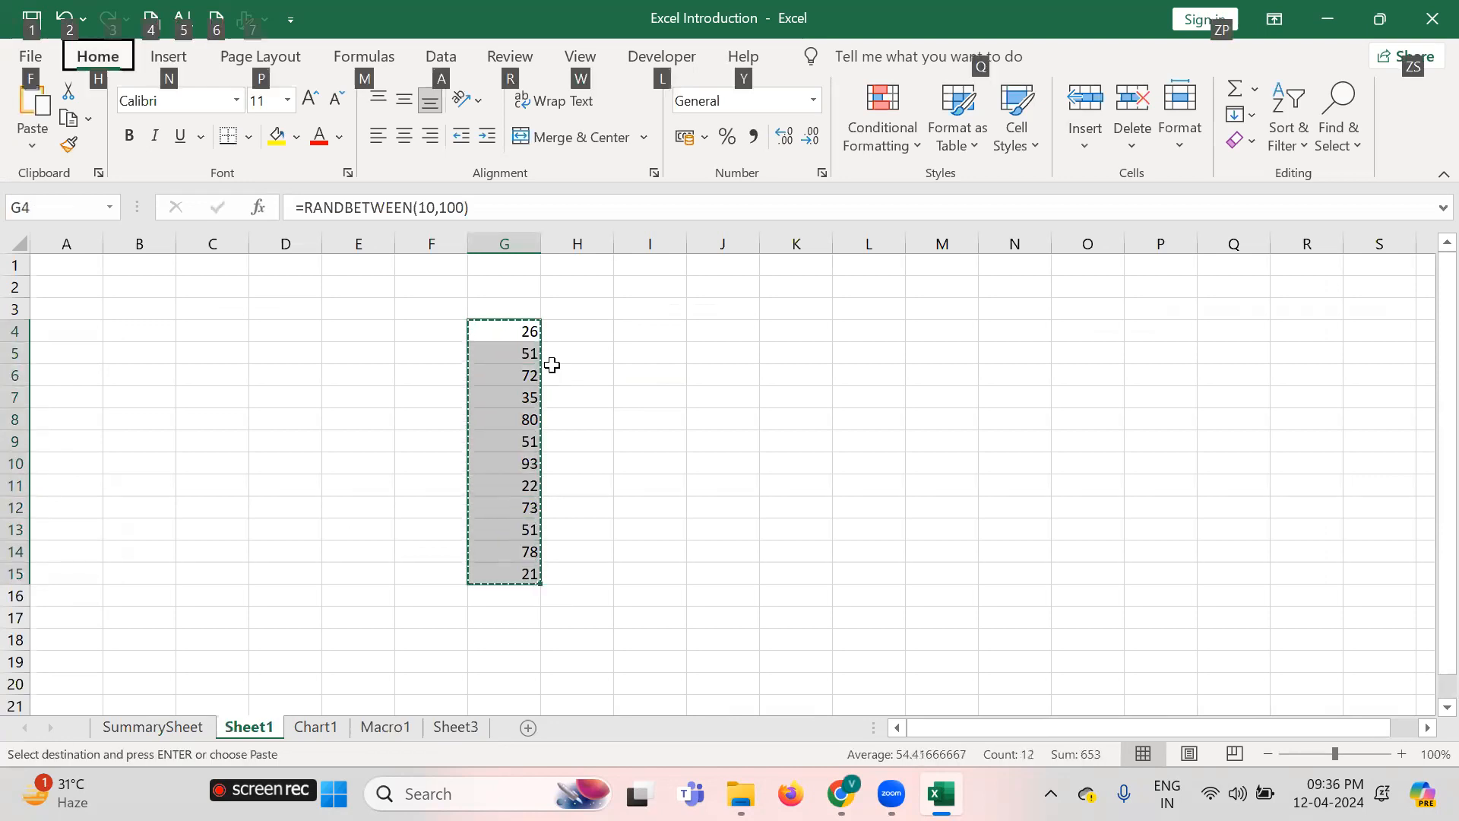
{"action": "type", "text": "e"}
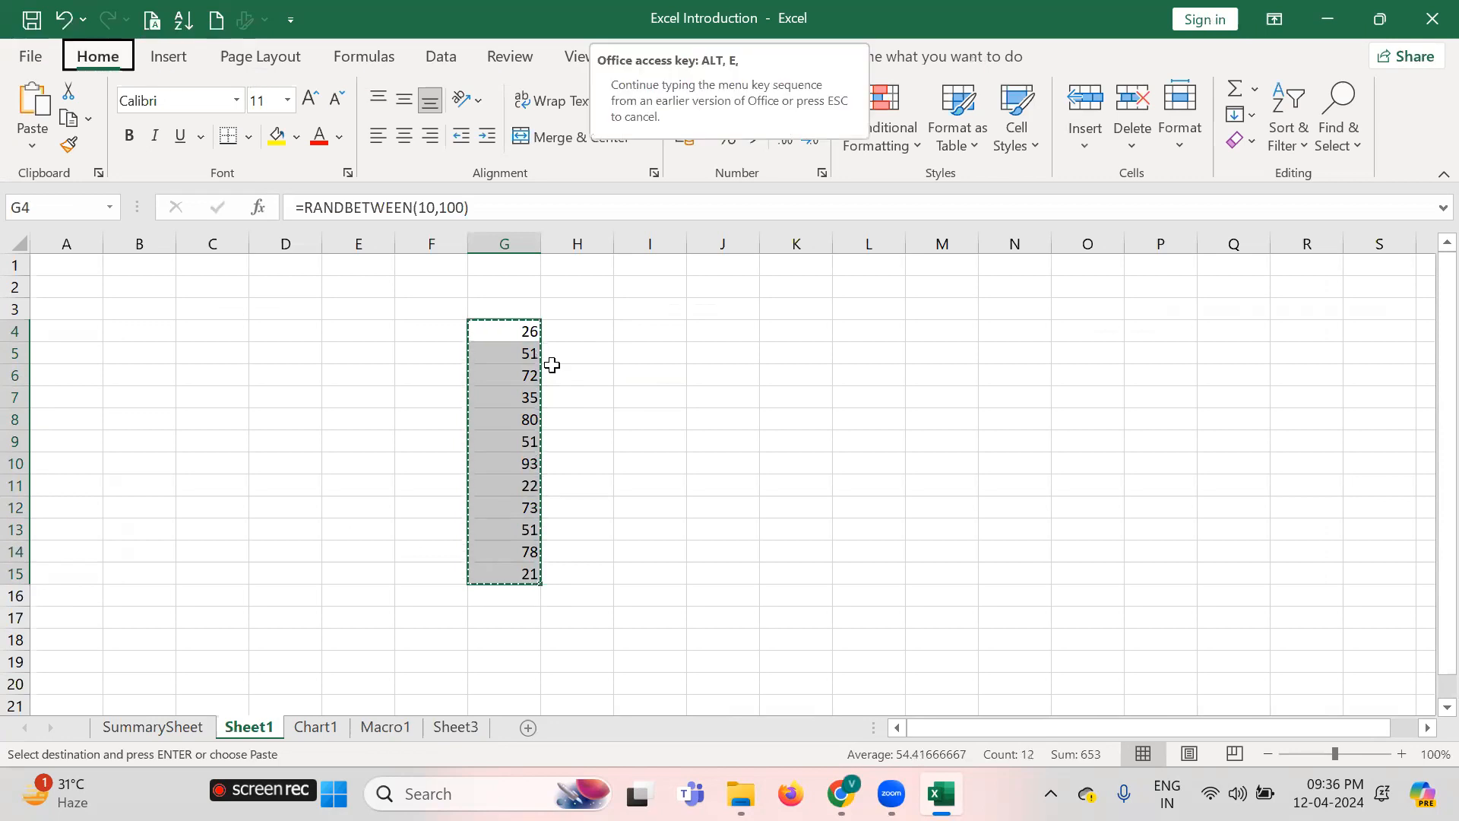
{"action": "type", "text": "v"}
{"action": "key", "text": "ctrl+Return"}
Clear the random number from G5 on Sheet1
{"action": "key", "text": "Down"}
{"action": "key", "text": "Delete"}
{"action": "key", "text": "Down"}
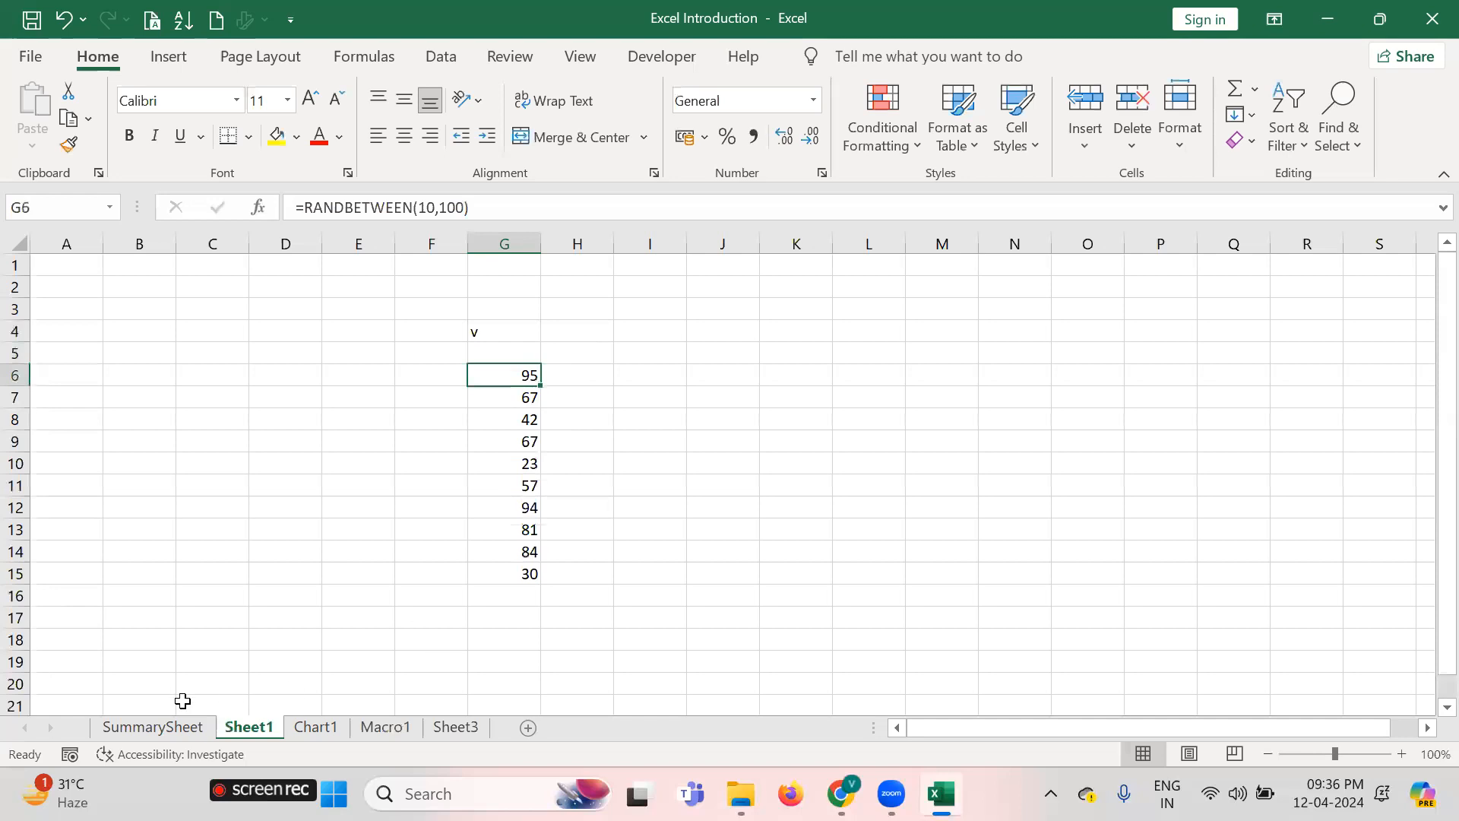
Return to SummarySheet and select the Data heading in P41
{"action": "left_click", "coordinate": [186, 730]}
{"action": "left_click", "coordinate": [1047, 337]}
{"action": "key", "text": "Up"}
{"action": "key", "text": "Up"}
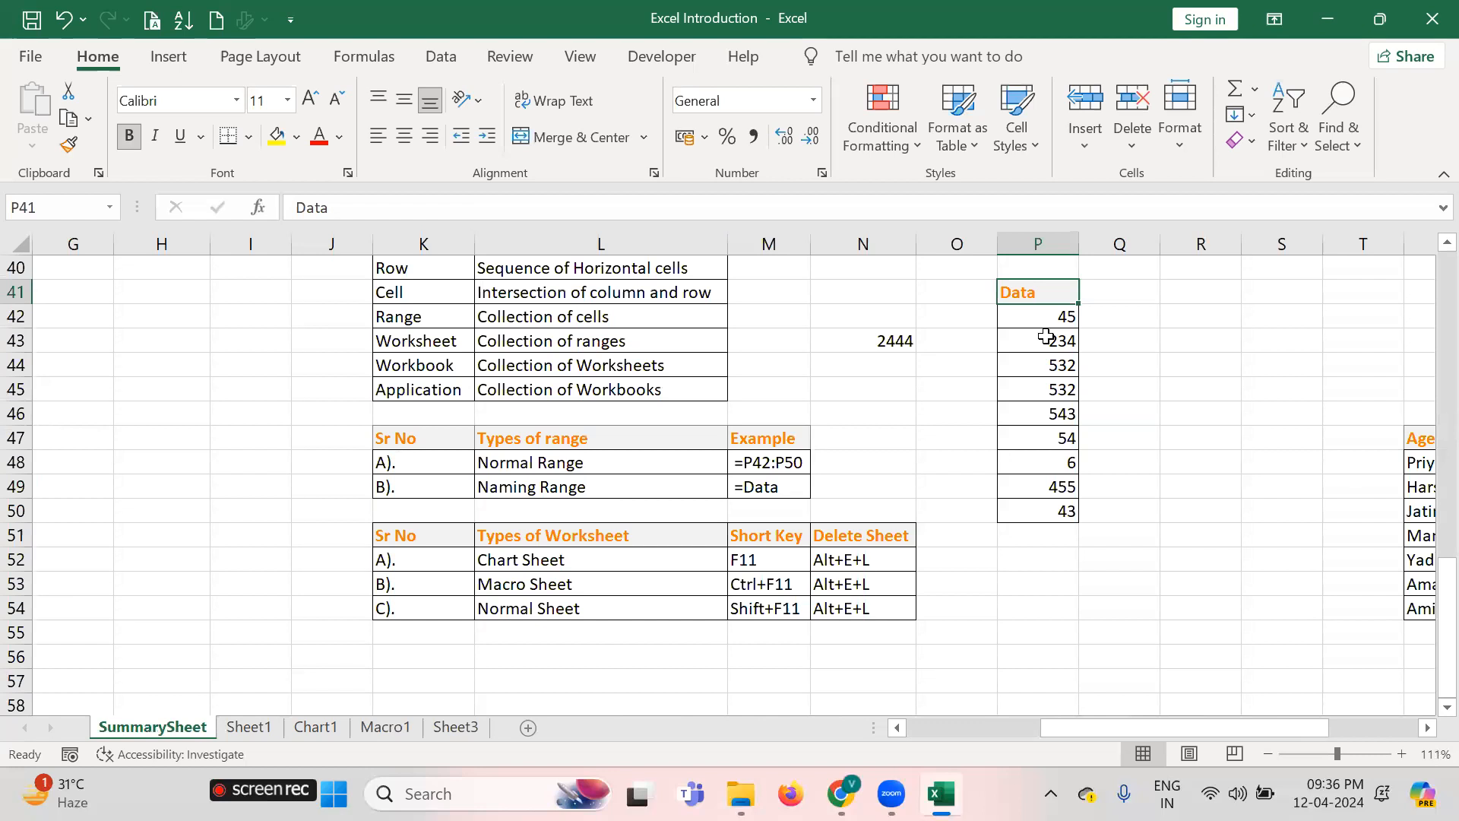
Enter the formula =Data in P54, choosing the named range Data from the suggestions
{"action": "left_click", "coordinate": [1065, 615]}
{"action": "type", "text": "dat"}
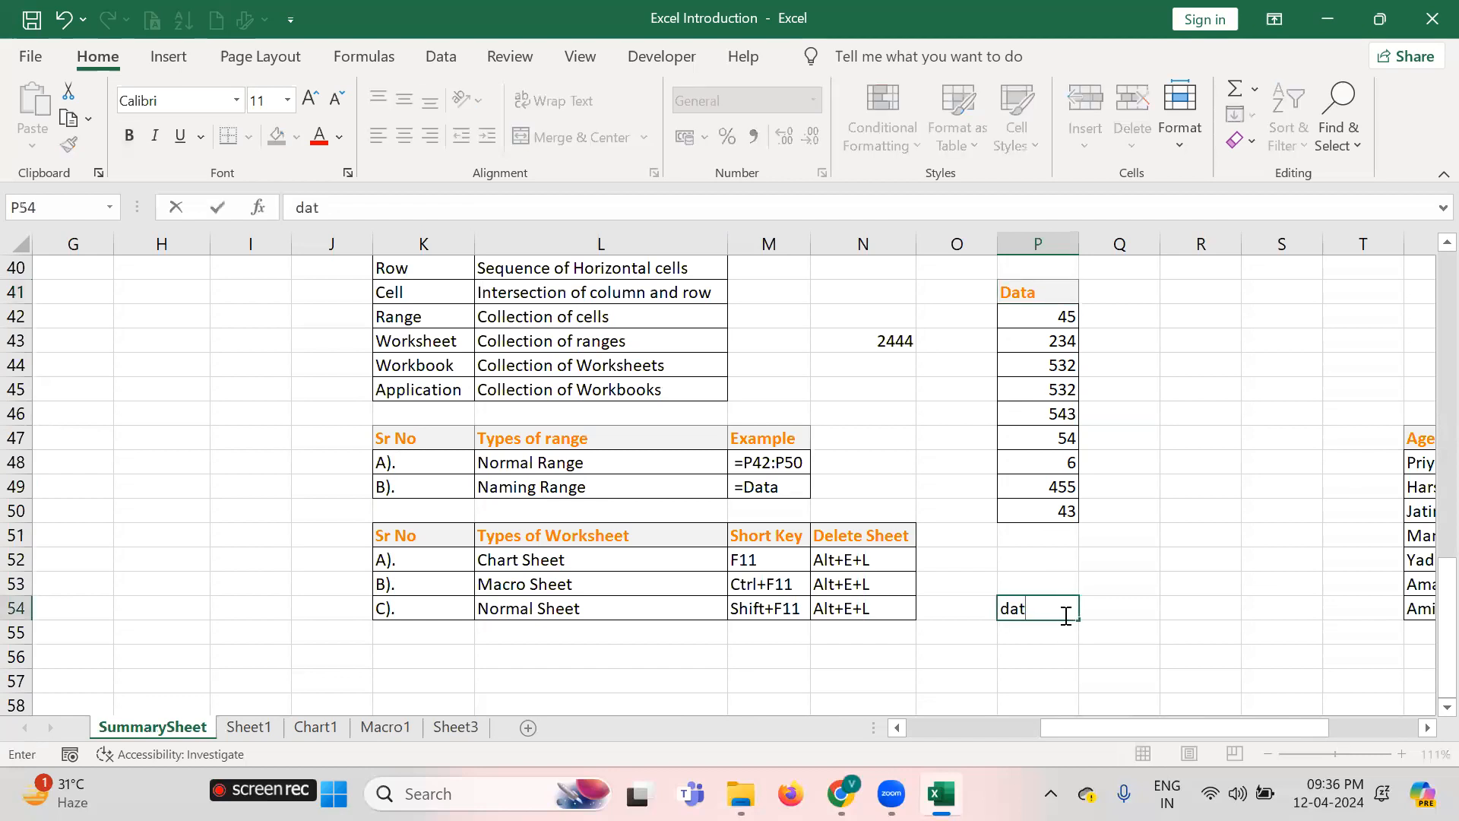
{"action": "key", "text": "BackSpace"}
{"action": "key", "text": "BackSpace"}
{"action": "key", "text": "BackSpace"}
{"action": "type", "text": "=dat"}
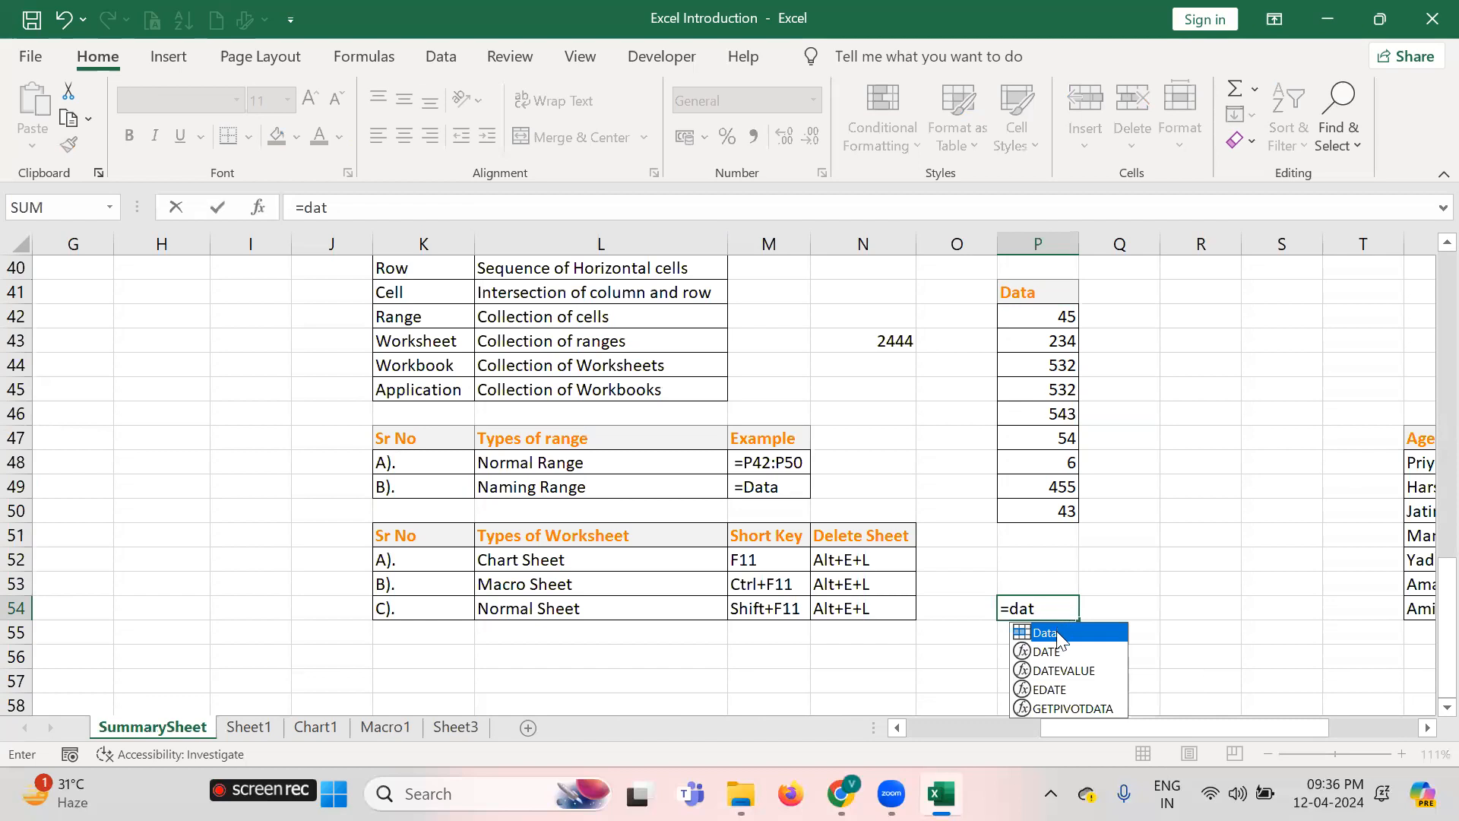
{"action": "double_click", "coordinate": [1060, 641]}
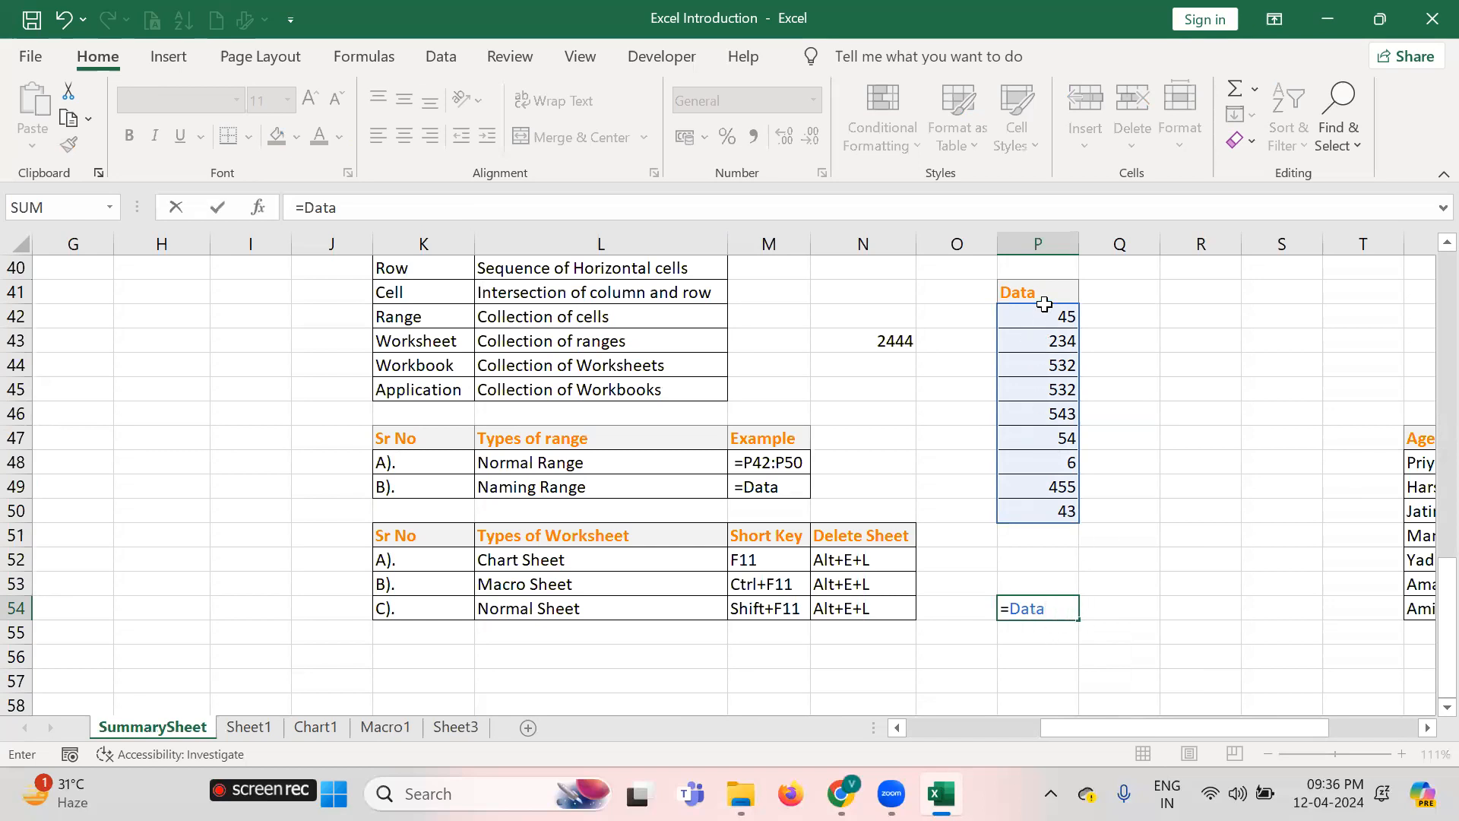
Finish the =Data formula in P54 and select the values P42:P50 under the Data heading
{"action": "left_click", "coordinate": [1045, 304]}
{"action": "key", "text": "shift+Down"}
{"action": "key", "text": "shift+Down"}
{"action": "key", "text": "shift+Down"}
{"action": "key", "text": "shift+Down"}
{"action": "key", "text": "shift+Down"}
{"action": "key", "text": "shift+Down"}
{"action": "key", "text": "shift+Down"}
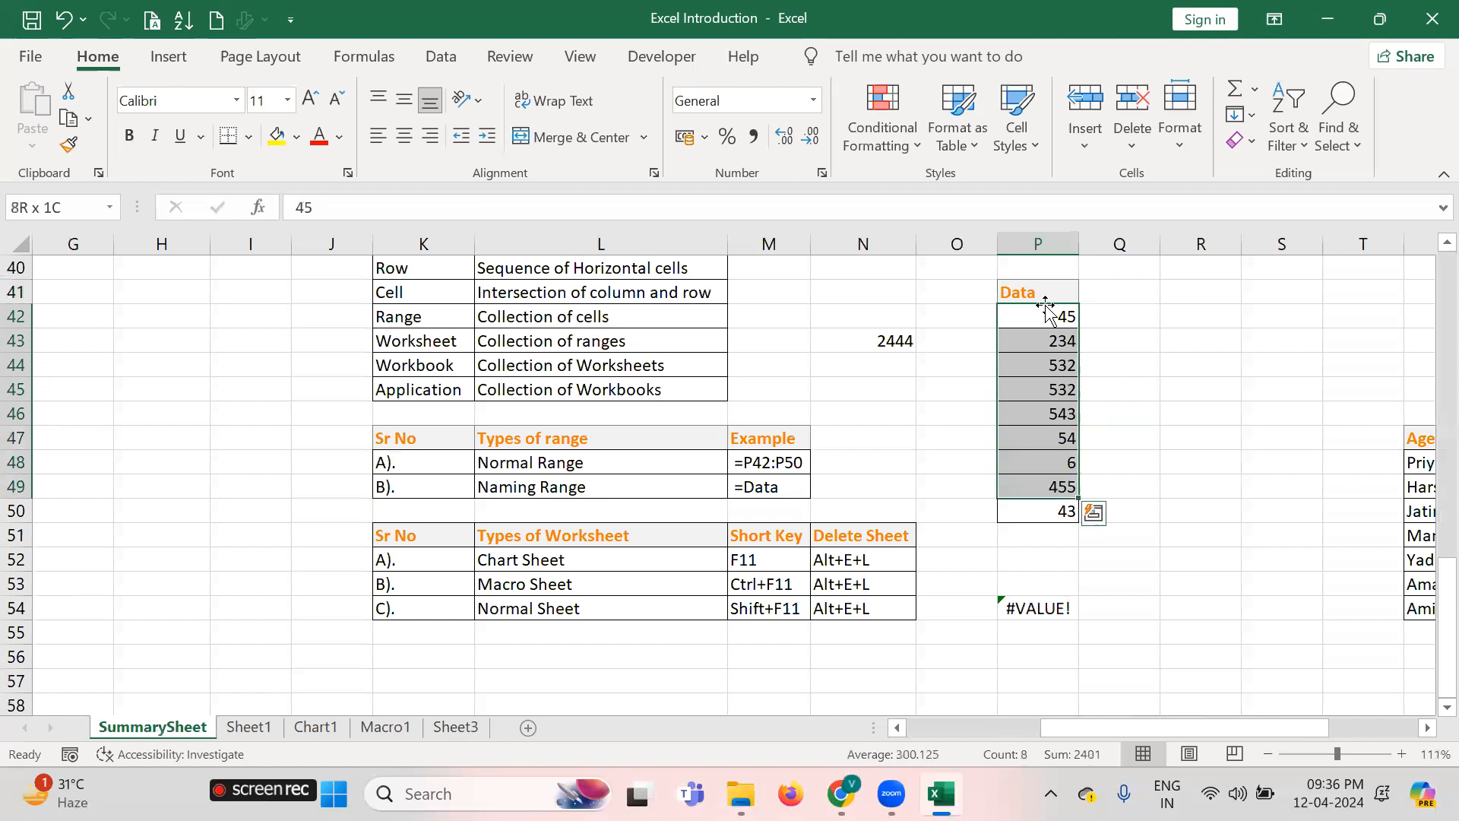
{"action": "key", "text": "shift+Down"}
Clear the =Data formula from P54
{"action": "key", "text": "Down"}
{"action": "key", "text": "Down"}
{"action": "key", "text": "Down"}
{"action": "key", "text": "Down"}
{"action": "key", "text": "Down"}
{"action": "key", "text": "Down"}
{"action": "key", "text": "Down"}
{"action": "key", "text": "Down"}
{"action": "key", "text": "Down"}
{"action": "key", "text": "Down"}
{"action": "key", "text": "Down"}
{"action": "key", "text": "Down"}
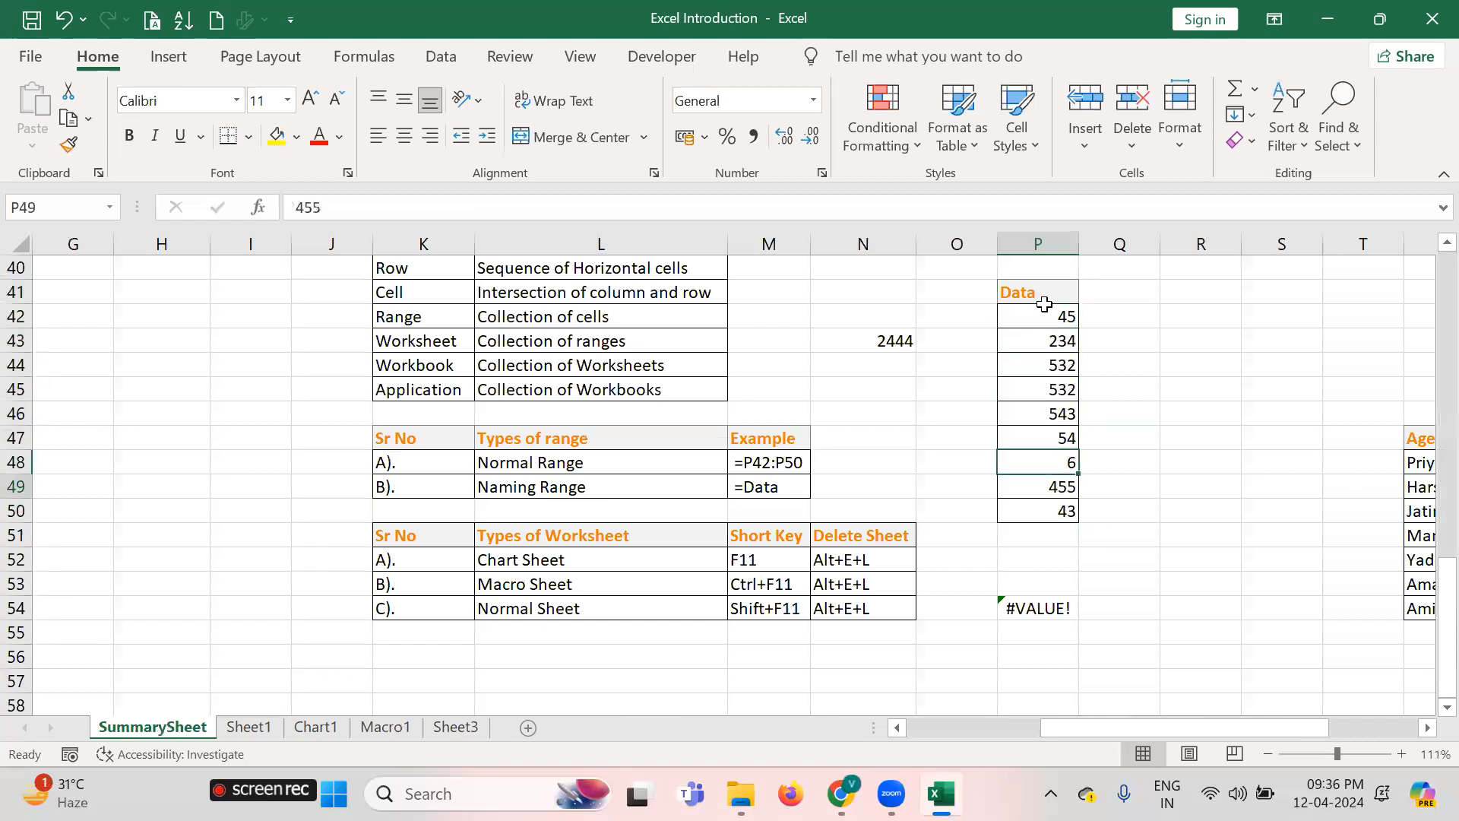
{"action": "key", "text": "Up"}
{"action": "key", "text": "Delete"}
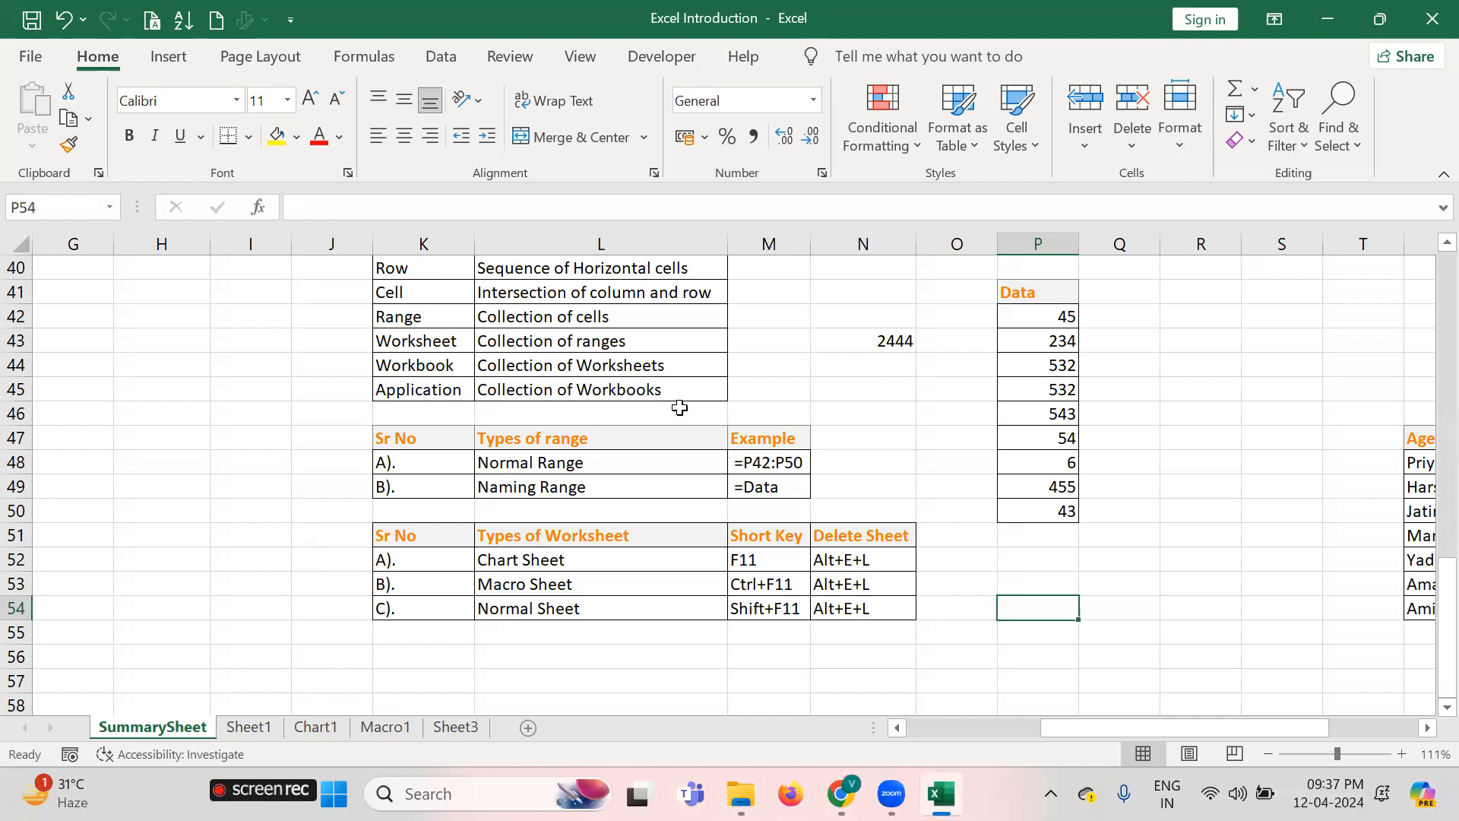
Review the Naming Range row in the Types of range table and compare its example with the Normal Range example
{"action": "left_click", "coordinate": [637, 482]}
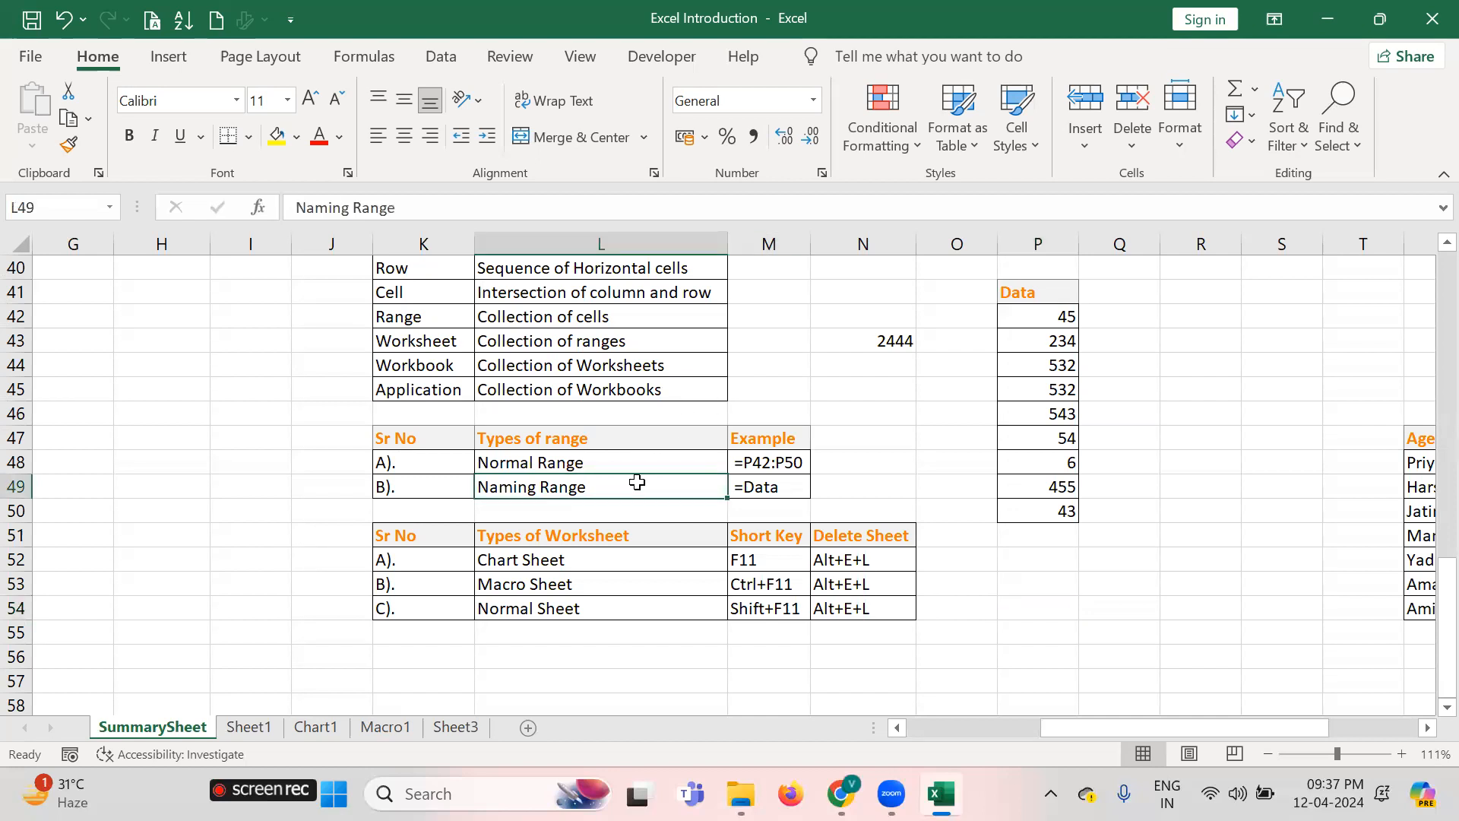
{"action": "key", "text": "Right"}
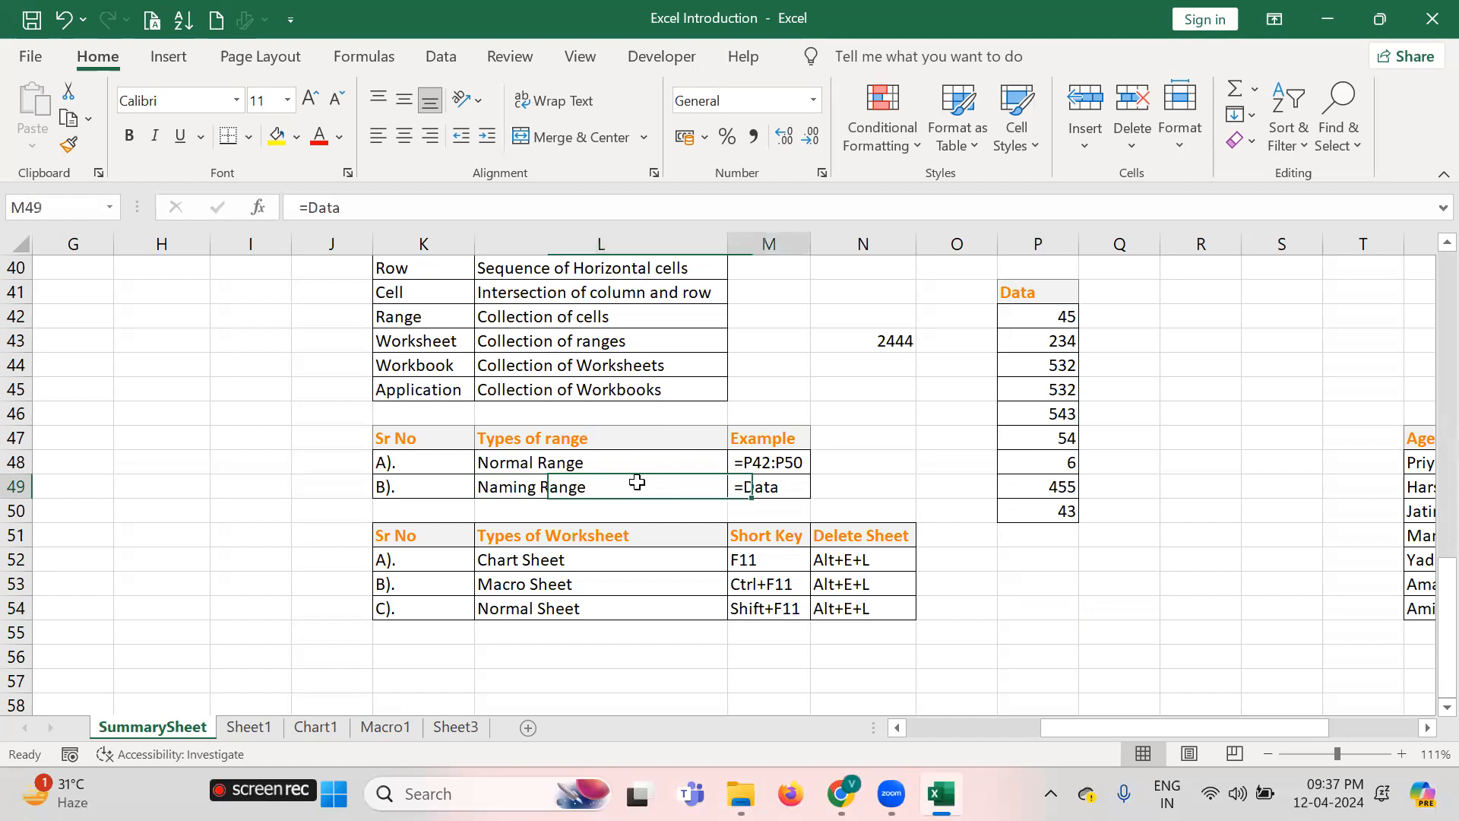
{"action": "key", "text": "Left"}
{"action": "key", "text": "Right"}
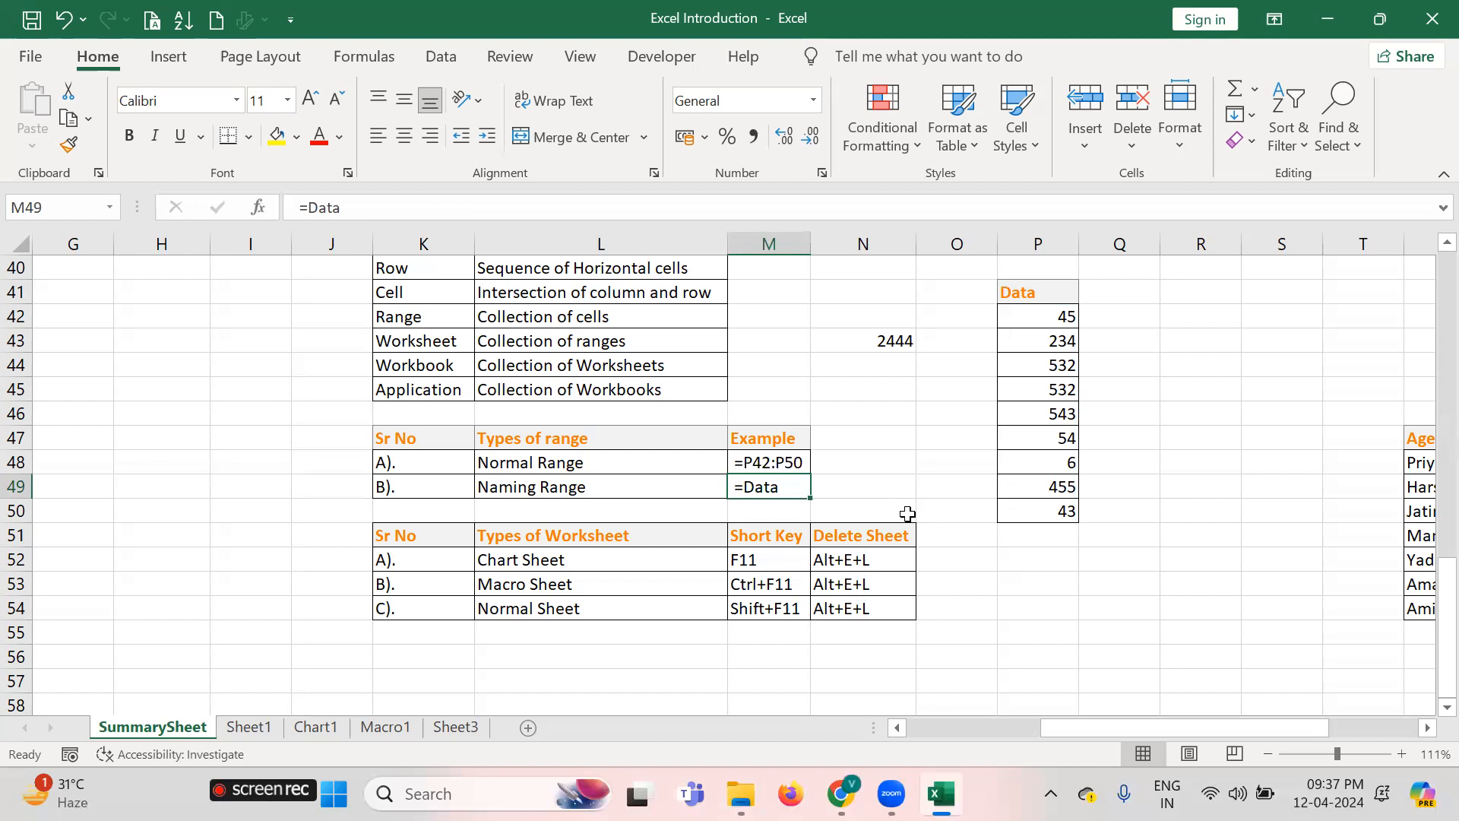
{"action": "key", "text": "Left"}
{"action": "key", "text": "Left"}
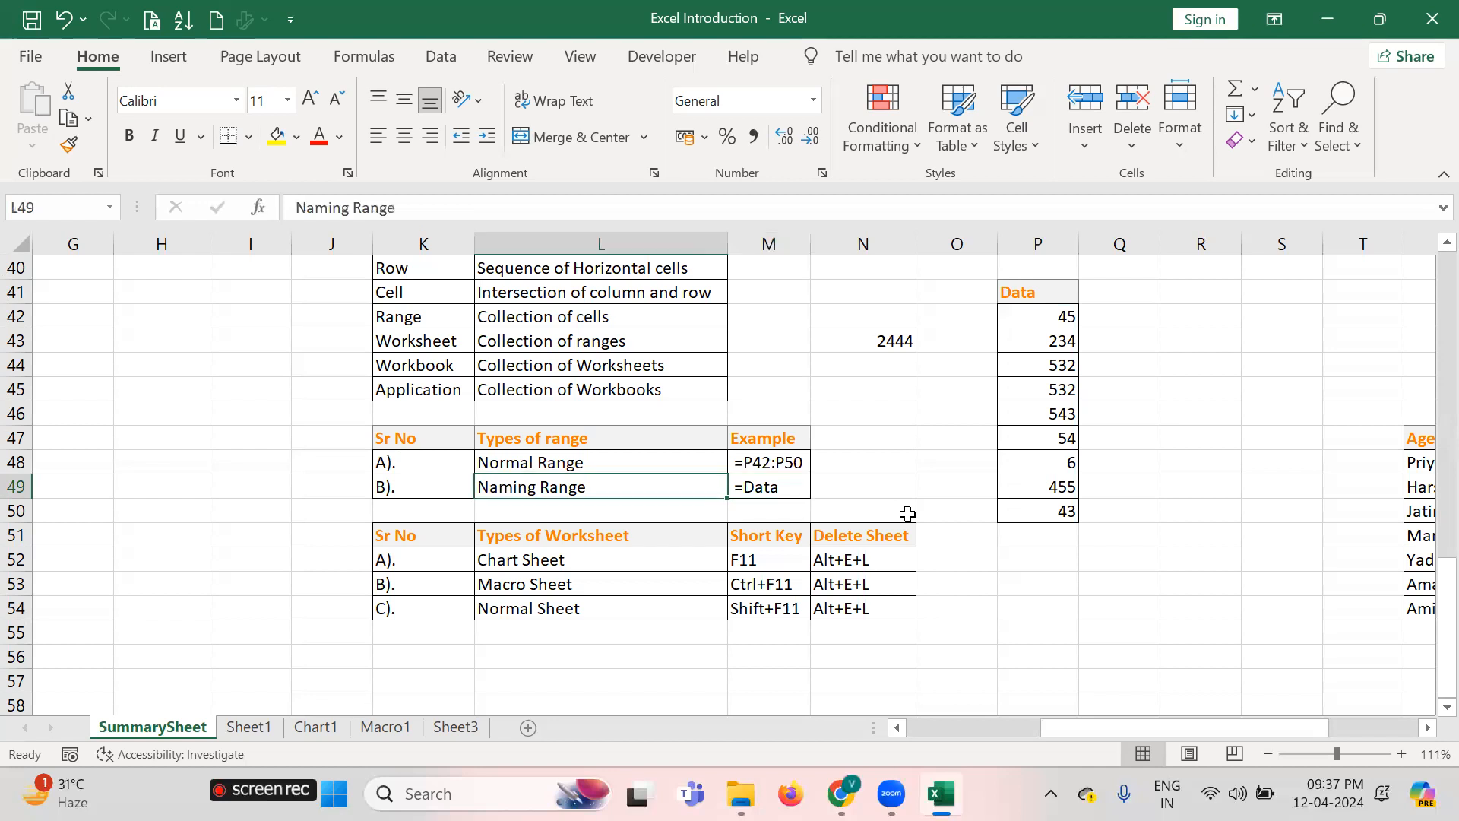
{"action": "key", "text": "Right"}
{"action": "key", "text": "Right"}
{"action": "key", "text": "Up"}
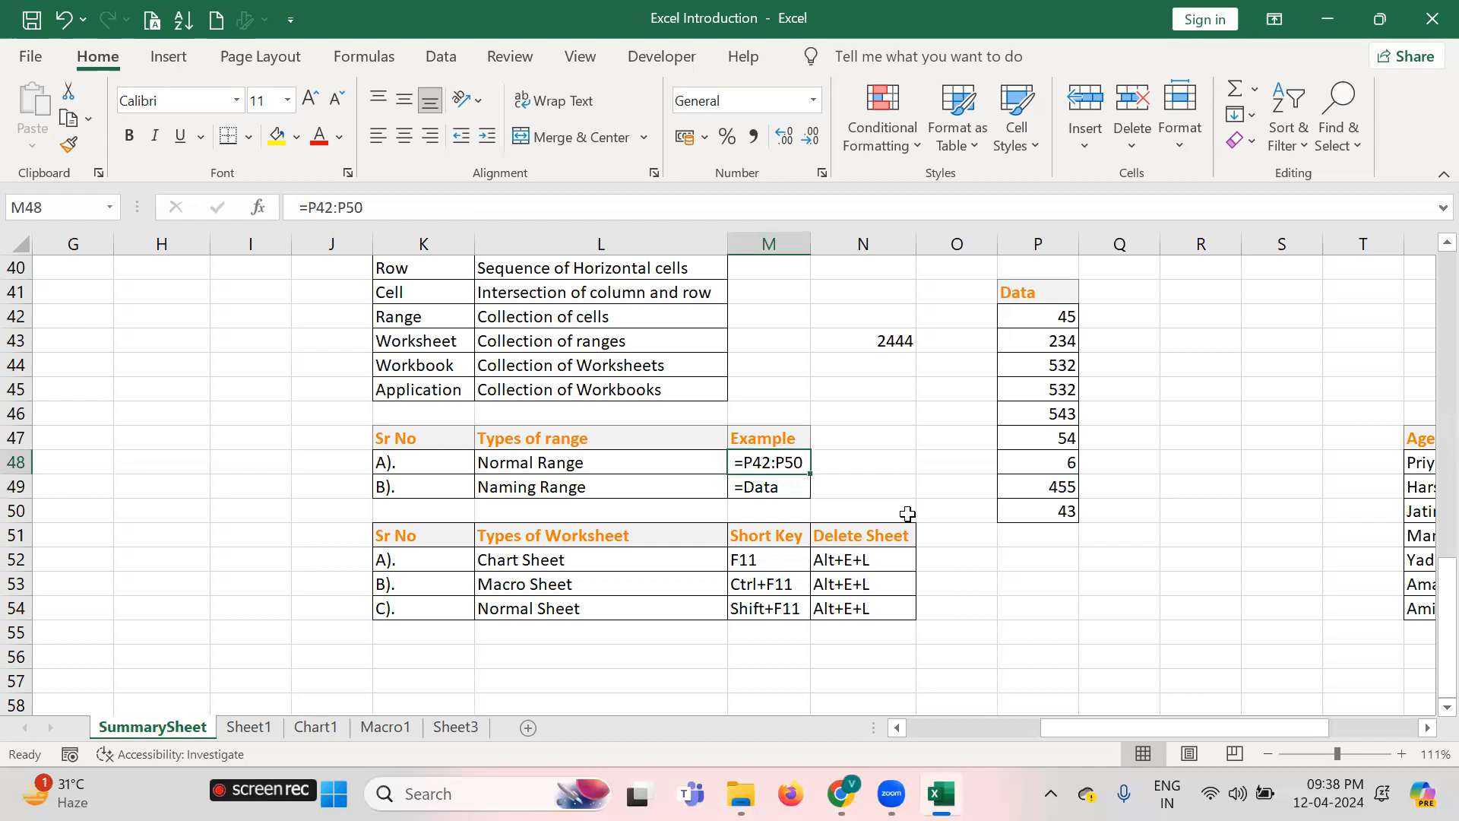
{"action": "key", "text": "Down"}
{"action": "key", "text": "Left"}
{"action": "key", "text": "Left"}
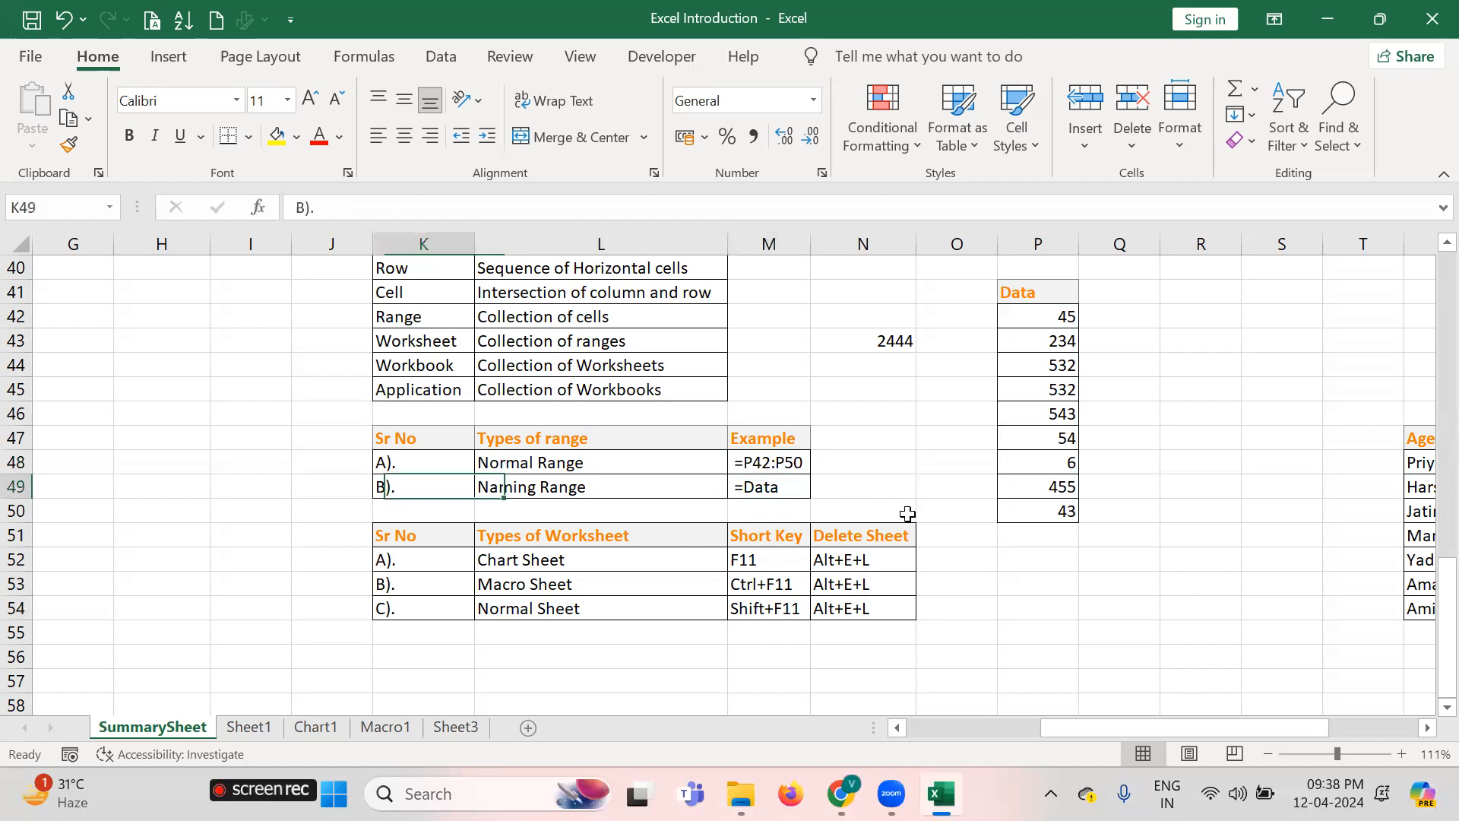
{"action": "key", "text": "Right"}
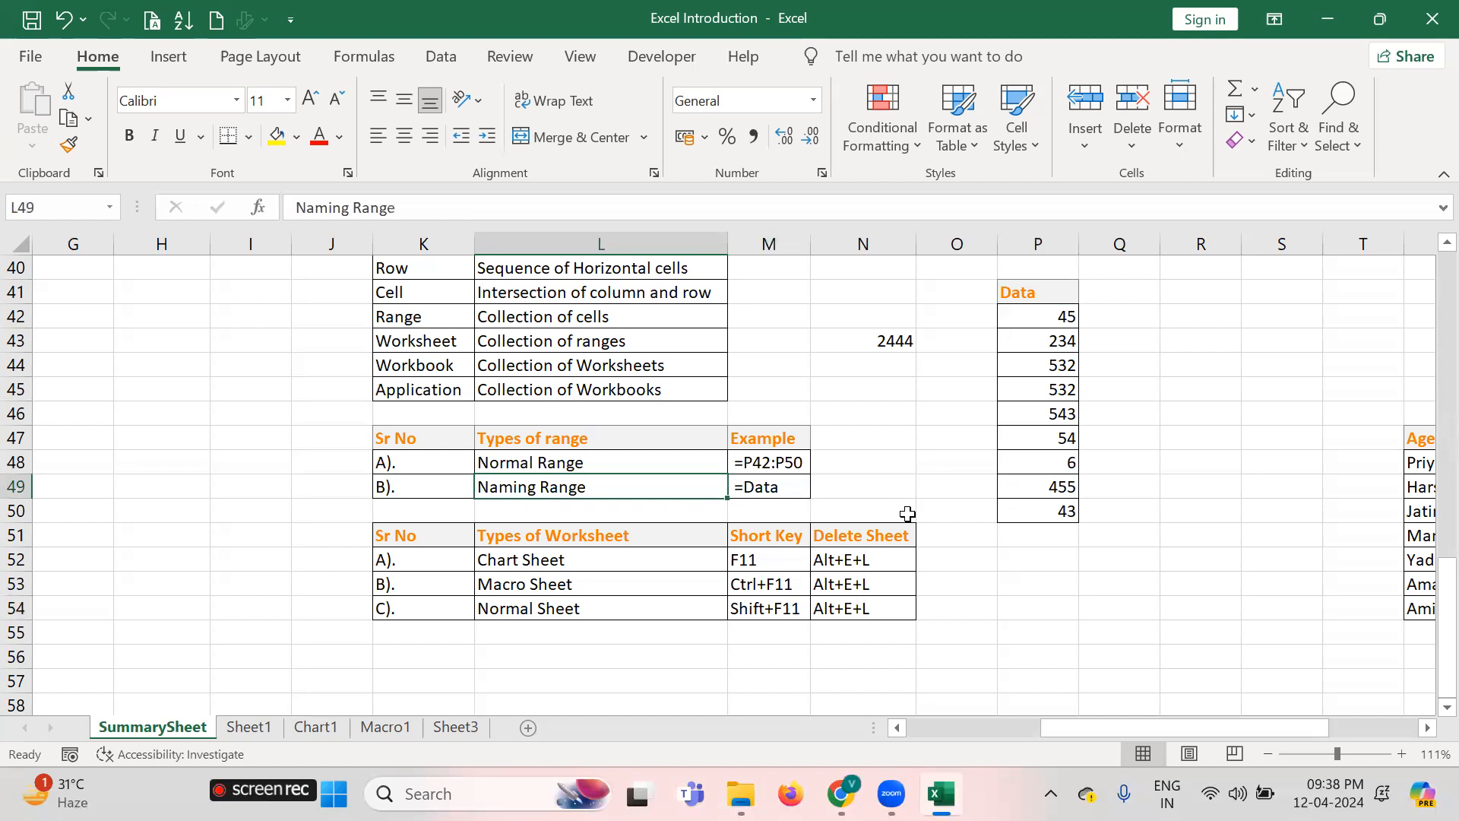
Go to the Types of Worksheet table, starting at its Sr No heading, and select the Chart Sheet entry in L52
{"action": "key", "text": "Right"}
{"action": "key", "text": "Down"}
{"action": "key", "text": "Down"}
{"action": "key", "text": "Down"}
{"action": "key", "text": "Down"}
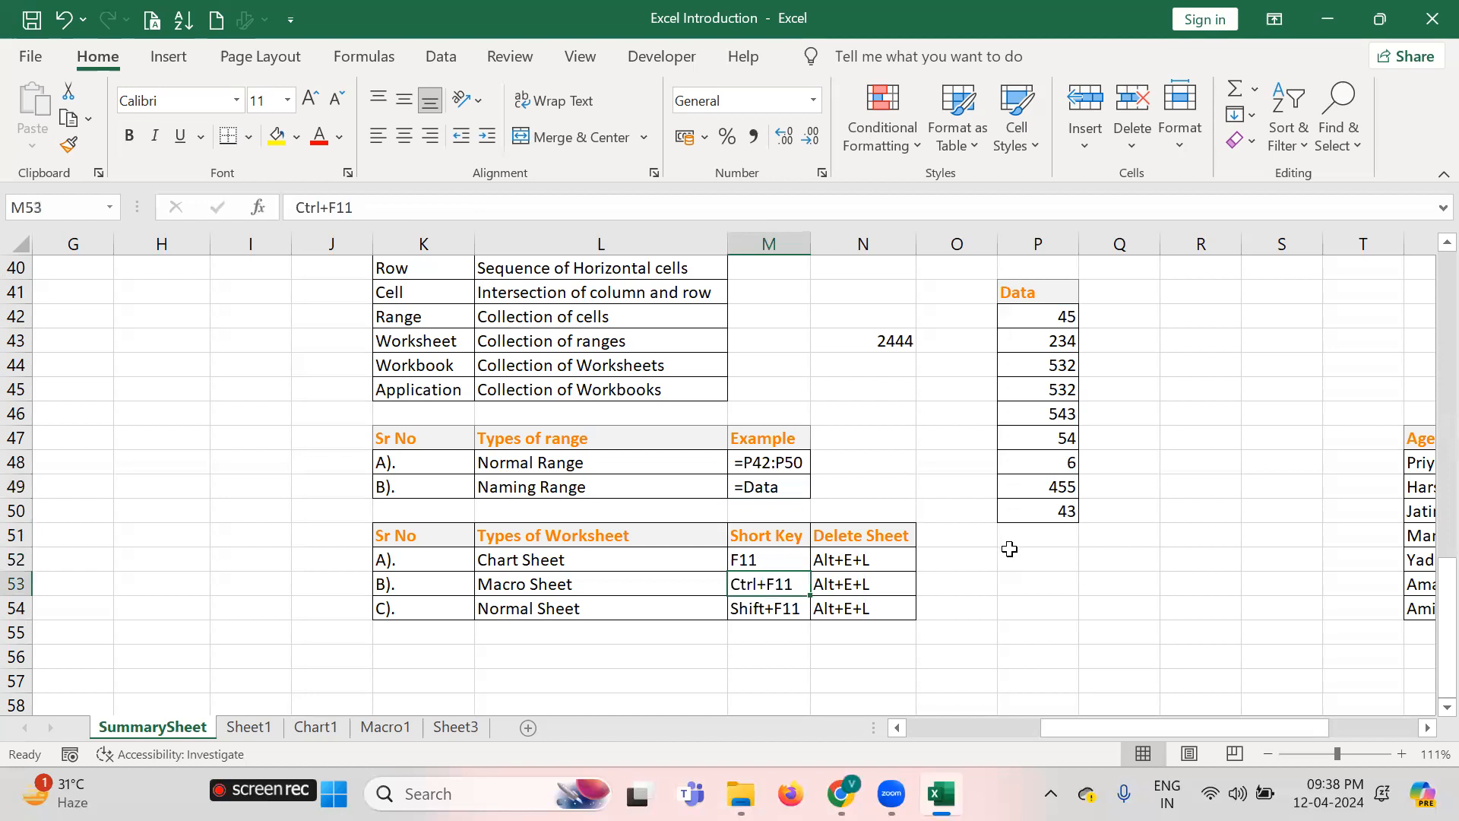
{"action": "scroll", "coordinate": [1010, 549], "scroll_direction": "down", "scroll_amount": 1}
{"action": "key", "text": "Up"}
{"action": "key", "text": "Up"}
{"action": "key", "text": "Left"}
{"action": "key", "text": "Left"}
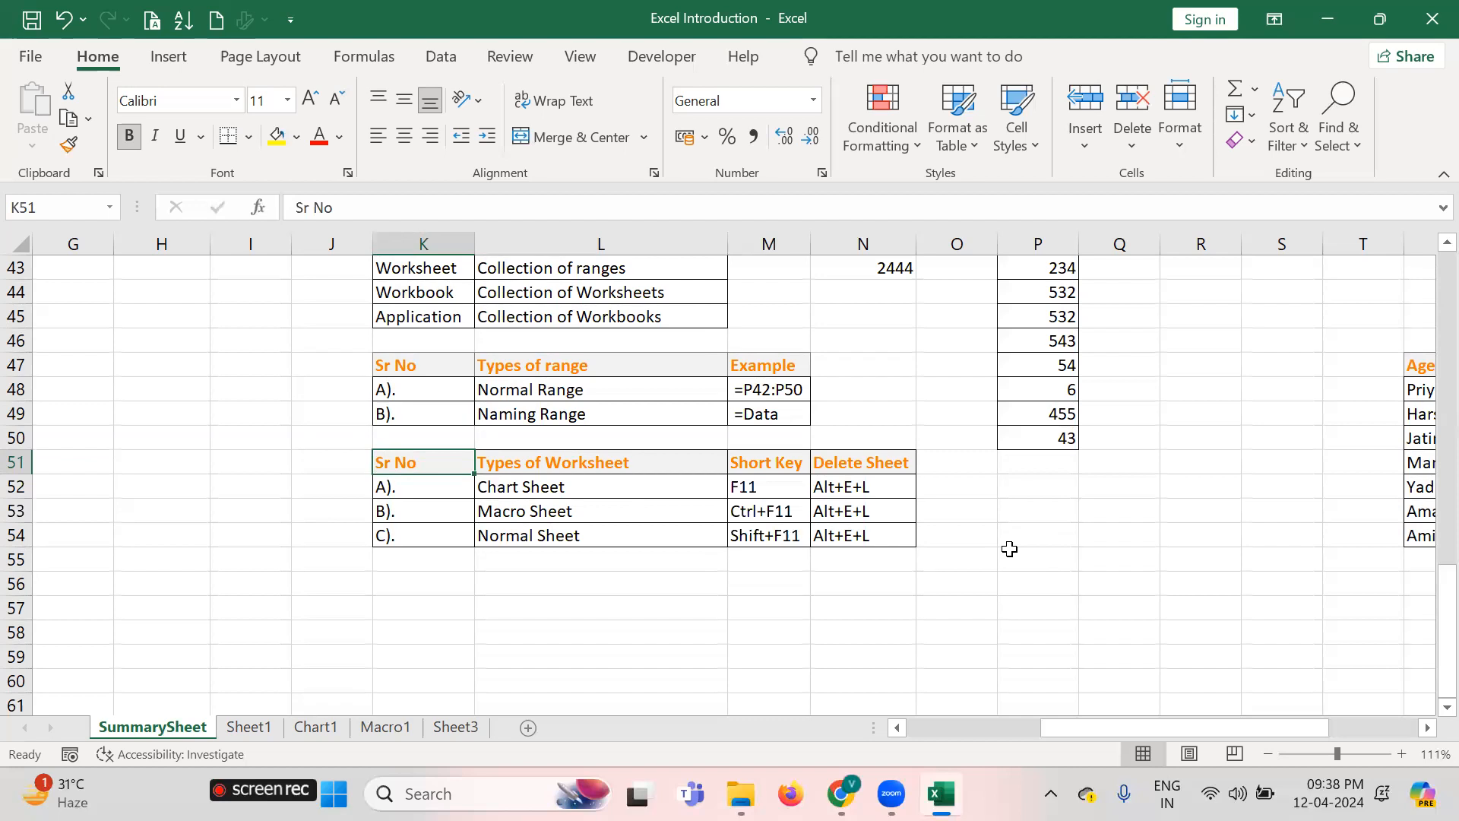
{"action": "key", "text": "Down"}
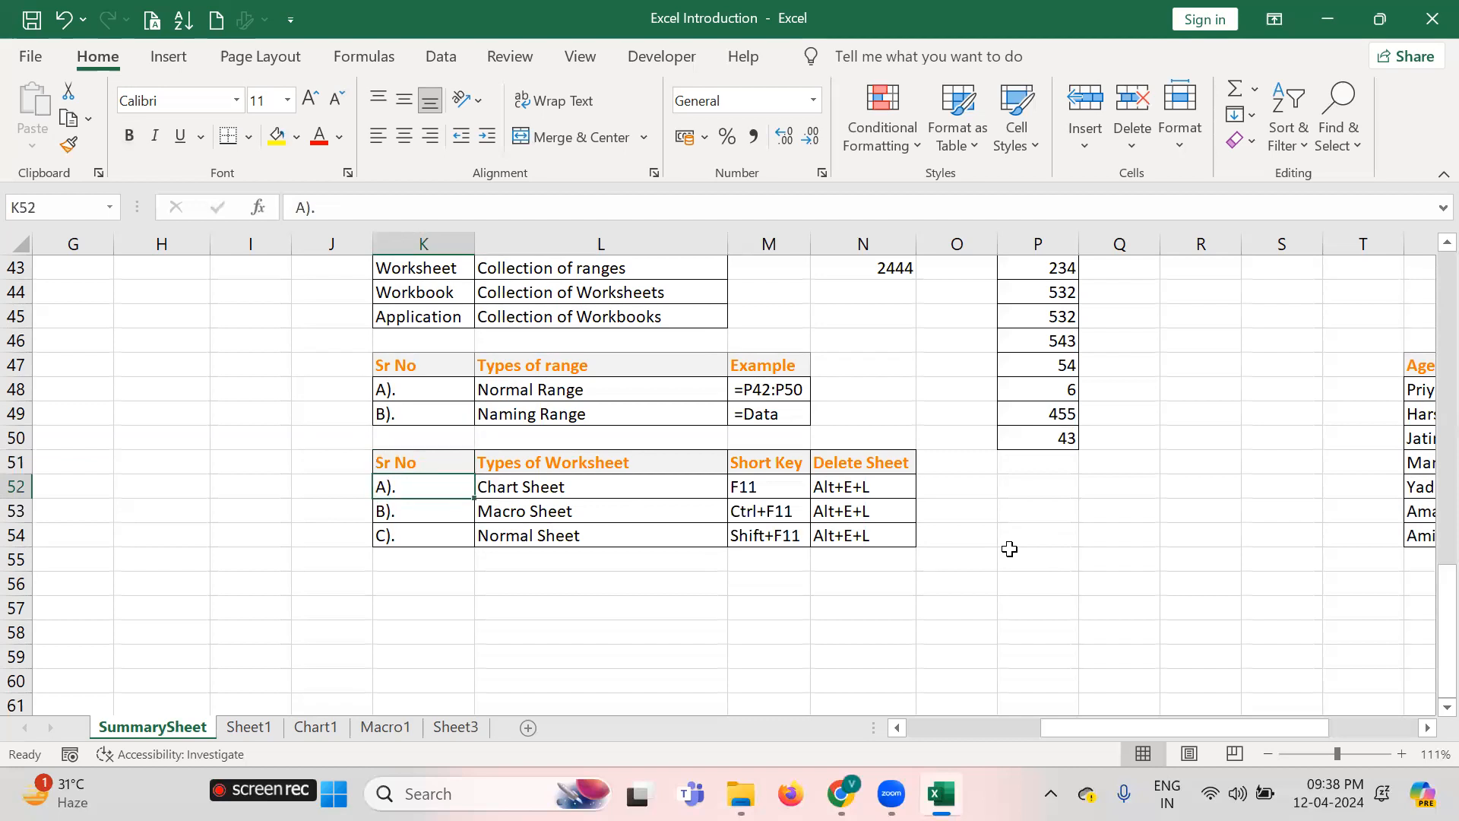
{"action": "key", "text": "Right"}
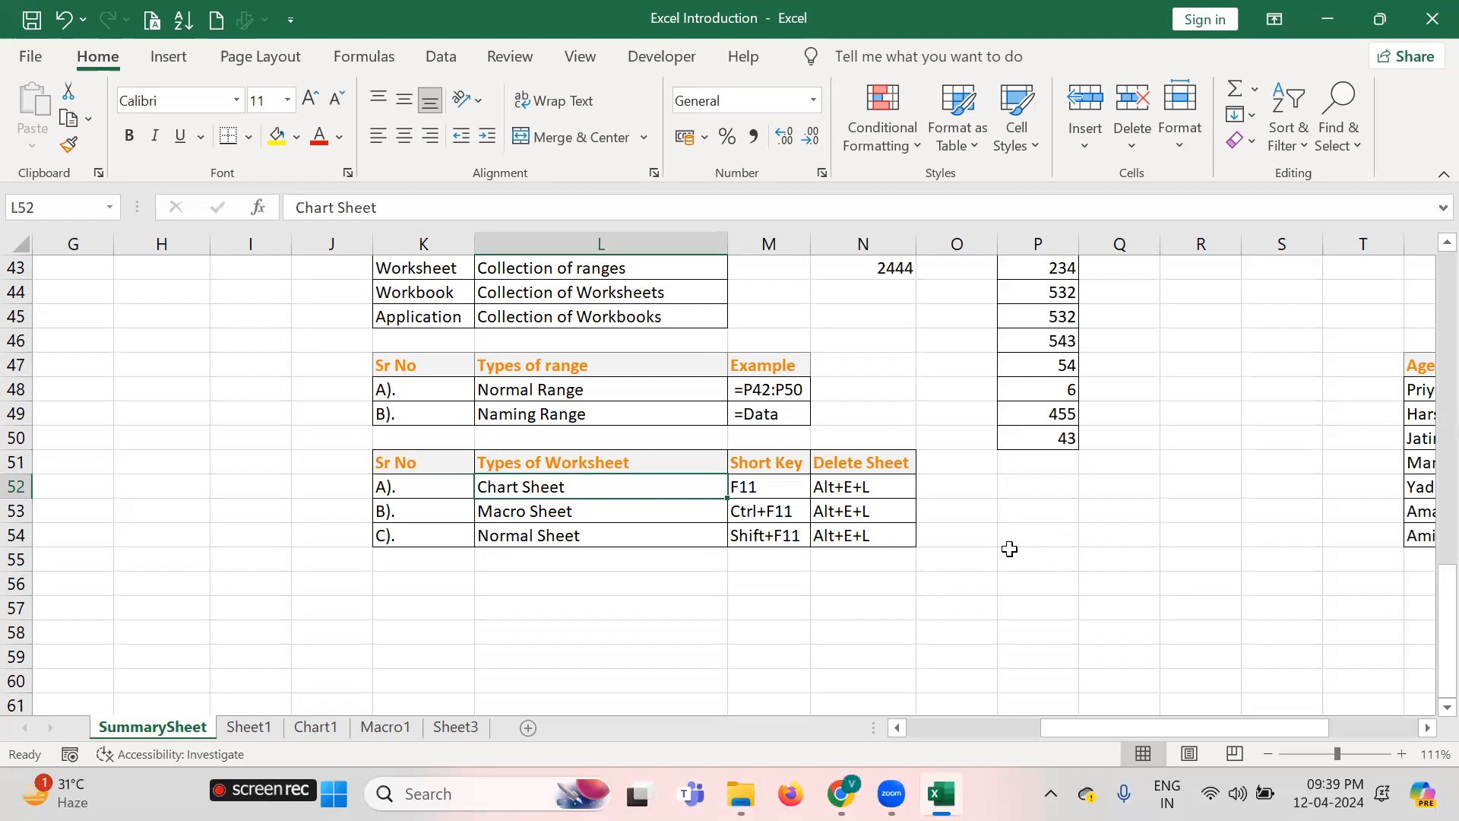
Highlight the header row K51:N51 of the Types of Worksheet table and return to its first row
{"action": "key", "text": "Up"}
{"action": "key", "text": "Left"}
{"action": "key", "text": "shift+Right"}
{"action": "key", "text": "shift+Right"}
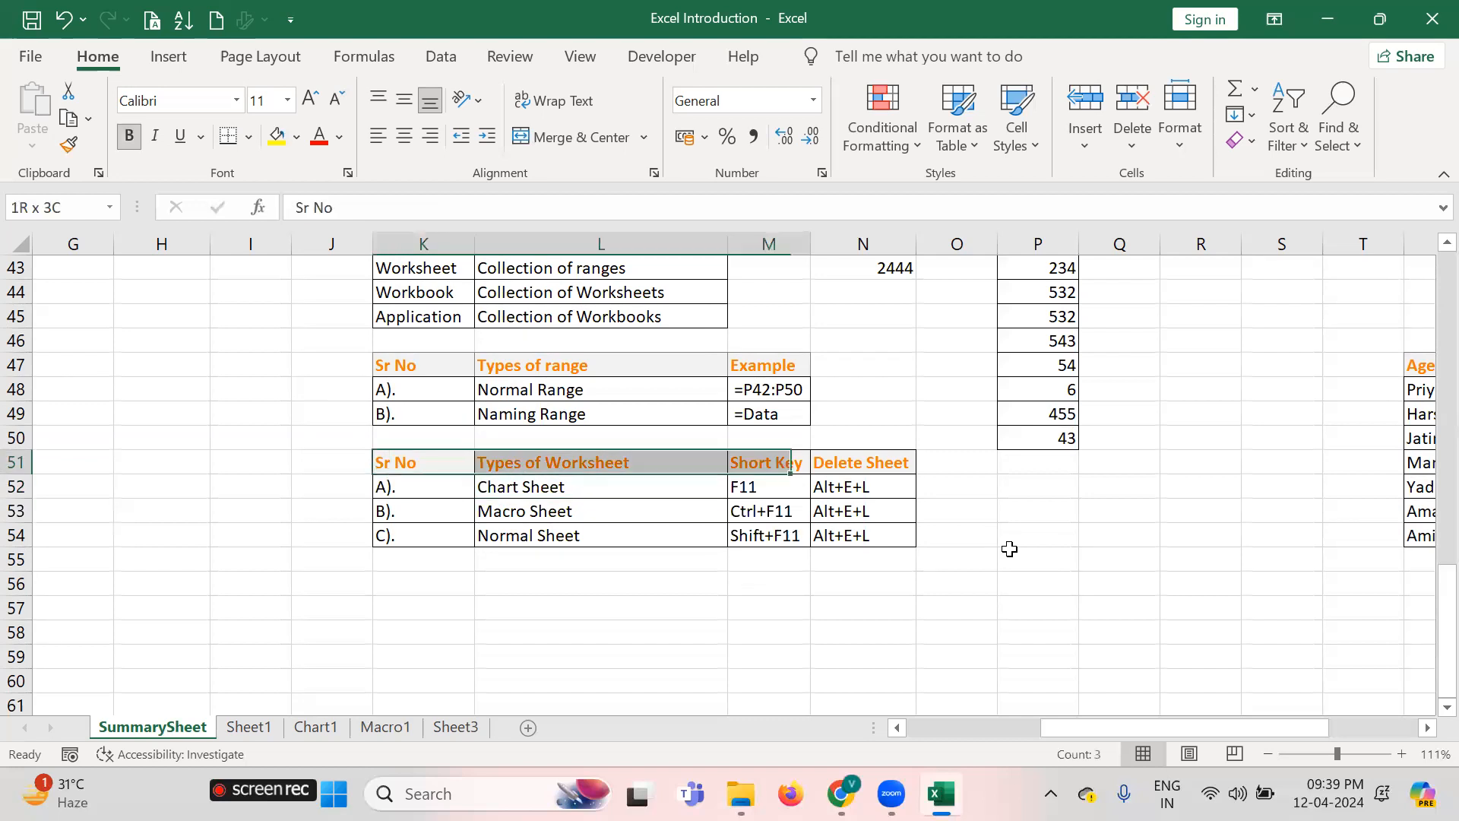
{"action": "key", "text": "shift+Right"}
{"action": "key", "text": "Down"}
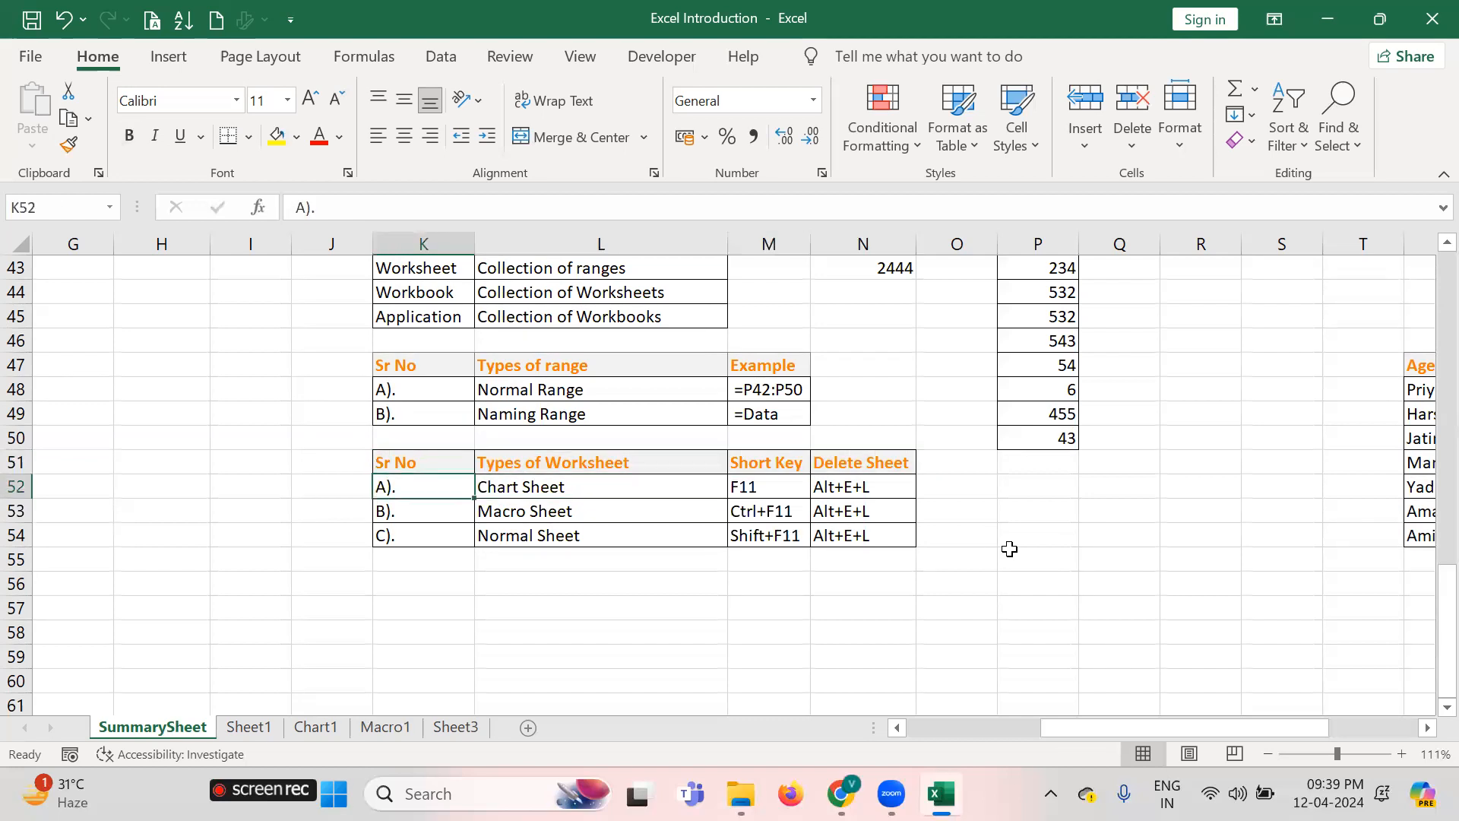
Go through the Chart Sheet, Macro Sheet and Normal Sheet entries in L52:L54
{"action": "key", "text": "Right"}
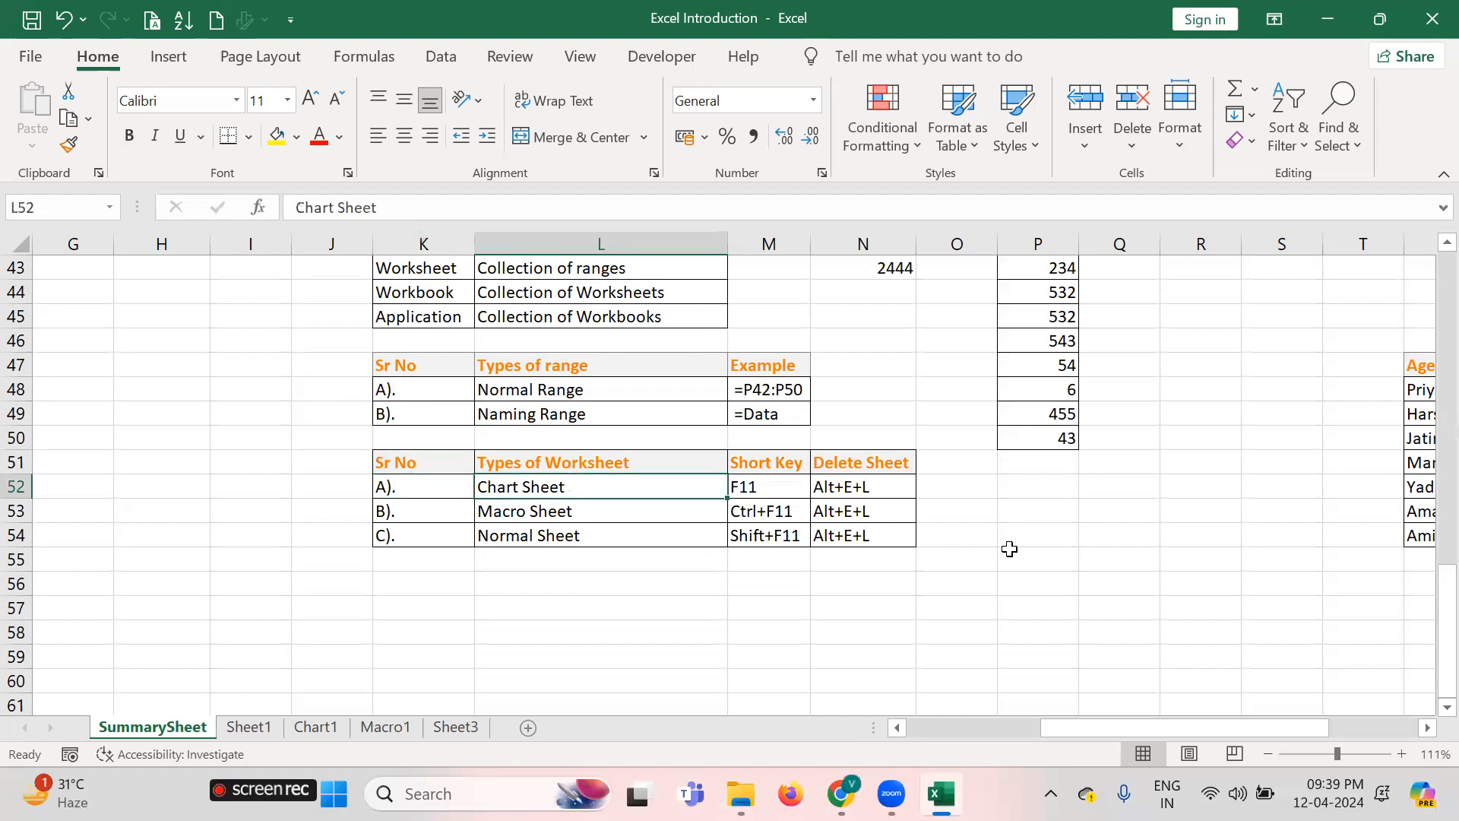
{"action": "key", "text": "shift+Down"}
{"action": "key", "text": "shift+Down"}
{"action": "key", "text": "Up"}
{"action": "key", "text": "Down"}
{"action": "key", "text": "Down"}
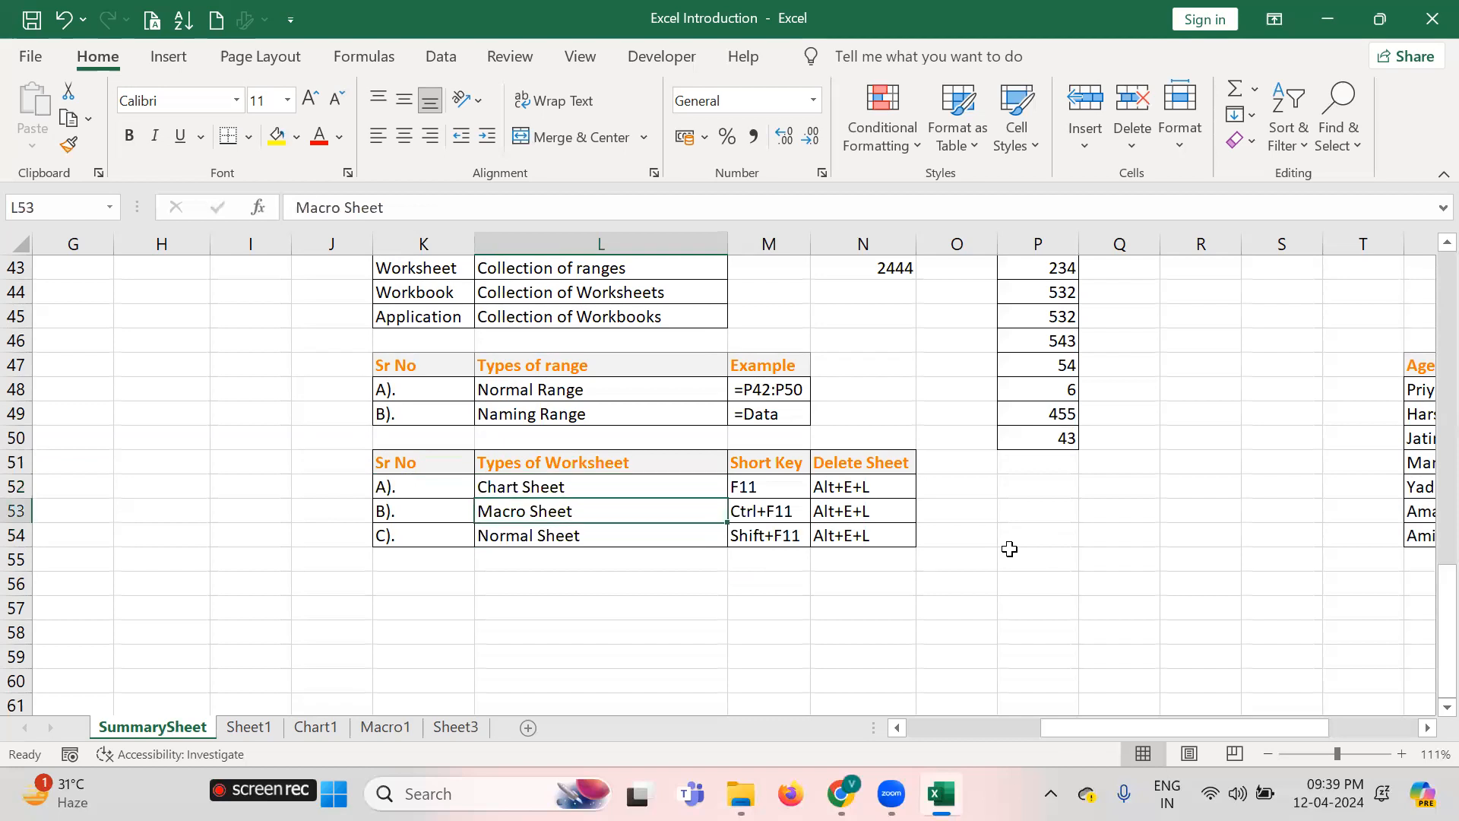
{"action": "key", "text": "Down"}
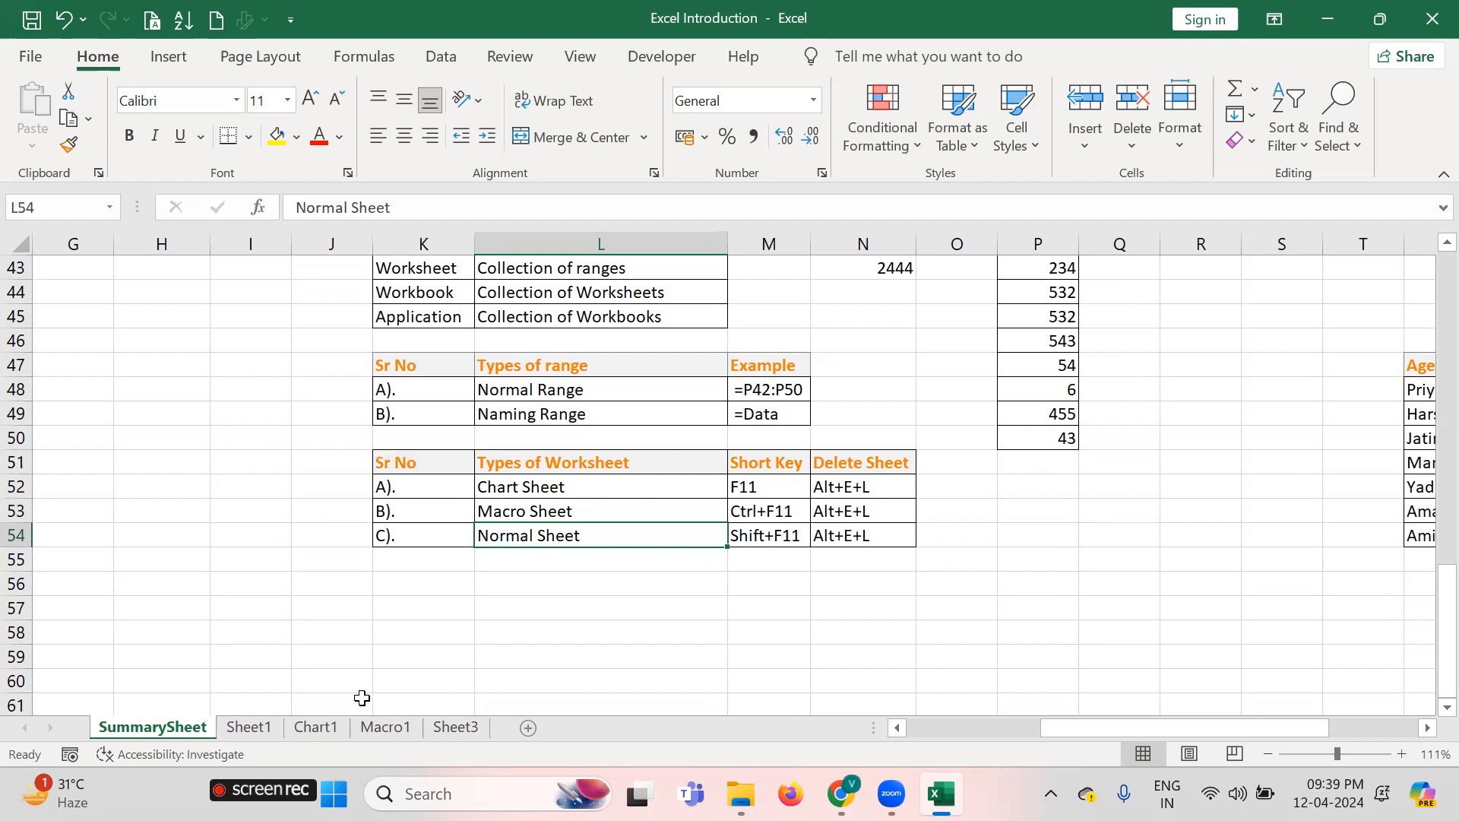
View the Chart1 sheet as a chart sheet example, then return to the Macro Sheet entry on SummarySheet
{"action": "left_click", "coordinate": [319, 728]}
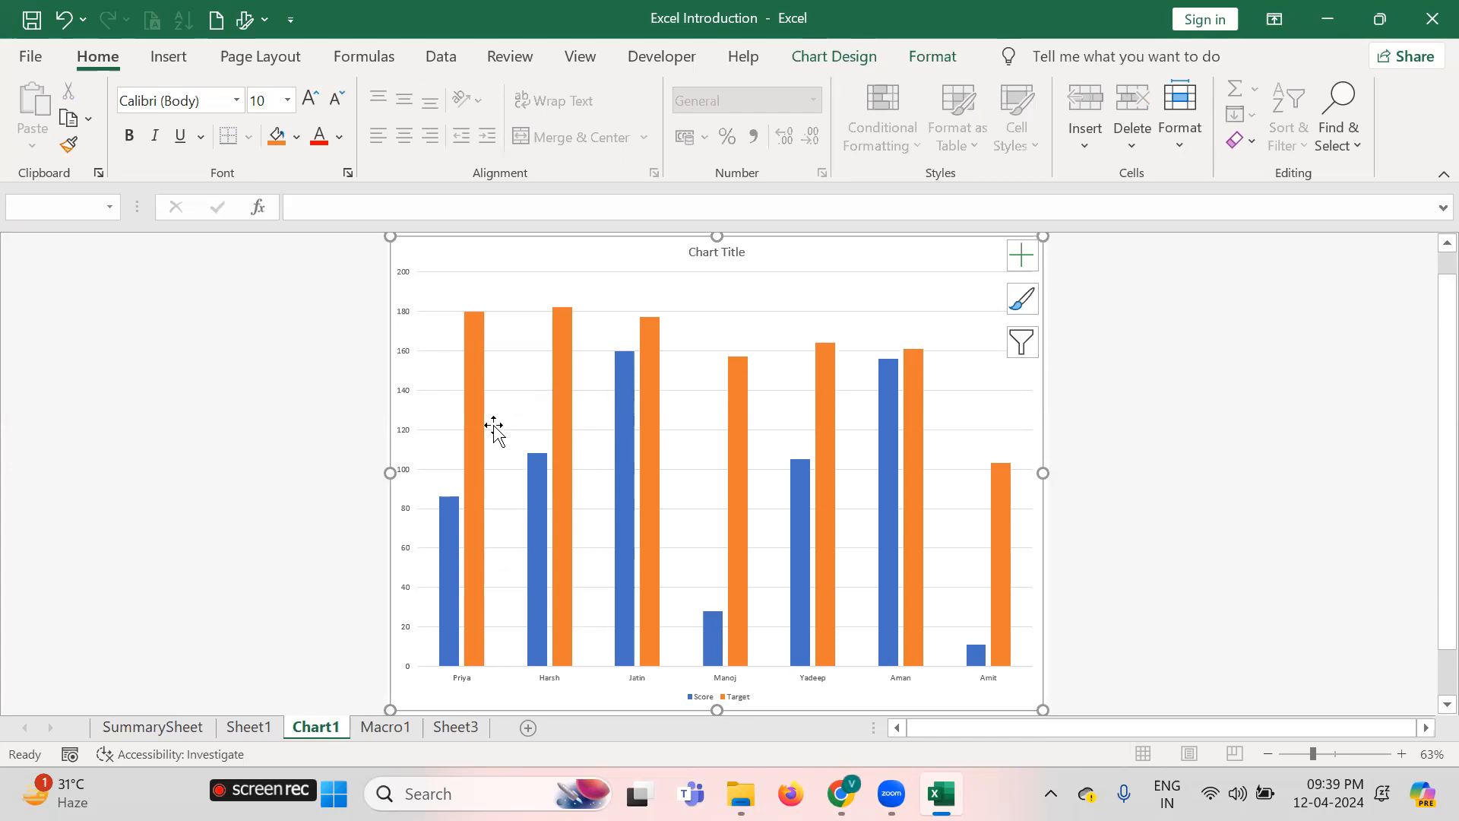
{"action": "left_click", "coordinate": [163, 728]}
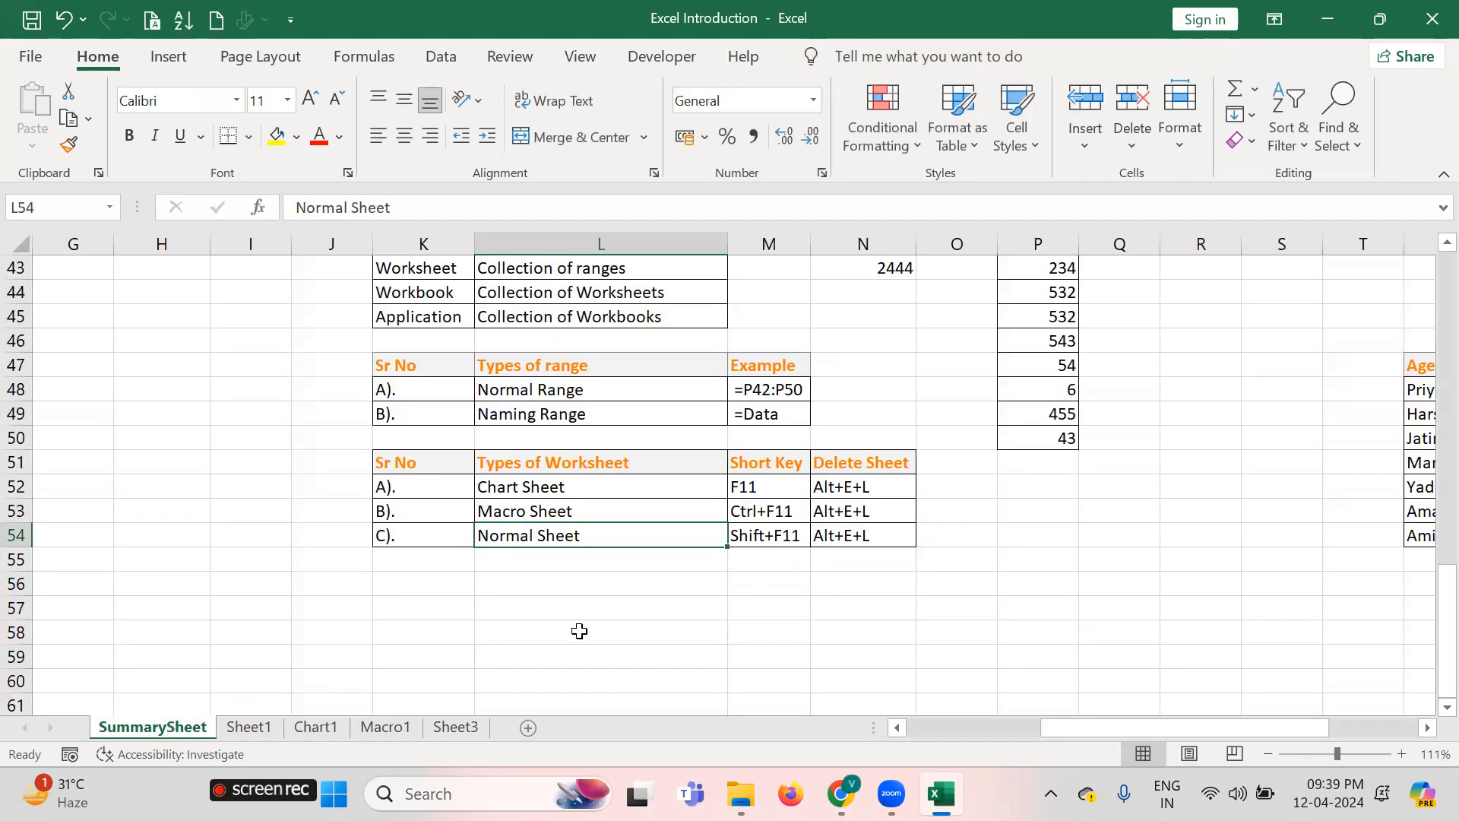
{"action": "key", "text": "Up"}
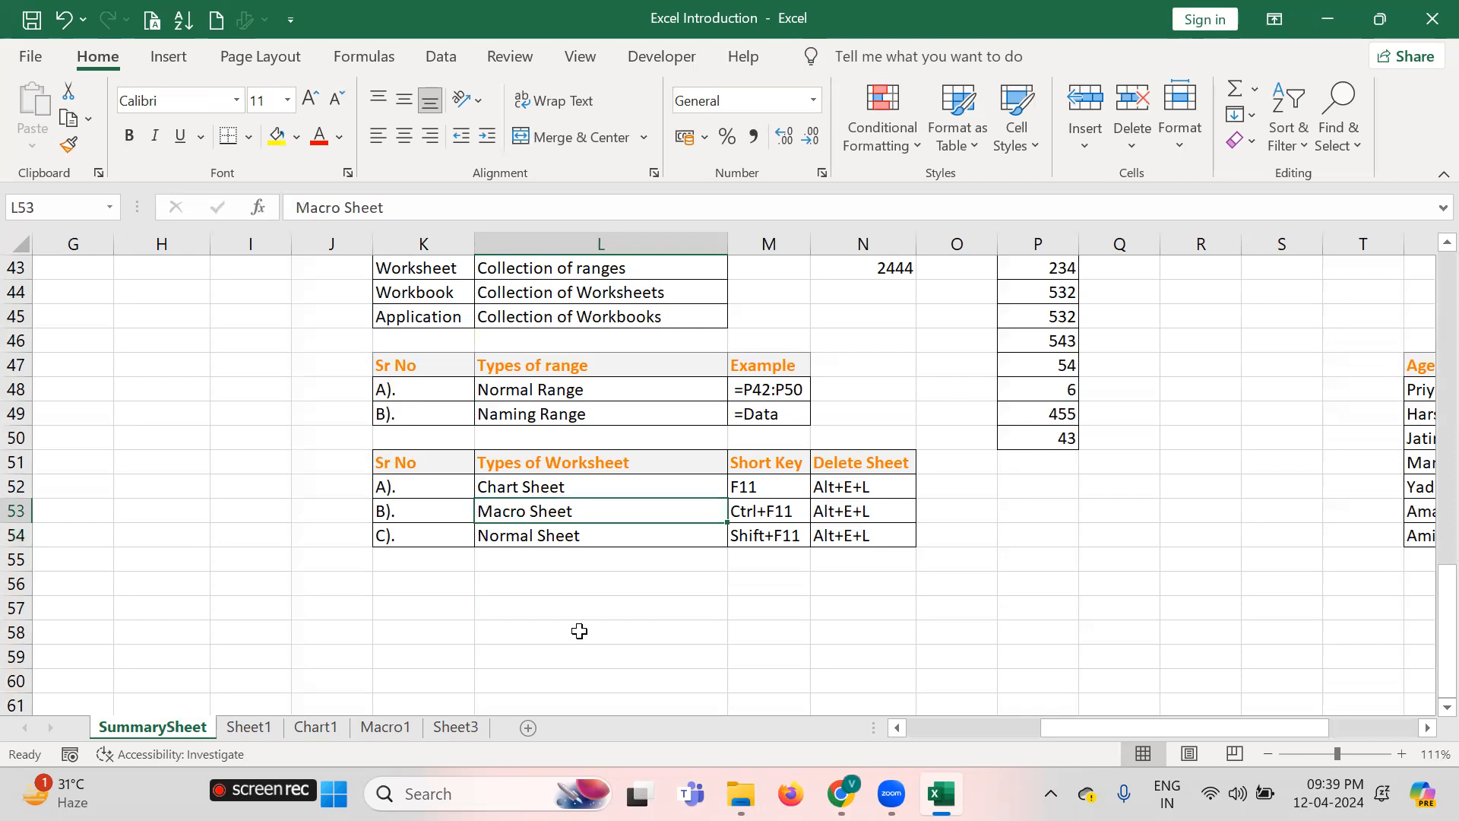
Open the Macro1 sheet and go down the values in column D to the SUM formula in D16
{"action": "left_click", "coordinate": [401, 729]}
{"action": "left_click", "coordinate": [606, 414]}
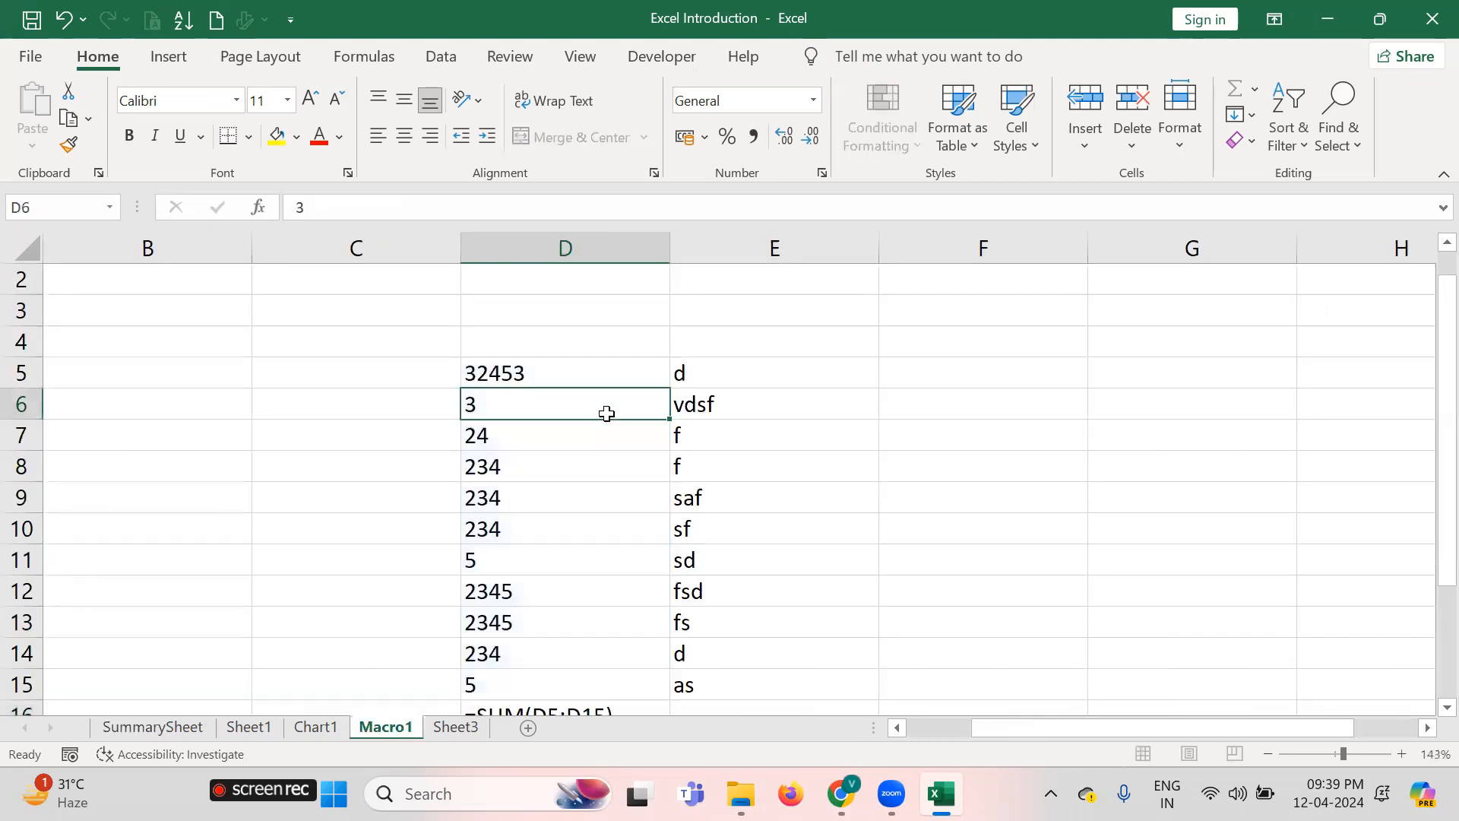
{"action": "key", "text": "Down"}
{"action": "key", "text": "Down"}
{"action": "key", "text": "Down"}
{"action": "key", "text": "Down"}
{"action": "key", "text": "Down"}
{"action": "key", "text": "Down"}
{"action": "key", "text": "Down"}
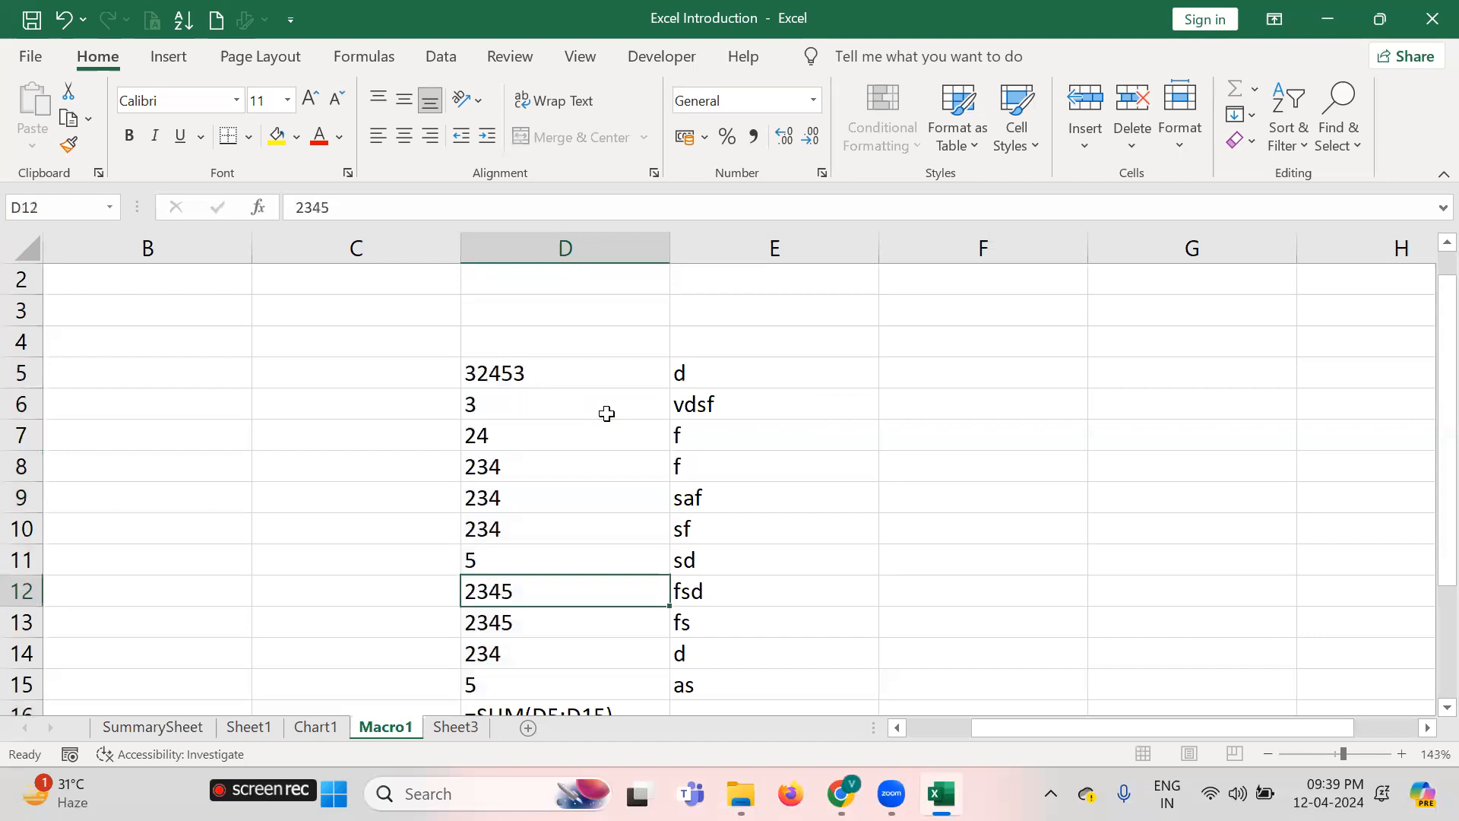
{"action": "key", "text": "Down"}
{"action": "key", "text": "Down"}
{"action": "key", "text": "Down"}
{"action": "key", "text": "Down"}
{"action": "key", "text": "Down"}
{"action": "key", "text": "Up"}
{"action": "key", "text": "Up"}
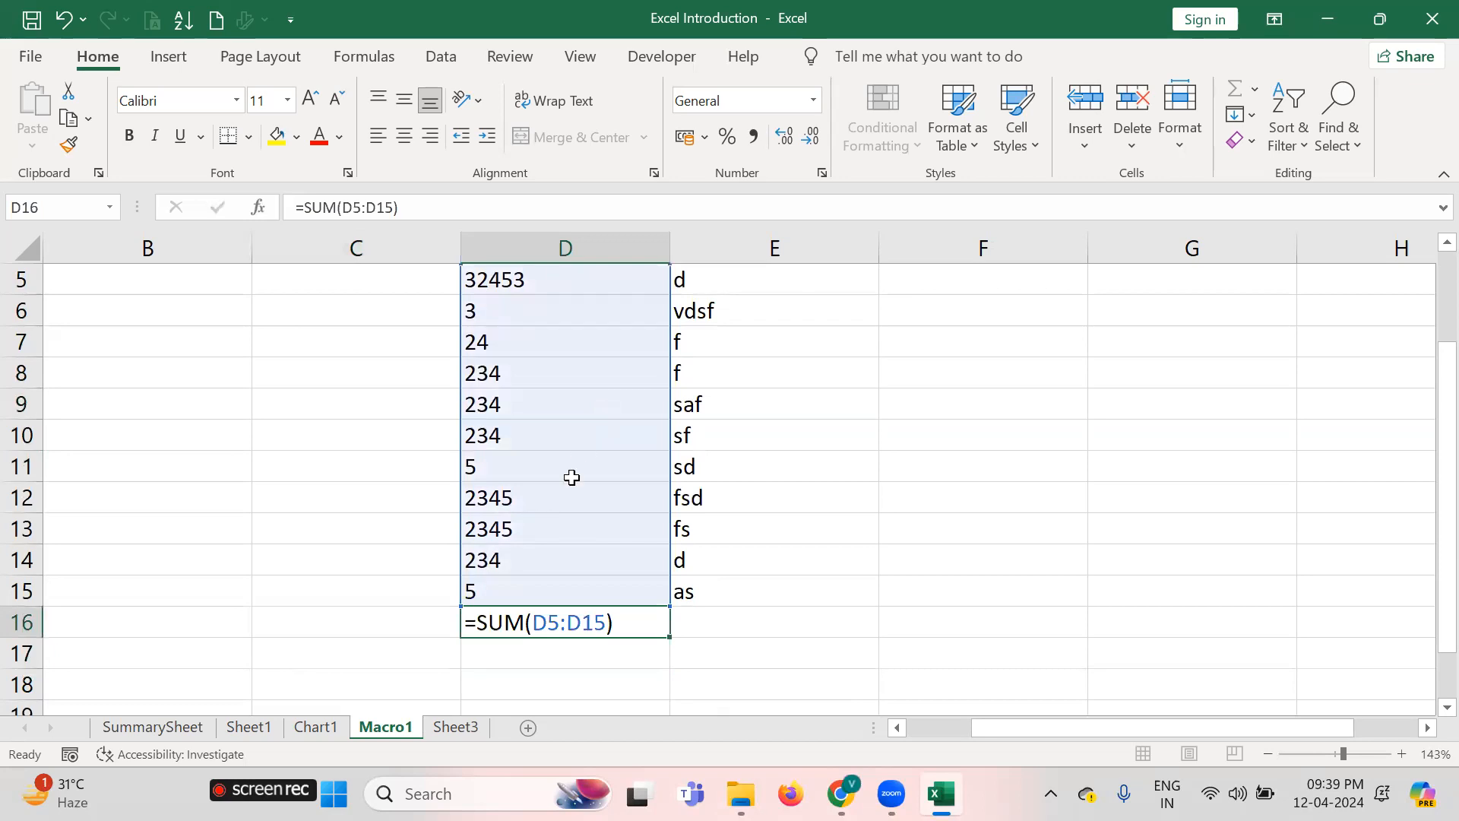
Return to SummarySheet and review the Normal Sheet entry in L54 with its short key
{"action": "left_click", "coordinate": [180, 728]}
{"action": "left_click", "coordinate": [599, 533]}
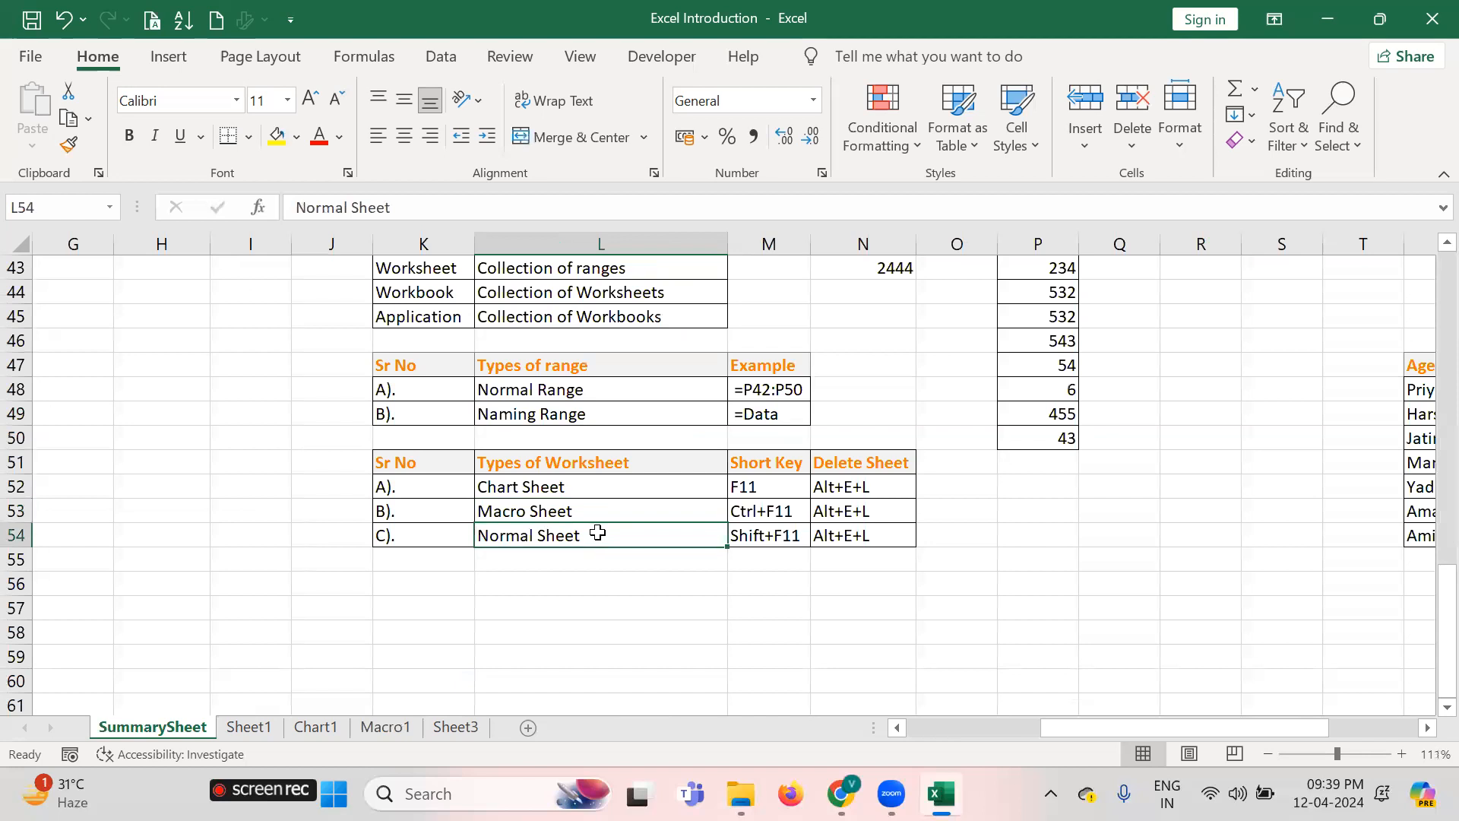
{"action": "key", "text": "Right"}
{"action": "left_click", "coordinate": [1118, 564]}
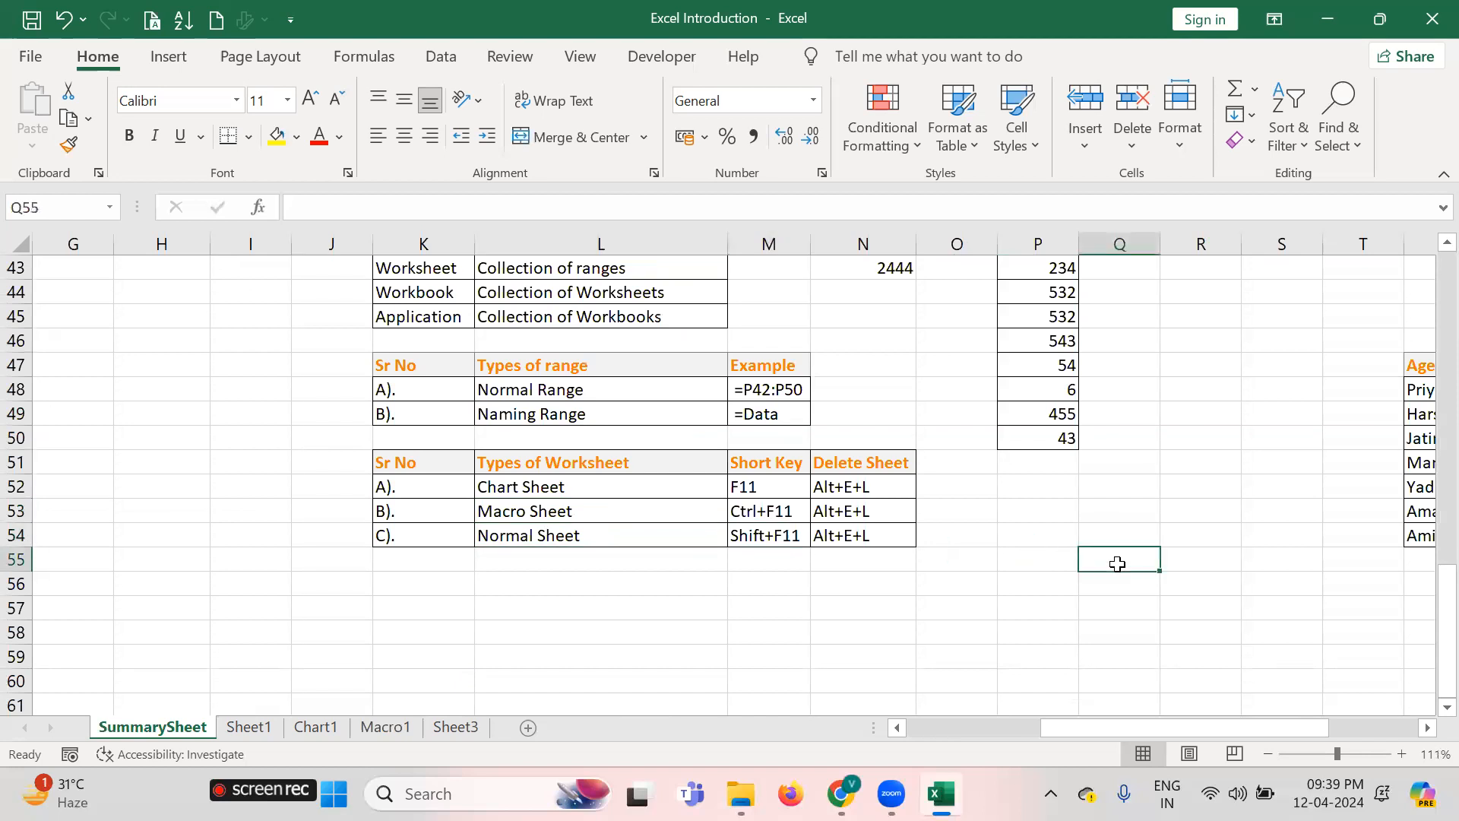
Bring the Agent, Score and Target table in columns U to W into view
{"action": "scroll", "coordinate": [1118, 564], "scroll_direction": "up", "scroll_amount": 2}
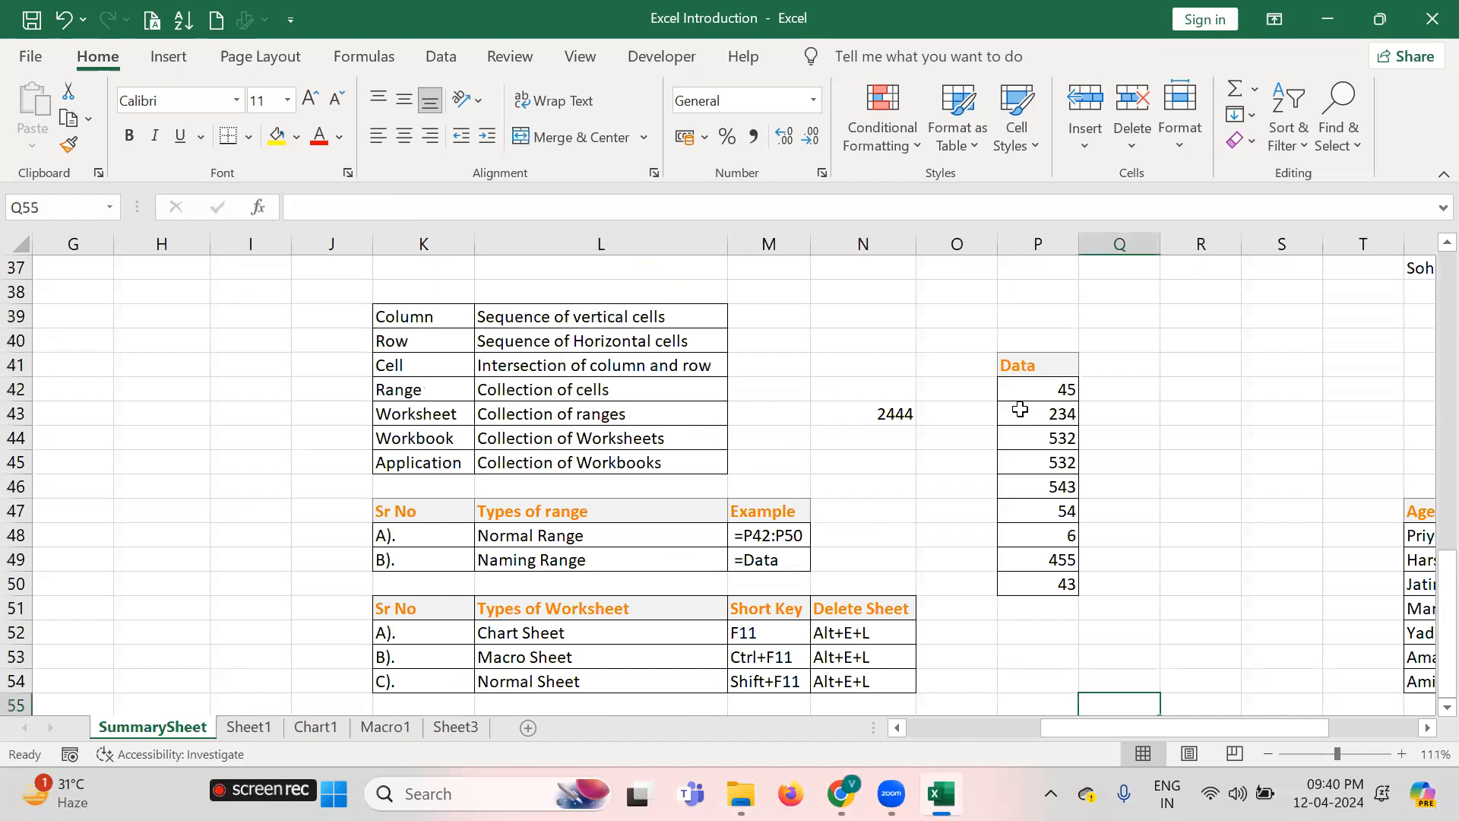
{"action": "scroll", "coordinate": [1020, 409], "scroll_direction": "down", "scroll_amount": 2}
{"action": "key", "text": "Right"}
{"action": "key", "text": "Right"}
{"action": "key", "text": "Right"}
{"action": "key", "text": "Right"}
{"action": "key", "text": "Right"}
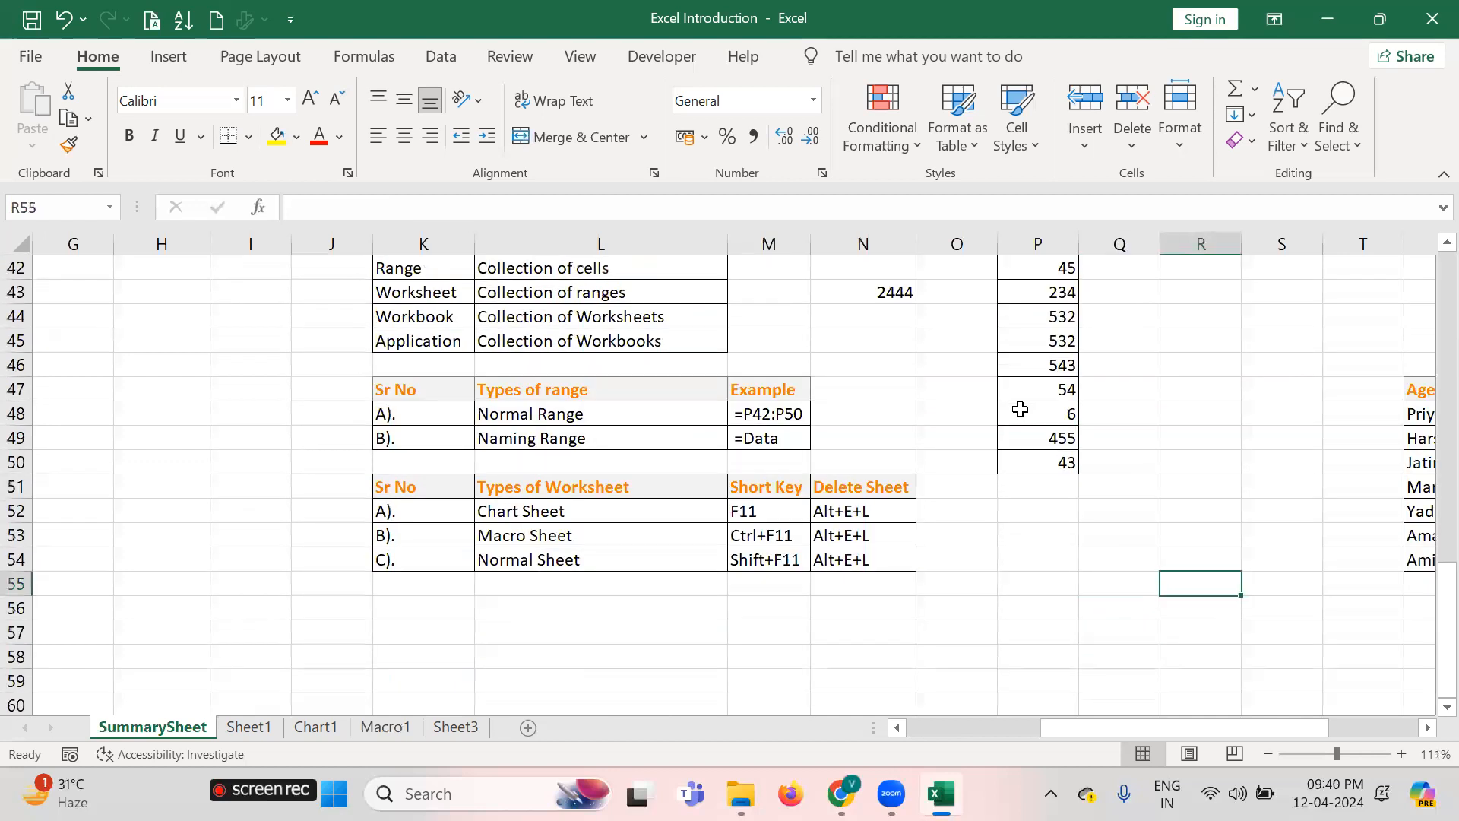
{"action": "key", "text": "Up"}
{"action": "key", "text": "Up"}
{"action": "key", "text": "Right"}
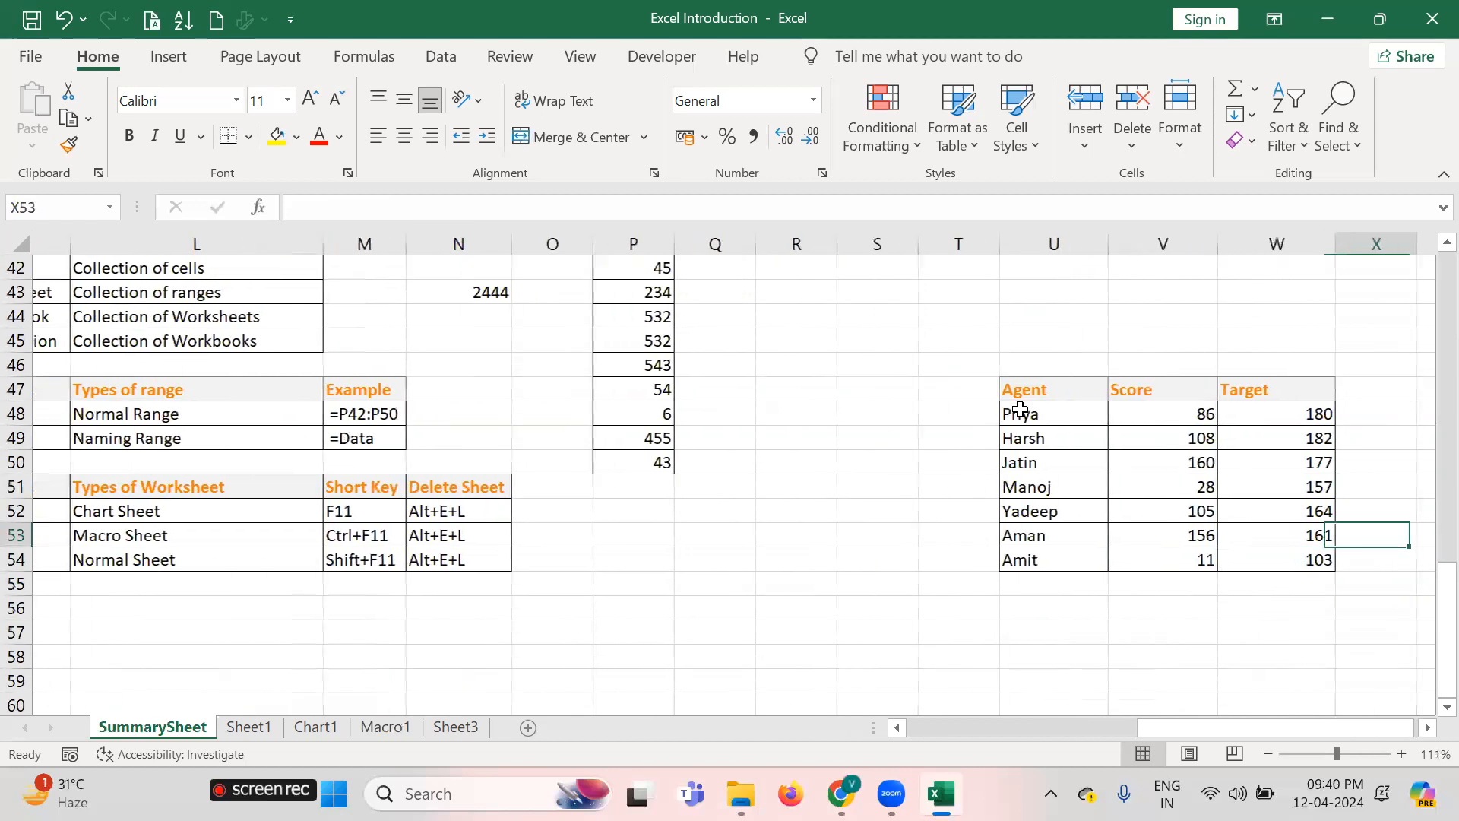
Go back to the Types of Worksheet table and select the Chart Sheet entry in L52
{"action": "key", "text": "Left"}
{"action": "key", "text": "Left"}
{"action": "key", "text": "Left"}
{"action": "key", "text": "Left"}
{"action": "key", "text": "Left"}
{"action": "key", "text": "Left"}
{"action": "key", "text": "Left"}
{"action": "key", "text": "Left"}
{"action": "key", "text": "Left"}
{"action": "key", "text": "Left"}
{"action": "key", "text": "Left"}
{"action": "key", "text": "Left"}
{"action": "key", "text": "Left"}
{"action": "key", "text": "Left"}
{"action": "key", "text": "Right"}
{"action": "key", "text": "Right"}
{"action": "key", "text": "Right"}
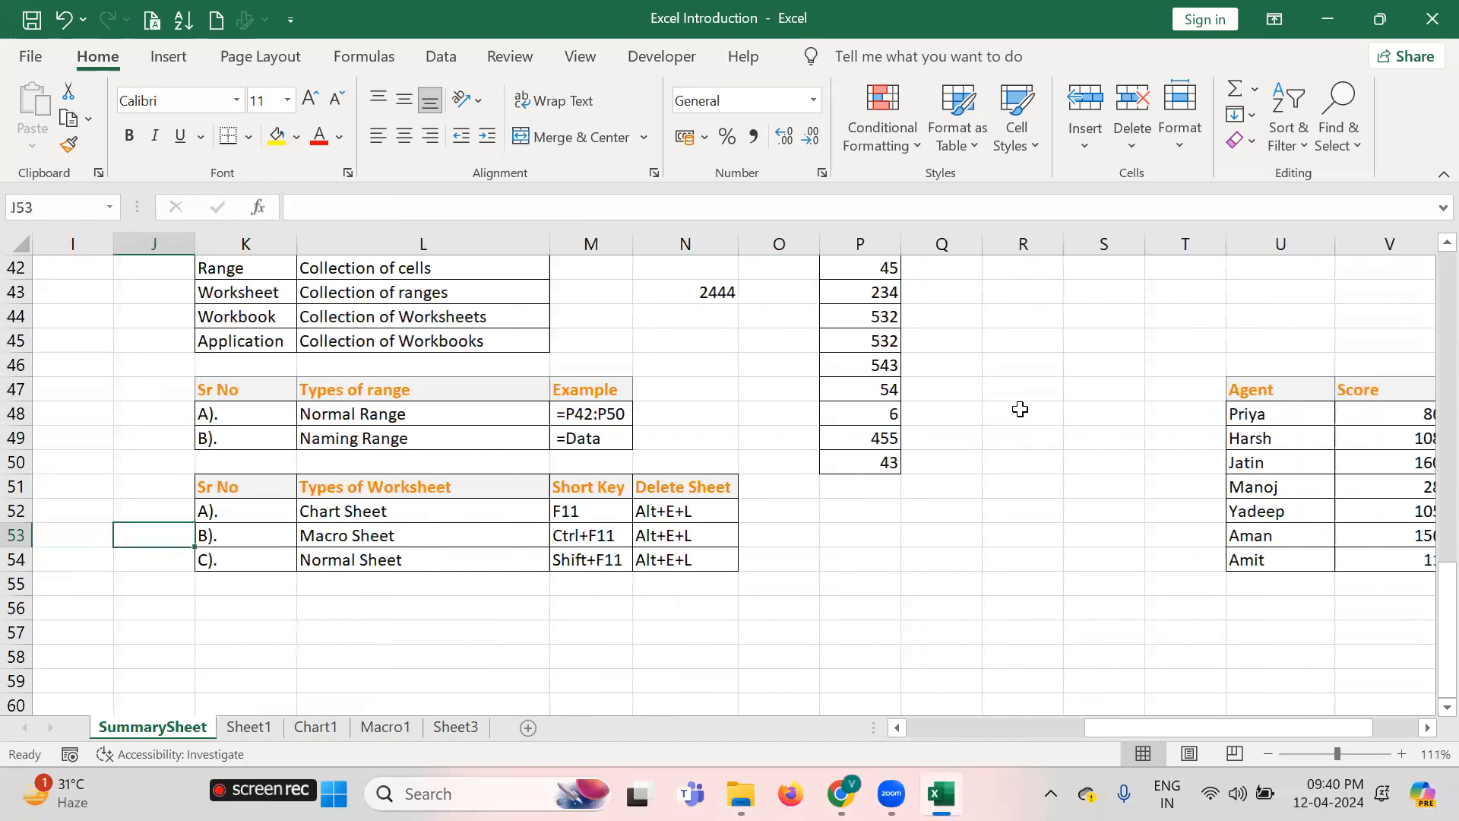
{"action": "key", "text": "Up"}
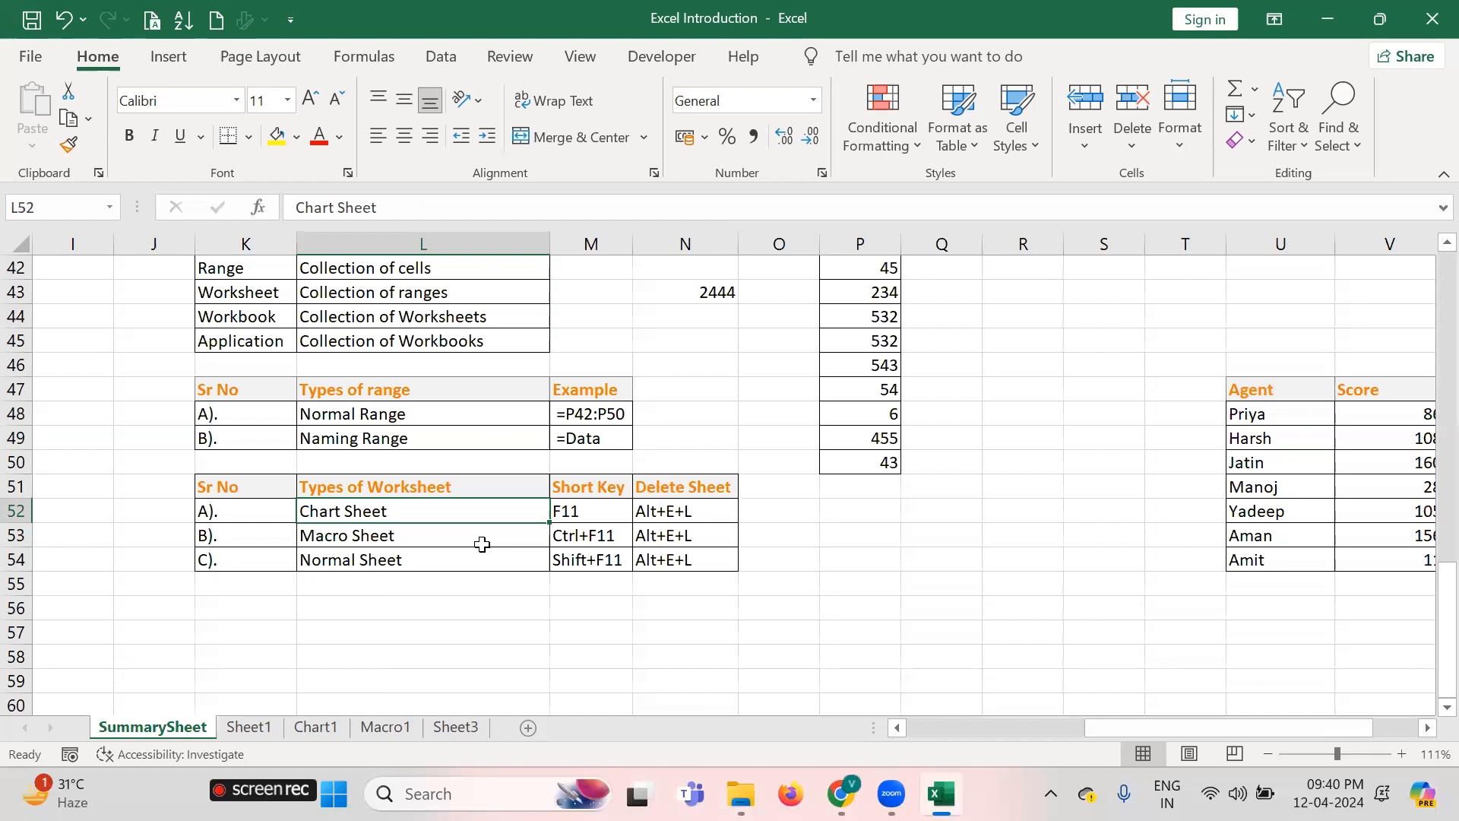
{"action": "key", "text": "Right"}
{"action": "key", "text": "Right"}
{"action": "key", "text": "Right"}
{"action": "key", "text": "Right"}
{"action": "key", "text": "Right"}
{"action": "key", "text": "Left"}
{"action": "key", "text": "Right"}
{"action": "key", "text": "Down"}
{"action": "key", "text": "Up"}
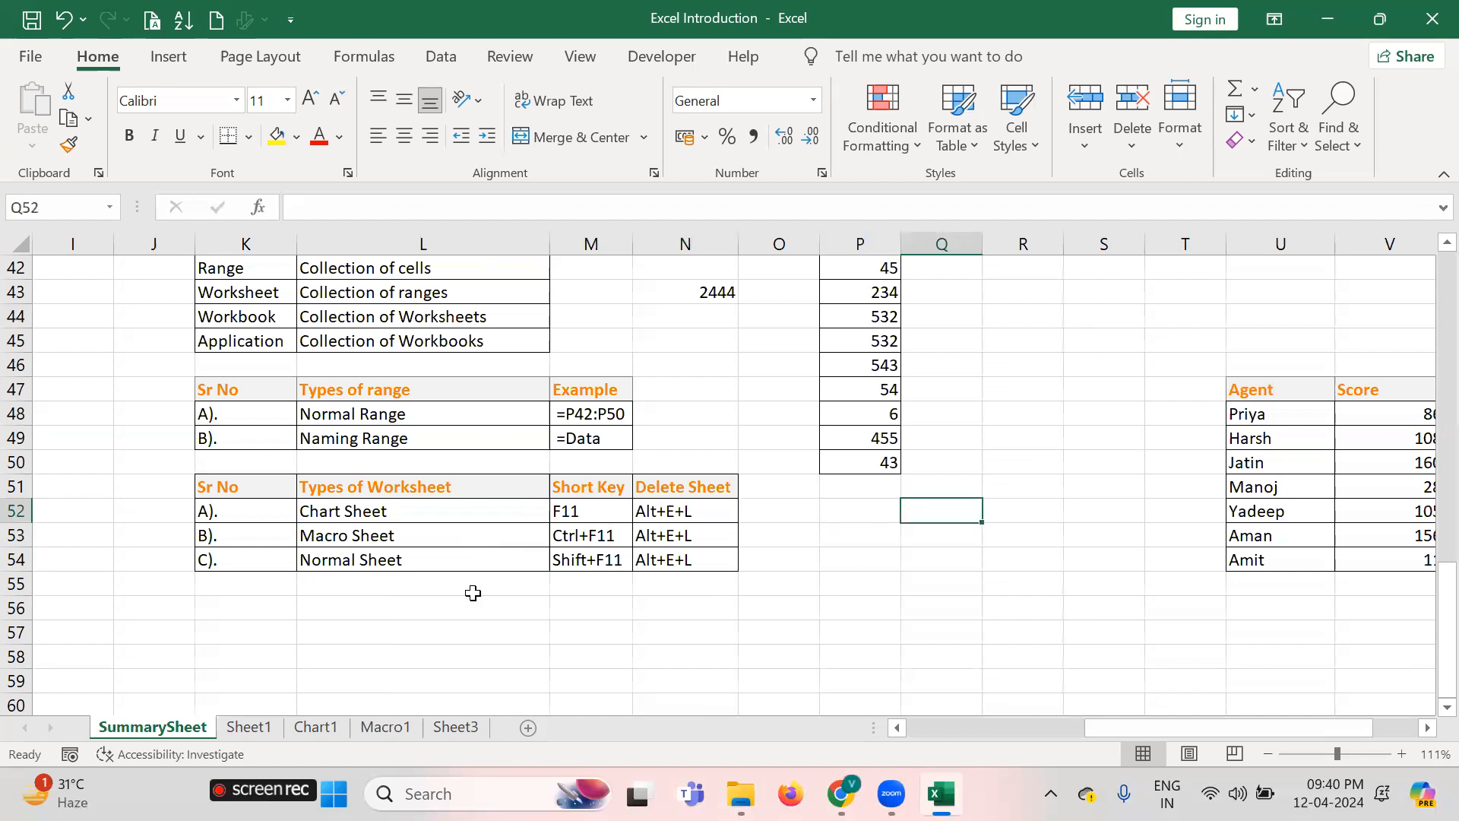
Open the Chart1 sheet and enlarge its Score and Target column chart to 130% for inspection
{"action": "left_click", "coordinate": [316, 727]}
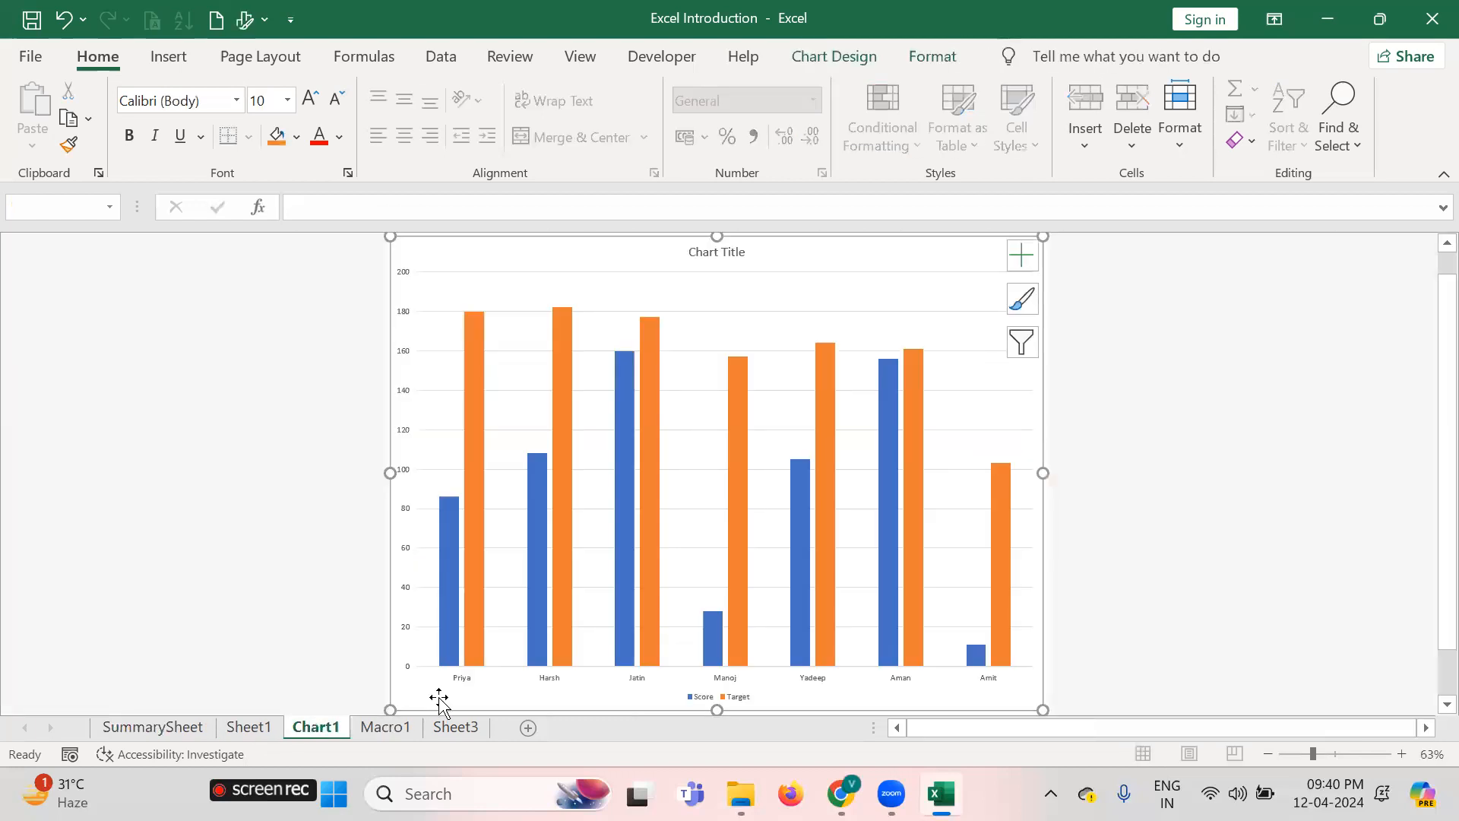
{"action": "scroll", "coordinate": [716, 481], "scroll_direction": "up", "scroll_amount": 5, "text": "ctrl"}
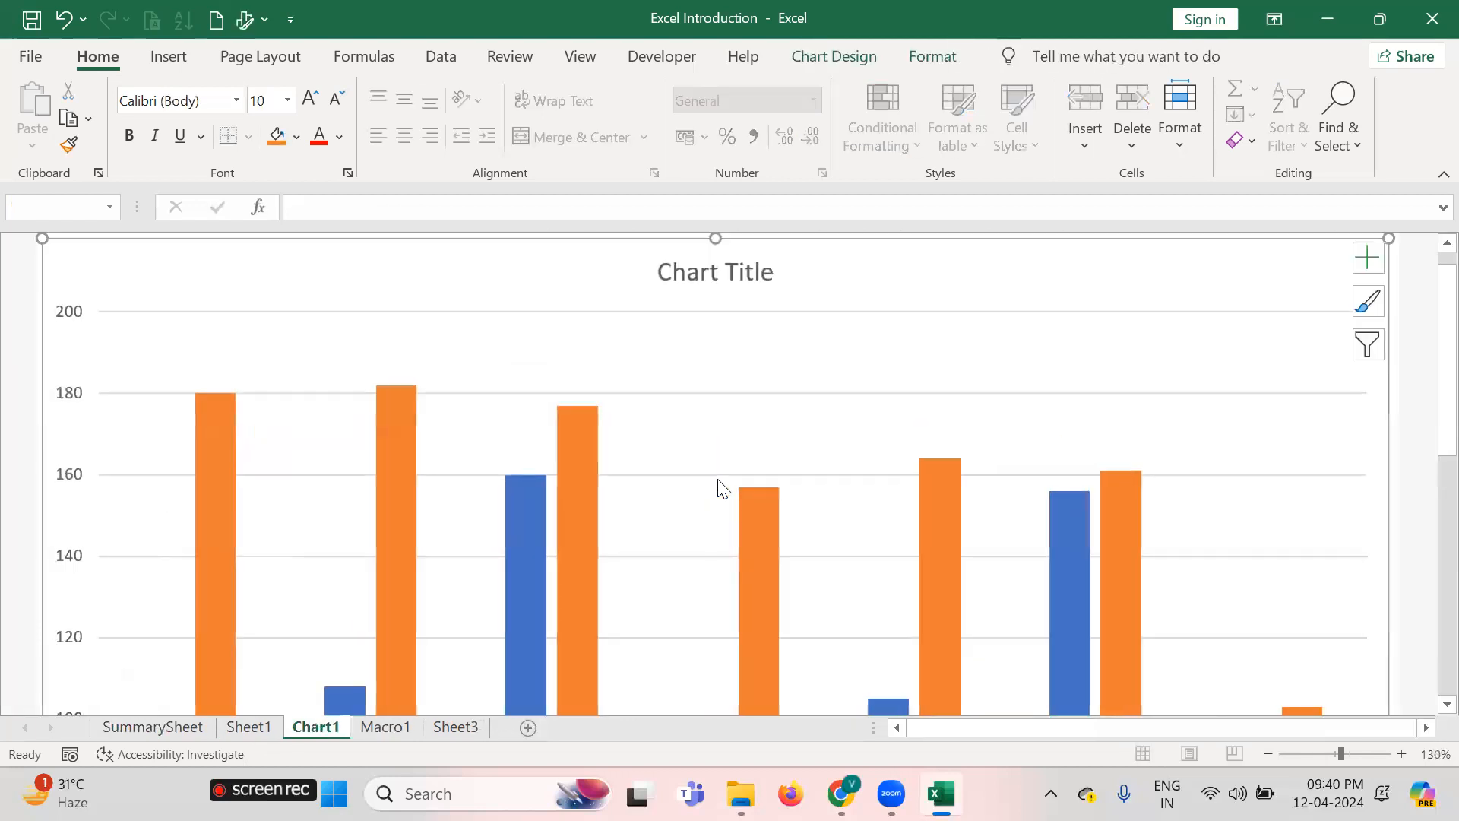
Examine the Chart1 column chart's agents, axis values and Score and Target legend, reducing the view to 70%
{"action": "scroll", "coordinate": [717, 481], "scroll_direction": "down", "scroll_amount": 8}
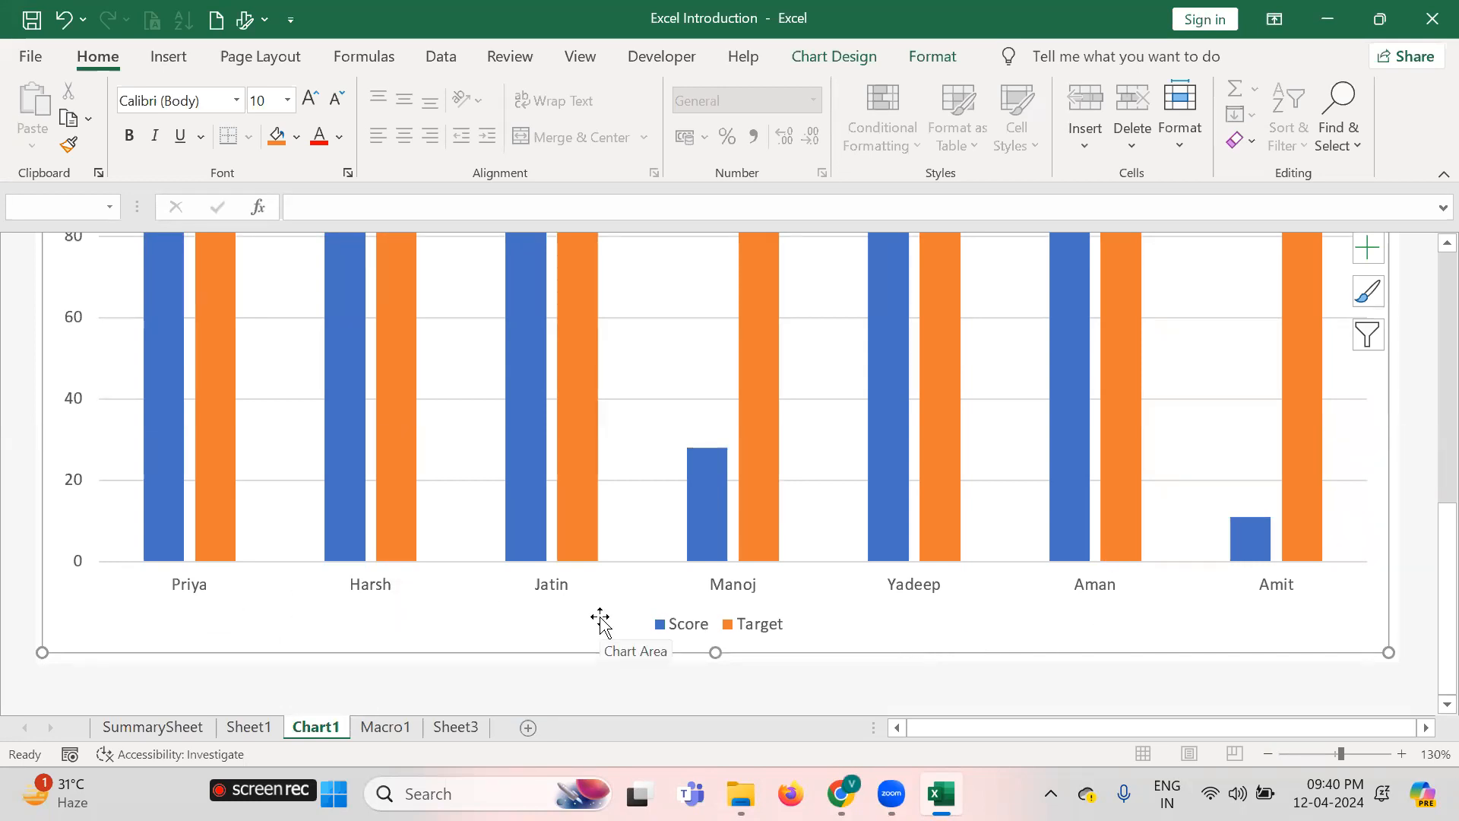
{"action": "scroll", "coordinate": [407, 622], "scroll_direction": "up", "scroll_amount": 1}
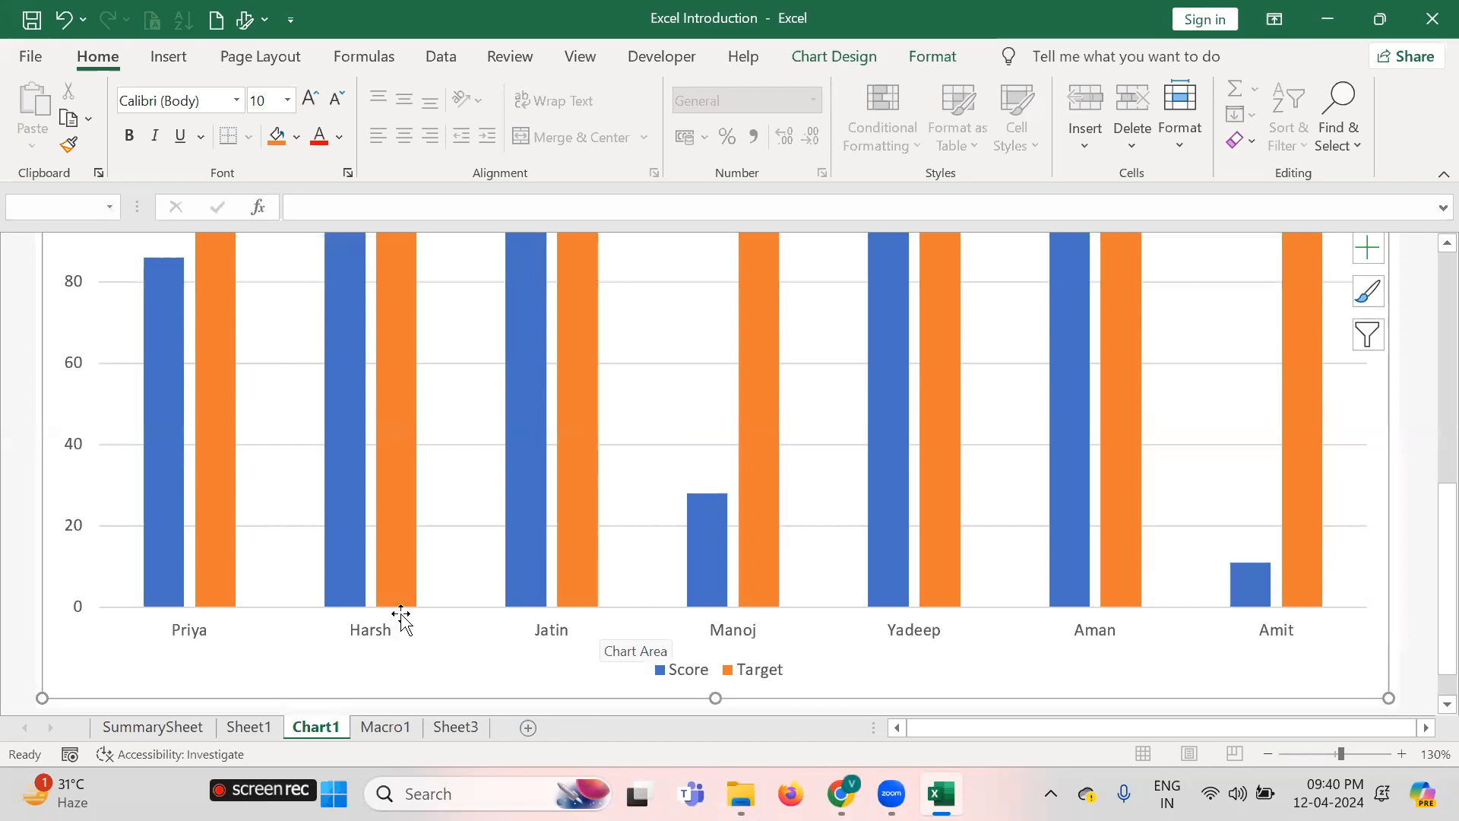
{"action": "scroll", "coordinate": [403, 615], "scroll_direction": "up", "scroll_amount": 2}
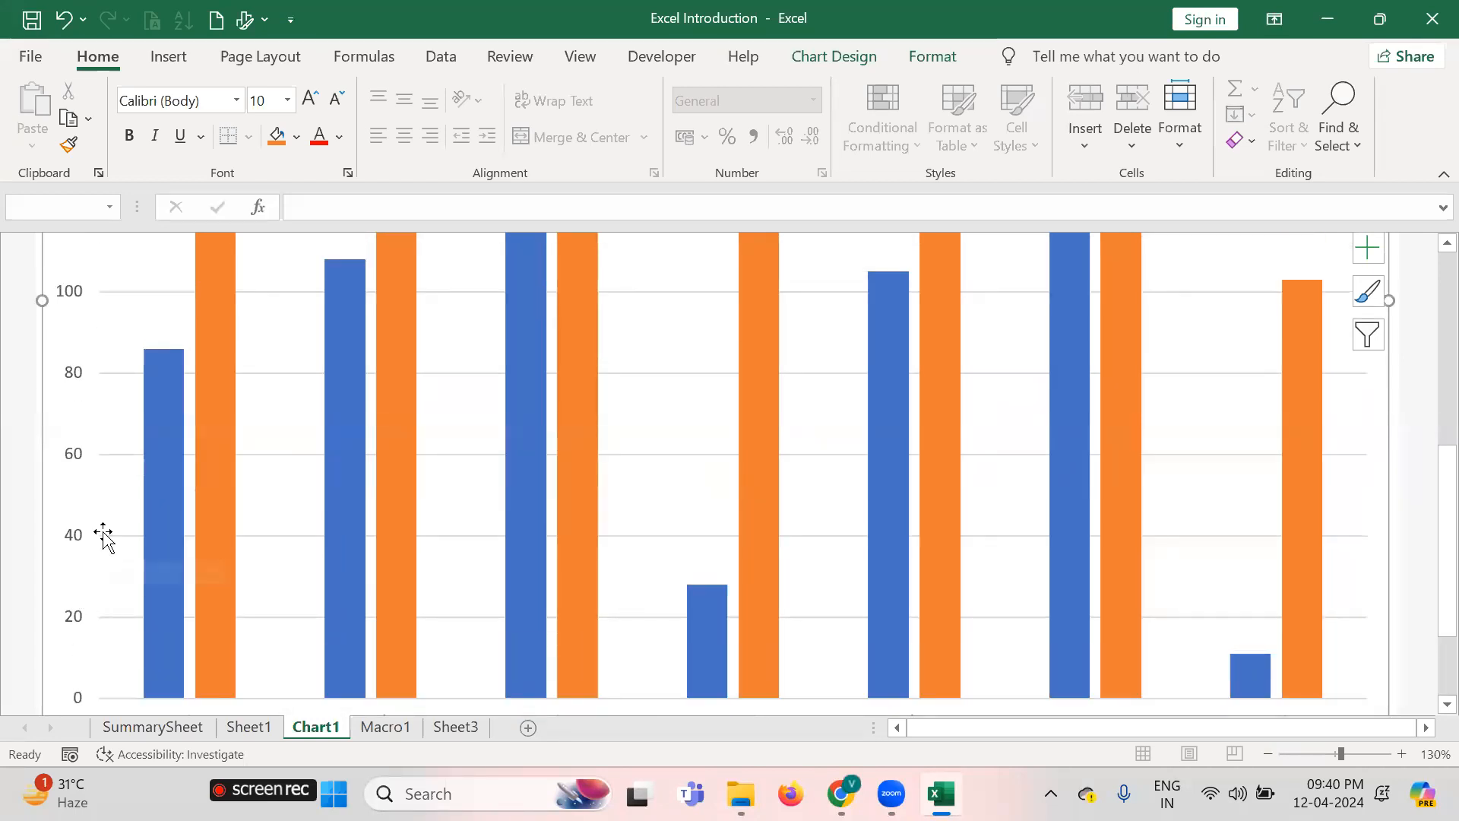
{"action": "scroll", "coordinate": [290, 433], "scroll_direction": "down", "scroll_amount": 2}
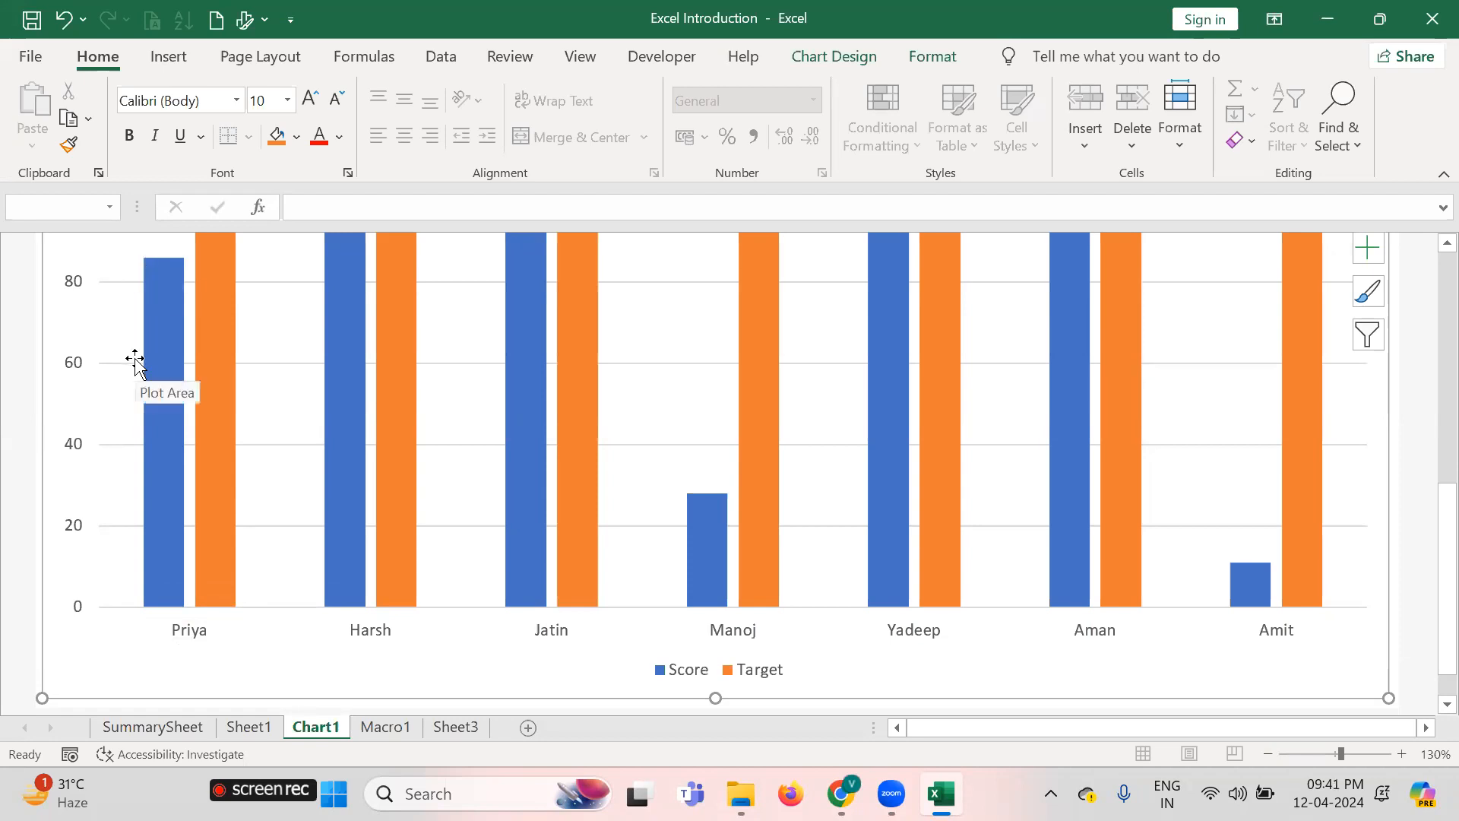
{"action": "scroll", "coordinate": [135, 364], "scroll_direction": "down", "scroll_amount": 4, "text": "ctrl"}
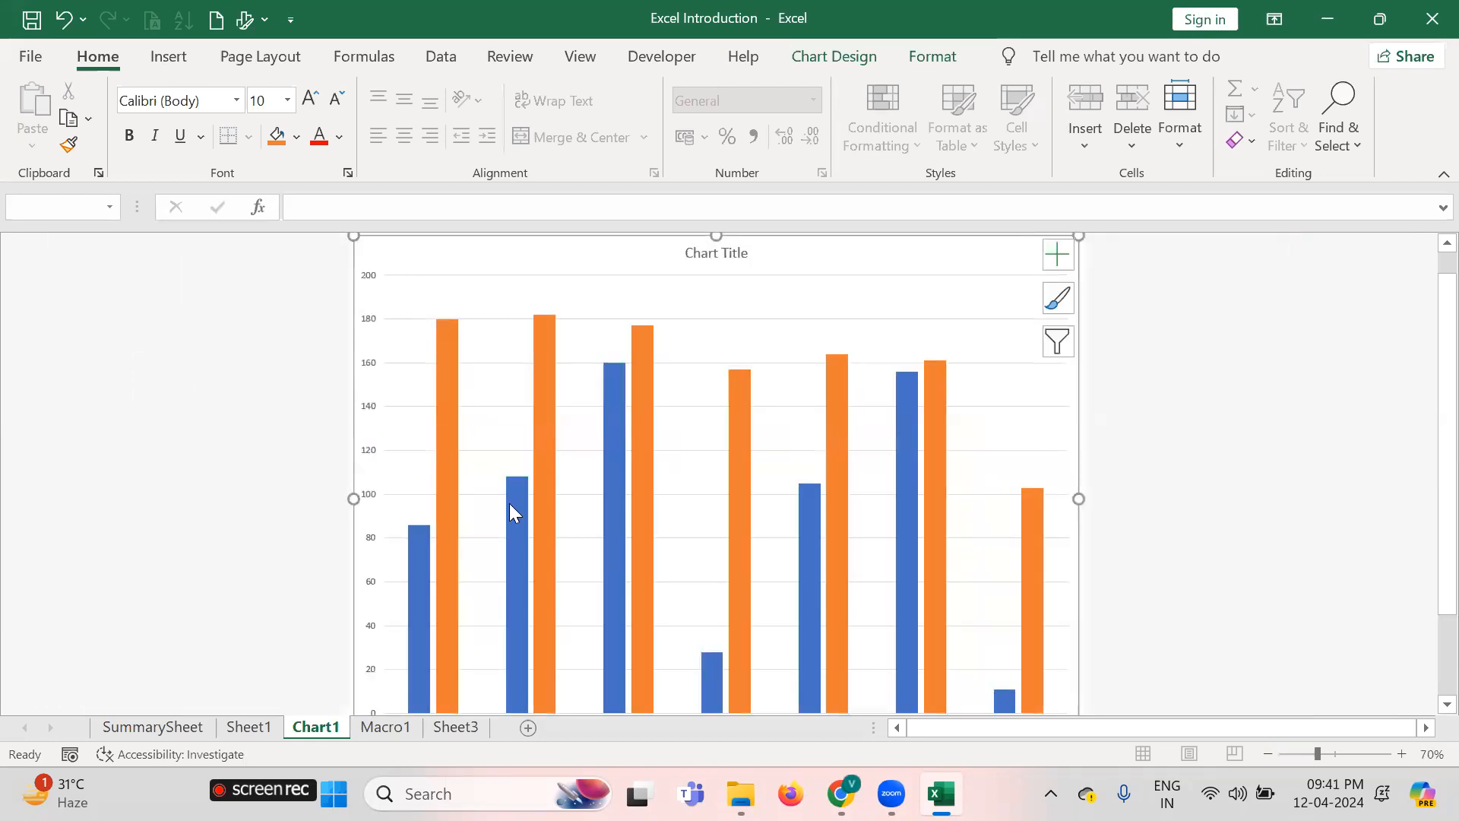
{"action": "scroll", "coordinate": [516, 494], "scroll_direction": "down", "scroll_amount": 1}
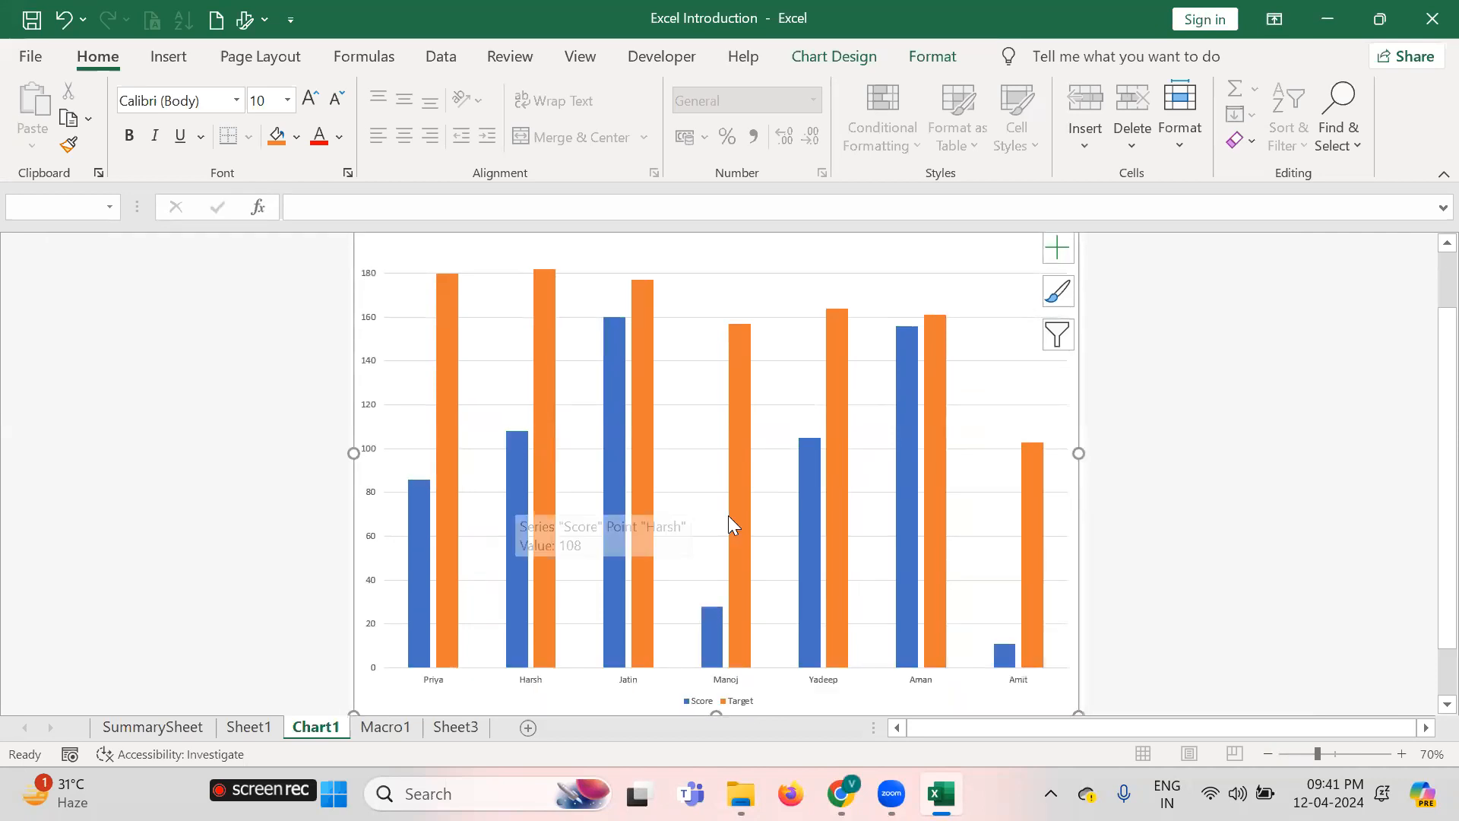
{"action": "mouse_move", "coordinate": [728, 516]}
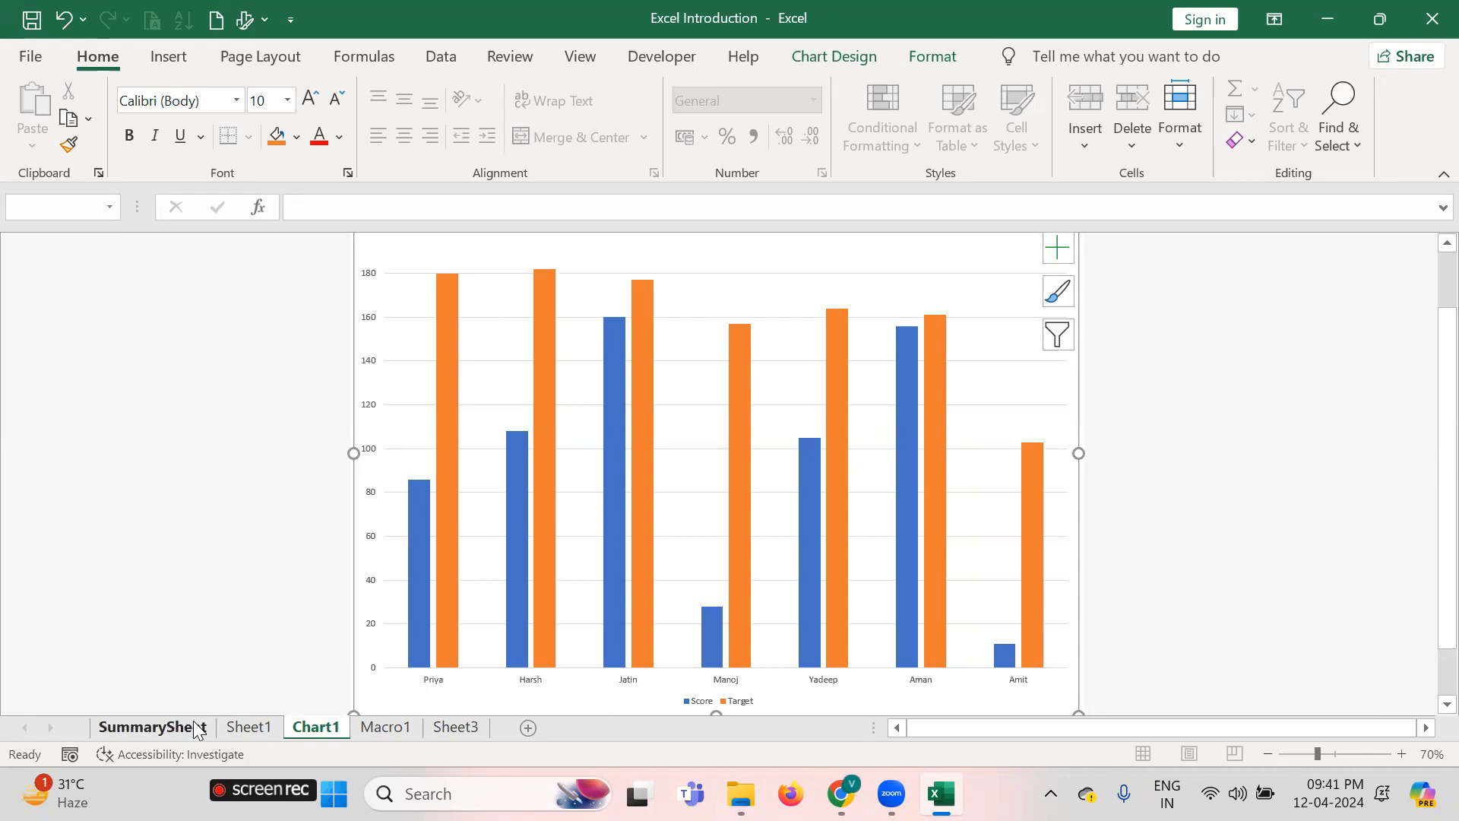
Return to the start of SummarySheet and select the MS Office heading in H6
{"action": "left_click", "coordinate": [152, 727]}
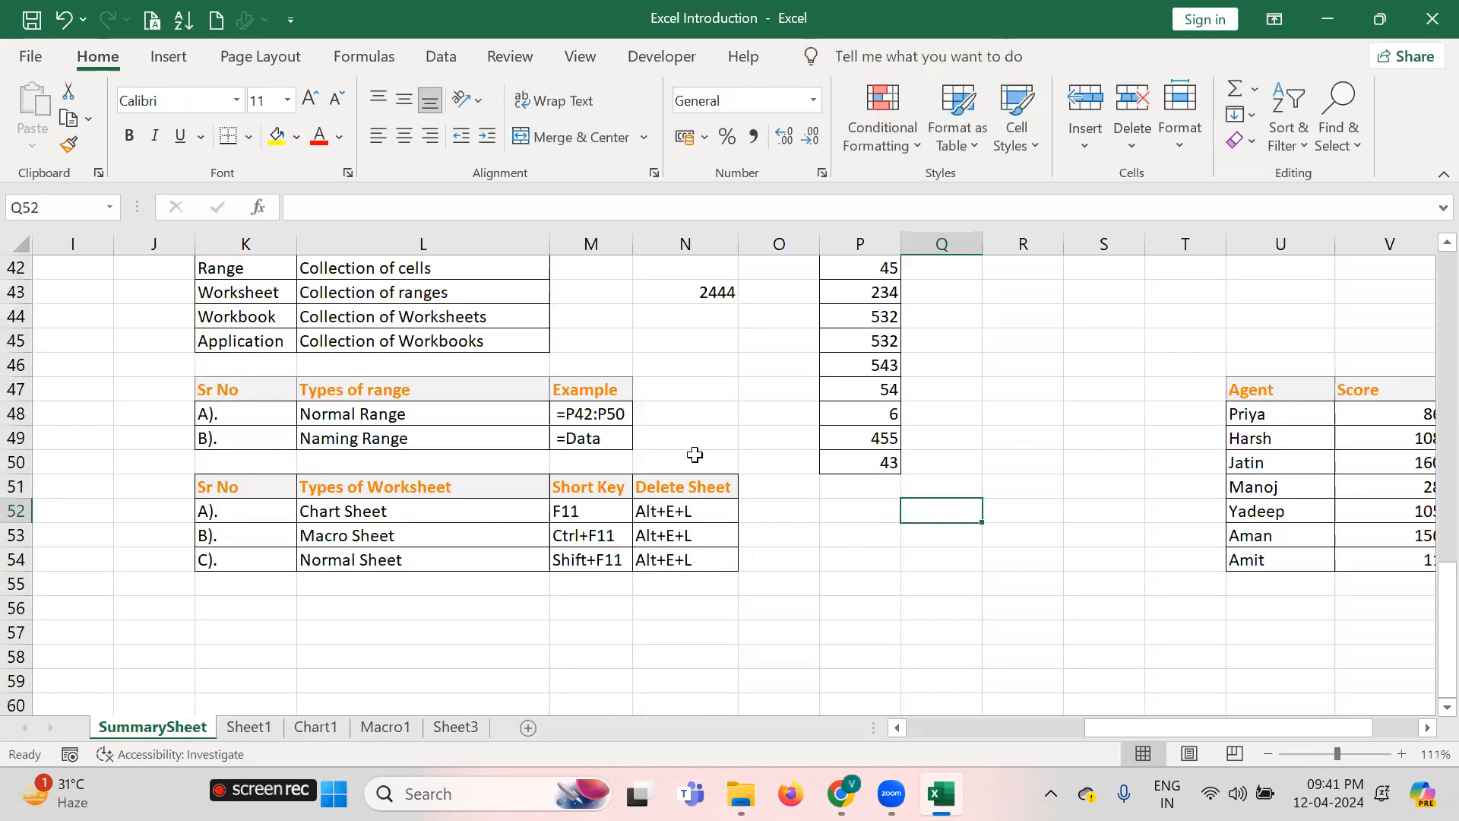
{"action": "scroll", "coordinate": [694, 454], "scroll_direction": "down", "scroll_amount": 3}
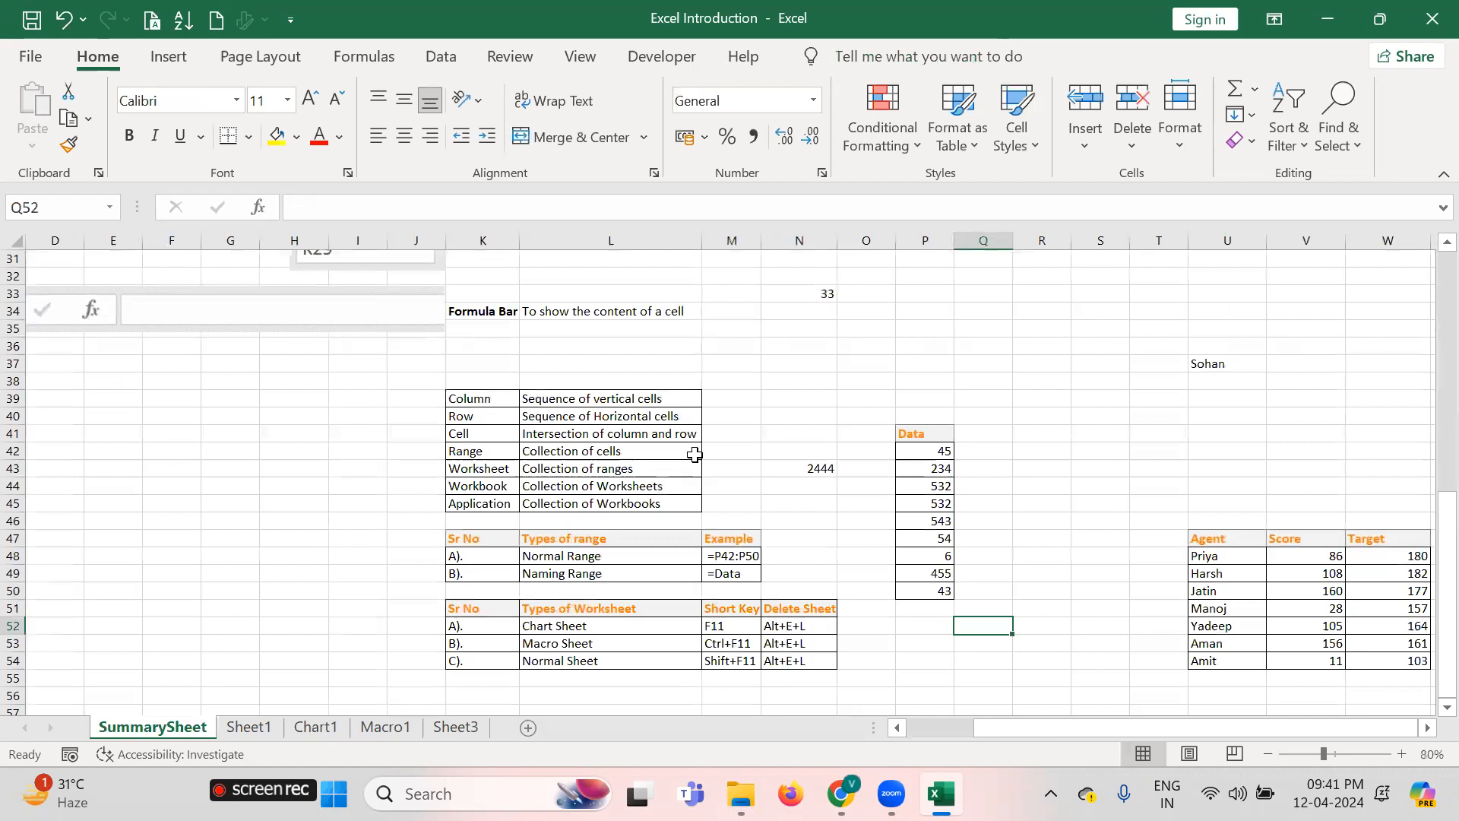
{"action": "scroll", "coordinate": [695, 454], "scroll_direction": "up", "scroll_amount": 10}
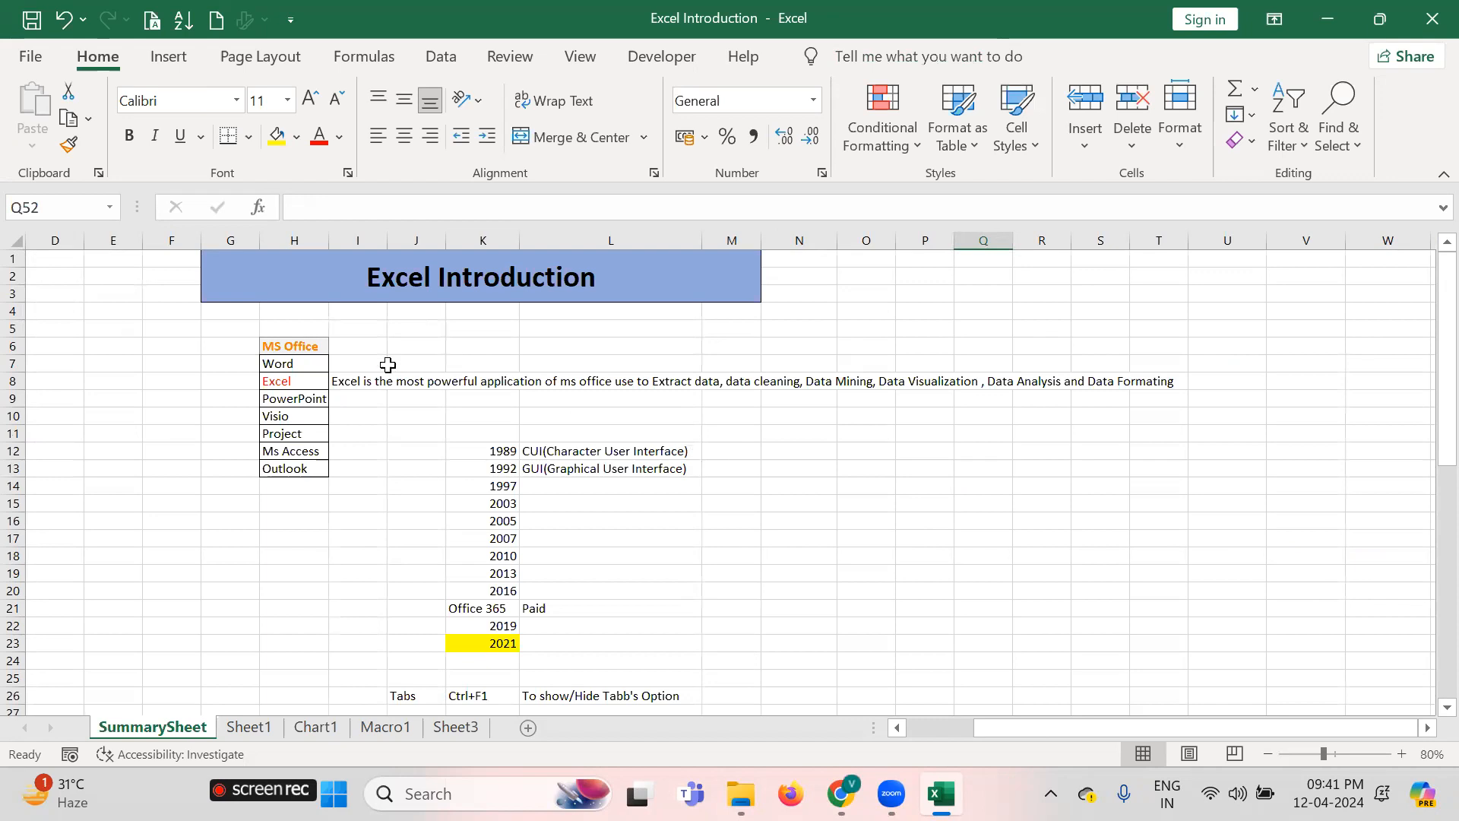
{"action": "left_click", "coordinate": [299, 346]}
{"action": "left_click", "coordinate": [365, 353]}
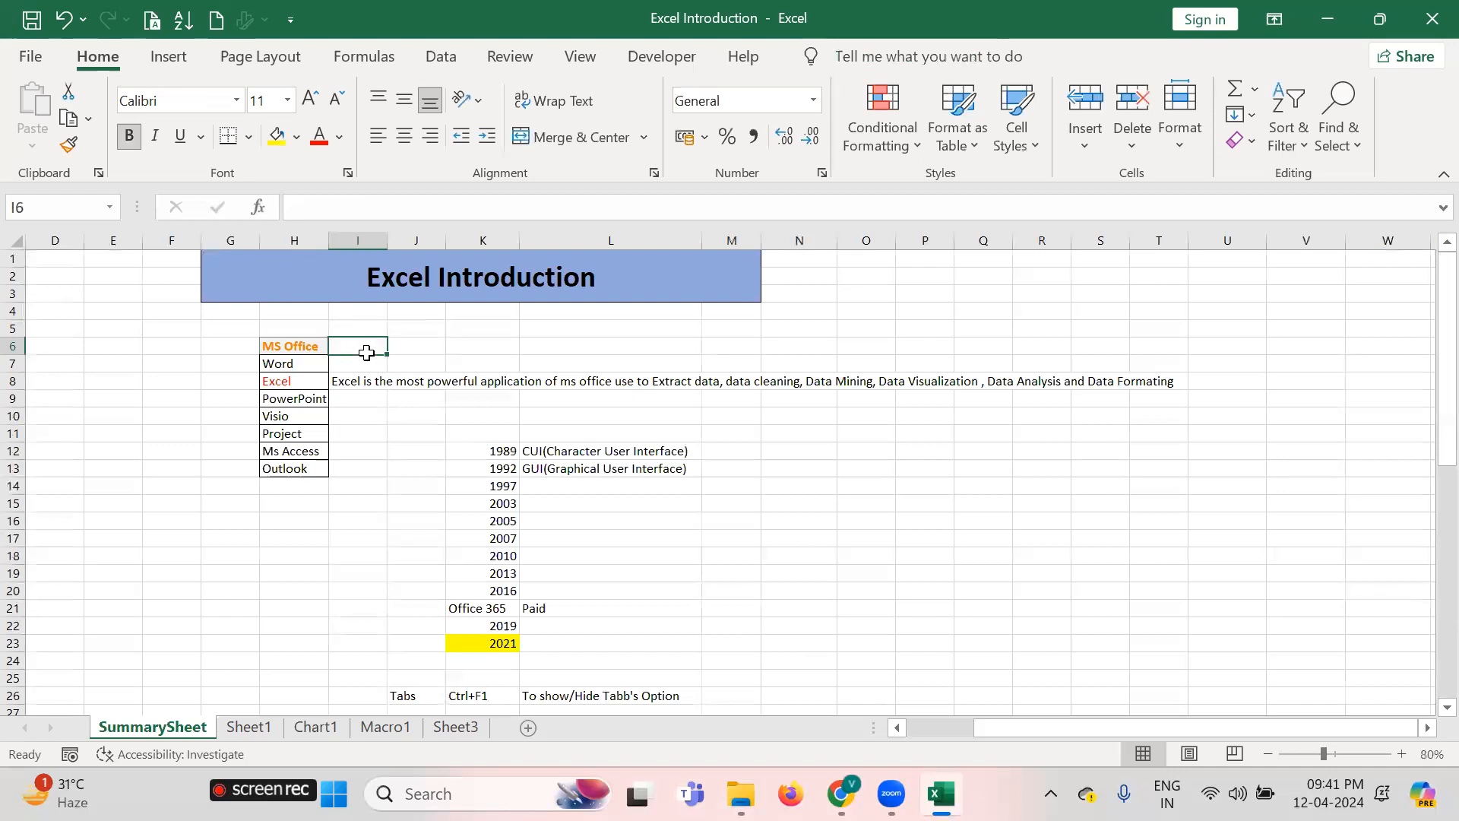
{"action": "key", "text": "Left"}
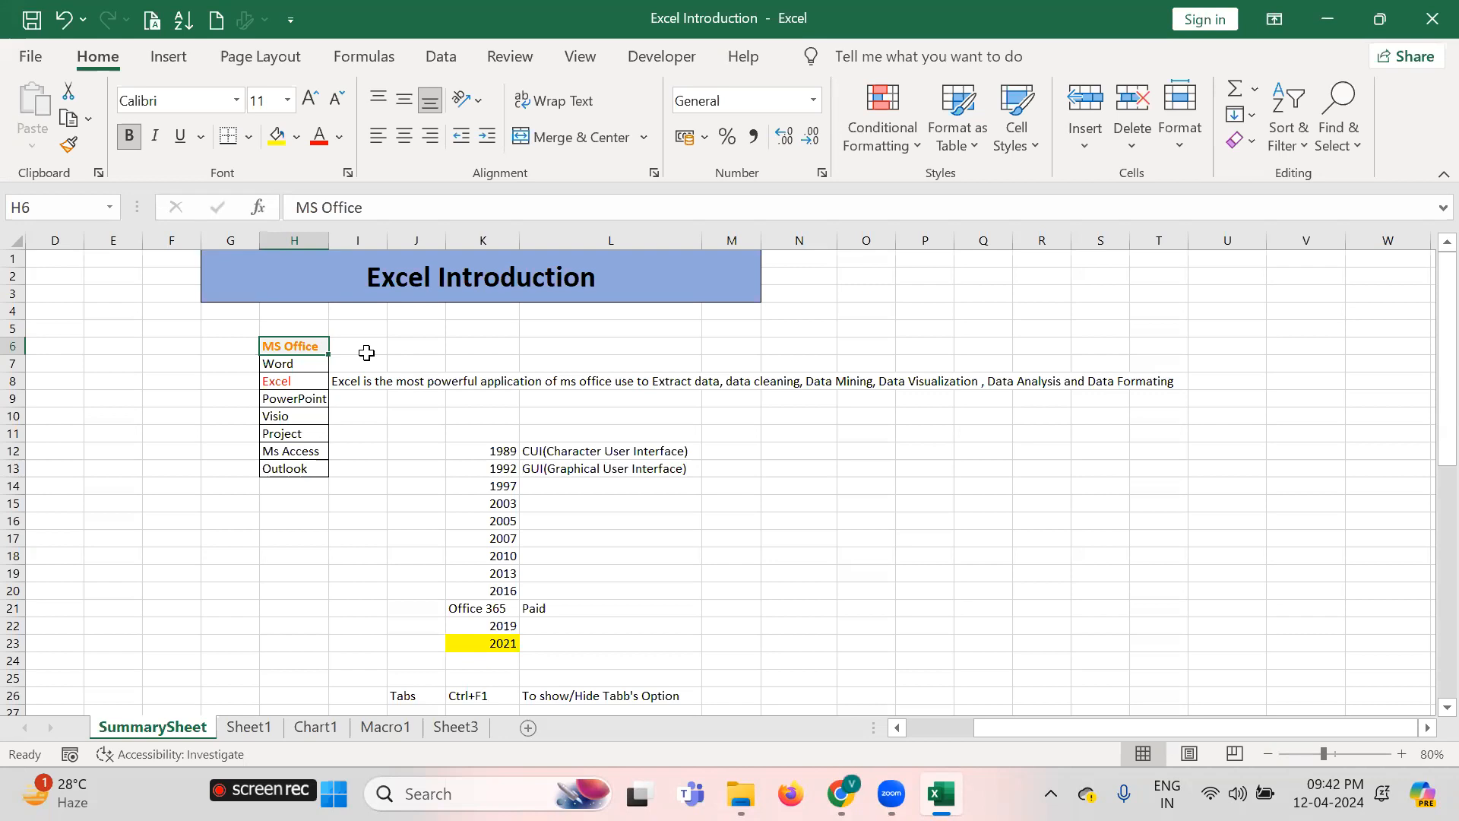
Walk through the MS Office application list in column H, ending on the Excel entry in H8
{"action": "key", "text": "Down"}
{"action": "key", "text": "Up"}
{"action": "key", "text": "Down"}
{"action": "key", "text": "Up"}
{"action": "left_click", "coordinate": [293, 363]}
{"action": "key", "text": "Up"}
{"action": "key", "text": "Down"}
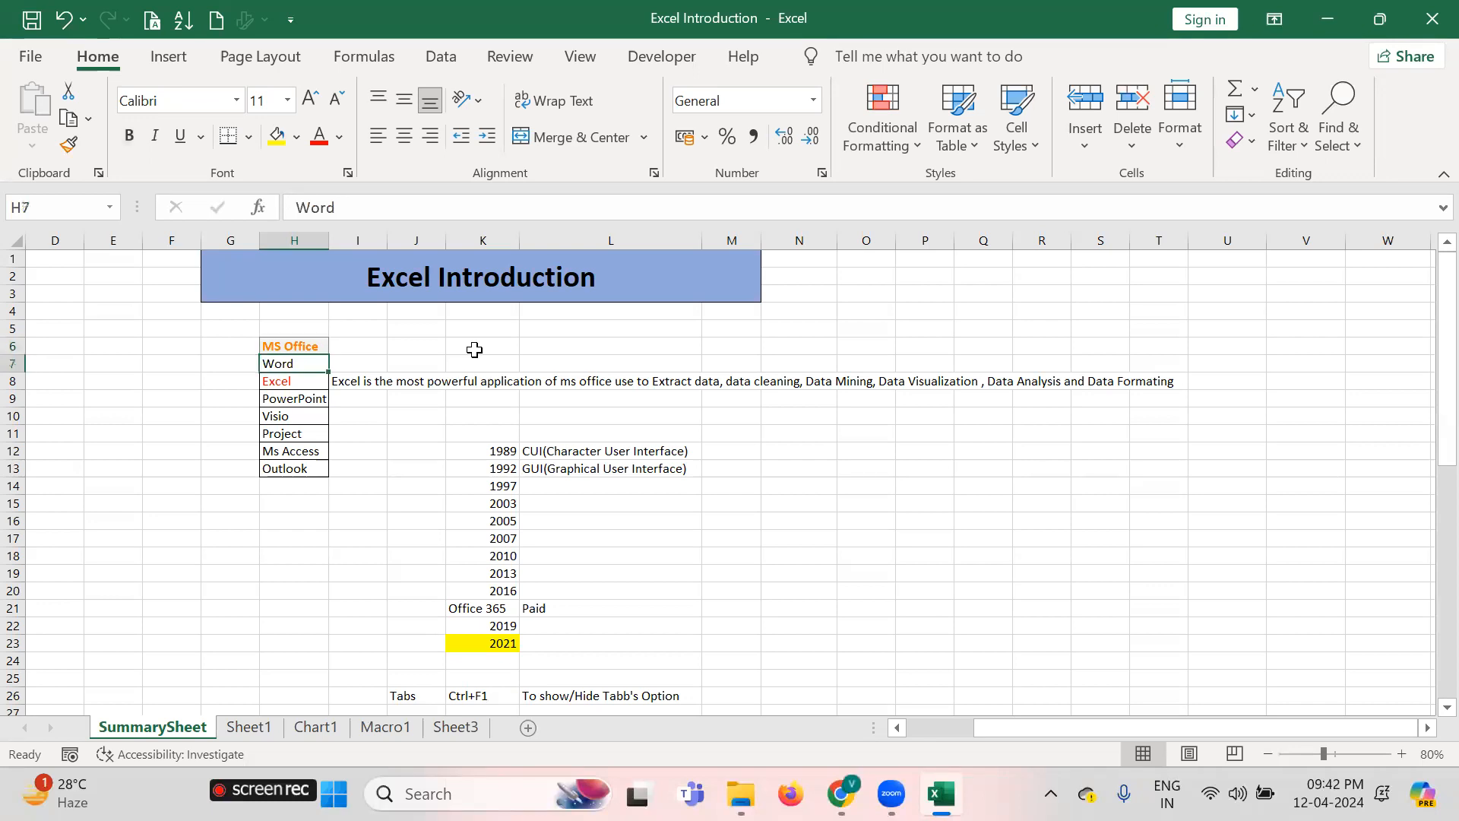
{"action": "key", "text": "Down"}
{"action": "key", "text": "Down"}
{"action": "key", "text": "Down"}
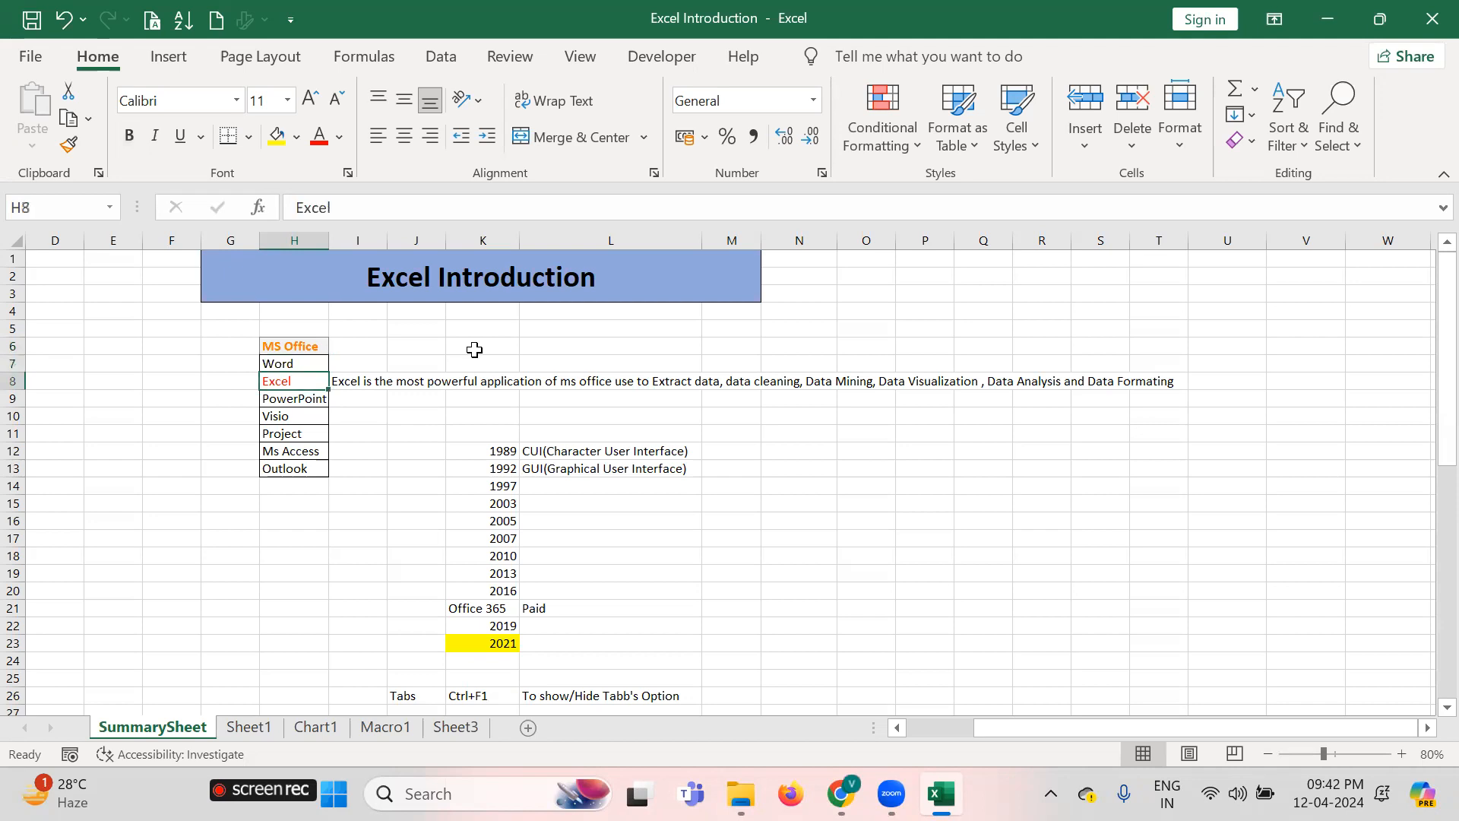
{"action": "key", "text": "Down"}
{"action": "key", "text": "Down"}
{"action": "key", "text": "Down"}
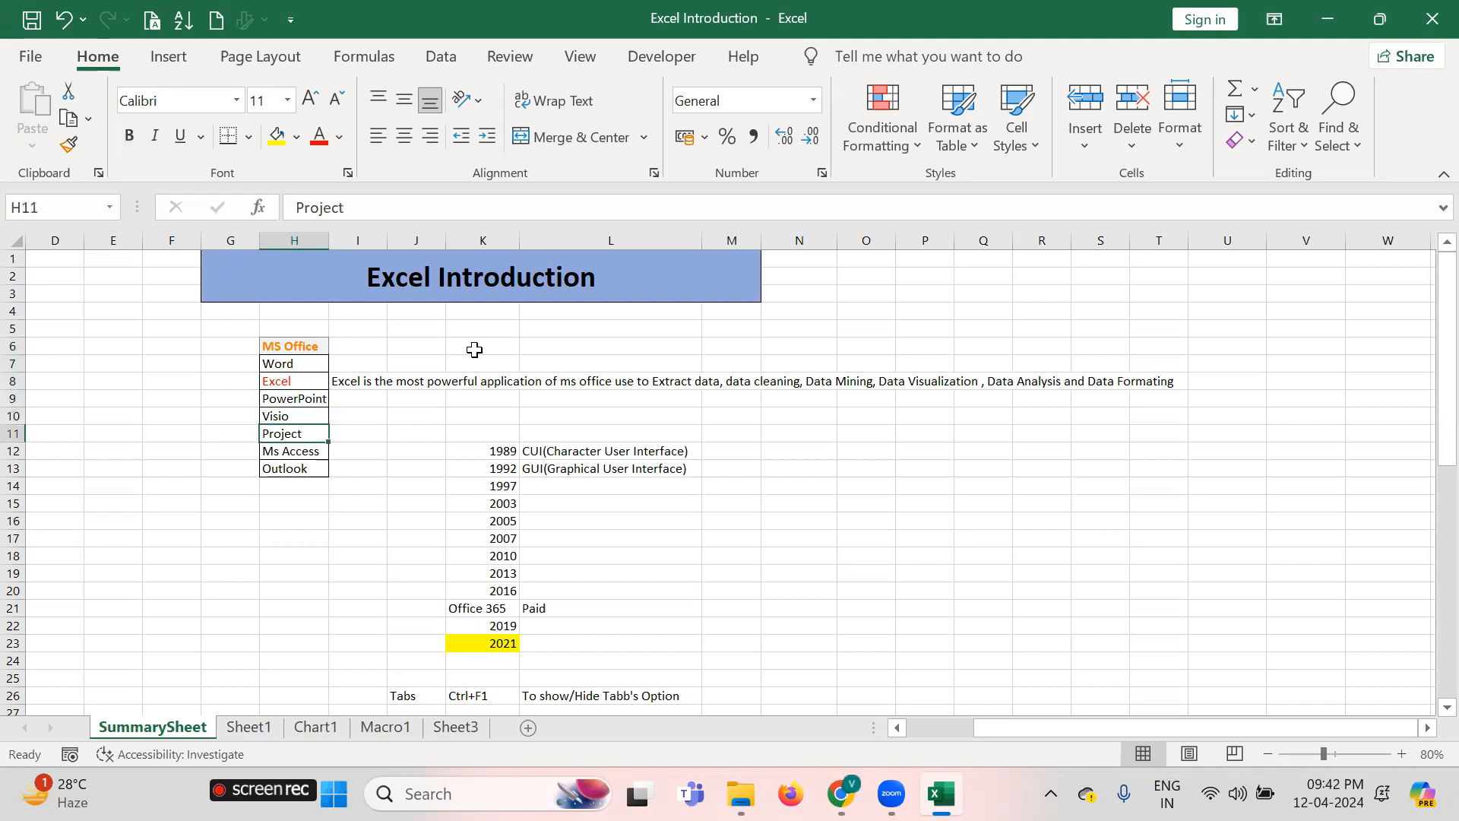
{"action": "key", "text": "Up"}
{"action": "key", "text": "Up"}
{"action": "key", "text": "Up"}
{"action": "key", "text": "Up"}
{"action": "key", "text": "Up"}
{"action": "key", "text": "Up"}
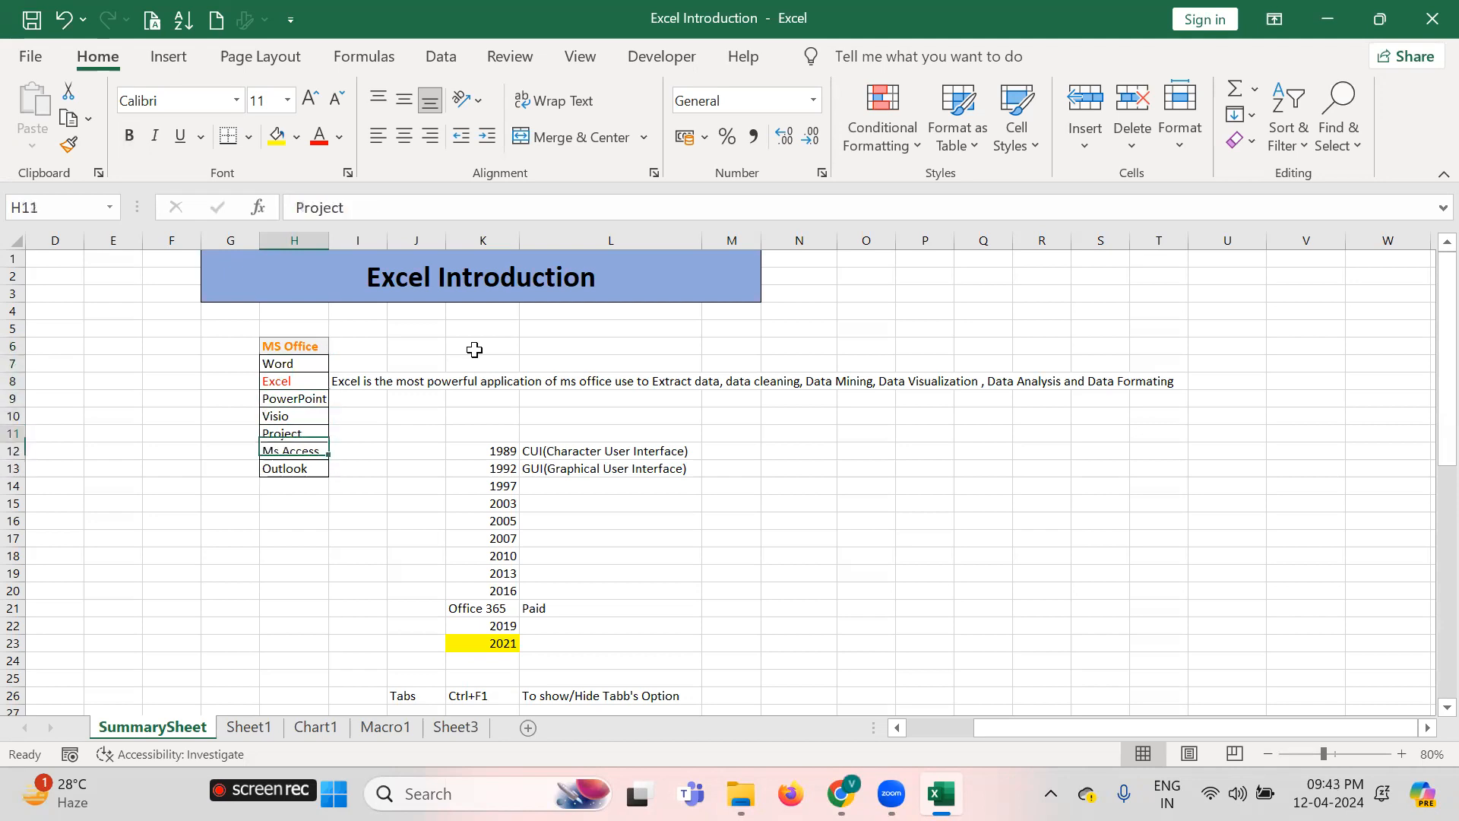
{"action": "key", "text": "Down"}
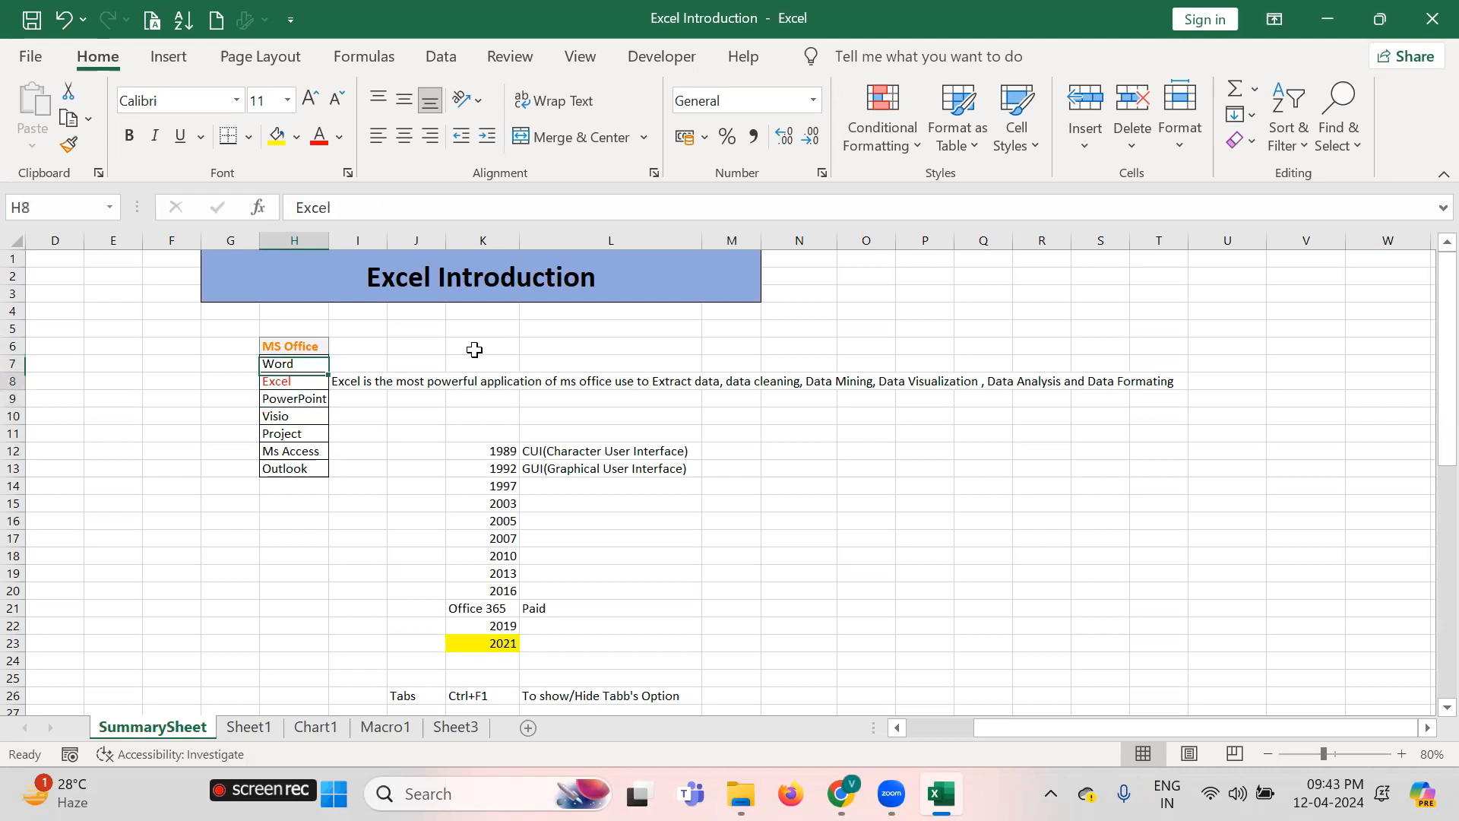
Review the Excel description in I8 and select the first version year, 1989, in K12
{"action": "key", "text": "Right"}
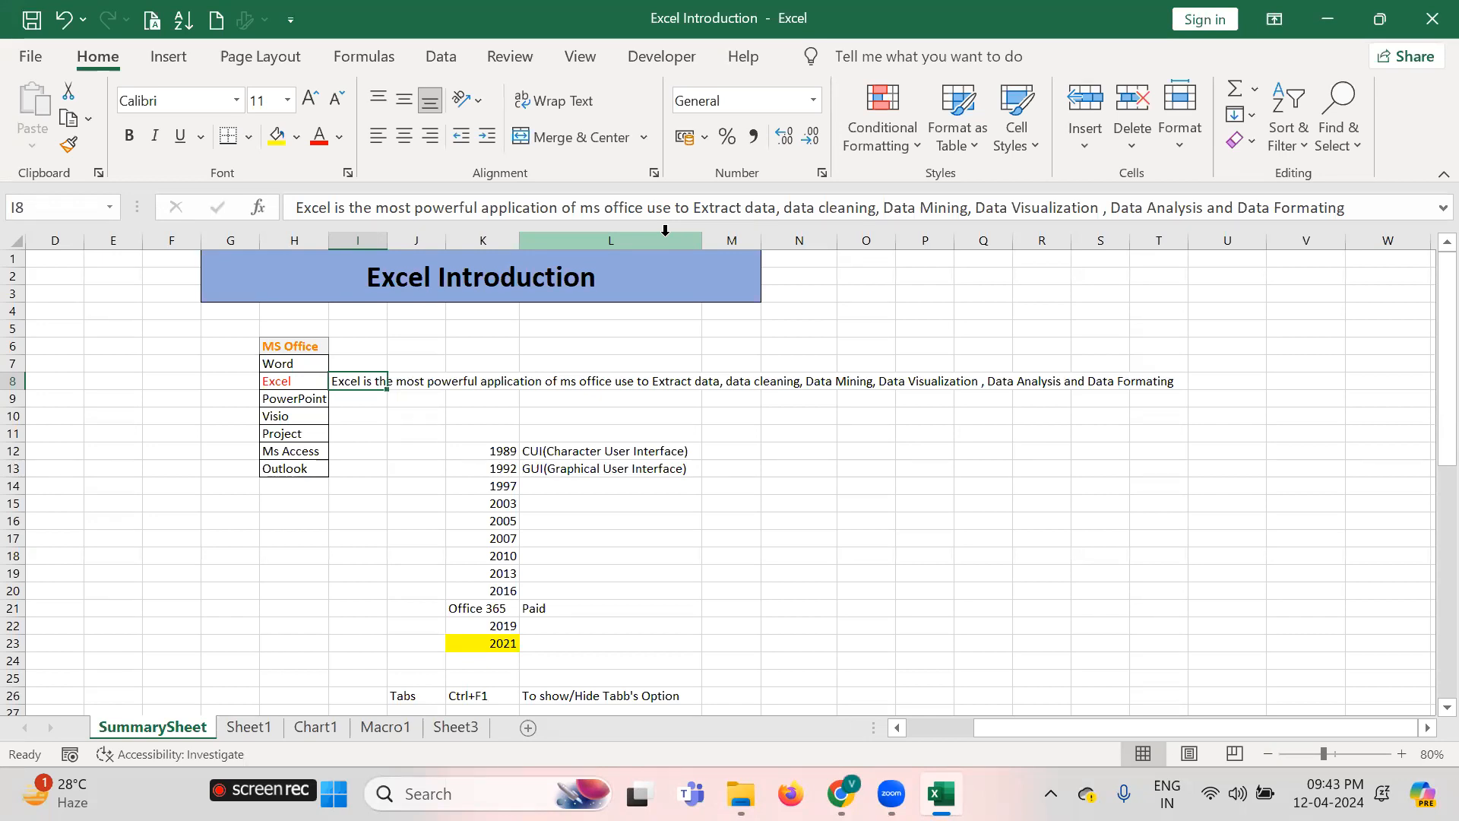
{"action": "key", "text": "Down"}
{"action": "key", "text": "Down"}
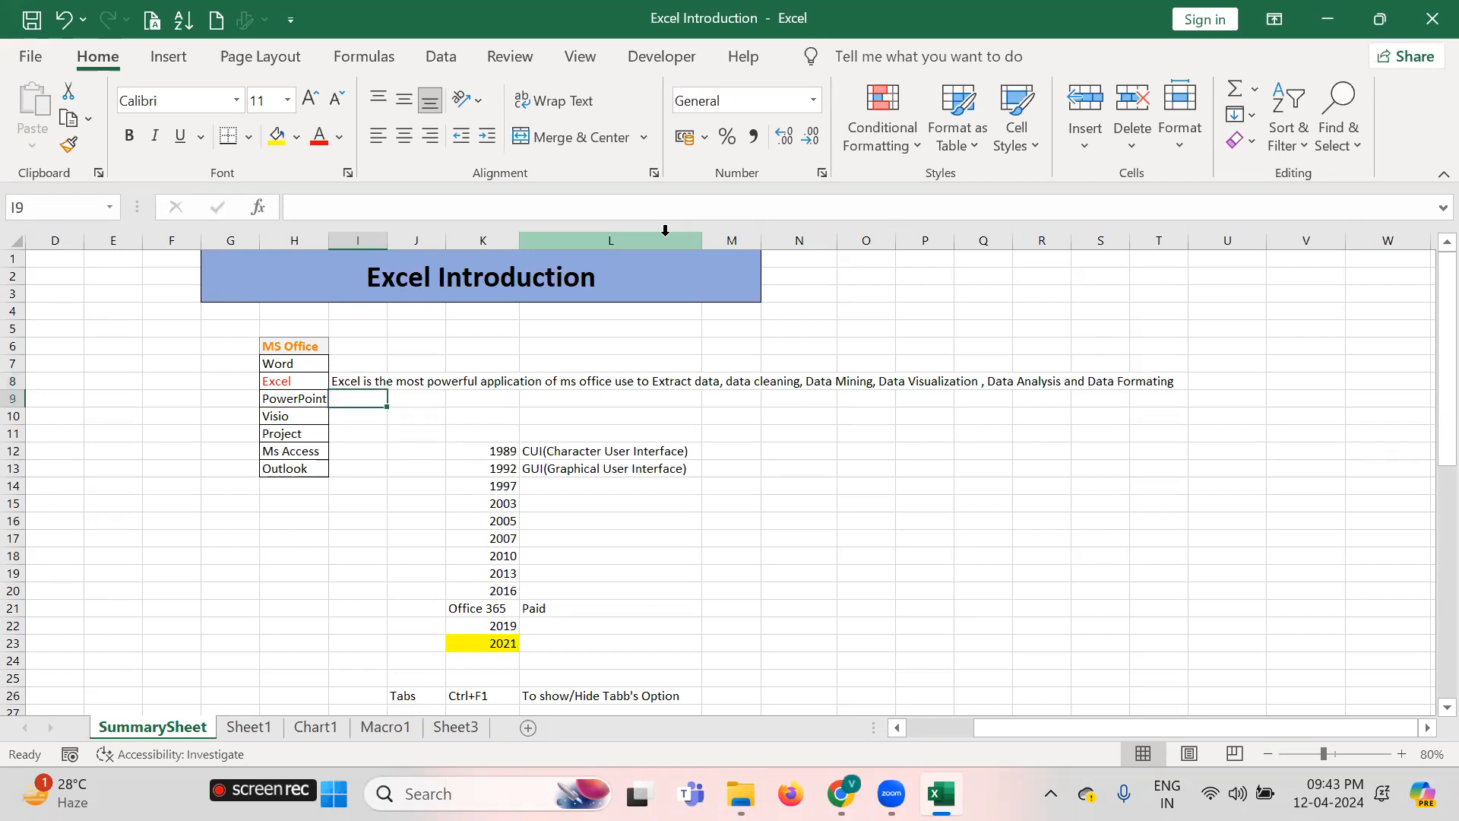
{"action": "key", "text": "Right"}
{"action": "key", "text": "Right"}
{"action": "key", "text": "Down"}
{"action": "key", "text": "Down"}
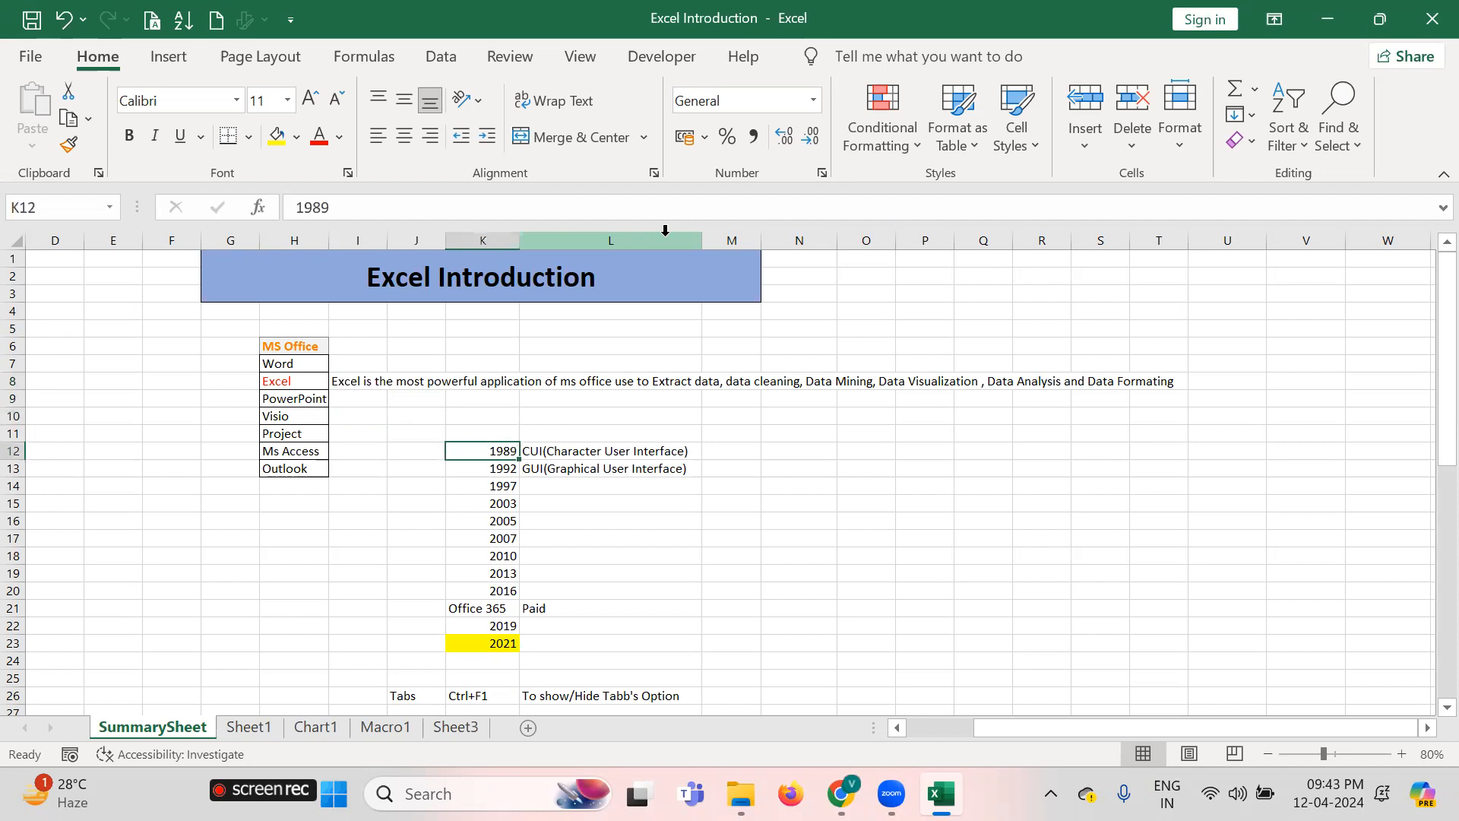
Illustrate a column as vertical cells by extending a selection down column R from R32, near the definitions table
{"action": "scroll", "coordinate": [666, 230], "scroll_direction": "down", "scroll_amount": 2}
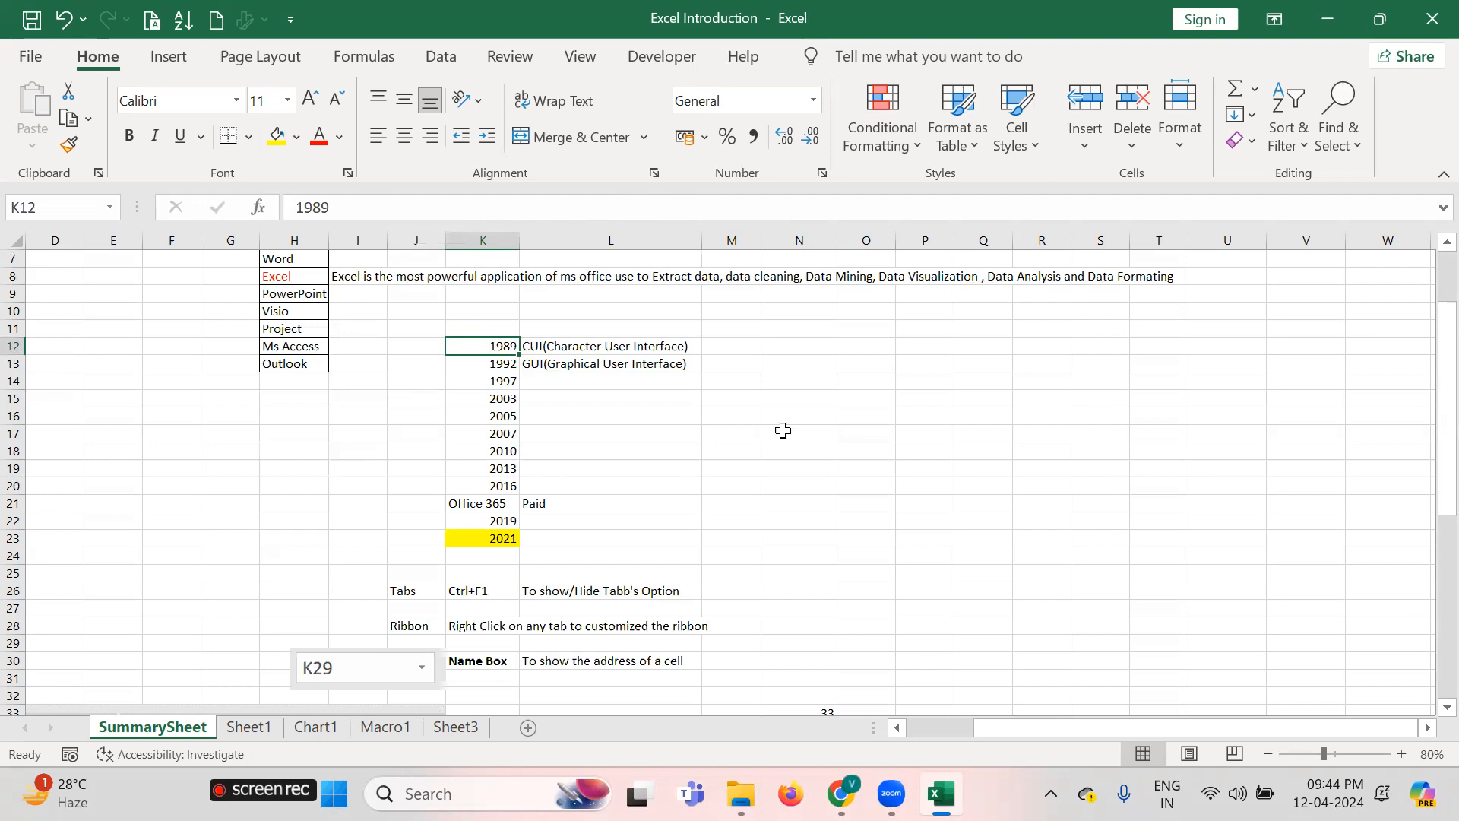
{"action": "scroll", "coordinate": [782, 430], "scroll_direction": "down", "scroll_amount": 4}
{"action": "scroll", "coordinate": [783, 430], "scroll_direction": "down", "scroll_amount": 3}
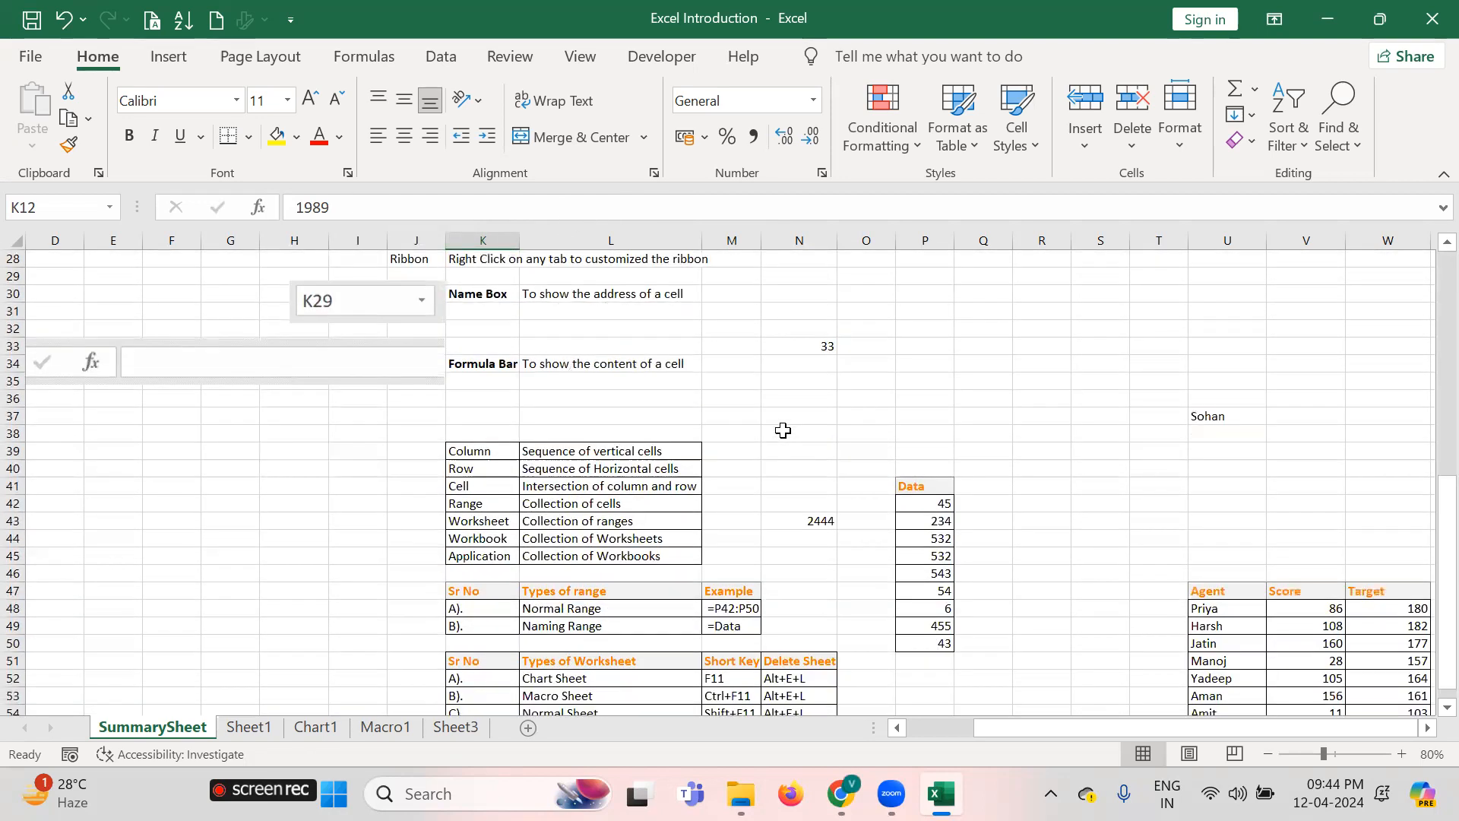
{"action": "scroll", "coordinate": [783, 430], "scroll_direction": "down", "scroll_amount": 1}
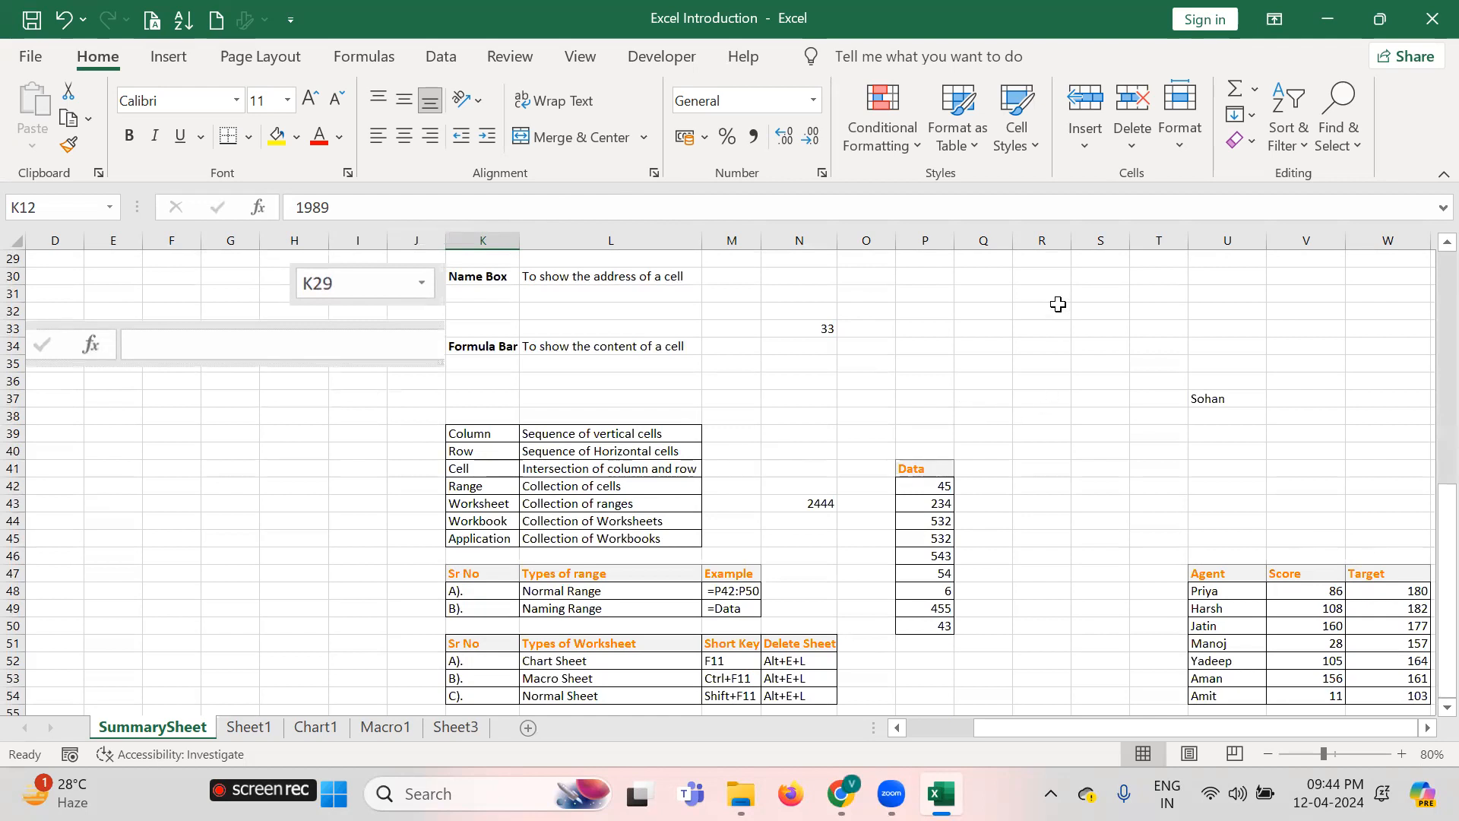
{"action": "left_click", "coordinate": [1059, 307]}
{"action": "key", "text": "shift+Down"}
{"action": "key", "text": "shift+Down"}
{"action": "key", "text": "shift+Down"}
{"action": "key", "text": "shift+Down"}
{"action": "key", "text": "shift+Down"}
{"action": "key", "text": "shift+Down"}
{"action": "key", "text": "shift+Down"}
{"action": "key", "text": "shift+Down"}
{"action": "key", "text": "shift+Down"}
{"action": "key", "text": "shift+Down"}
{"action": "key", "text": "shift+Down"}
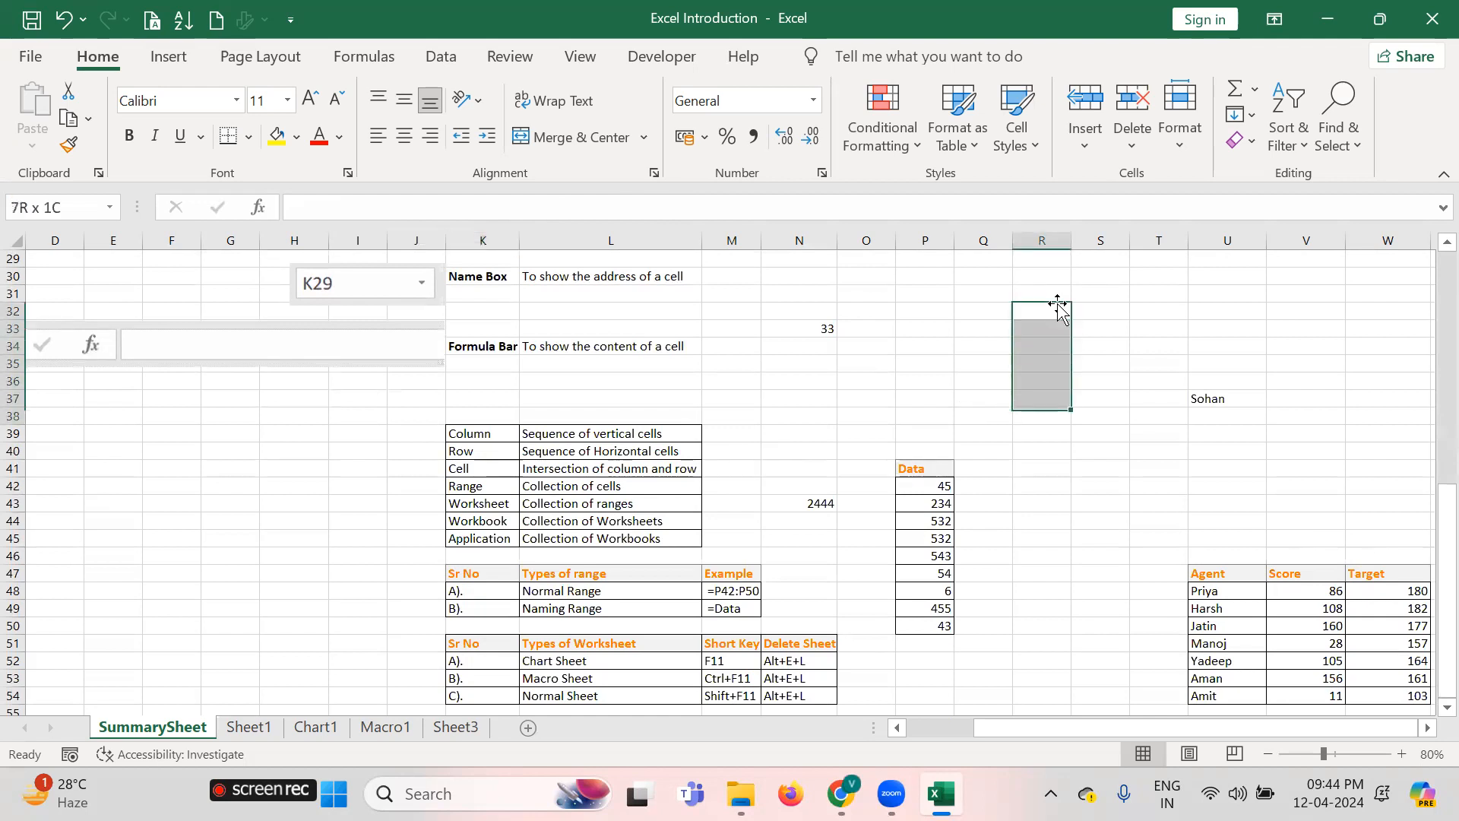
{"action": "key", "text": "shift+Down"}
{"action": "key", "text": "shift+Down"}
{"action": "key", "text": "shift+Down"}
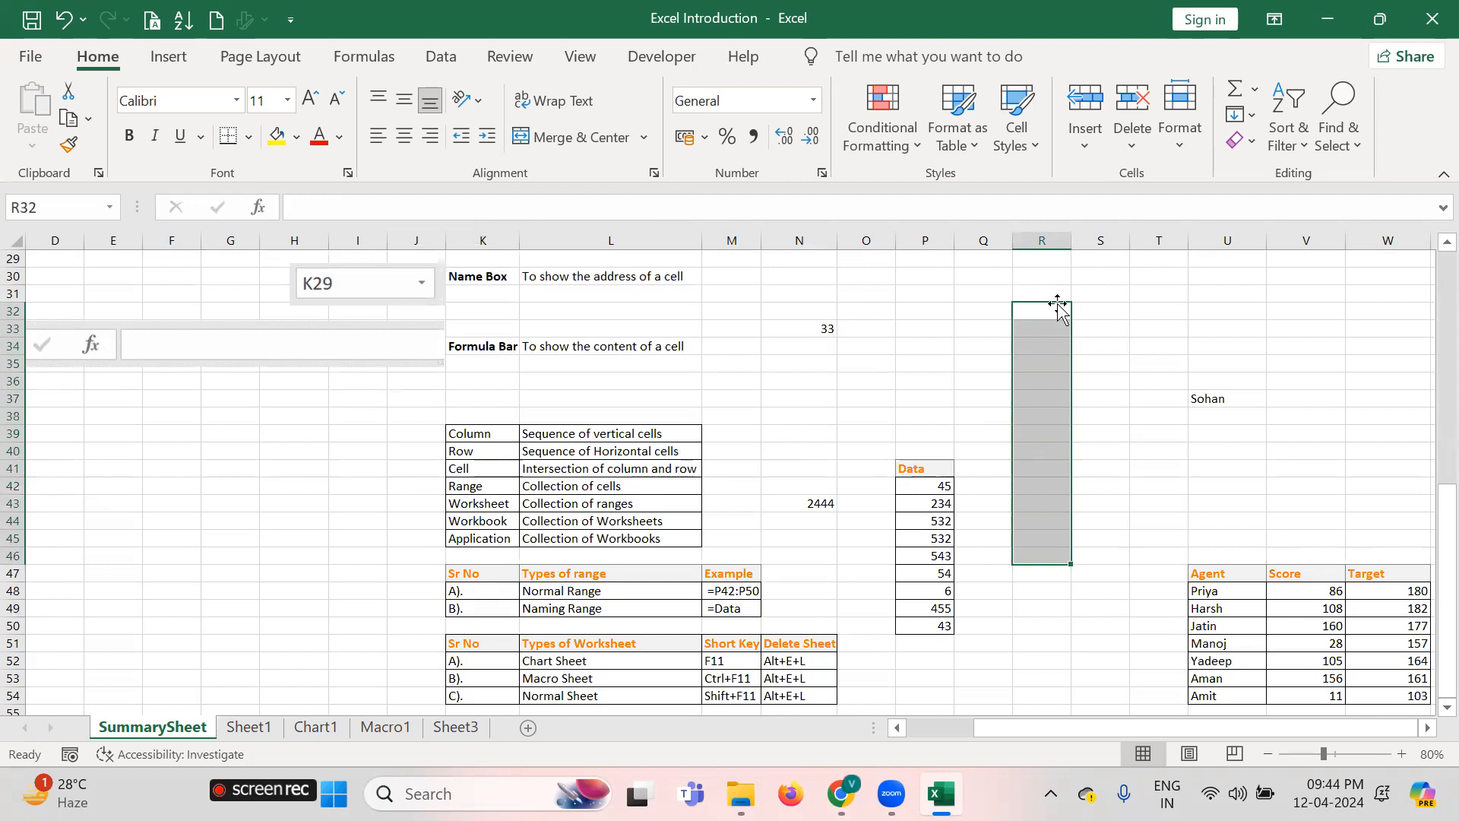
{"action": "left_click", "coordinate": [1059, 307]}
{"action": "key", "text": "shift+Down"}
{"action": "key", "text": "shift+Down"}
{"action": "key", "text": "shift+Down"}
{"action": "key", "text": "shift+Down"}
{"action": "key", "text": "shift+Down"}
{"action": "key", "text": "shift+Down"}
{"action": "key", "text": "shift+Down"}
{"action": "key", "text": "shift+Down"}
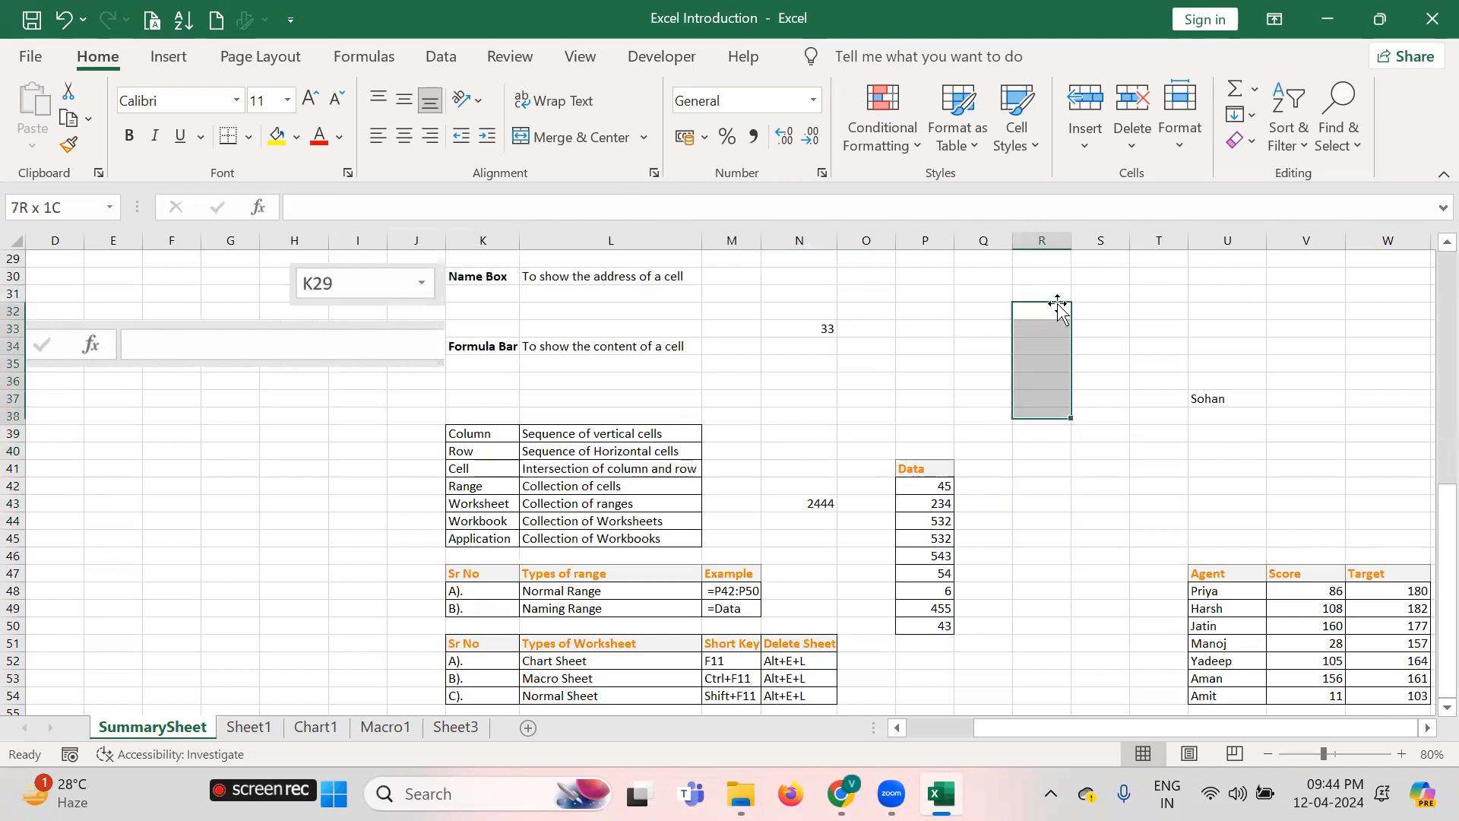
{"action": "key", "text": "shift+Down"}
Illustrate a row as horizontal cells by selecting Q32:U32, then shrink the selection back toward Q32
{"action": "key", "text": "Left"}
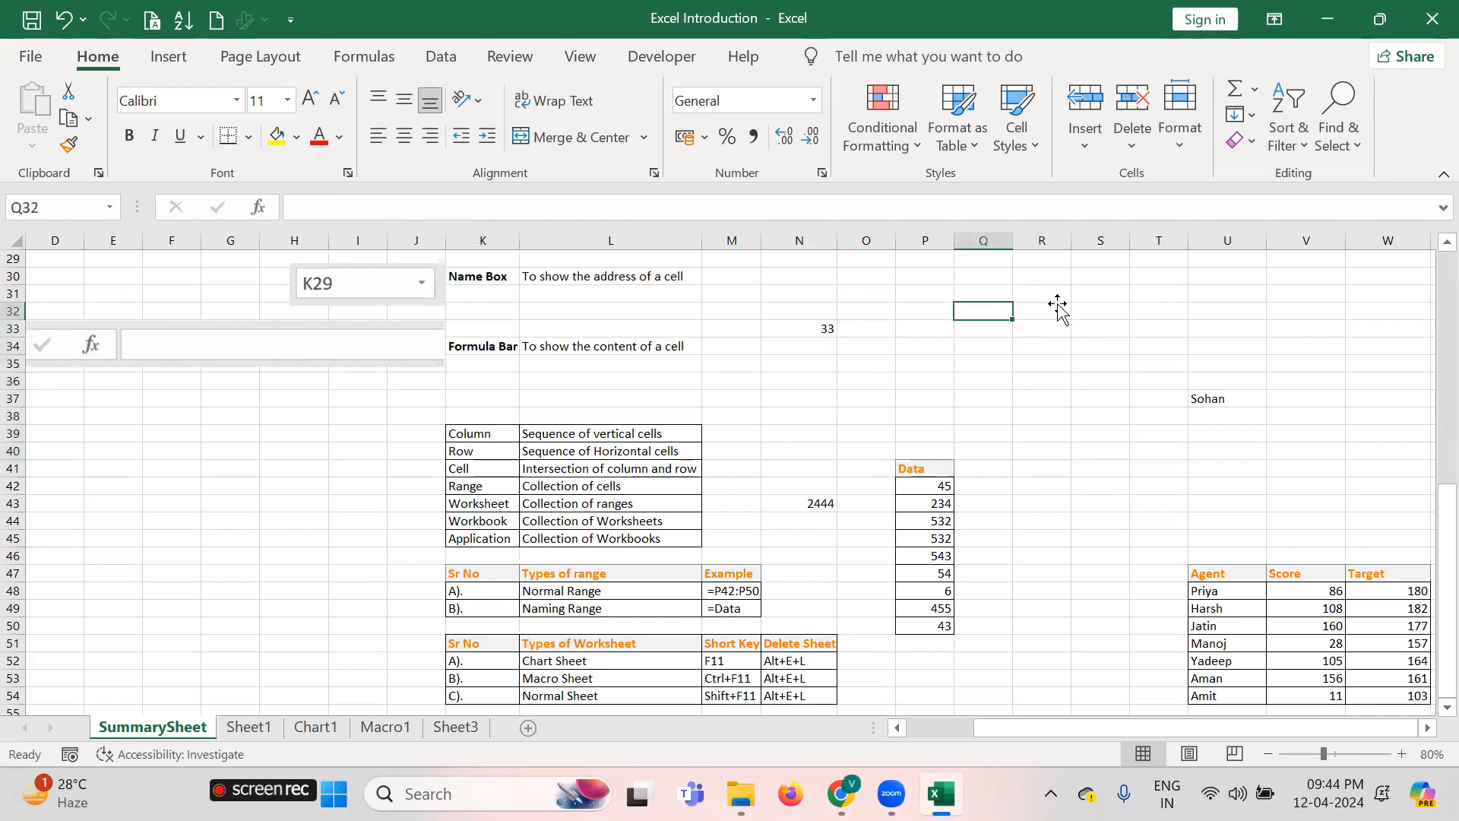
{"action": "key", "text": "shift+Right"}
{"action": "key", "text": "shift+Right"}
{"action": "key", "text": "shift+Right"}
{"action": "key", "text": "shift+Right"}
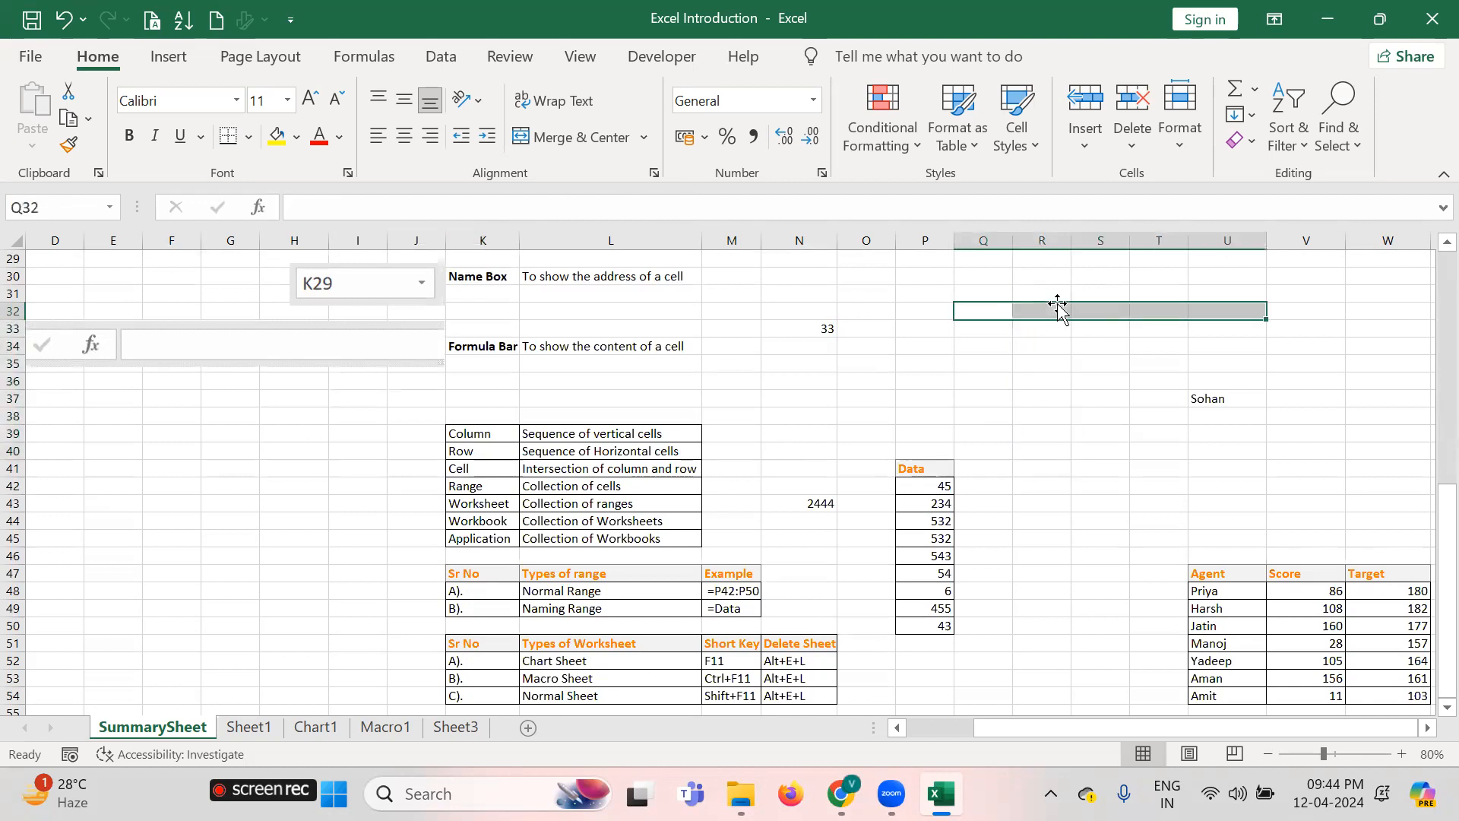
{"action": "key", "text": "shift+Left"}
{"action": "key", "text": "shift+Left"}
{"action": "key", "text": "shift+Left"}
{"action": "key", "text": "shift+Left"}
Review the Worksheet definition in K43 and the Normal Range example in M48
{"action": "left_click", "coordinate": [476, 508]}
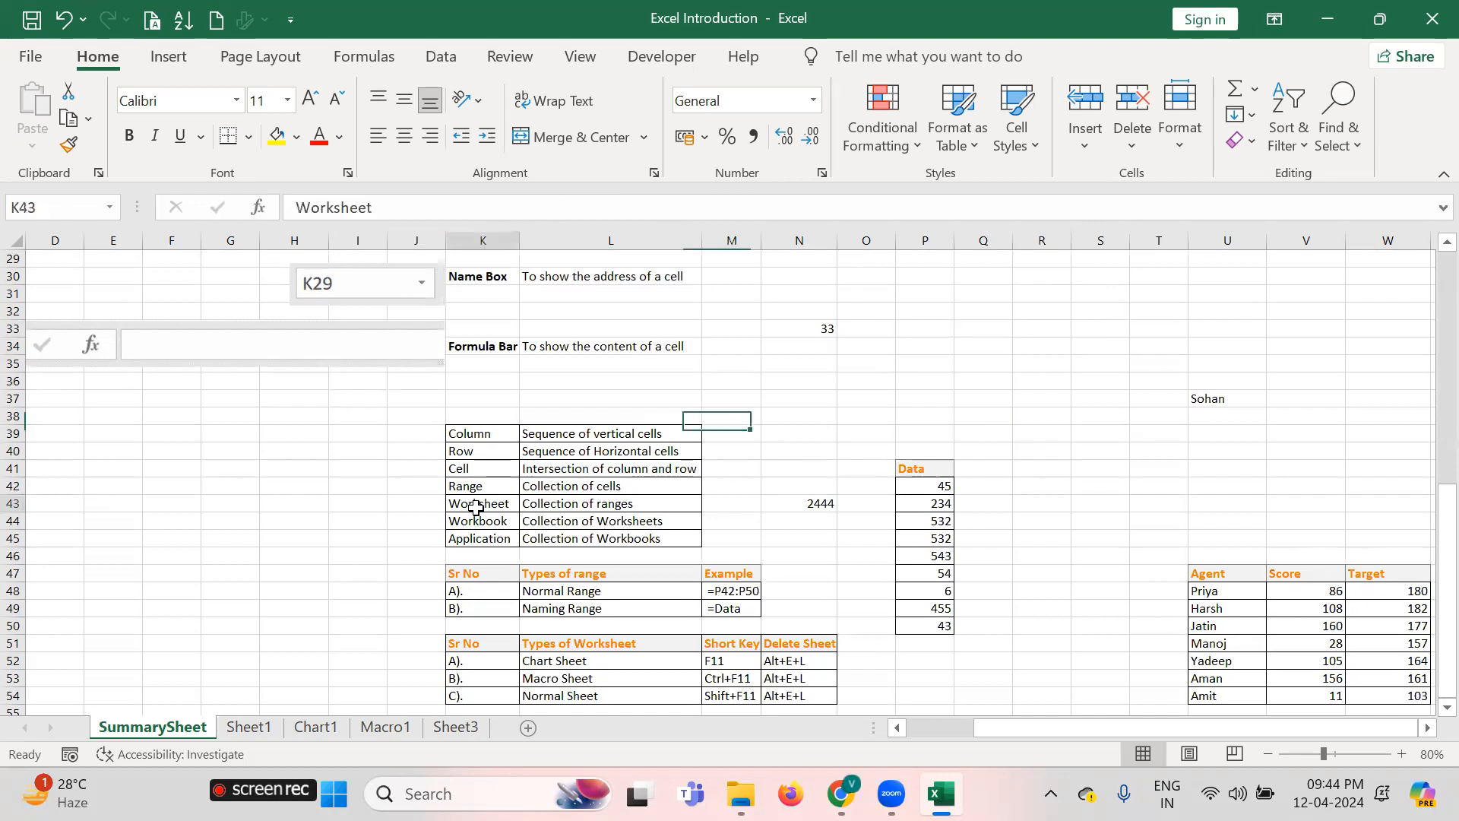
{"action": "scroll", "coordinate": [502, 517], "scroll_direction": "down", "scroll_amount": 2}
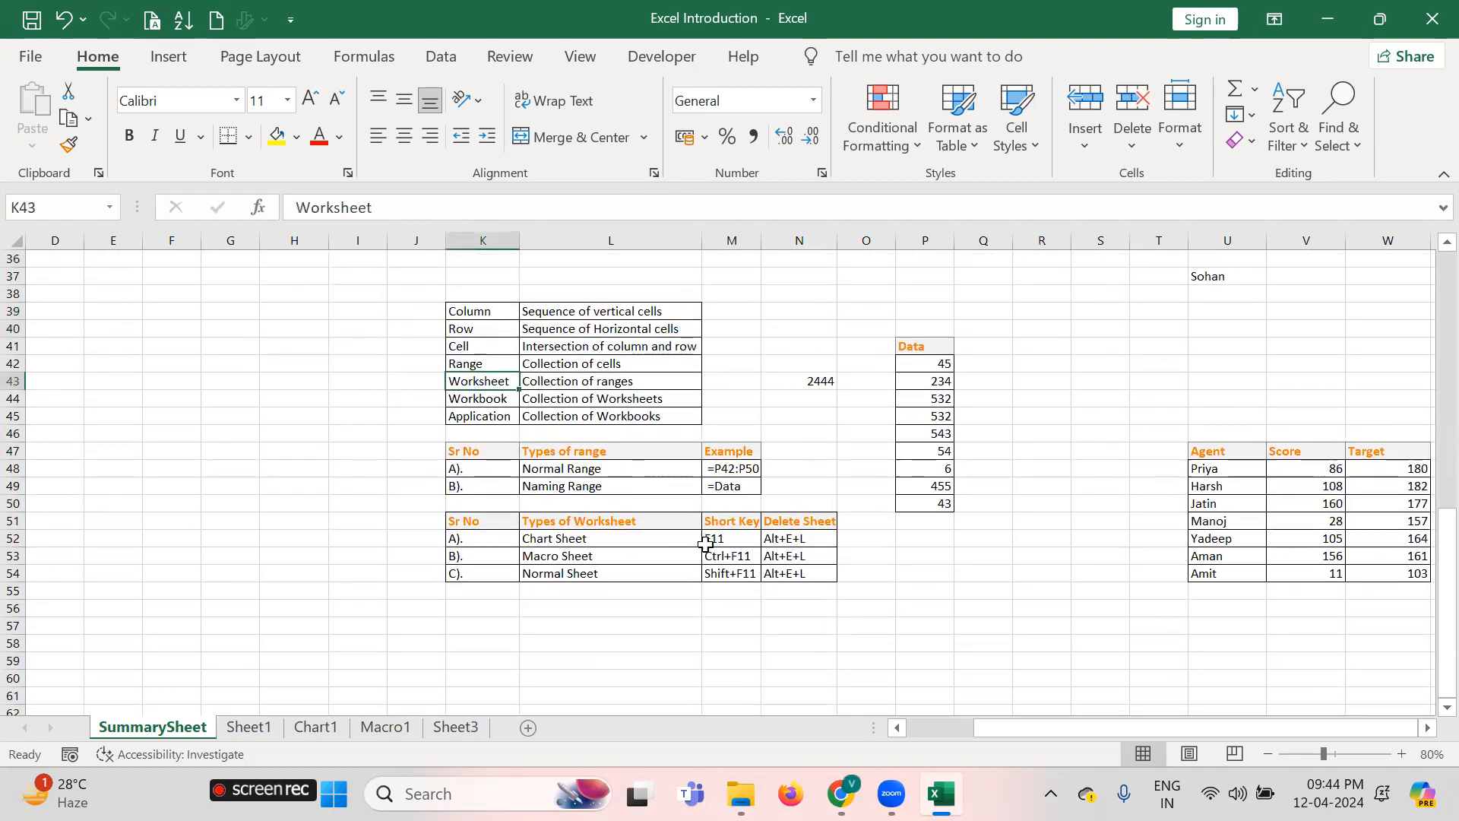
{"action": "left_click", "coordinate": [619, 470]}
{"action": "key", "text": "Right"}
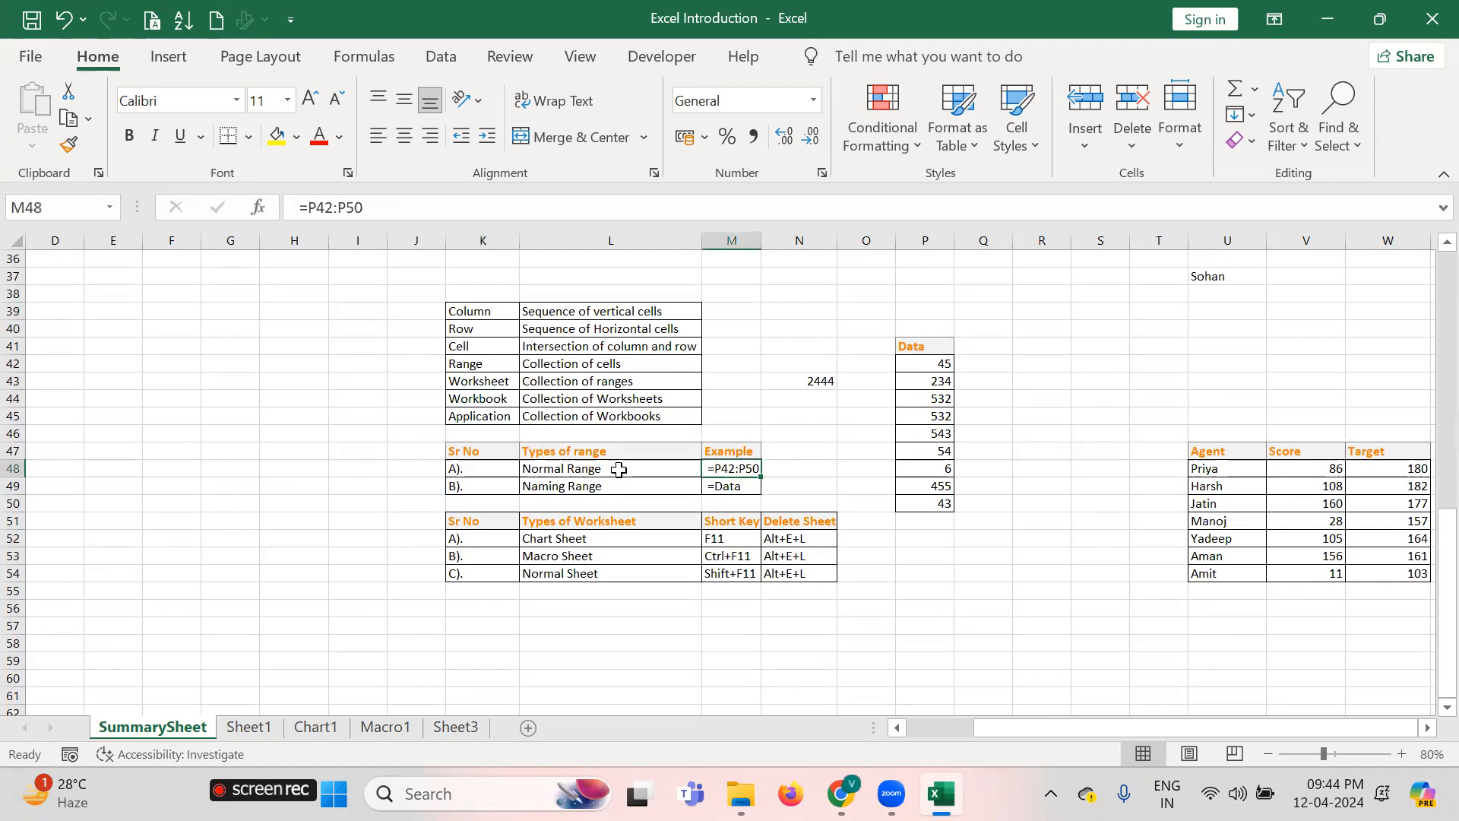
Select the Data values in P42:P50 to illustrate the normal and named range examples
{"action": "left_click", "coordinate": [944, 358]}
{"action": "key", "text": "shift+Down"}
{"action": "key", "text": "shift+Down"}
{"action": "key", "text": "shift+Down"}
{"action": "key", "text": "shift+Down"}
{"action": "key", "text": "shift+Down"}
{"action": "key", "text": "shift+Down"}
{"action": "key", "text": "shift+Down"}
{"action": "key", "text": "shift+Down"}
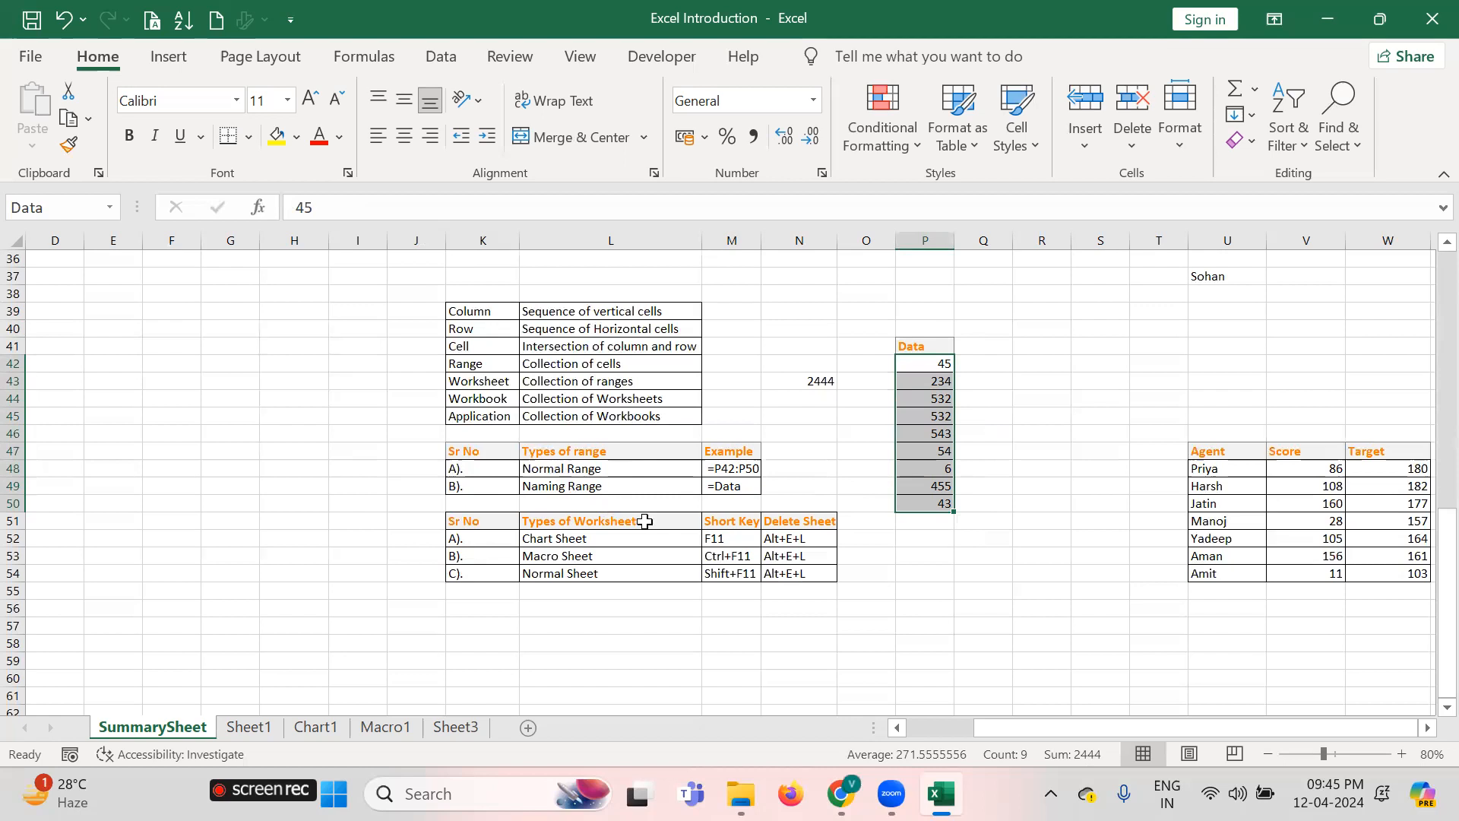
Select the Macro Sheet entry in L53 and open the Macro1 sheet as its example
{"action": "scroll", "coordinate": [645, 522], "scroll_direction": "down", "scroll_amount": 2}
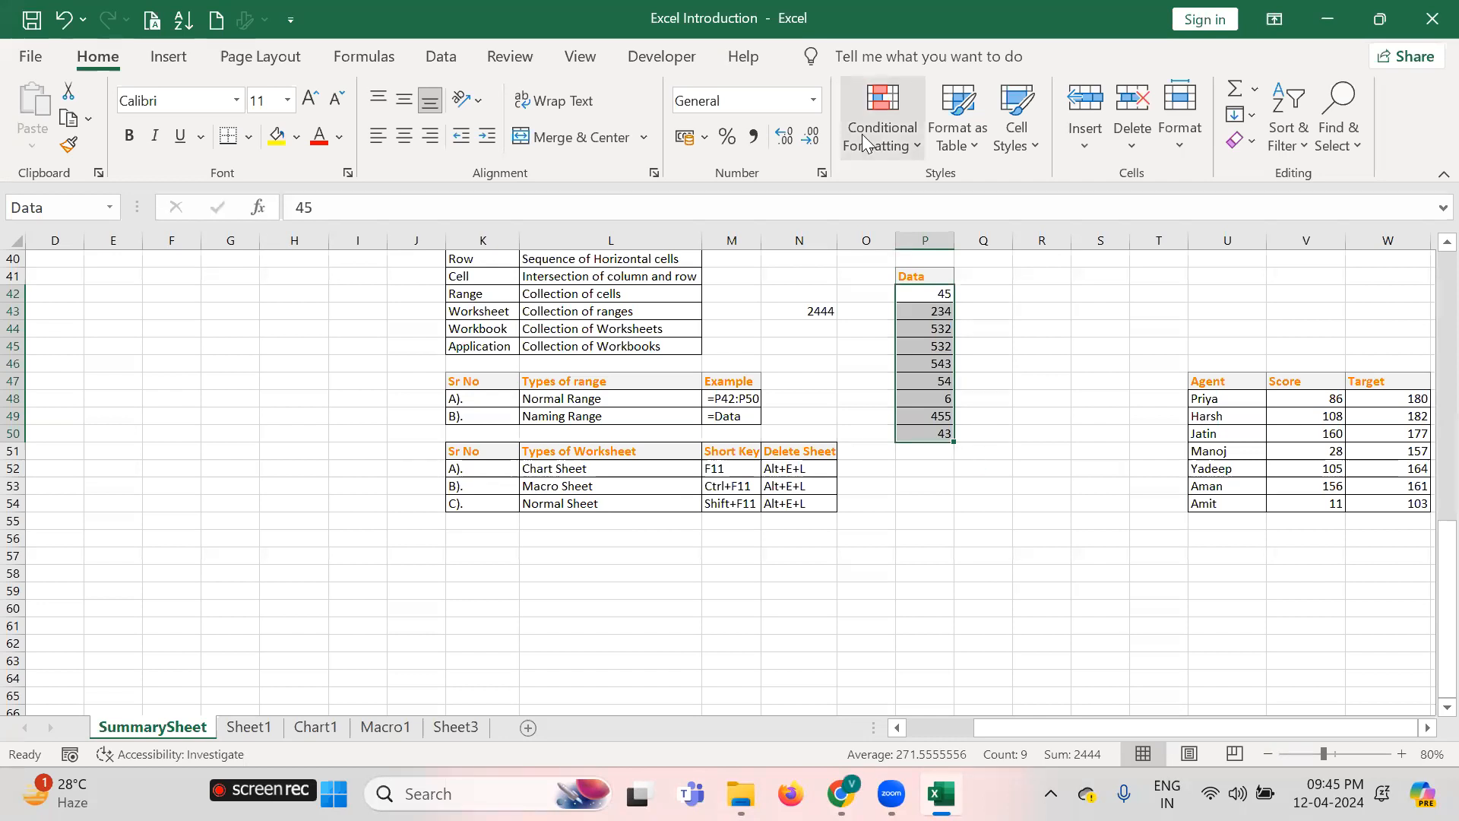
{"action": "left_click", "coordinate": [603, 487]}
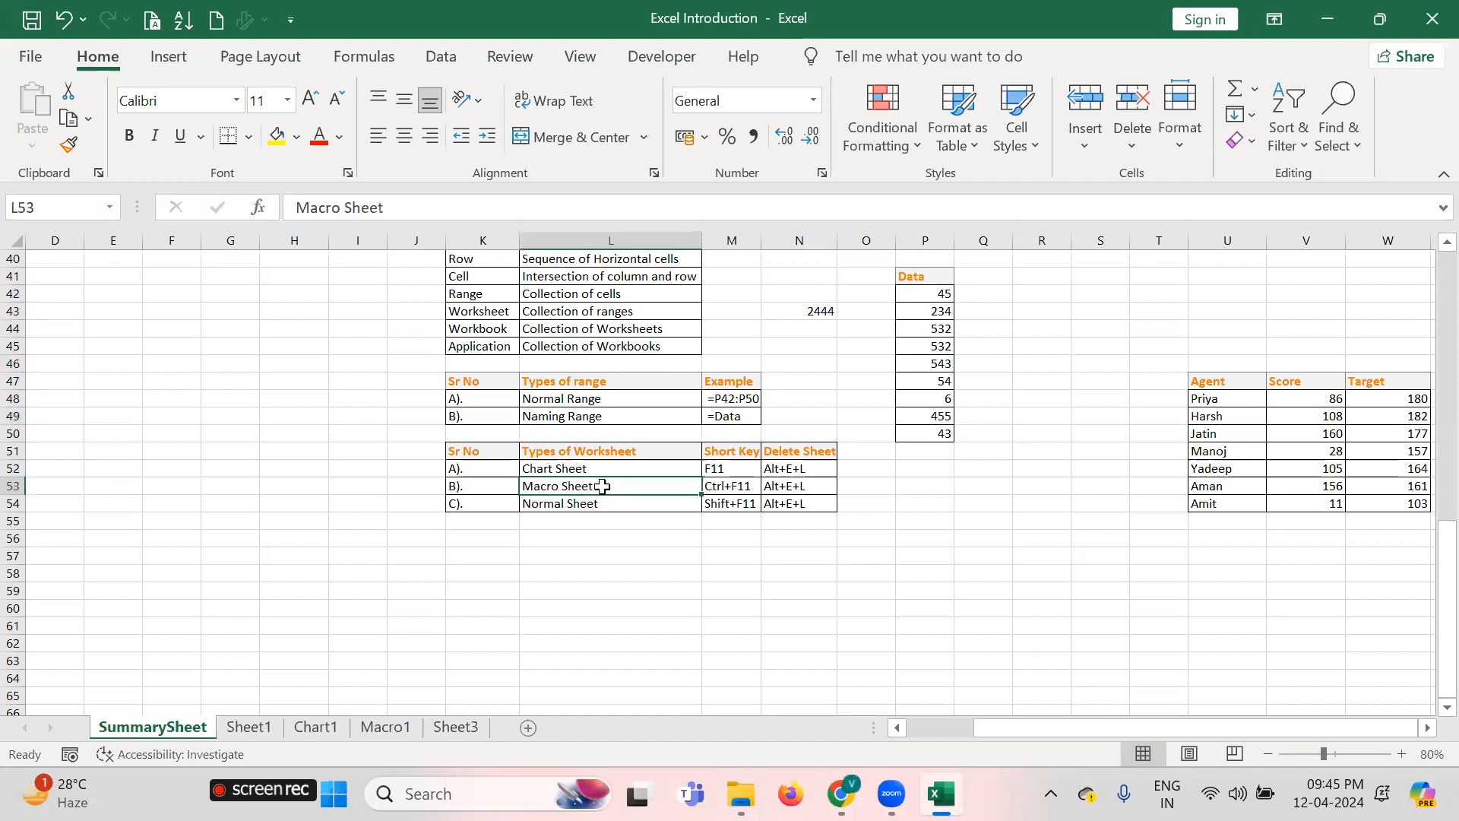
{"action": "left_click", "coordinate": [403, 727]}
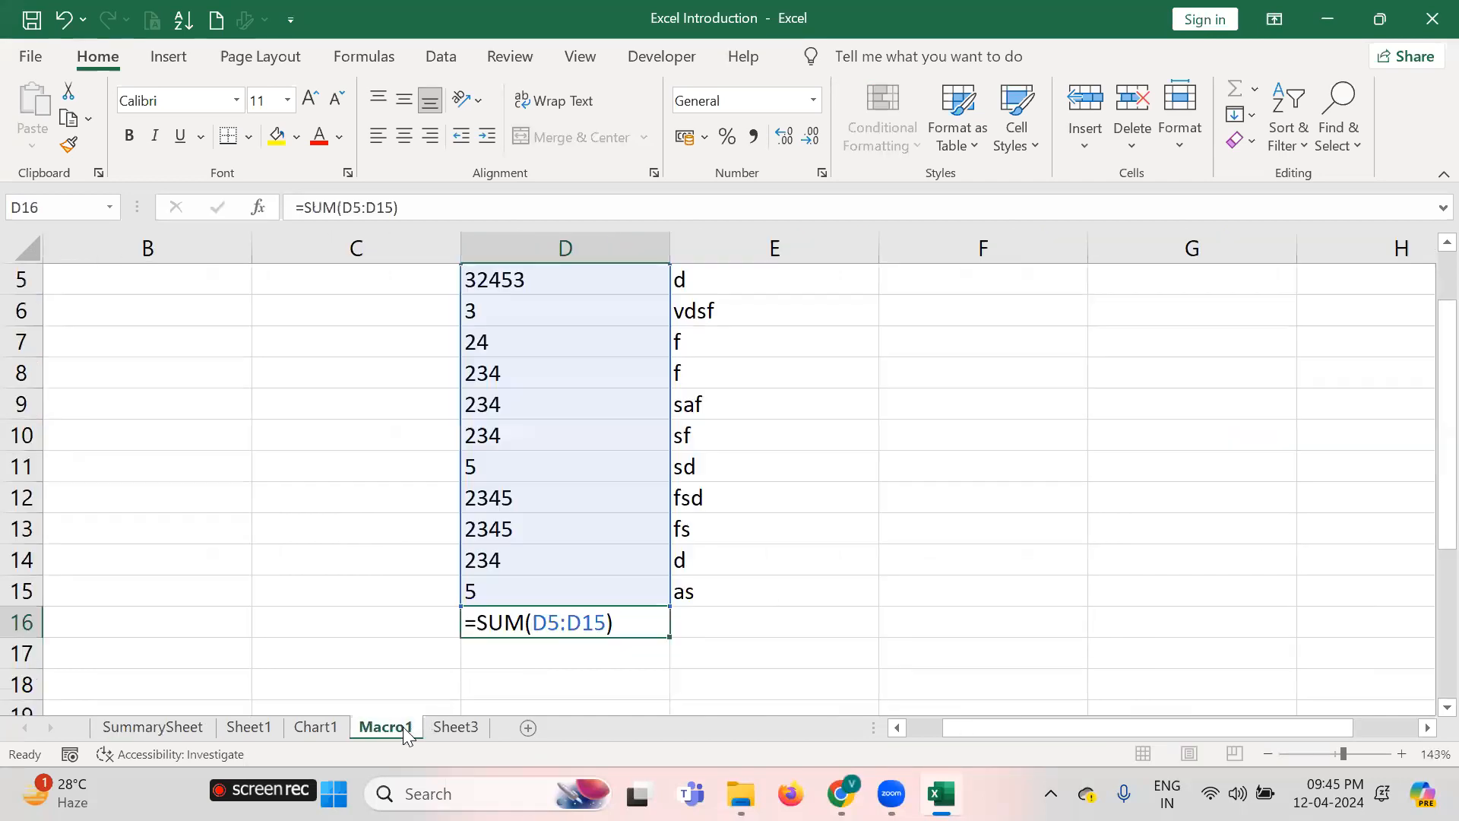
Examine the SUM formula in D16 of the Macro1 sheet and the column D values it refers to
{"action": "left_click", "coordinate": [583, 531]}
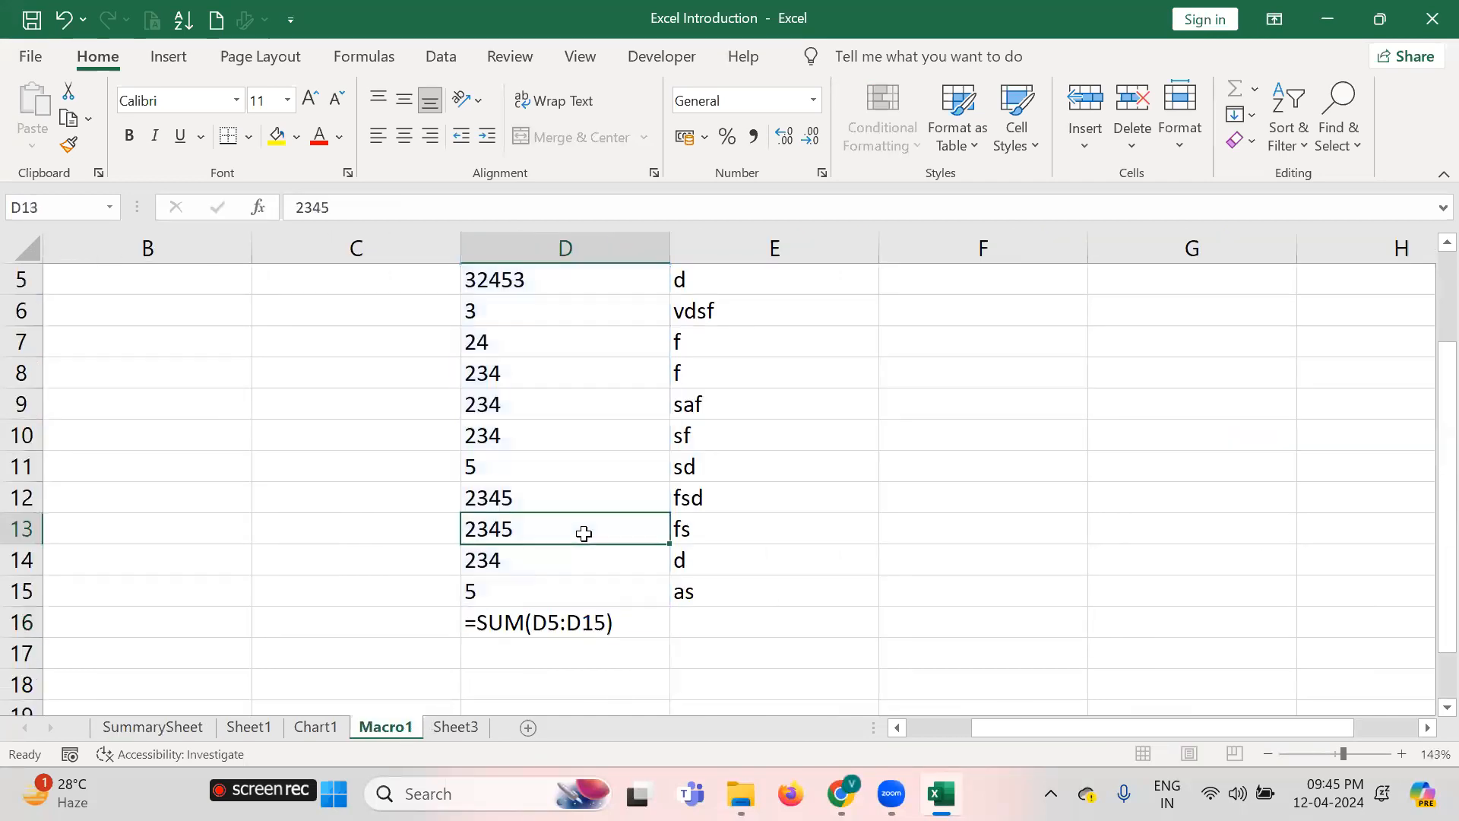
{"action": "left_click", "coordinate": [573, 623]}
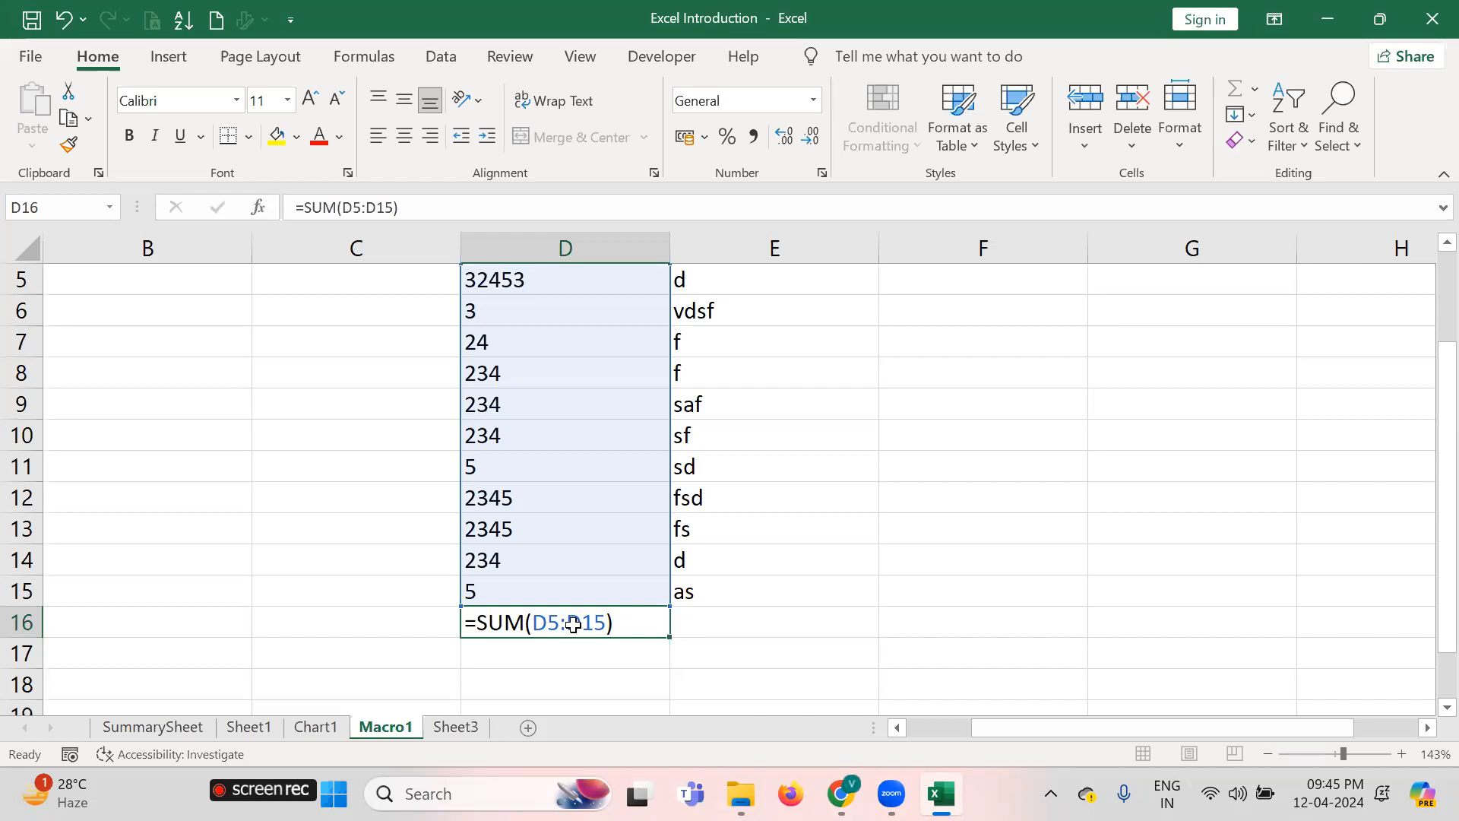
{"action": "key", "text": "Up"}
{"action": "key", "text": "Up"}
{"action": "key", "text": "Up"}
{"action": "key", "text": "Up"}
{"action": "key", "text": "Up"}
{"action": "key", "text": "Up"}
{"action": "key", "text": "Up"}
{"action": "key", "text": "Up"}
{"action": "key", "text": "Up"}
{"action": "key", "text": "Up"}
{"action": "key", "text": "Up"}
{"action": "key", "text": "Up"}
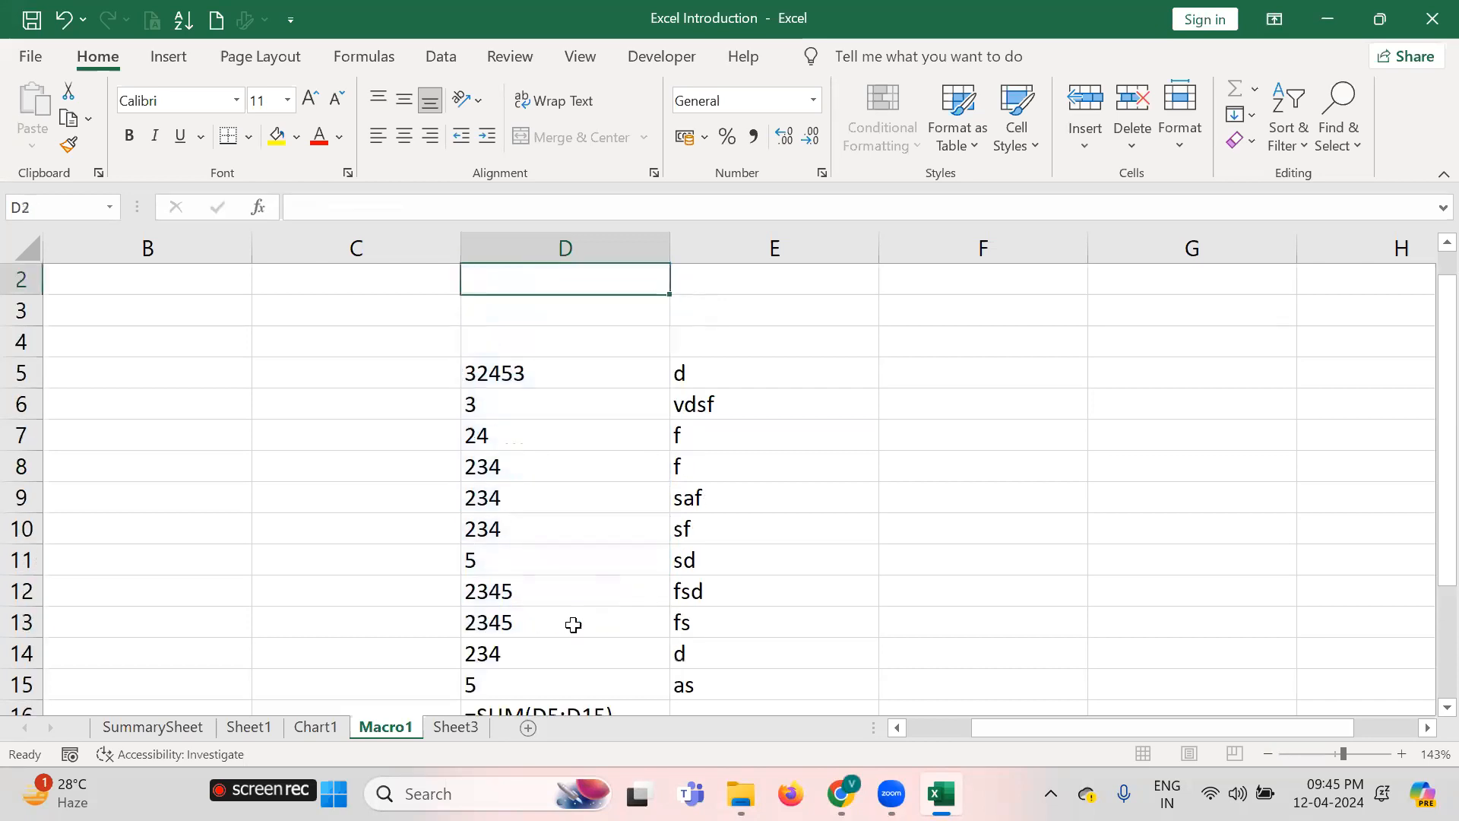
{"action": "key", "text": "Down"}
{"action": "key", "text": "Down"}
{"action": "key", "text": "Down"}
{"action": "key", "text": "Down"}
{"action": "key", "text": "Down"}
{"action": "key", "text": "Down"}
{"action": "key", "text": "Down"}
{"action": "key", "text": "Down"}
{"action": "key", "text": "Down"}
{"action": "key", "text": "Down"}
{"action": "key", "text": "Down"}
{"action": "key", "text": "Down"}
{"action": "key", "text": "Down"}
{"action": "key", "text": "Down"}
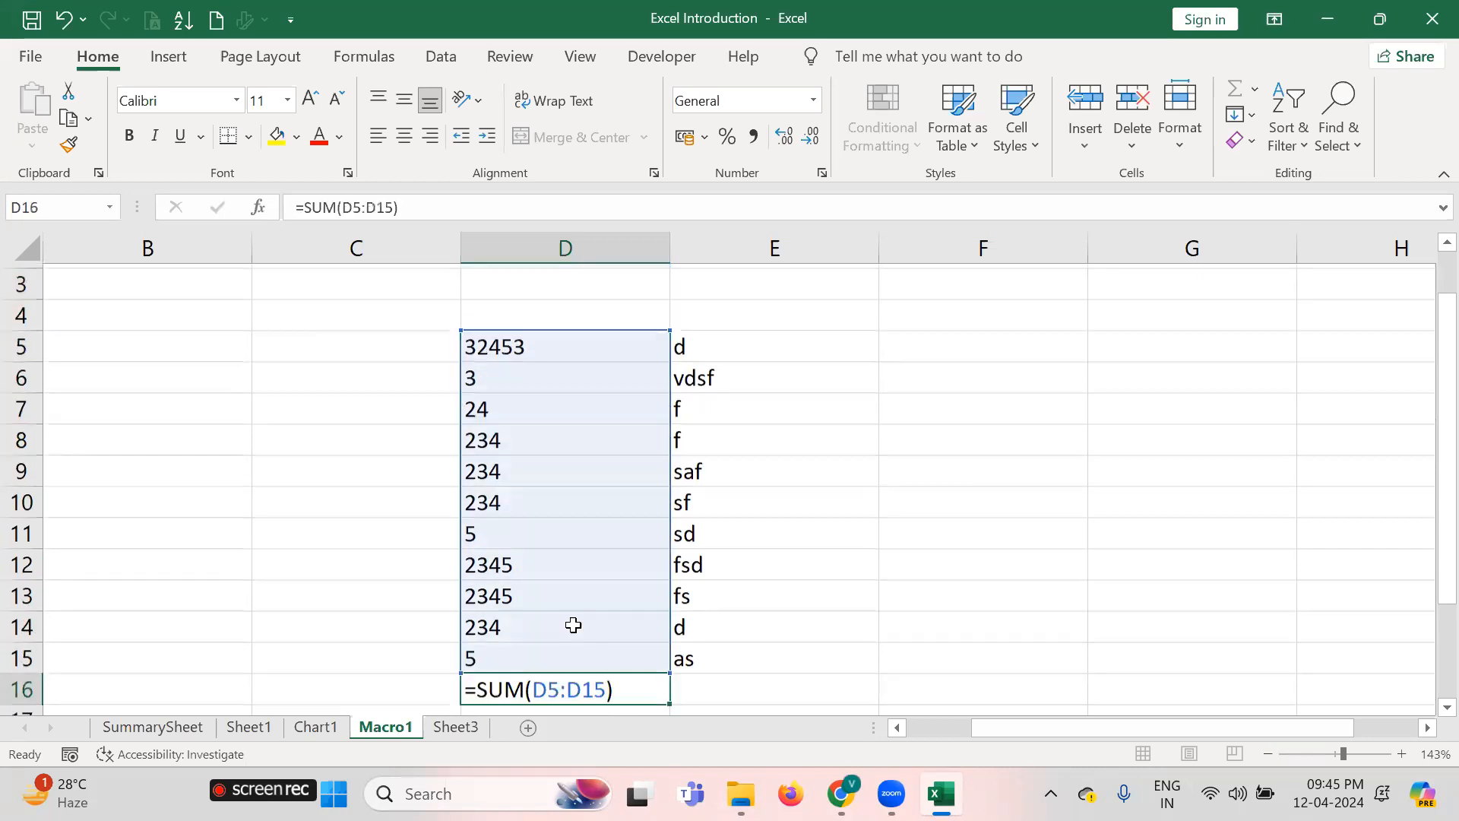
{"action": "key", "text": "Up"}
{"action": "key", "text": "Up"}
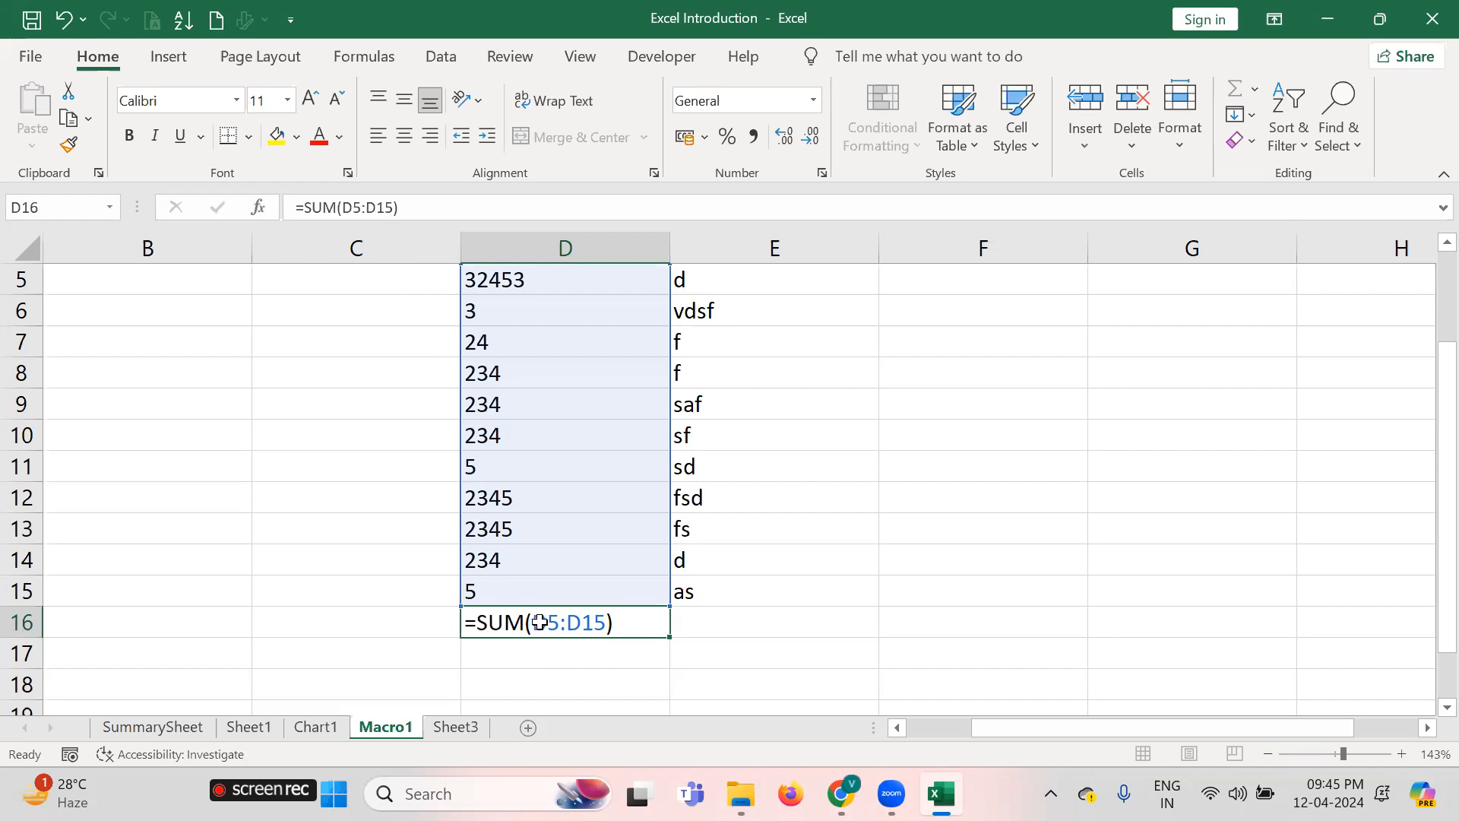
Compare the blank cell E16 with D16 and step through the cells of column D up to row 1 and back
{"action": "left_click", "coordinate": [715, 634]}
{"action": "key", "text": "Left"}
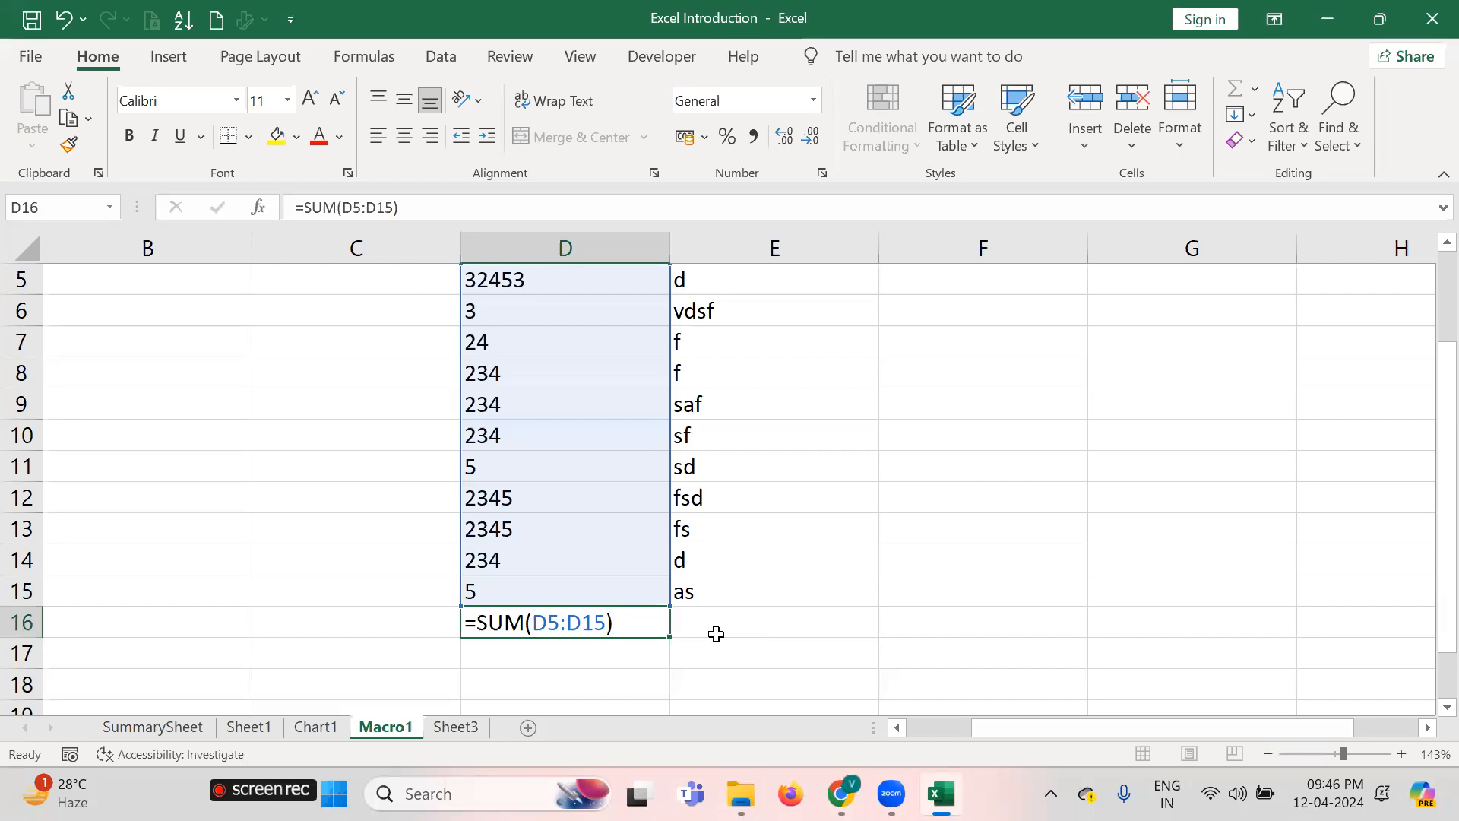
{"action": "key", "text": "Up"}
{"action": "key", "text": "Up"}
{"action": "key", "text": "Up"}
{"action": "key", "text": "Up"}
{"action": "key", "text": "Up"}
{"action": "key", "text": "Up"}
{"action": "key", "text": "Up"}
{"action": "key", "text": "Up"}
{"action": "key", "text": "Up"}
{"action": "key", "text": "Up"}
{"action": "key", "text": "Up"}
{"action": "key", "text": "Up"}
{"action": "key", "text": "Up"}
{"action": "key", "text": "Down"}
{"action": "key", "text": "Down"}
{"action": "key", "text": "Down"}
{"action": "key", "text": "Down"}
{"action": "key", "text": "Down"}
{"action": "key", "text": "Down"}
{"action": "key", "text": "Down"}
{"action": "key", "text": "Down"}
{"action": "key", "text": "Down"}
{"action": "key", "text": "Down"}
{"action": "key", "text": "Down"}
{"action": "key", "text": "Down"}
{"action": "key", "text": "Down"}
{"action": "key", "text": "Down"}
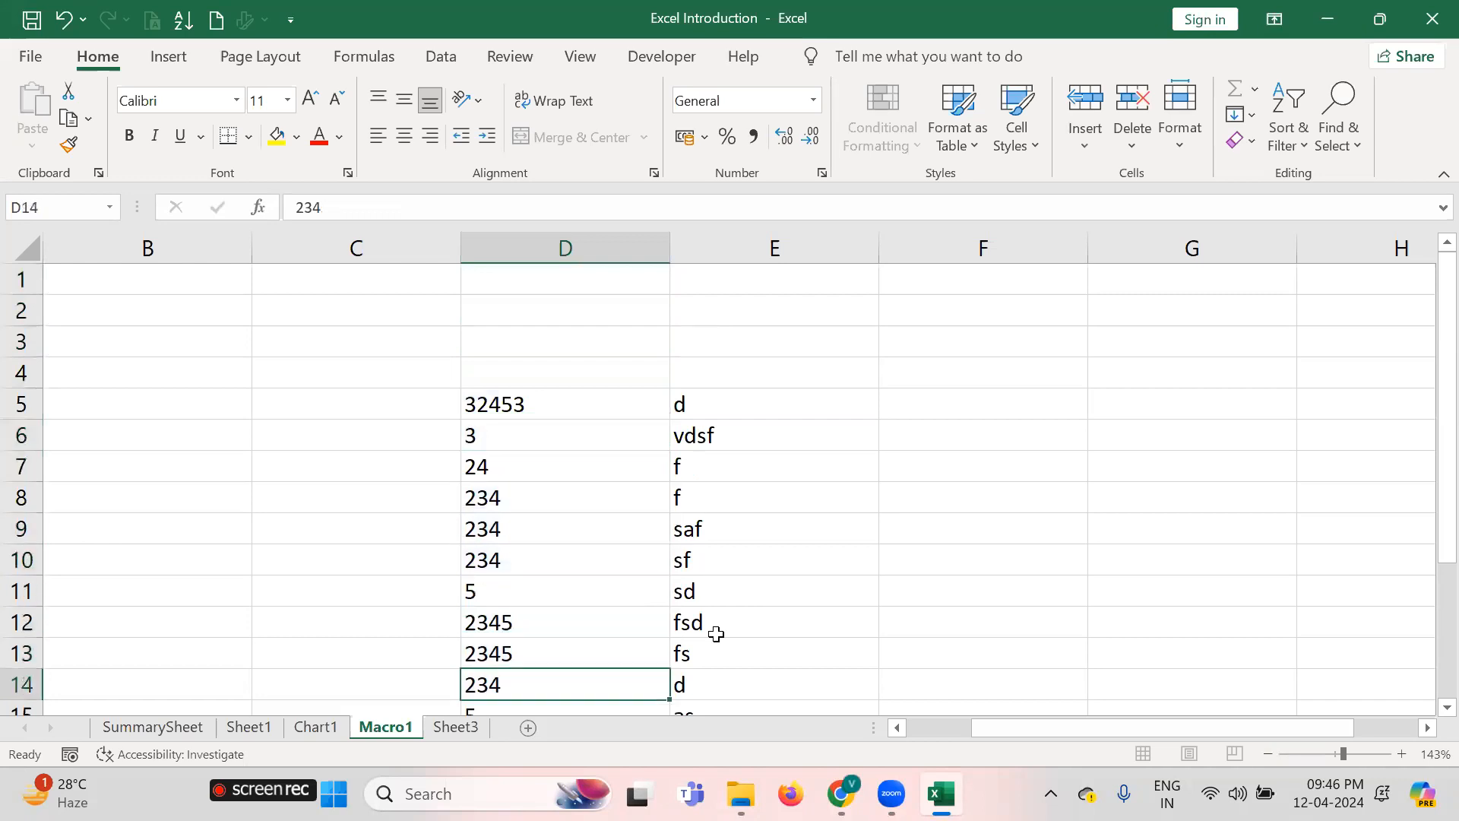
{"action": "key", "text": "Up"}
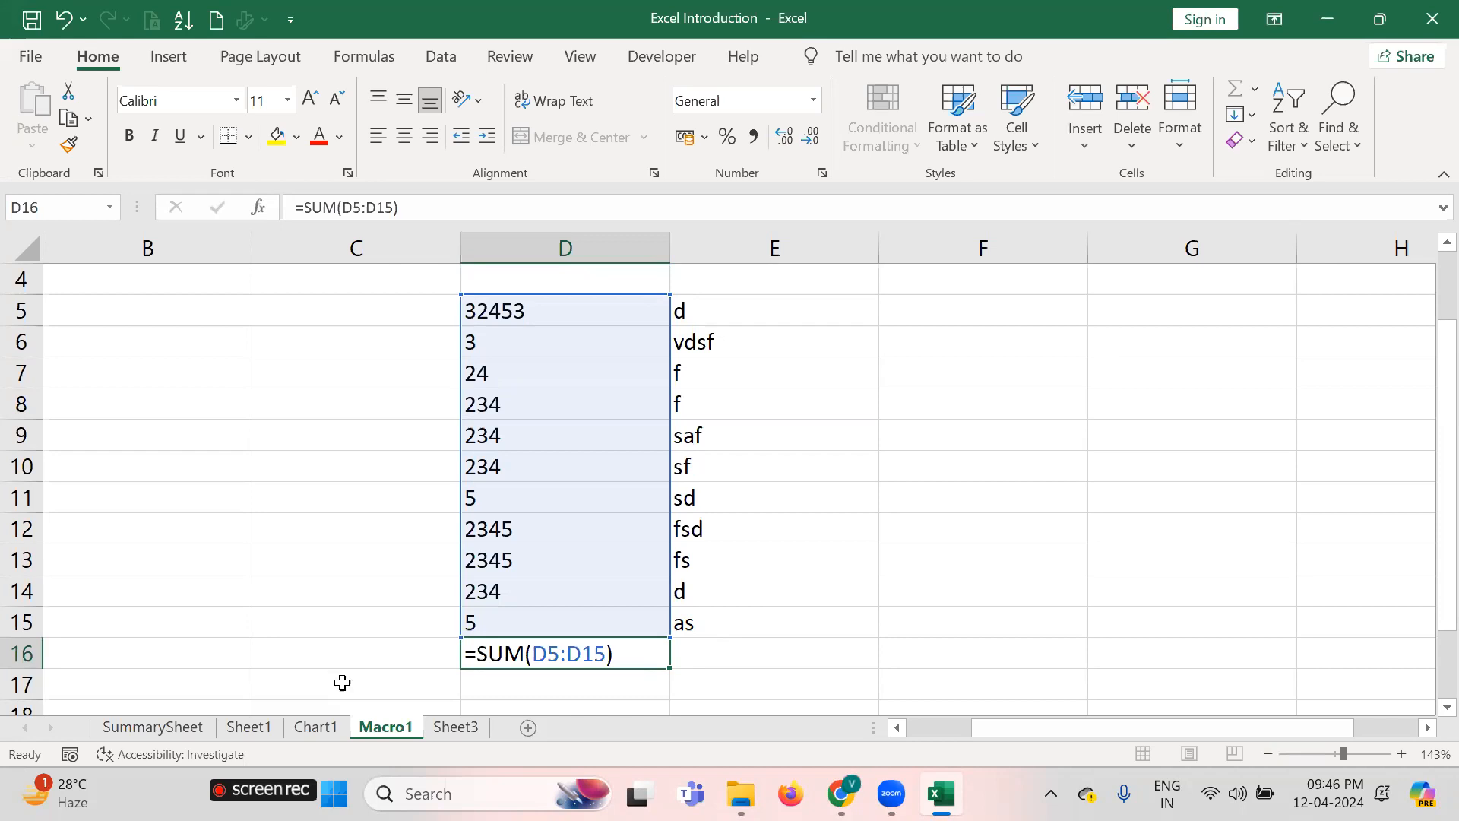
Return to SummarySheet and enter the sample texts ;kuadhfg, adfh, df, af and k in L59:L63
{"action": "left_click", "coordinate": [152, 727]}
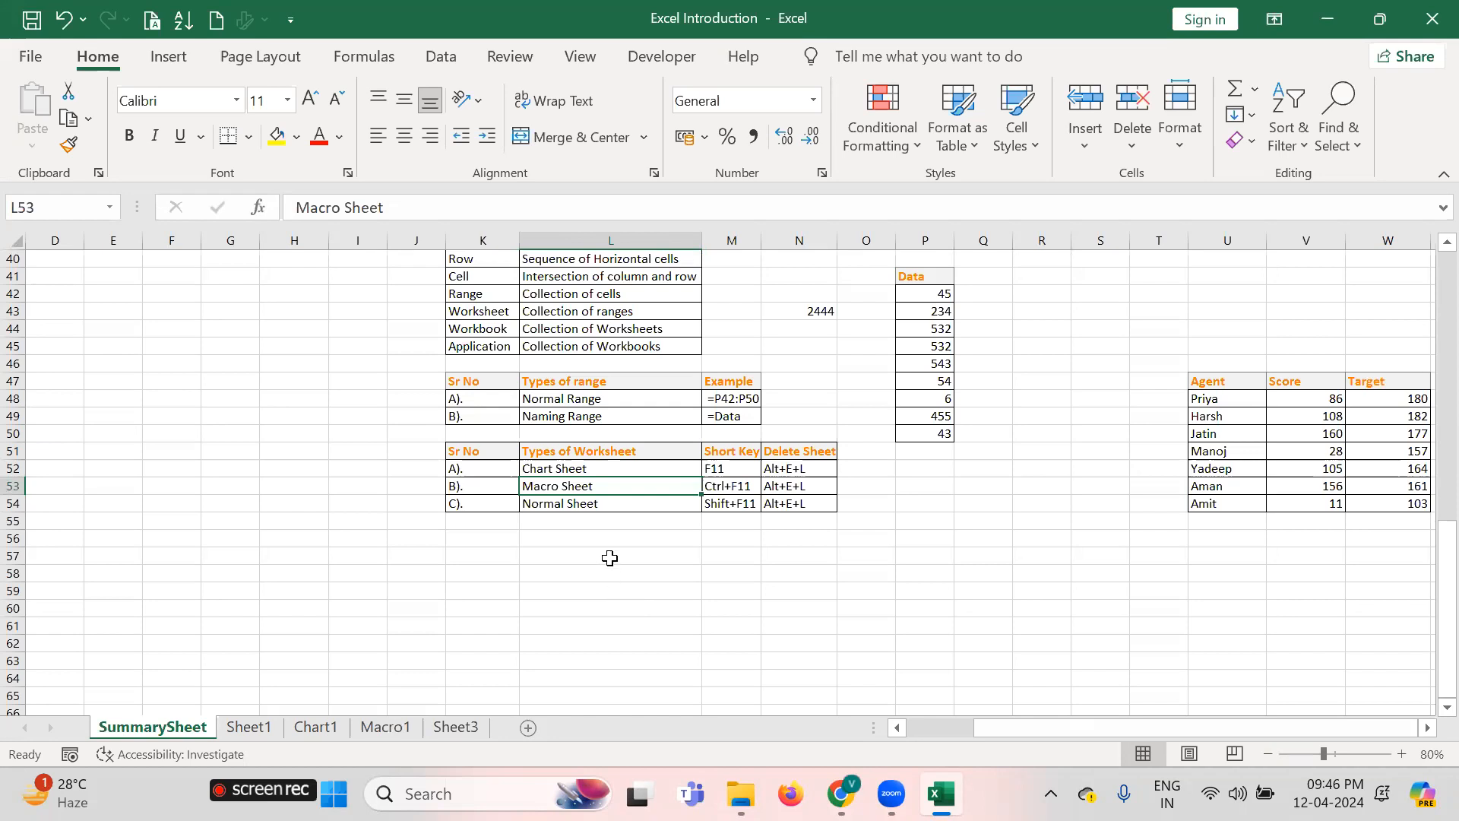
{"action": "left_click", "coordinate": [694, 590]}
{"action": "type", "text": ";kuadhfg"}
{"action": "key", "text": "Return"}
{"action": "type", "text": "adfh"}
{"action": "key", "text": "Return"}
{"action": "type", "text": "df"}
{"action": "key", "text": "Return"}
{"action": "type", "text": "af"}
{"action": "key", "text": "Return"}
{"action": "type", "text": "k"}
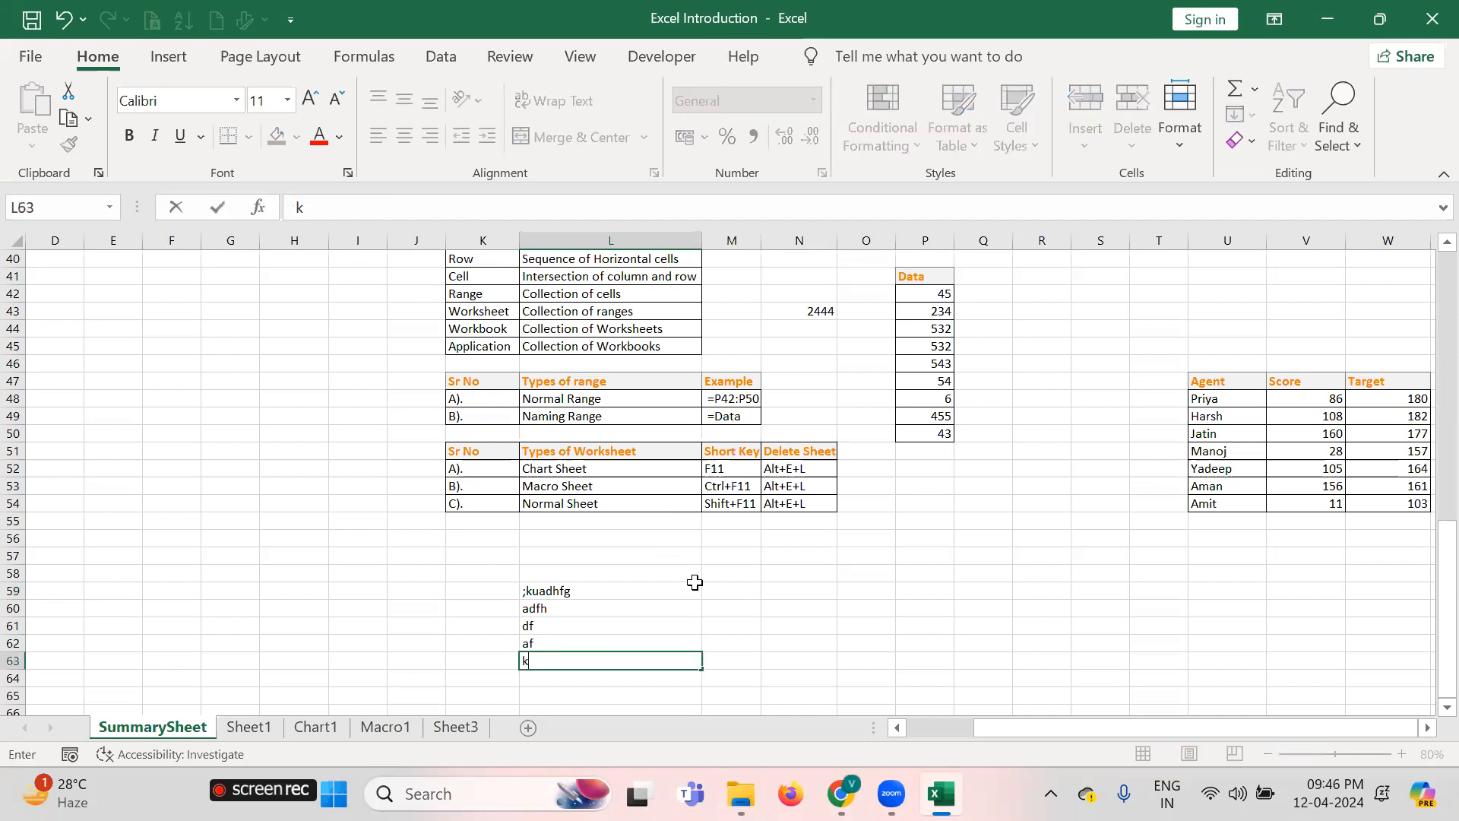
{"action": "key", "text": "Return"}
Enter the formula =ROW() in L64 below the sample texts and reselect the cell to show its formula
{"action": "type", "text": "="}
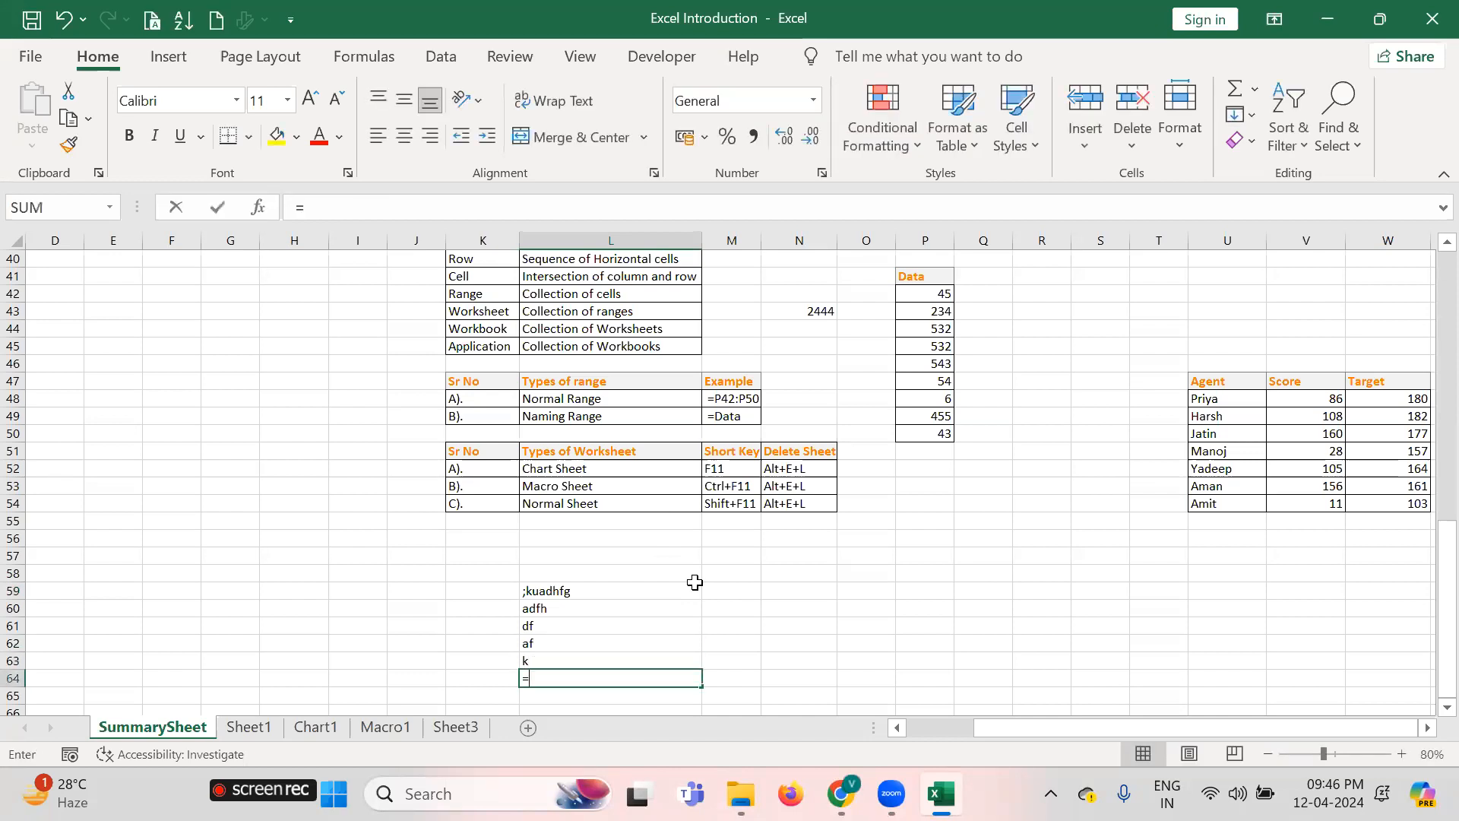
{"action": "type", "text": "row"}
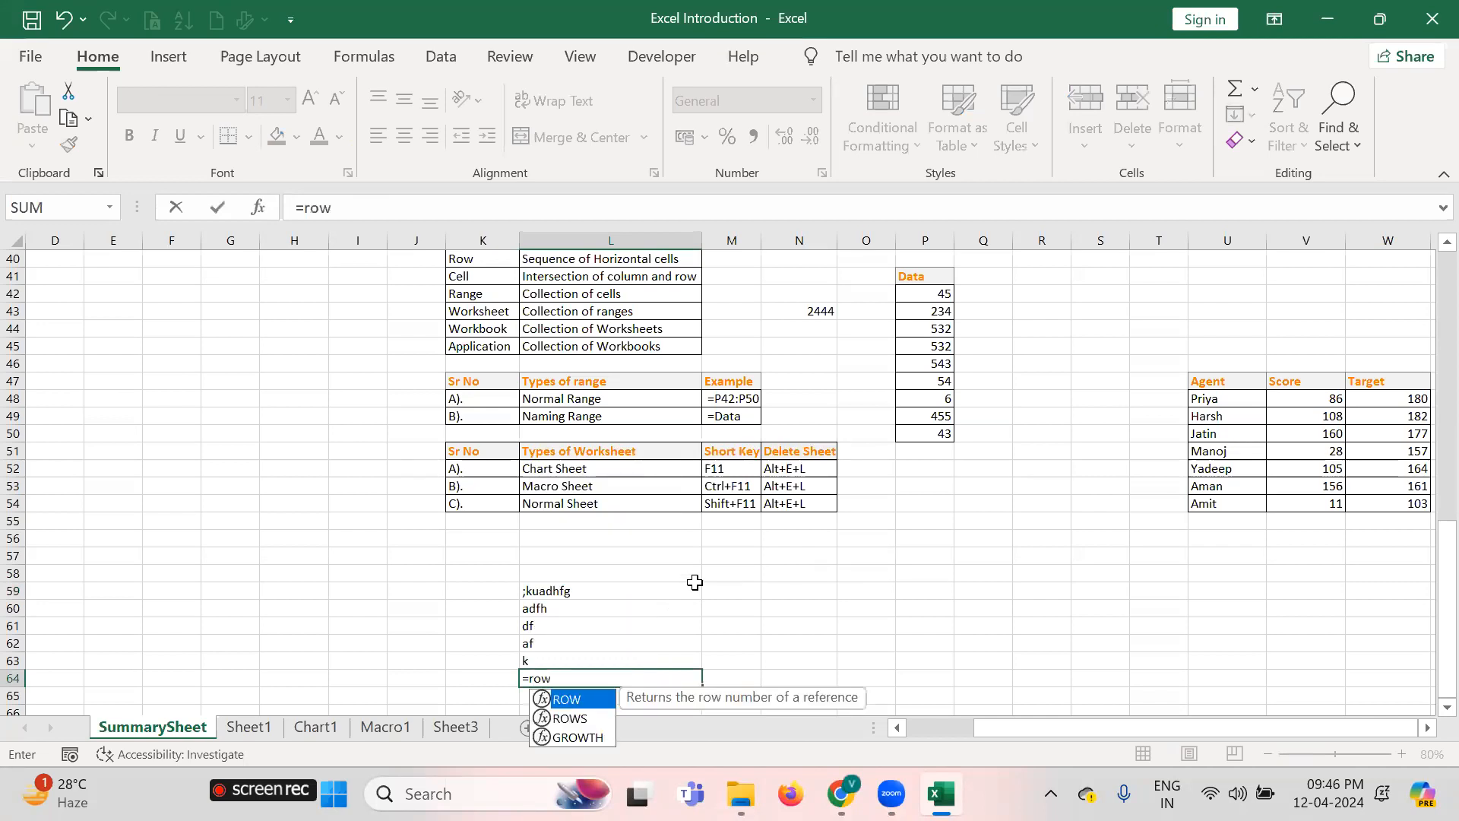
{"action": "type", "text": "()"}
{"action": "key", "text": "Return"}
{"action": "key", "text": "Up"}
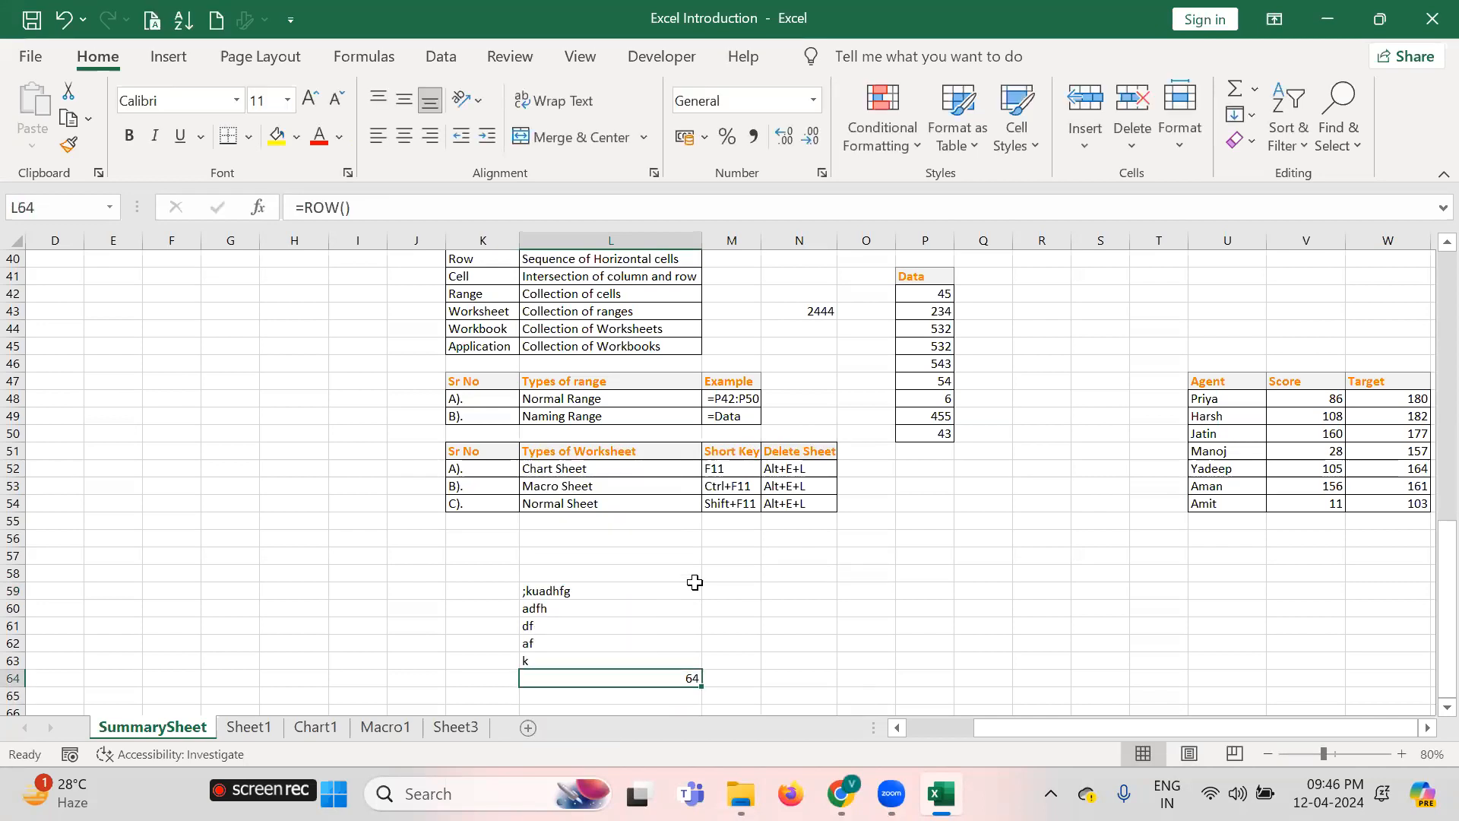
Select the sample texts in L59:L63 to illustrate data entry on a normal sheet
{"action": "key", "text": "Up"}
{"action": "key", "text": "shift+Up"}
{"action": "key", "text": "shift+Up"}
{"action": "key", "text": "shift+Up"}
{"action": "key", "text": "shift+Up"}
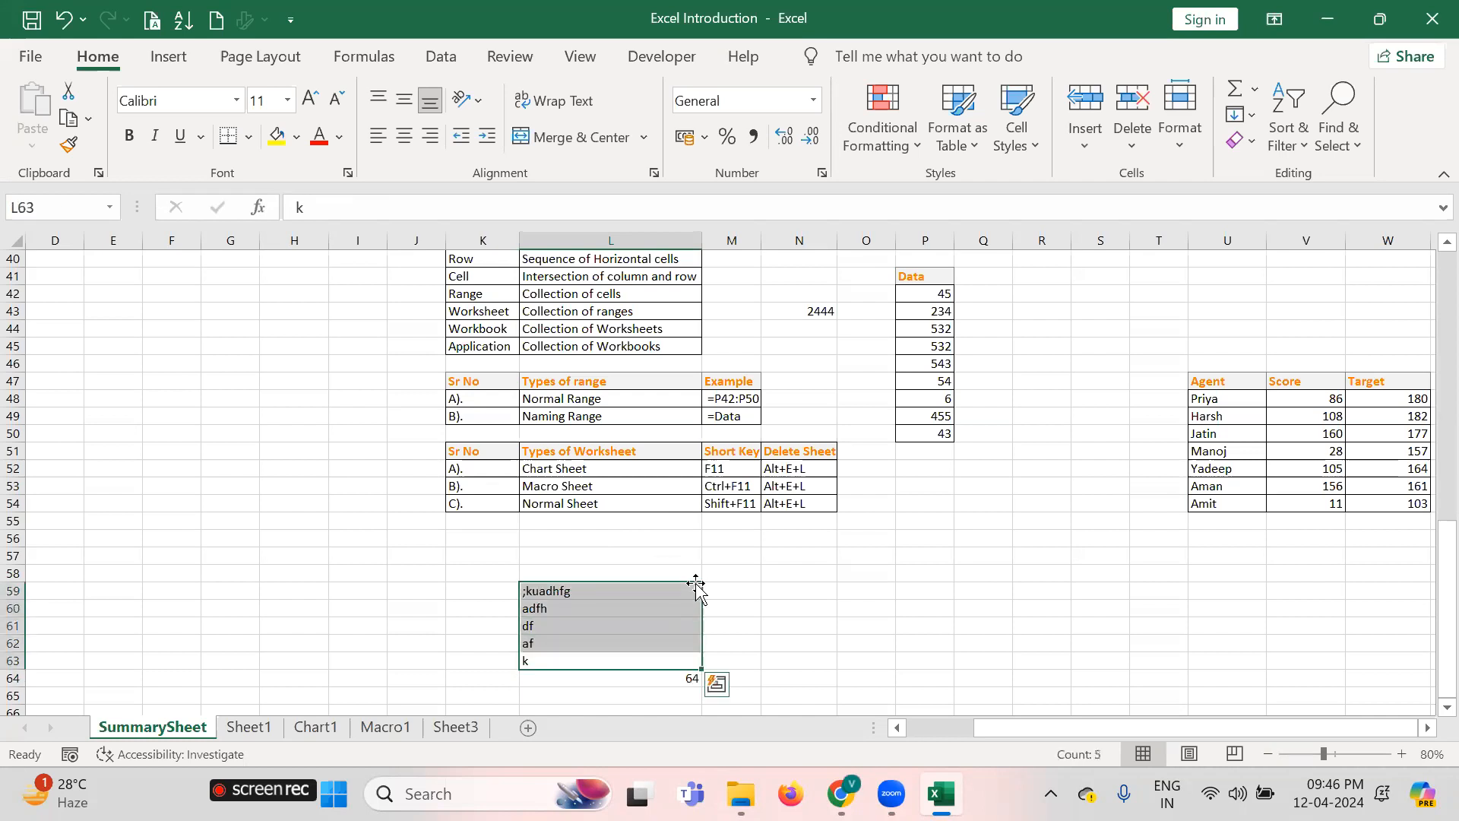
View the Score and Target chart on the Chart1 sheet and go back to SummarySheet
{"action": "left_click", "coordinate": [313, 727]}
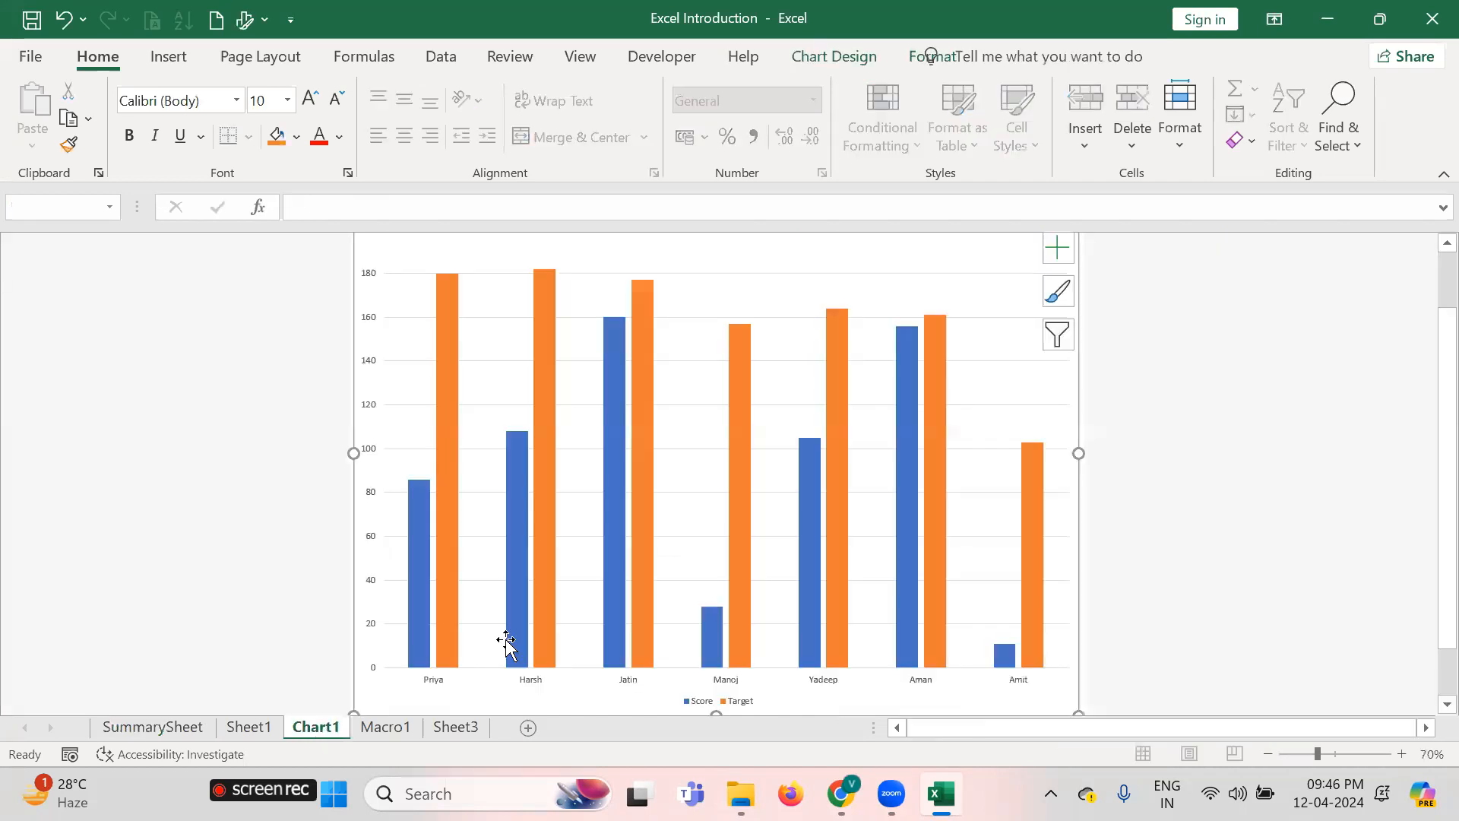
{"action": "left_click", "coordinate": [154, 727]}
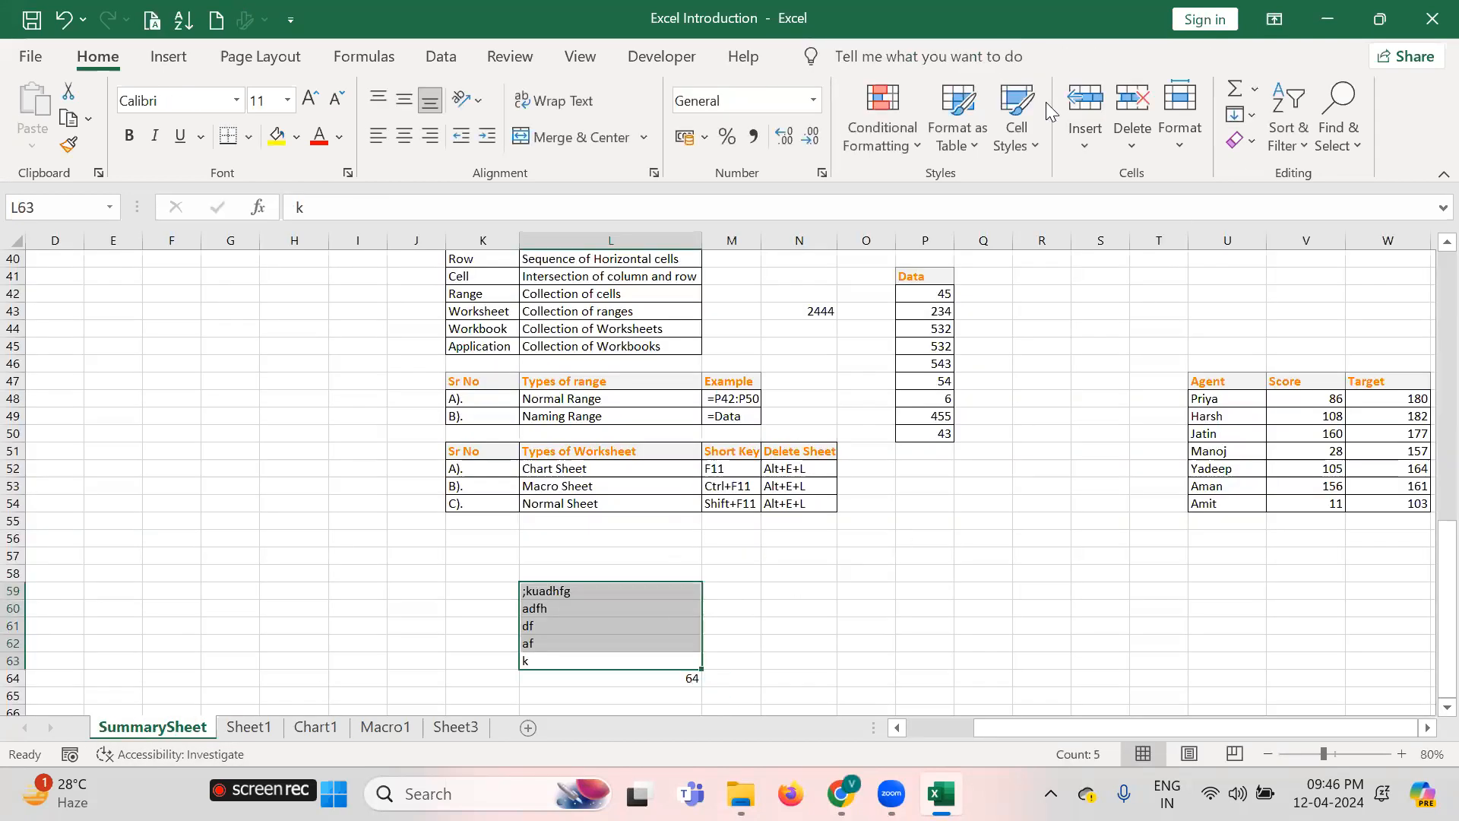
{"action": "key", "text": "alt+Tab"}
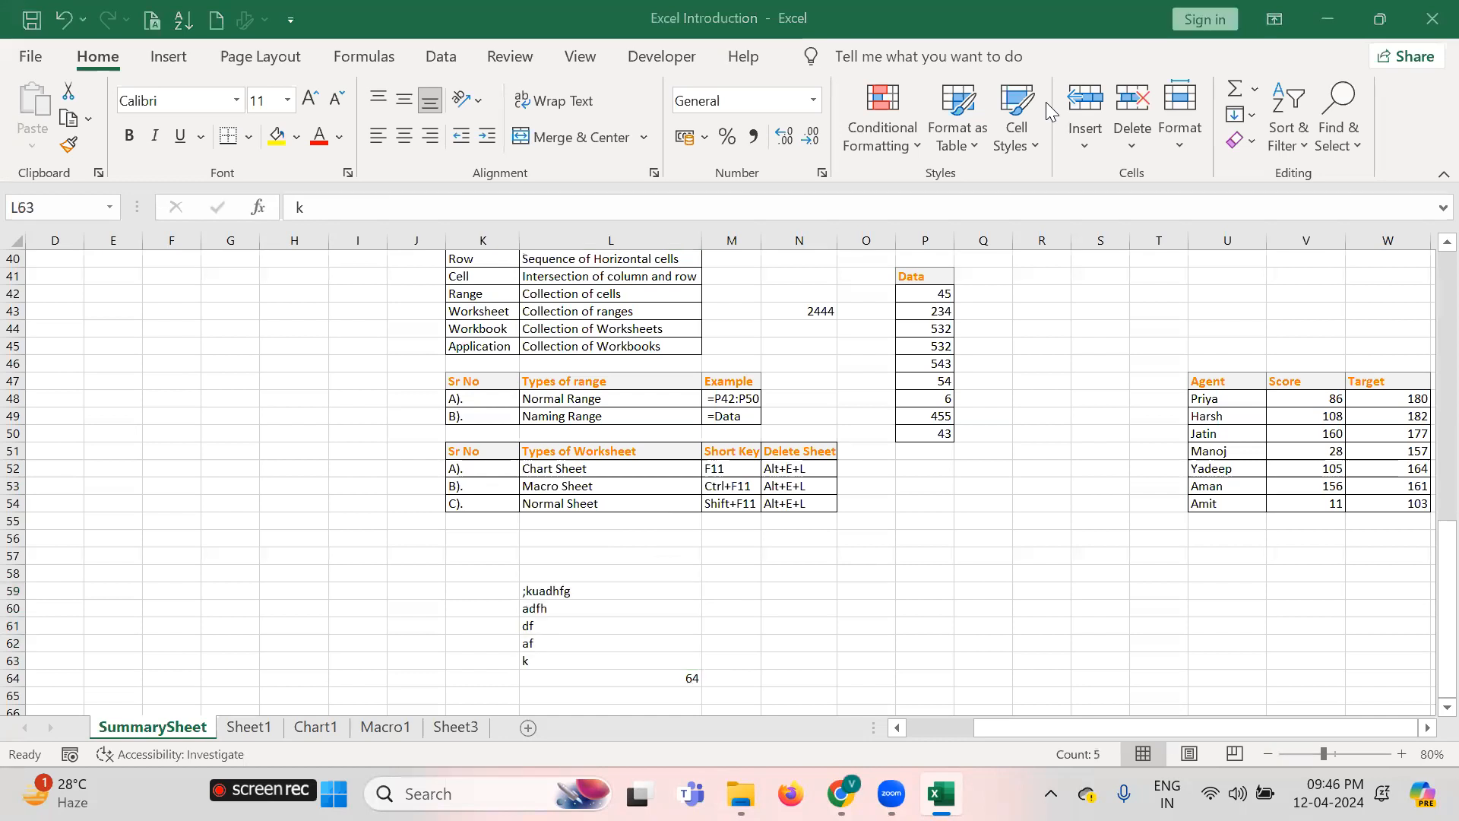